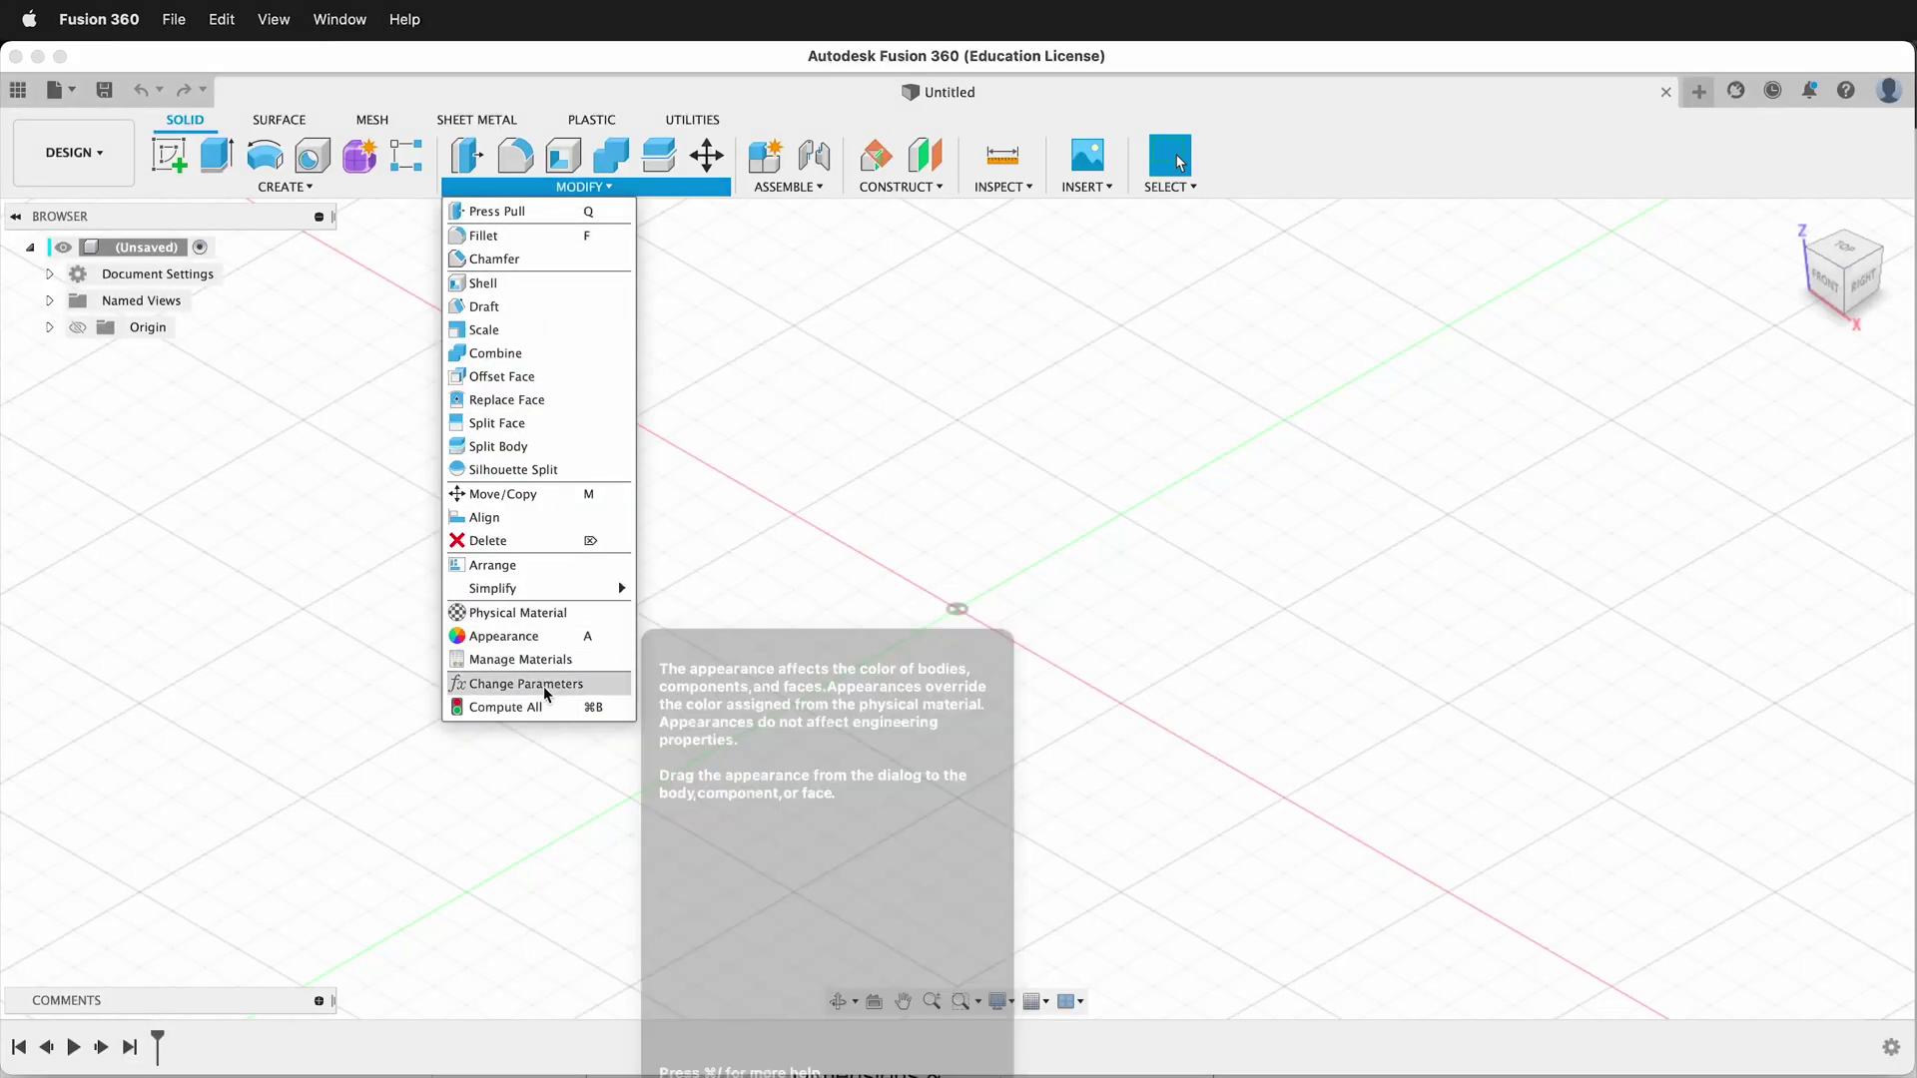
Step: Add a user parameter named "length" with no units and an expression of 4
left_click(526, 683)
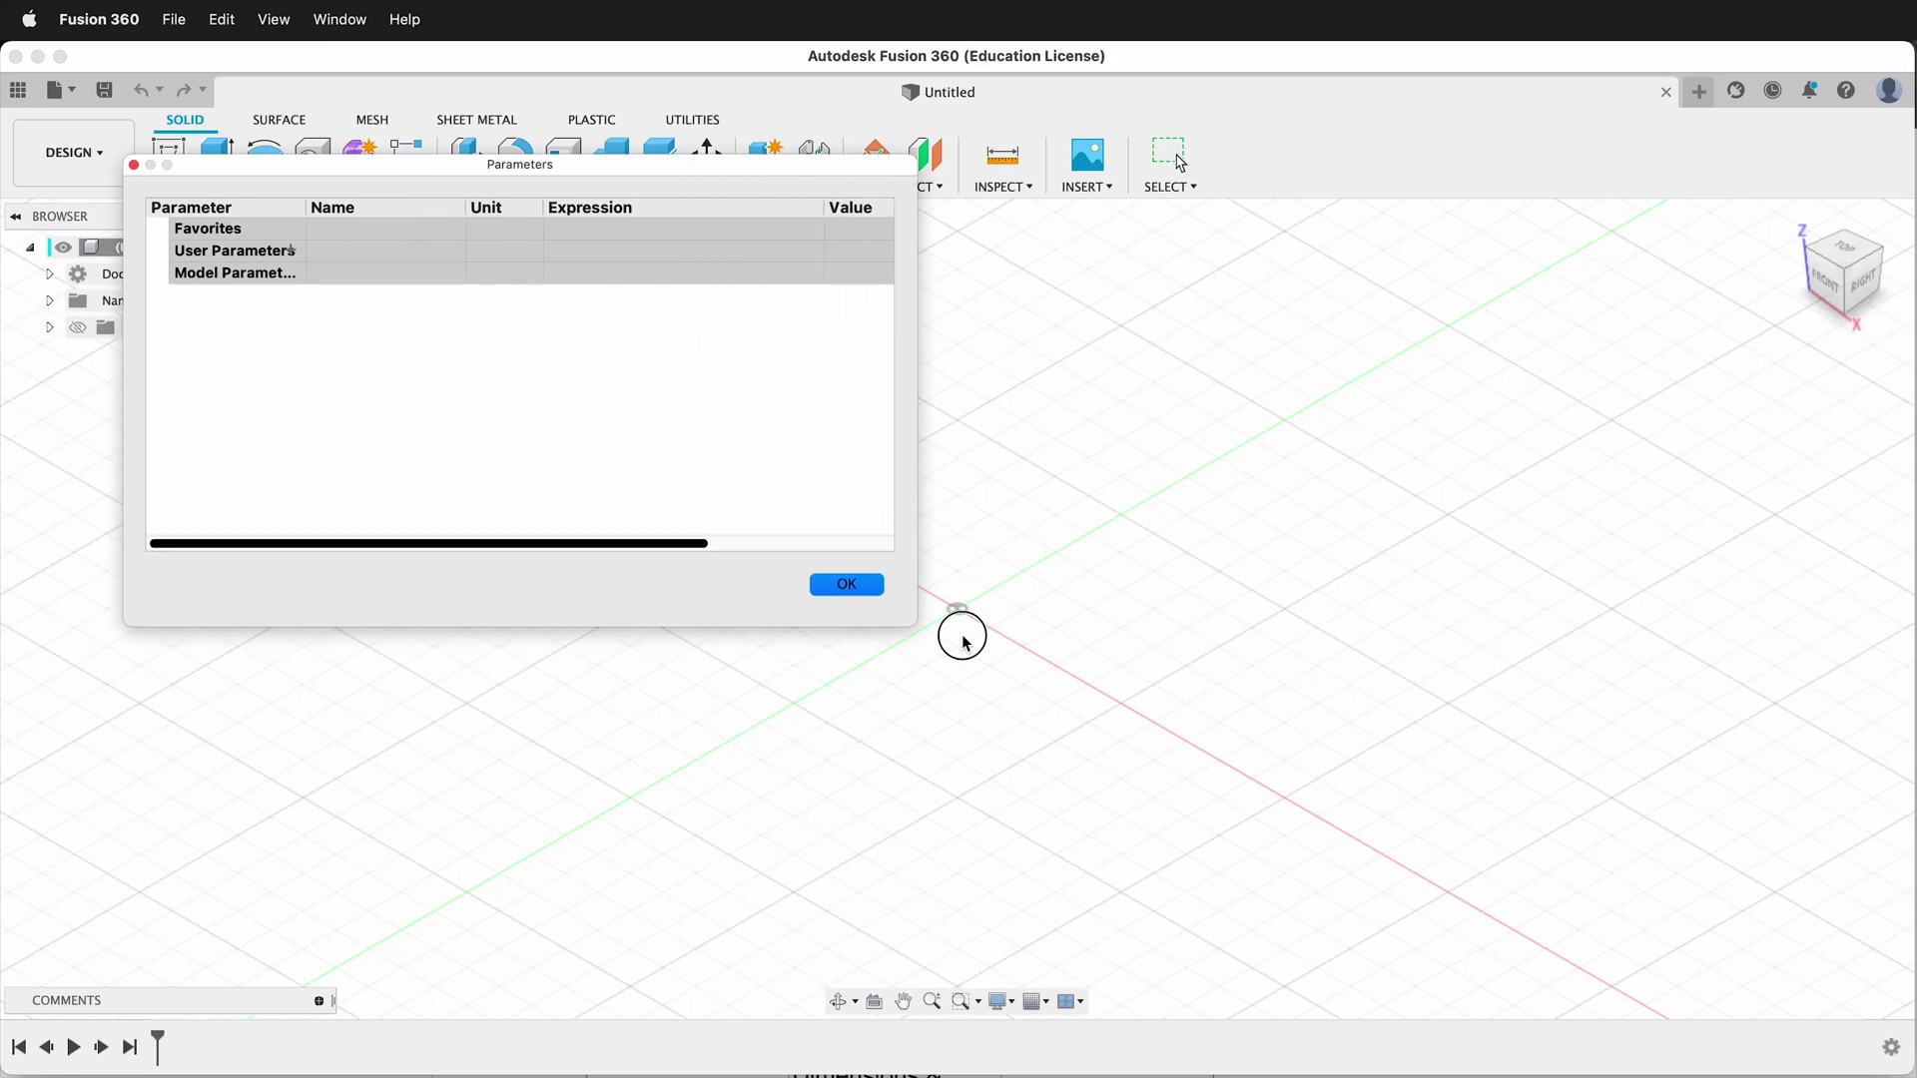
left_click(357, 251)
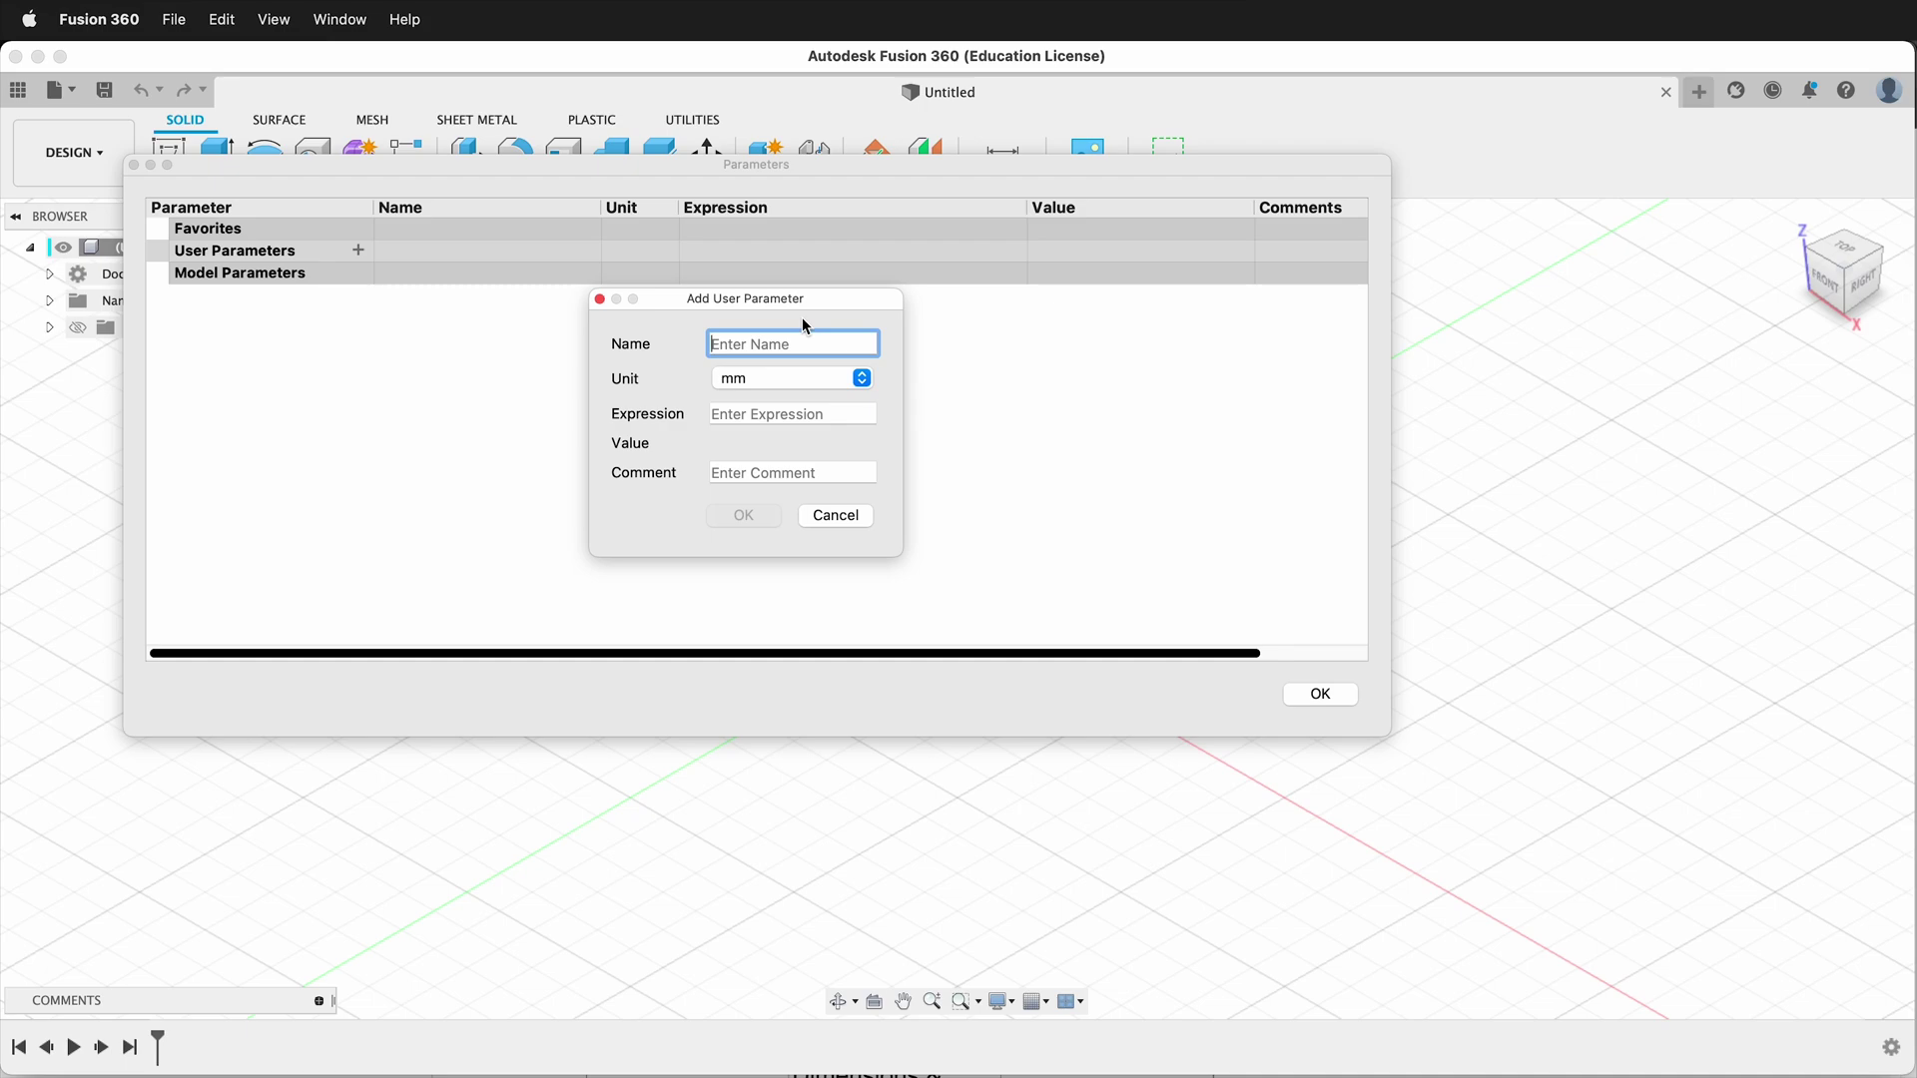
type("lenth")
left_click(829, 377)
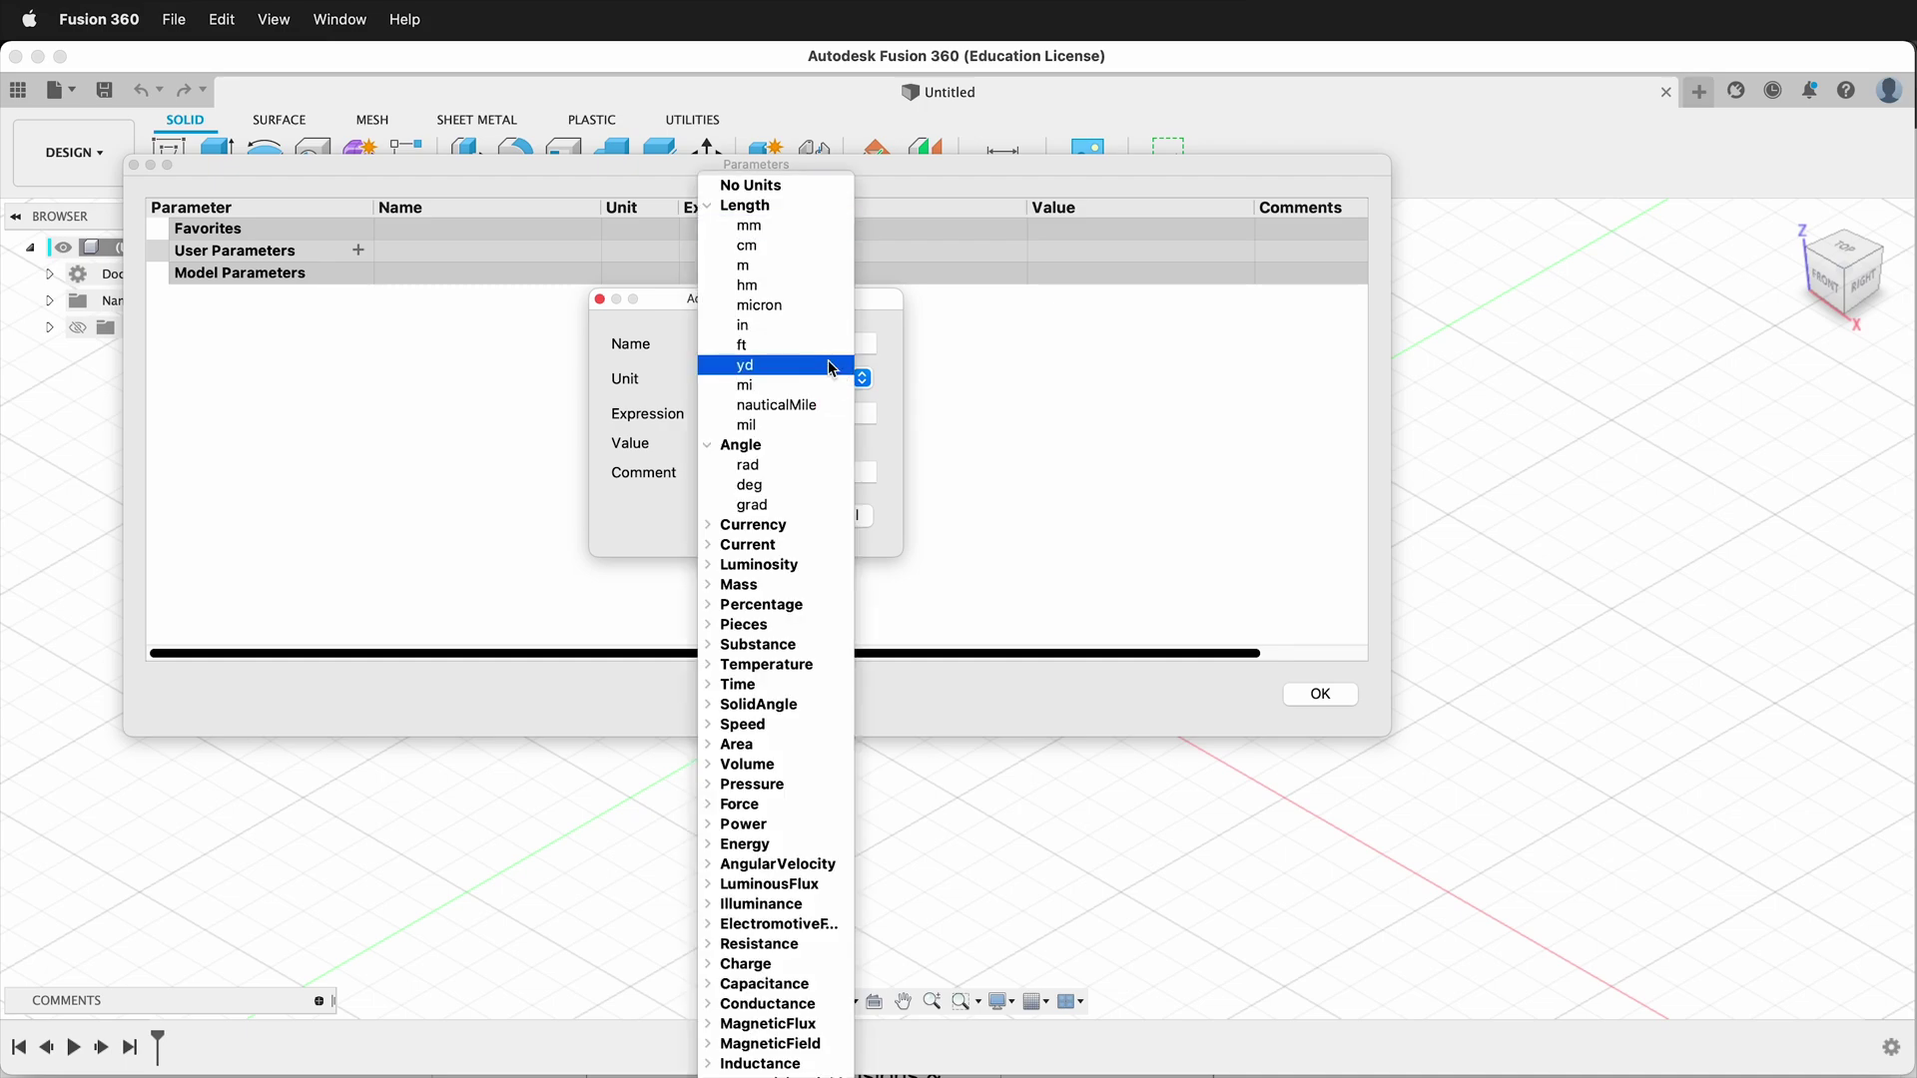
left_click(773, 189)
type("4")
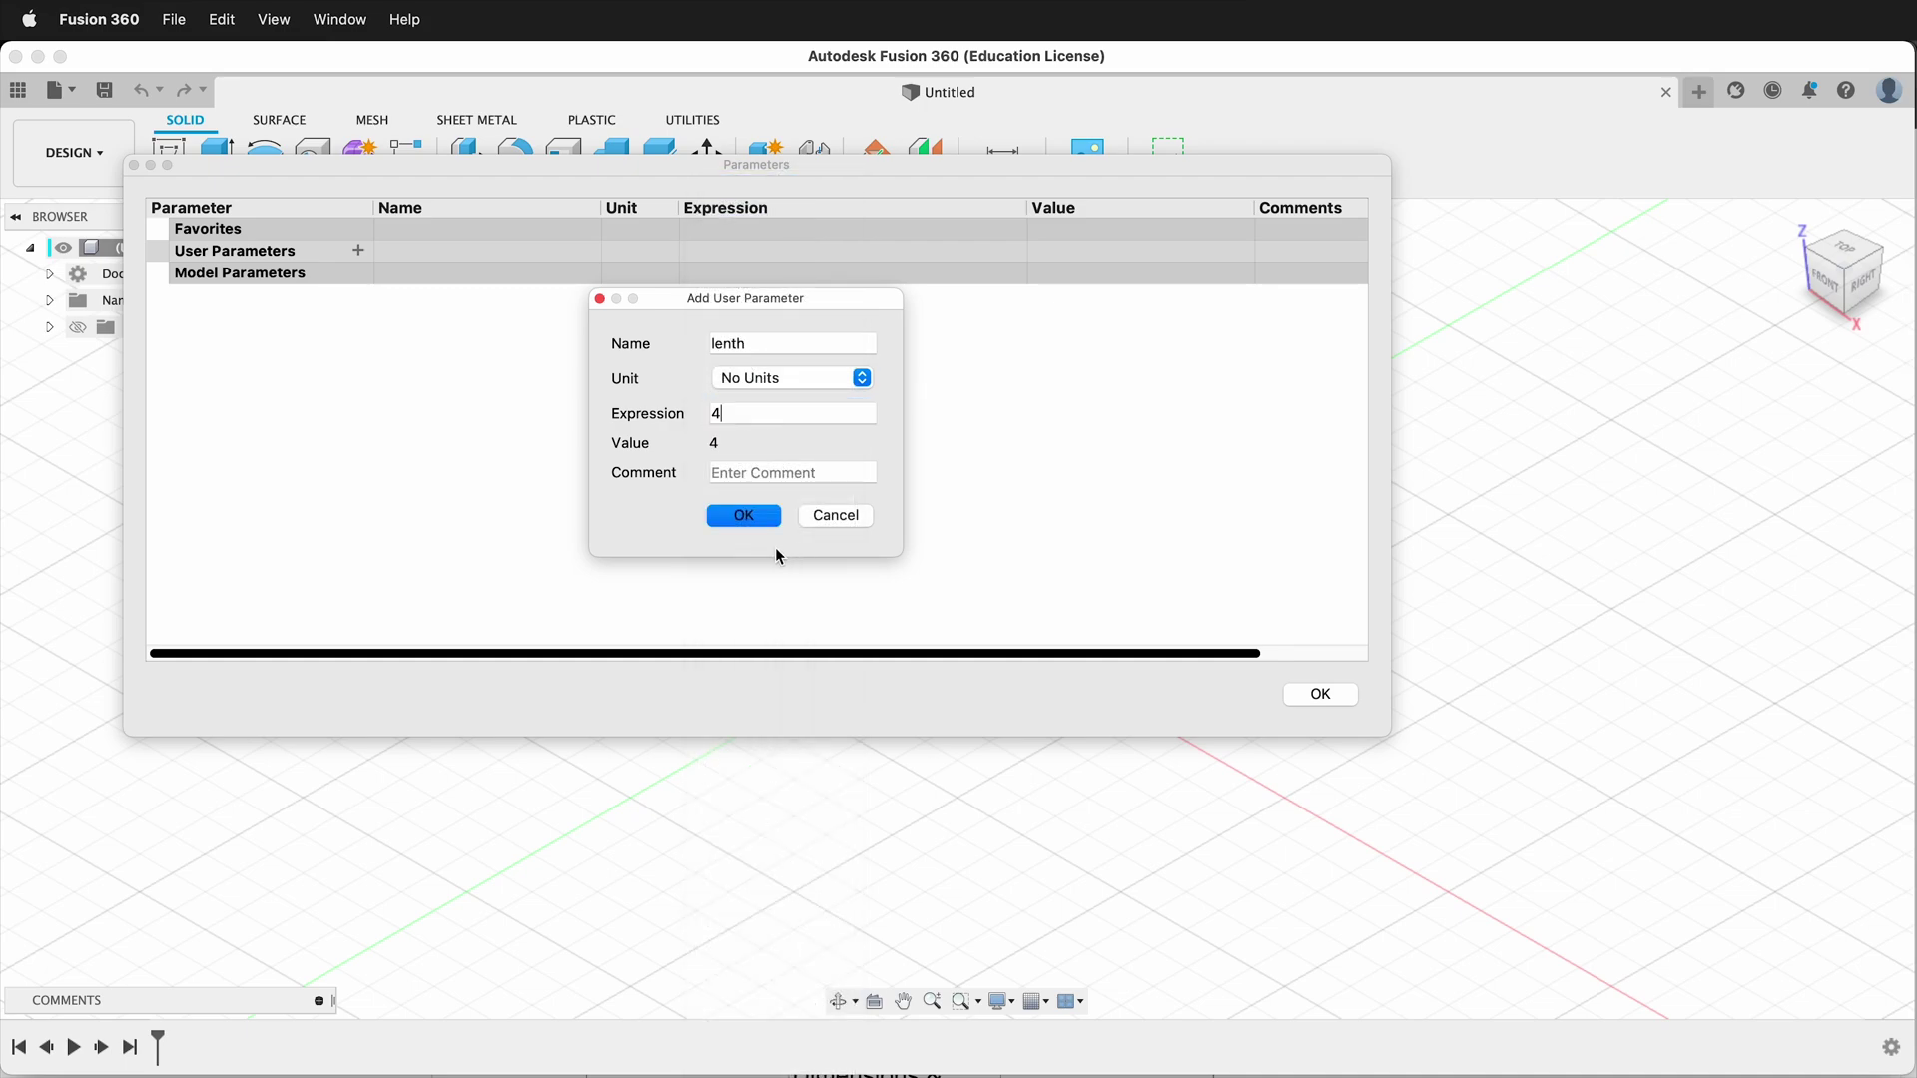
left_click(739, 516)
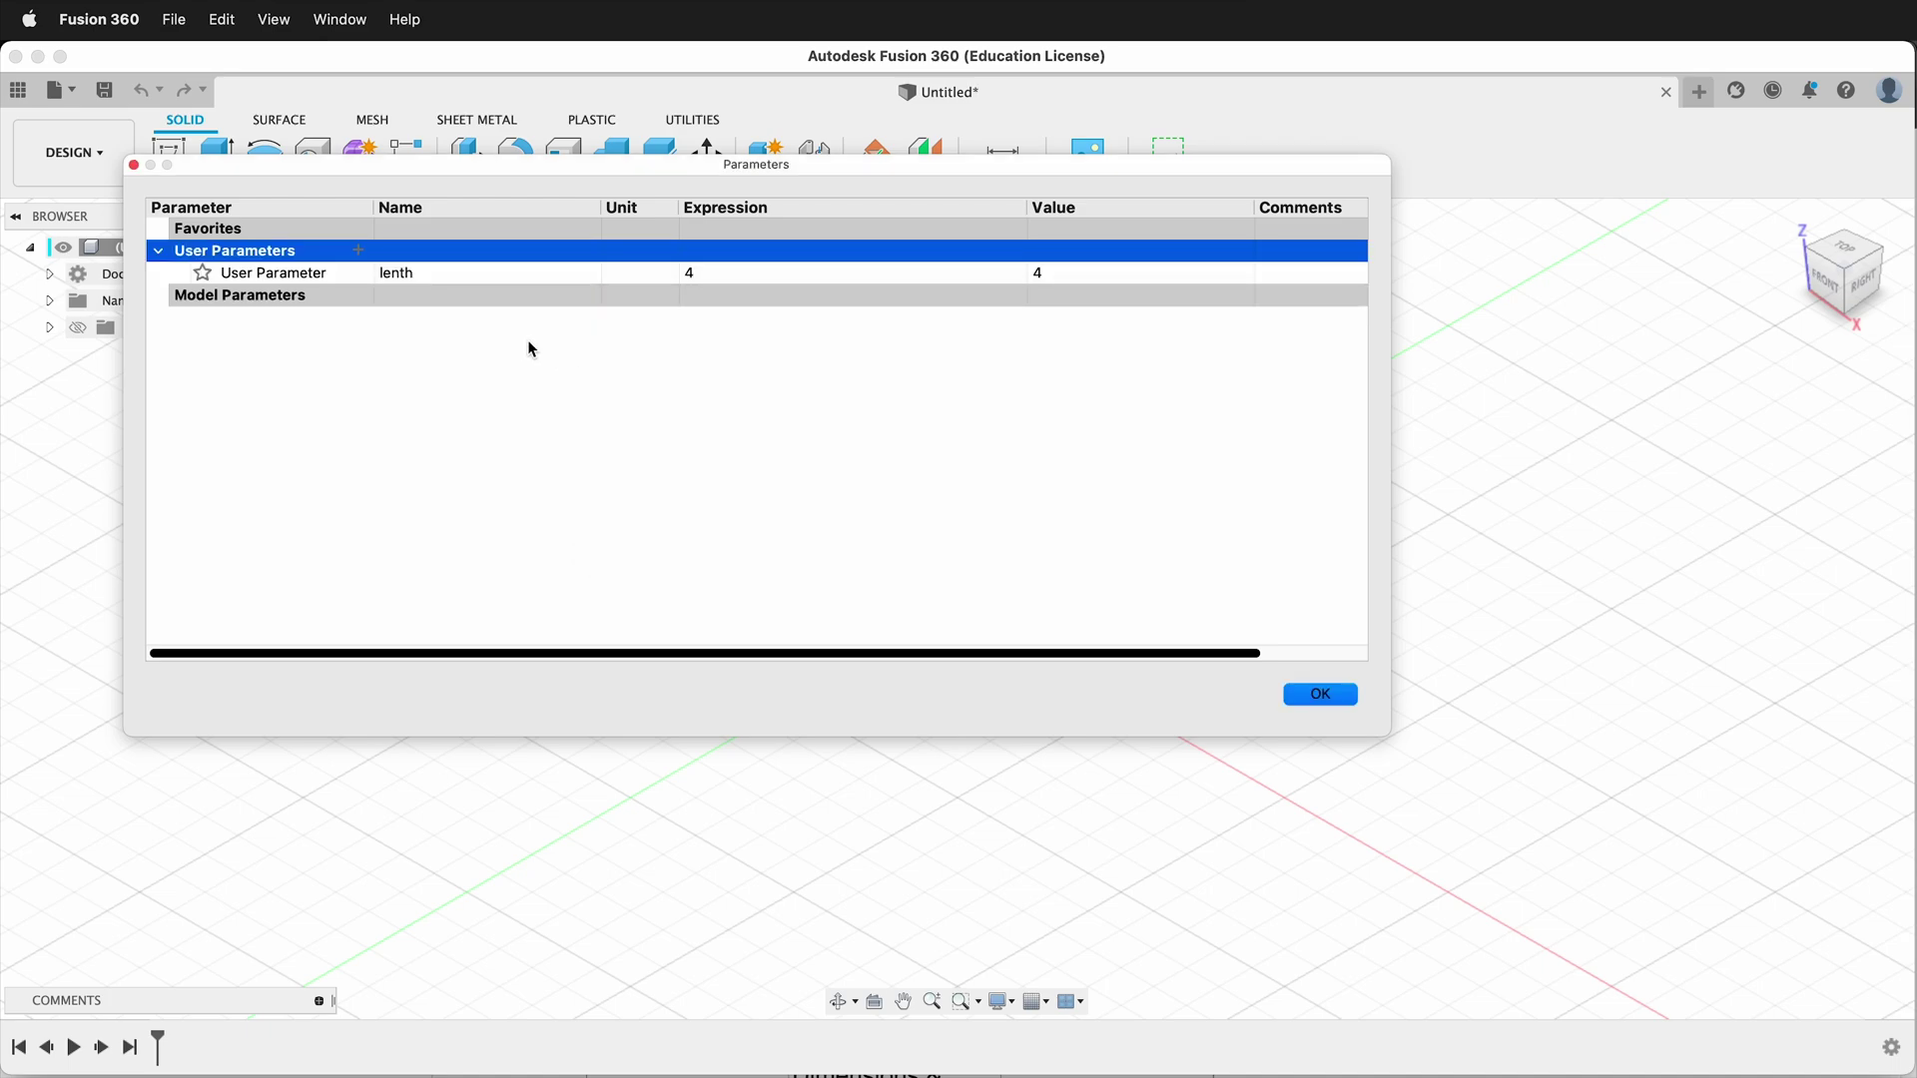
double_click(389, 277)
Step: Add a user parameter named "height" with no units and an expression of 3
left_click(359, 250)
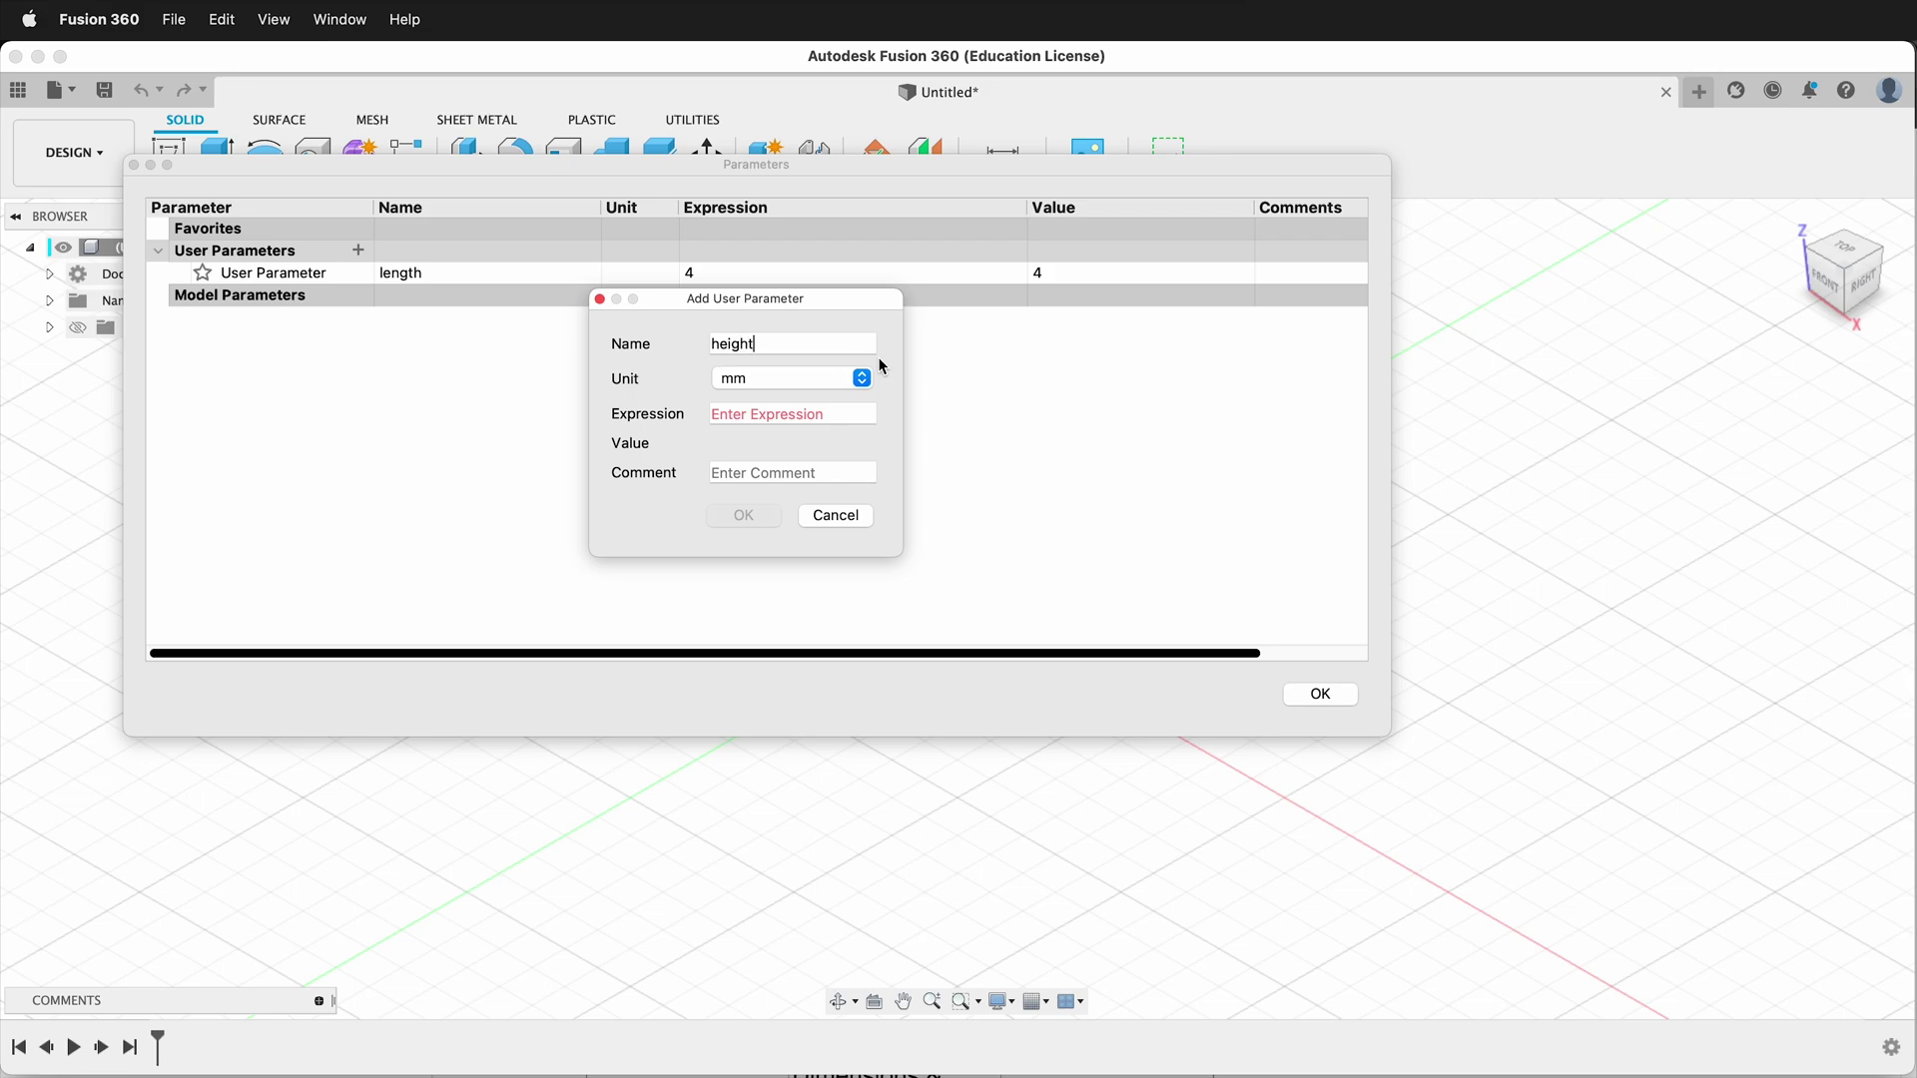
left_click(813, 375)
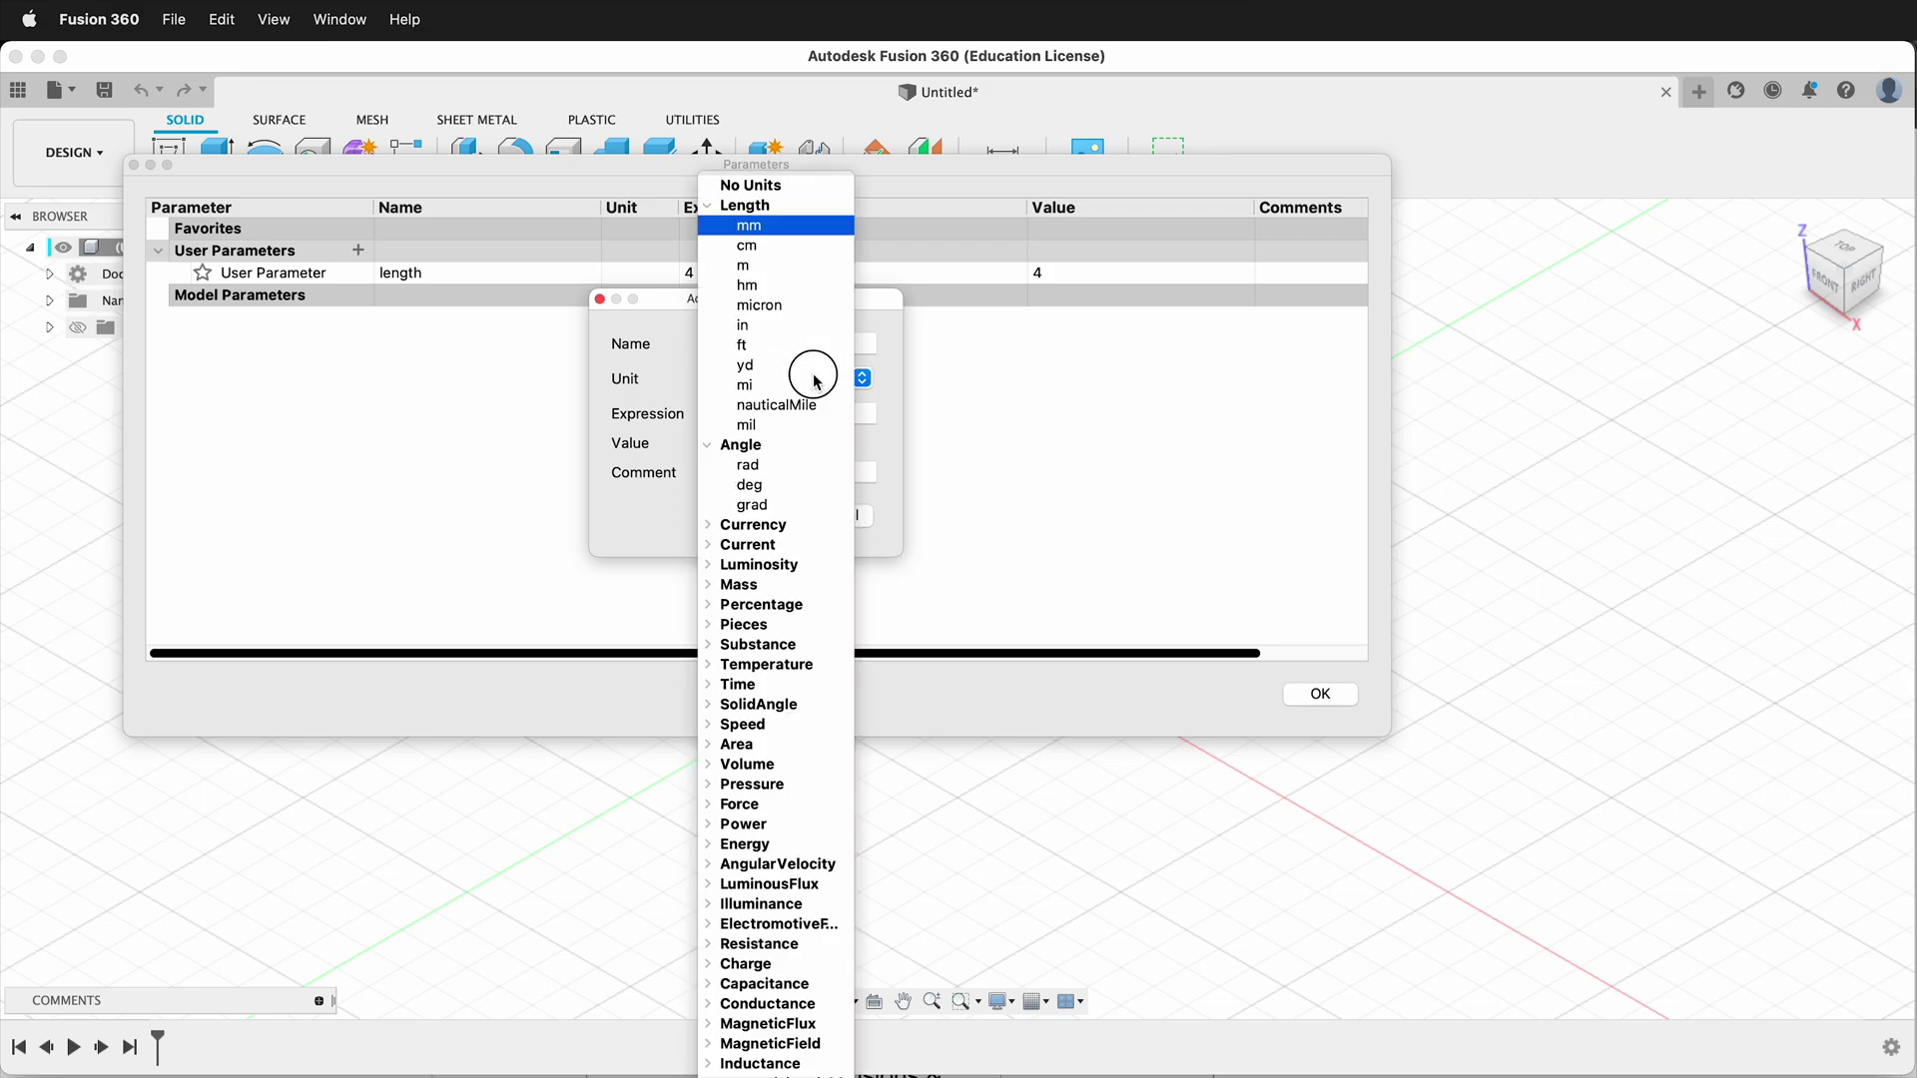
left_click(803, 188)
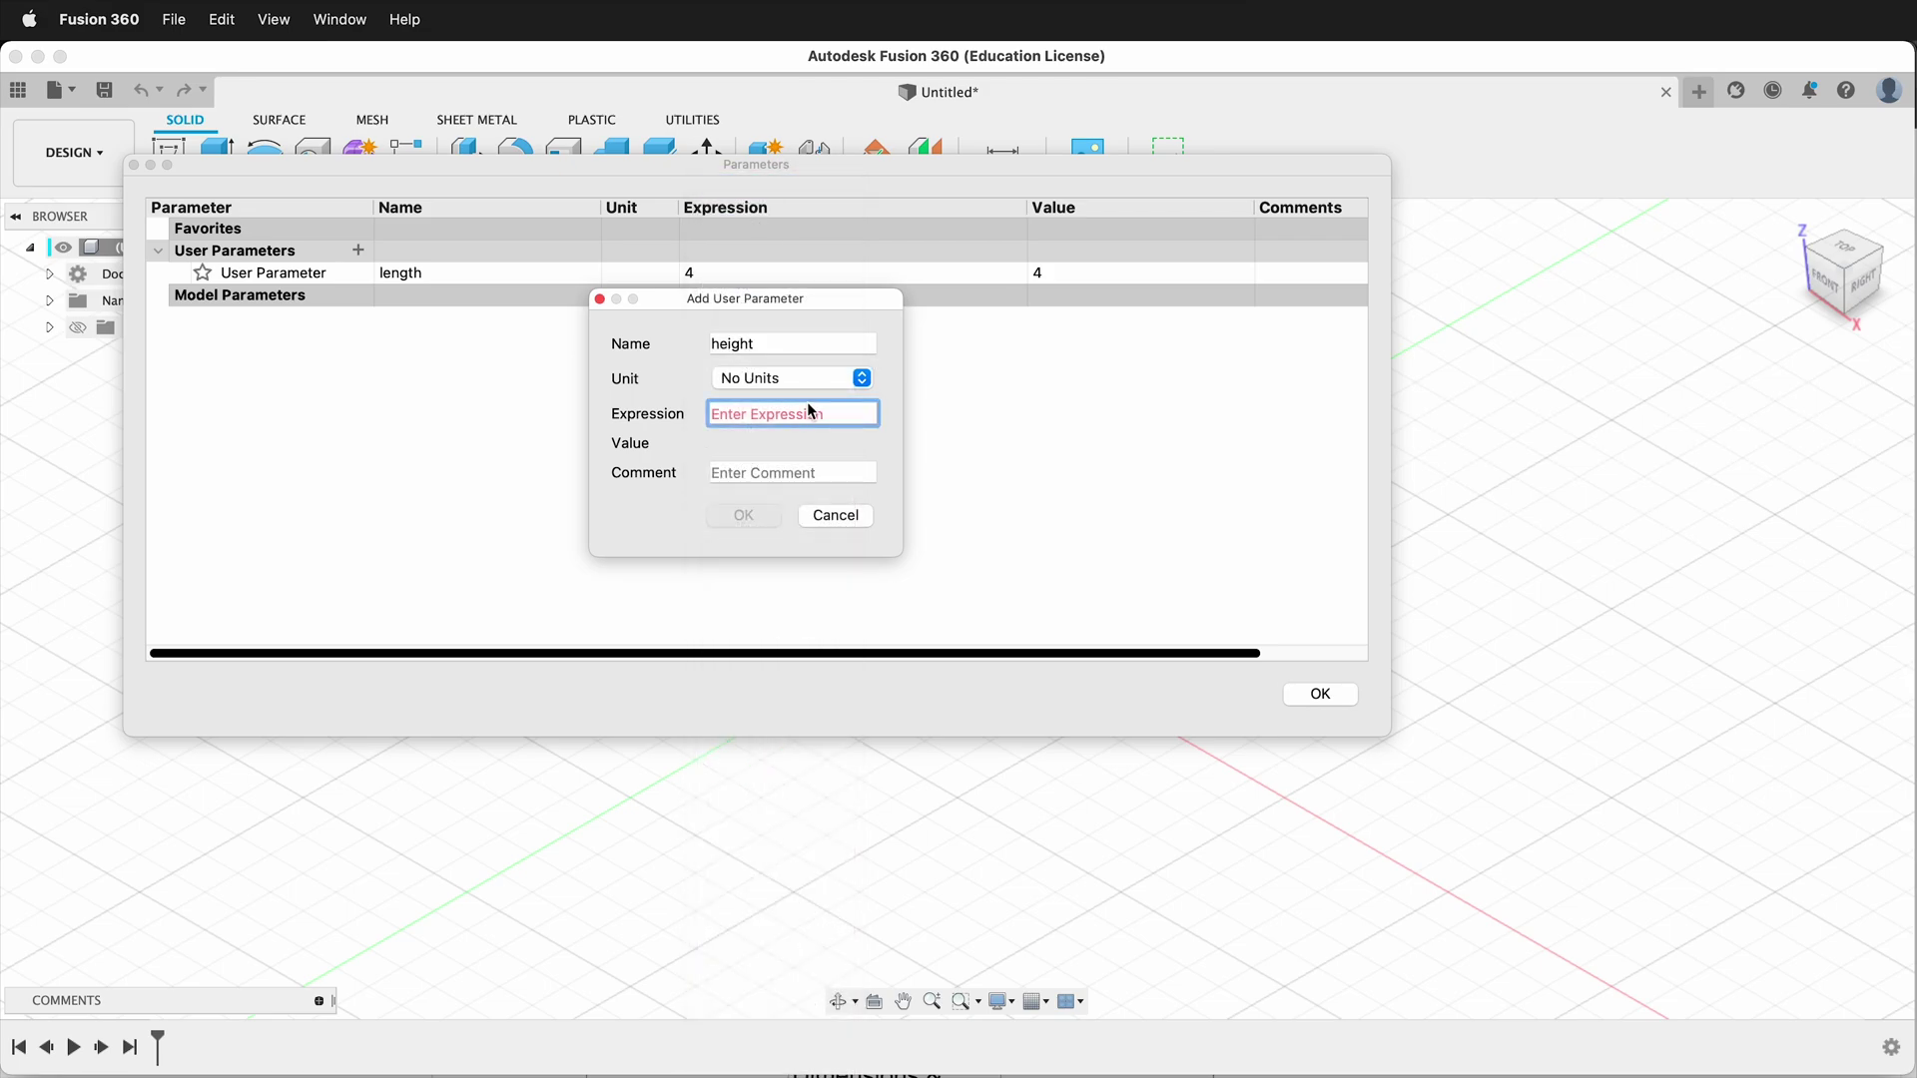
type("3")
left_click(746, 516)
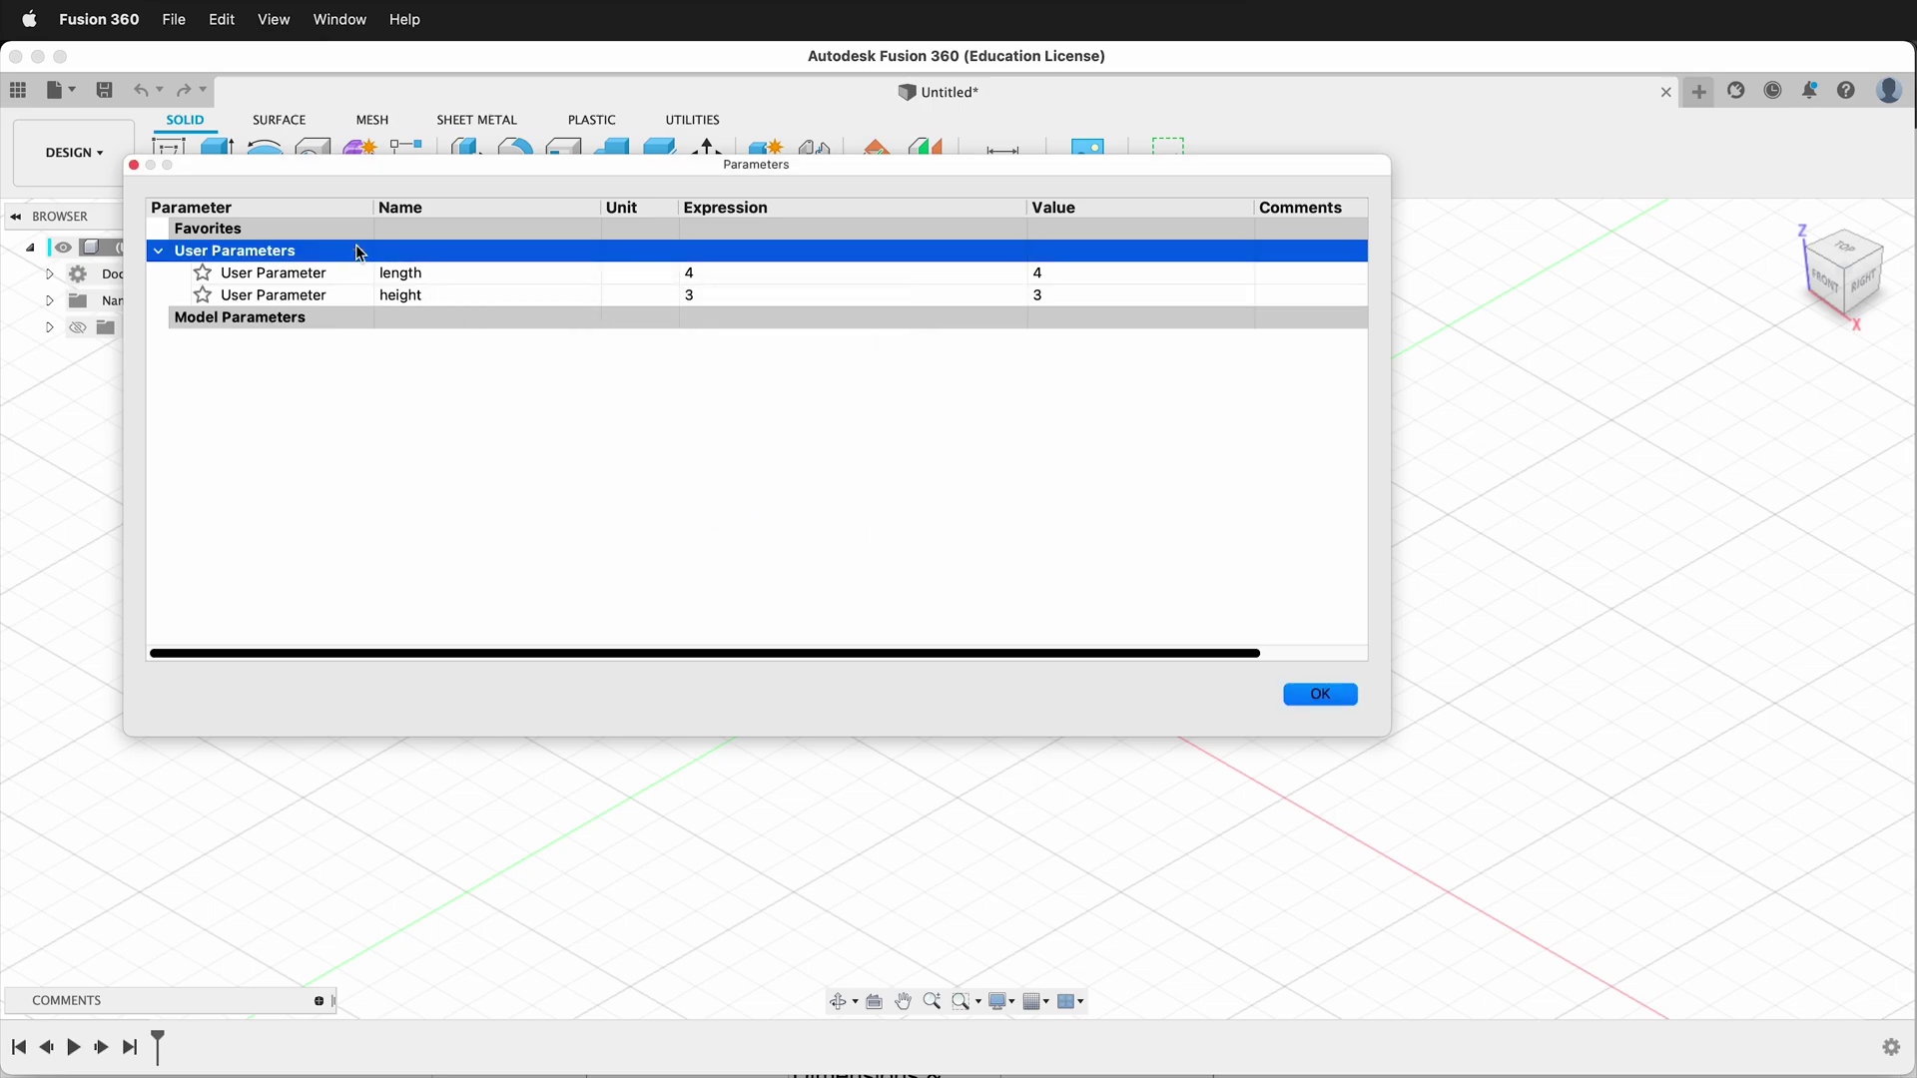
Step: Add a user parameter named "width" with no units and an expression of 2
left_click(358, 251)
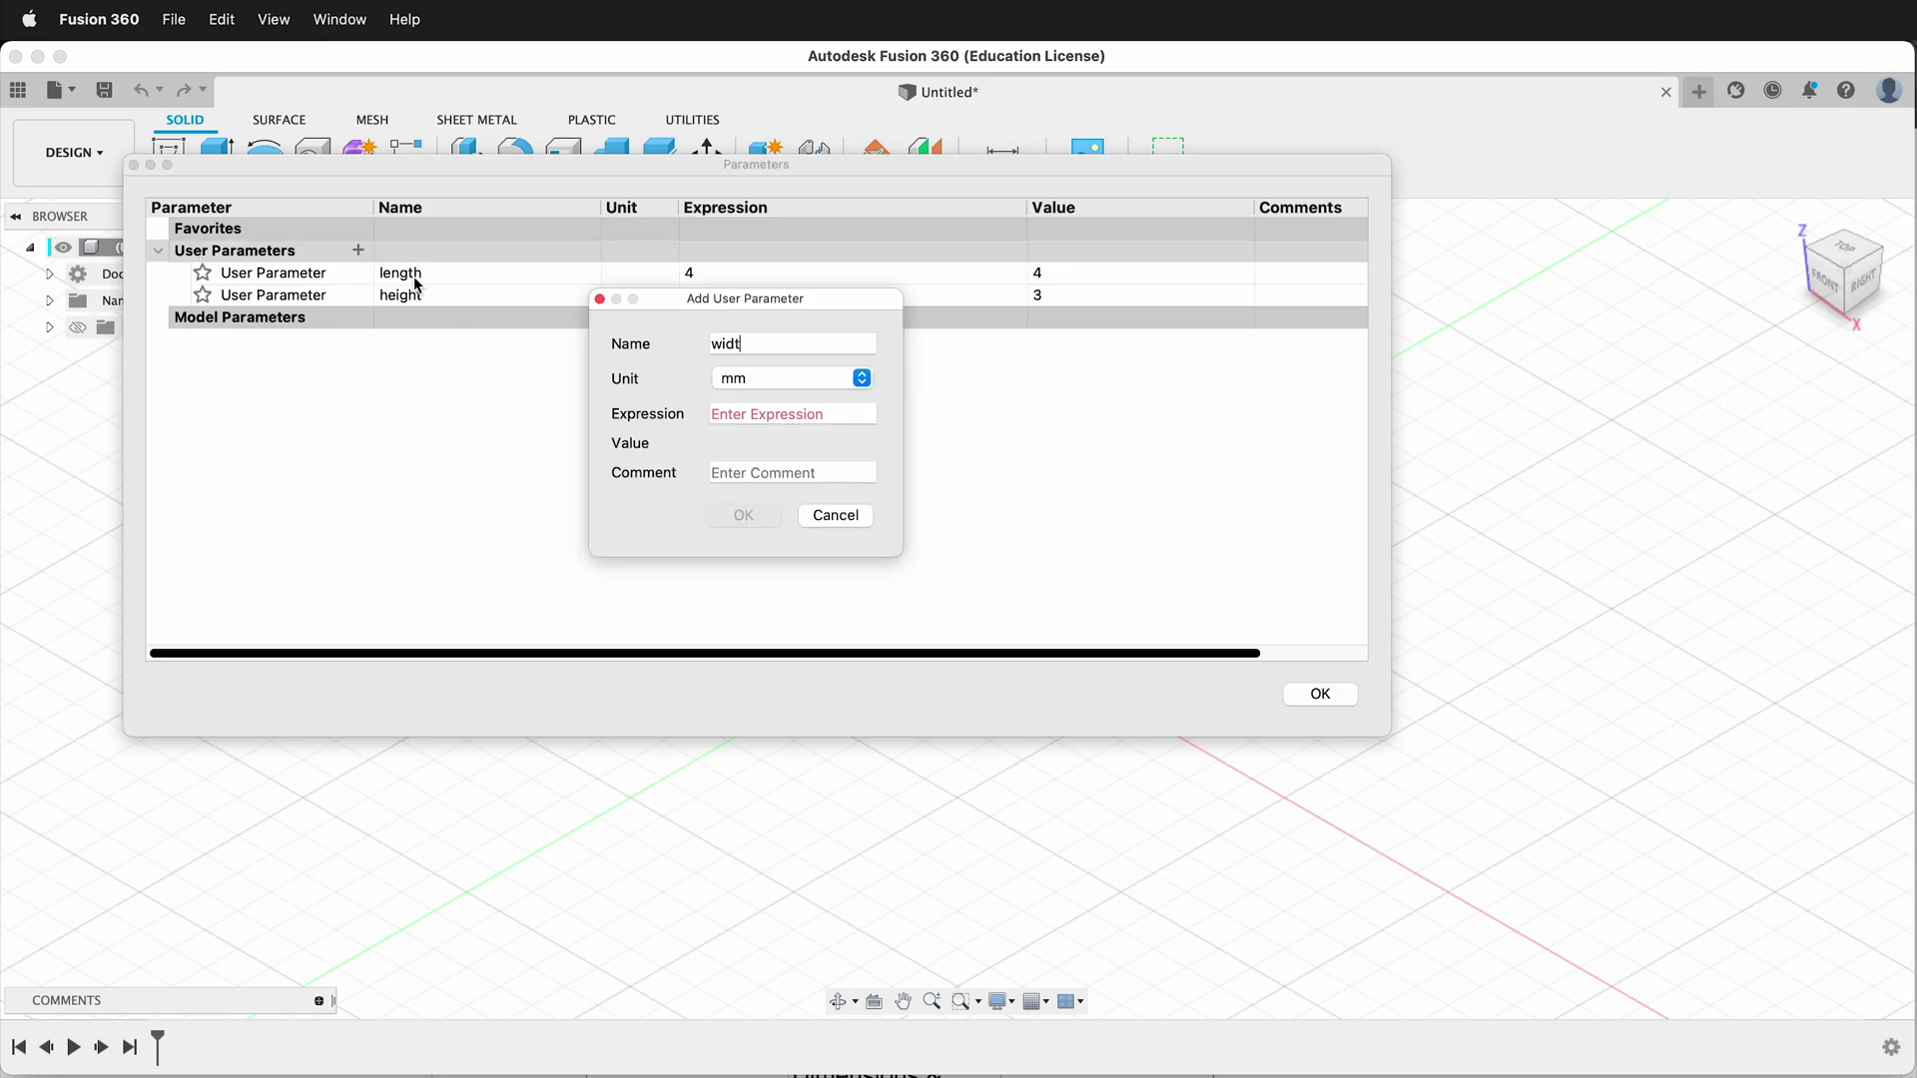
left_click(778, 378)
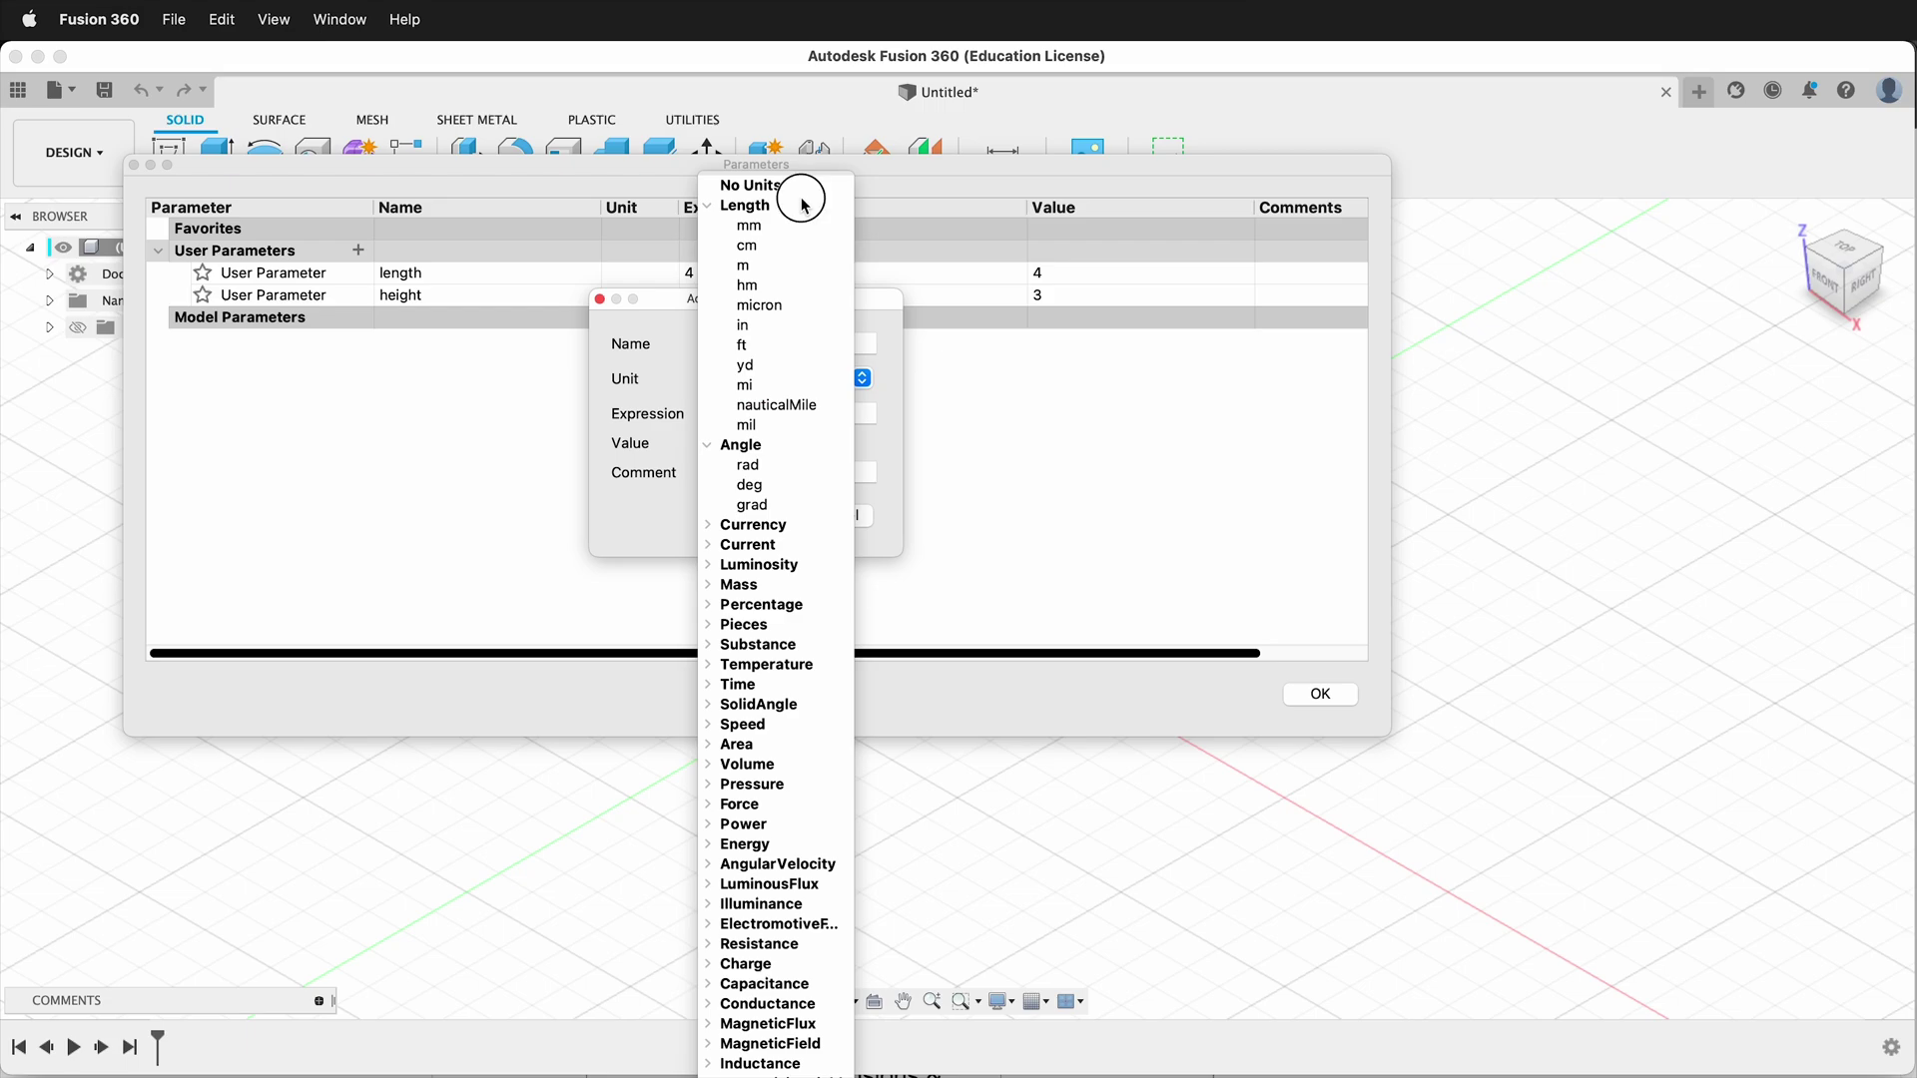
left_click(789, 186)
type("2")
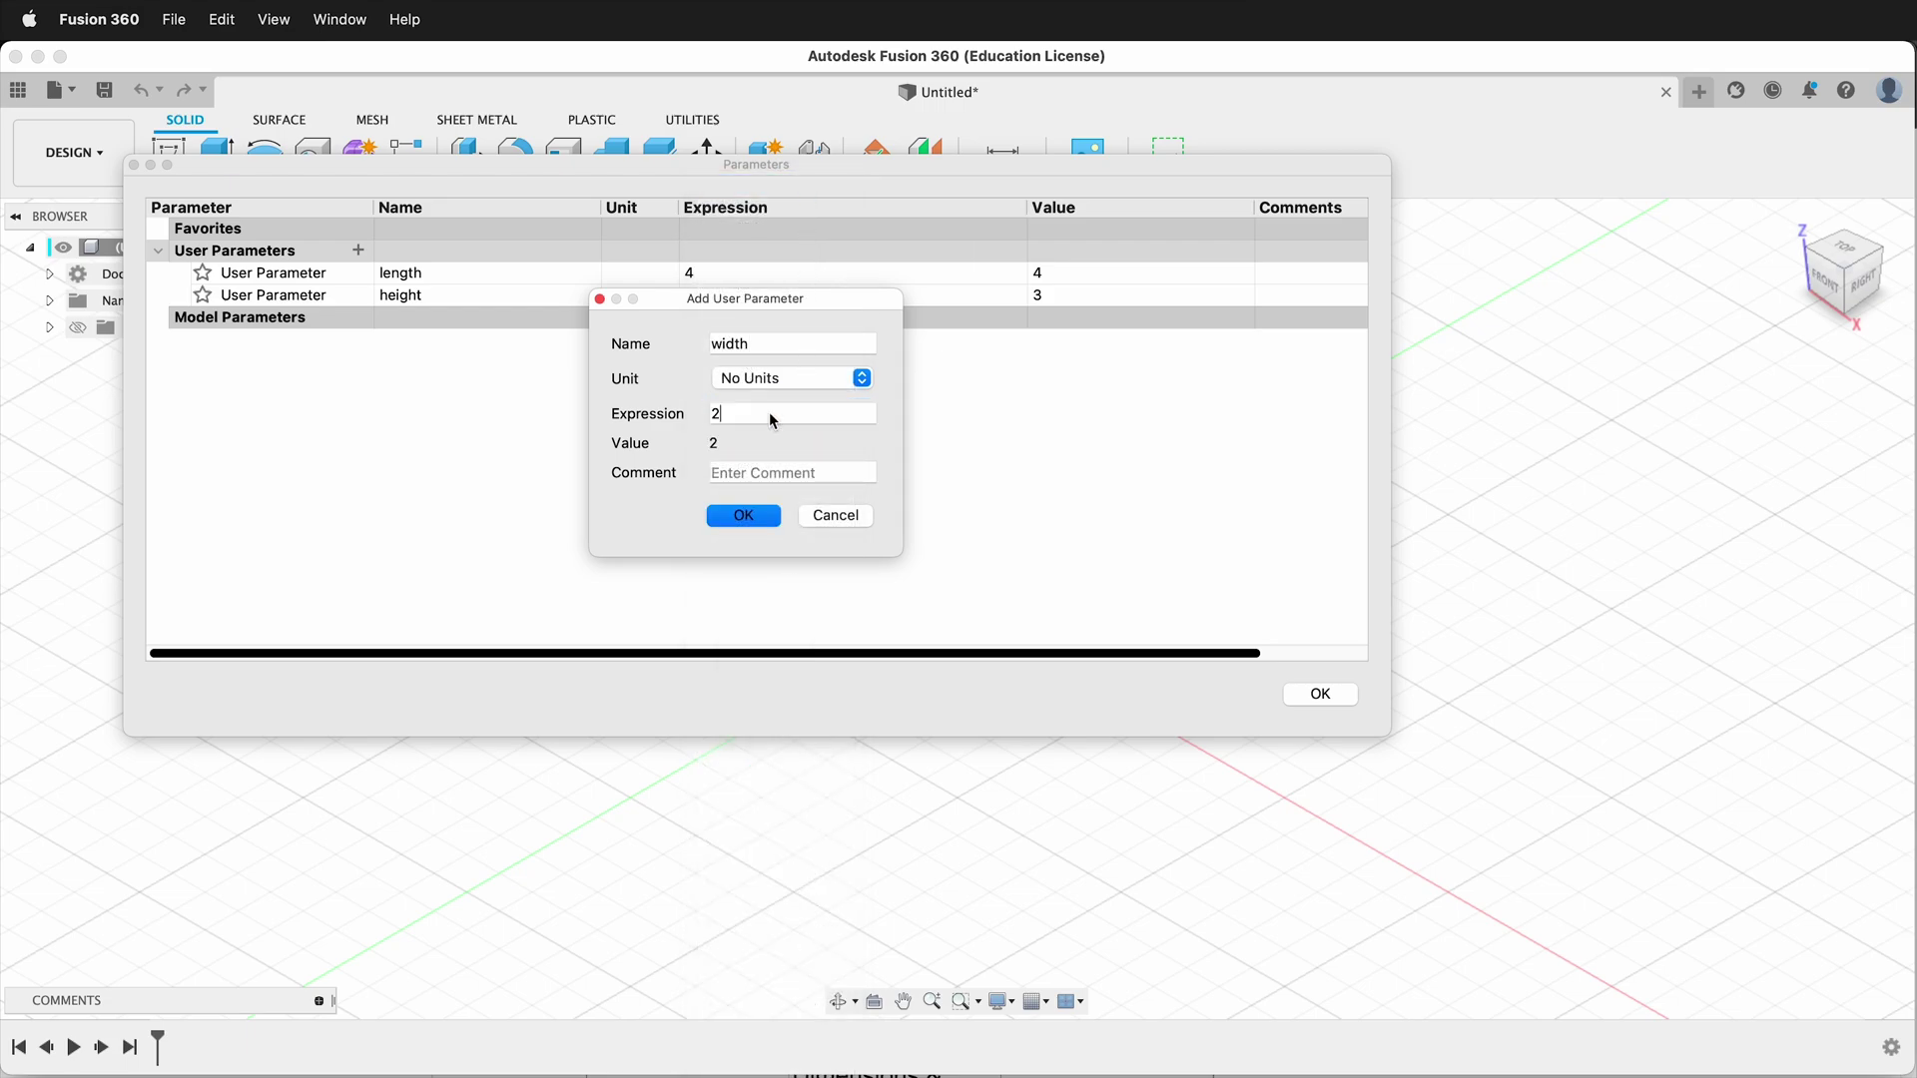
left_click(747, 515)
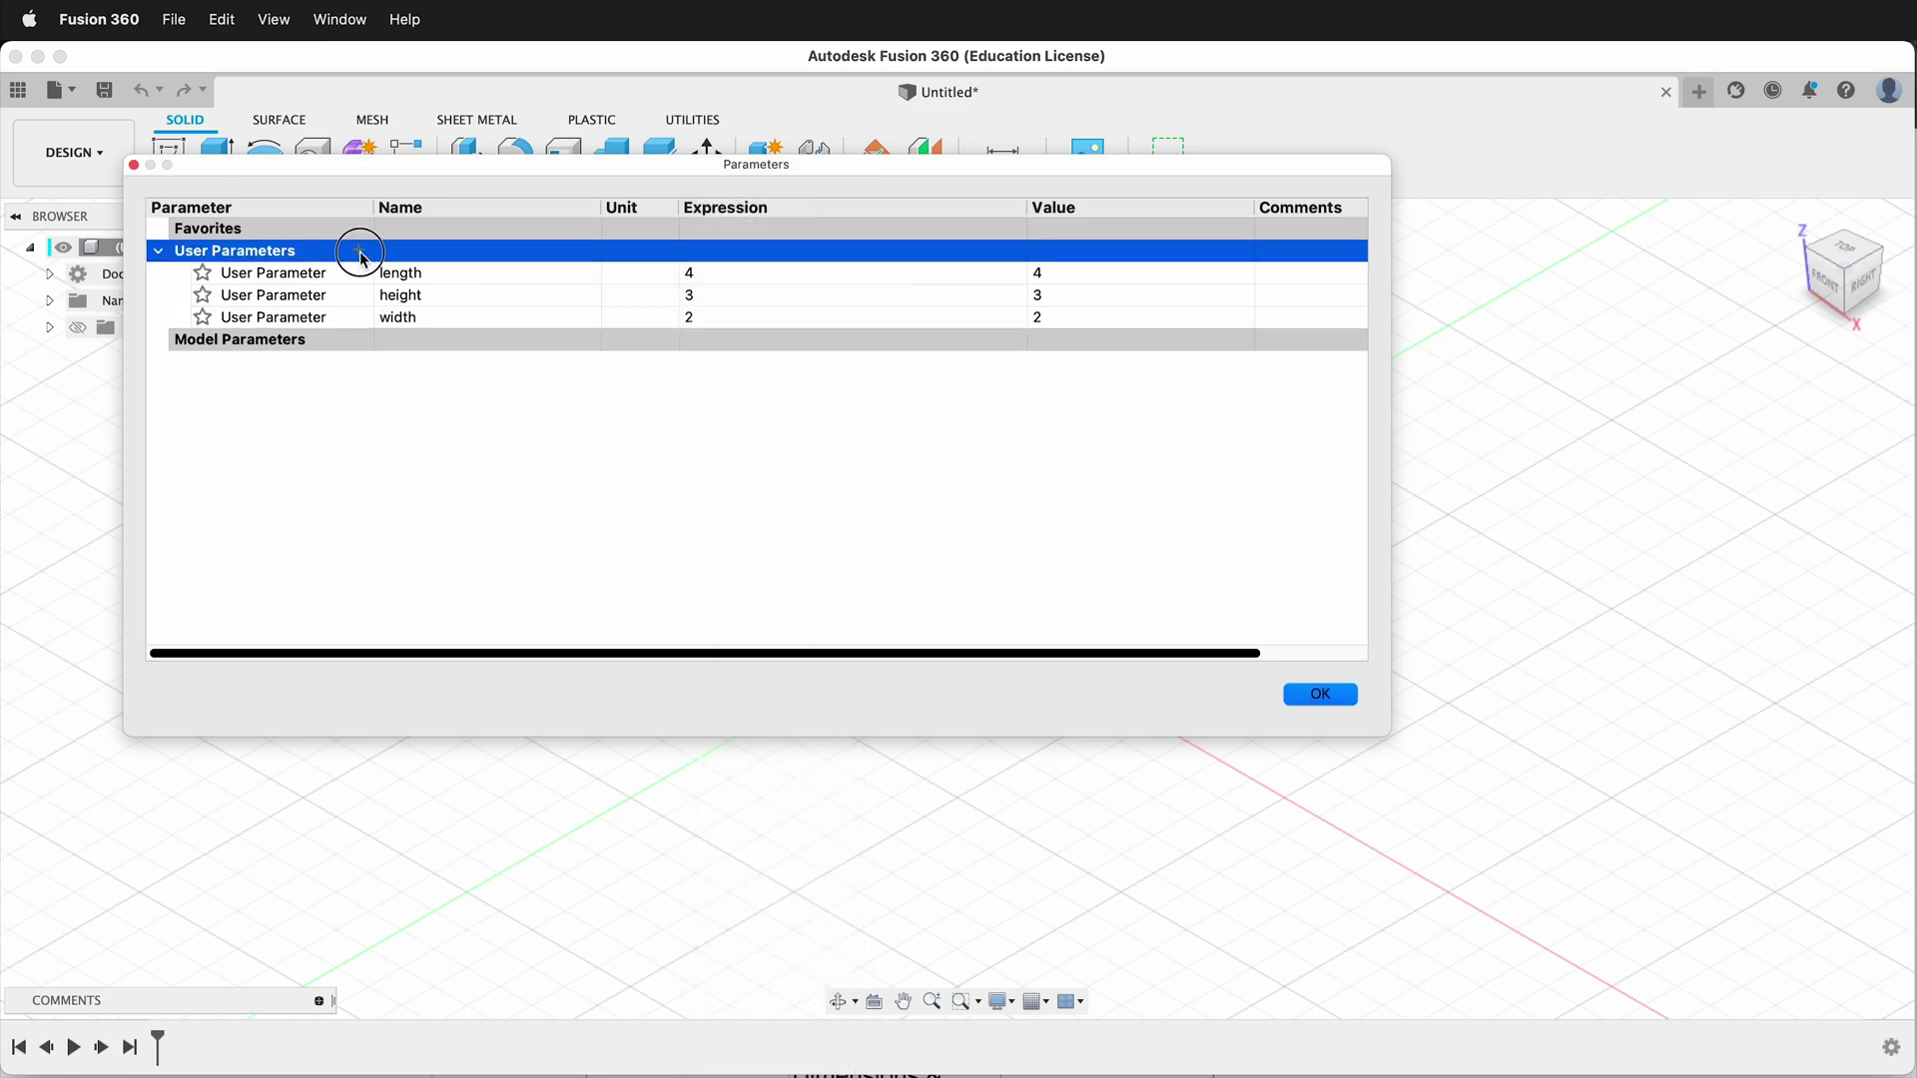
Step: Add a user parameter named "wall" in millimetres with an expression of 1.2, and close the parameter list
left_click(359, 252)
type("wall")
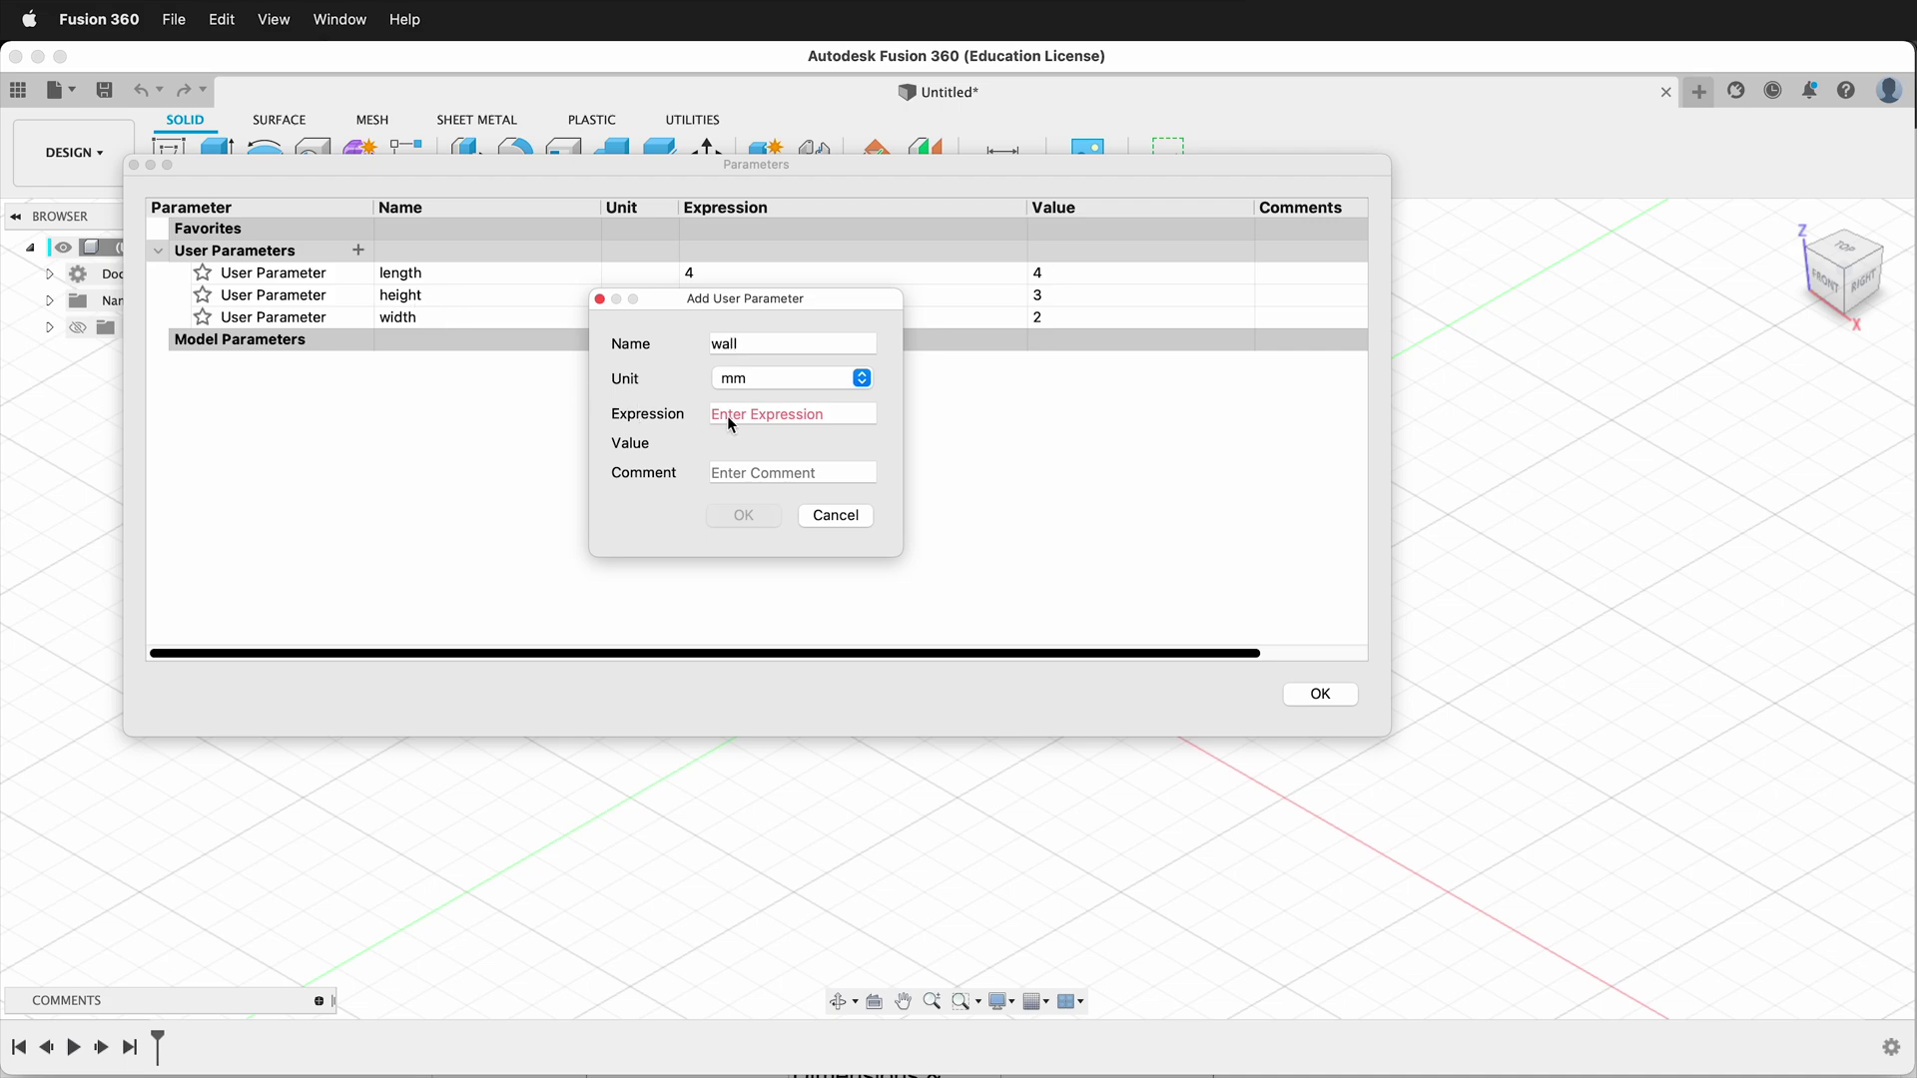
type("1.2")
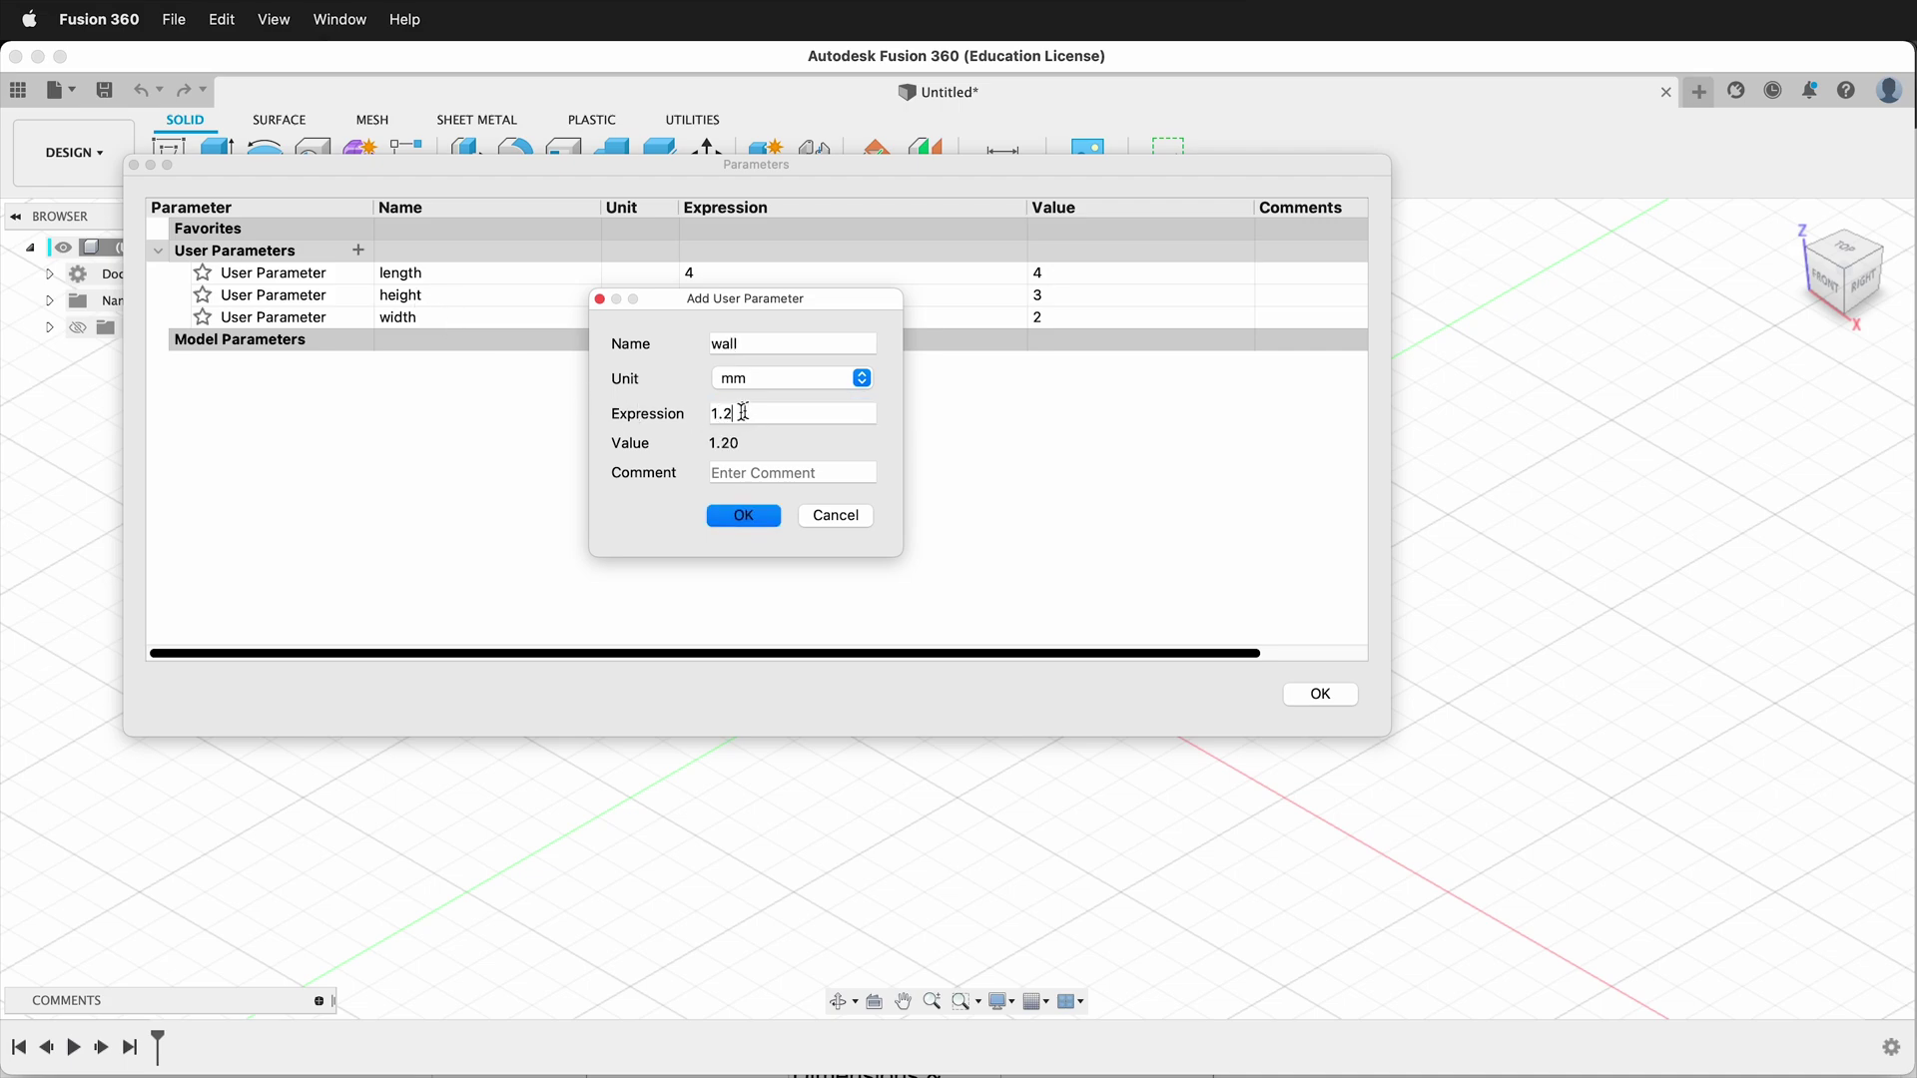
left_click(745, 517)
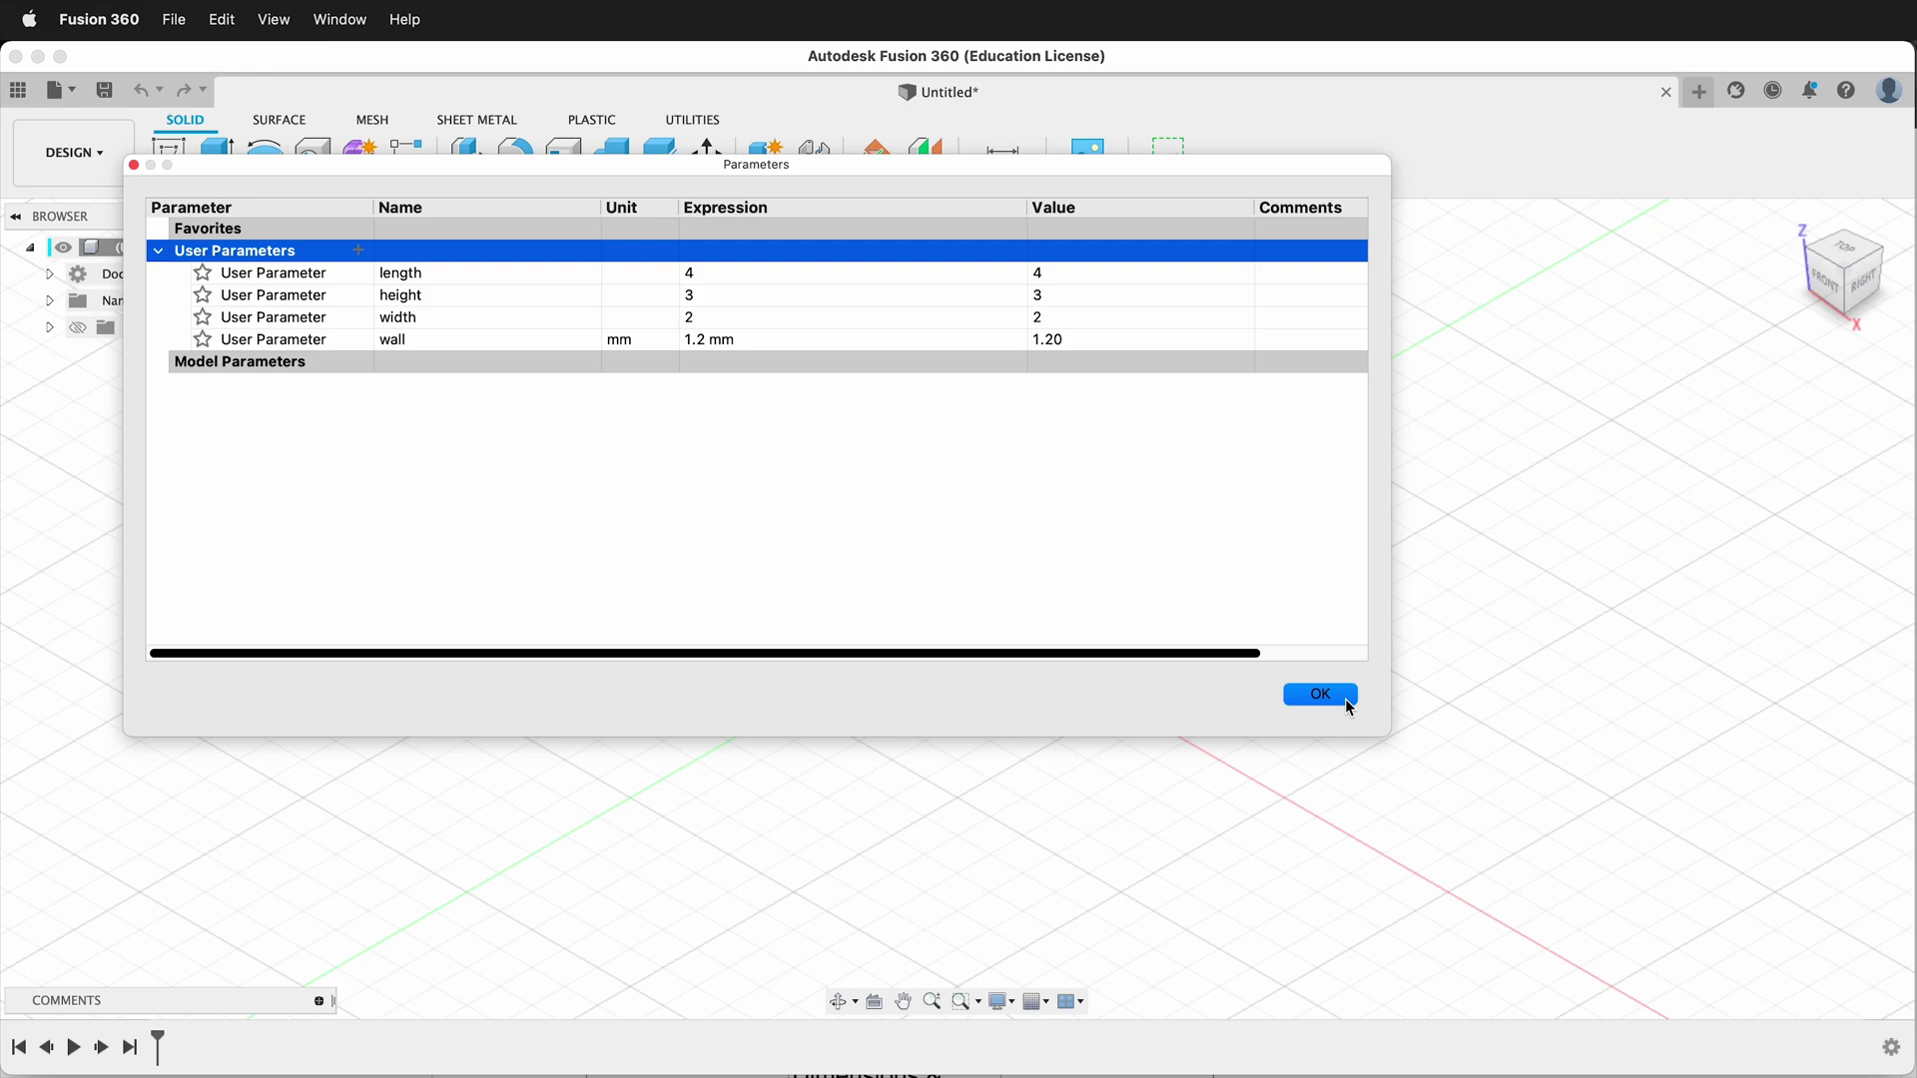
left_click(1320, 695)
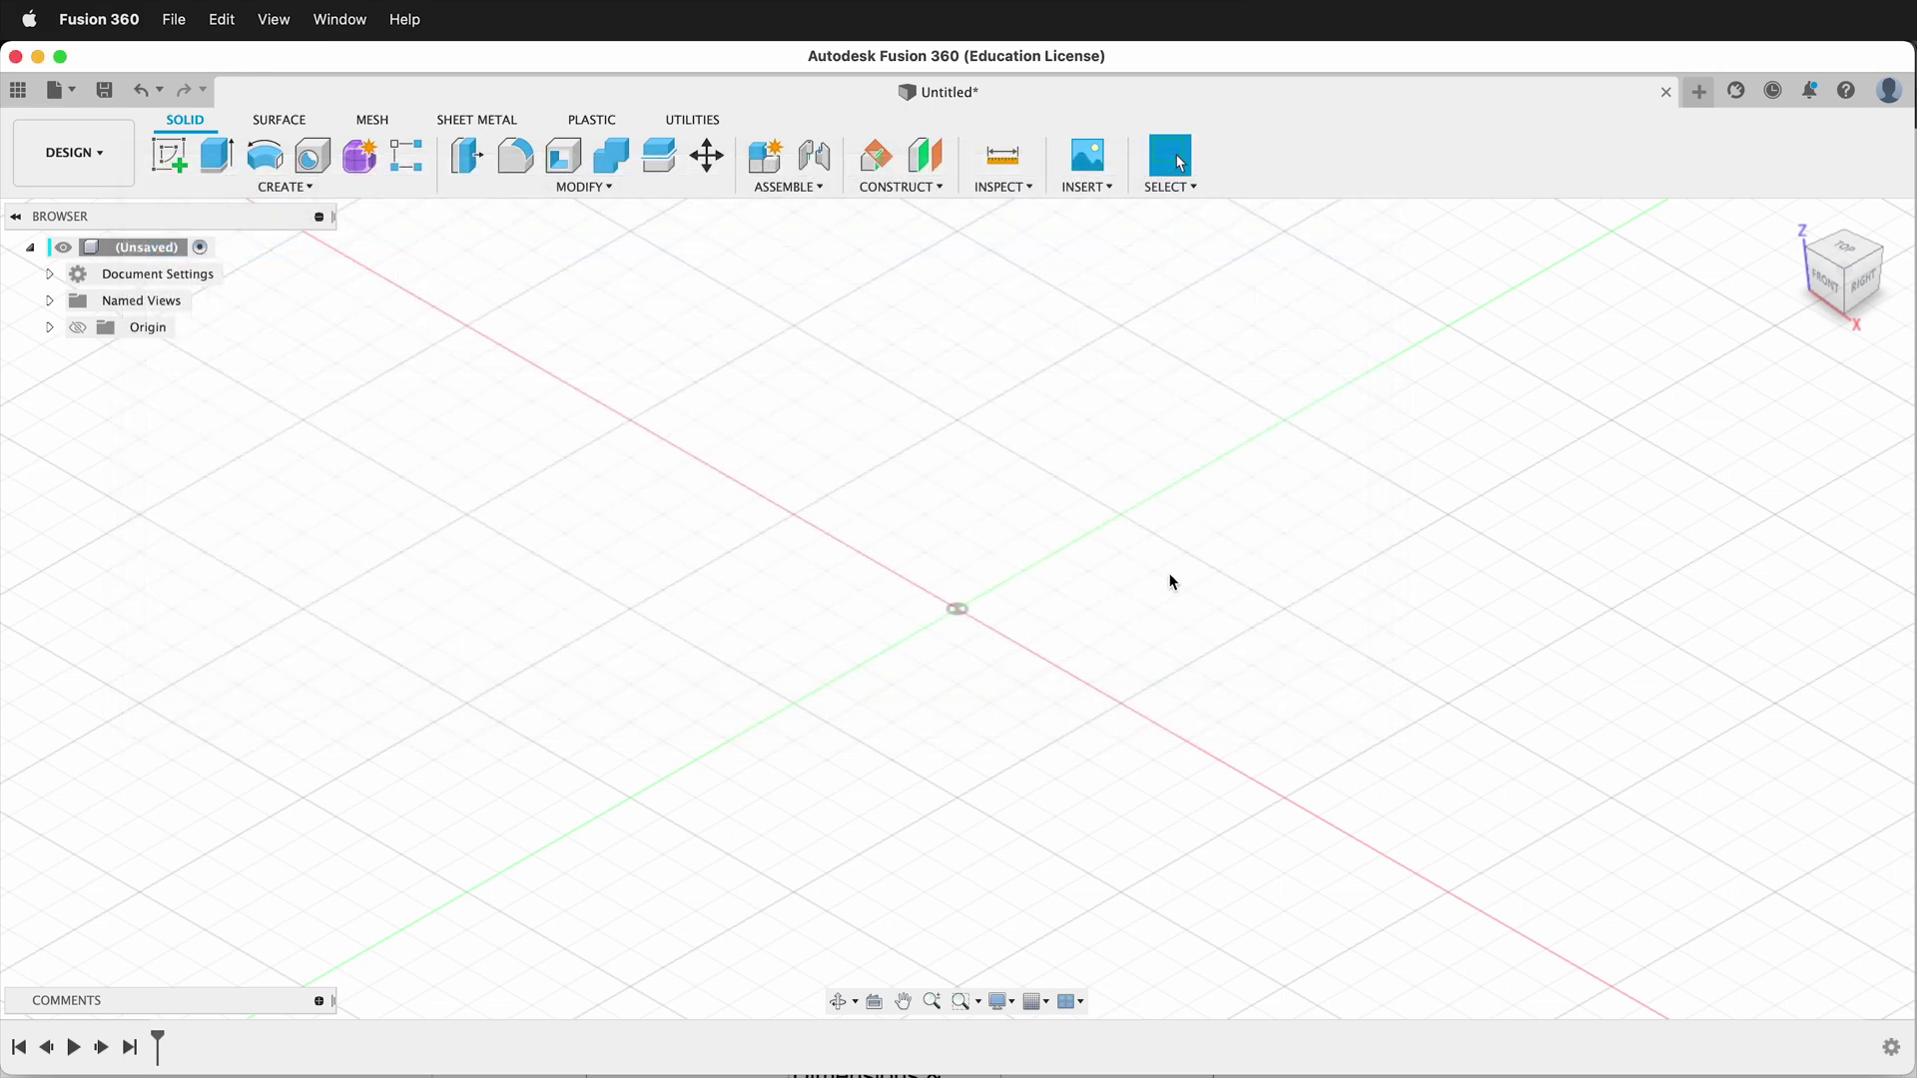
Step: Create a new internal standard component named "Universal Brick" and make it active
left_click(309, 188)
left_click(219, 206)
type("Universal Brick")
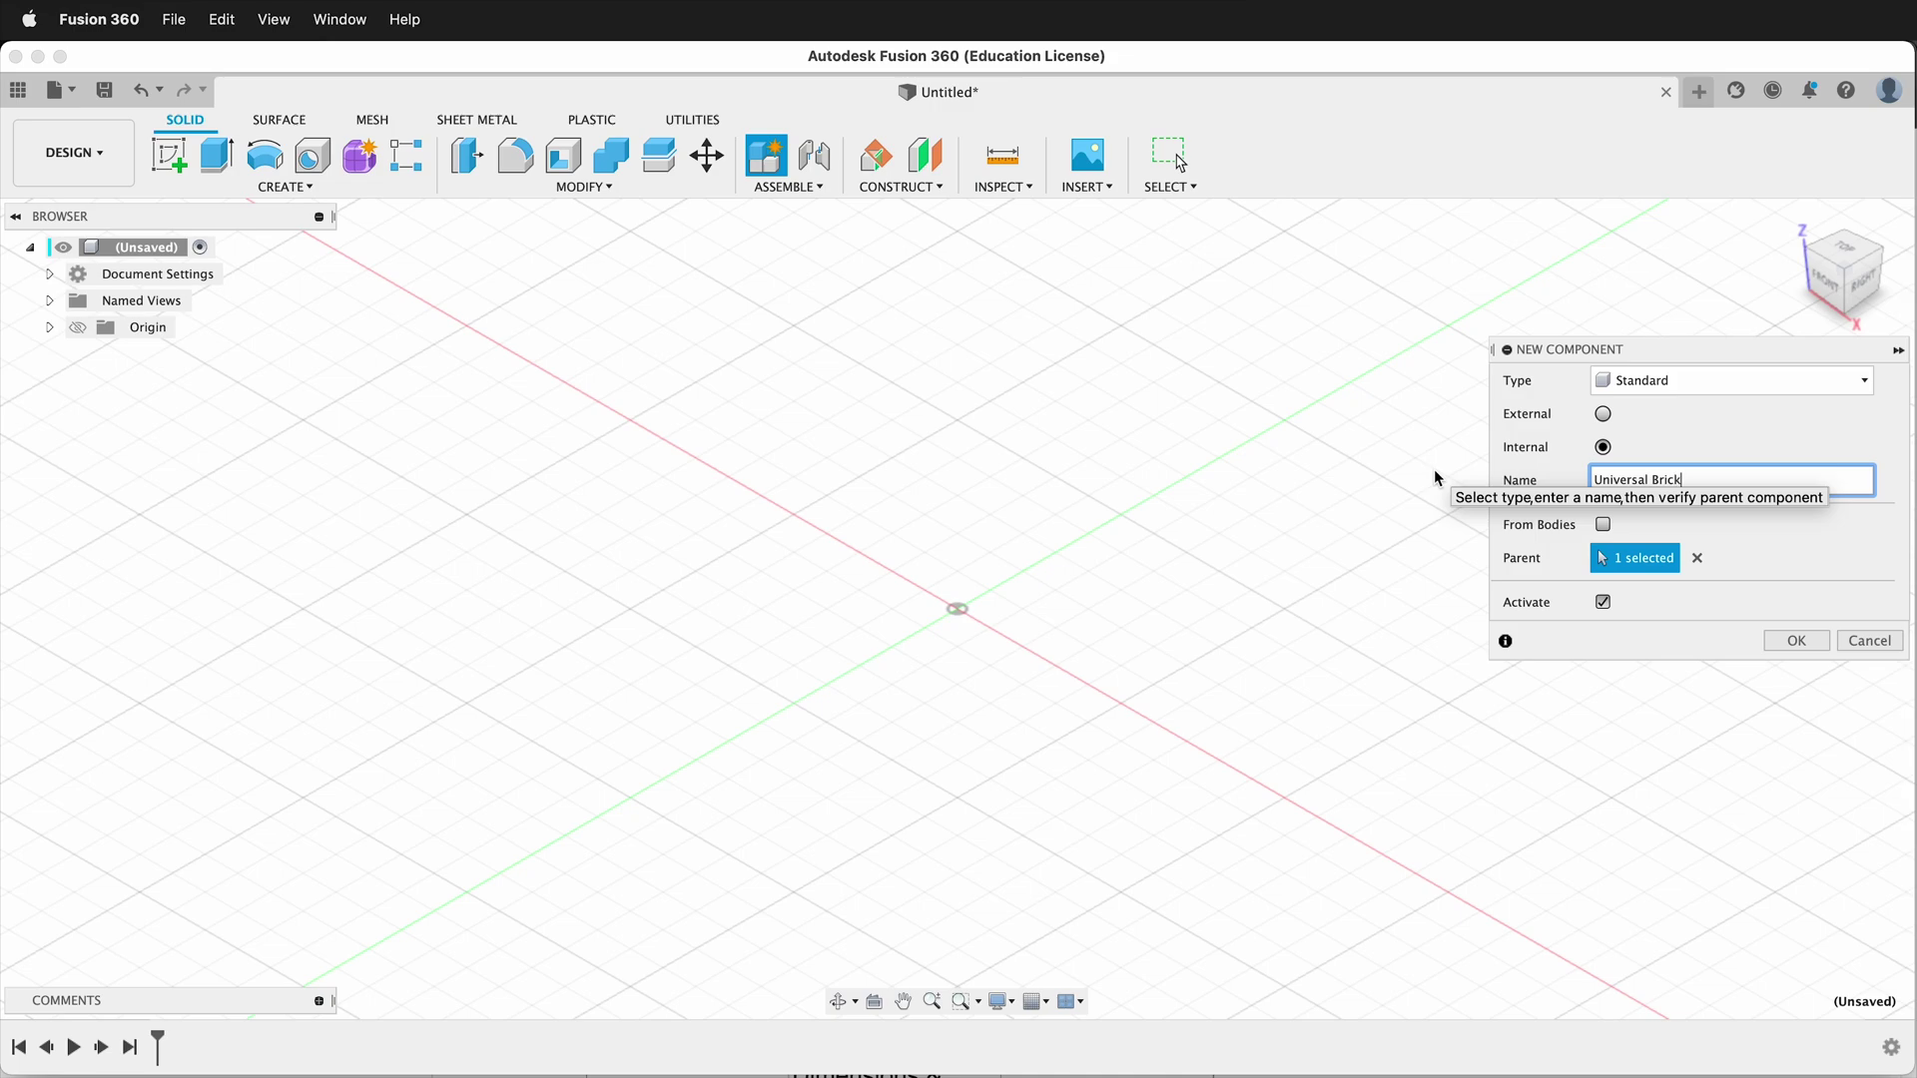
key("Return")
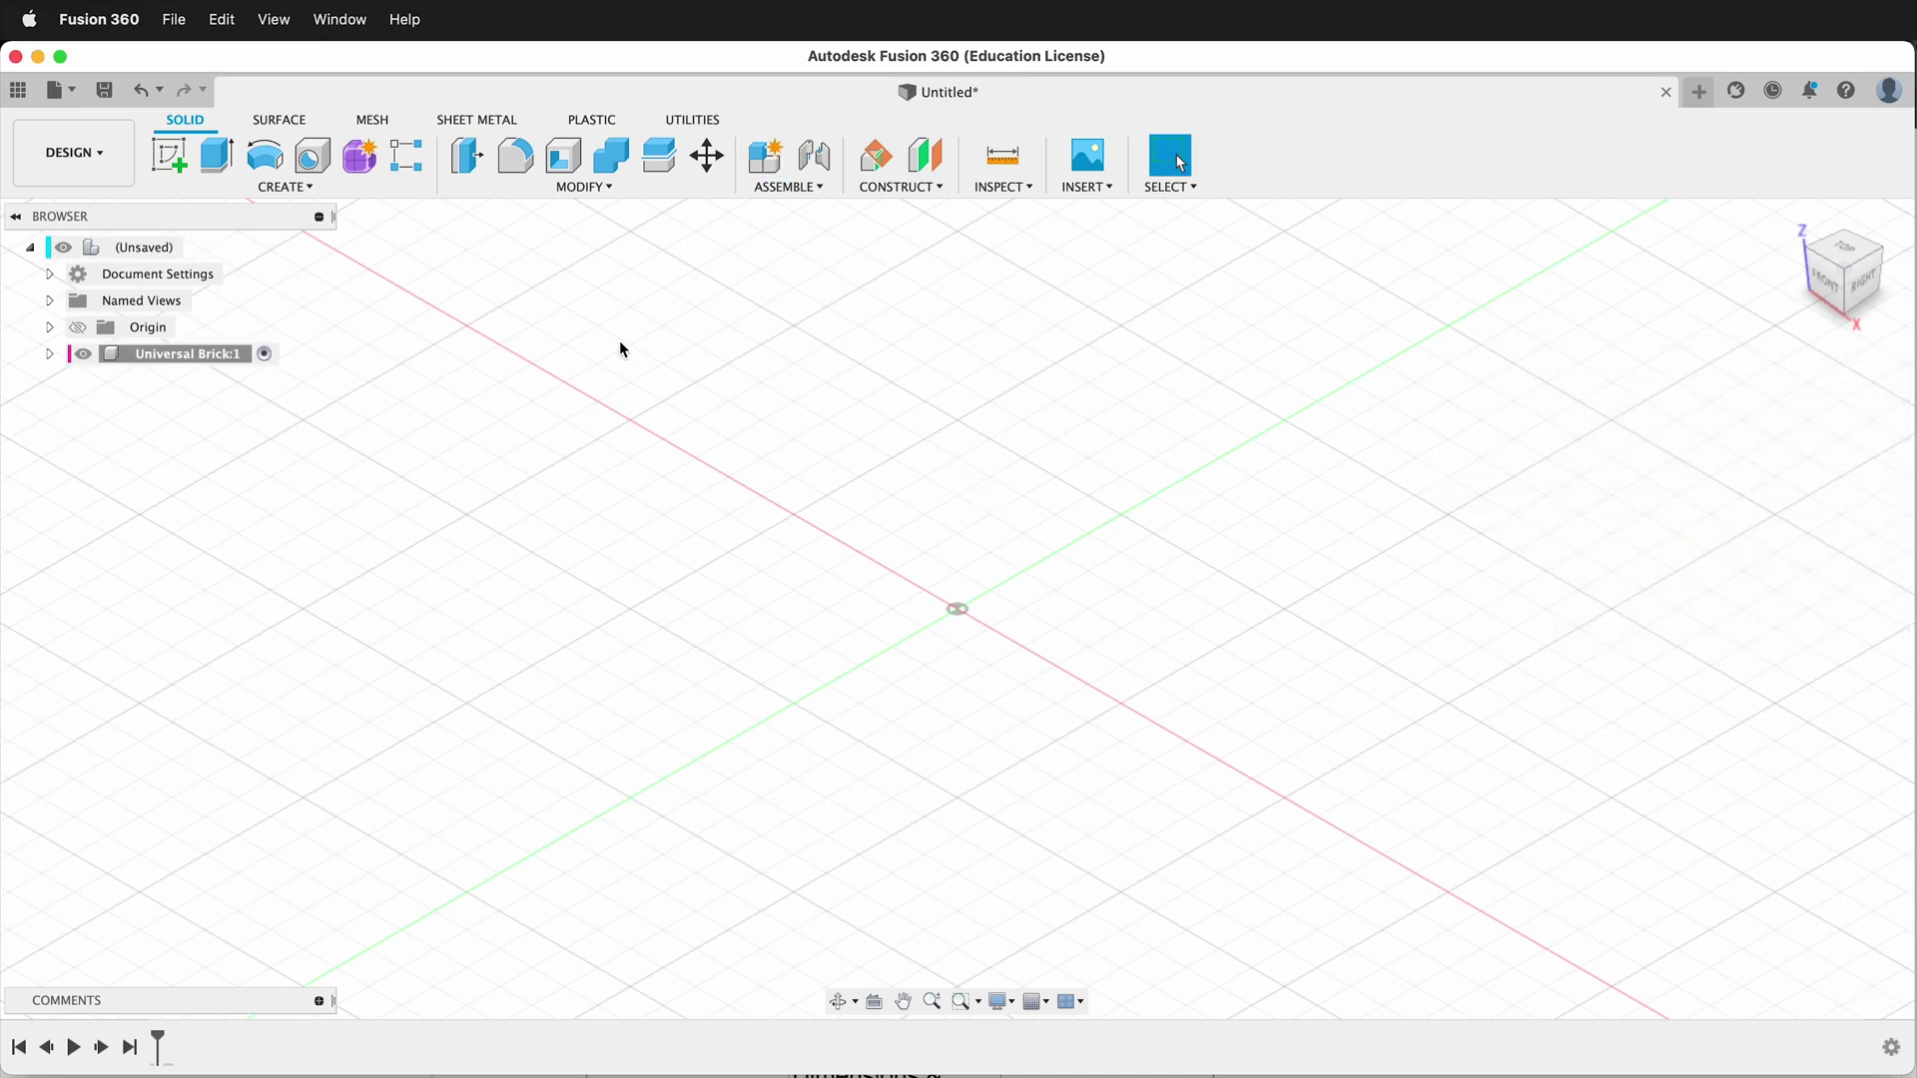
Step: On the horizontal origin plane, sketch a center rectangle from the origin with its vertical side set to width*8-.2
left_click(169, 157)
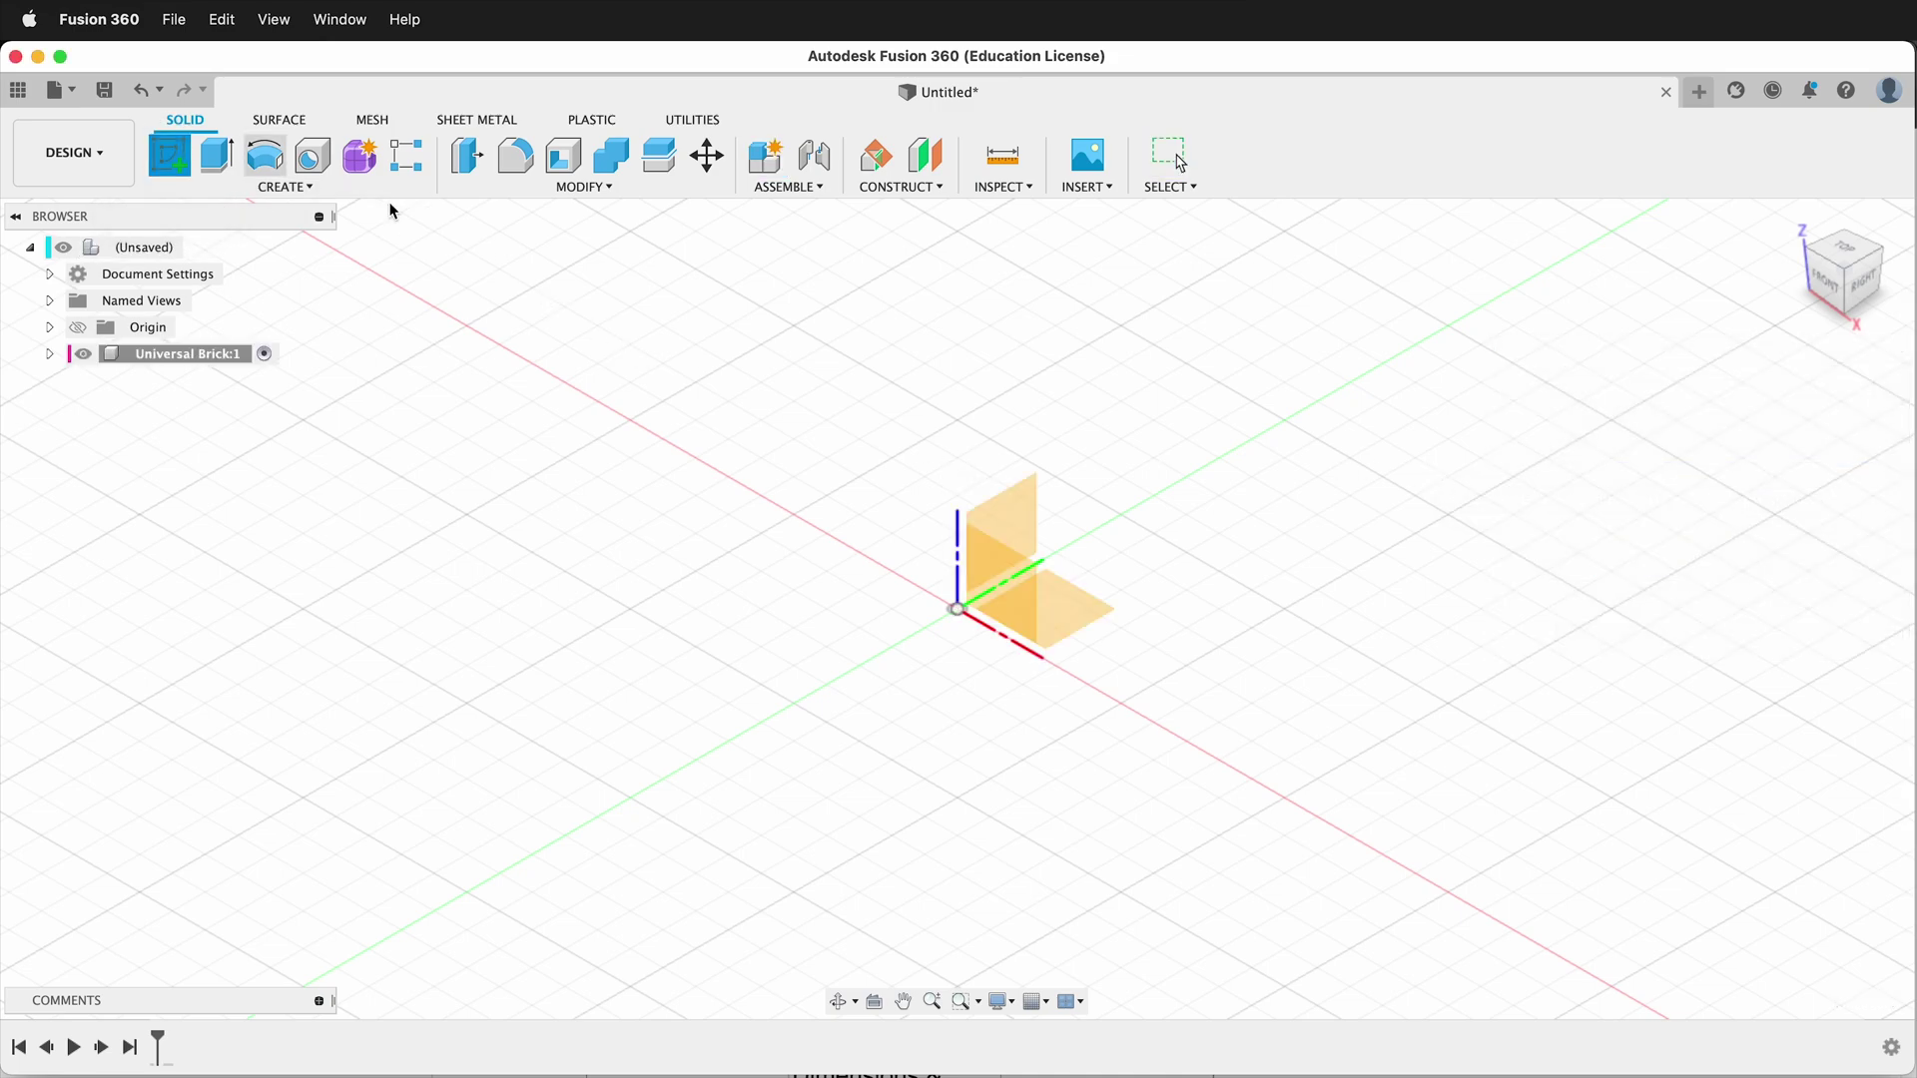
left_click(1063, 617)
left_click(284, 186)
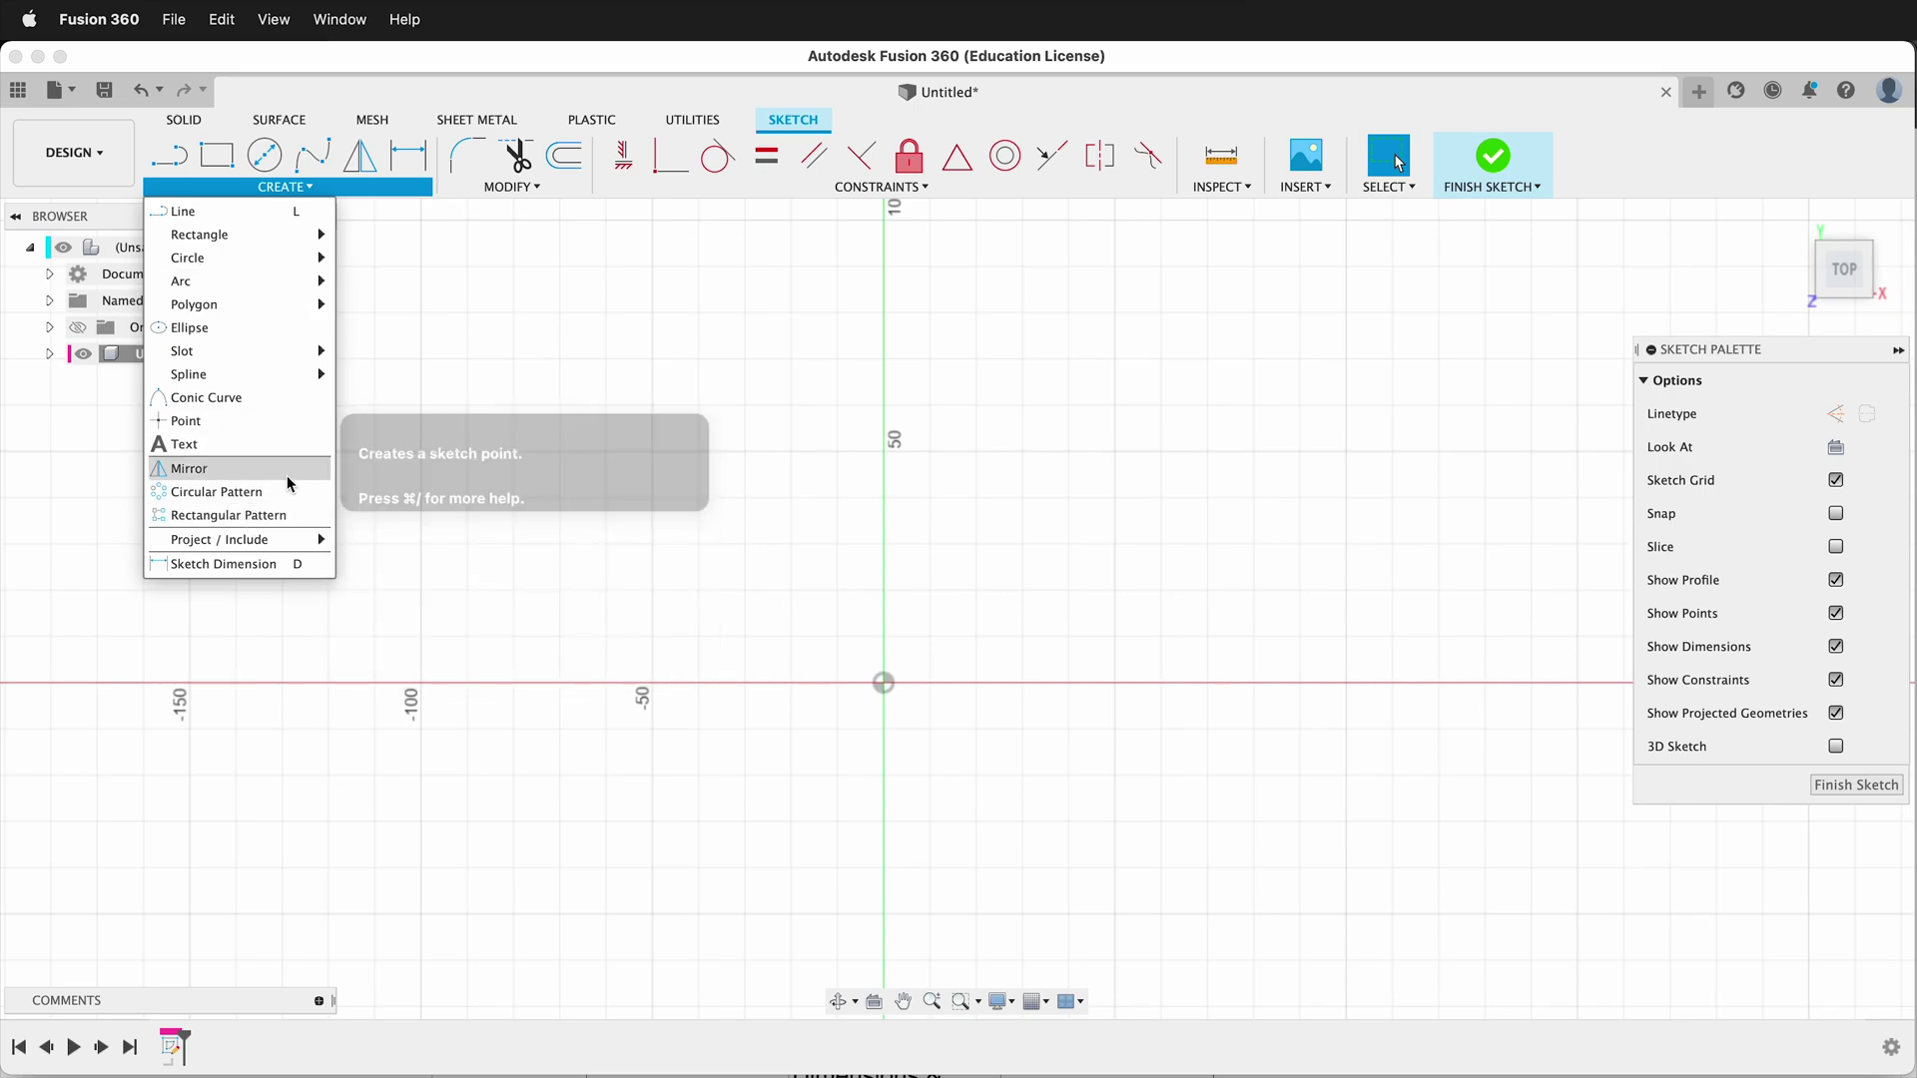
mouse_move(300, 235)
left_click(399, 281)
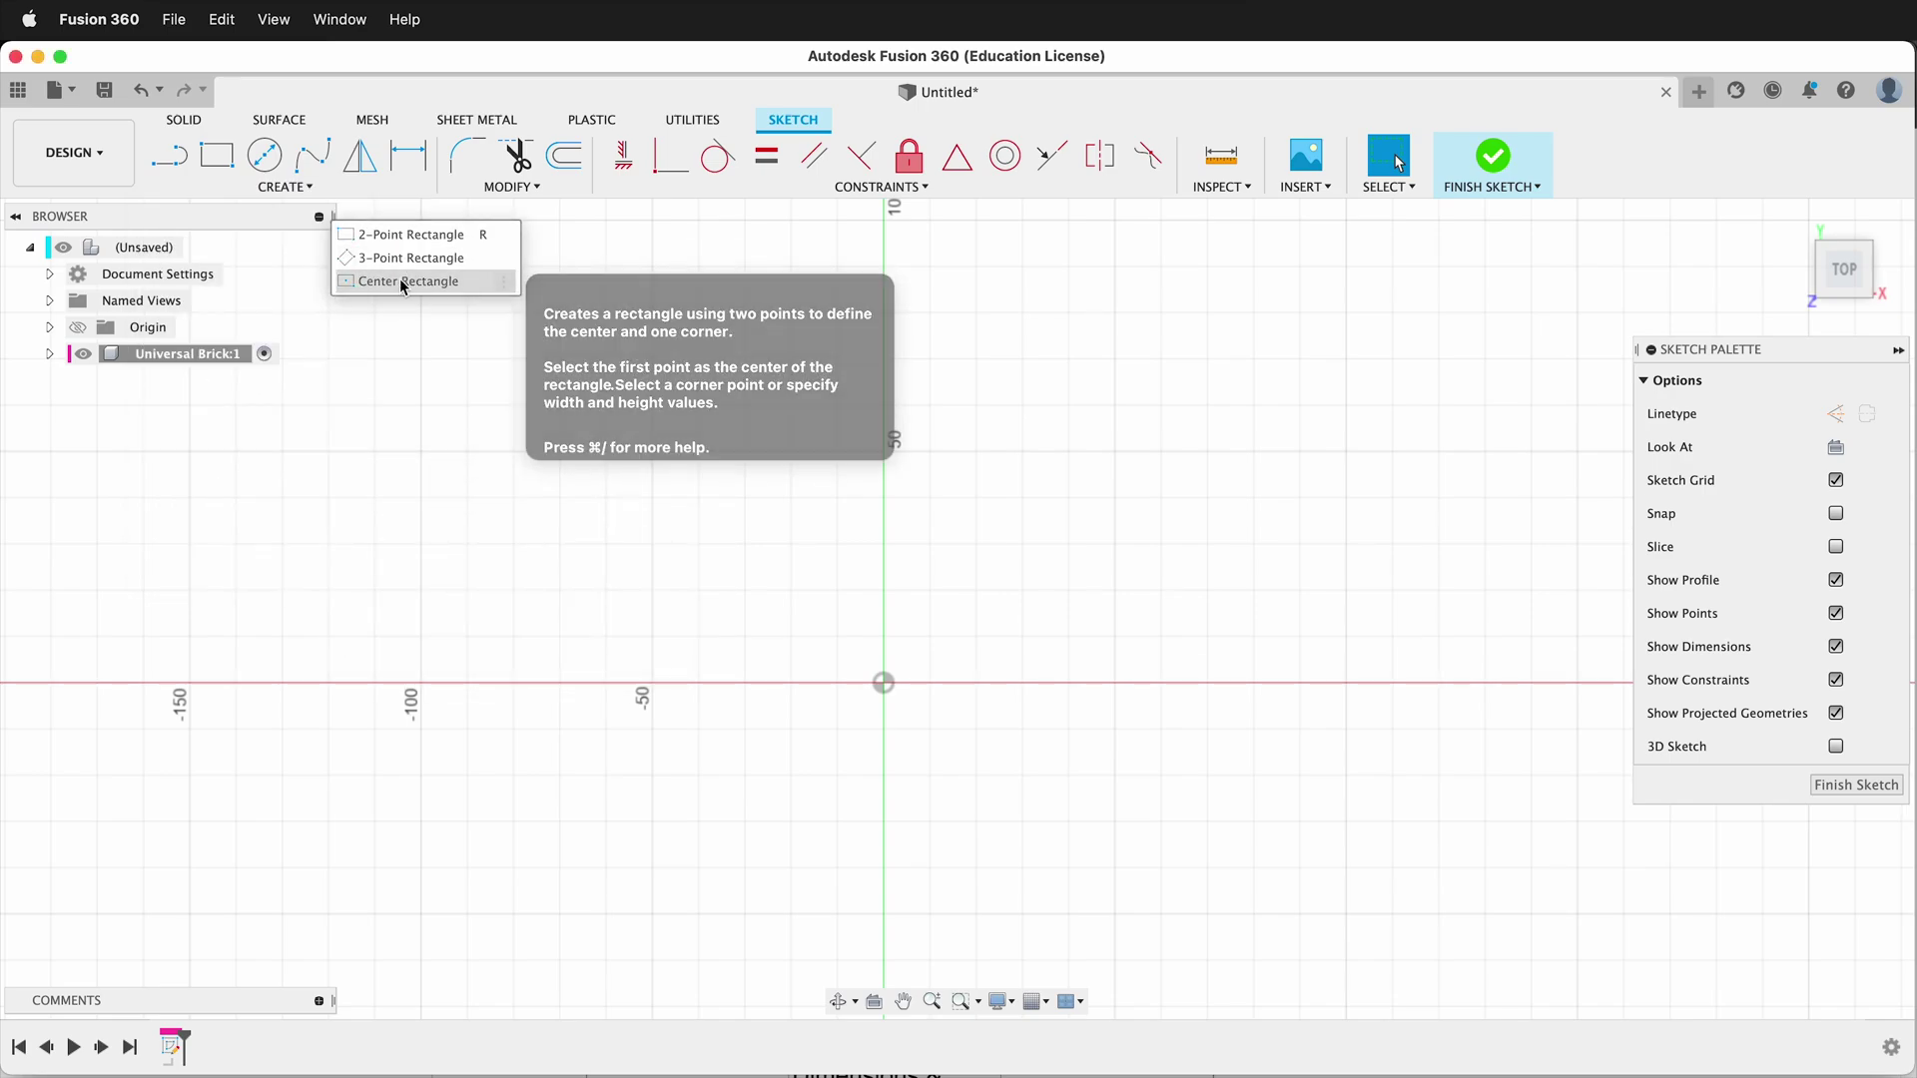
left_click(889, 692)
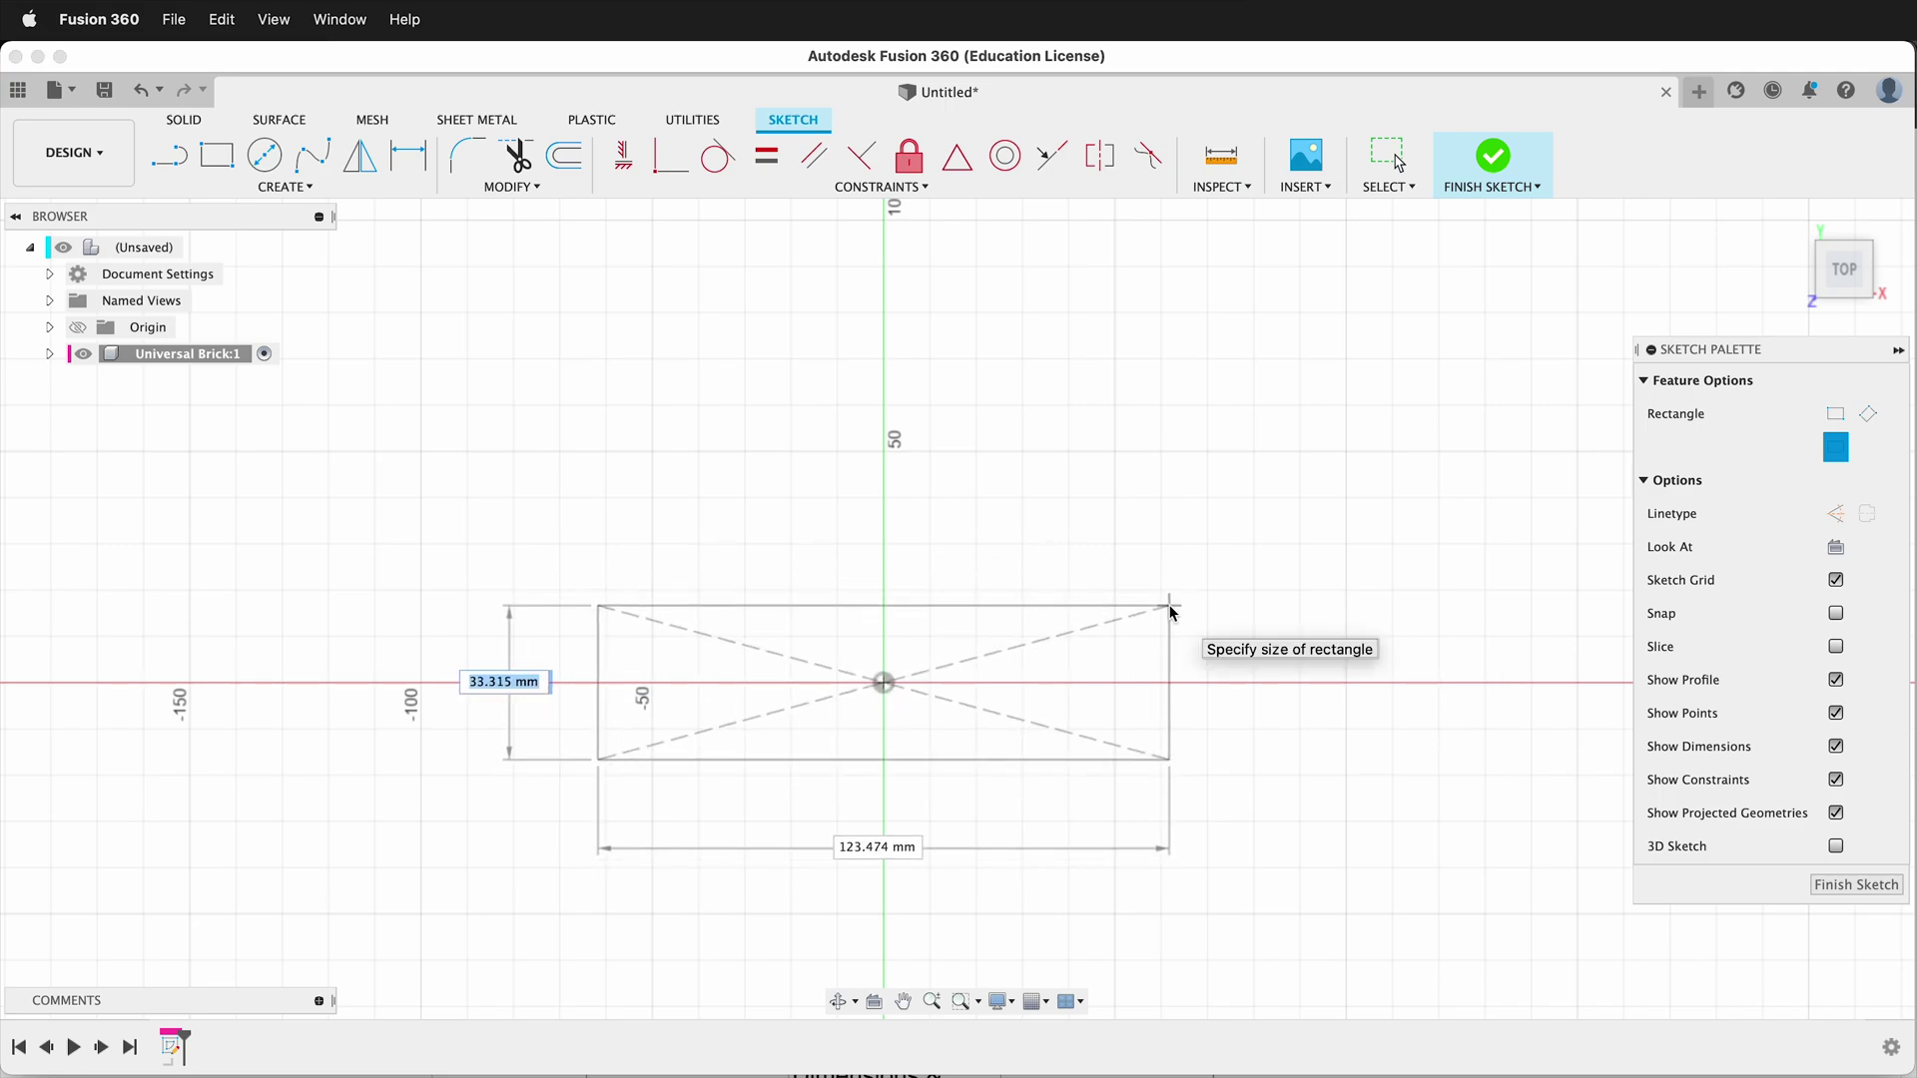
type("w")
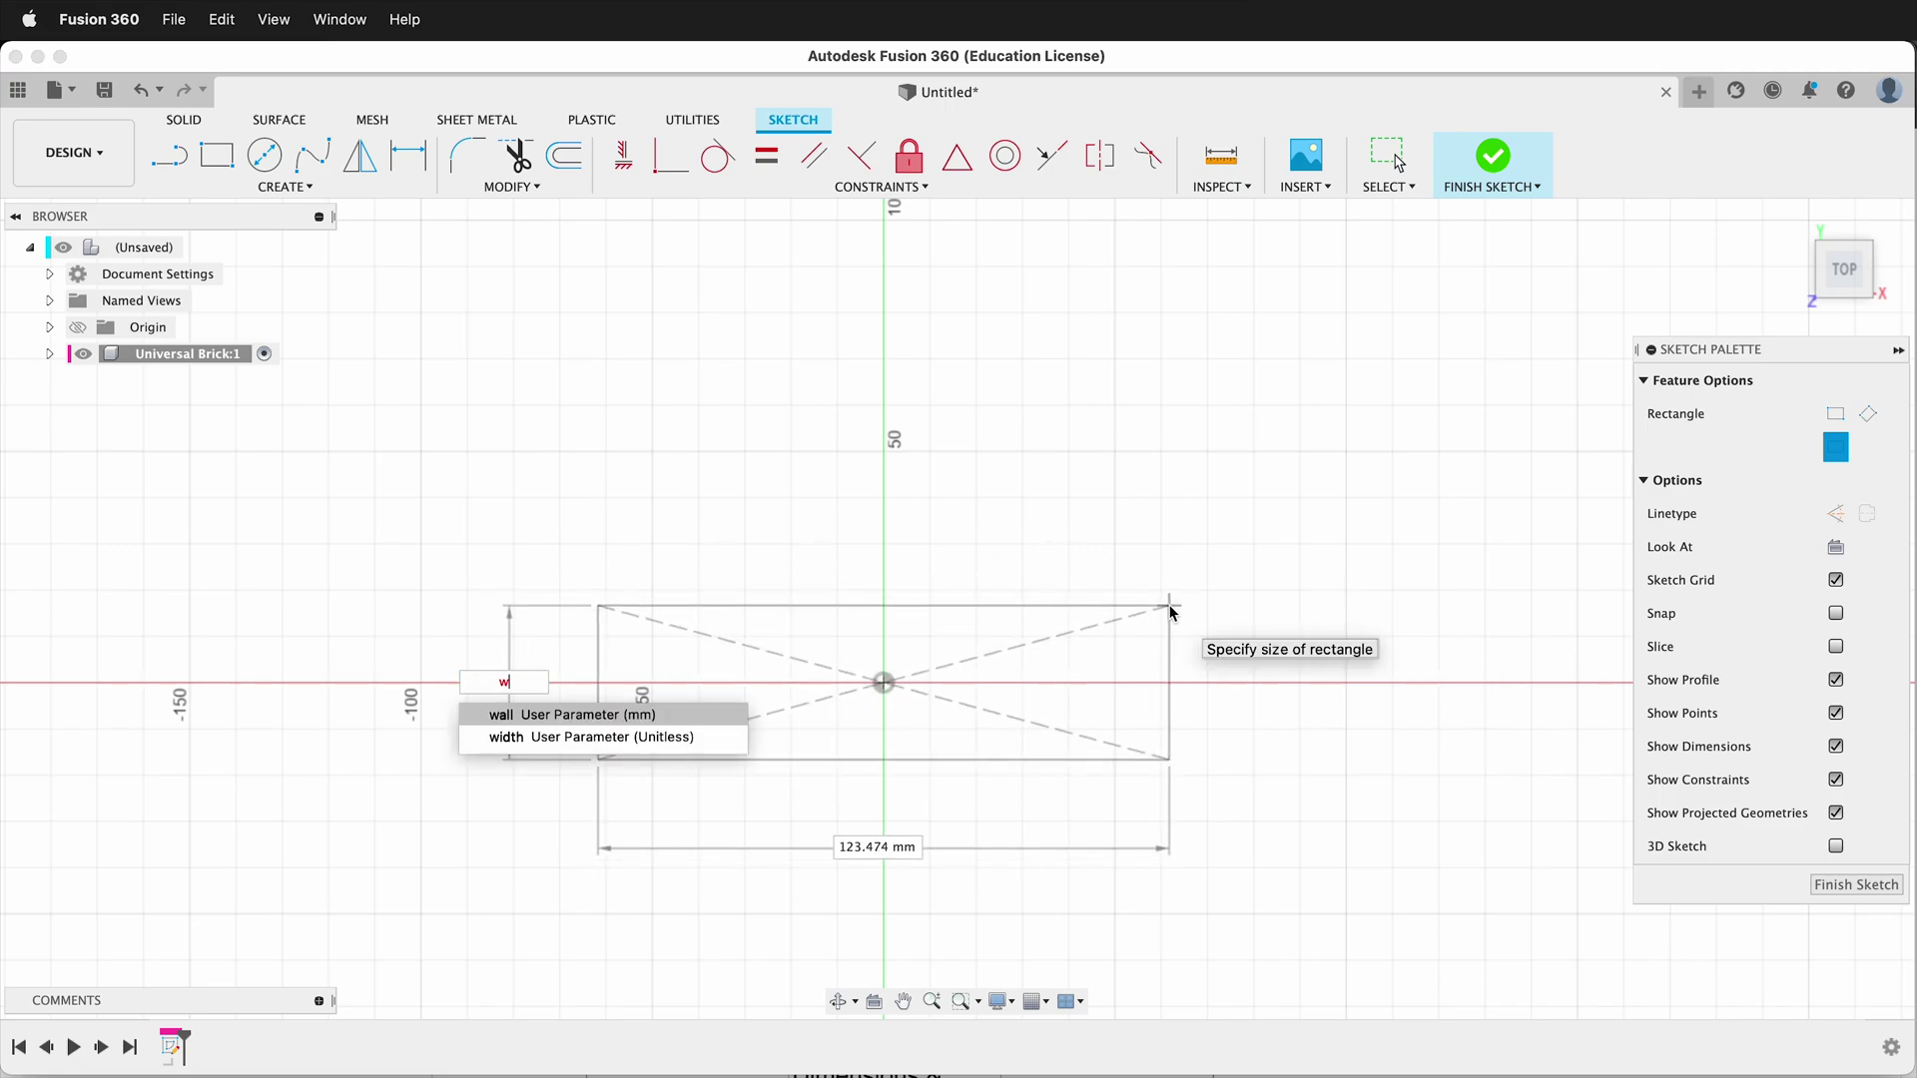
type("idth*")
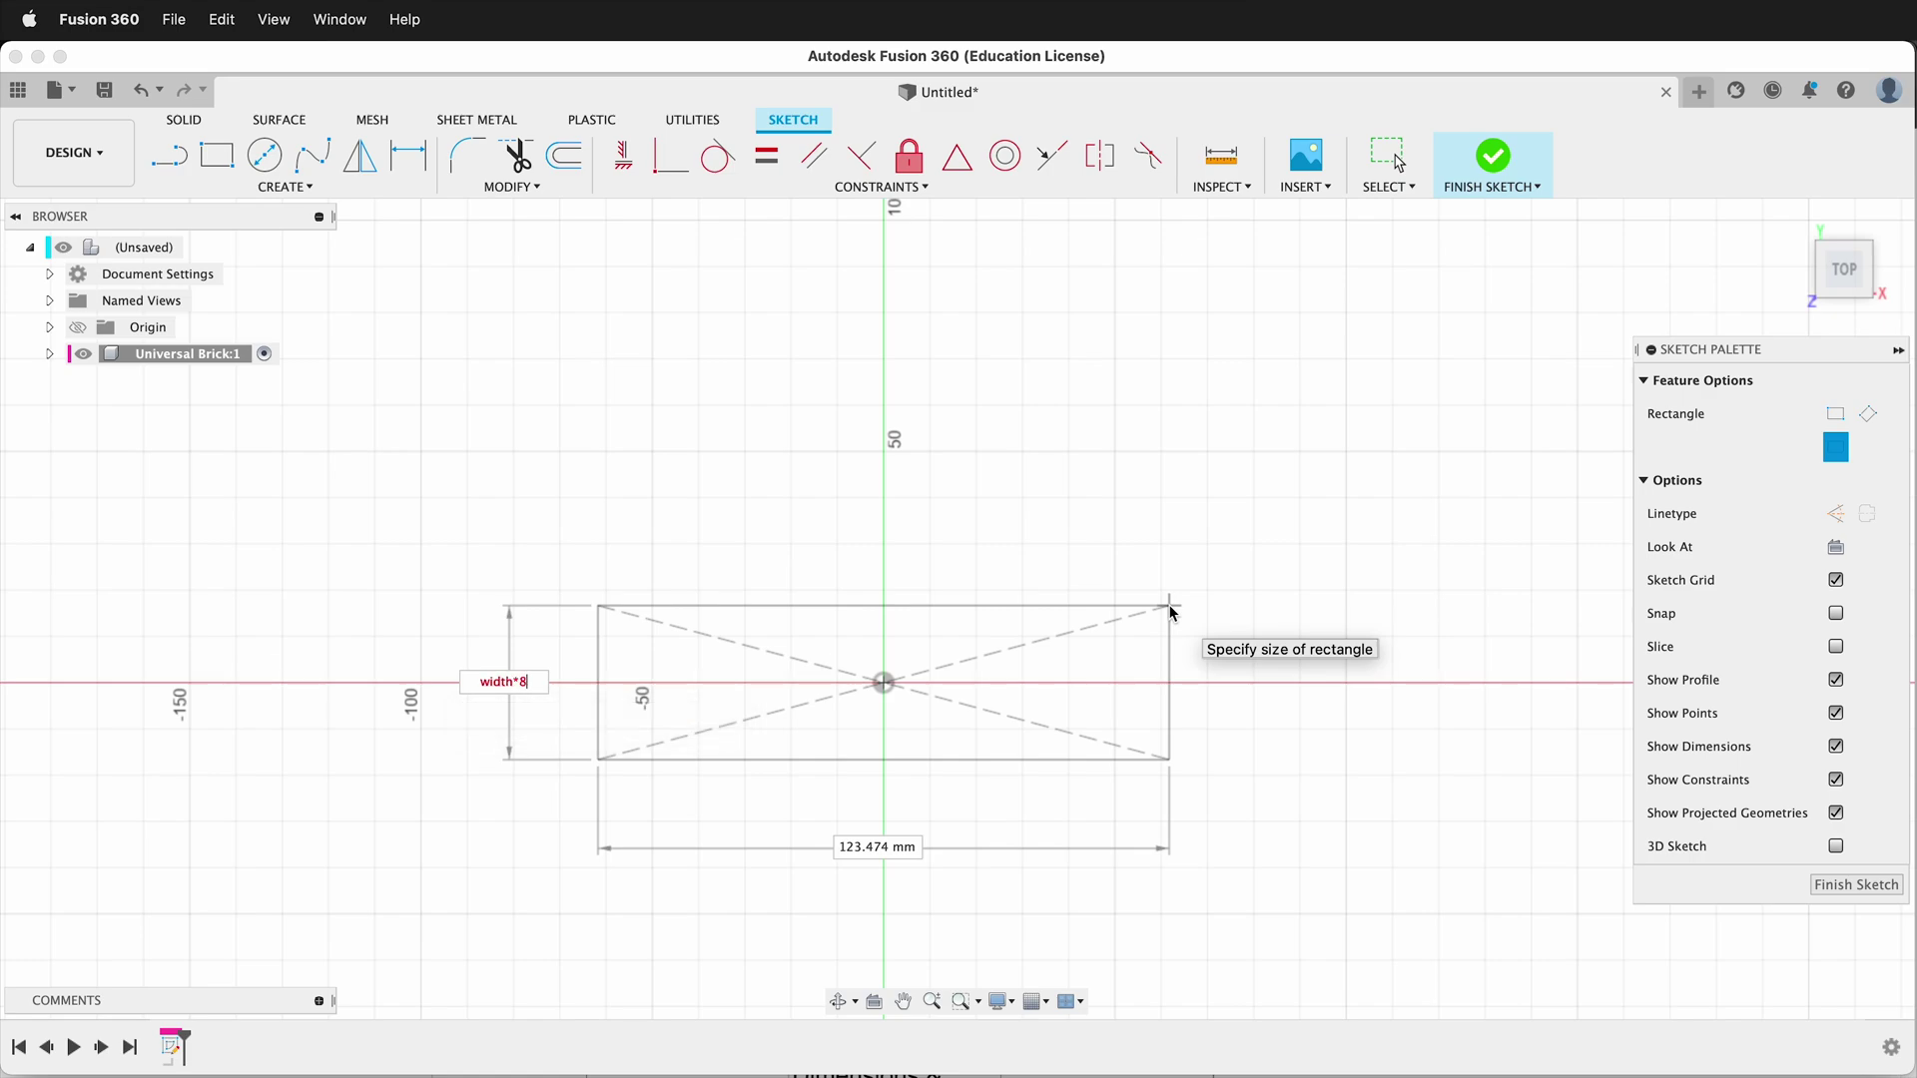
type("8")
key("Tab")
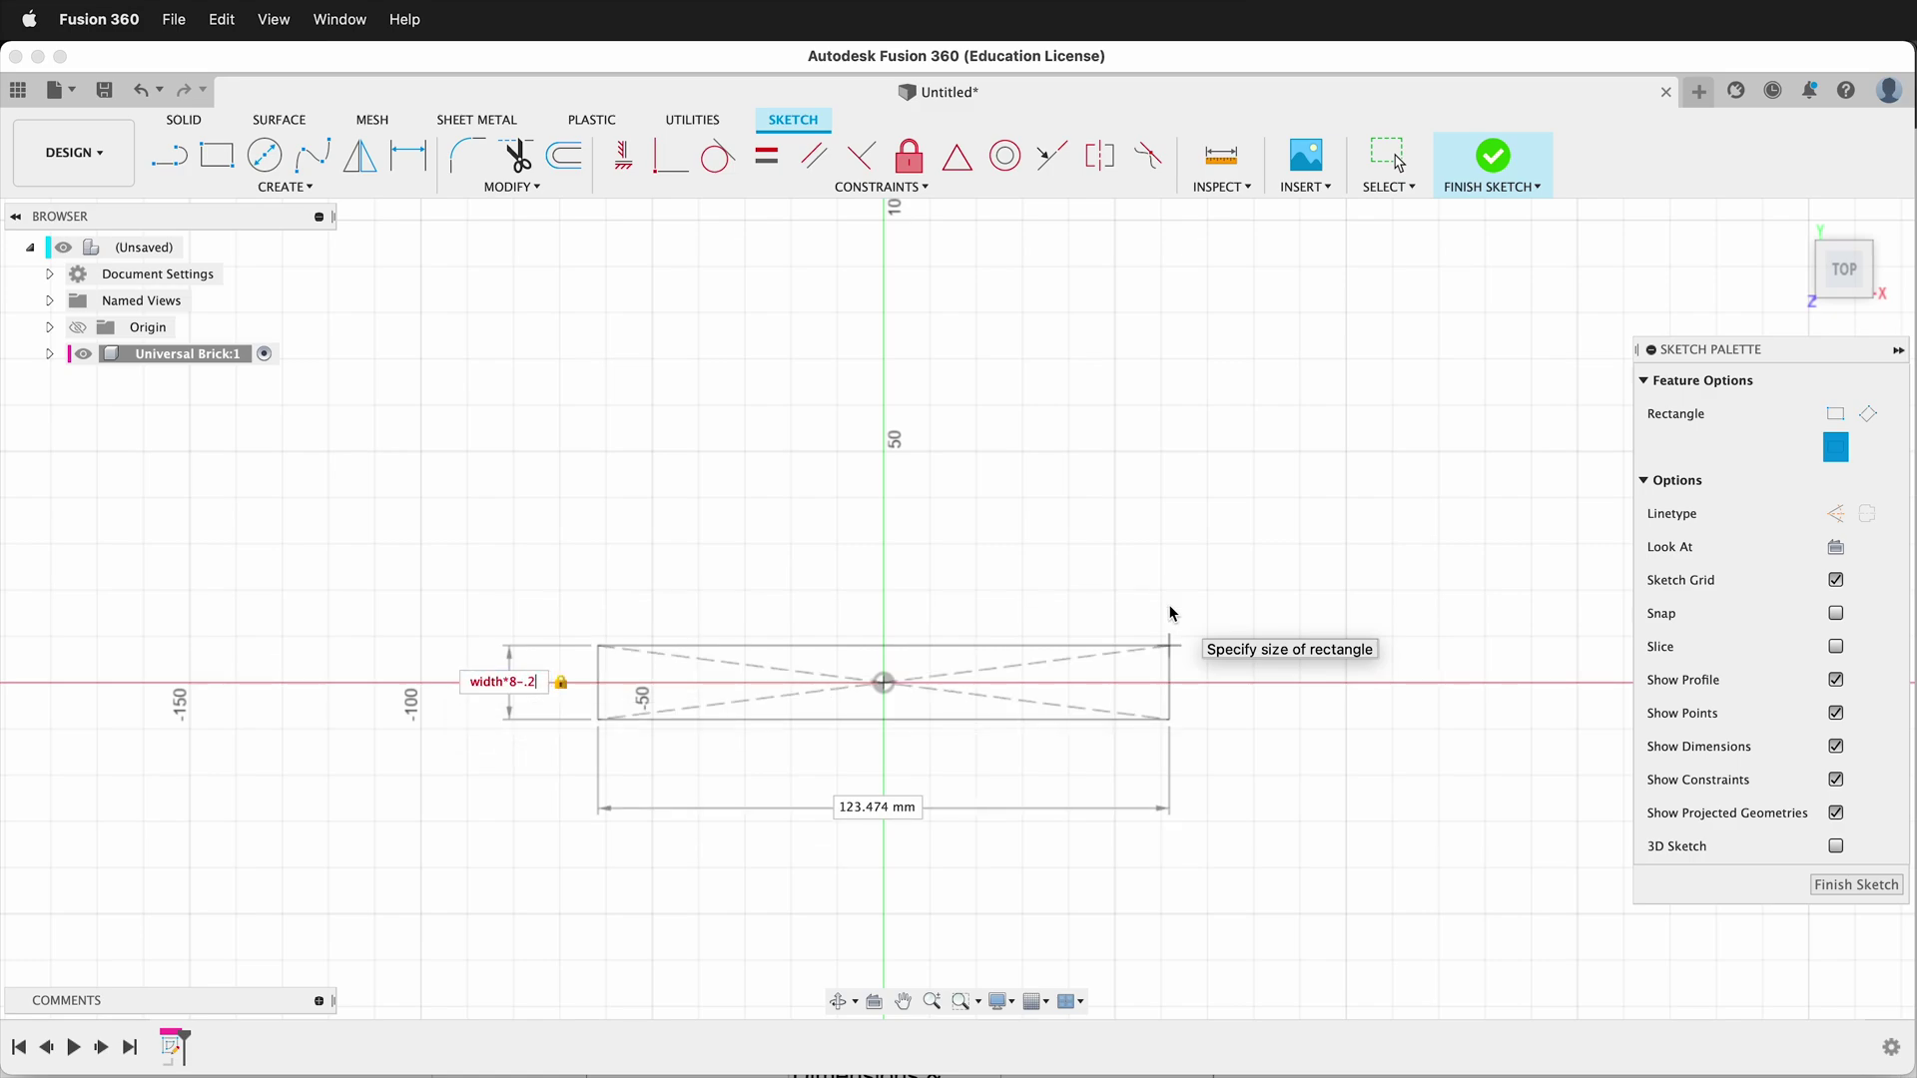
key("Return")
Step: Dimension the rectangle's upper horizontal edge as length*8-0.2
key("d")
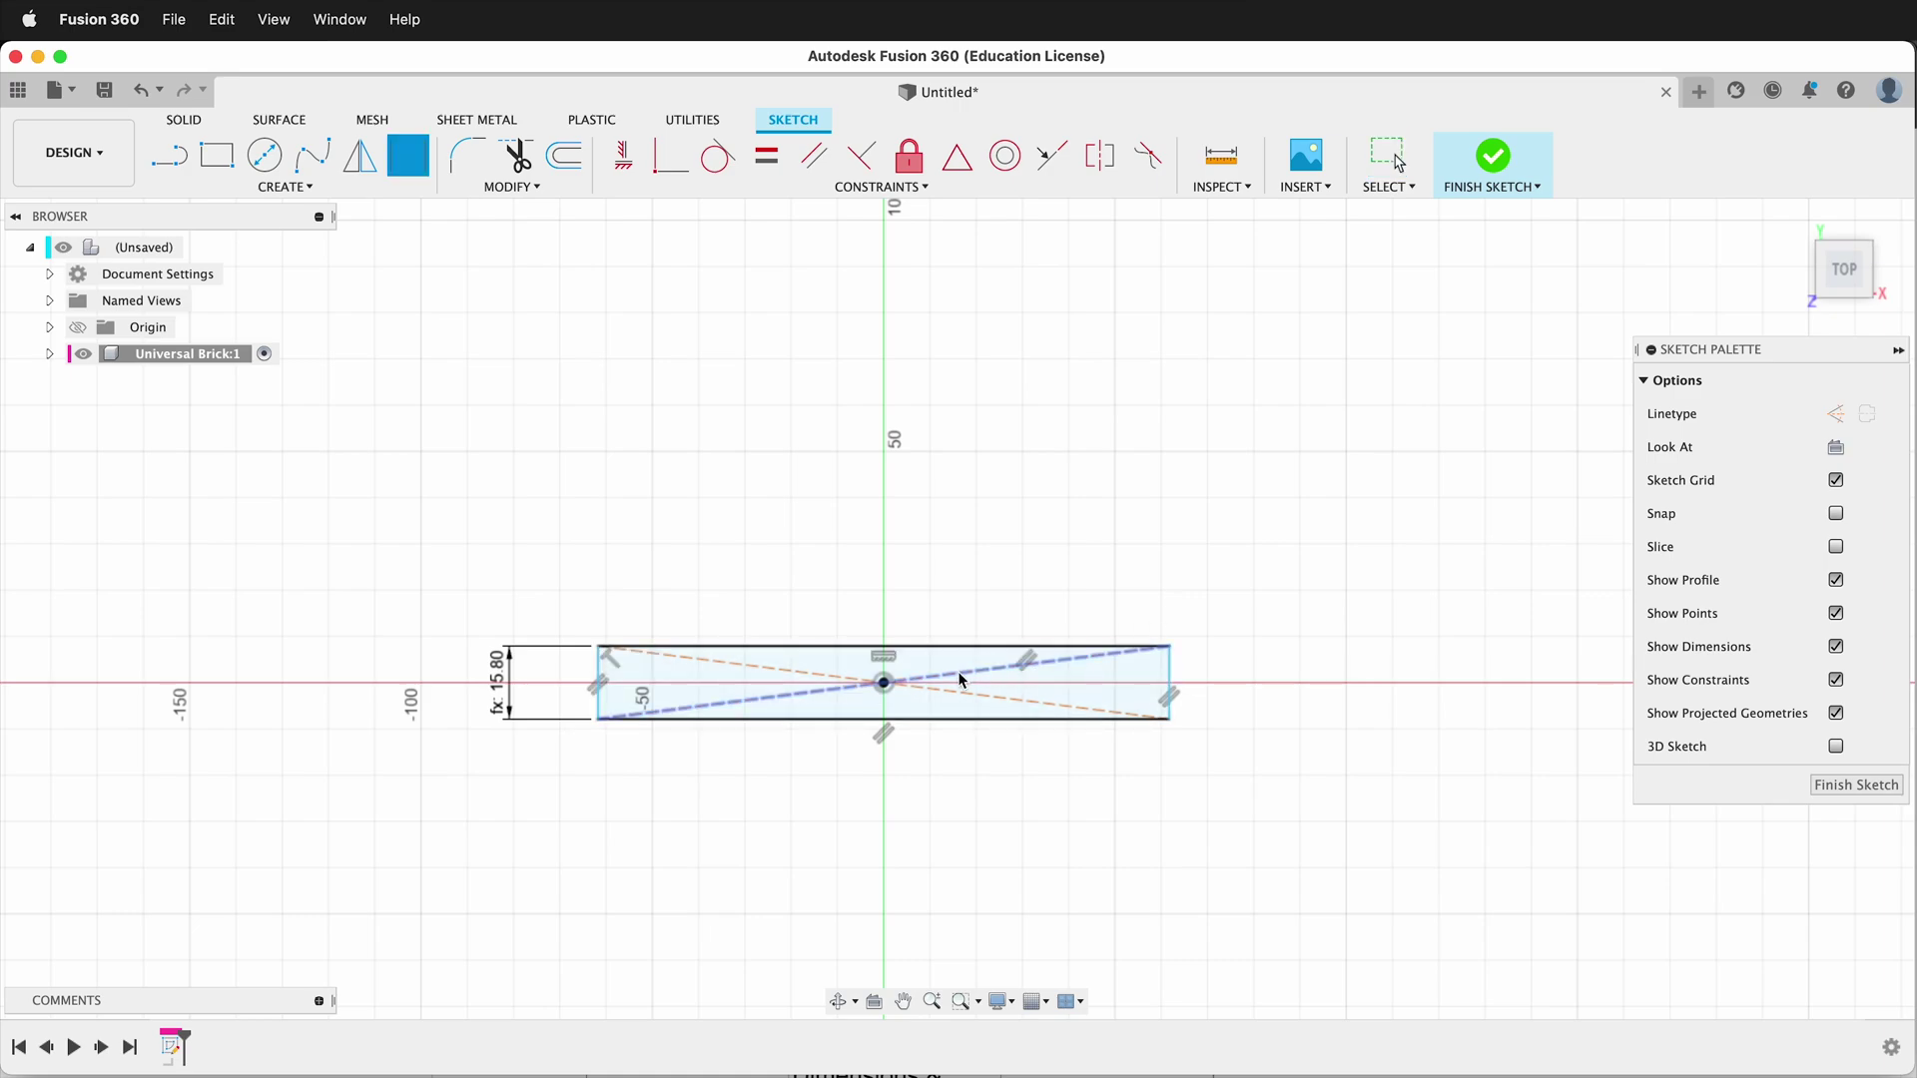
left_click(942, 647)
left_click(886, 537)
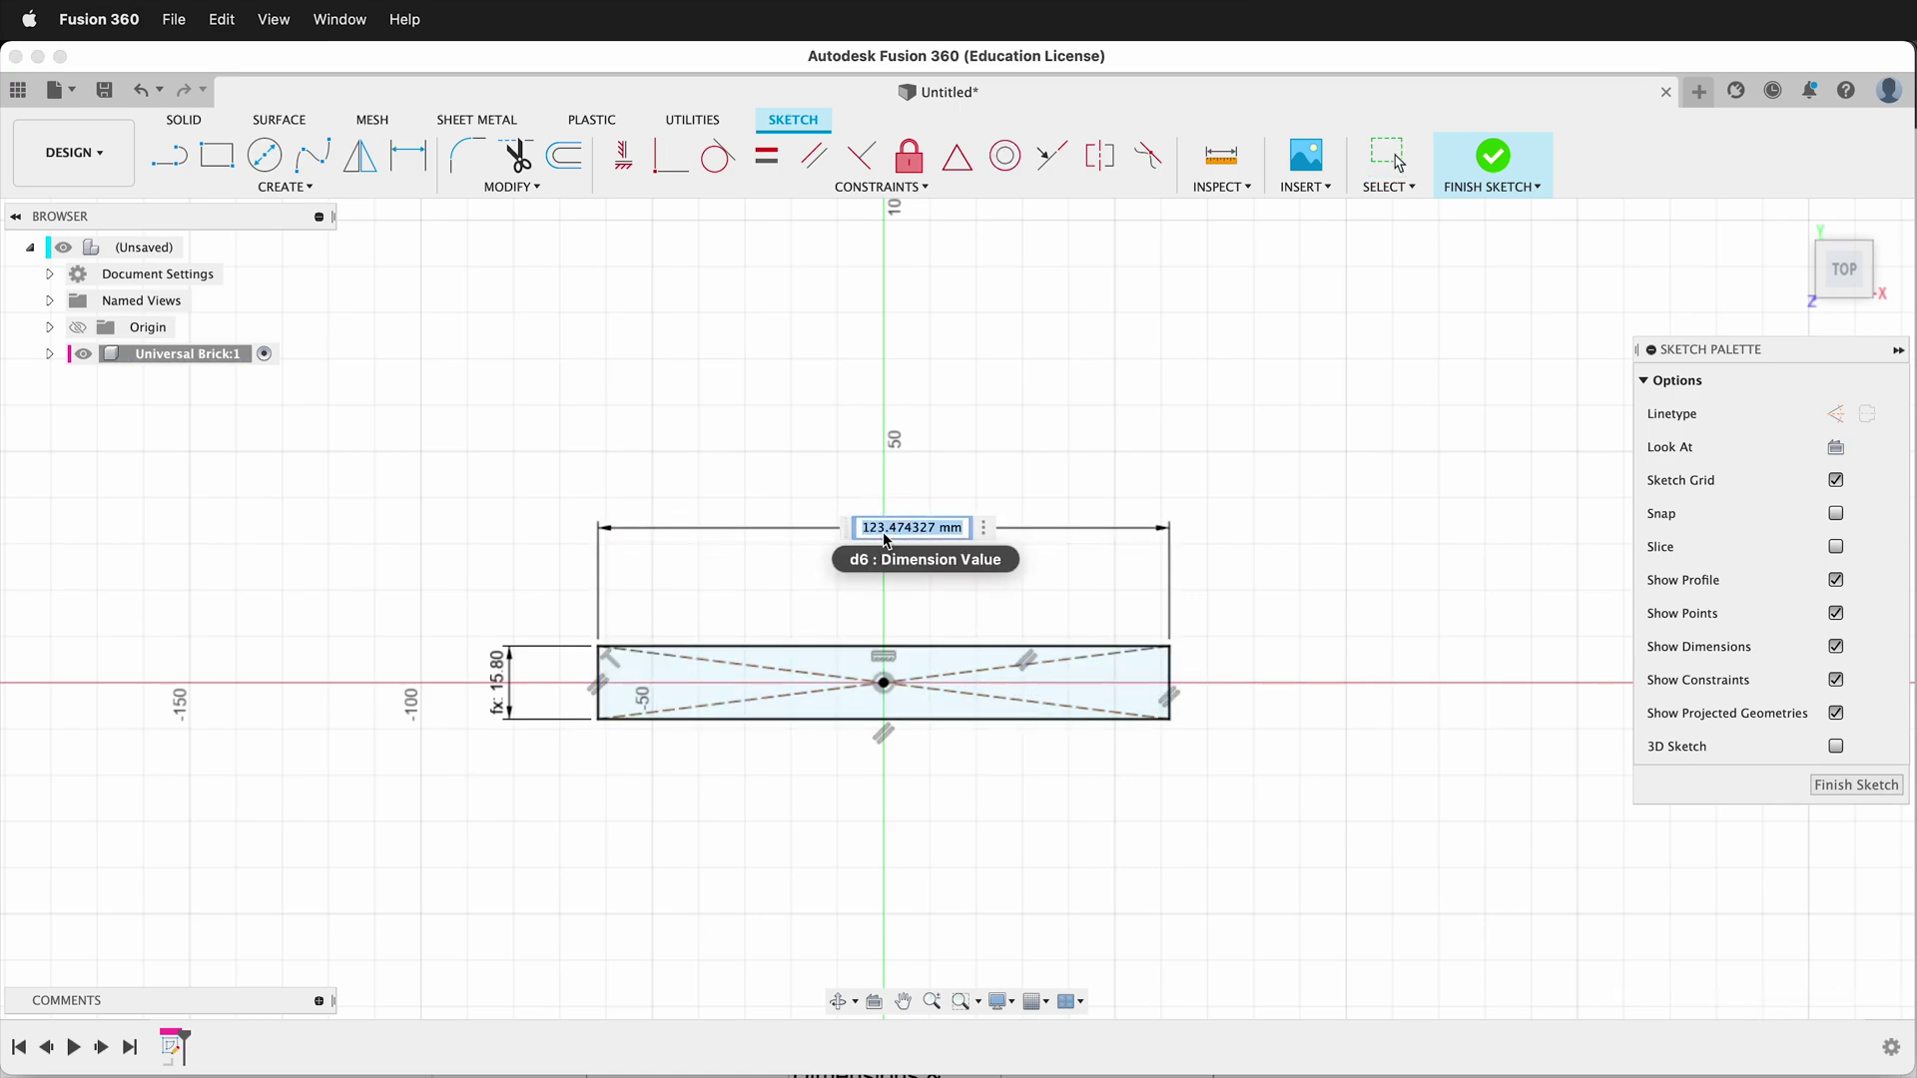
type("l")
key("Return")
type("*8-0.2")
key("Return")
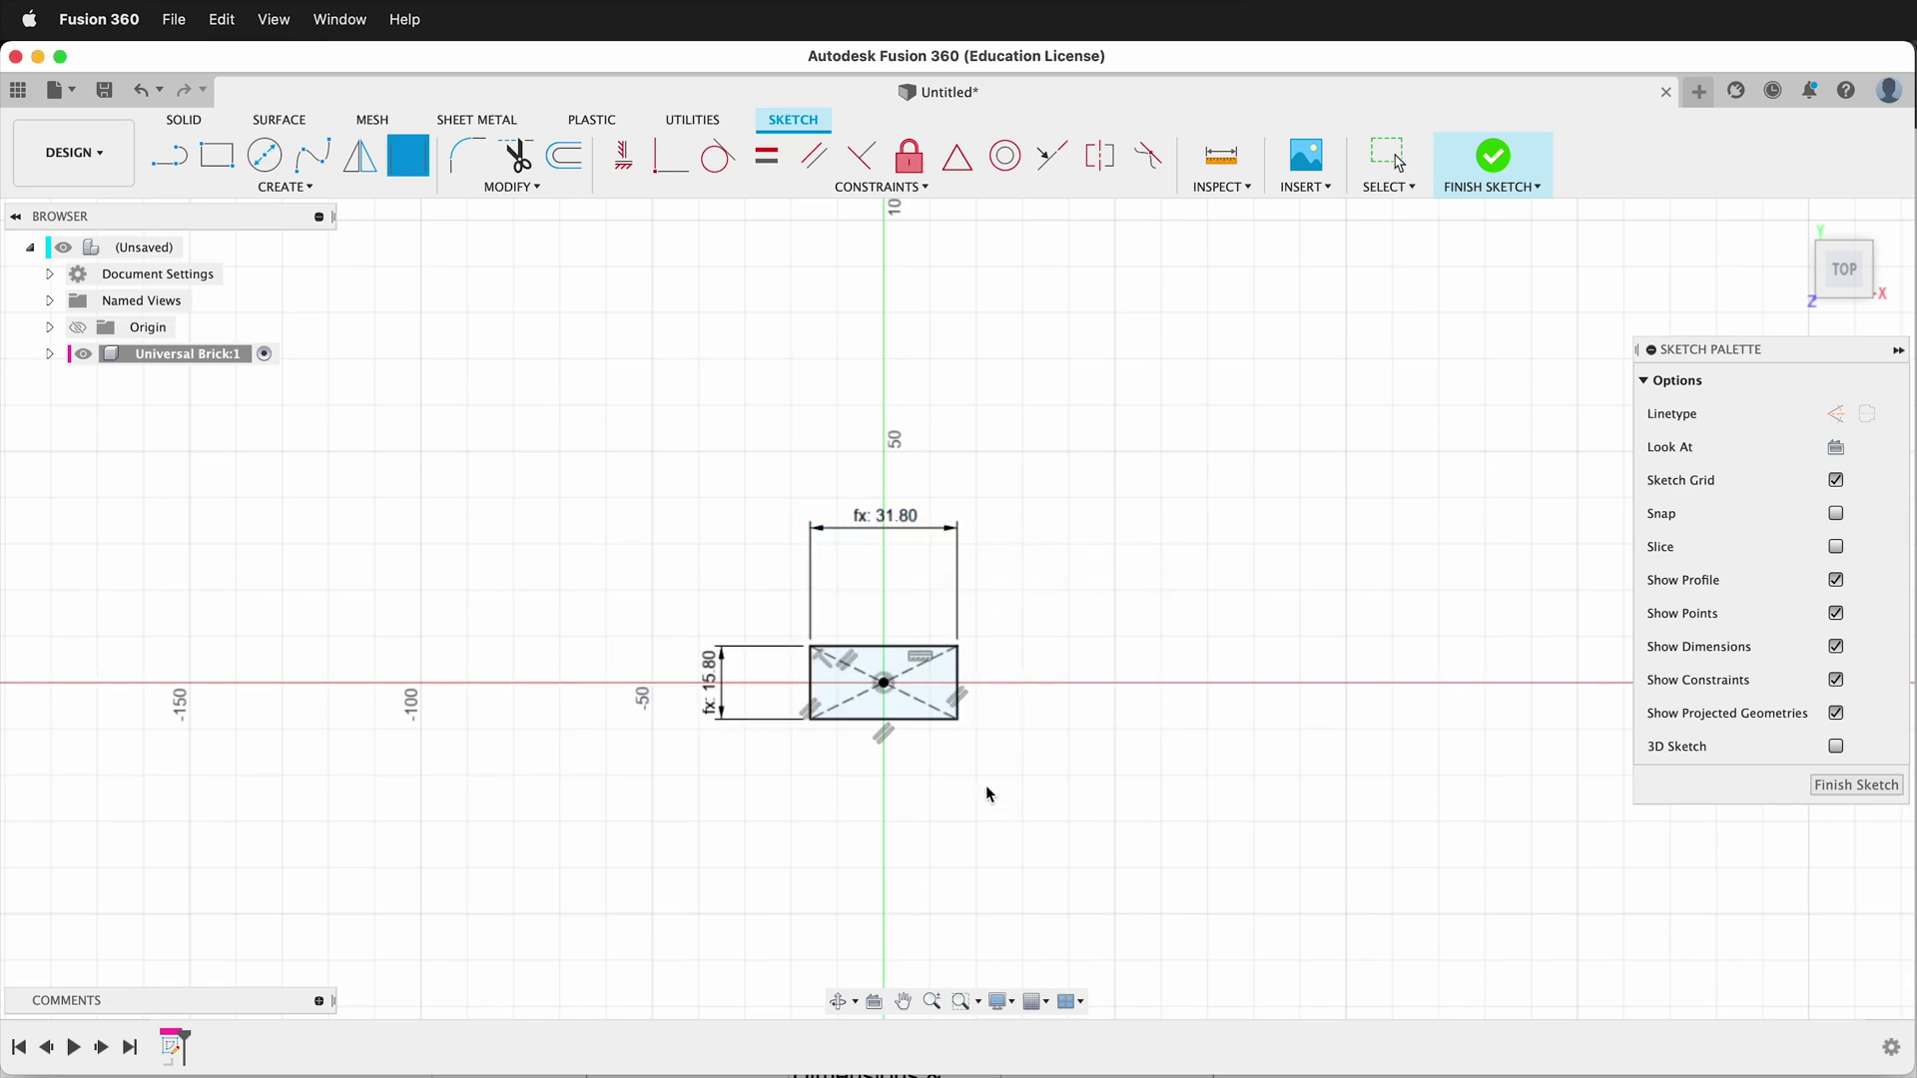
Step: Move the rectangle's horizontal and vertical dimensions closer to its edges
scroll(904, 744, "up", 5)
scroll(903, 735, "up", 2)
middle_click_drag(810, 533, 913, 605)
scroll(913, 605, "up", 2)
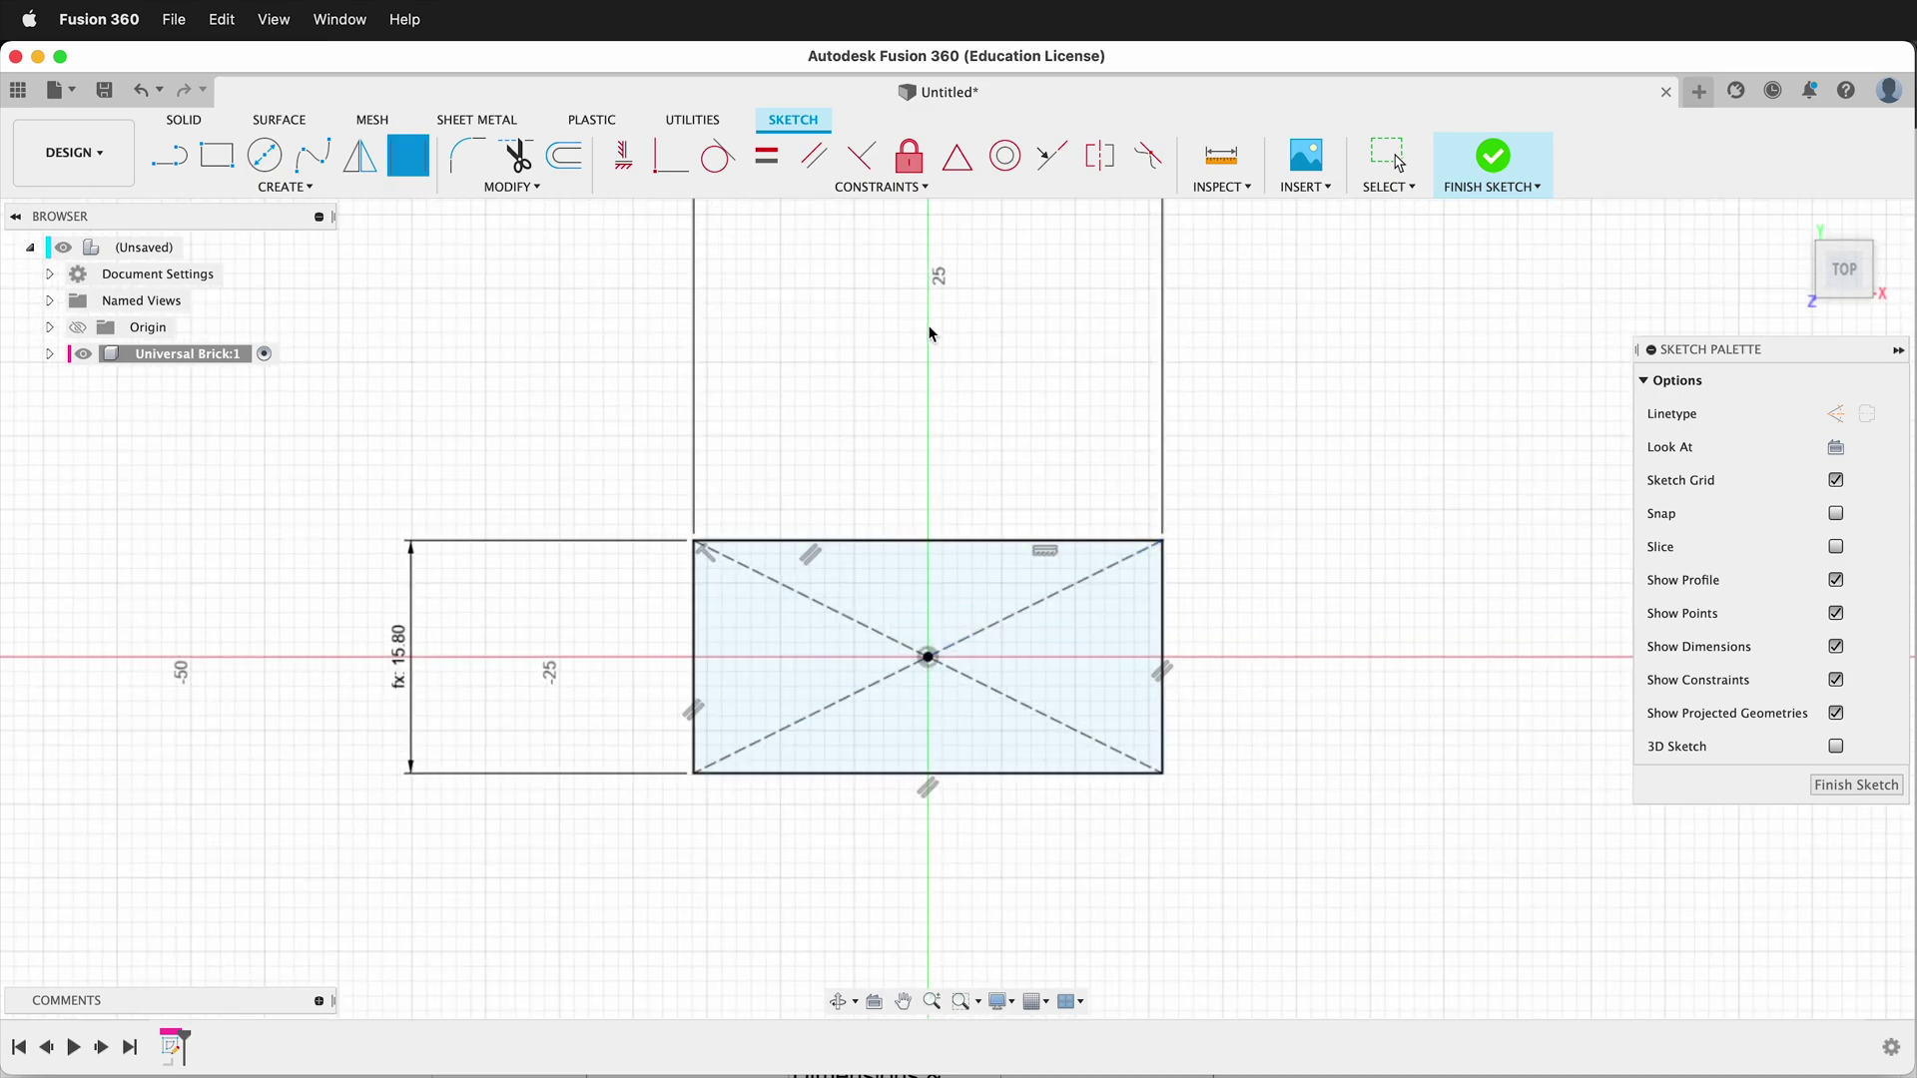
scroll(928, 319, "down", 2)
left_click_drag(937, 225, 915, 469)
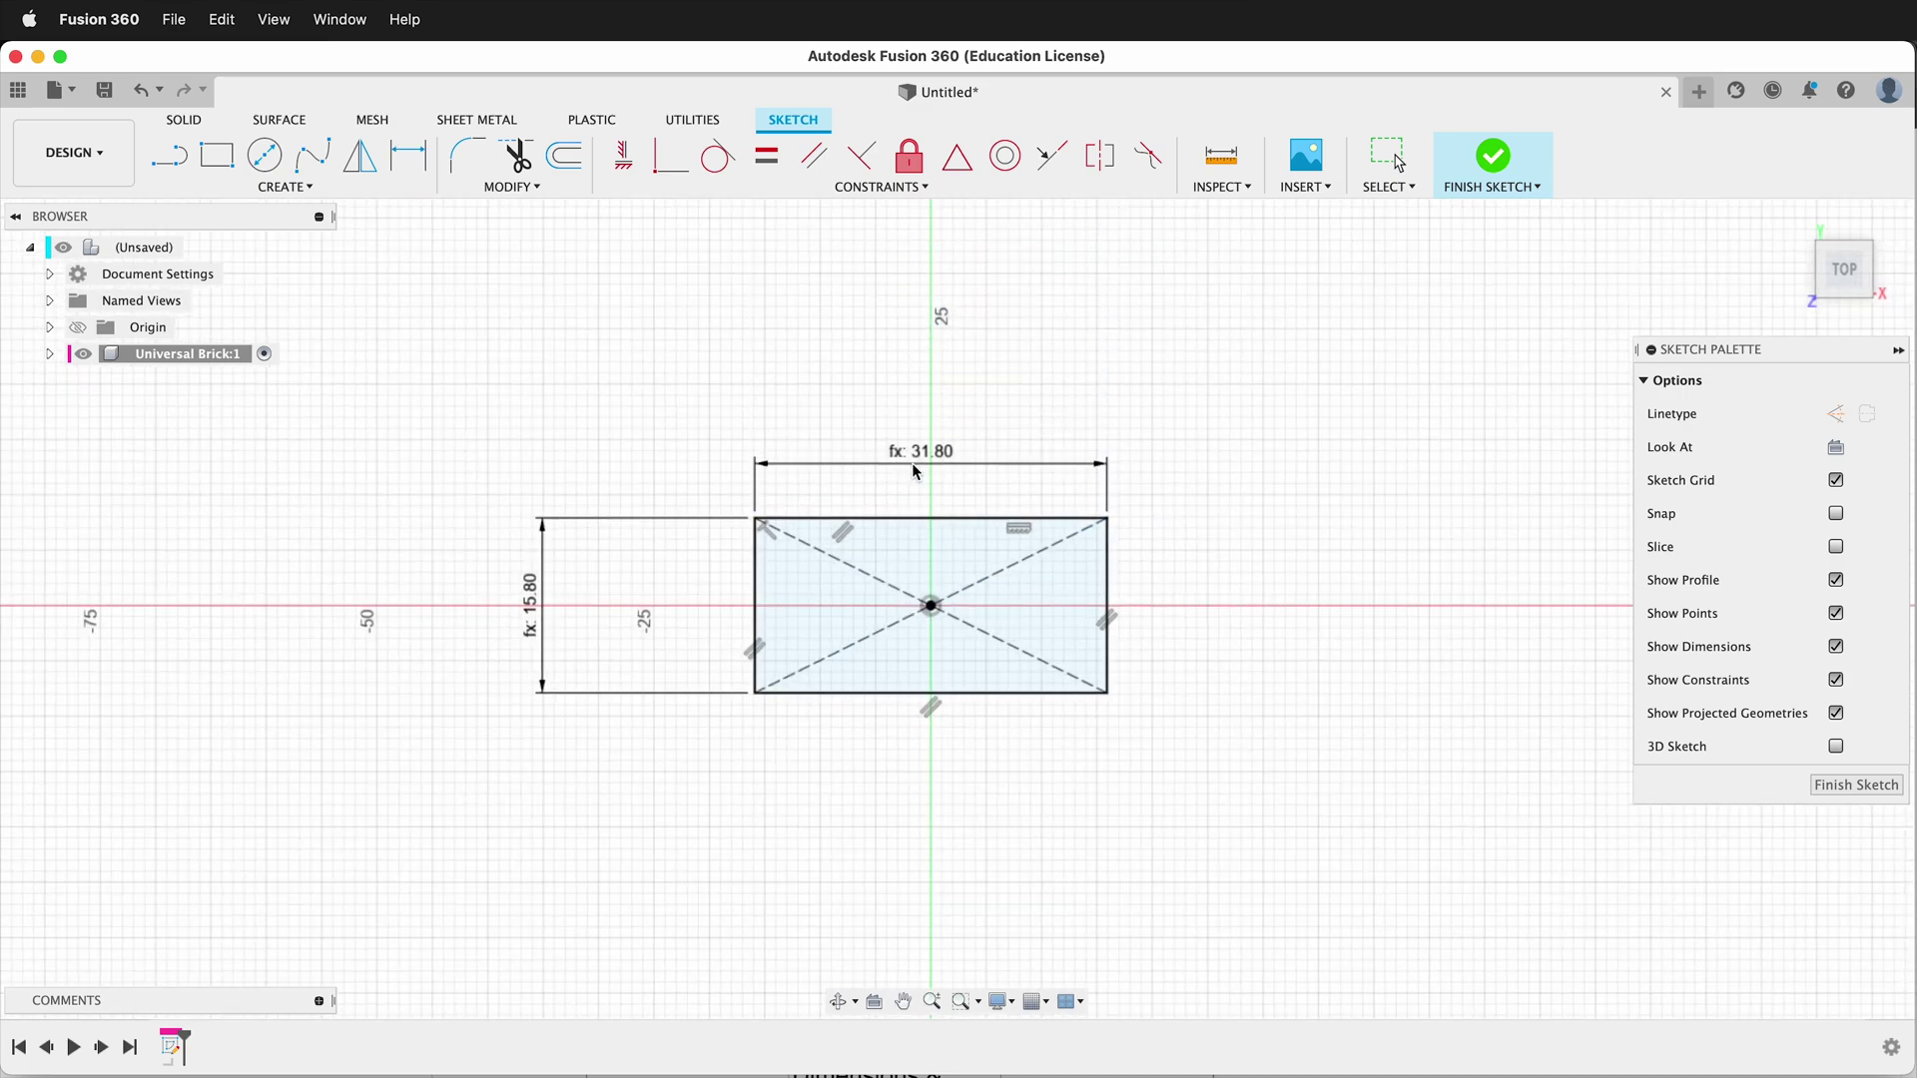
left_click_drag(536, 615, 711, 611)
scroll(932, 569, "up", 2)
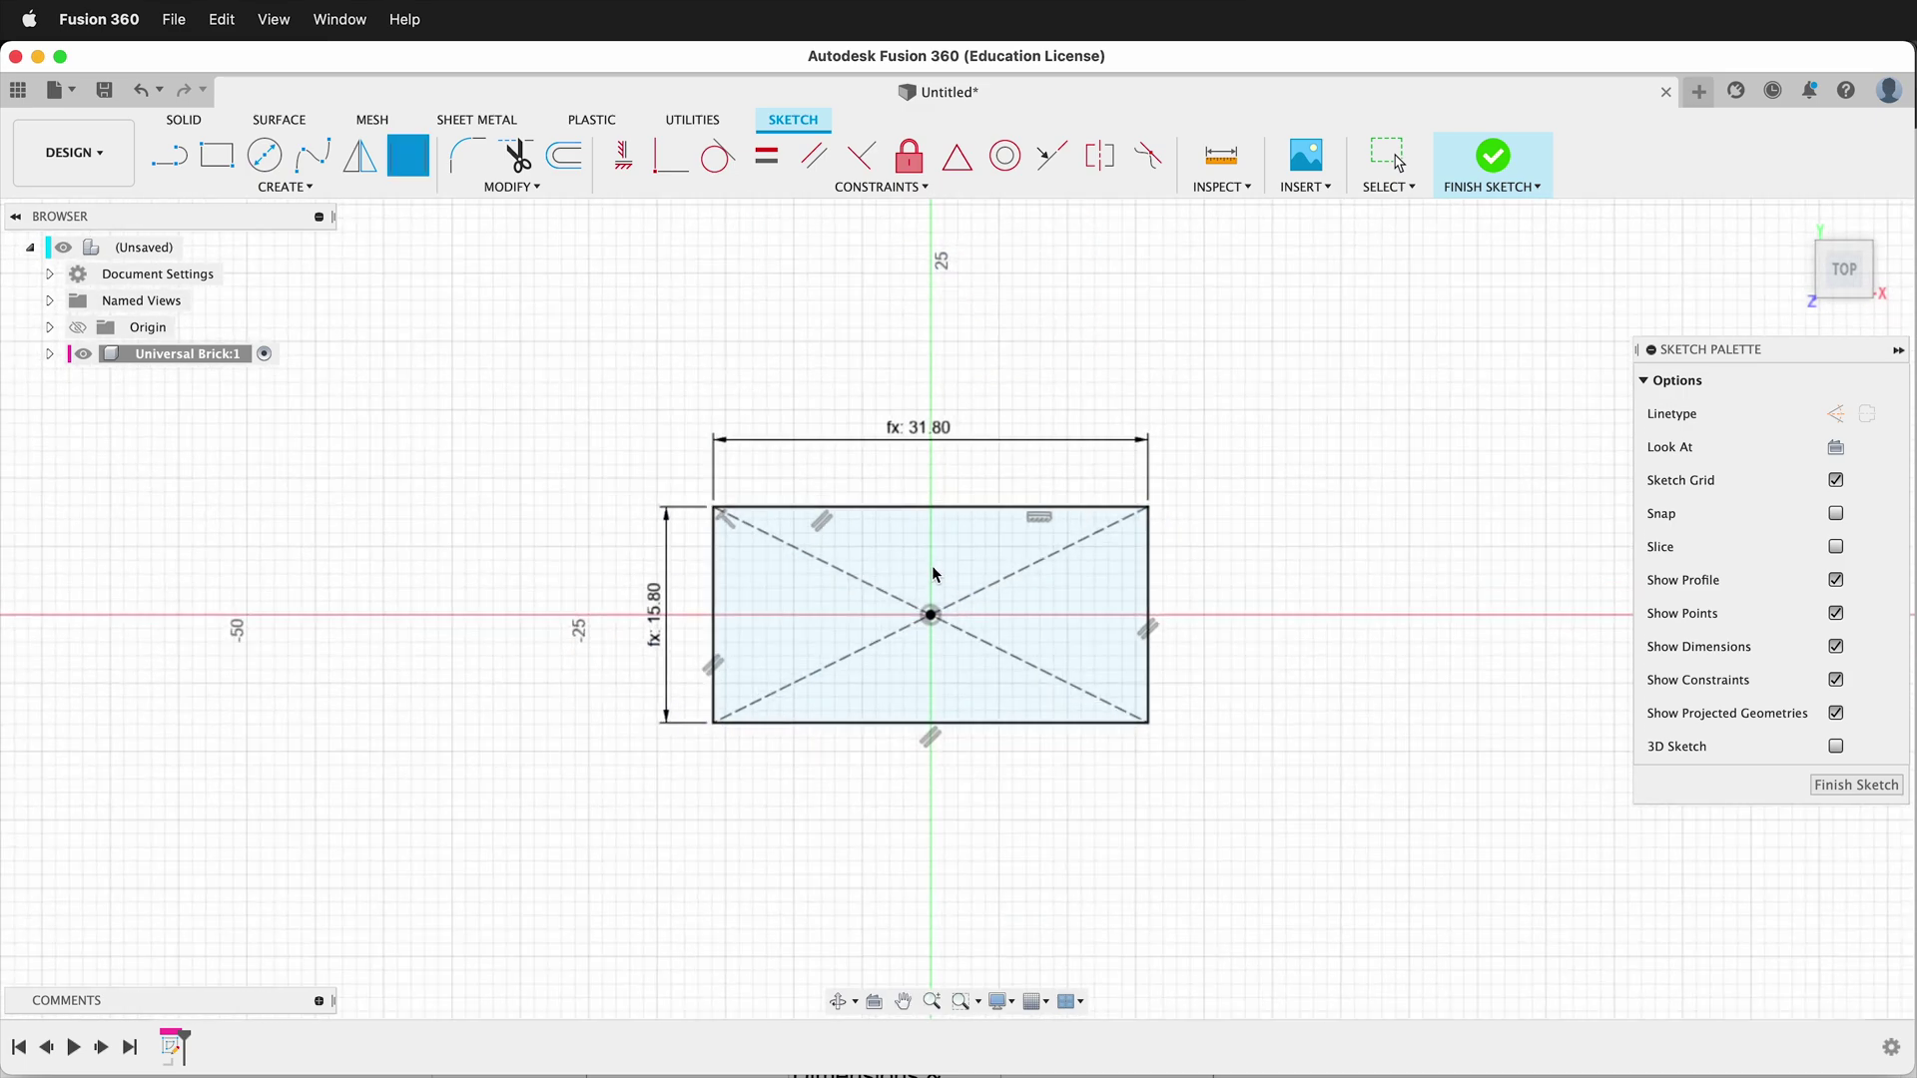
Step: Extrude the rectangle profile upward as a new body with the distance height*3
key("e")
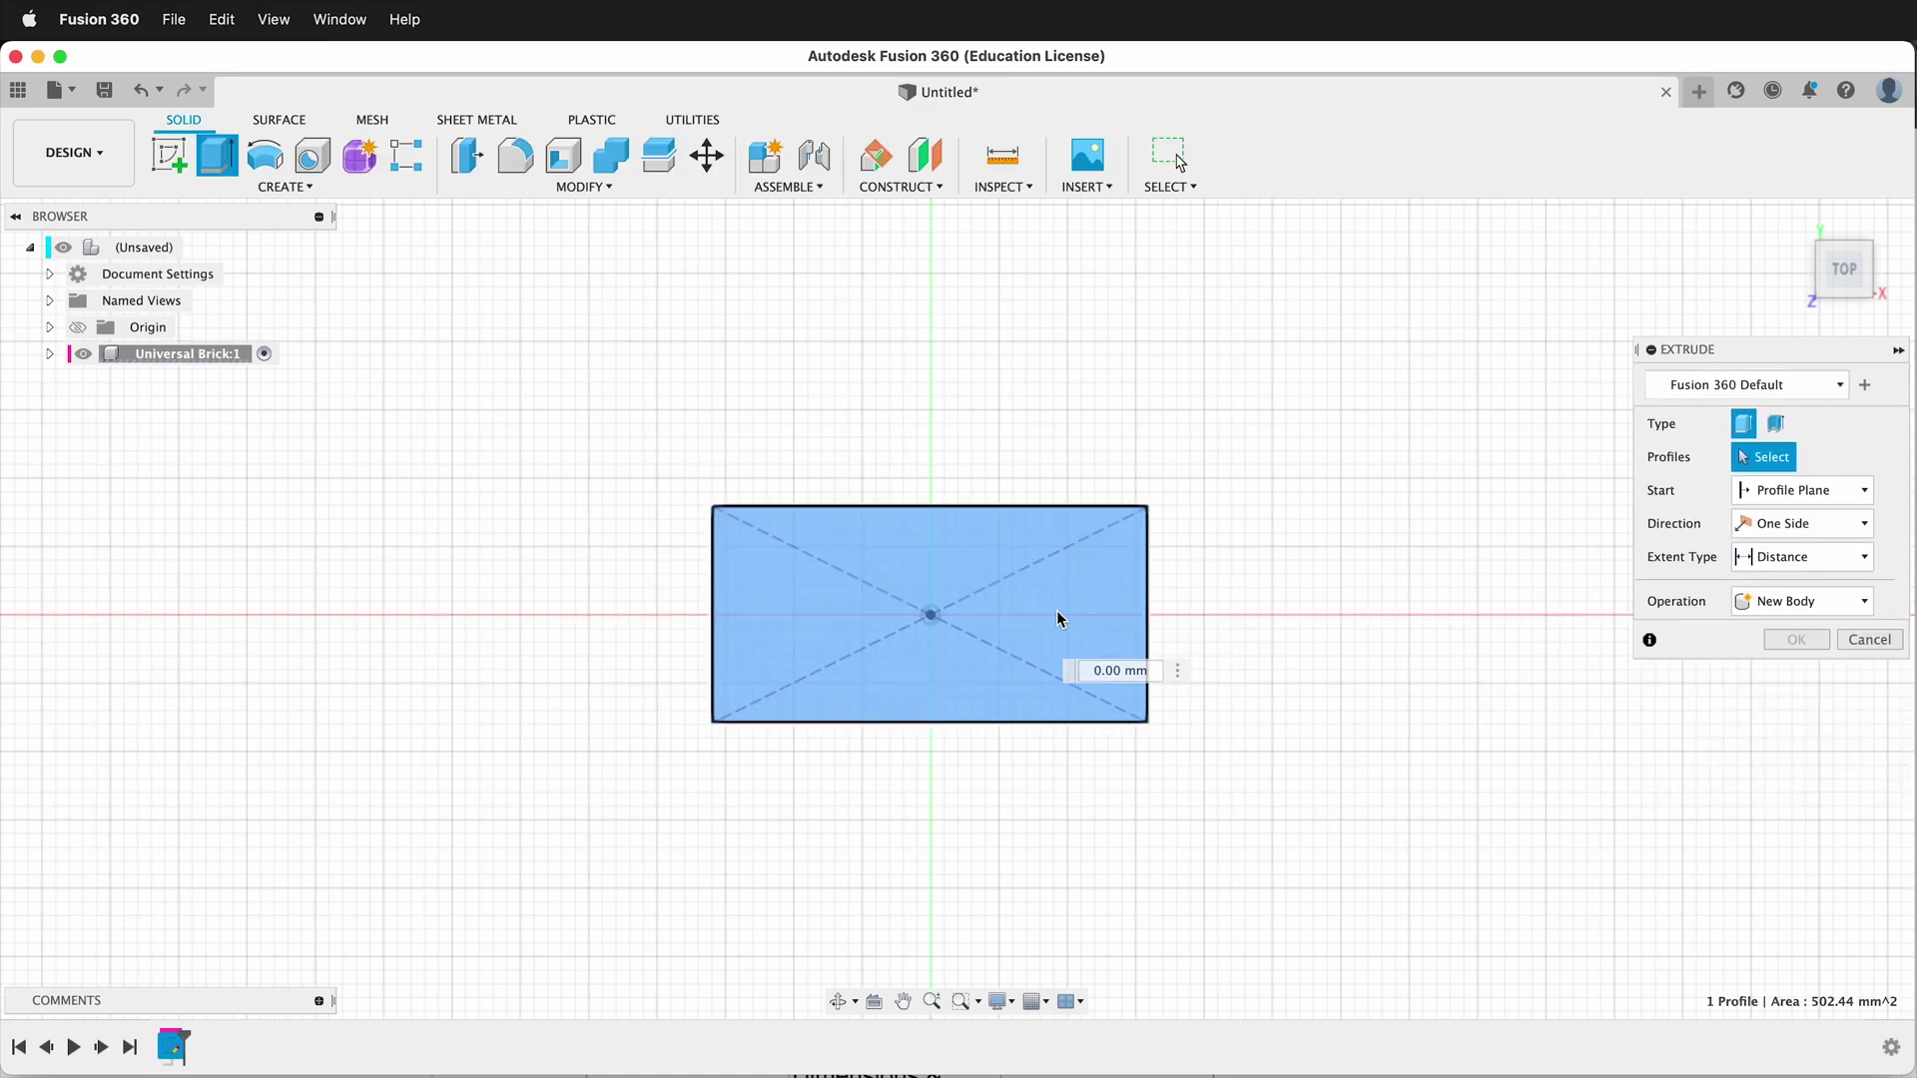
left_click(1058, 620)
type("he")
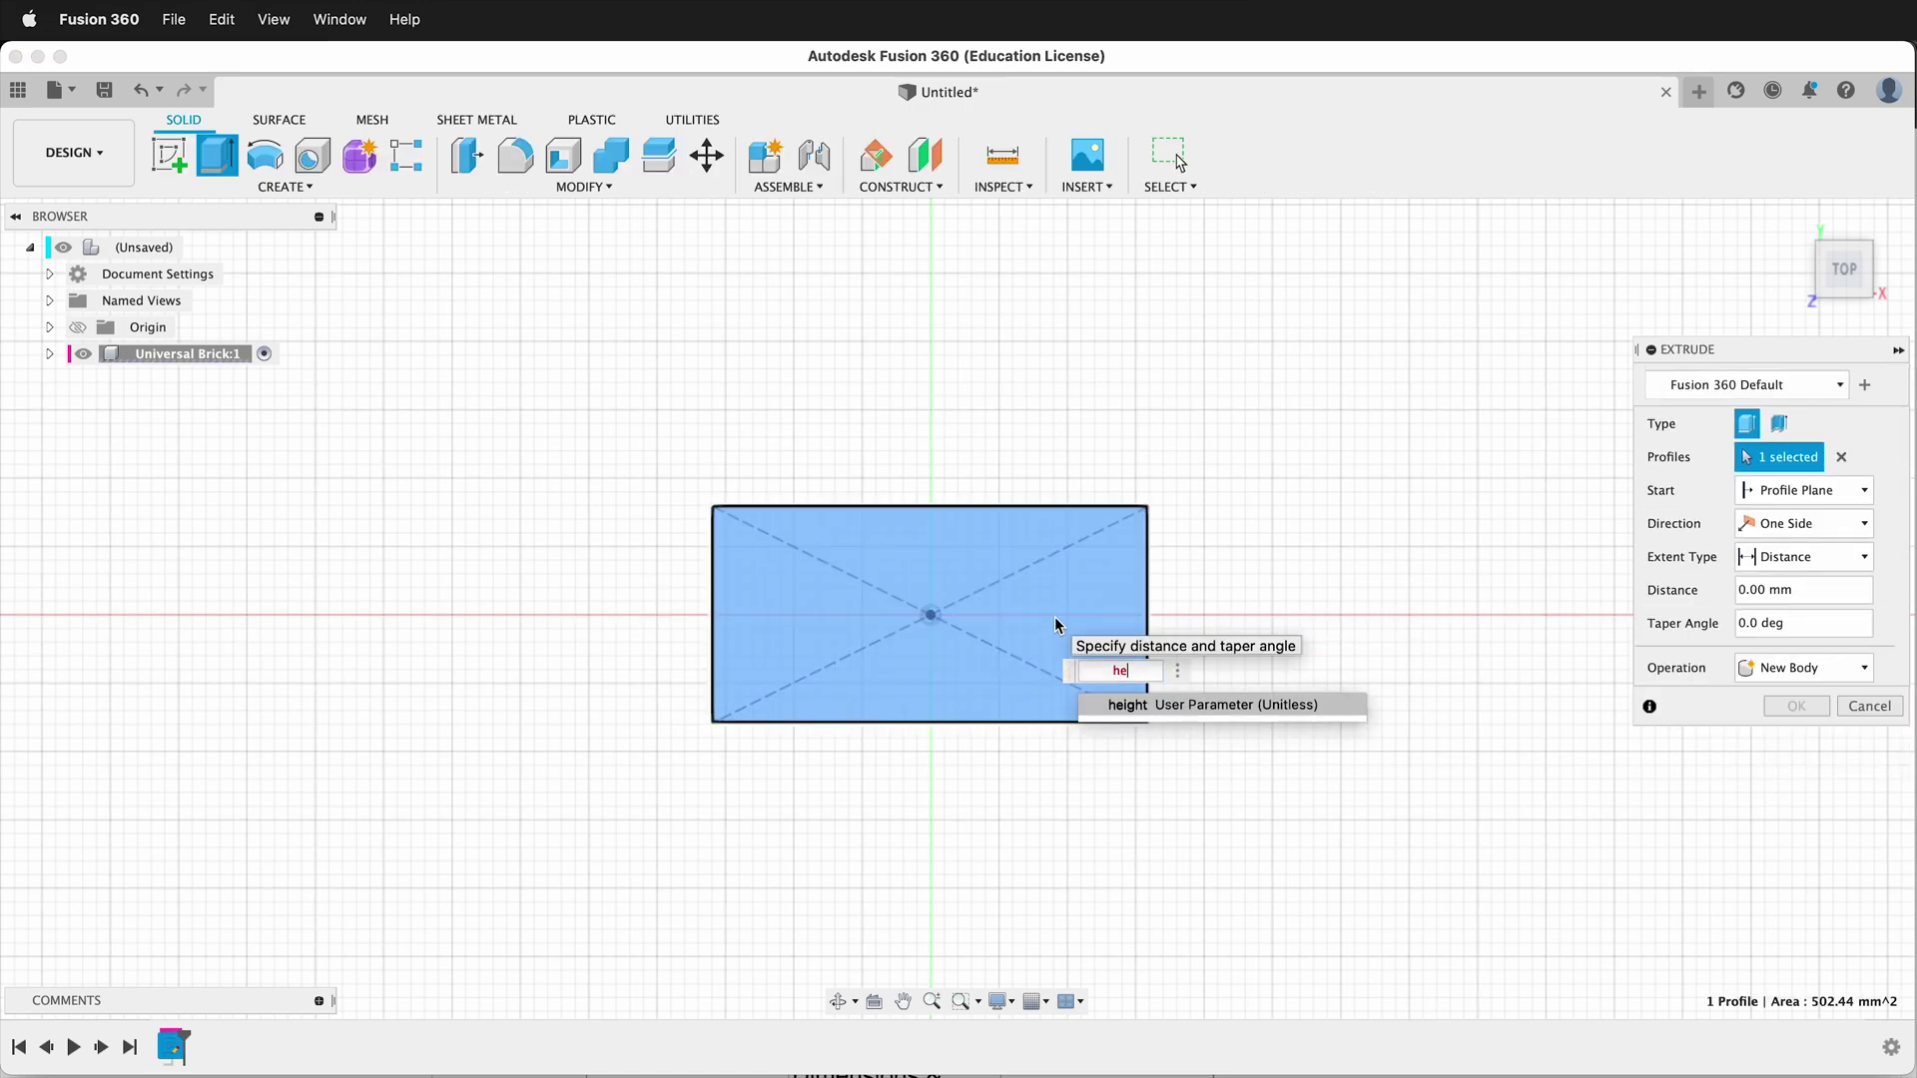
key("Return")
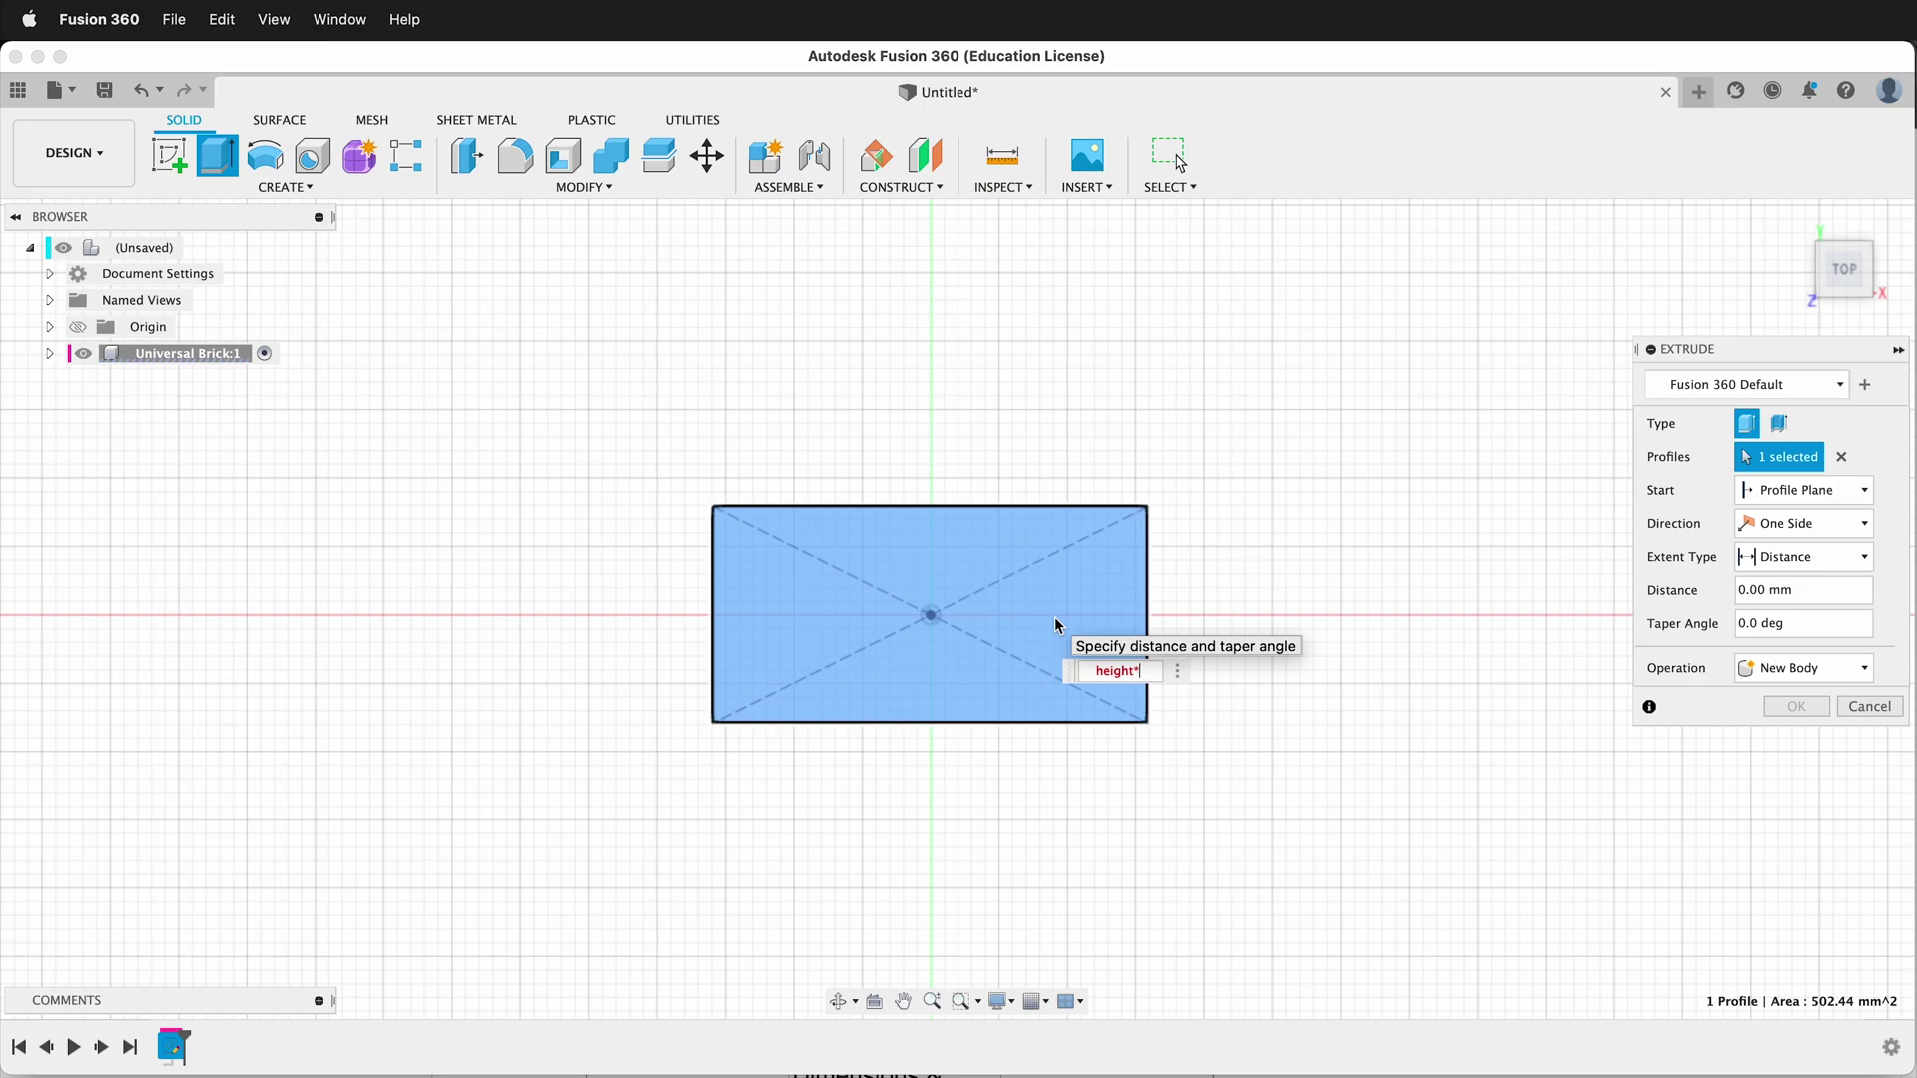
type("*3")
key("Return")
middle_click_drag(1058, 625, 1121, 543, "shift")
scroll(774, 639, "up", 2)
middle_click_drag(770, 633, 1121, 526, "shift")
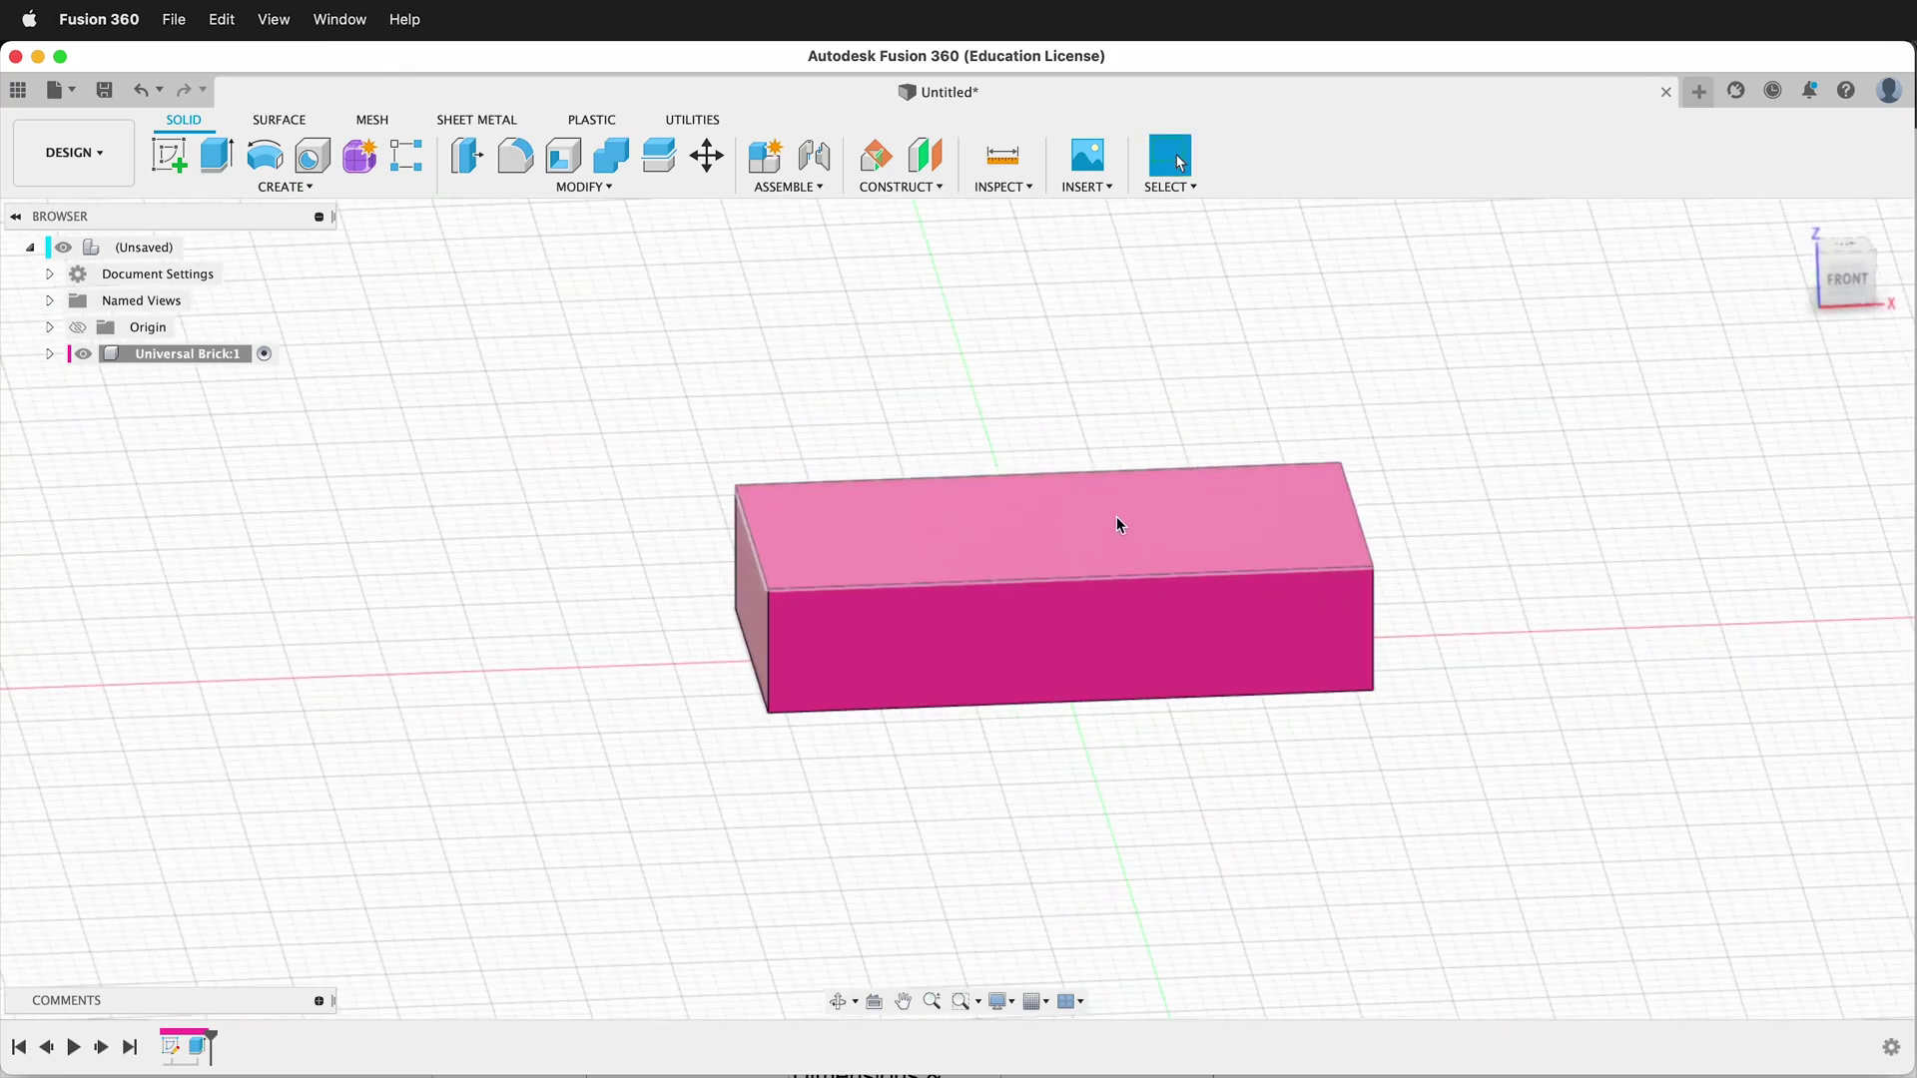
Step: Start a sketch on the brick's top face and draw a 4.8 mm diameter circle near its upper-left corner
left_click(154, 158)
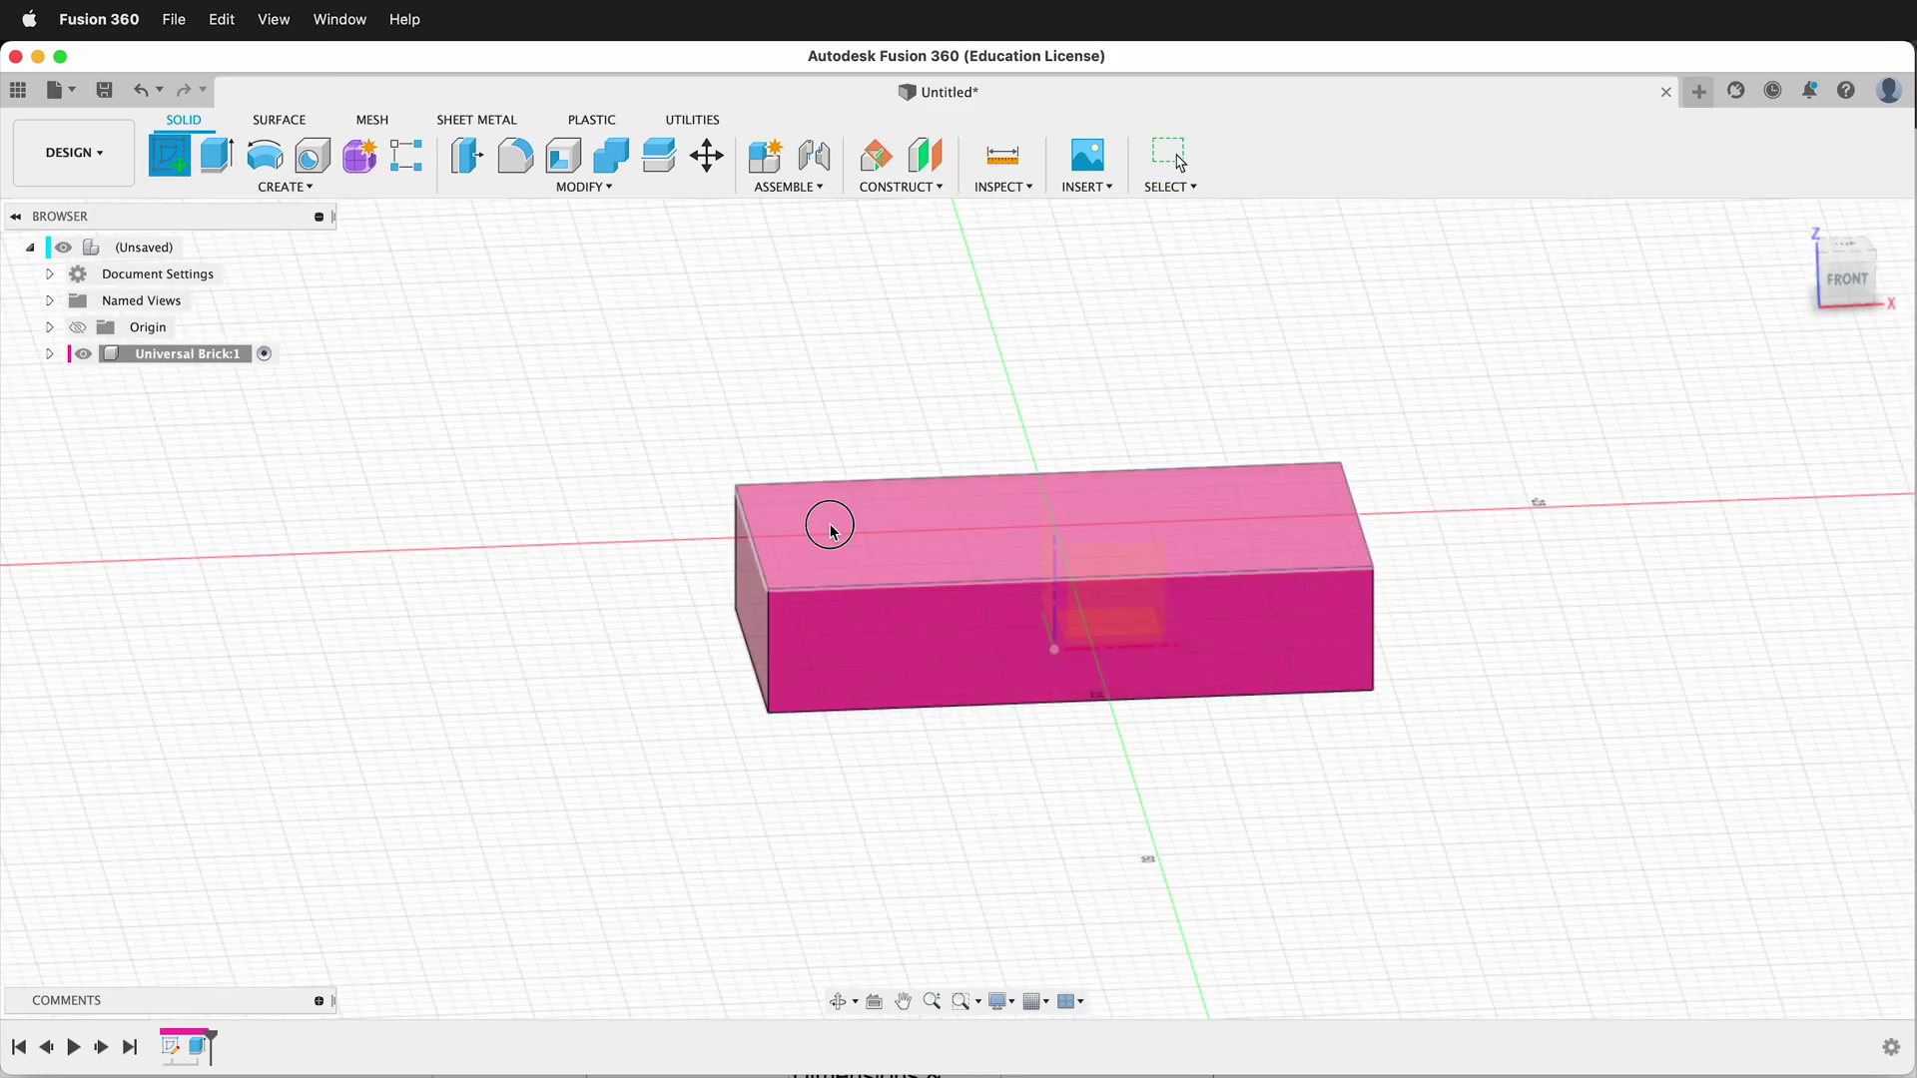
left_click(830, 523)
scroll(1065, 704, "up", 3)
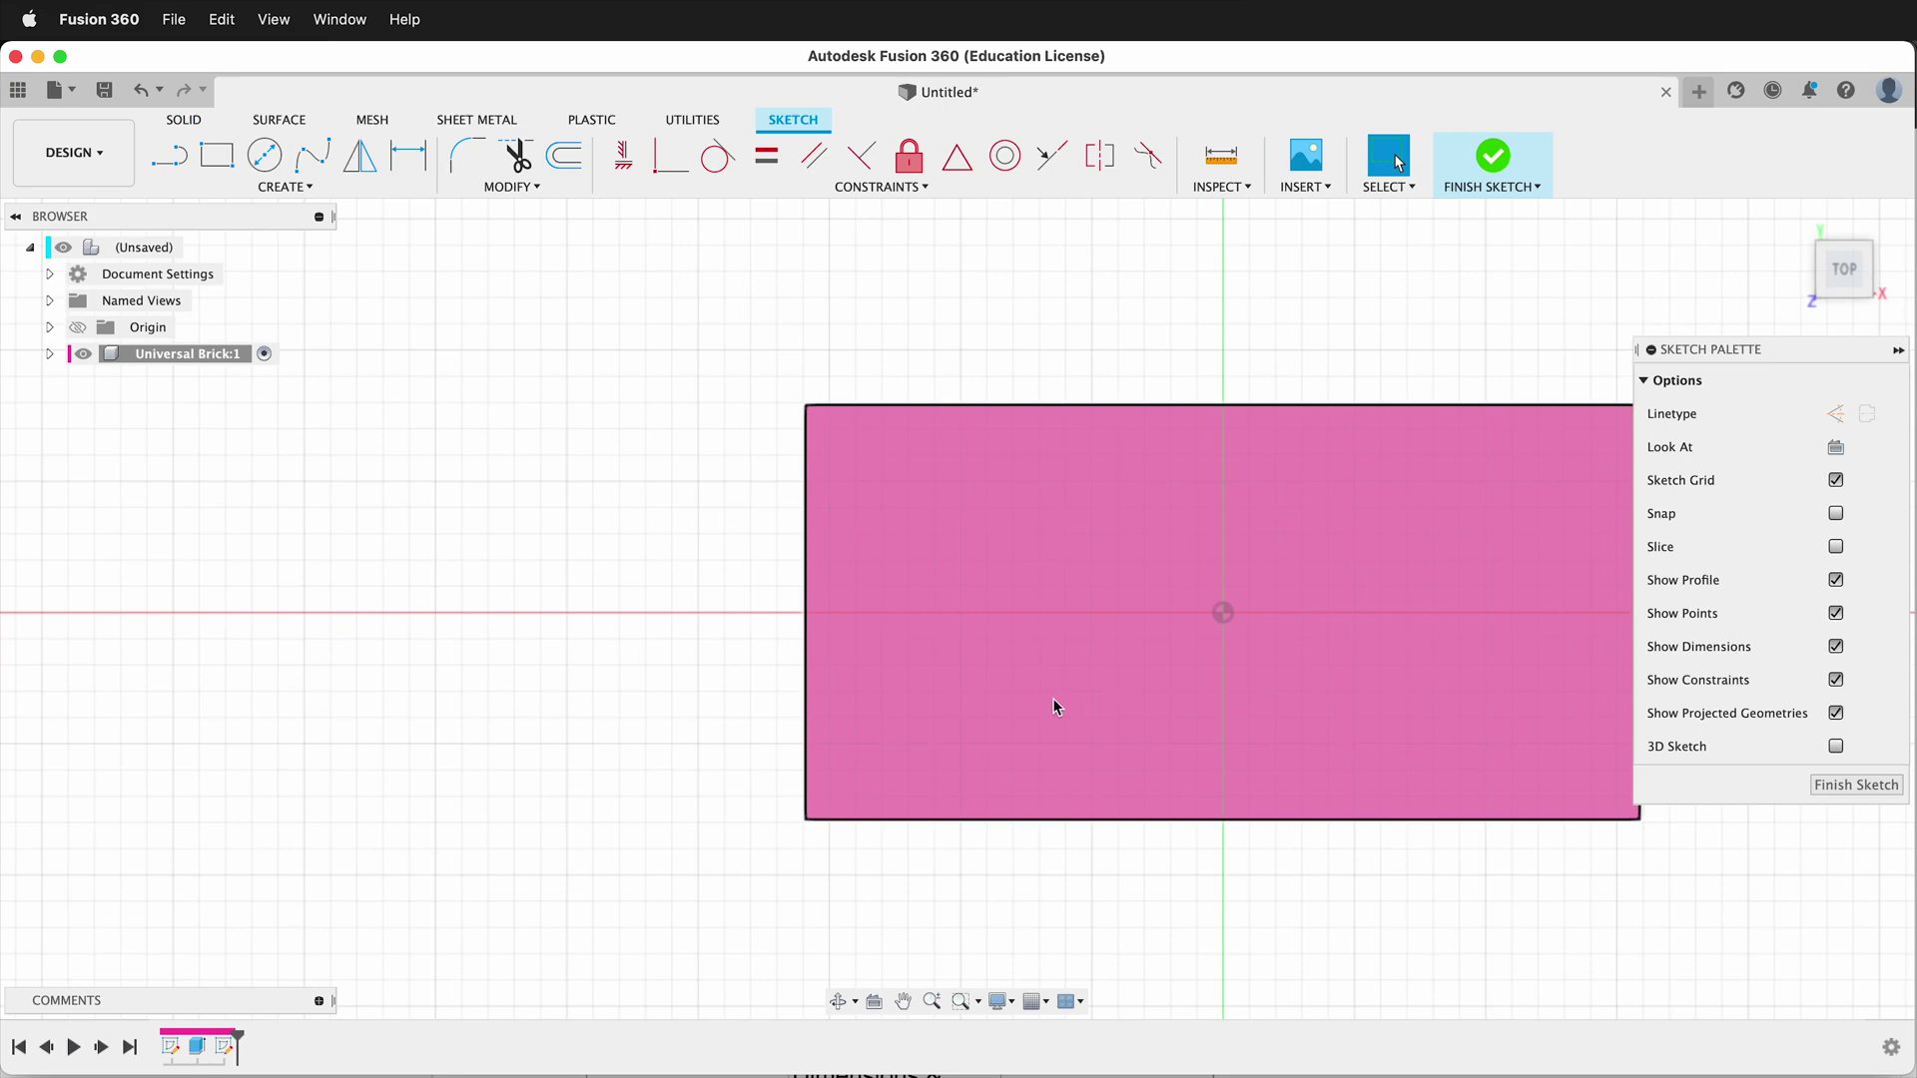
key("c")
left_click(940, 500)
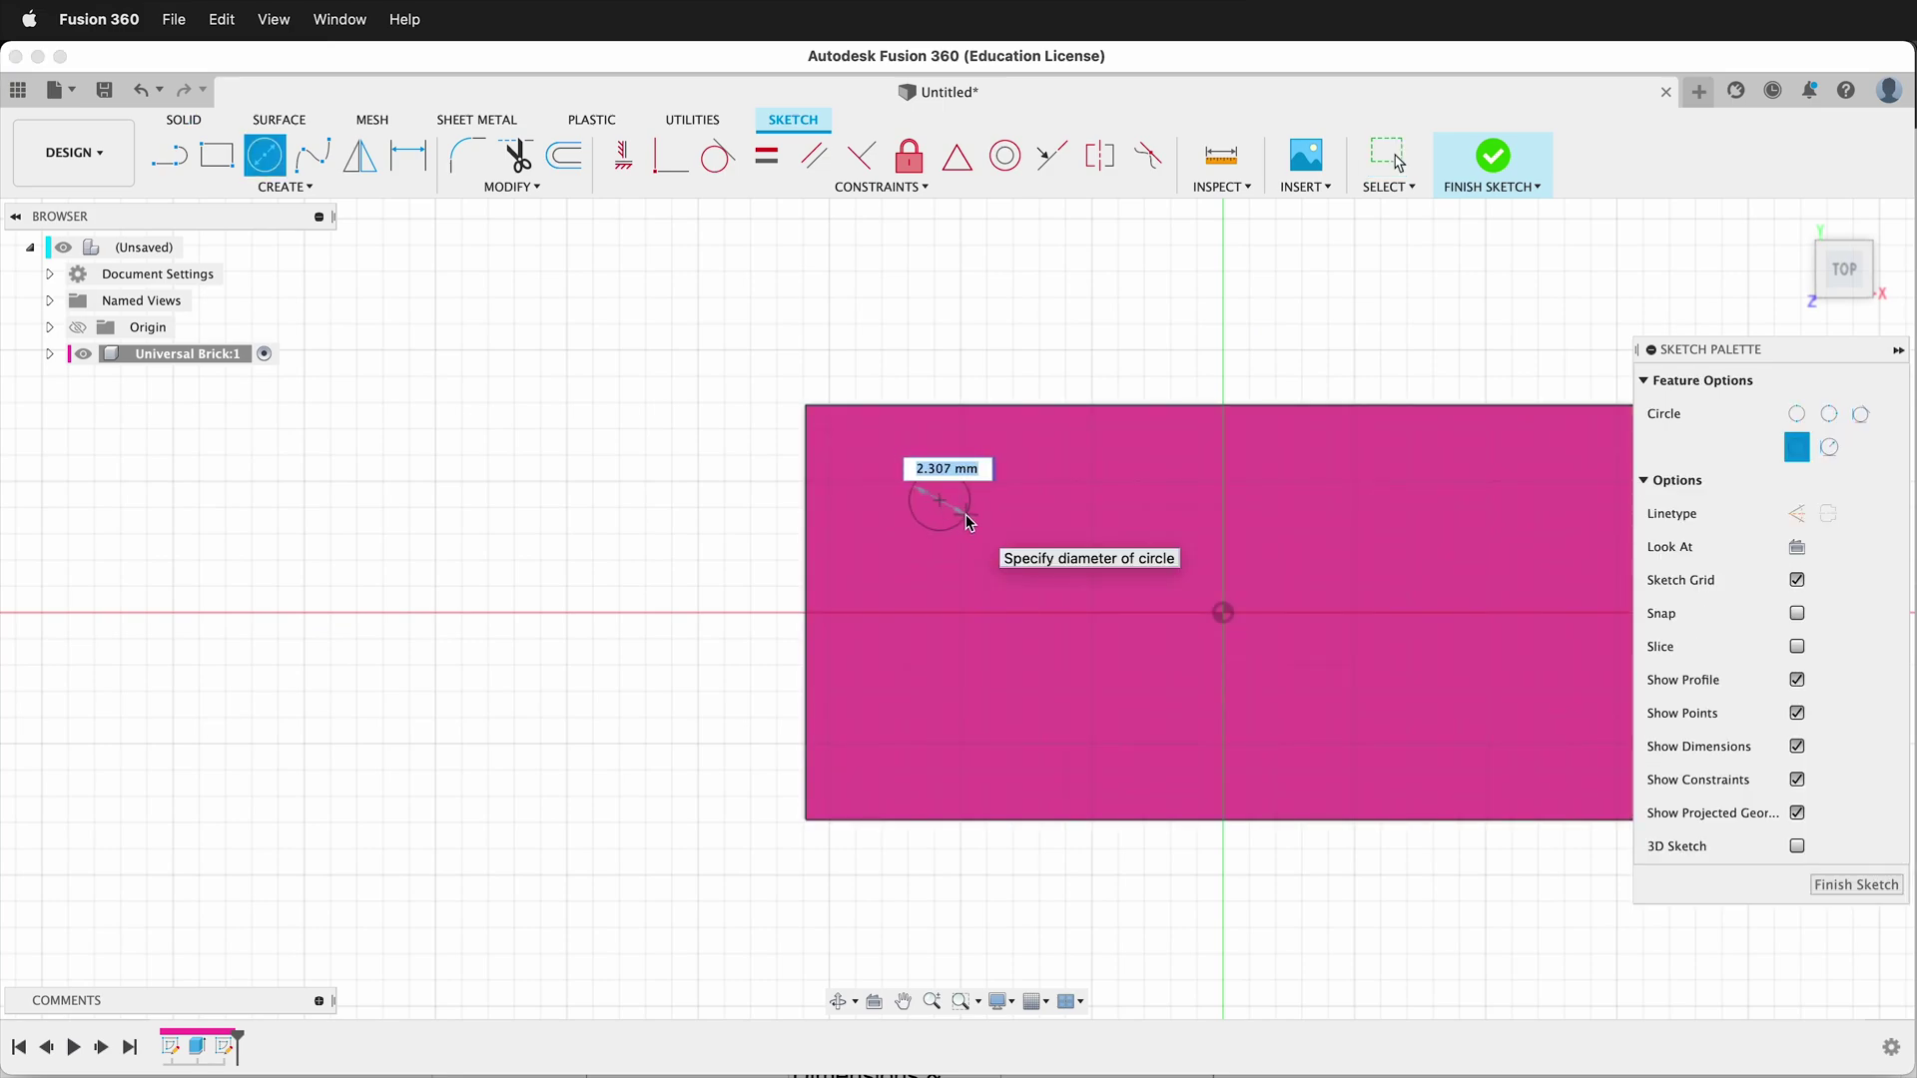
type("4.8")
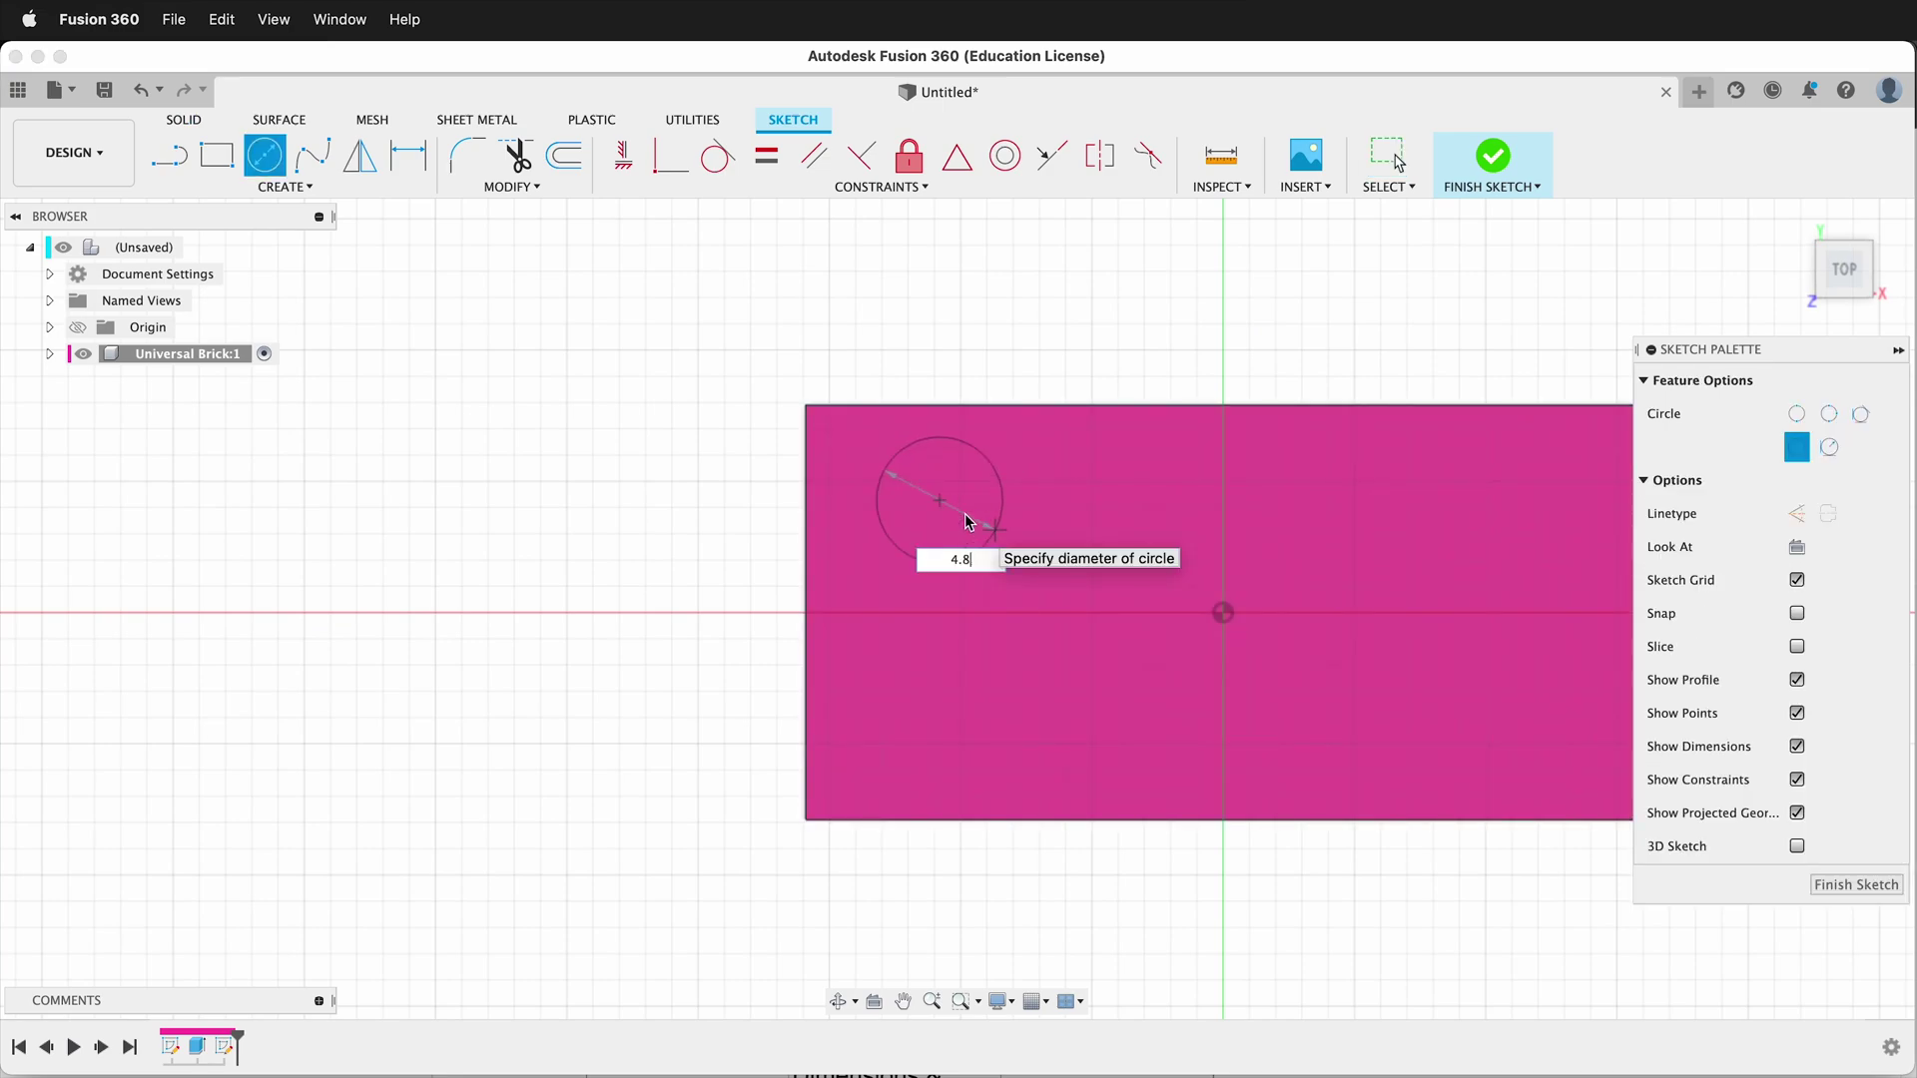
key("Return")
key("Escape")
scroll(920, 514, "up", 2)
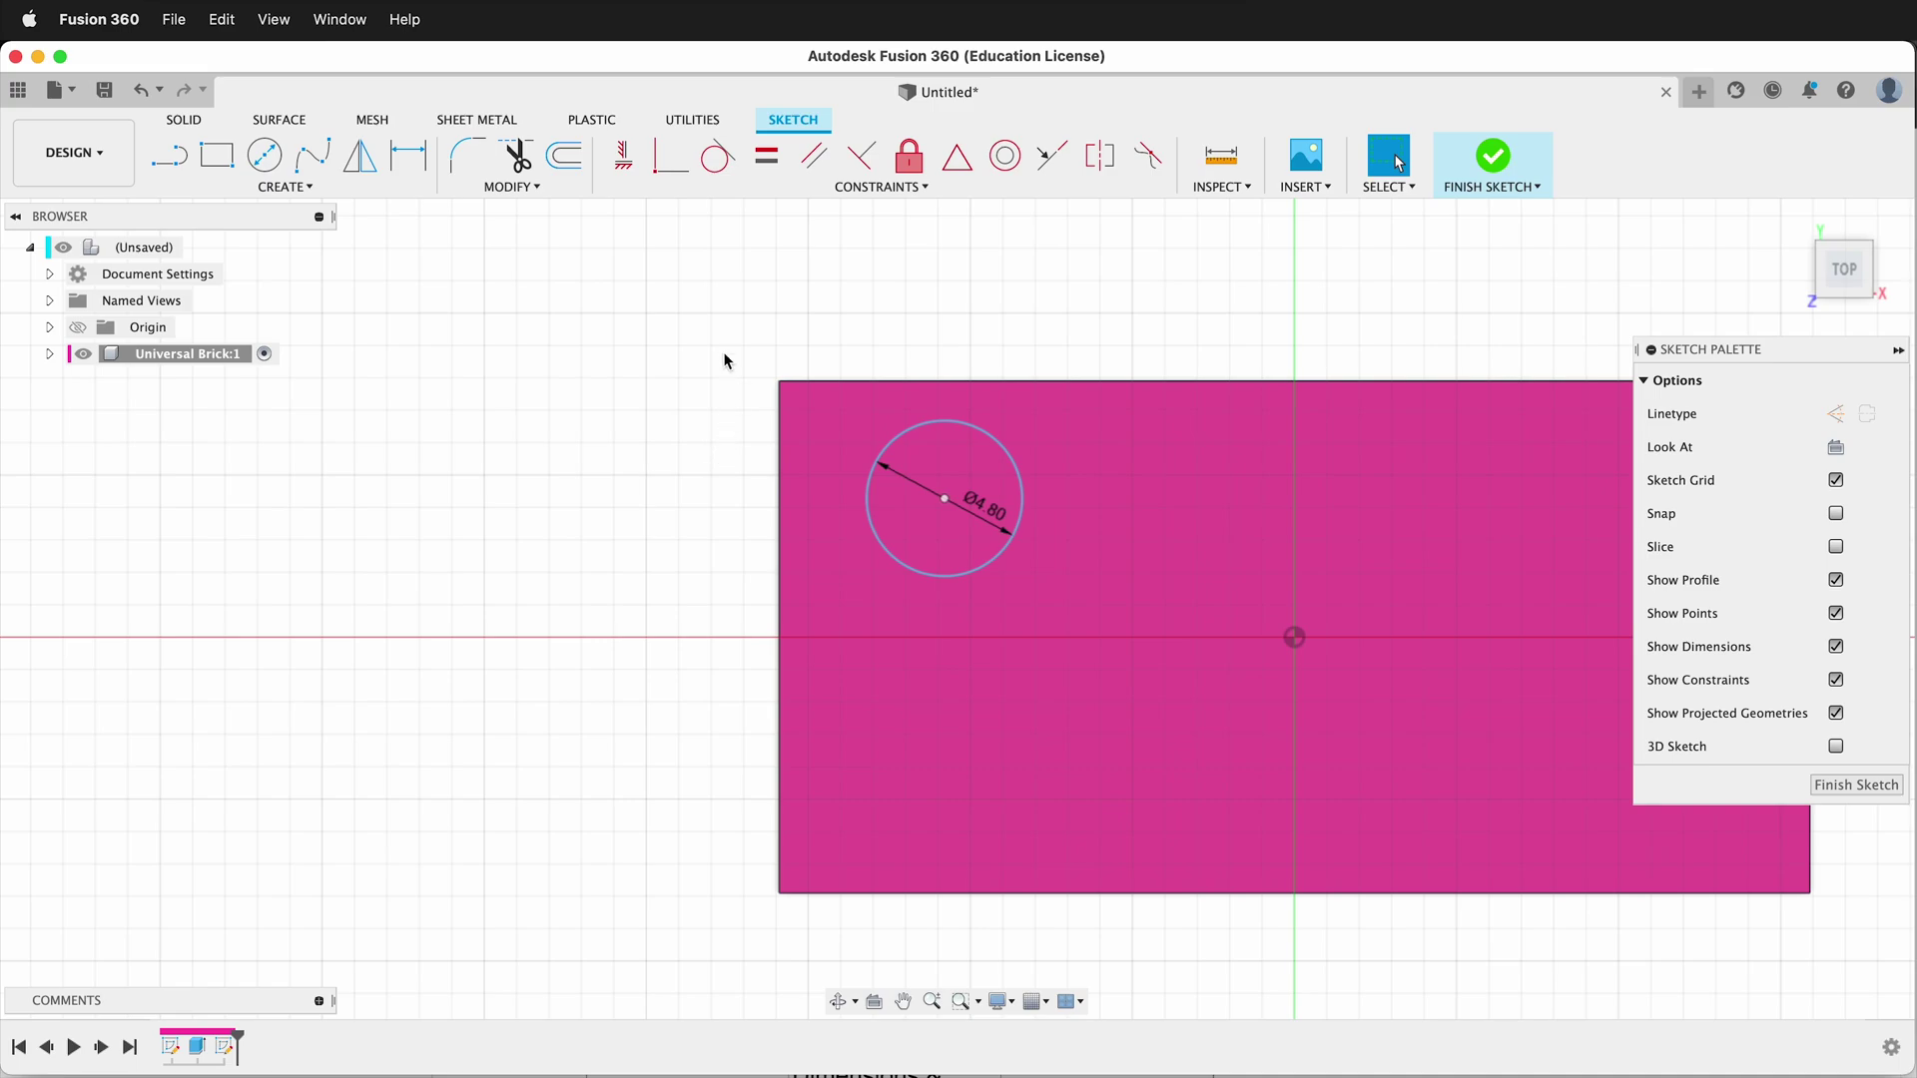
Step: Dimension the circle's center 3.9 mm horizontally and 3.9 mm vertically from the upper-left corner of the top face
key("d")
left_click(944, 499)
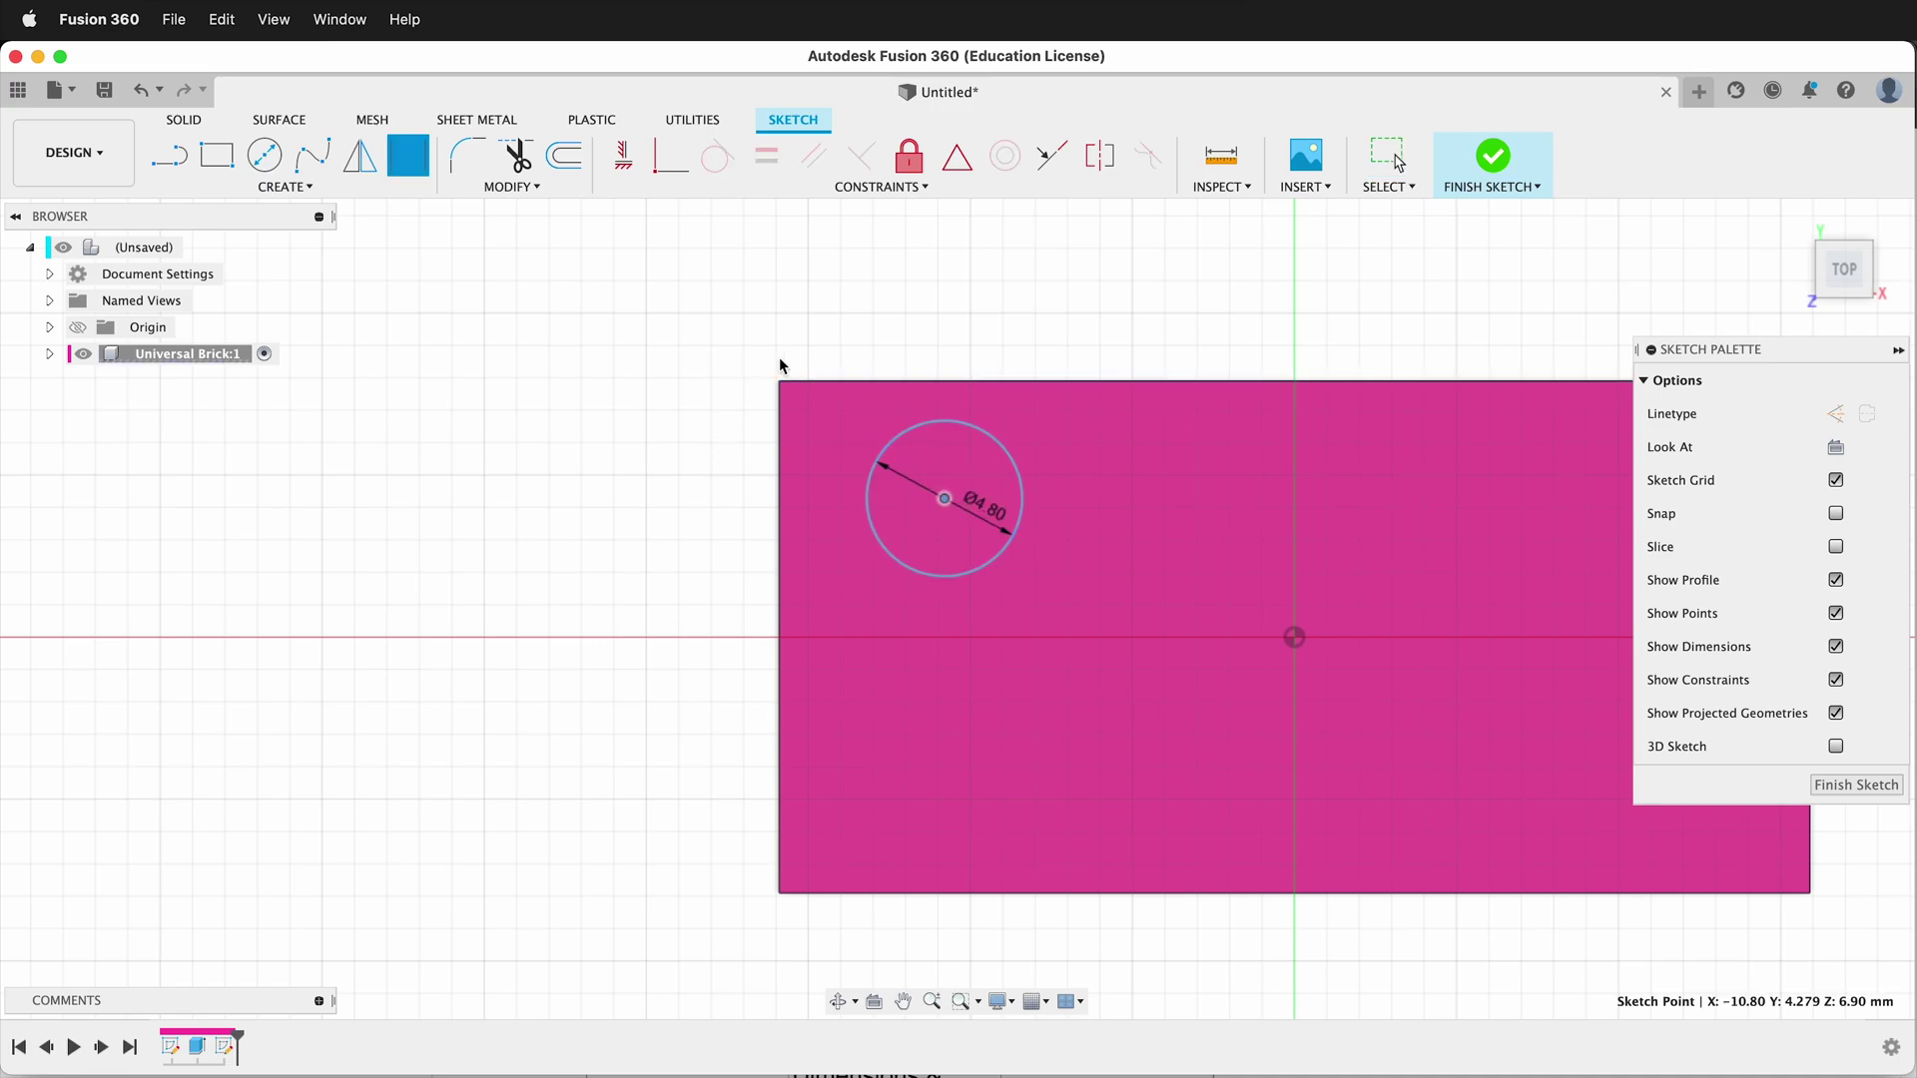
left_click(780, 384)
left_click(859, 334)
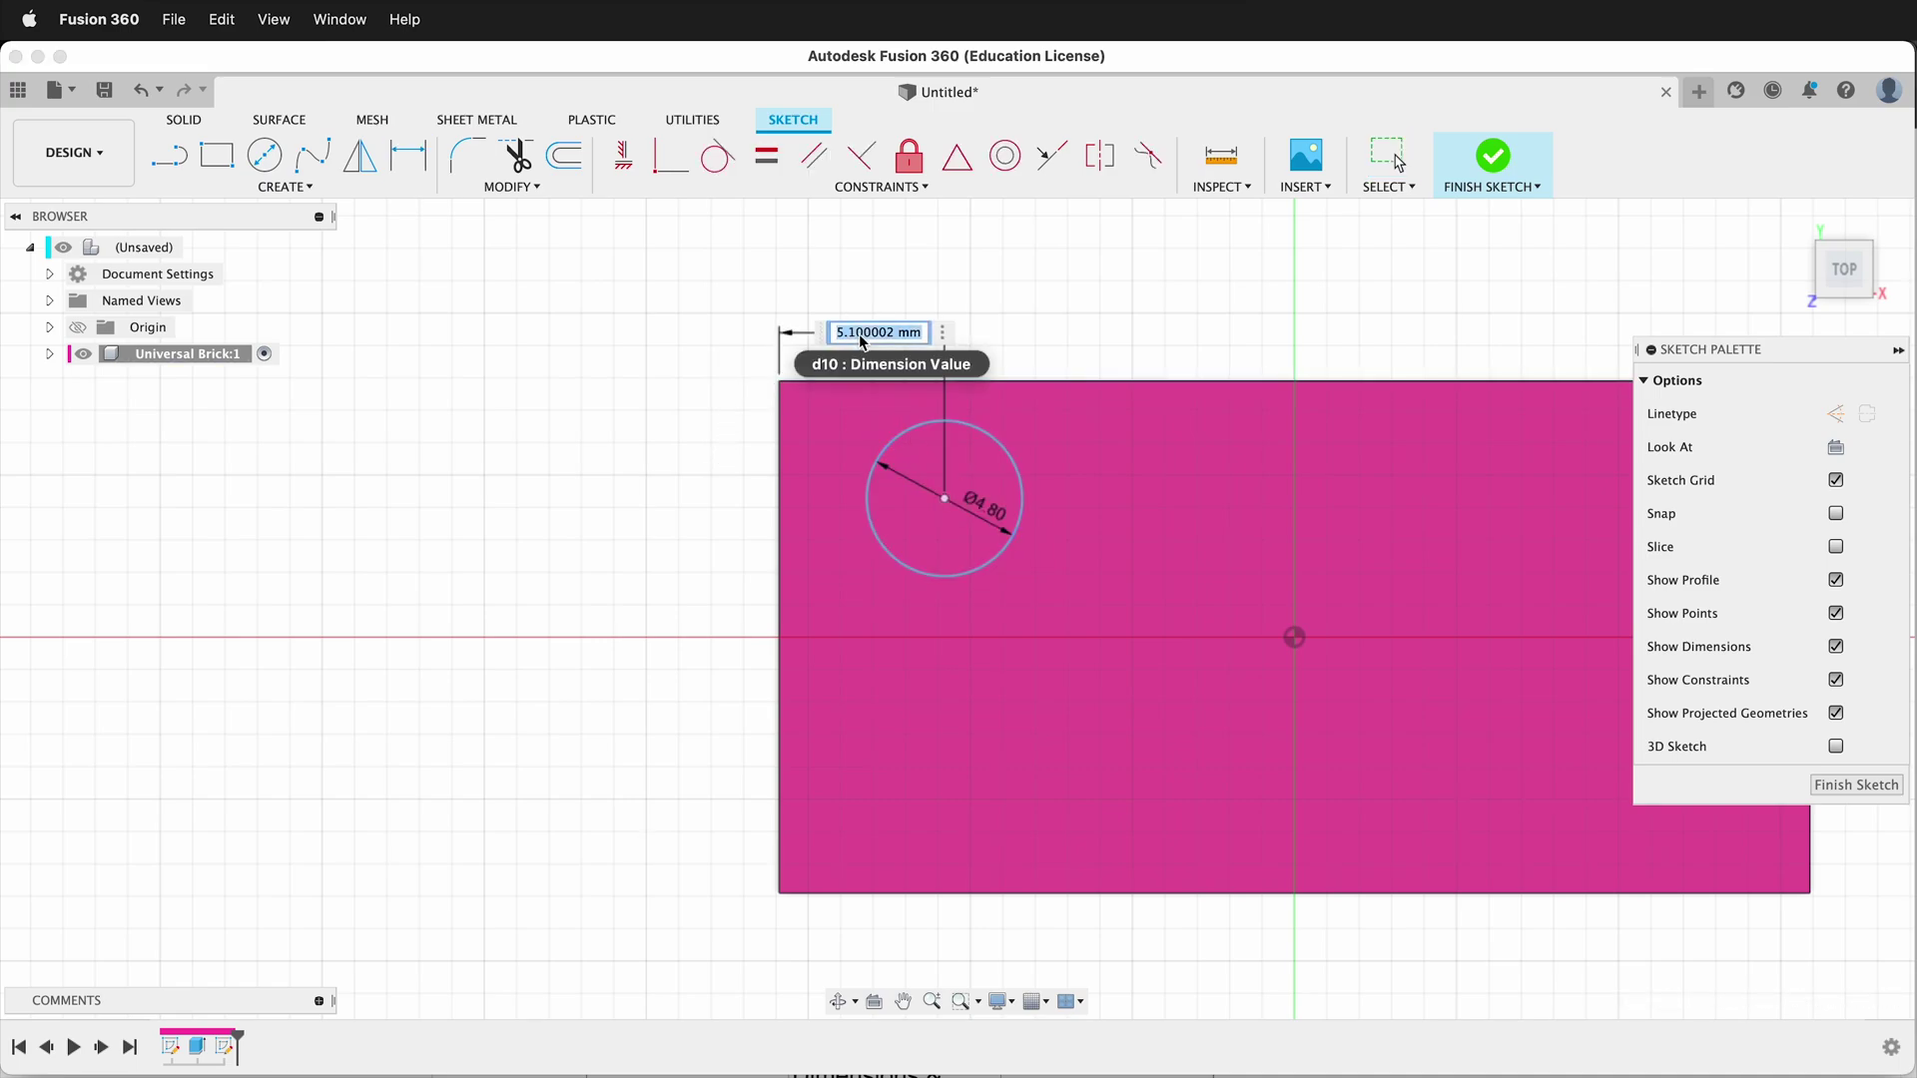
type("3.9")
key("Return")
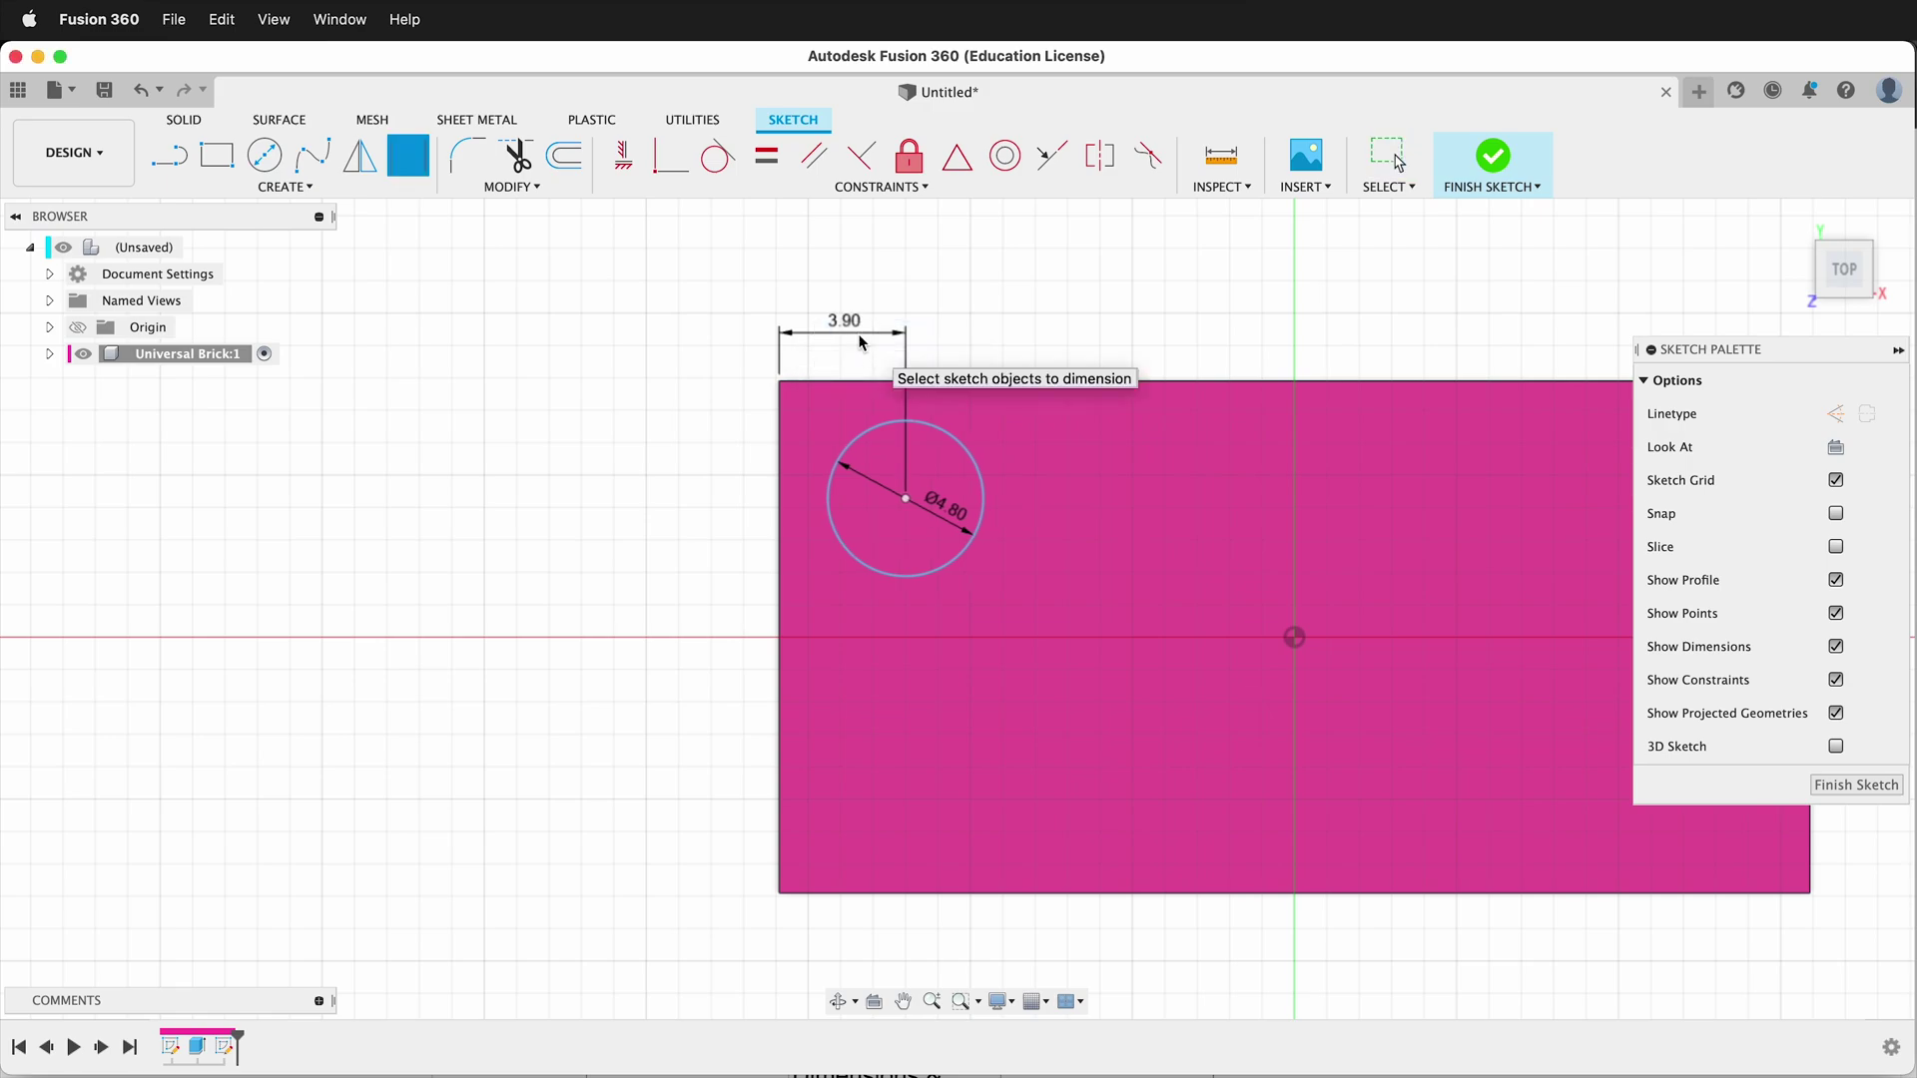
left_click(778, 384)
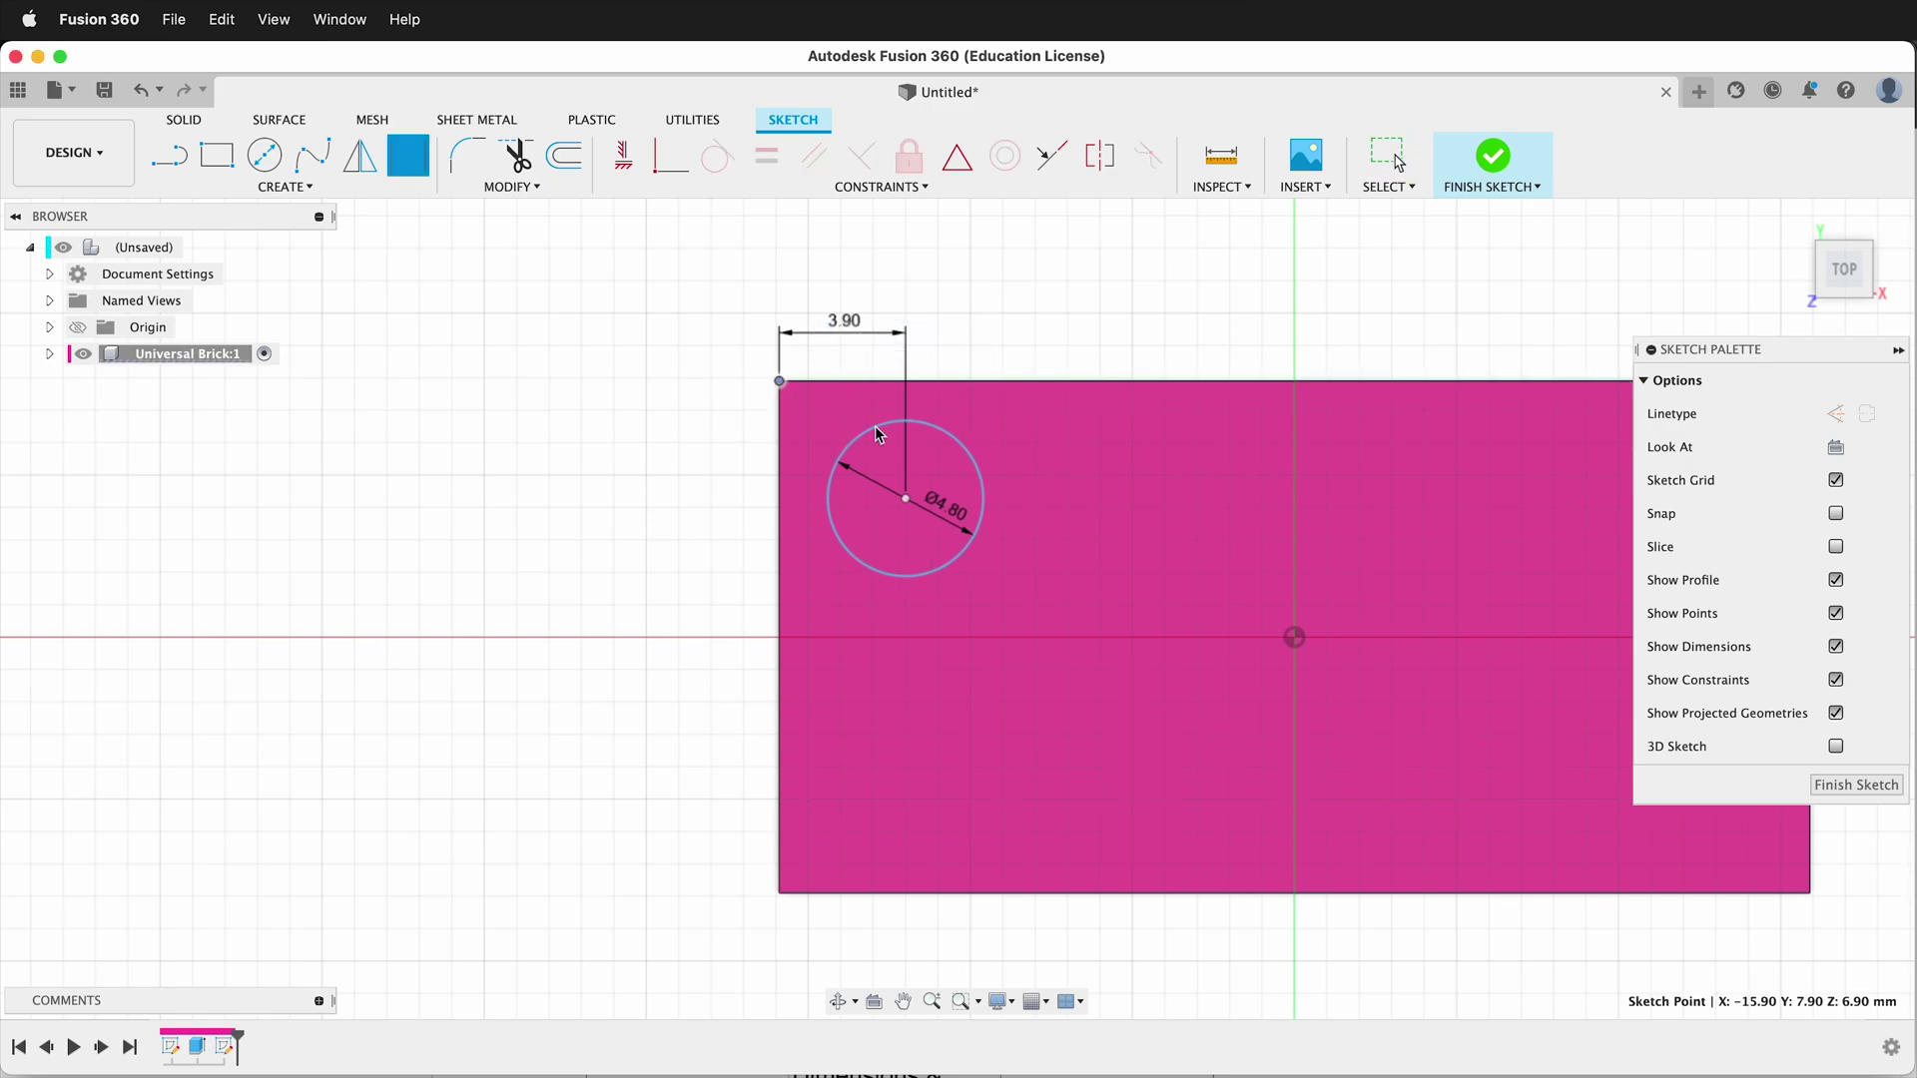
left_click(906, 498)
left_click(737, 492)
type("3")
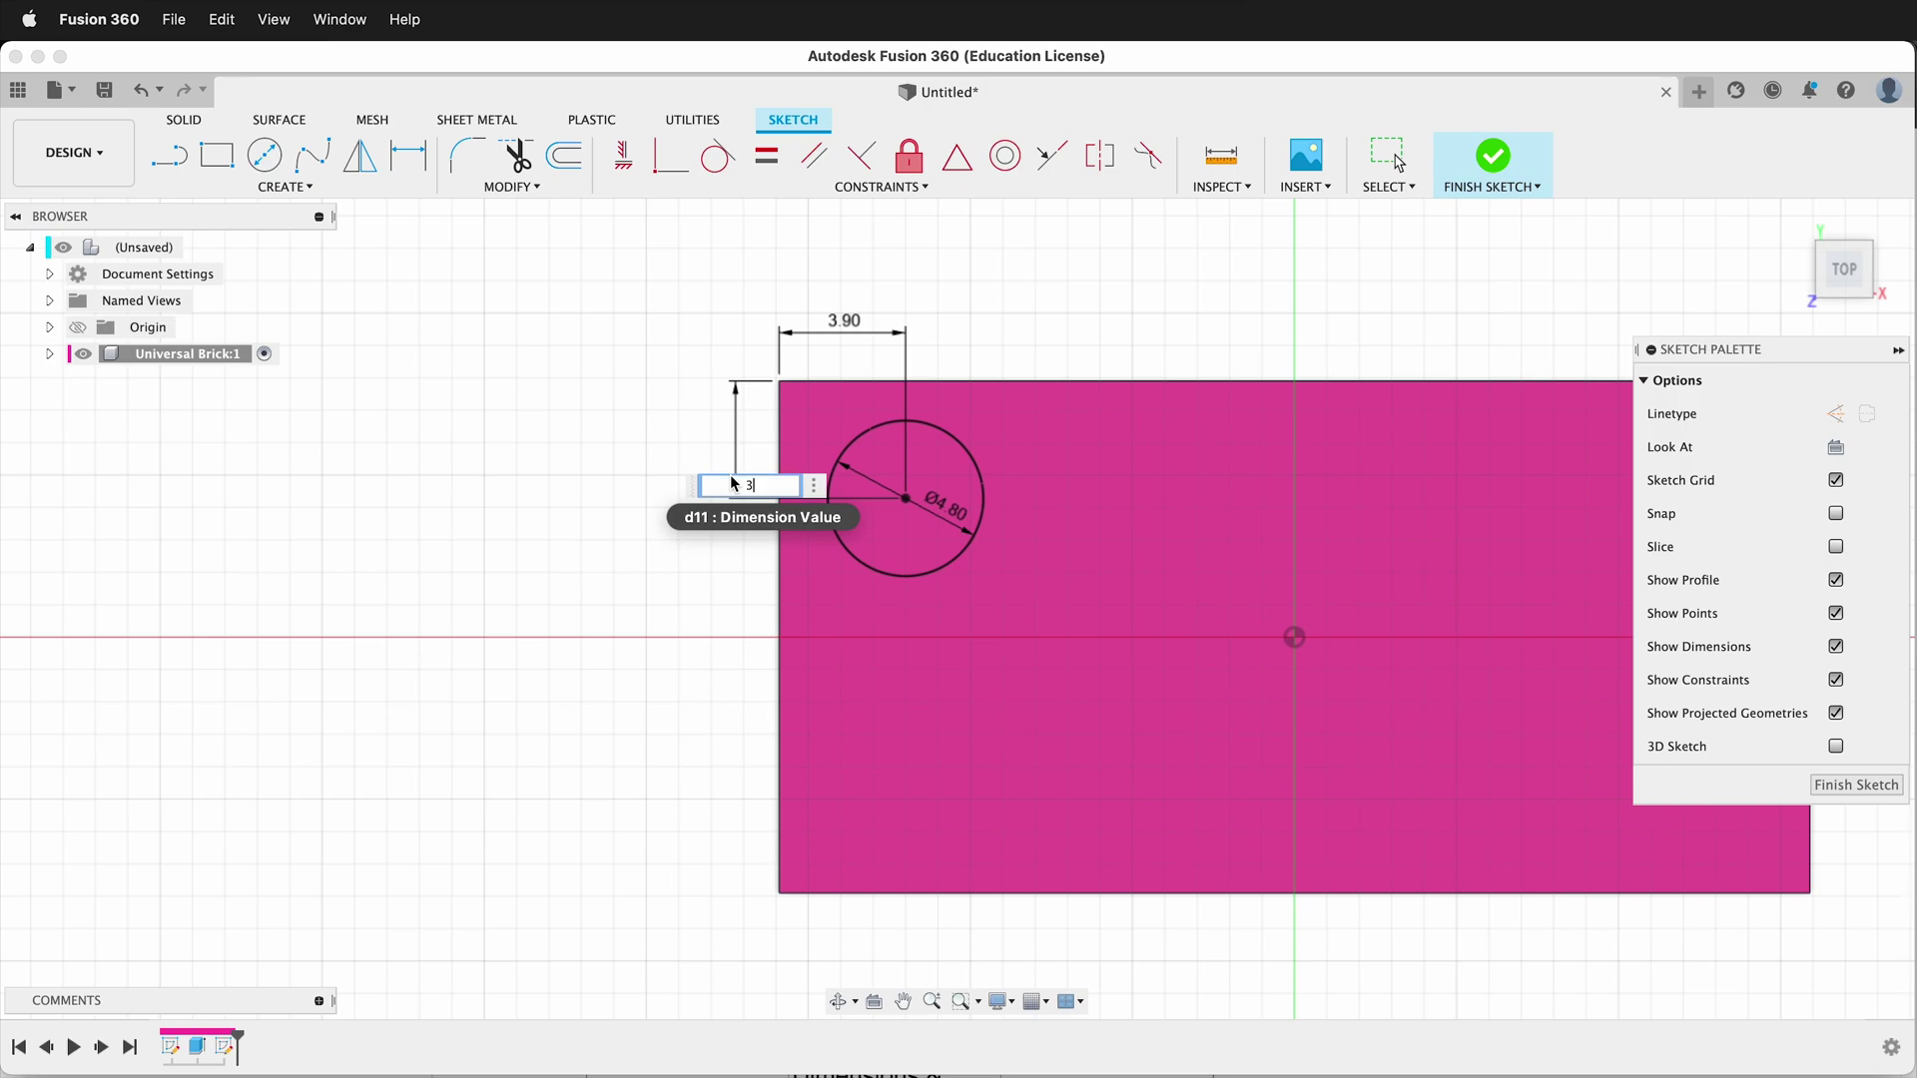
type(".9")
key("Return")
Step: Extrude the circle upward from the brick's top face to form a stud
key("e")
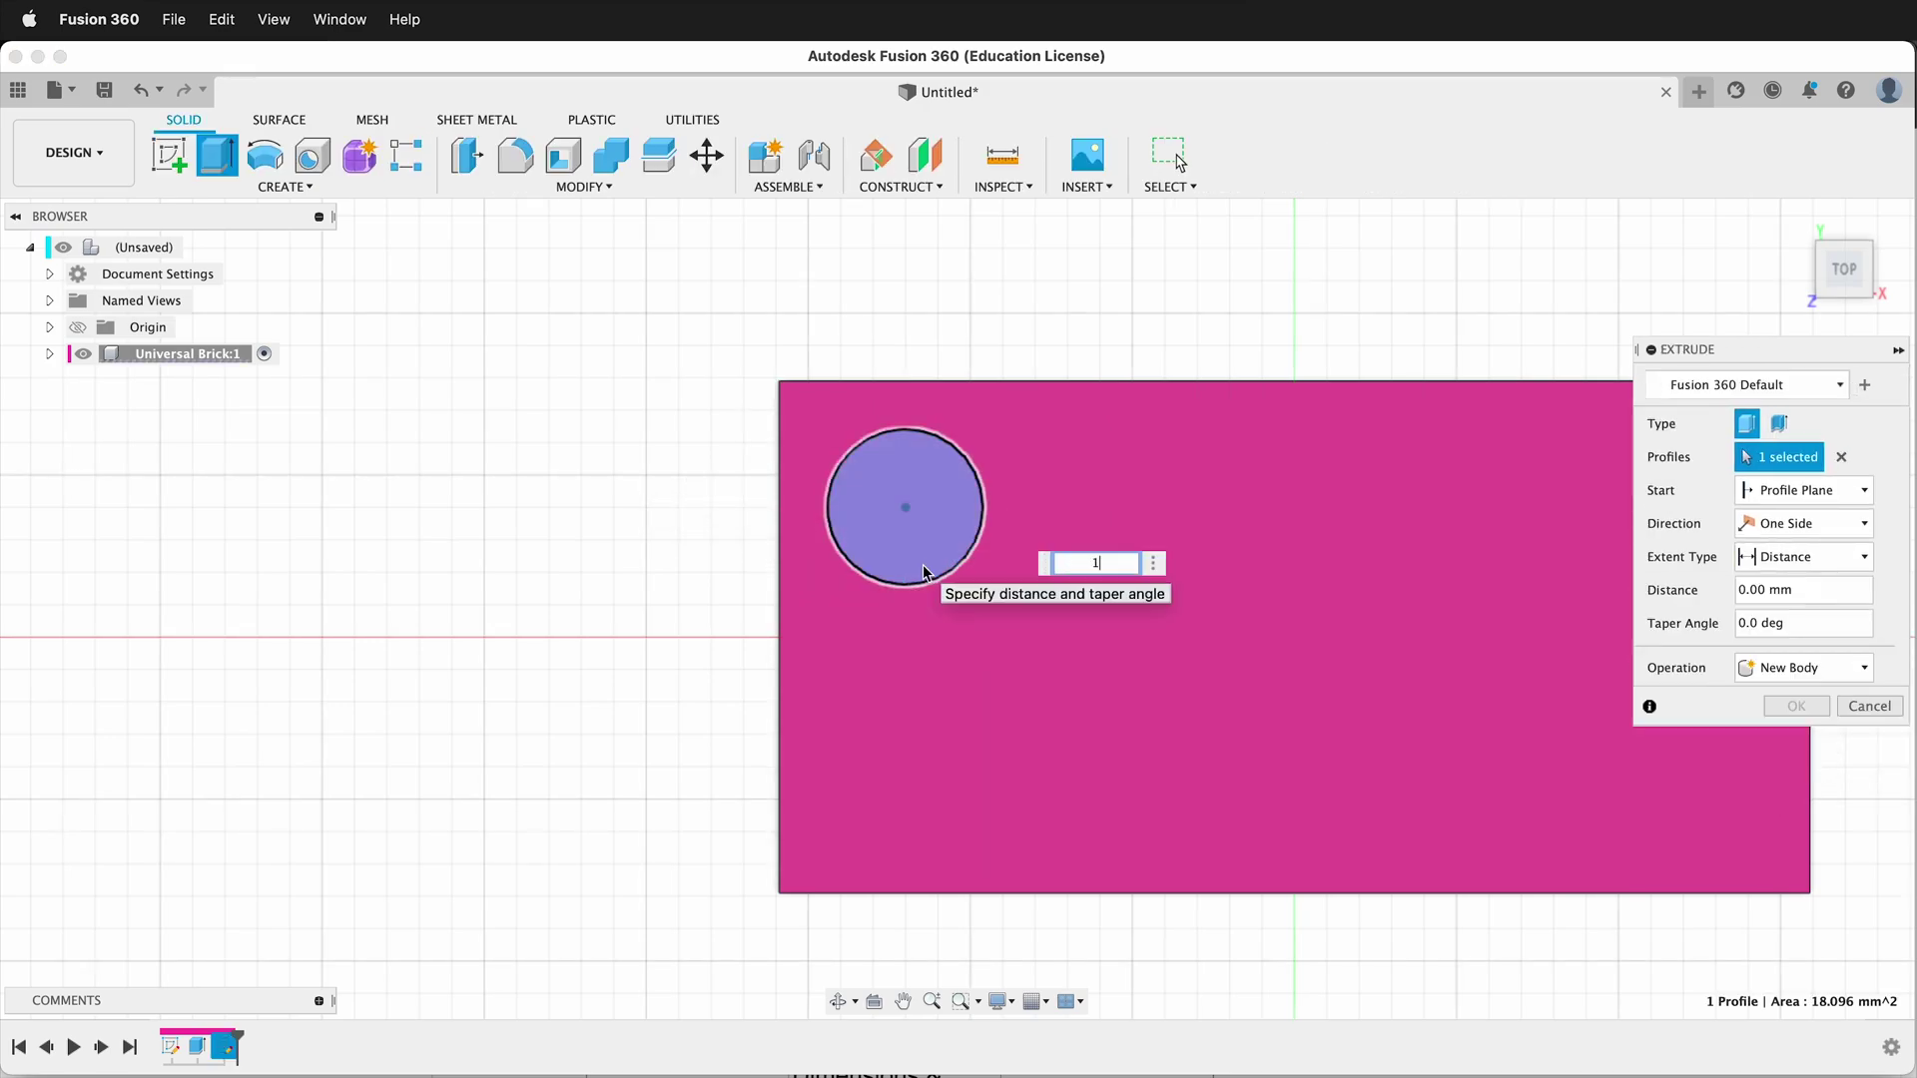
key("Return")
middle_click_drag(994, 603, 979, 533, "shift")
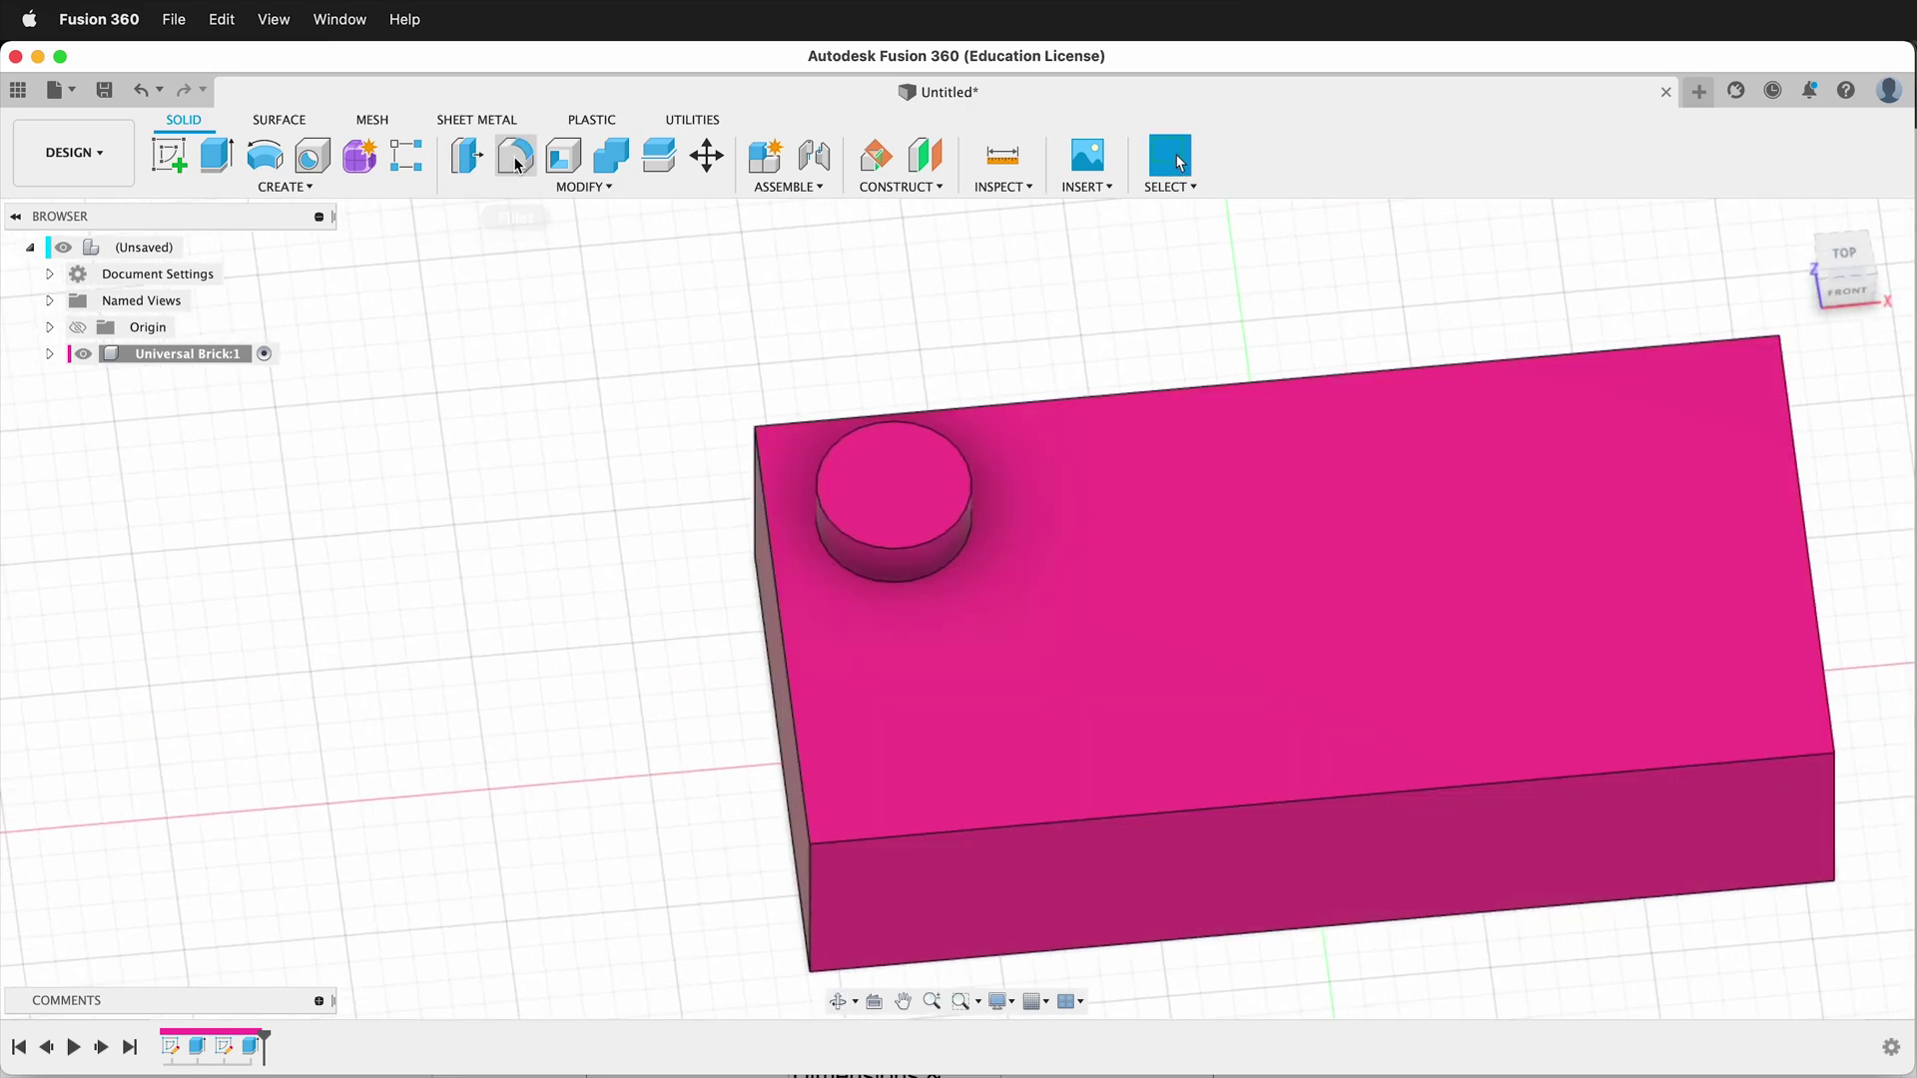
Step: Fillet the stud's top circular edge with a 0.5 mm radius
left_click(517, 163)
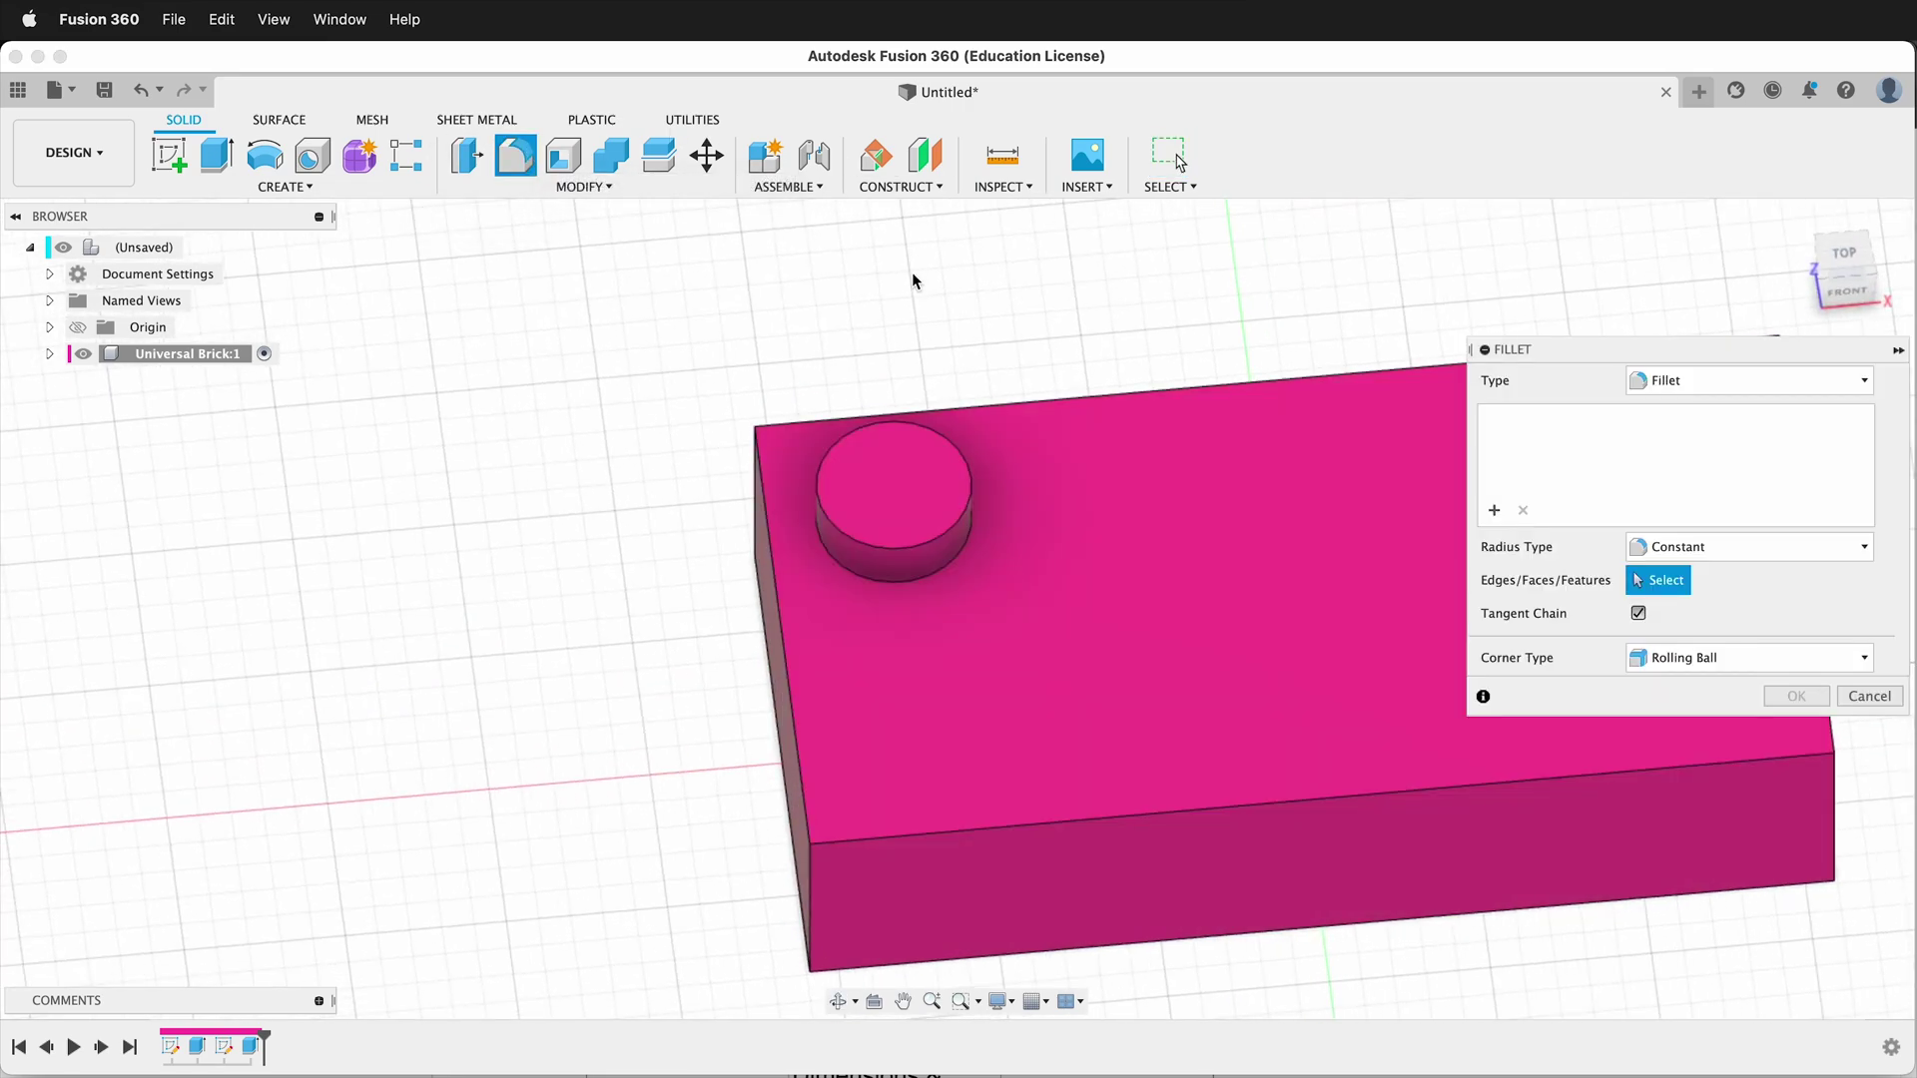
left_click(886, 553)
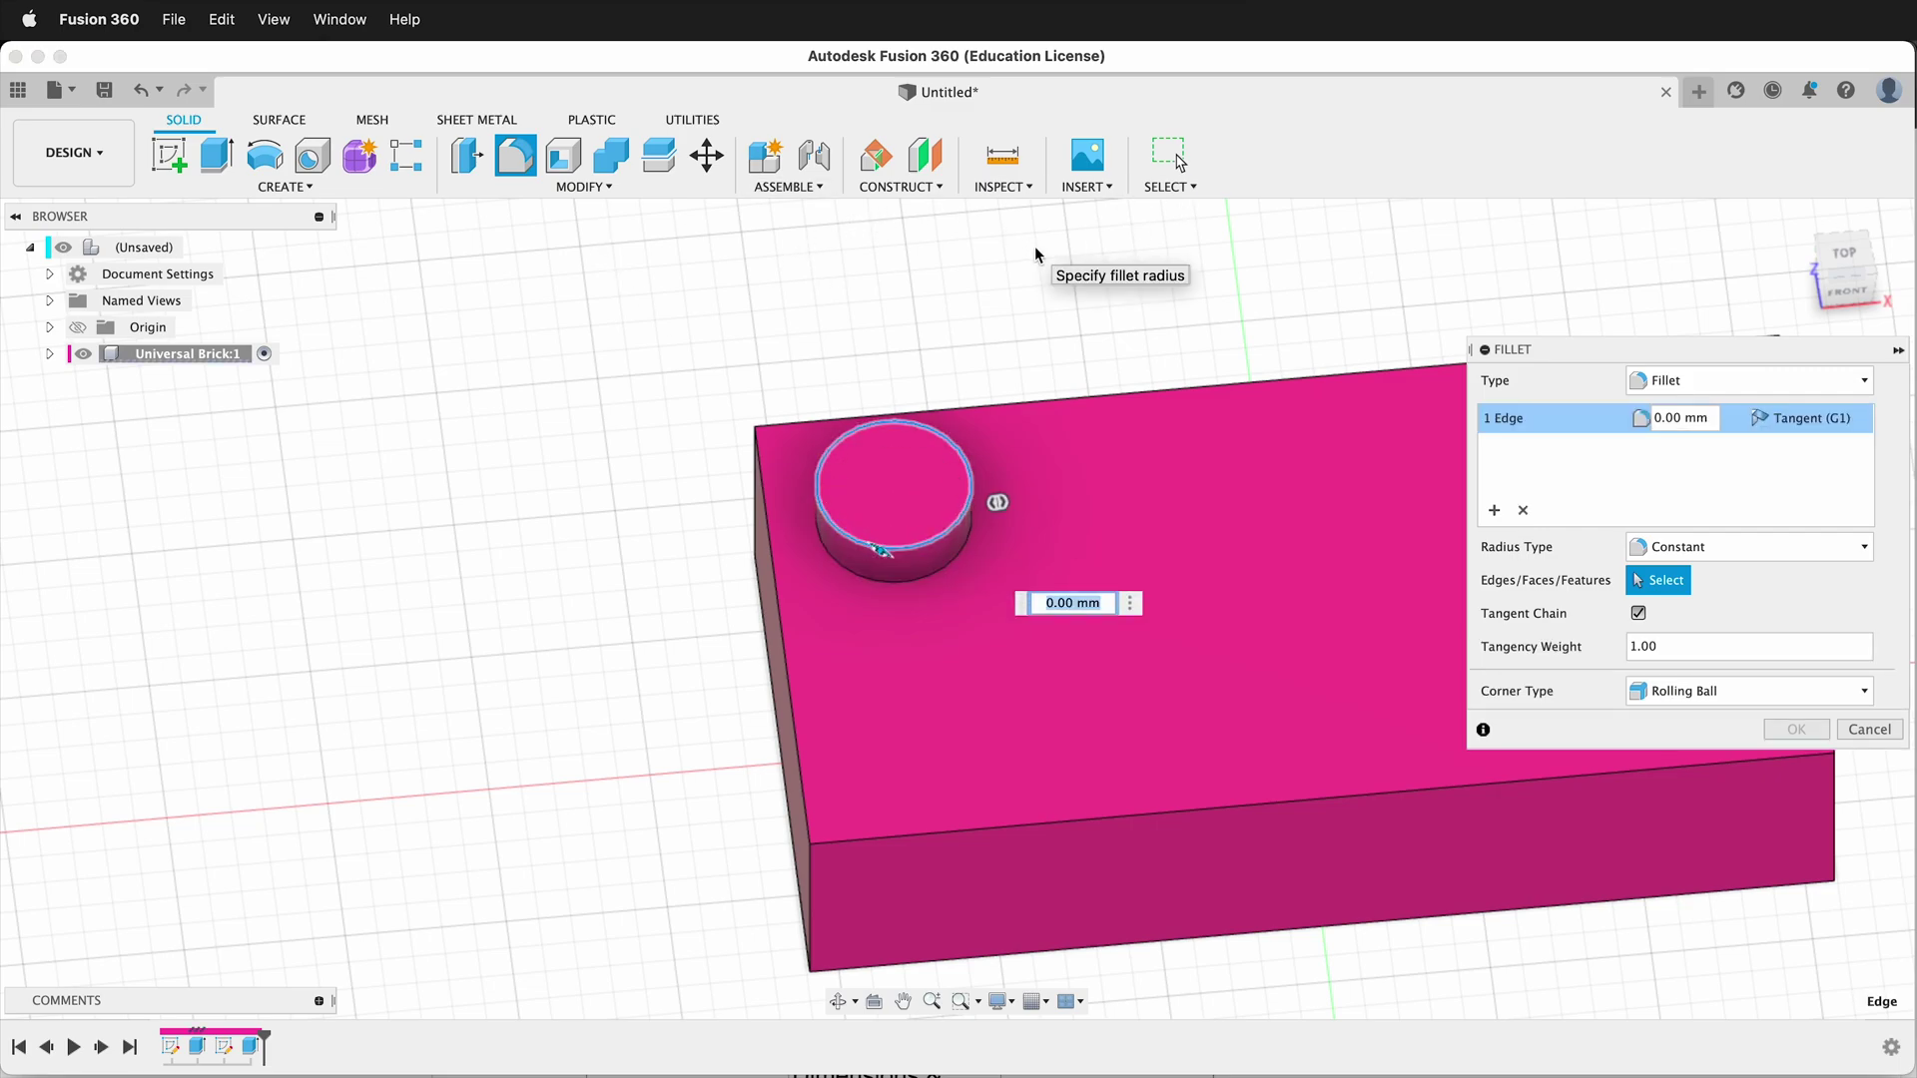
type("0.5")
left_click(1793, 729)
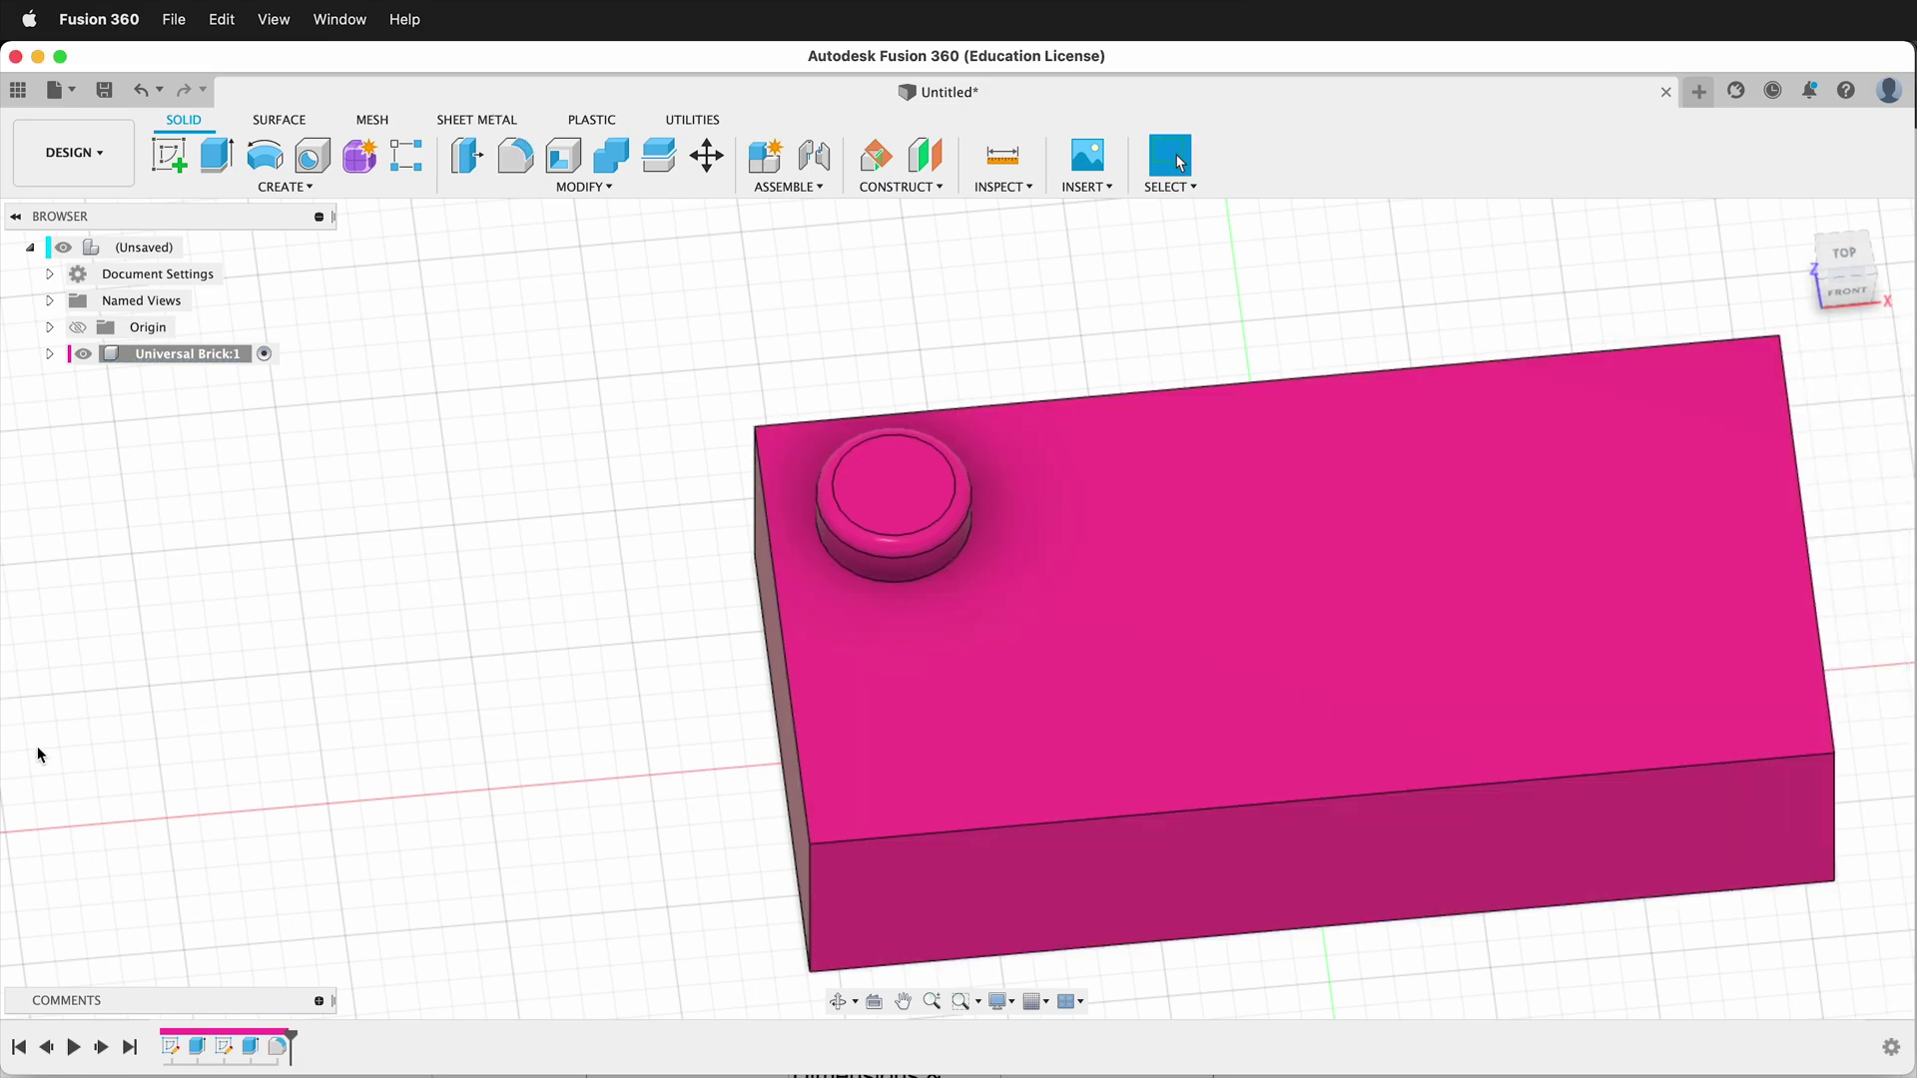
Step: Set up a rectangular pattern of the stud's extrude and fillet features along the top face's long and short edges
left_click(405, 158)
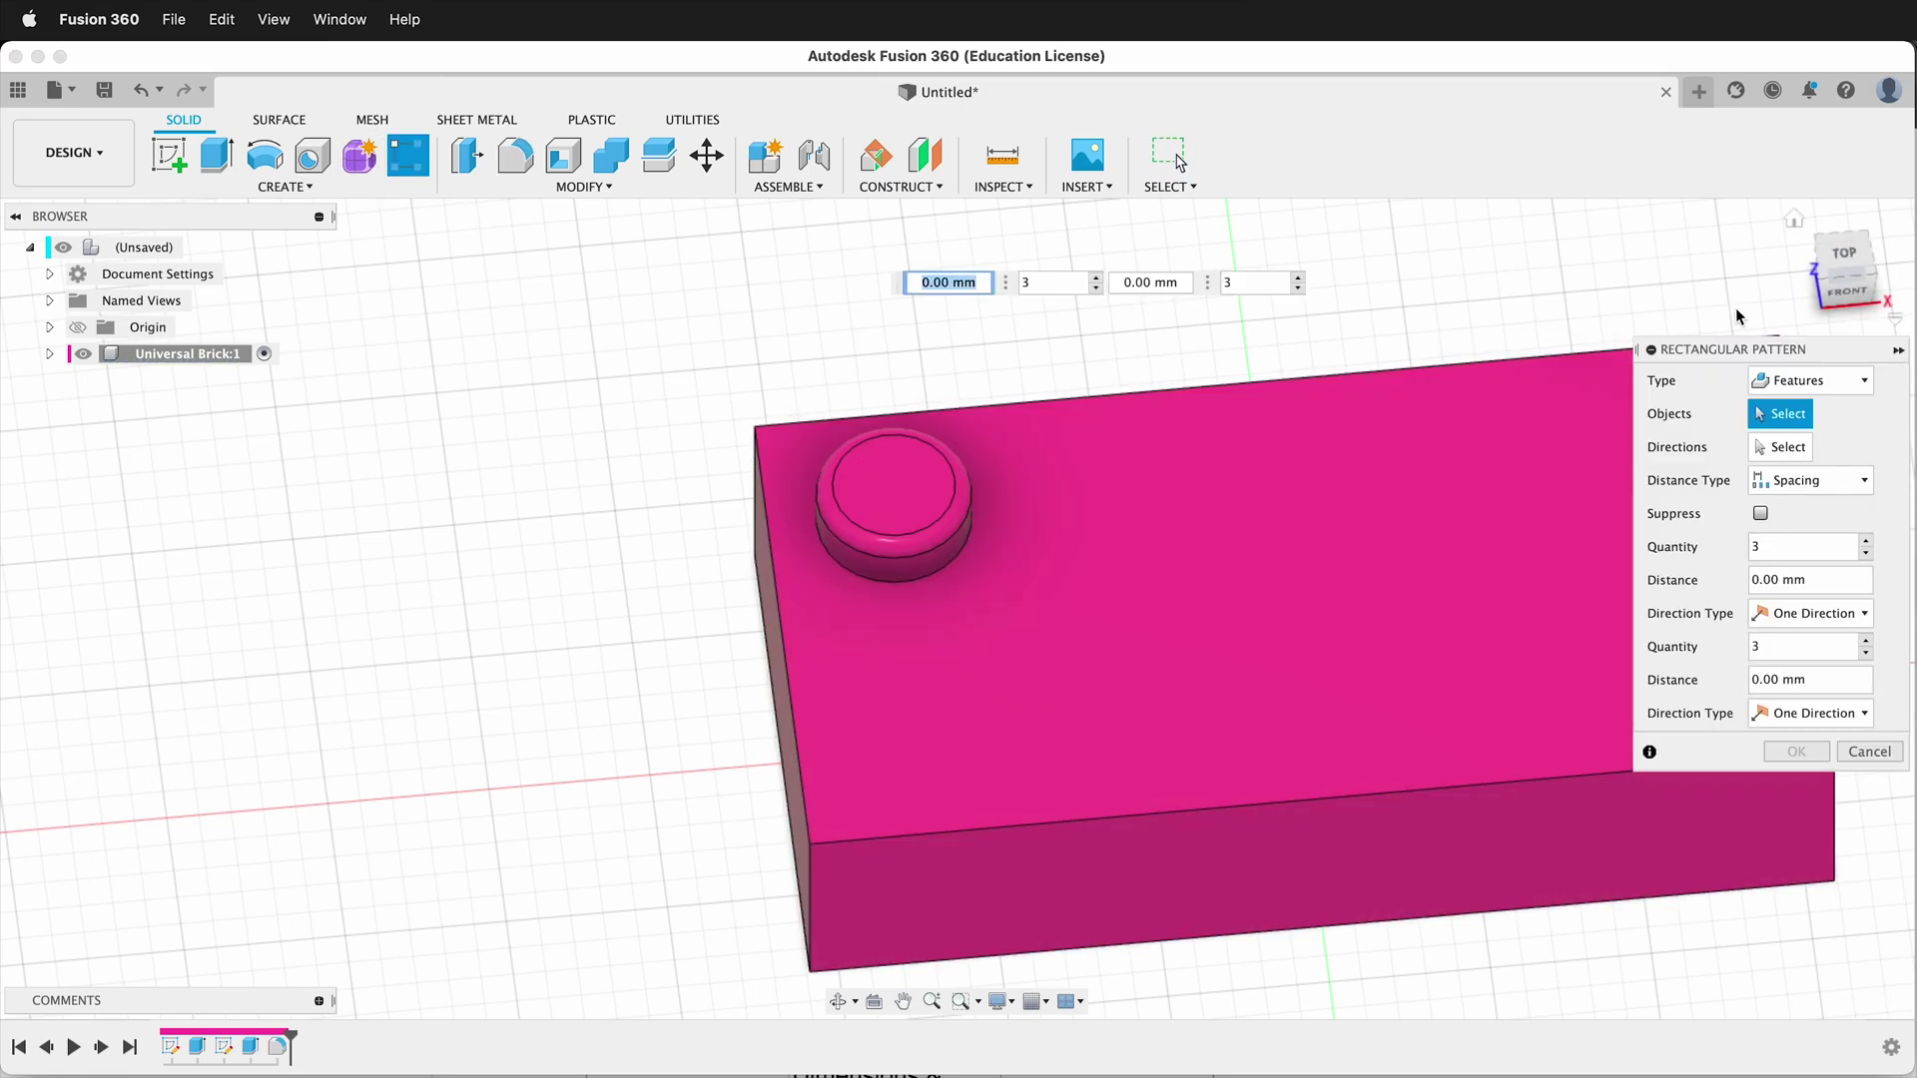
left_click(1803, 382)
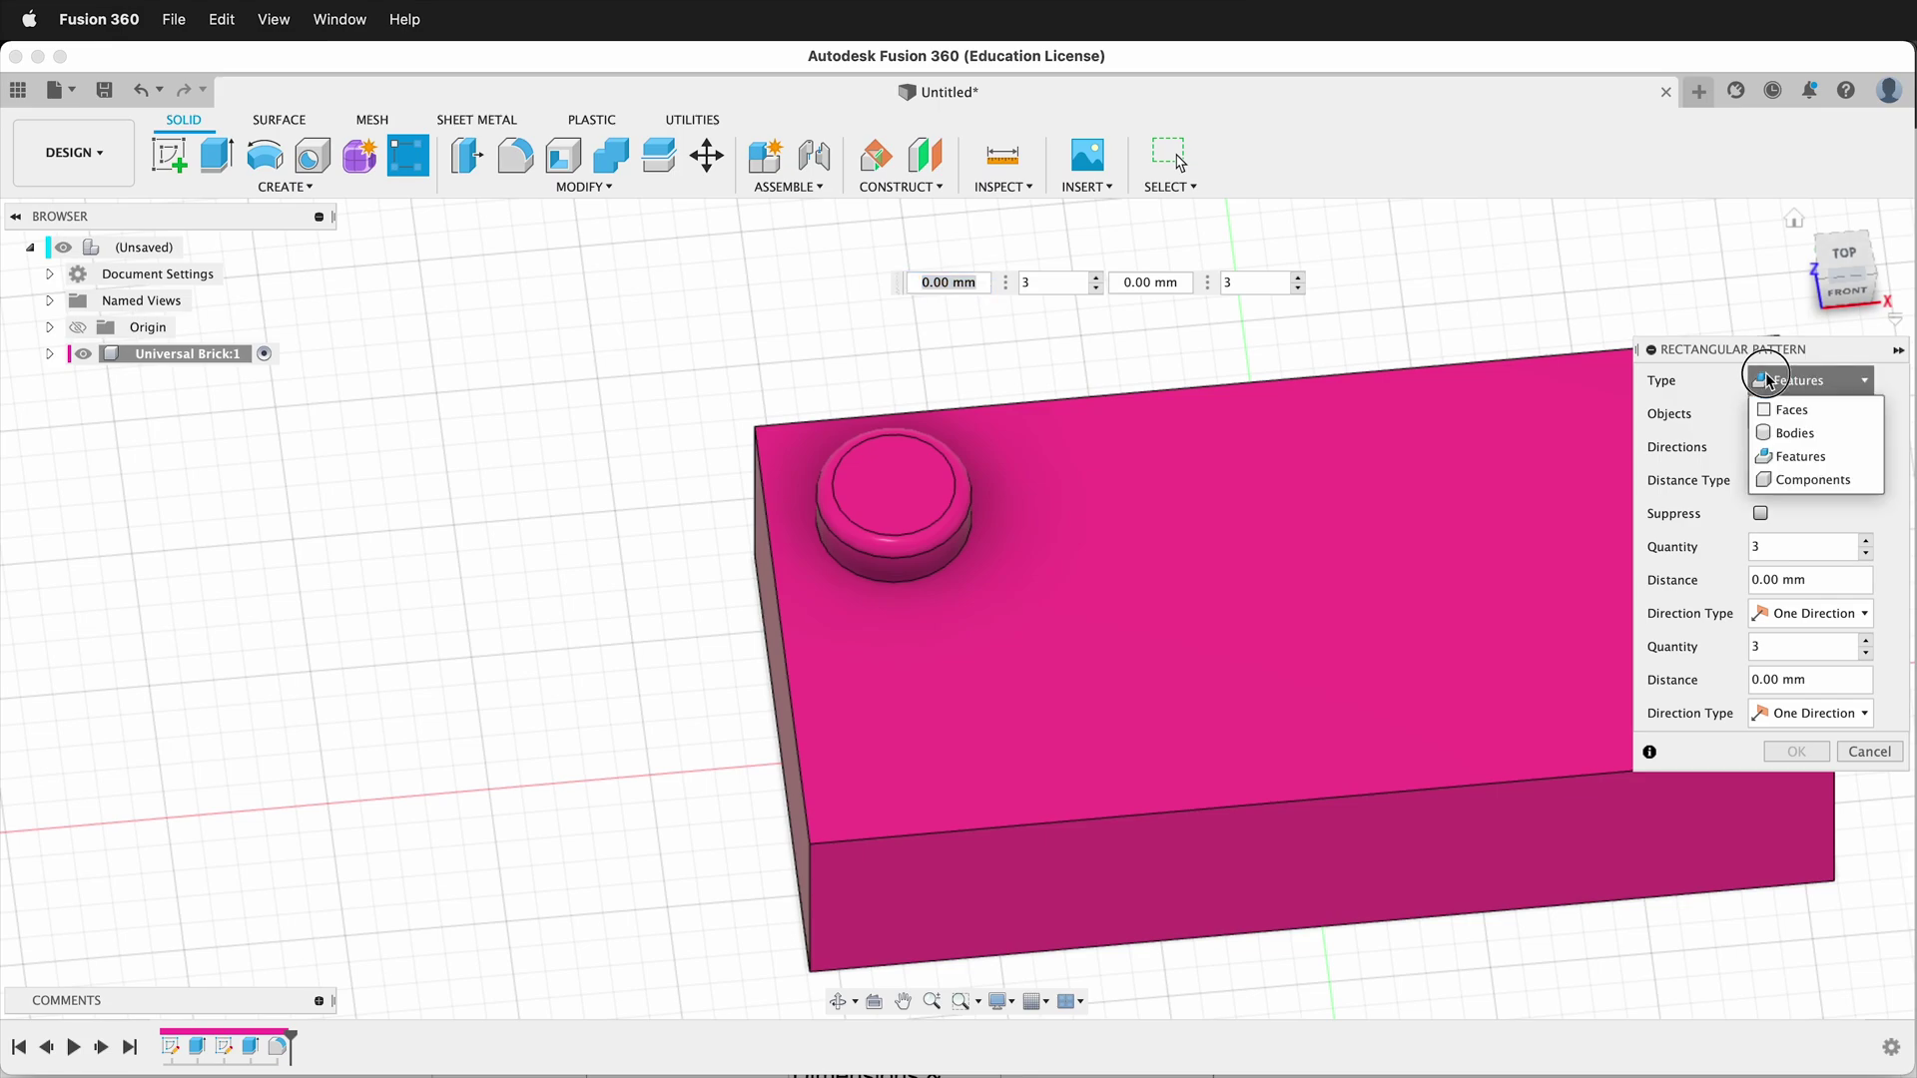
left_click(1800, 456)
left_click(251, 1049)
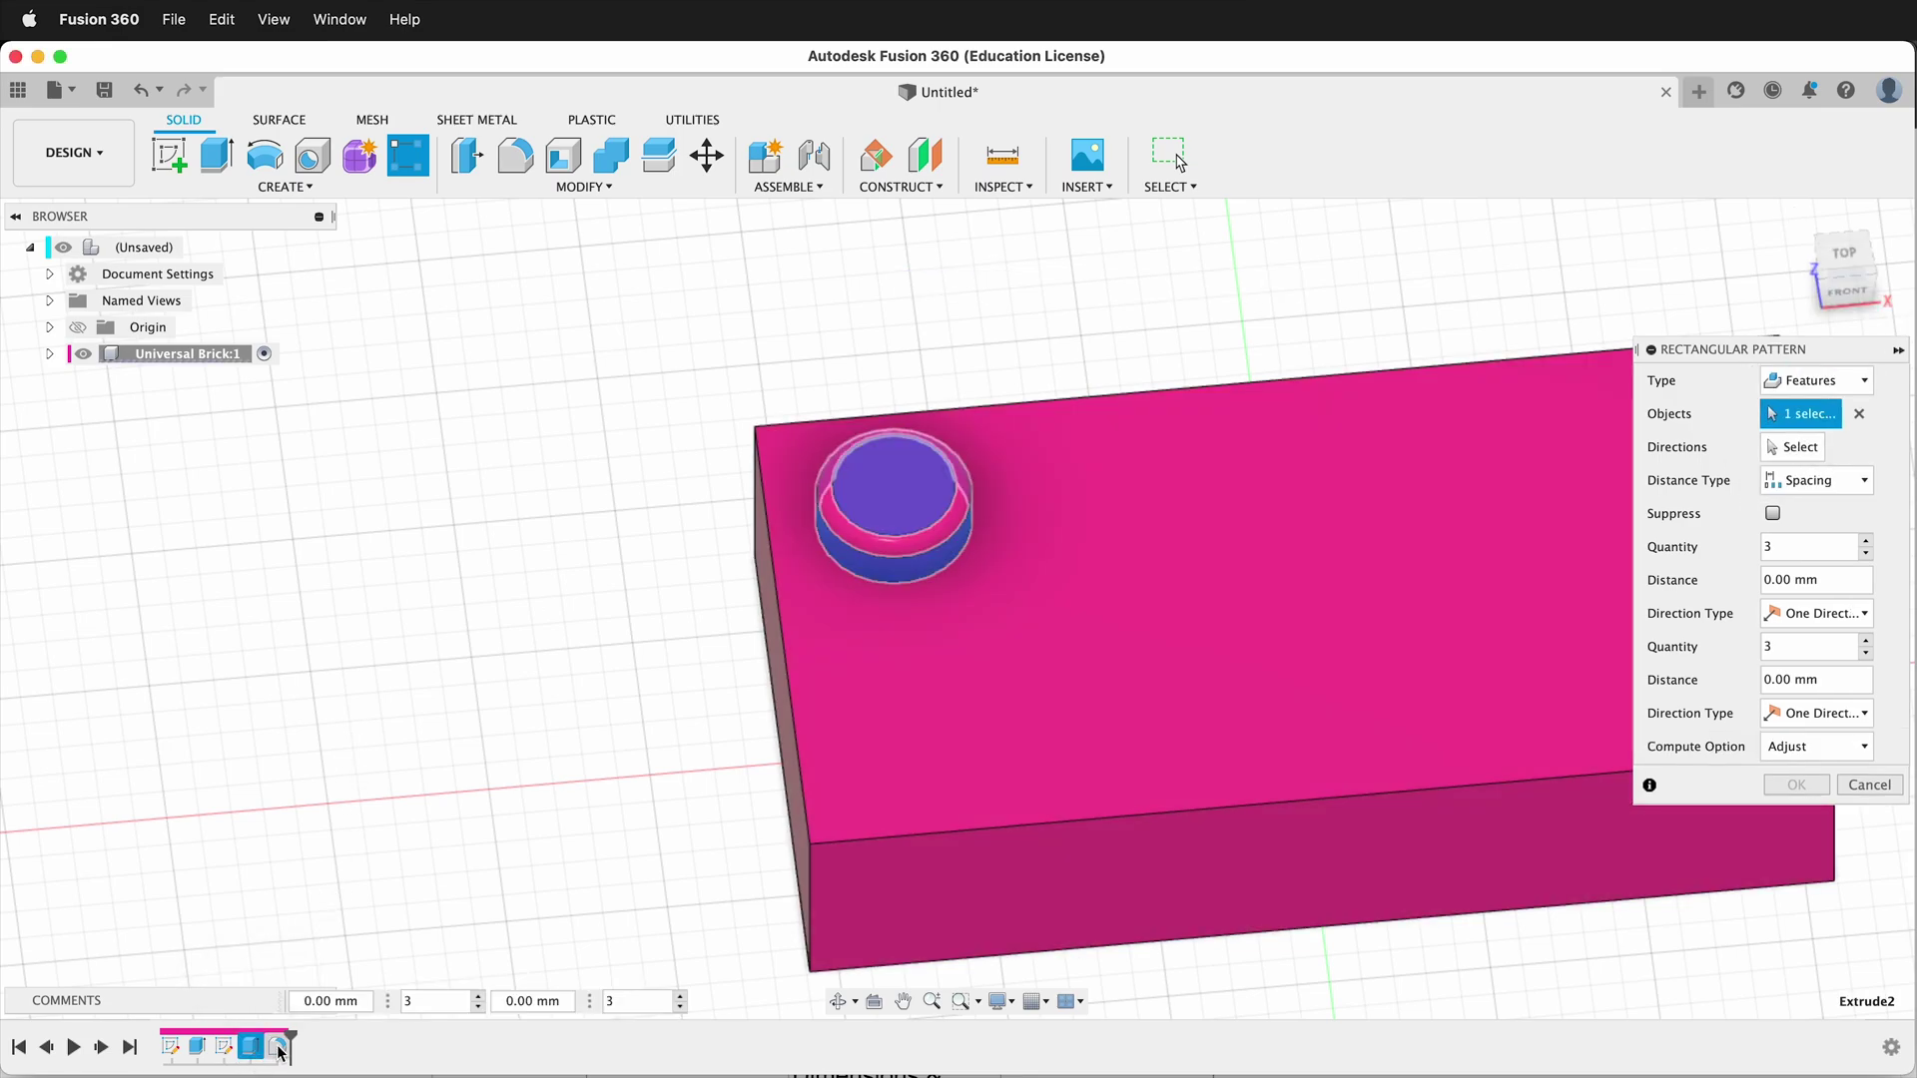
left_click(270, 1045)
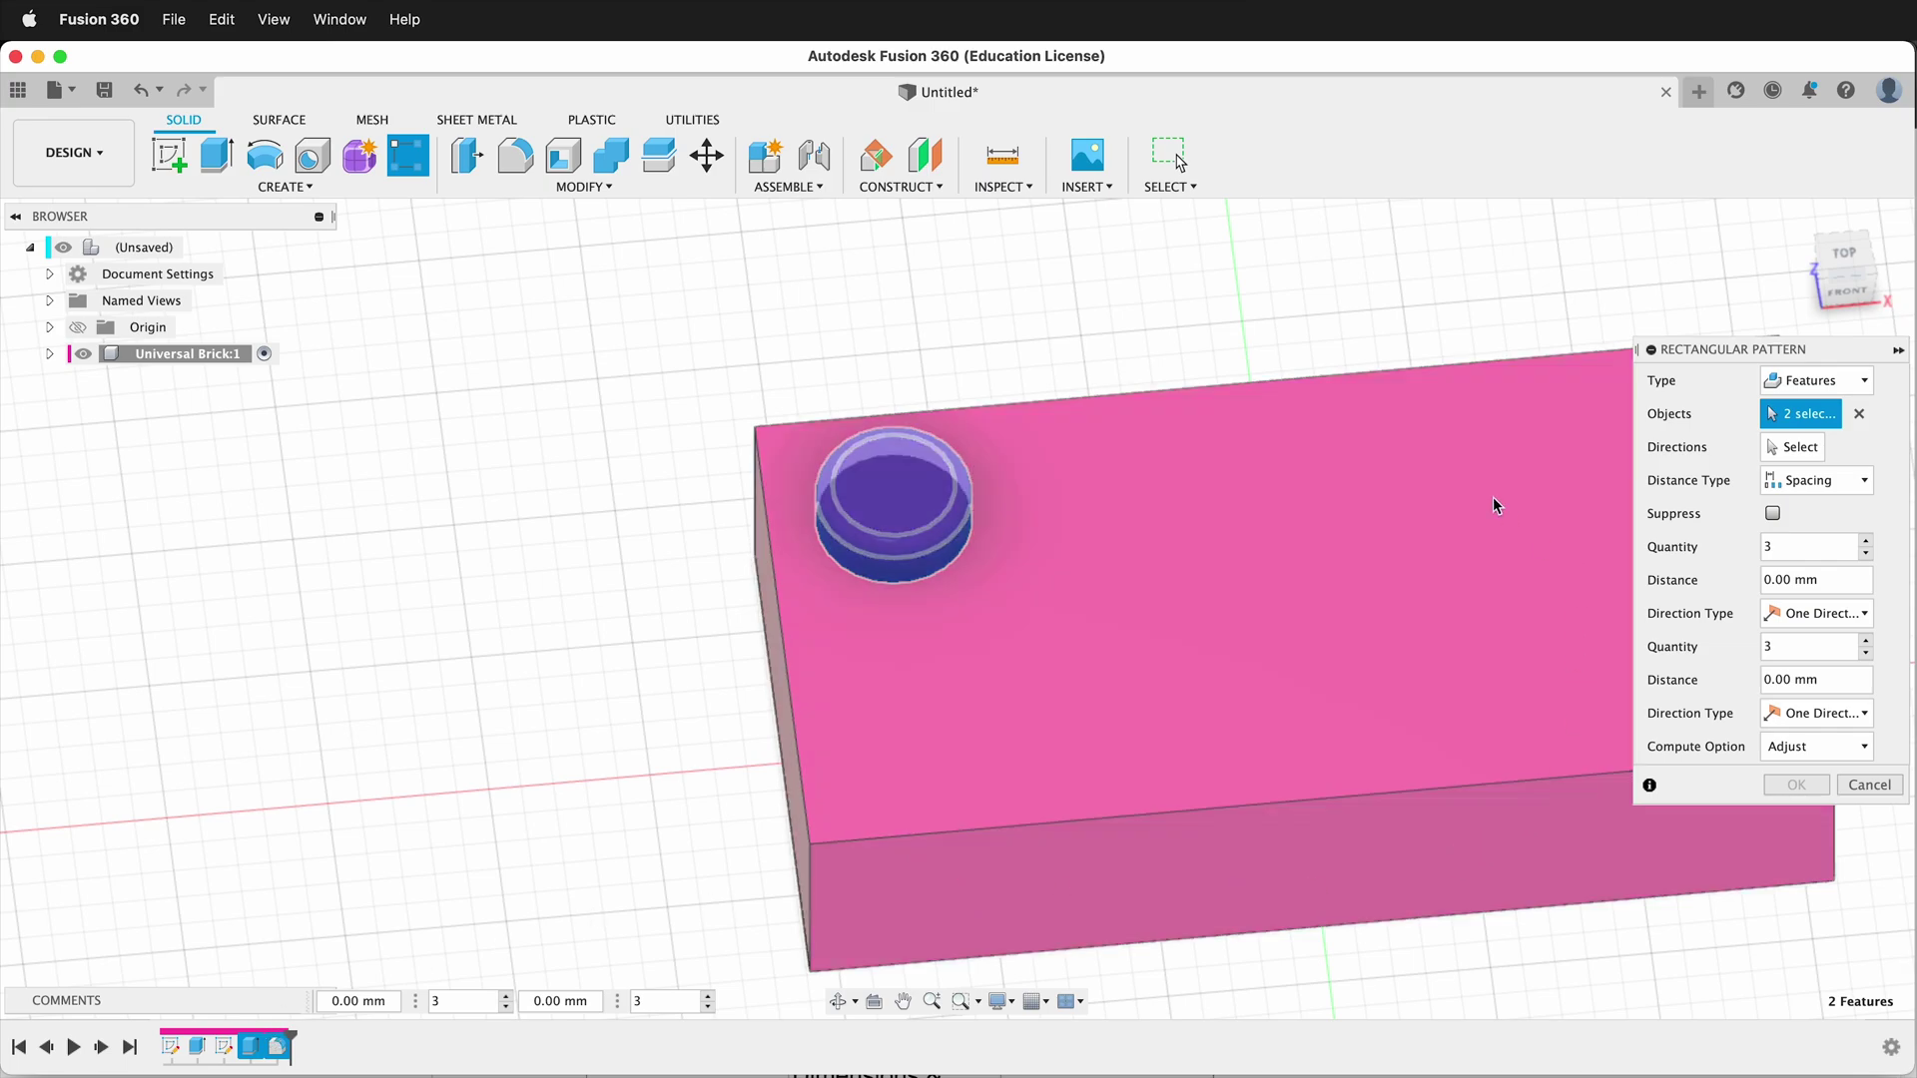
left_click(1781, 451)
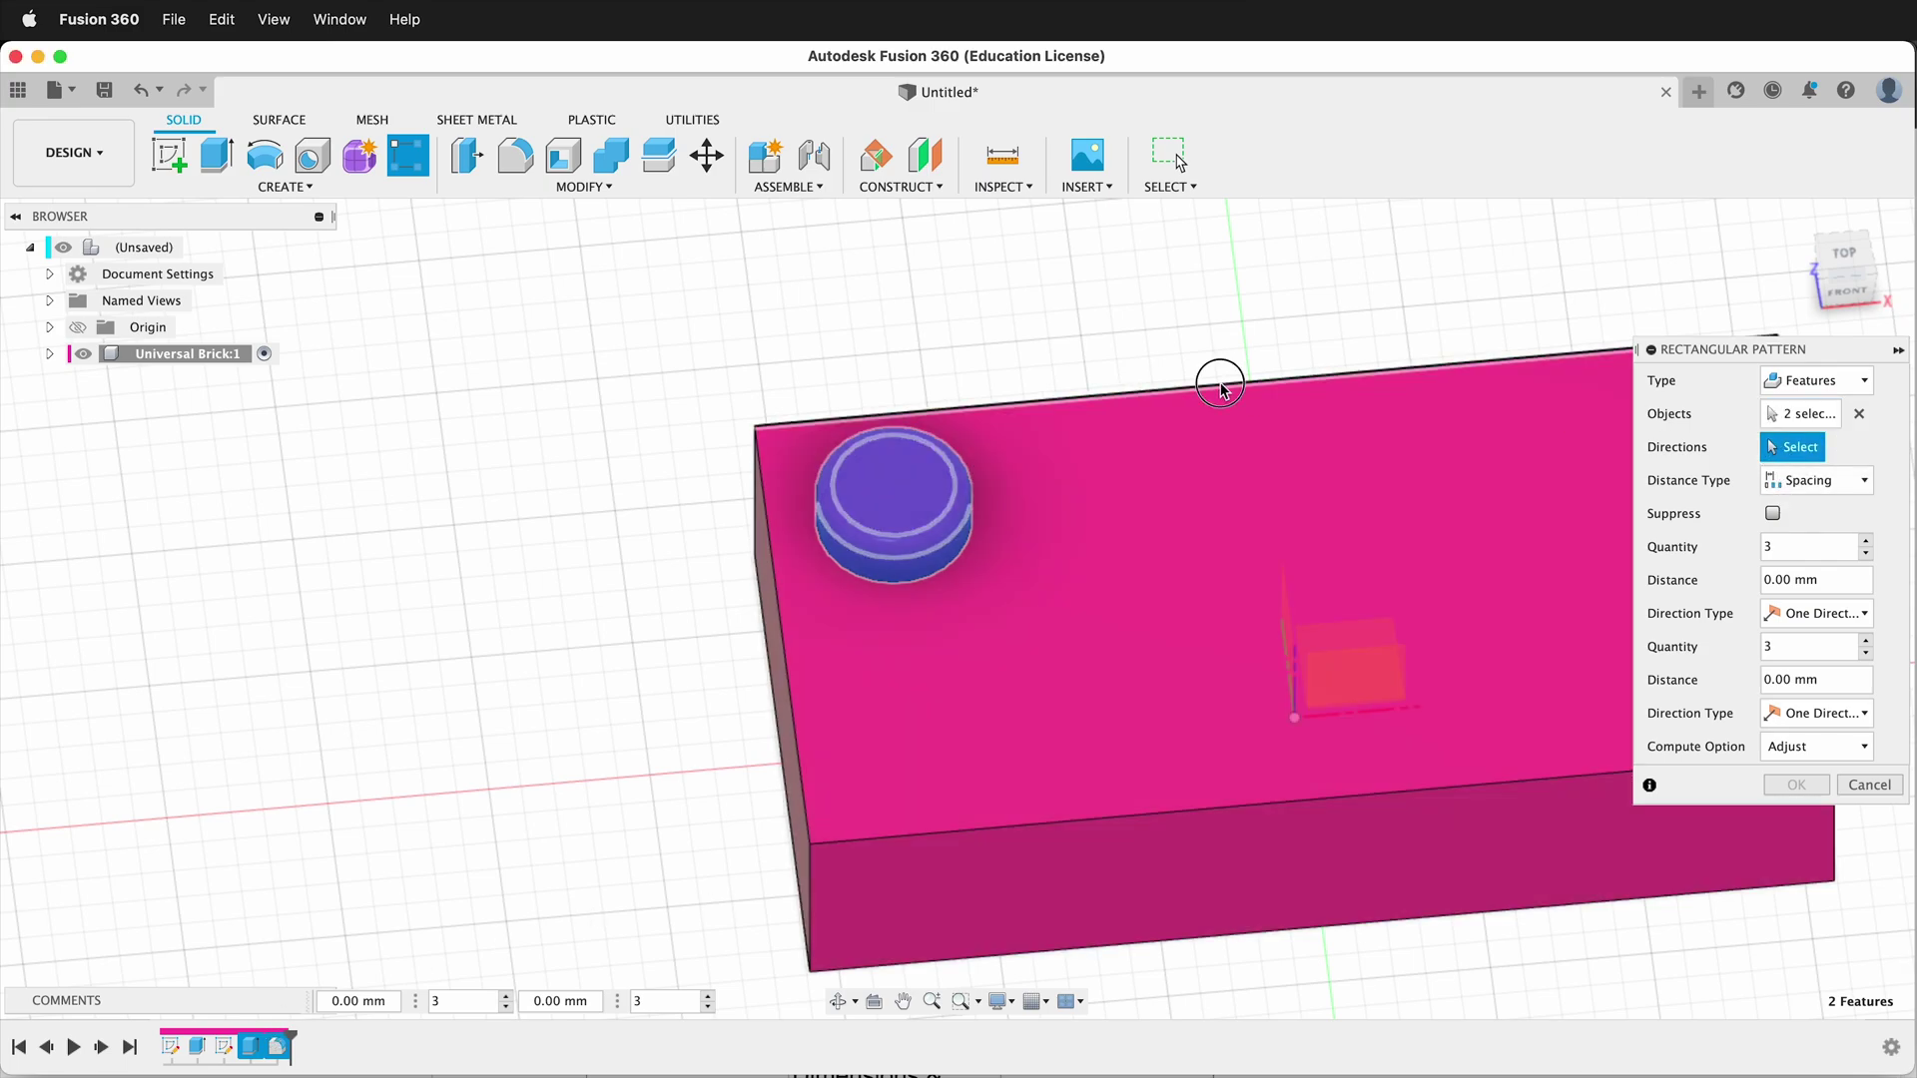
left_click(1221, 389)
left_click(787, 595)
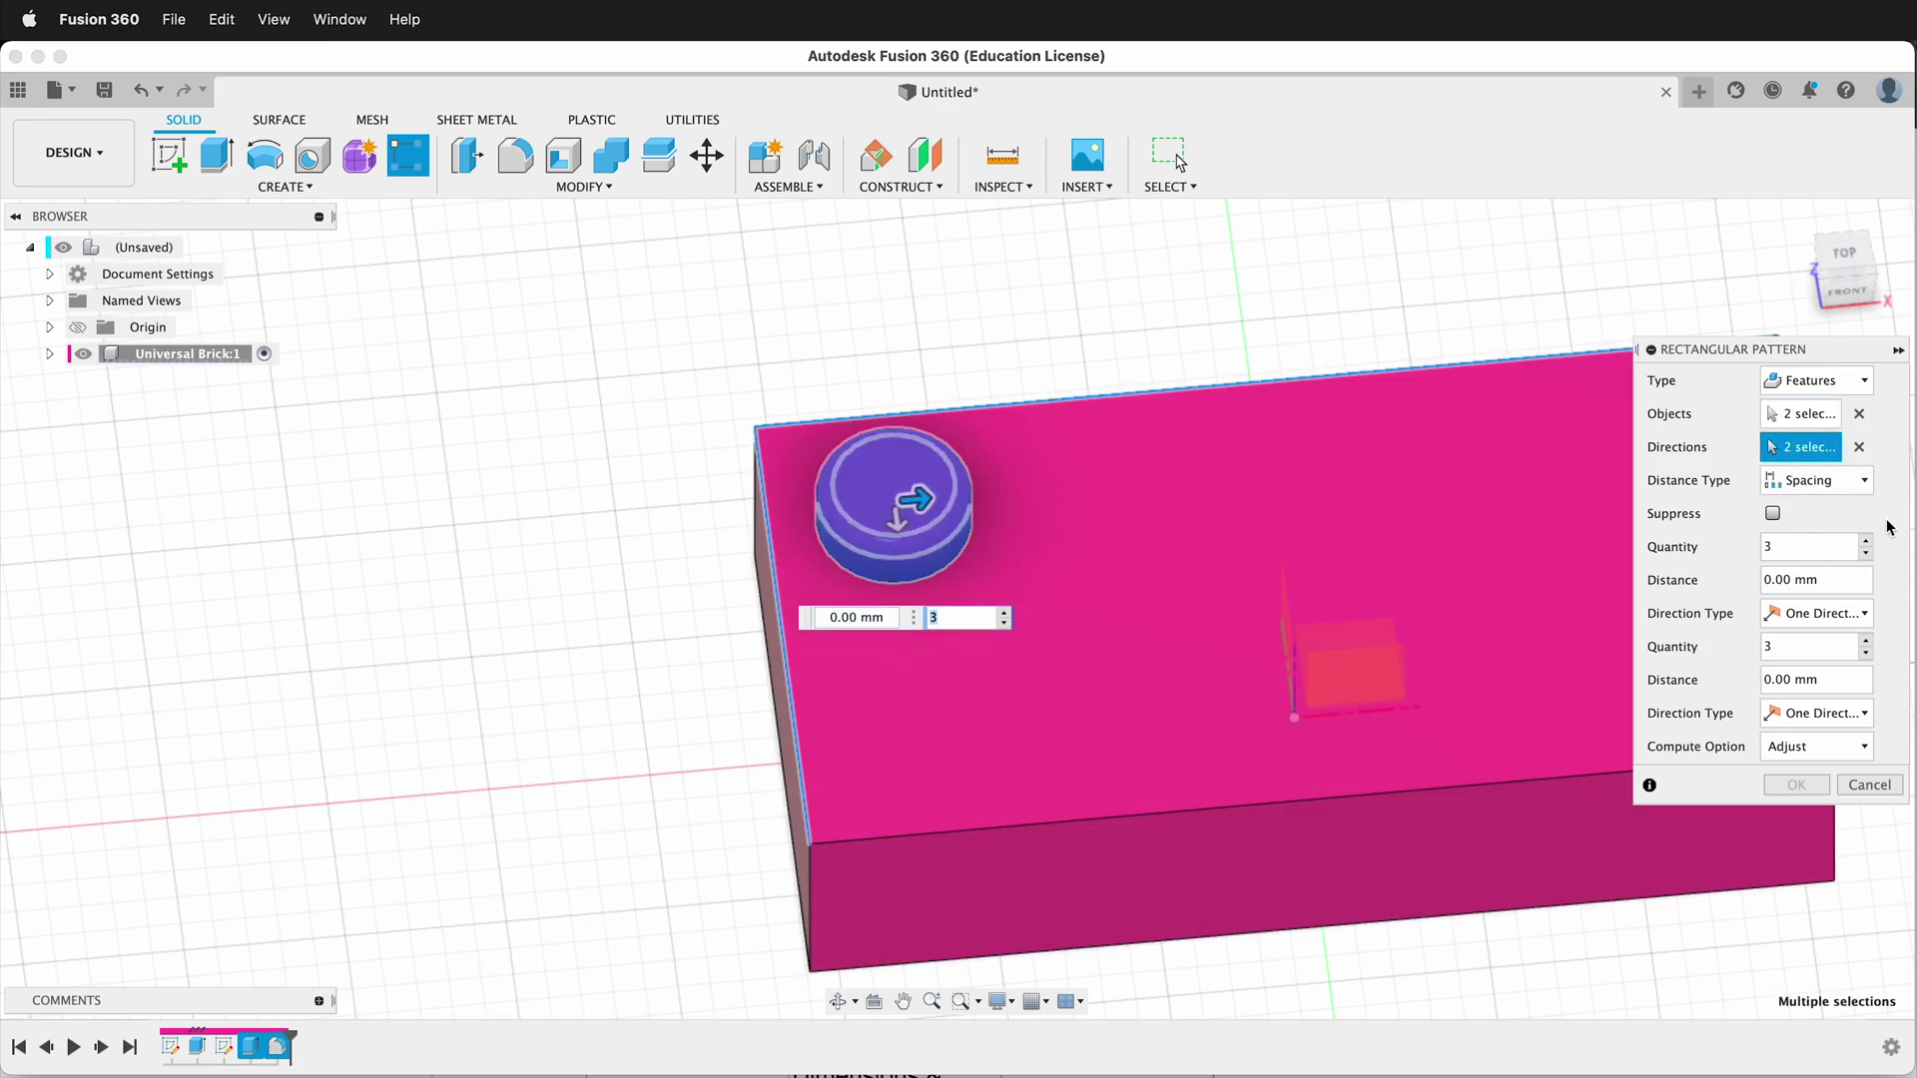
Step: Set the pattern's first direction, along the long edge, to a quantity of length with 8 mm spacing
type("le")
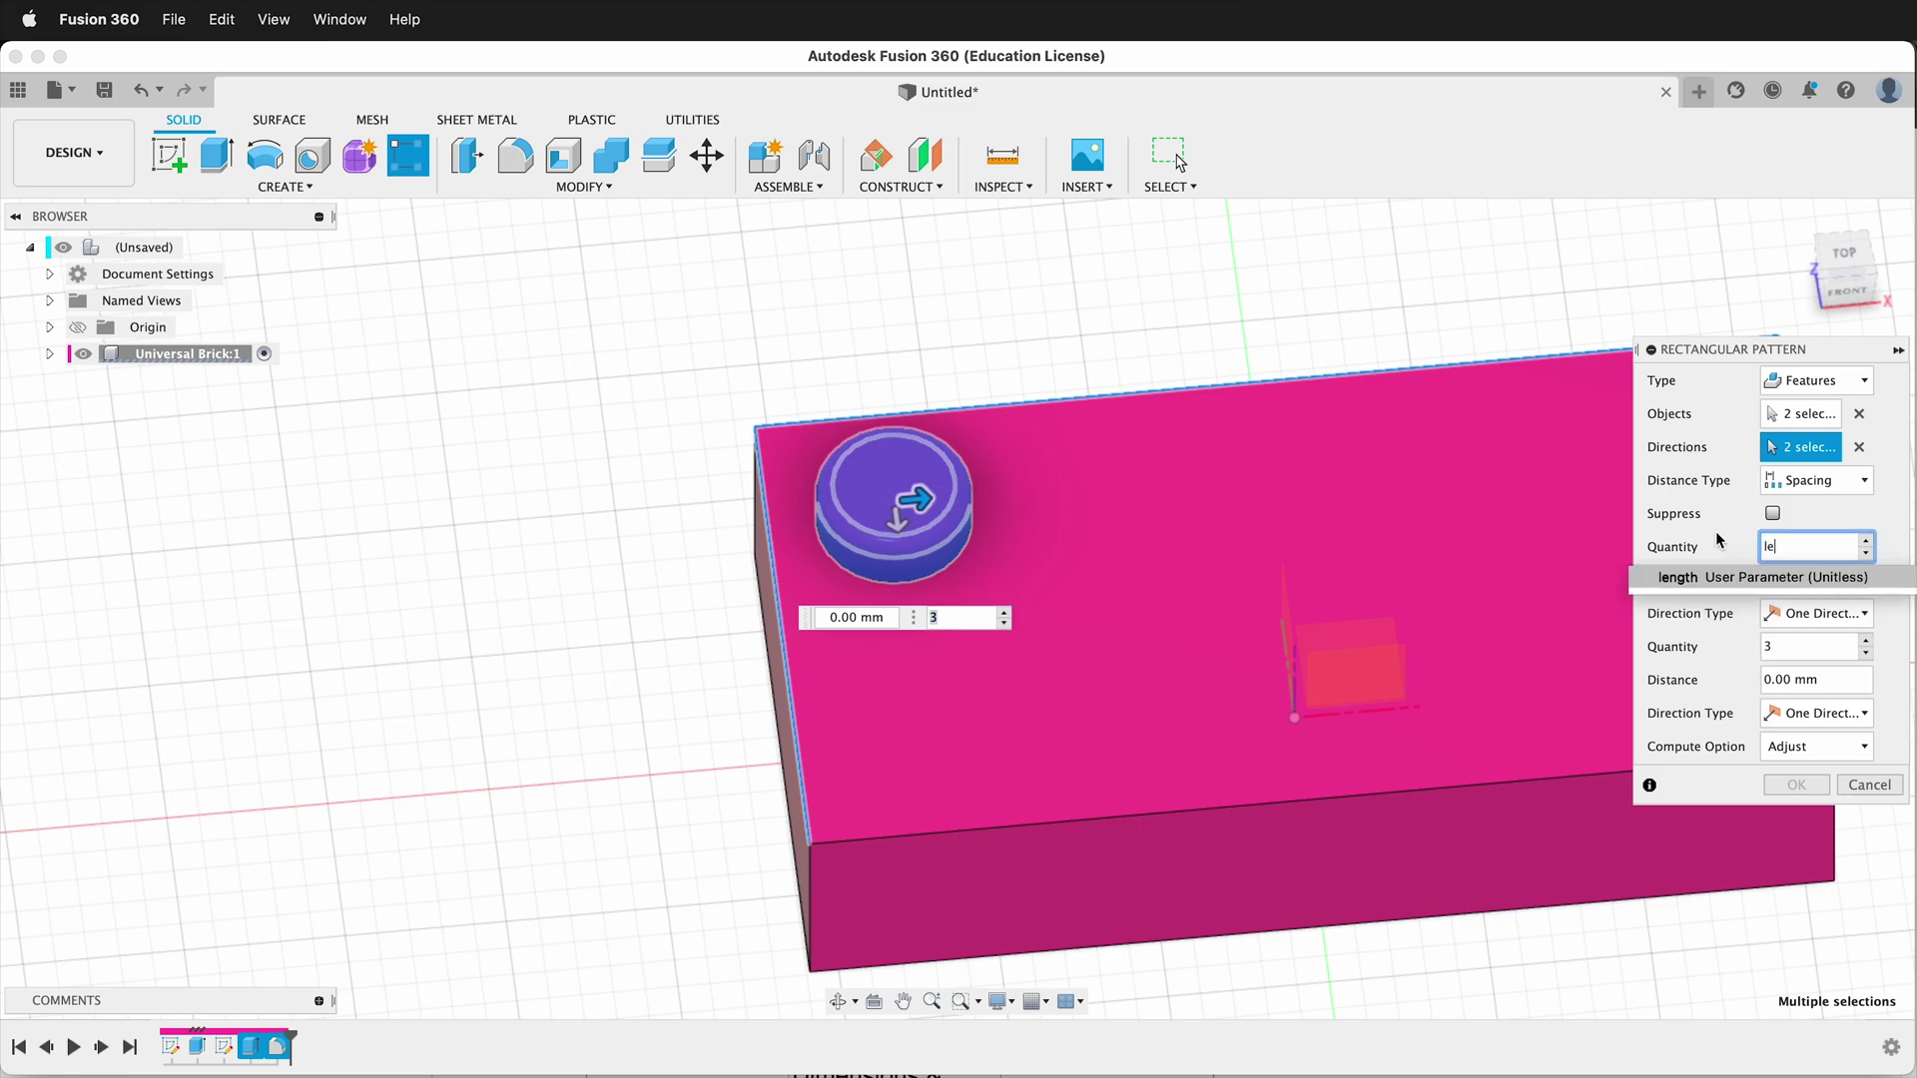
type("n")
key("Return")
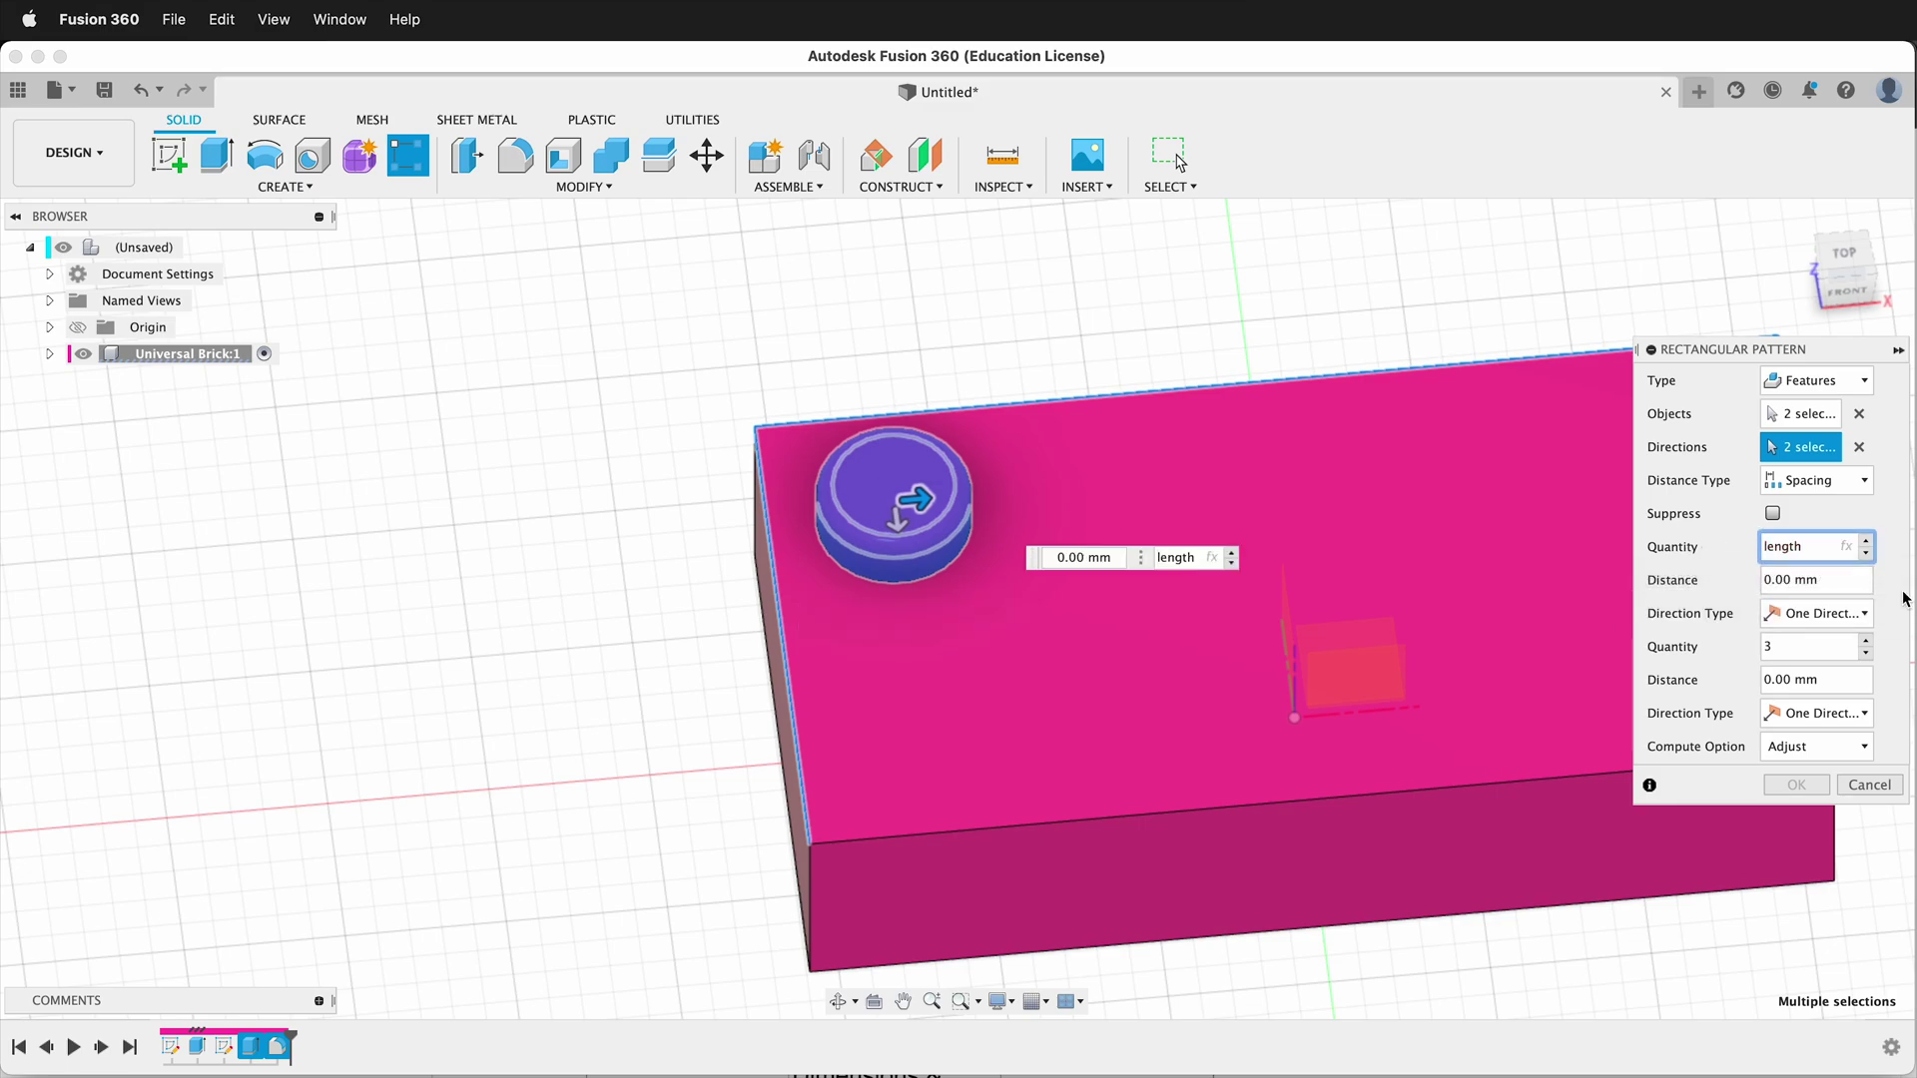
key("Tab")
left_click(1700, 582)
type("8")
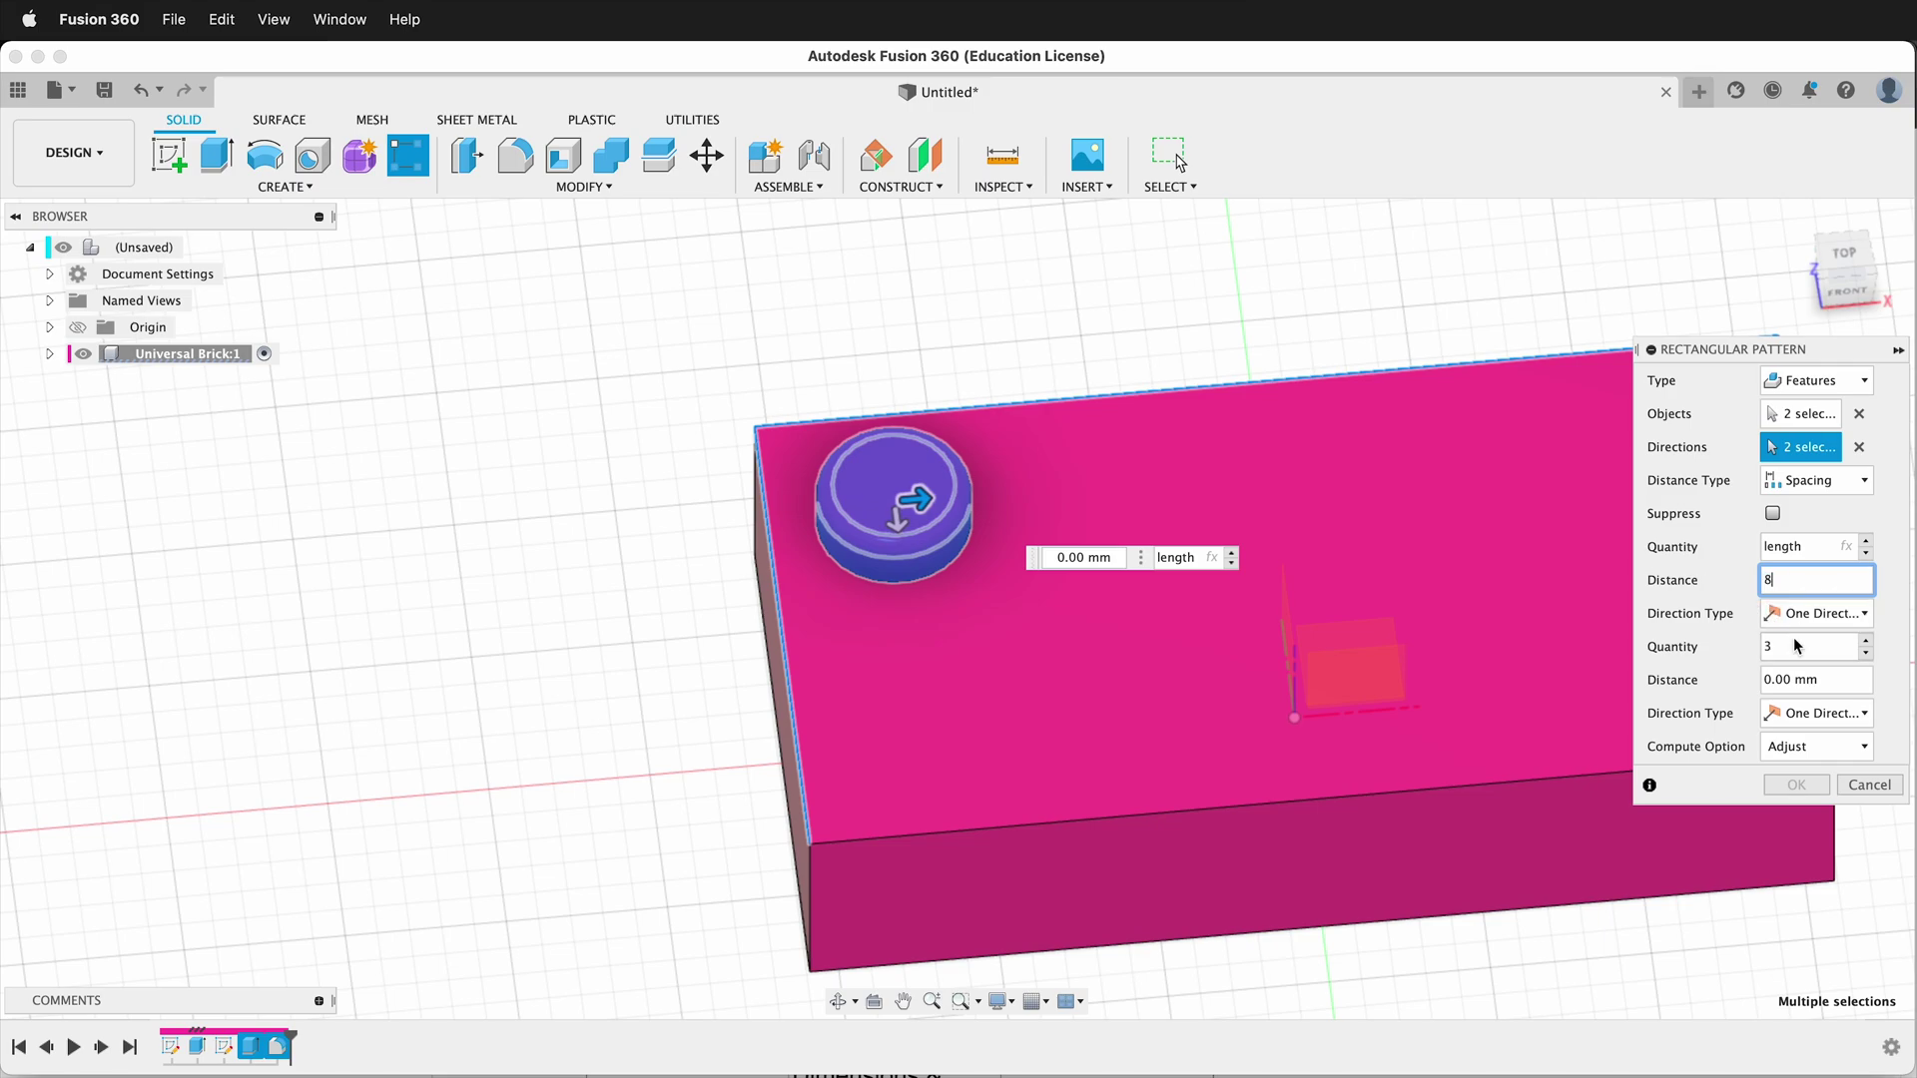
Step: Set the pattern's second direction to a quantity of width with 8 mm spacing and complete the stud pattern
left_click(1815, 682)
type("8")
left_click(1773, 647)
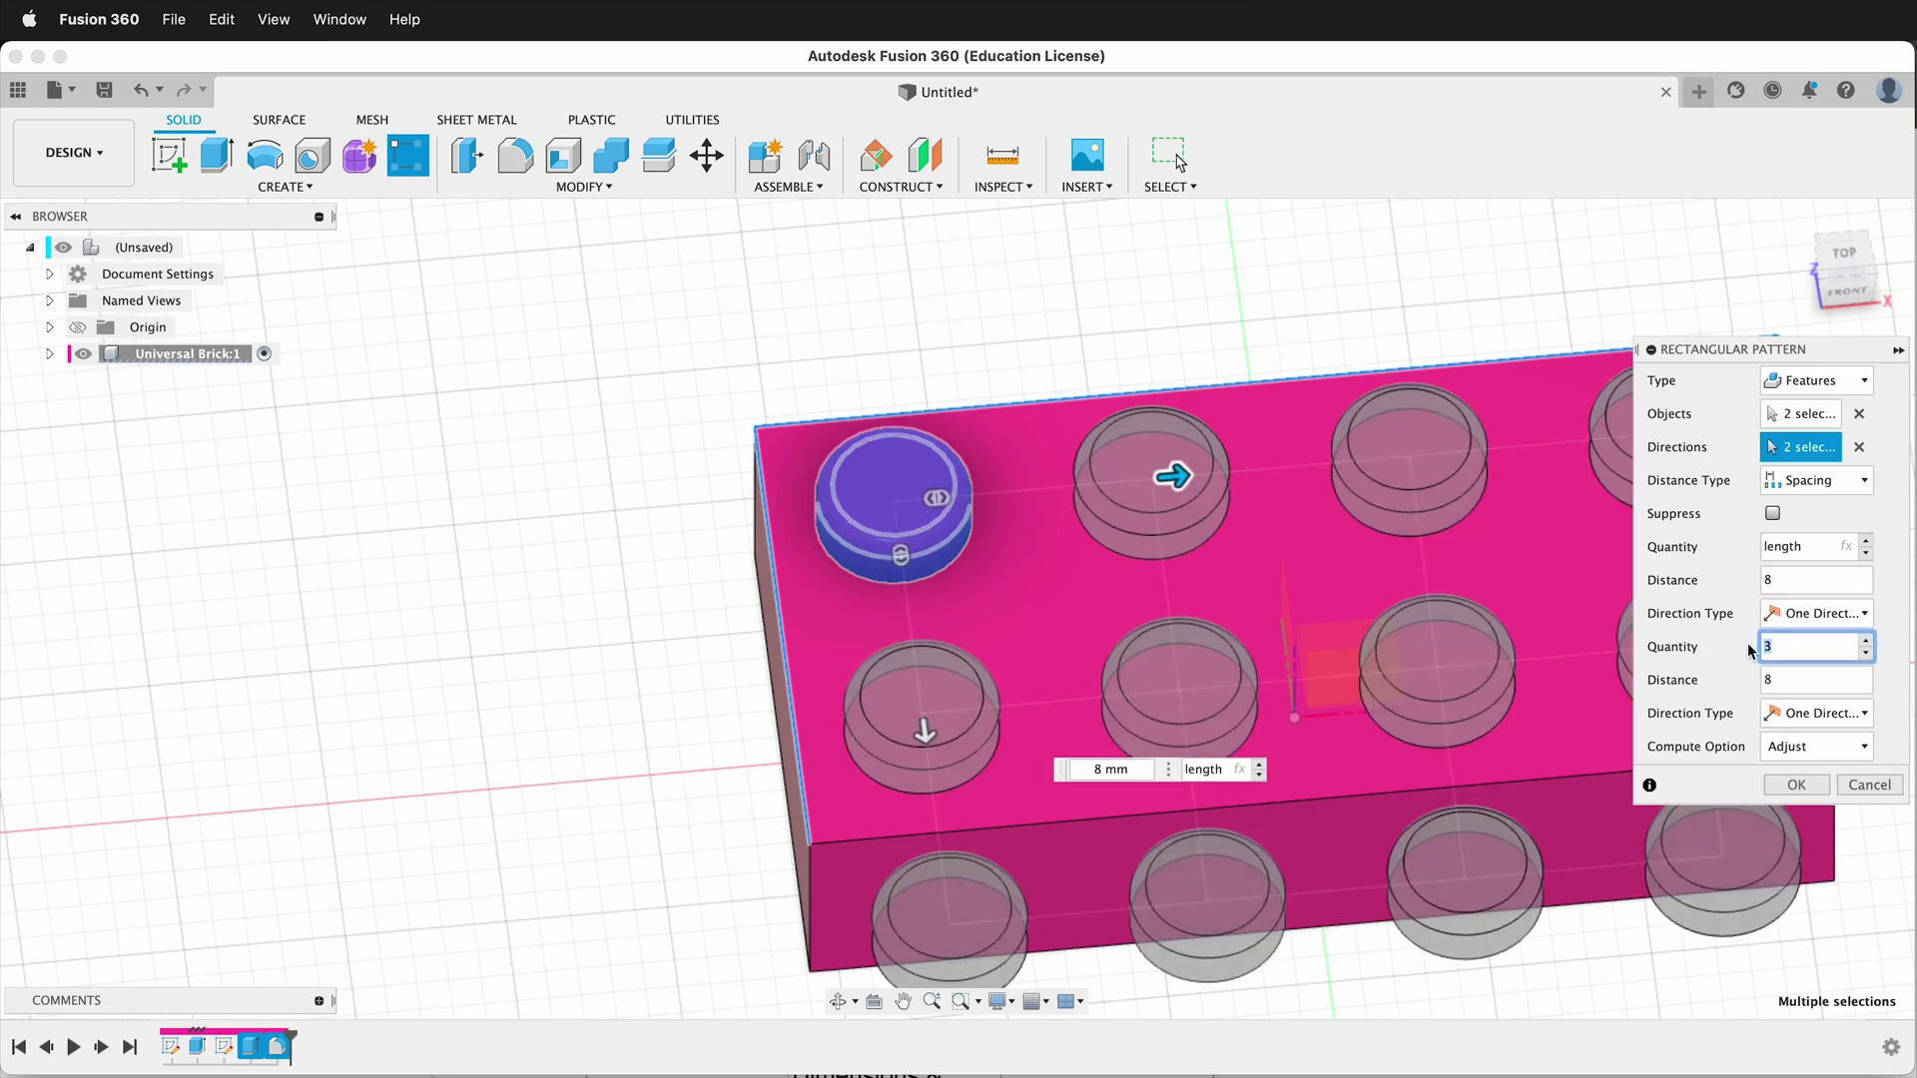
type("wi")
key("Return")
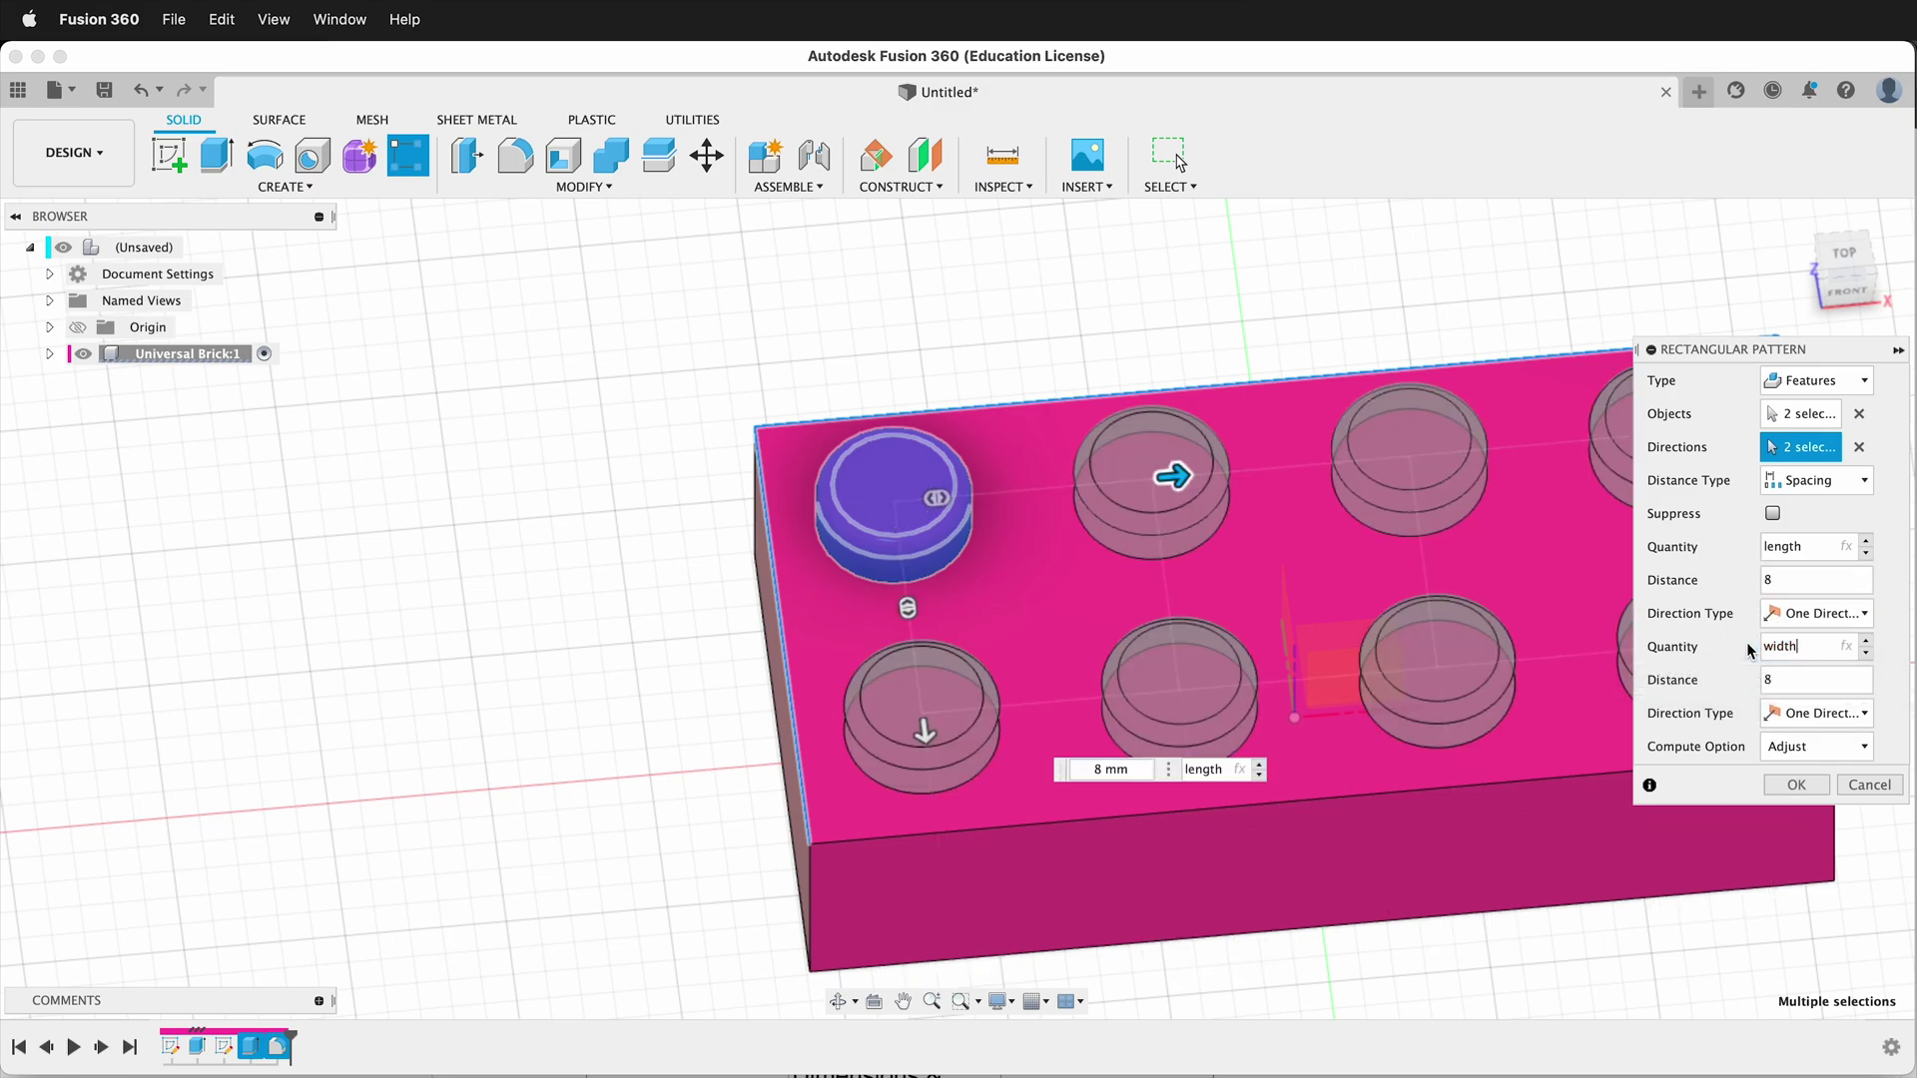
key("Return")
middle_click_drag(1498, 877, 1292, 675)
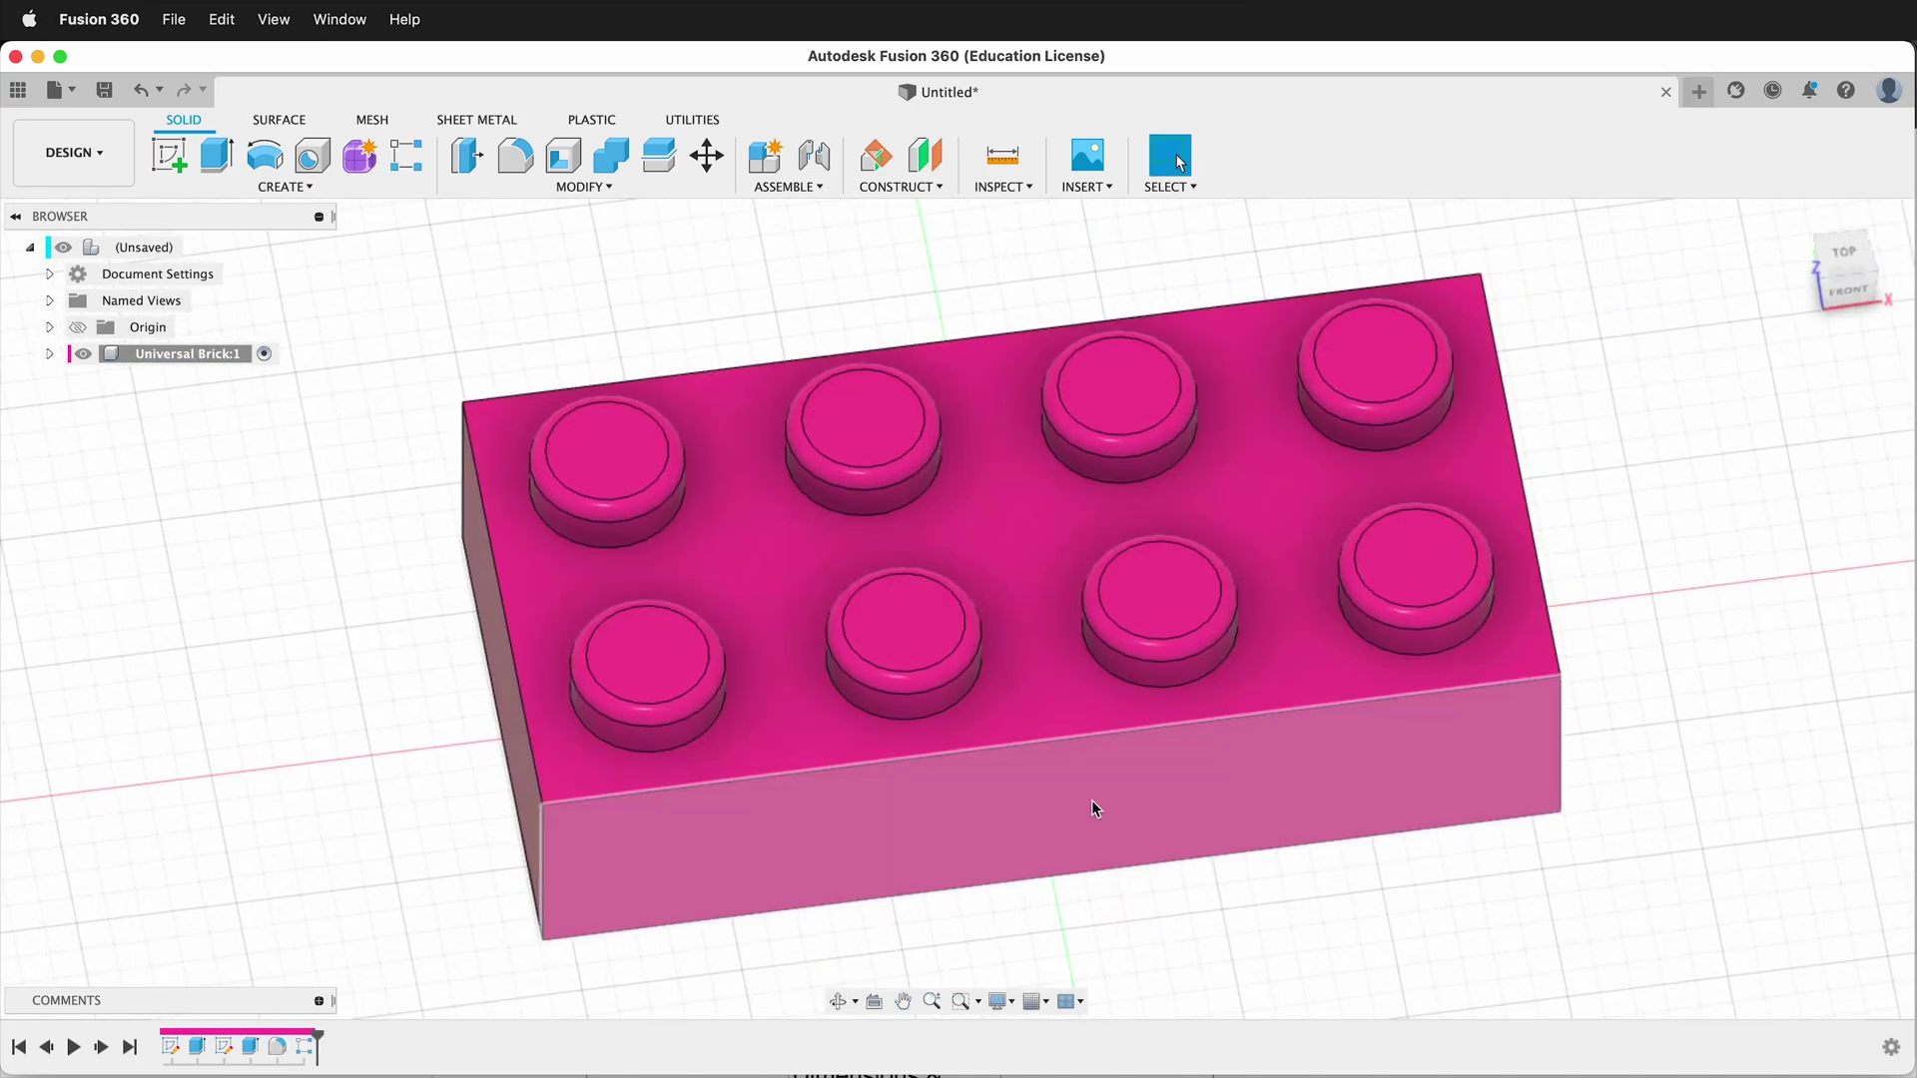
Step: Shell the brick inward from its bottom face, using the wall parameter as the inside thickness
middle_click_drag(974, 719, 976, 496, "shift")
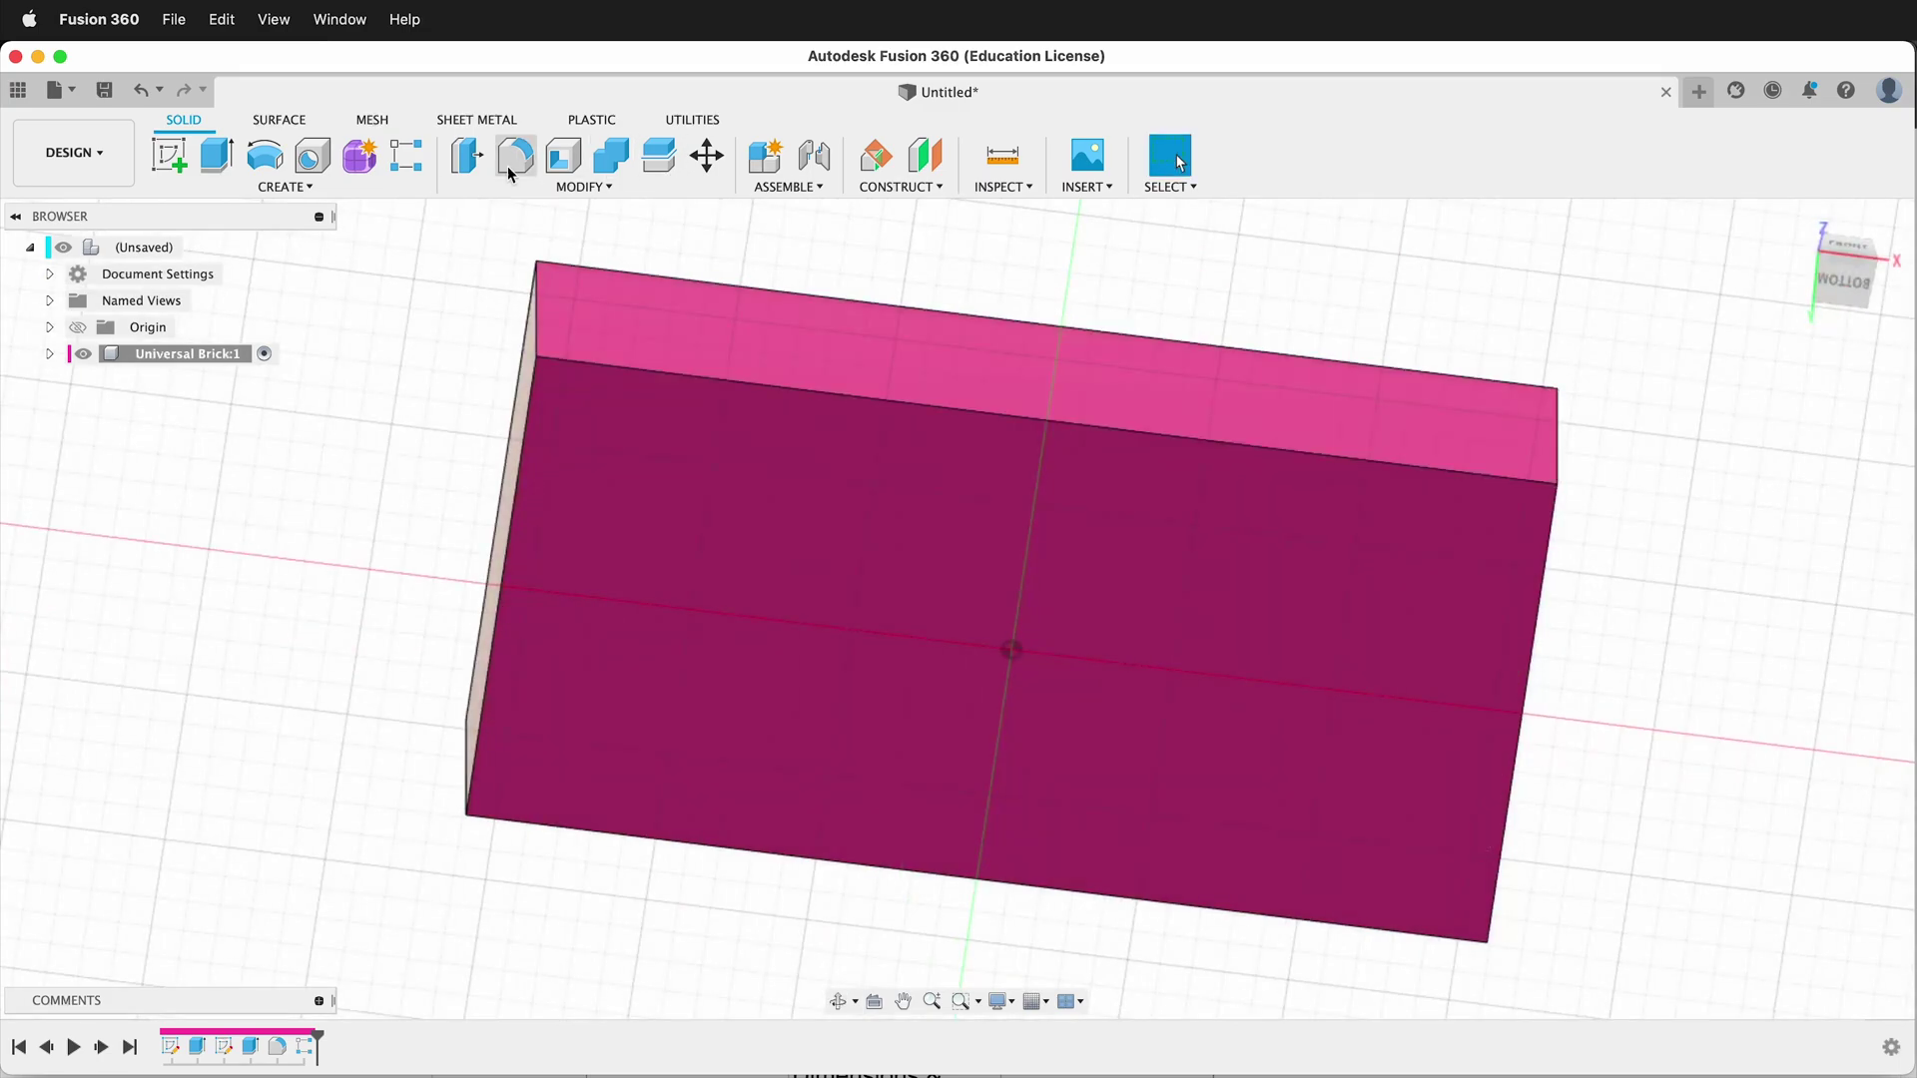
left_click(566, 175)
left_click(1099, 667)
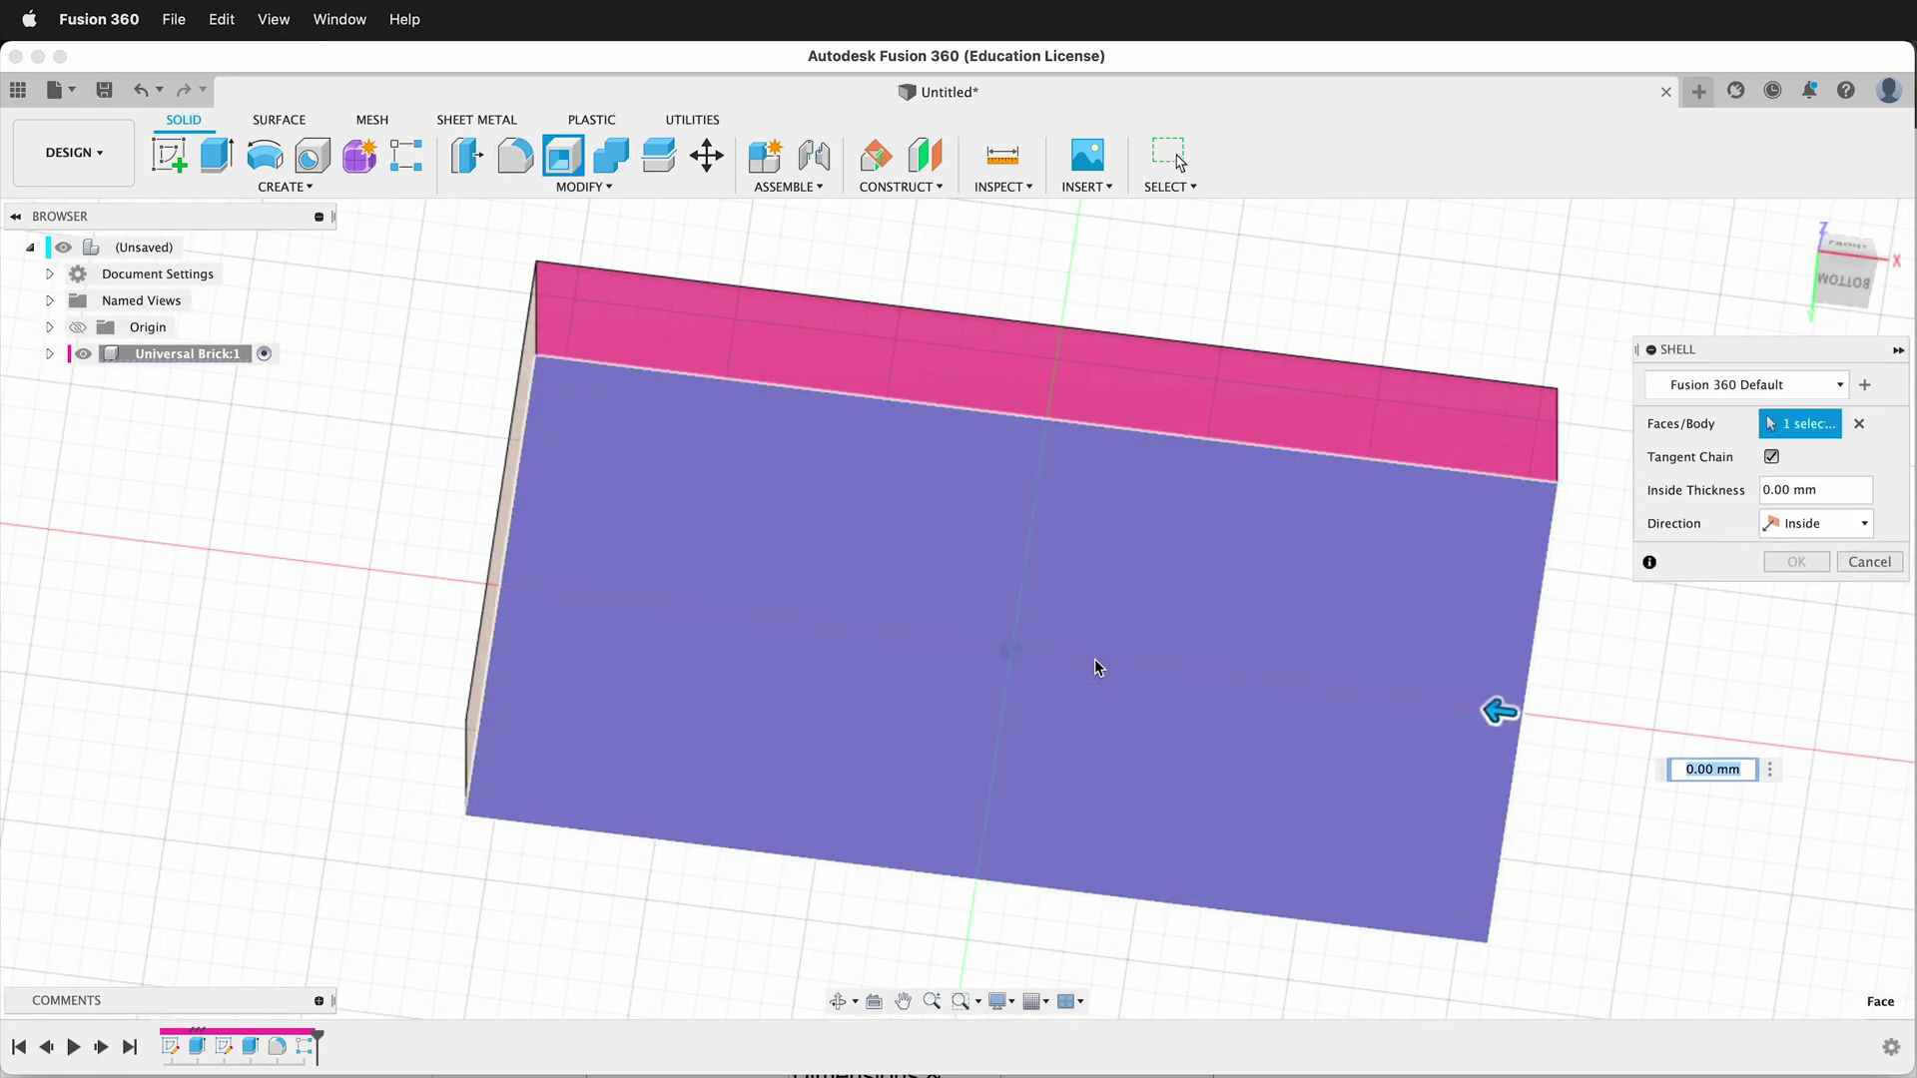
type("wa")
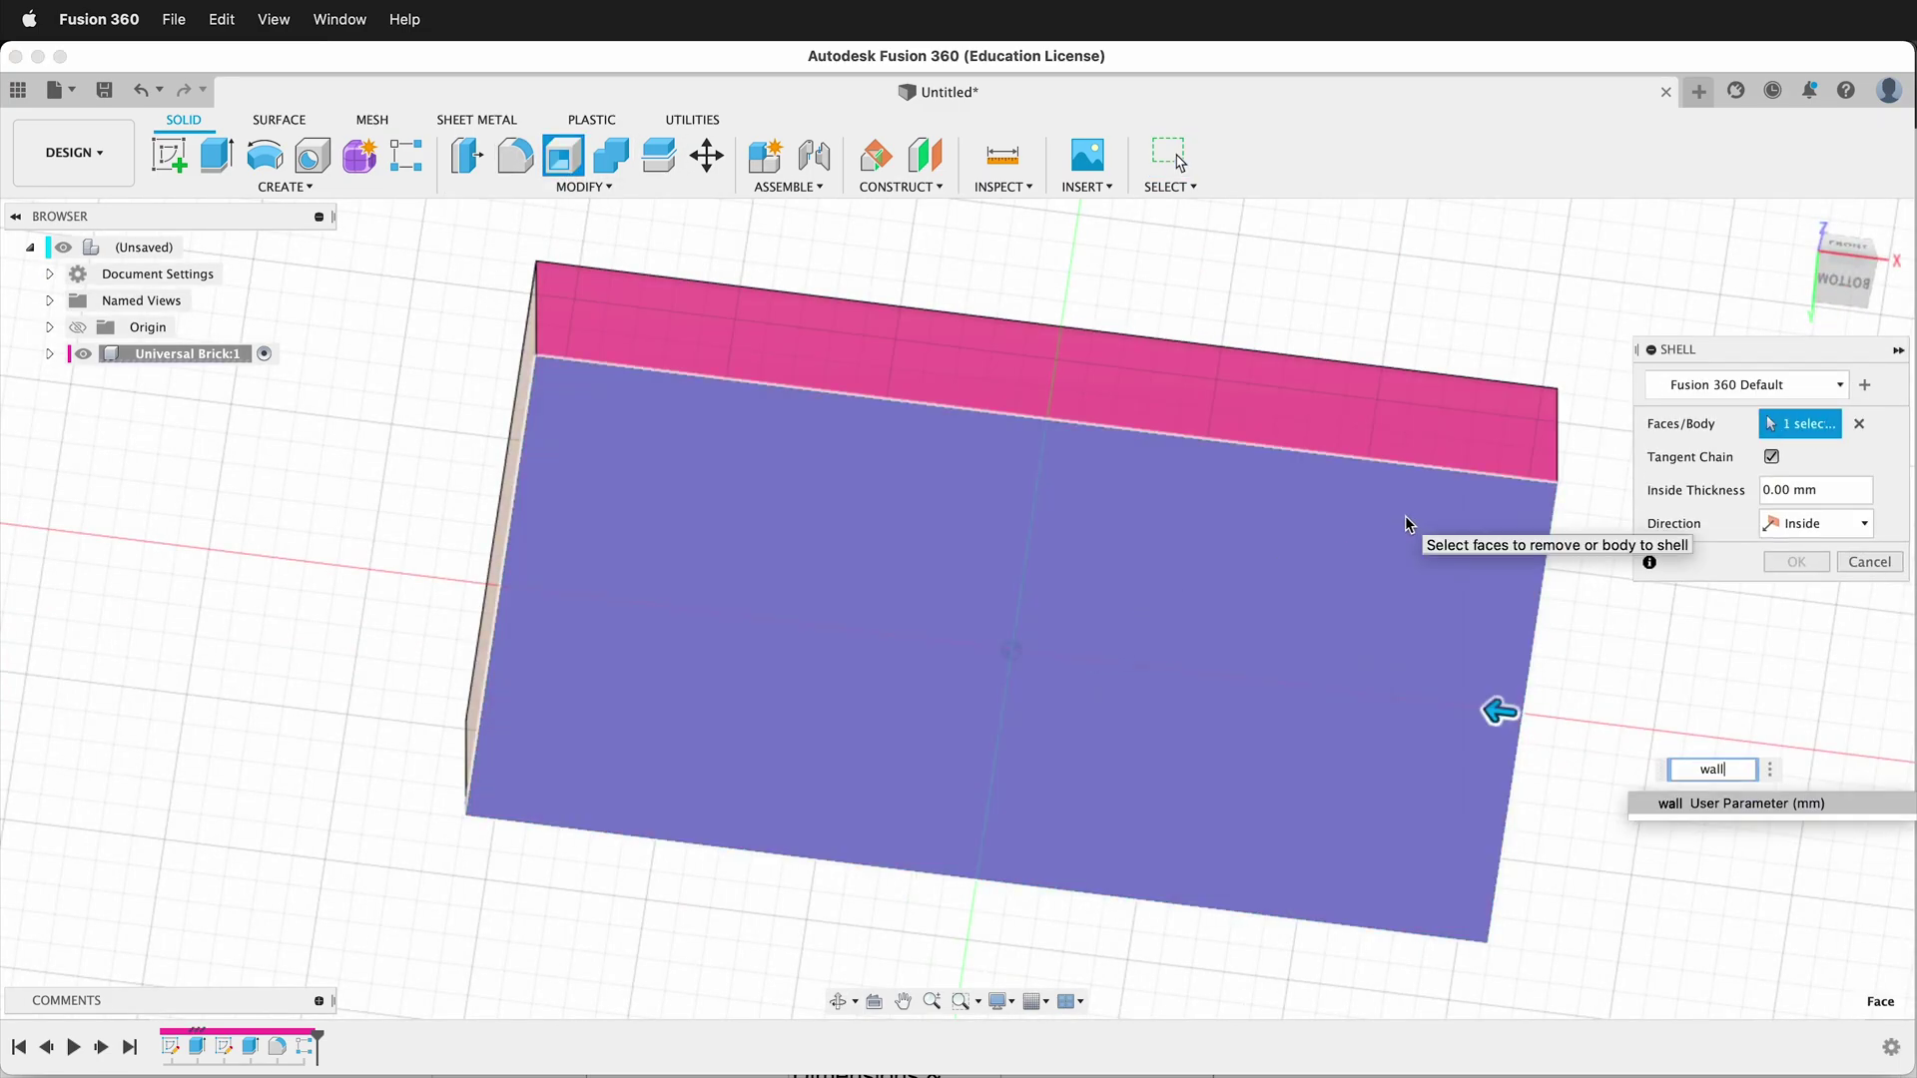
type("ll")
key("Return")
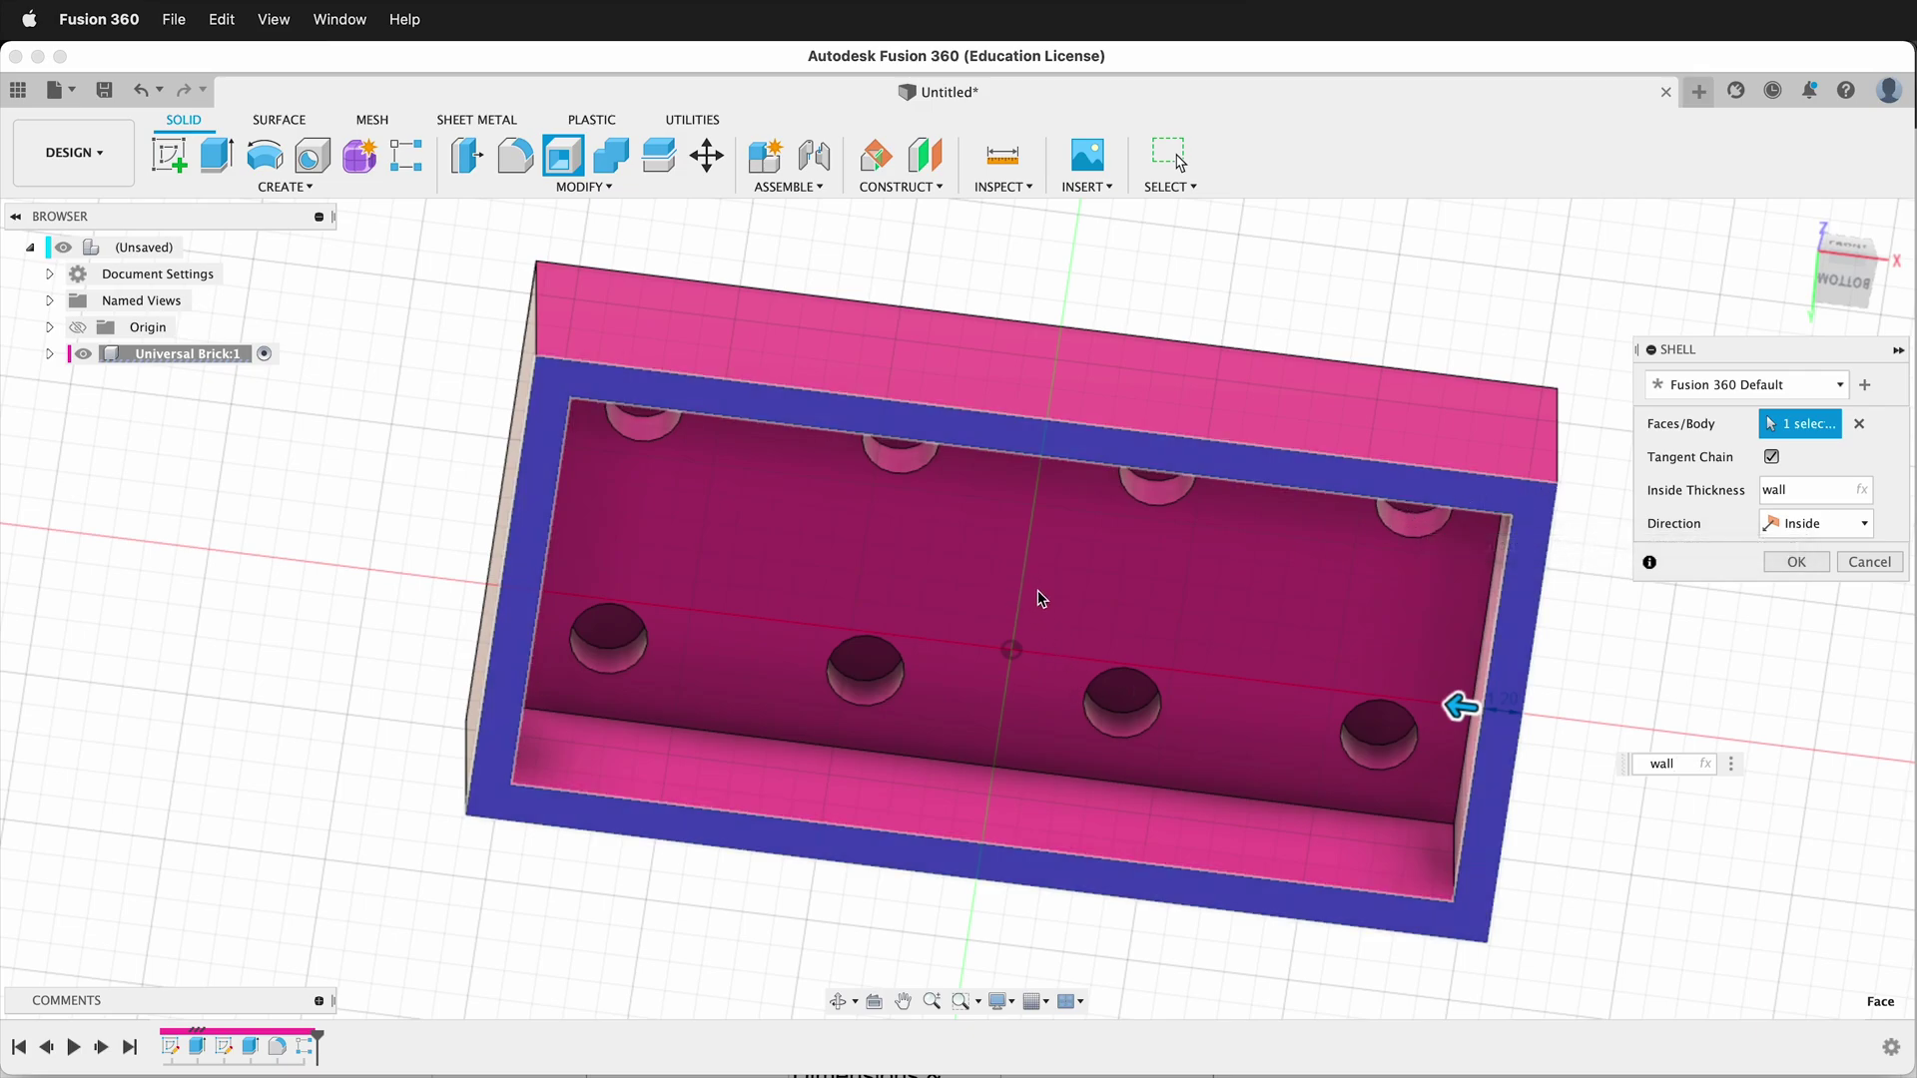
middle_click_drag(1058, 577, 998, 461, "shift")
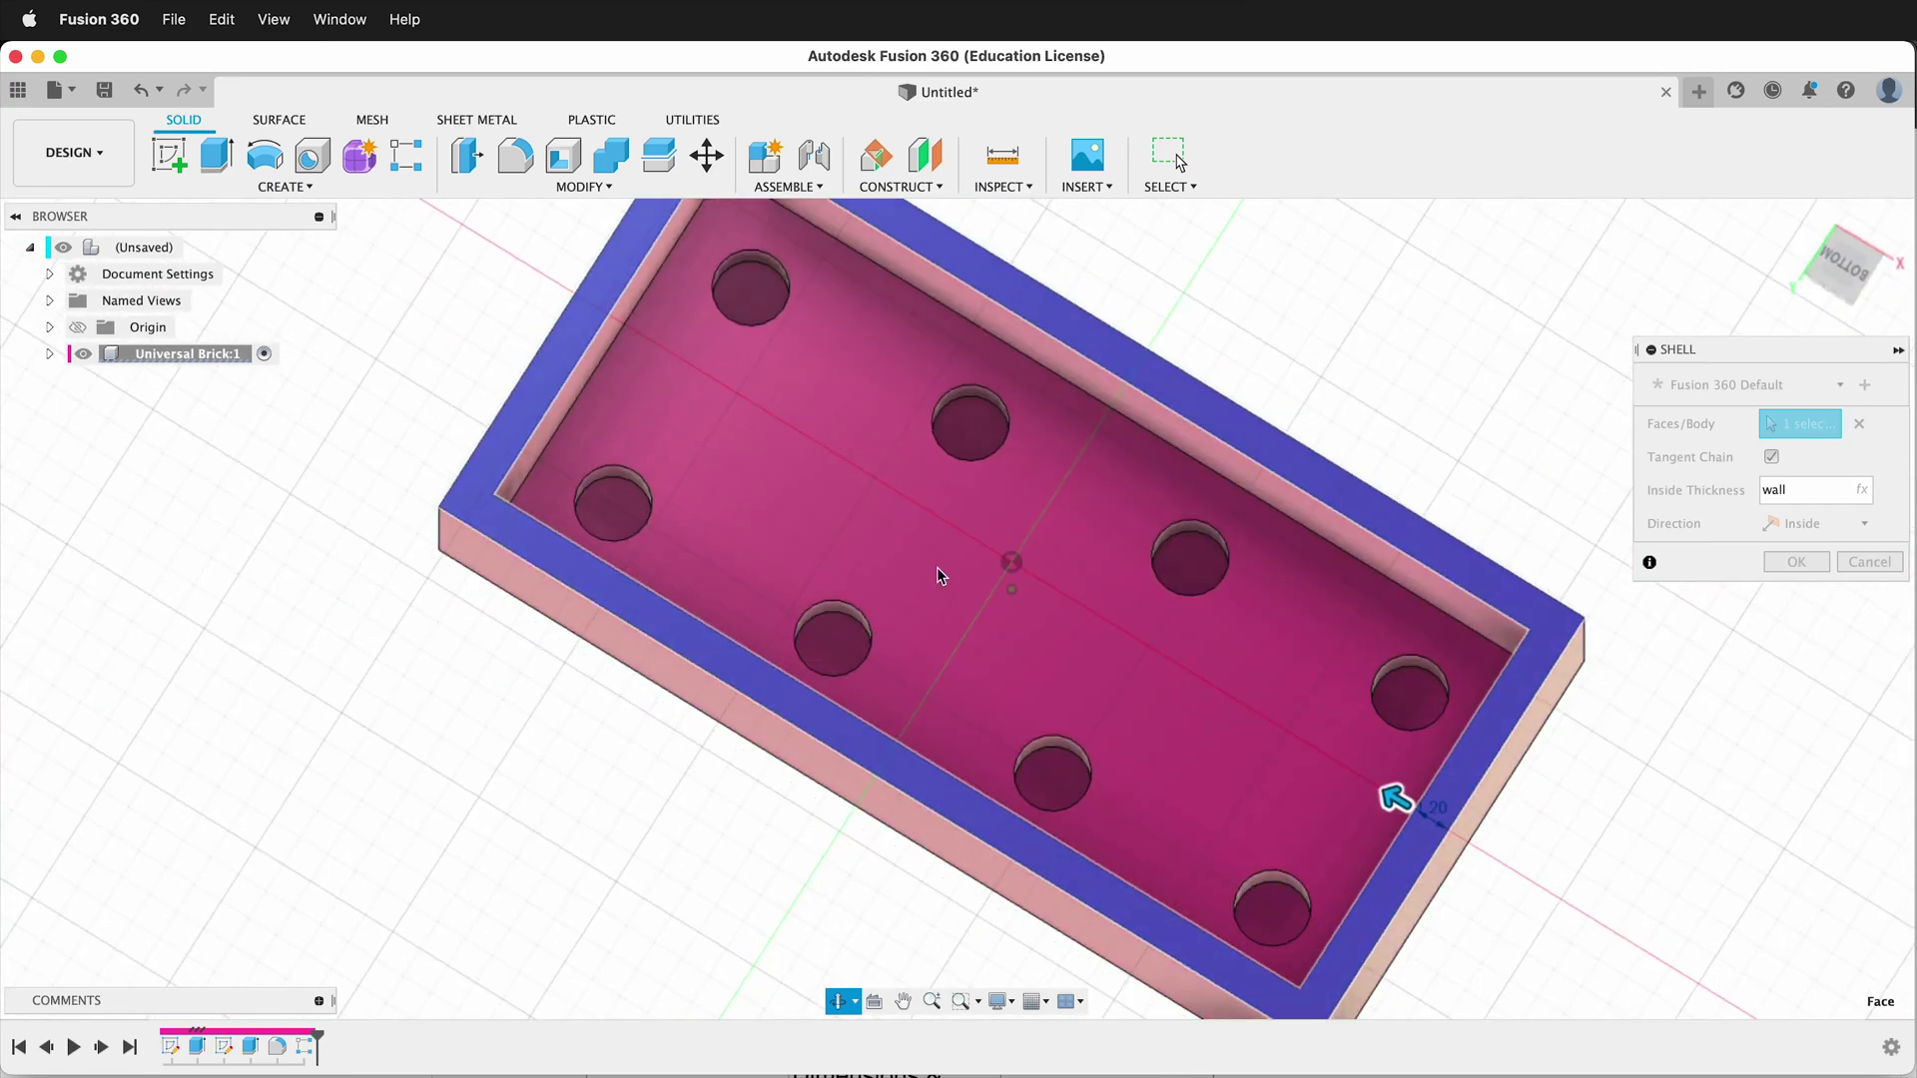
key("Return")
Step: Start a sketch on the inner floor of the shelled cavity and draw a 4.8 mm diameter circle between the stud recesses
left_click(170, 155)
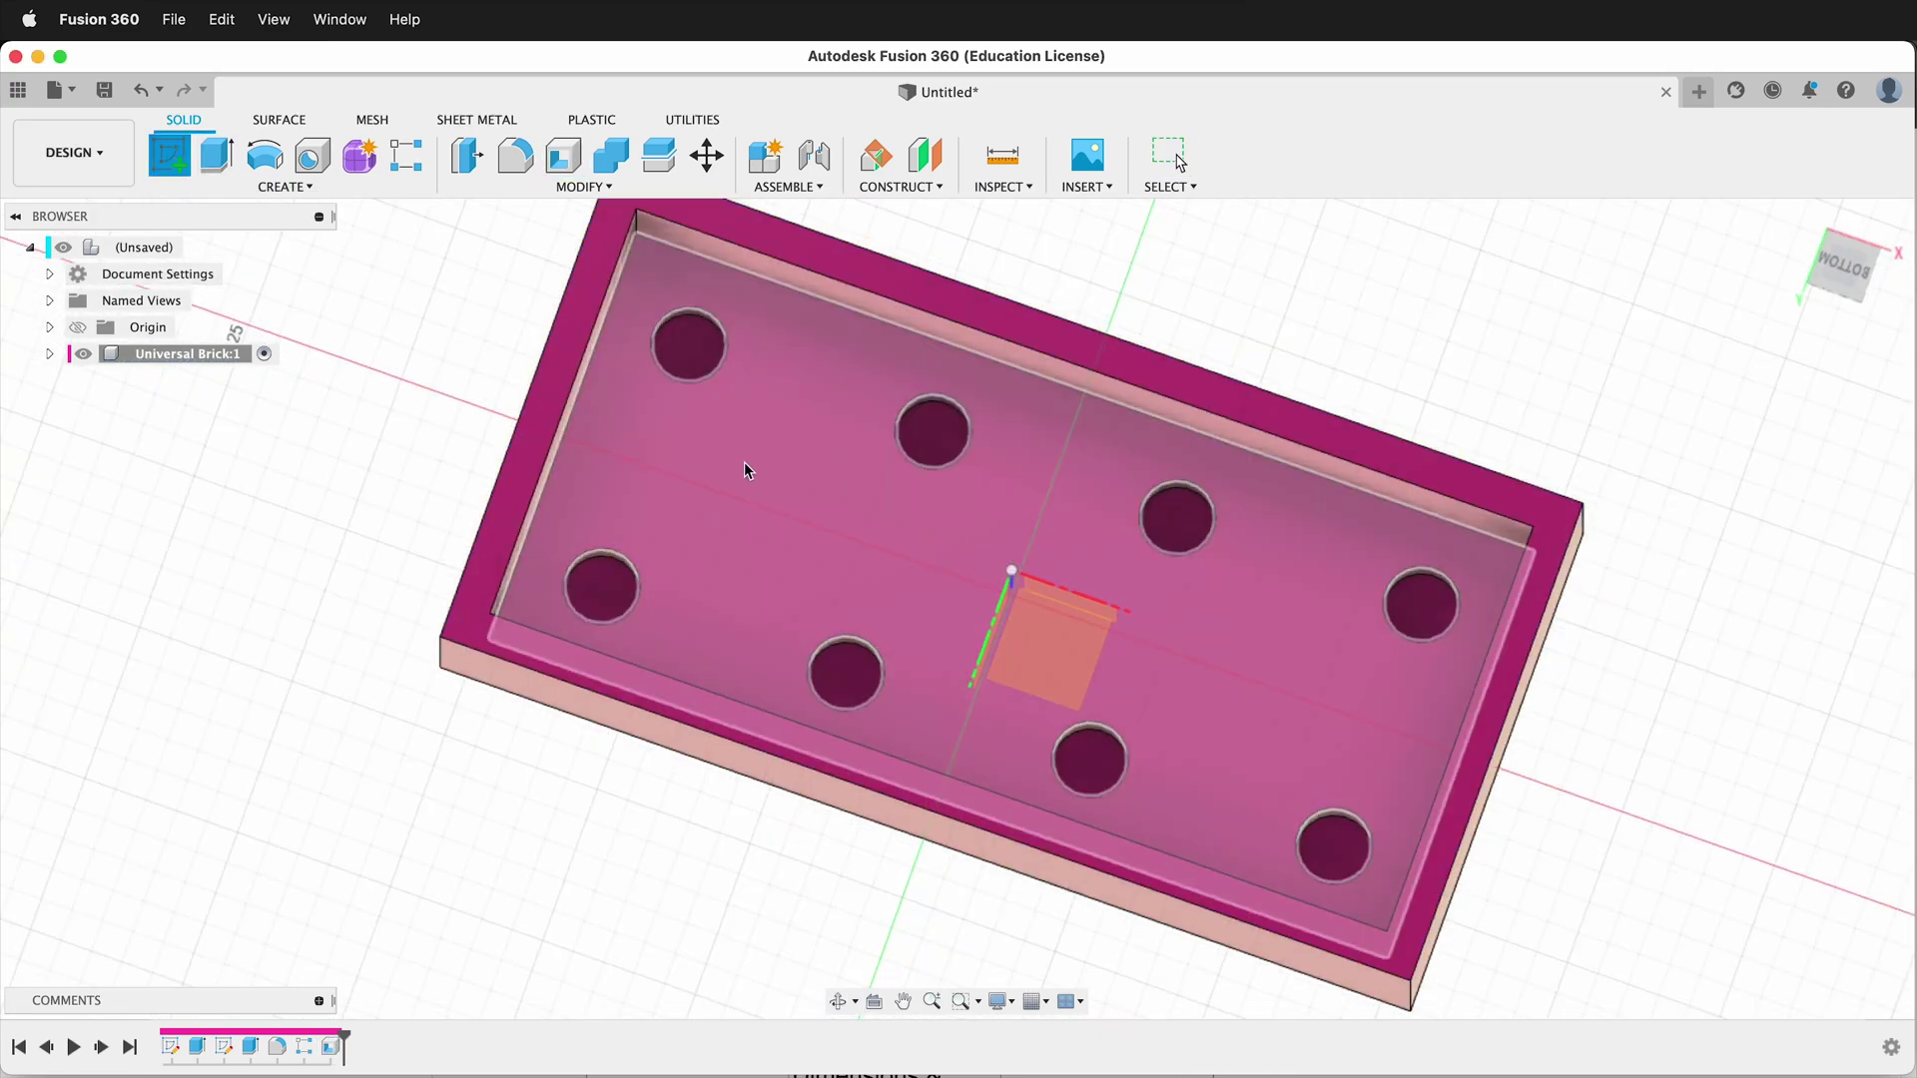
left_click(751, 494)
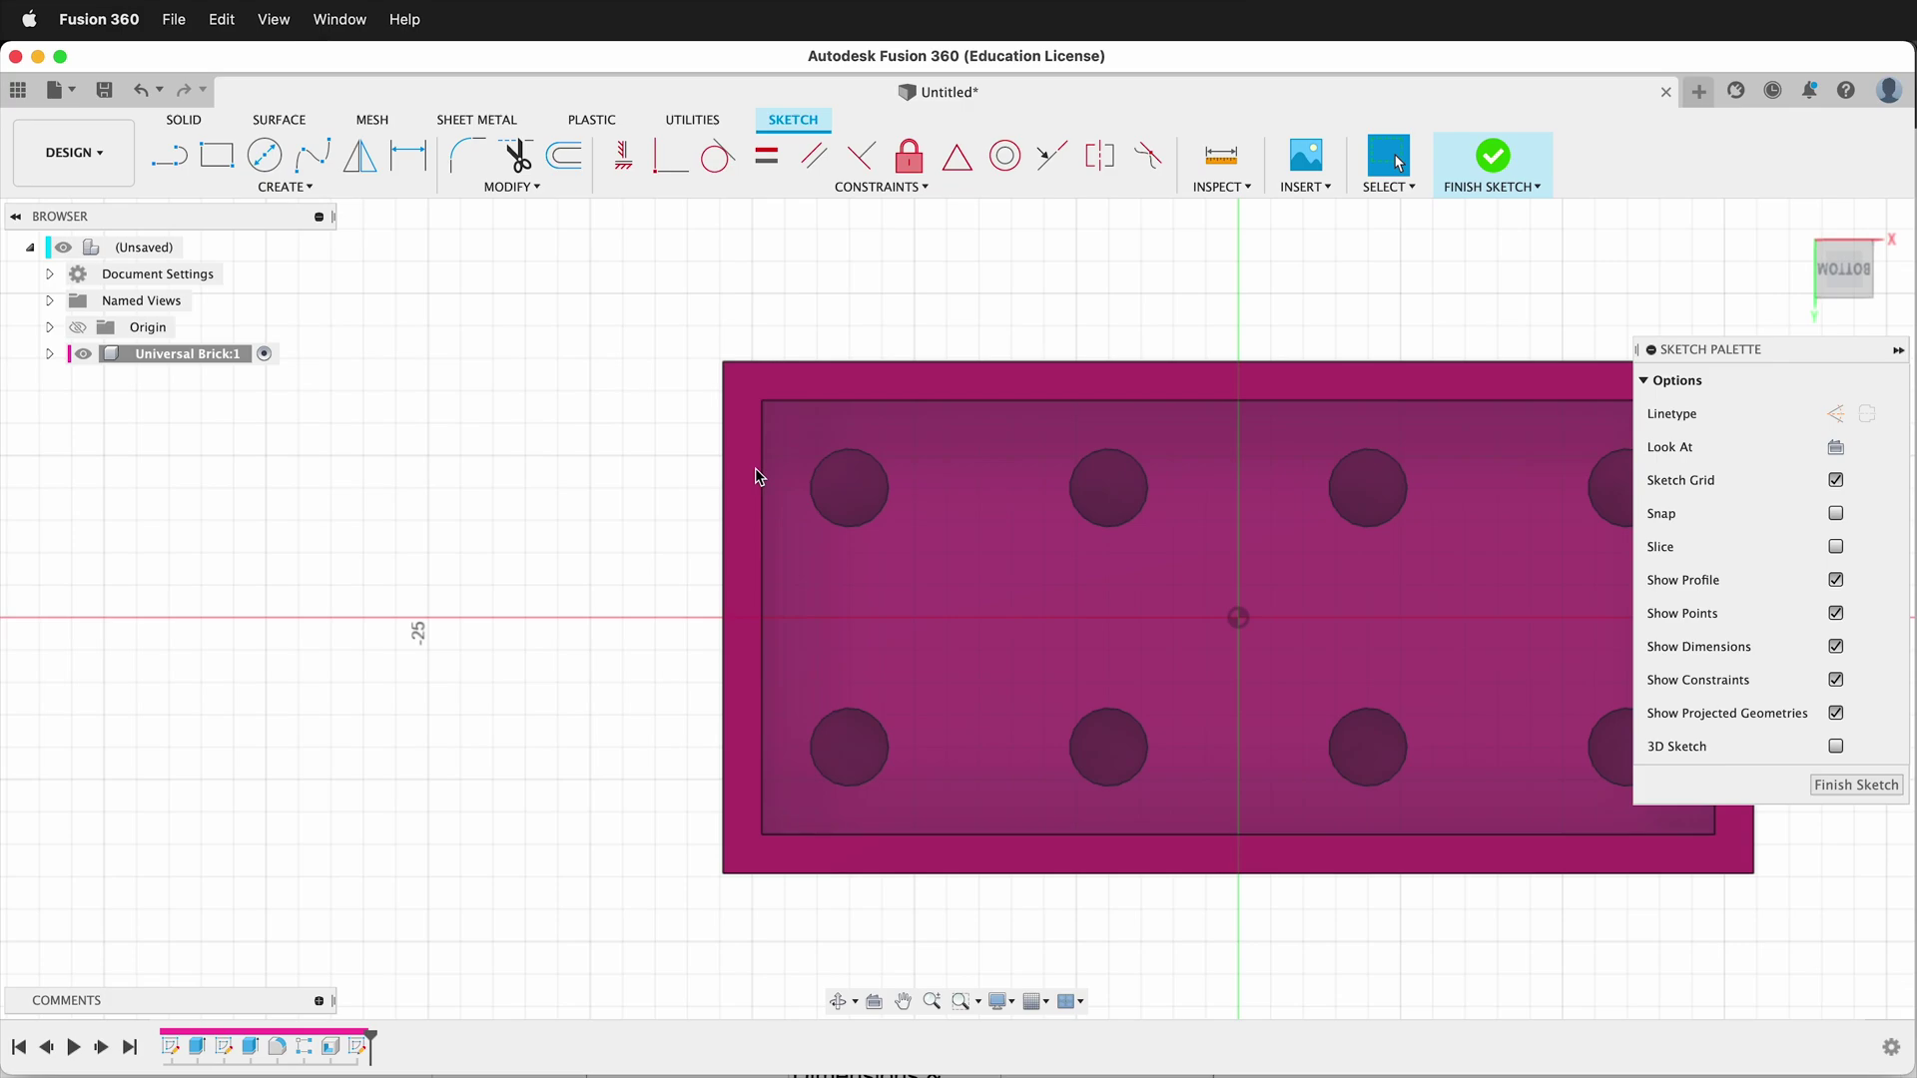
key("c")
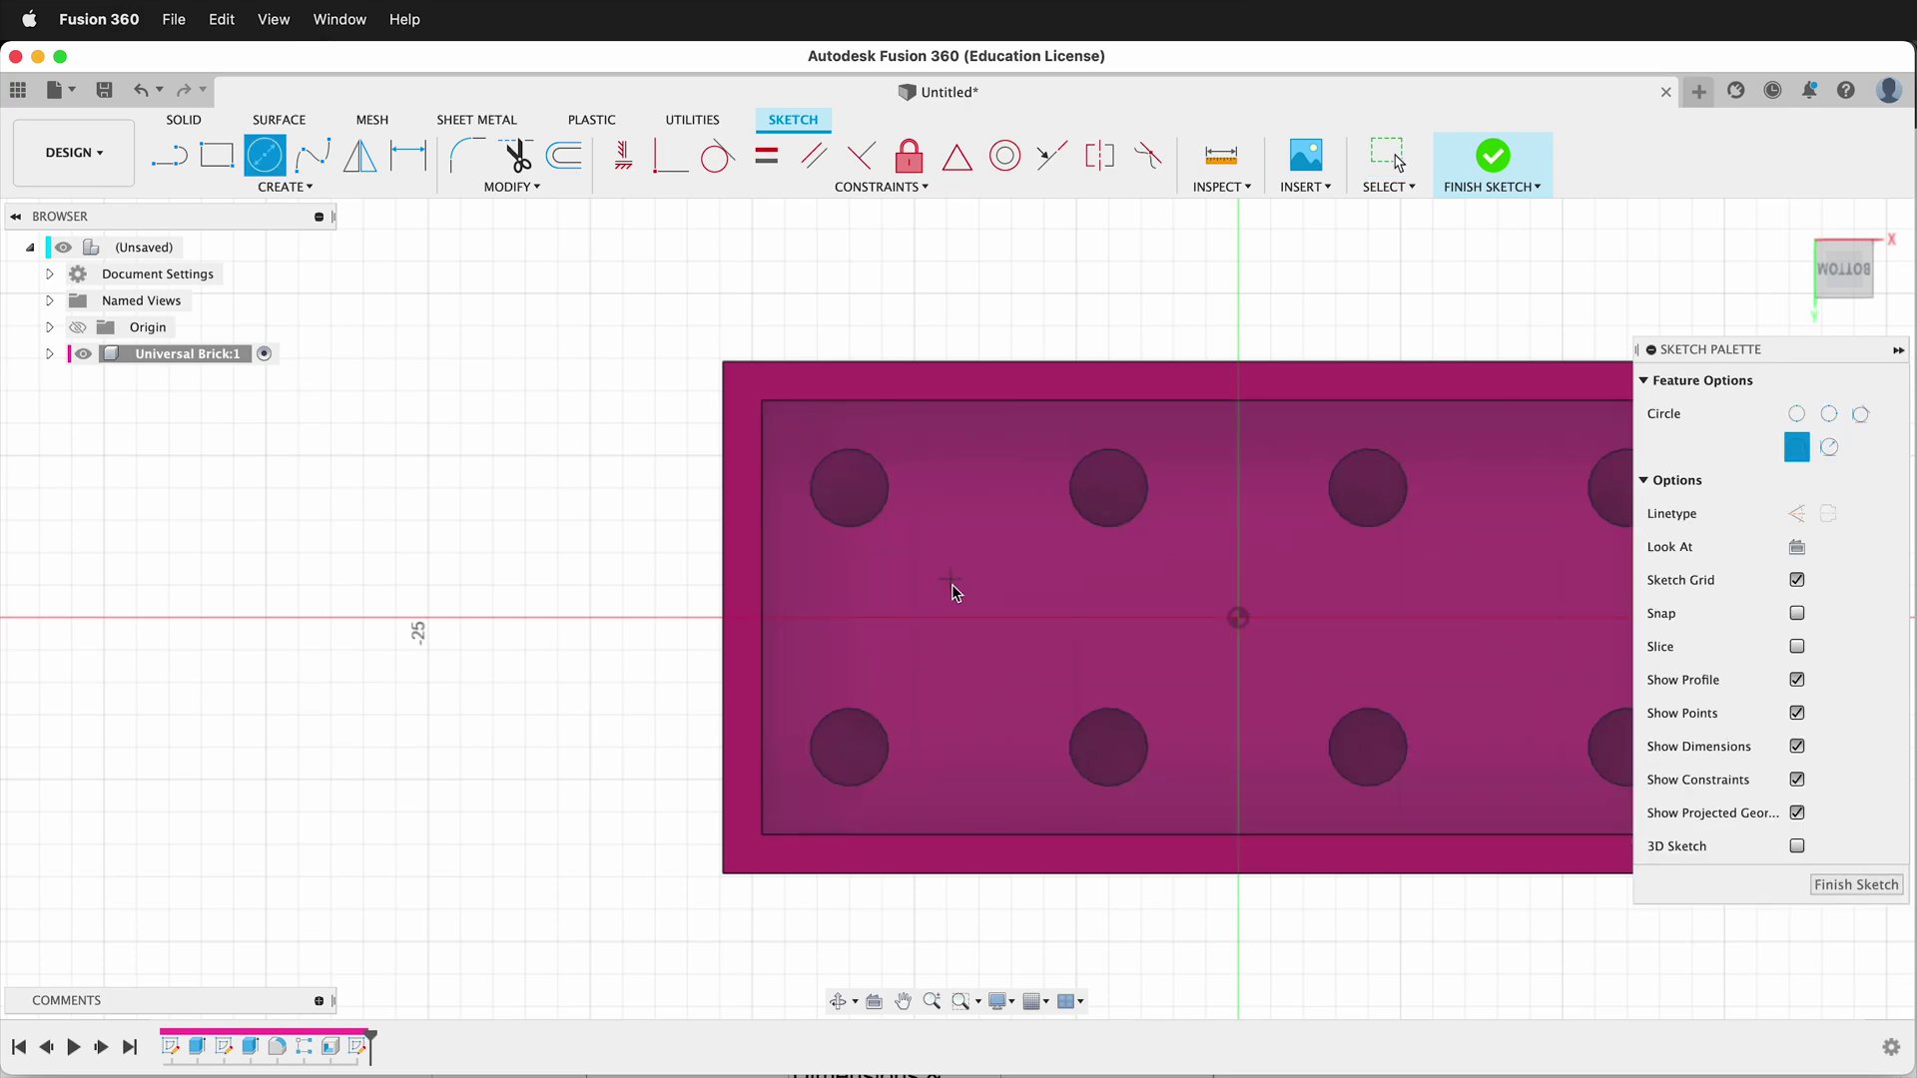
left_click(950, 579)
type("4.")
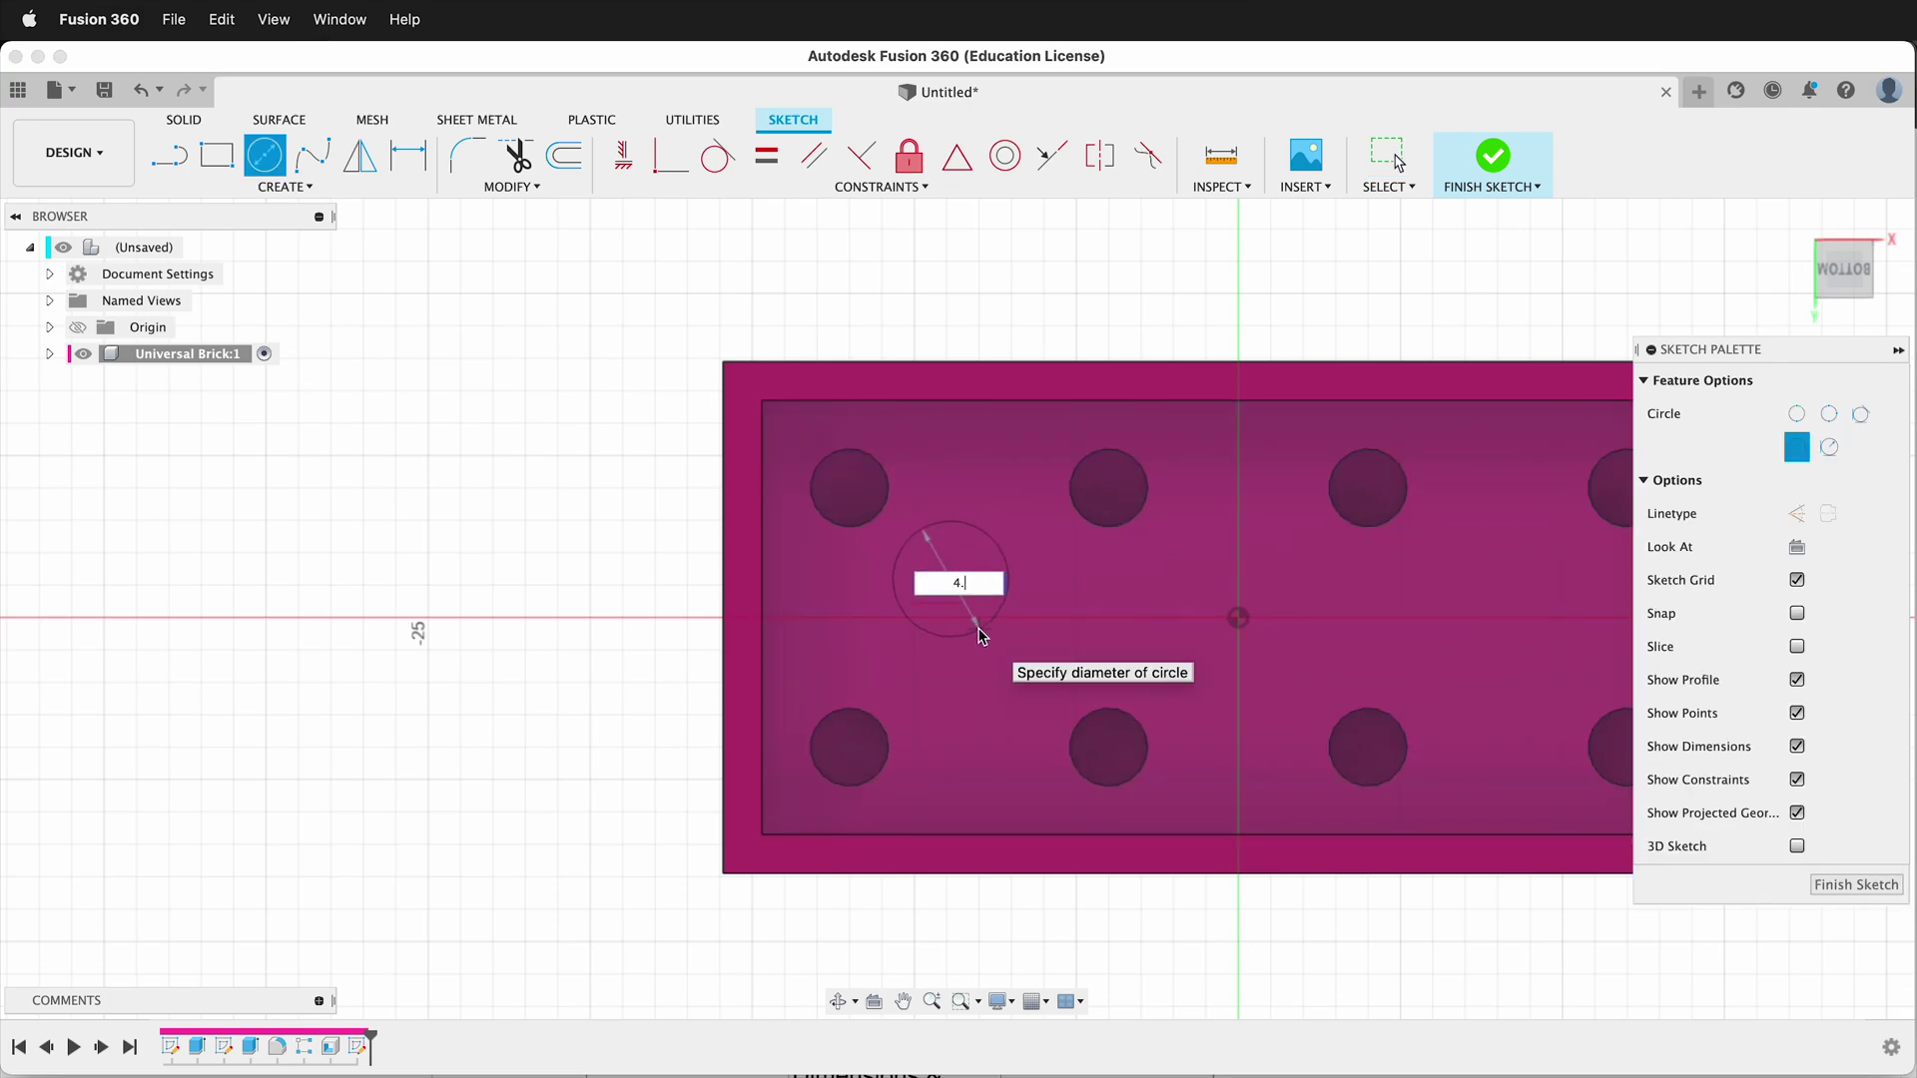
type("8")
key("Return")
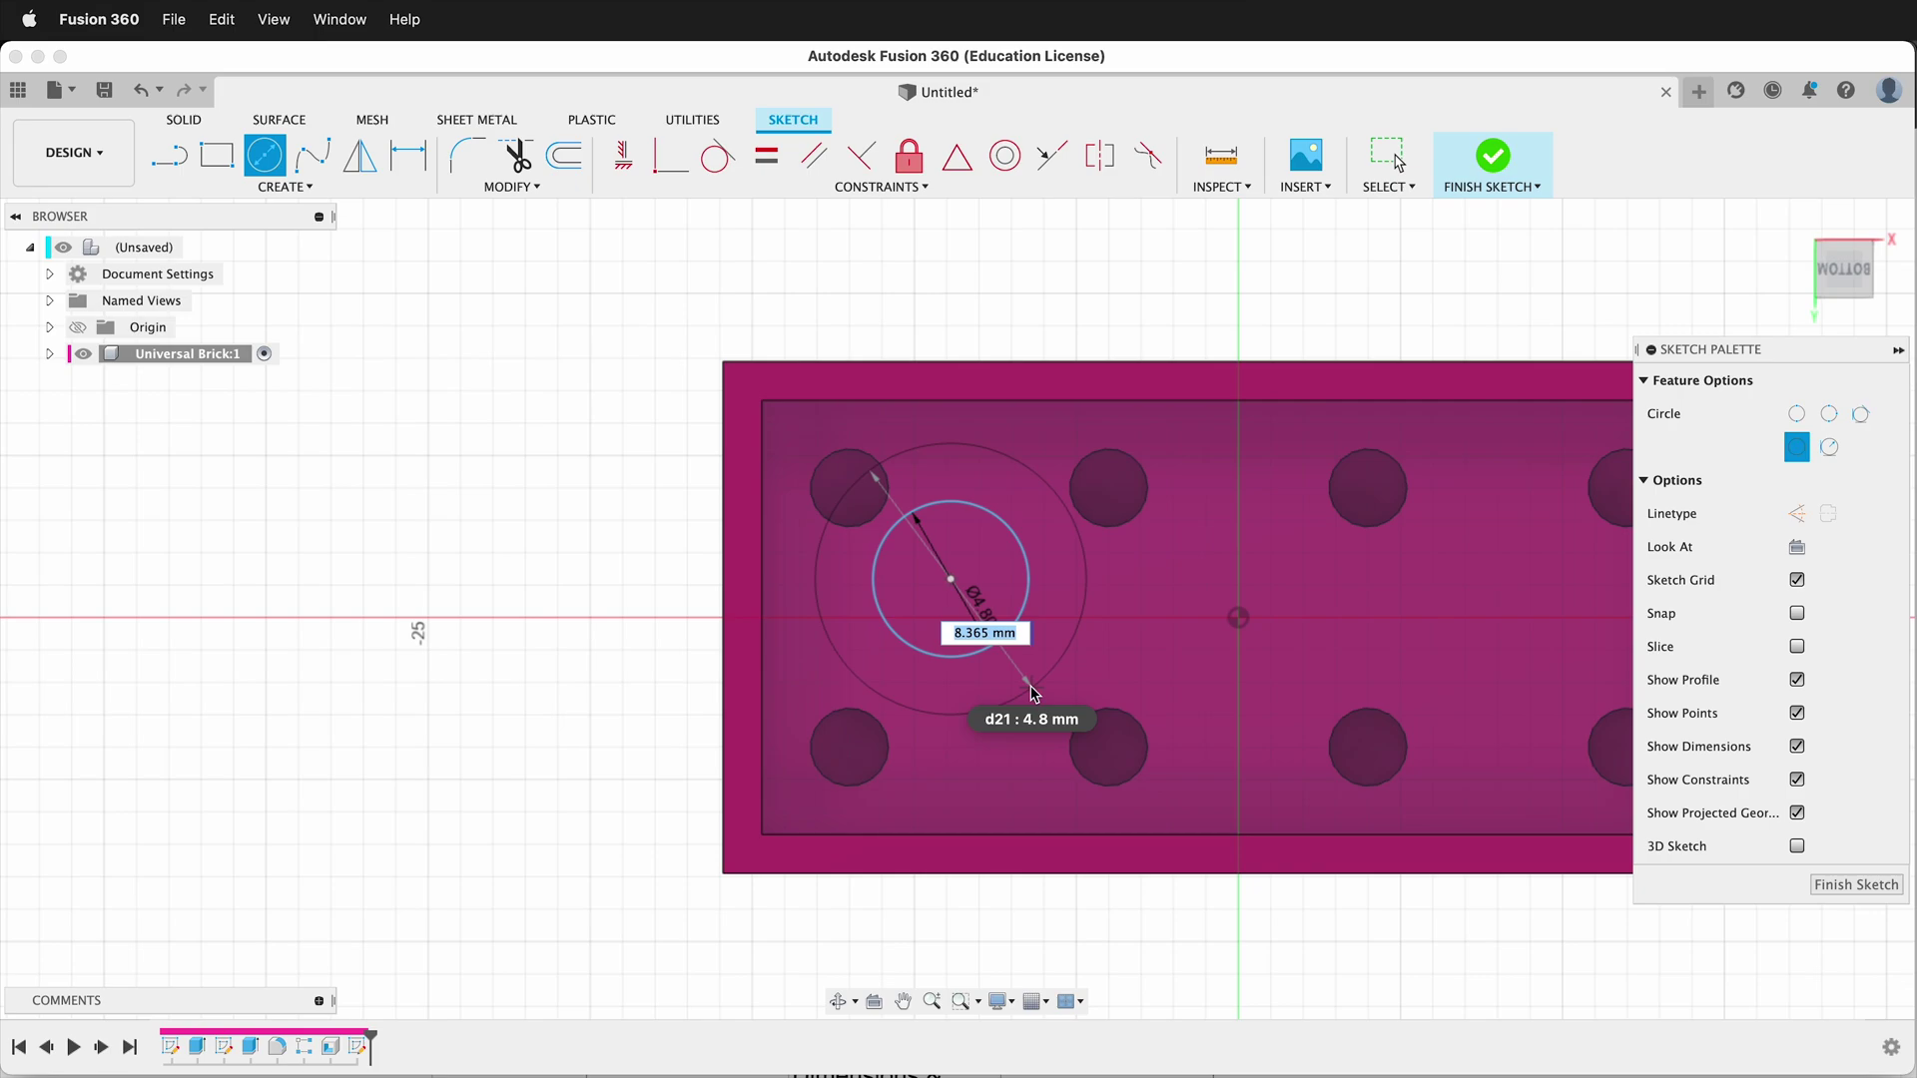
Step: Add a concentric circle of 6.514 mm diameter around the 4.8 mm circle
key("Tab")
type("51")
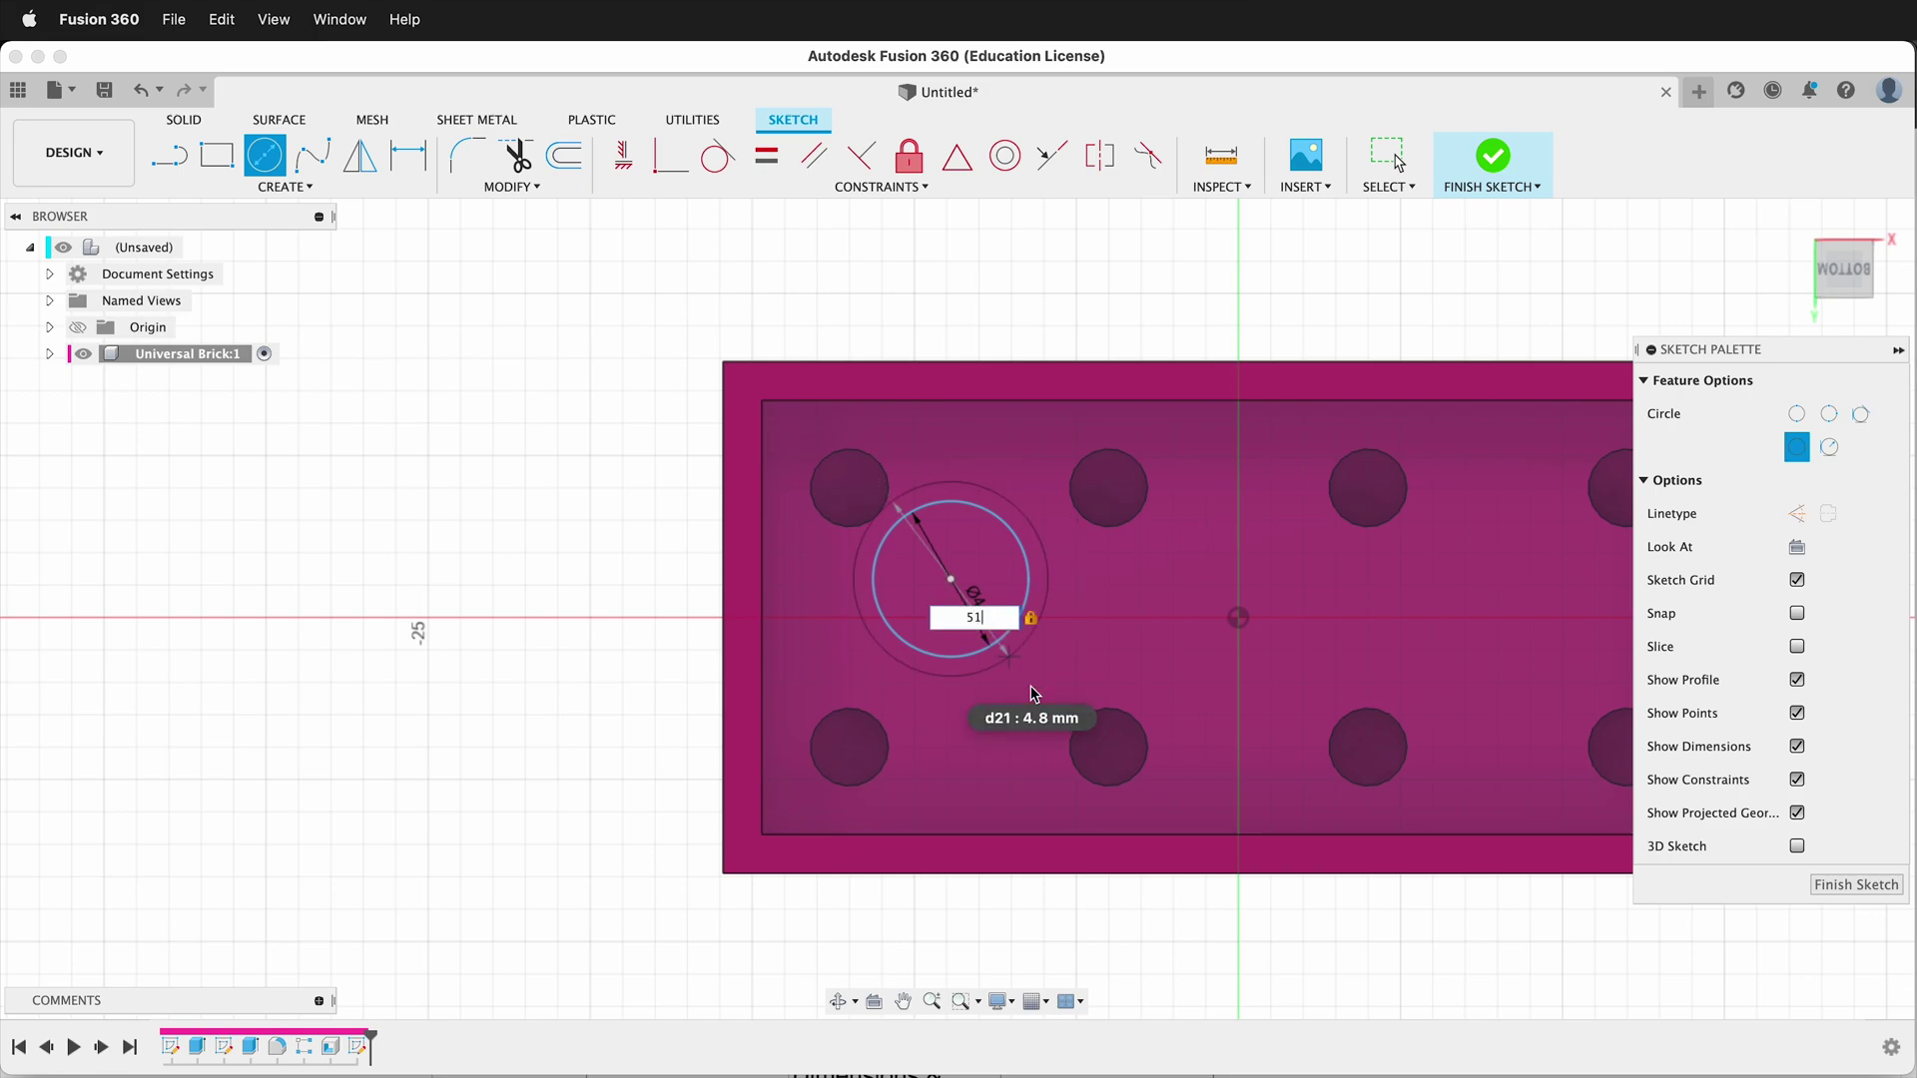
key("Return")
scroll(1004, 575, "up", 3)
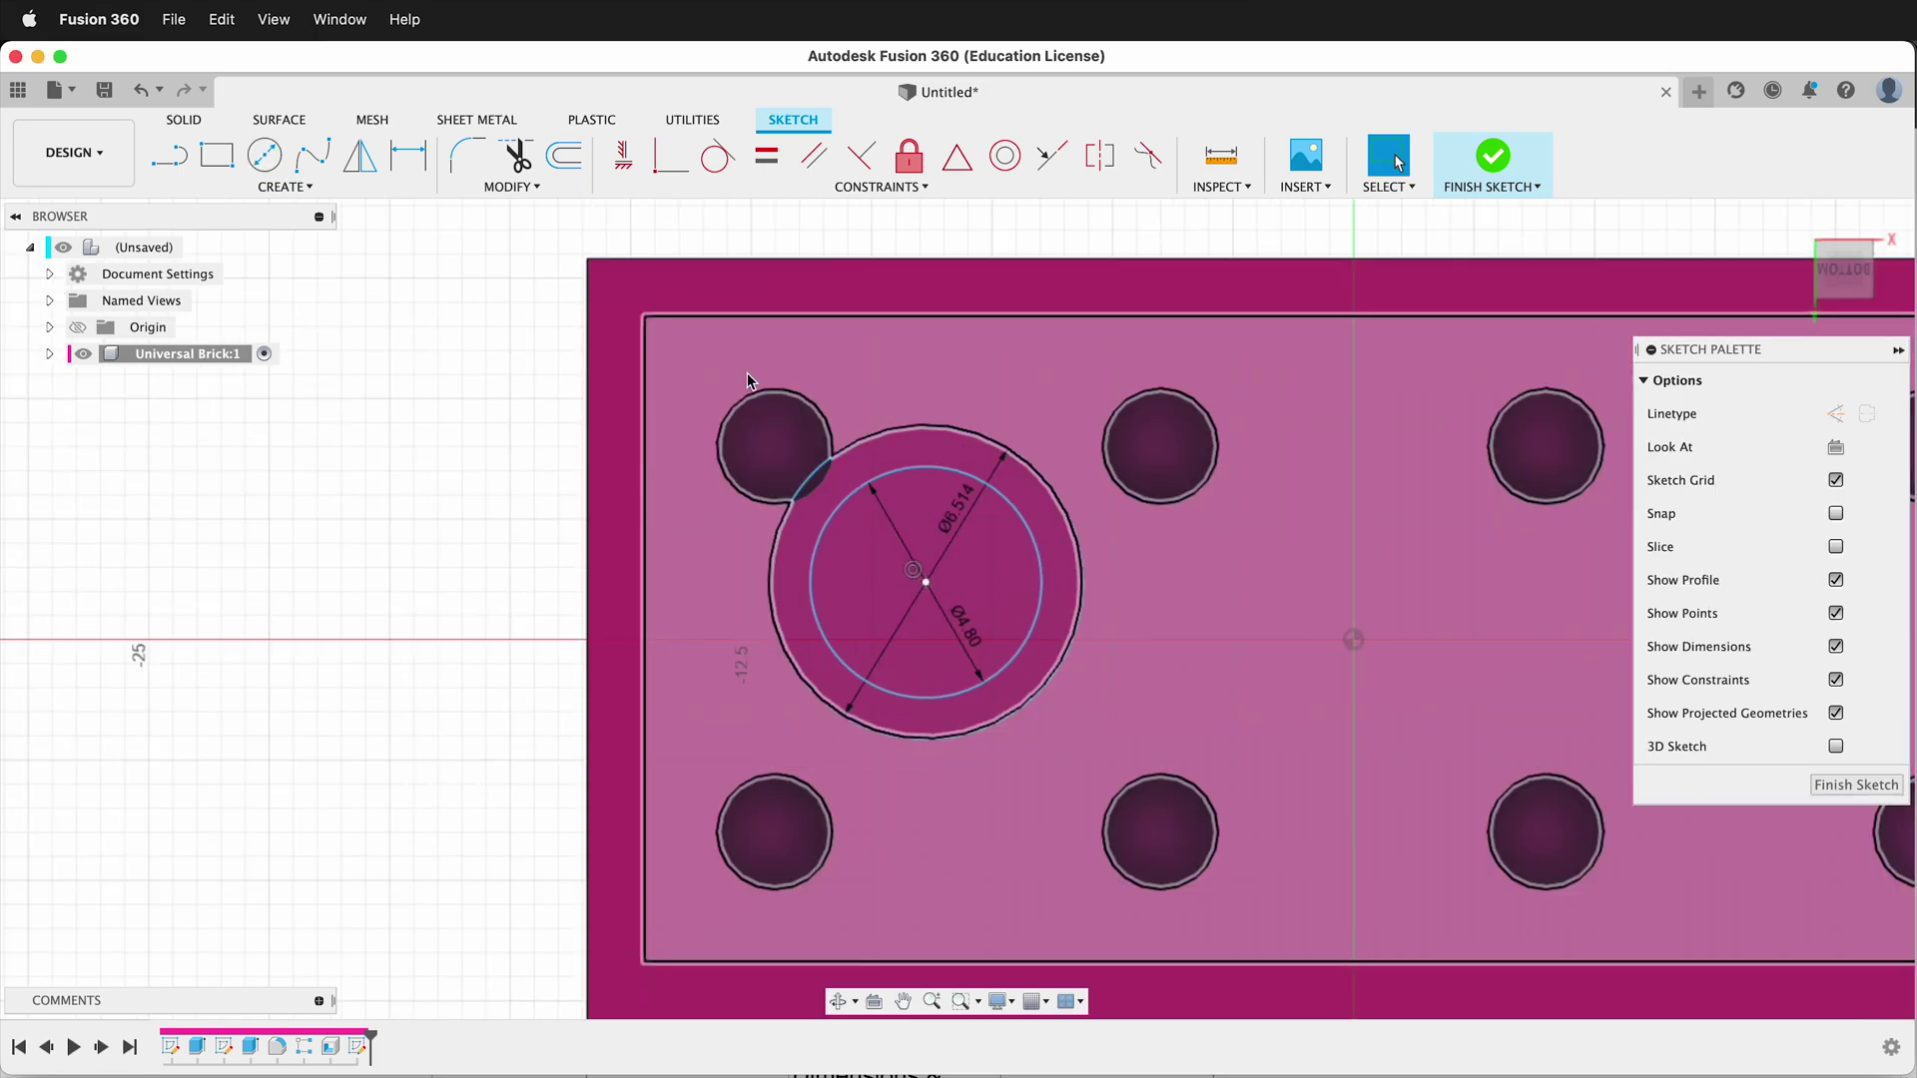
key("Escape")
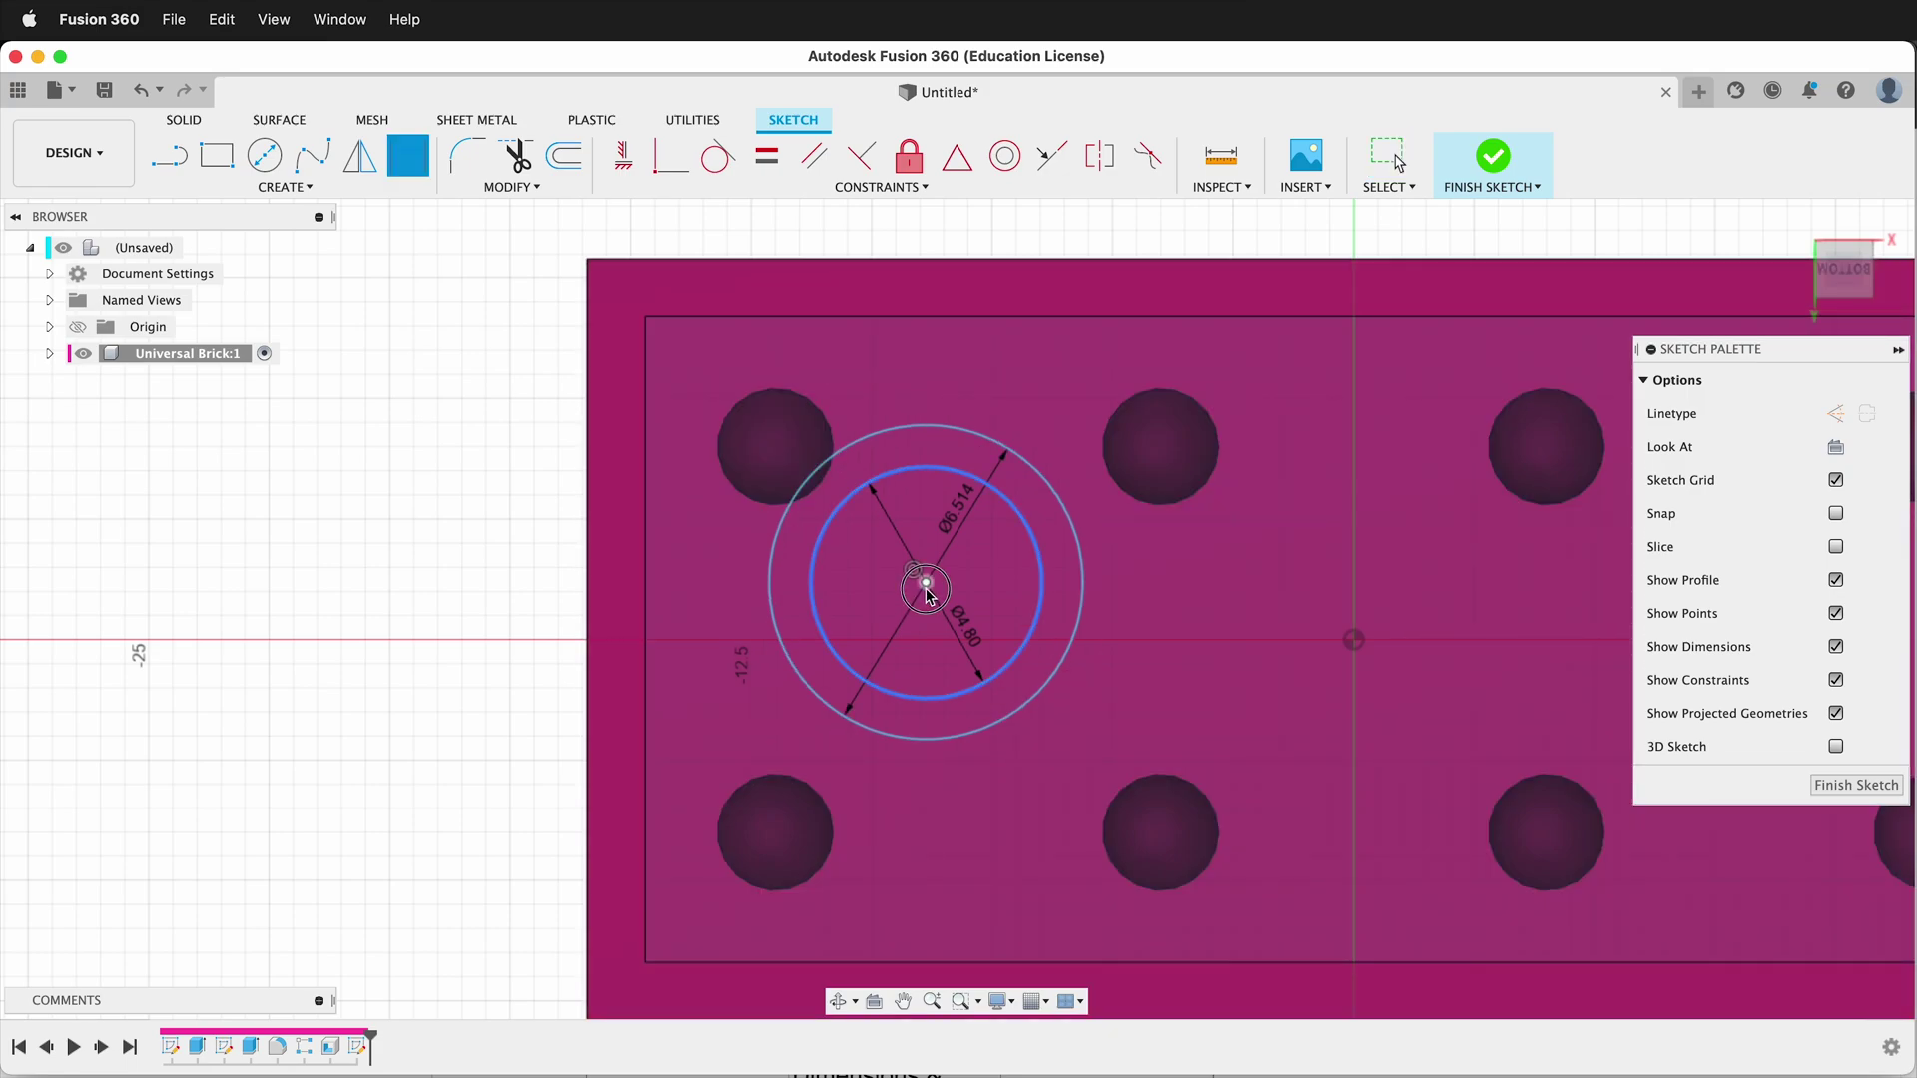
Step: Dimension the circles' centre 7.9 mm horizontally from the brick's outer corner
left_click(926, 587)
left_click(587, 260, "shift")
key("d")
left_click(712, 264)
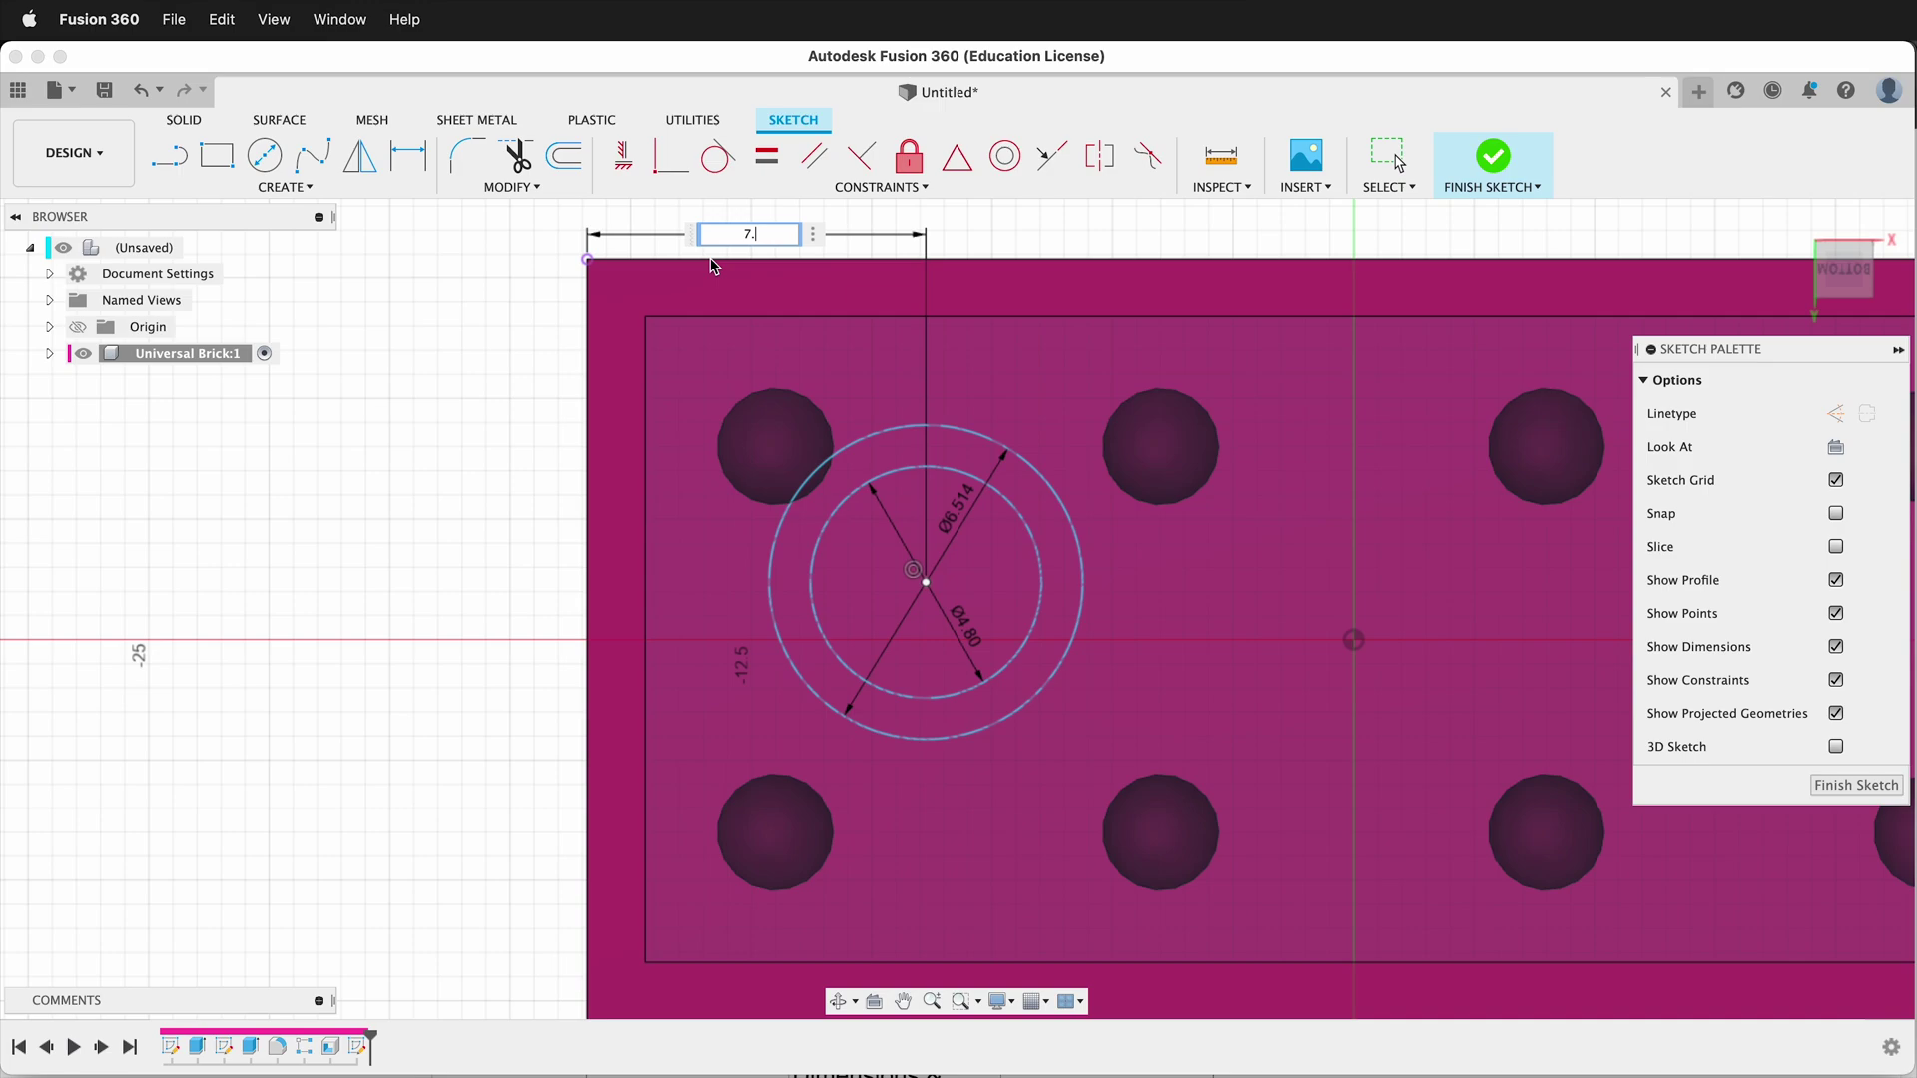
type("7.9")
key("Return")
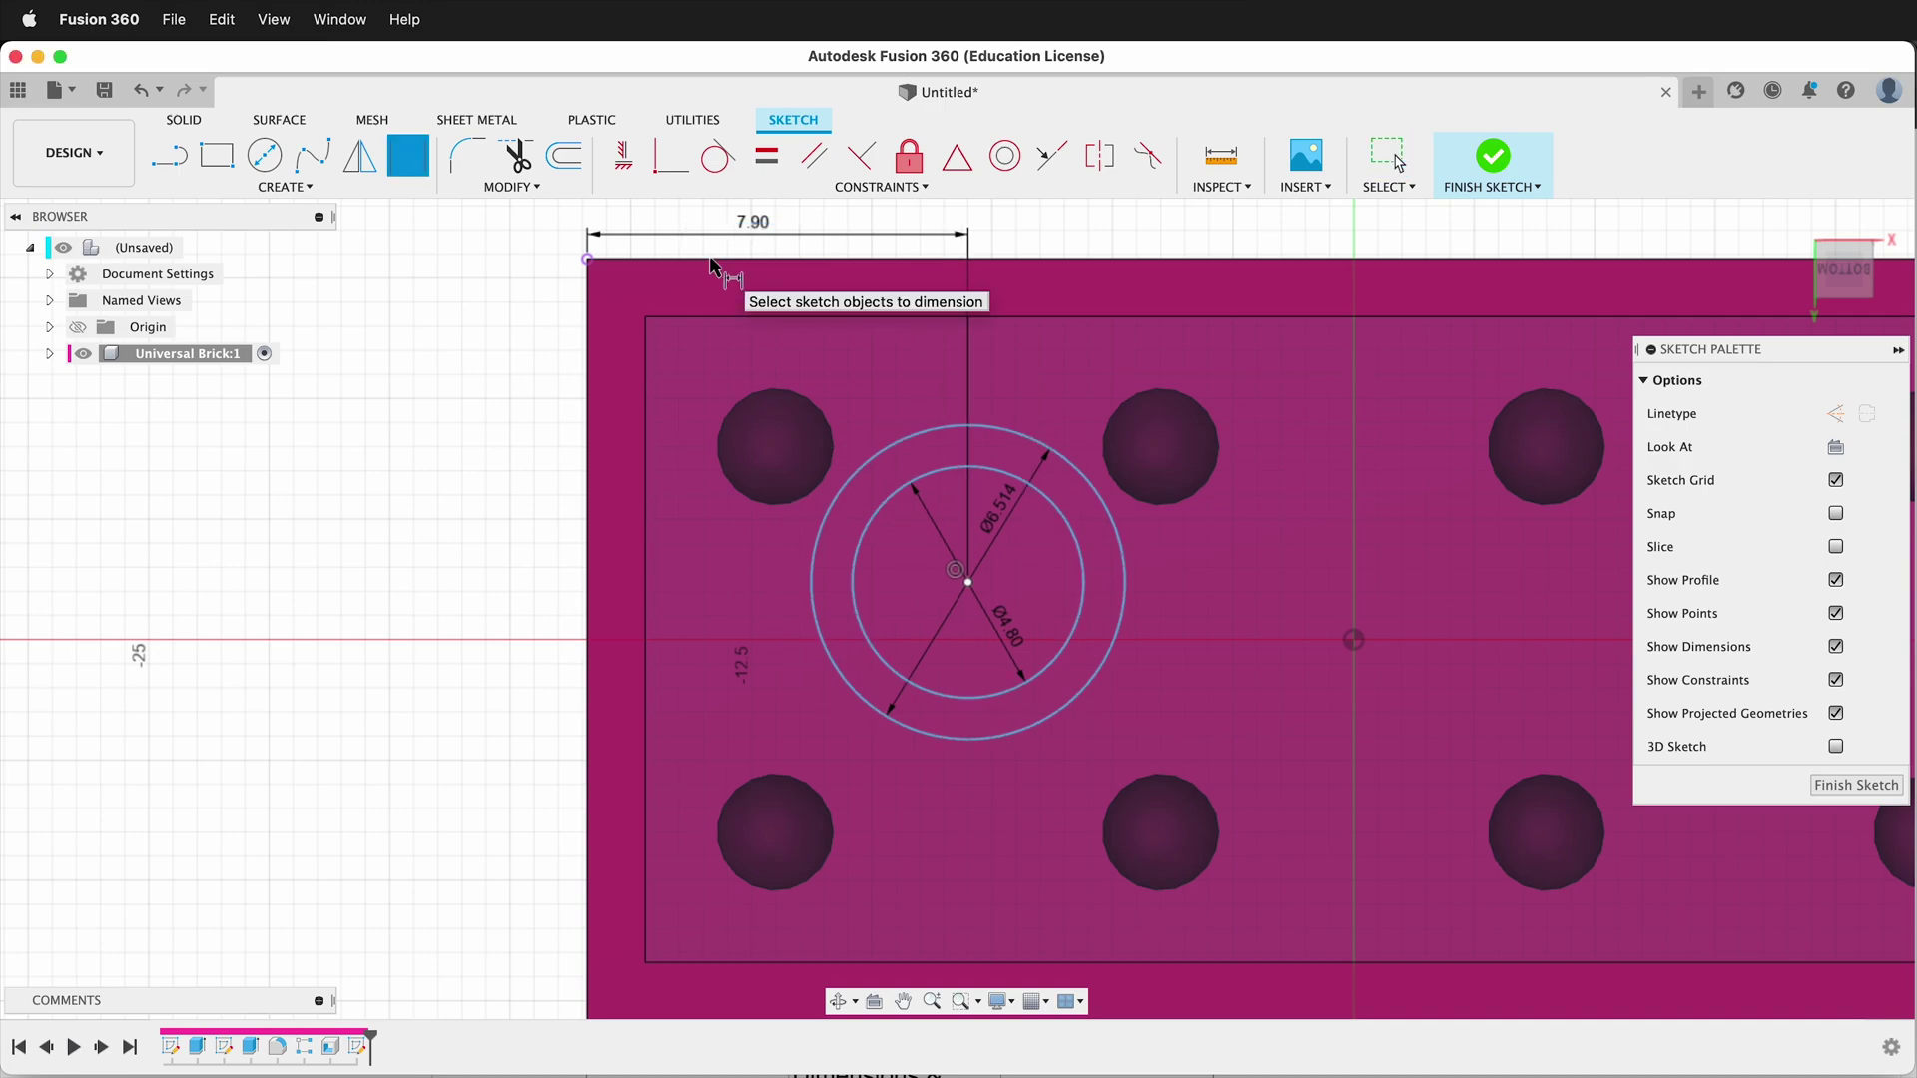
Step: Dimension the circles' centre 7.9 mm vertically from the same outer corner
left_click(969, 583)
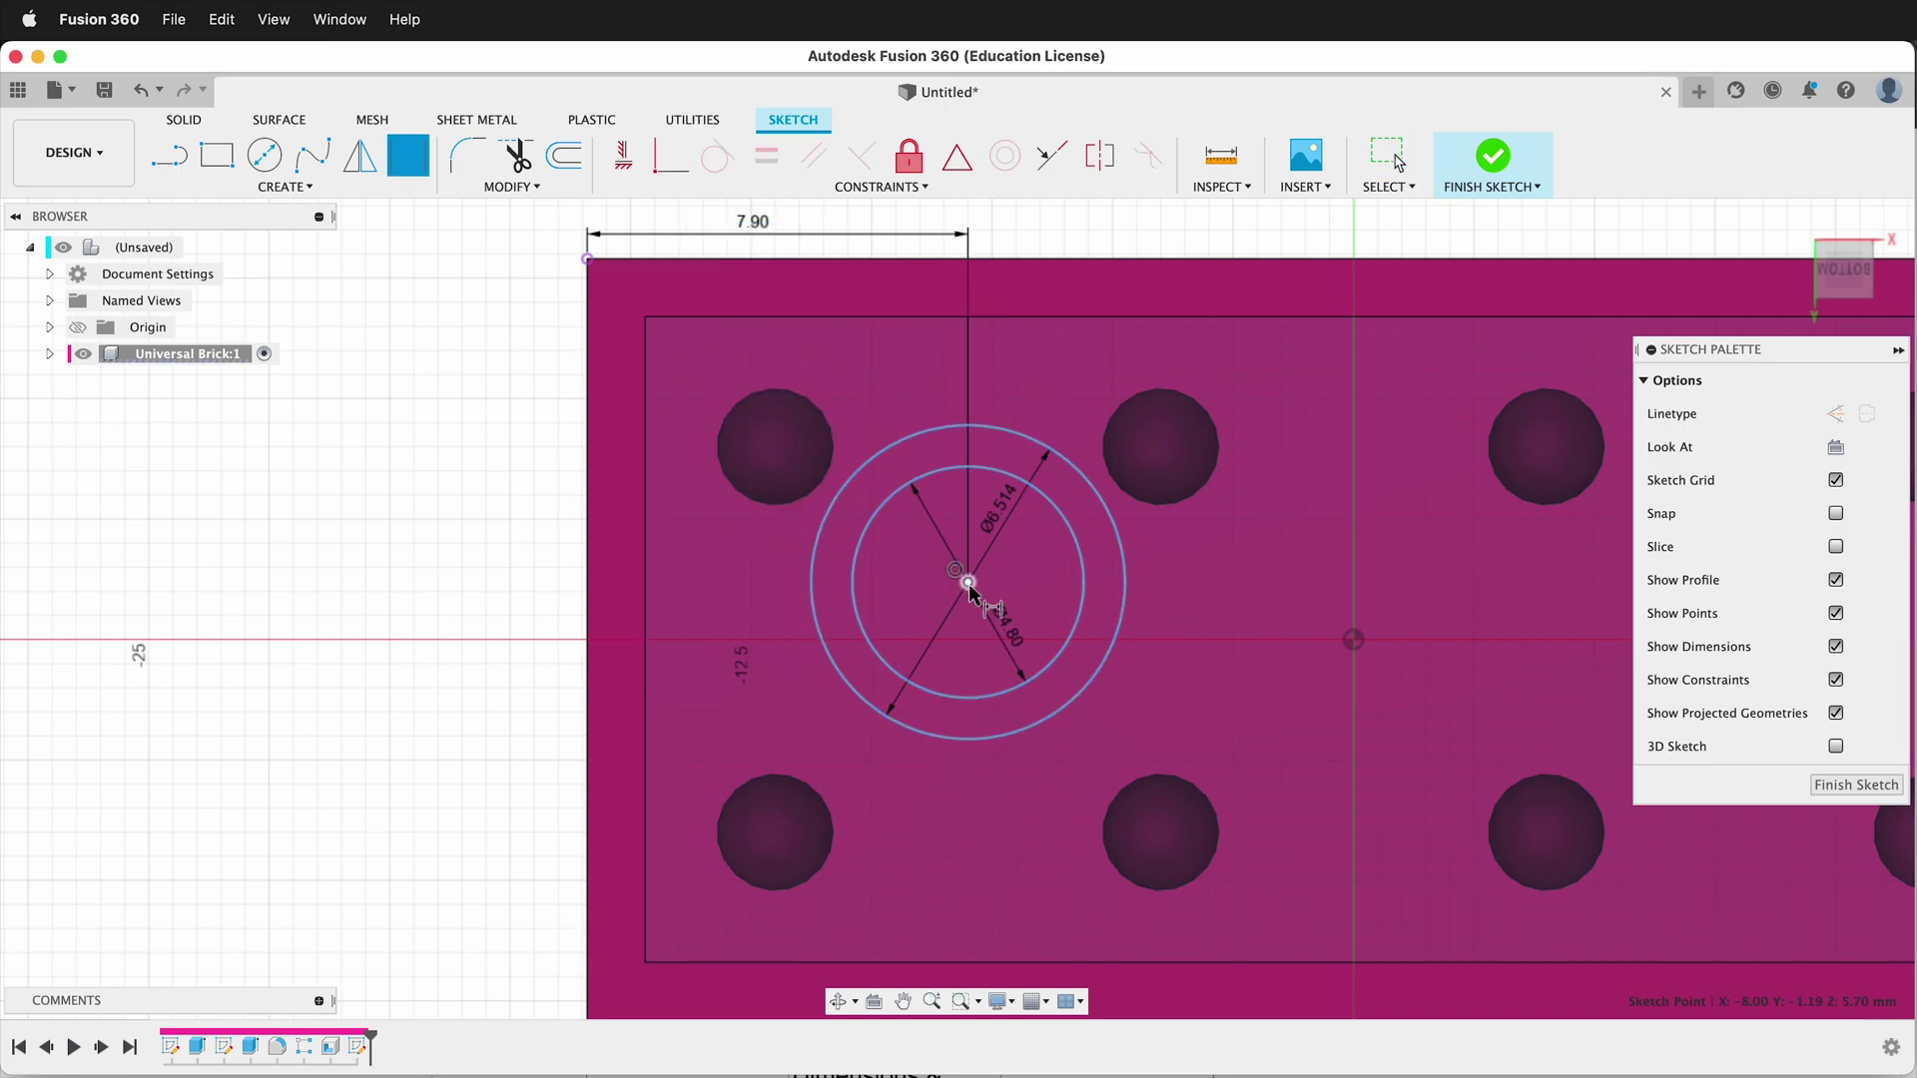
left_click(588, 260, "shift")
key("d")
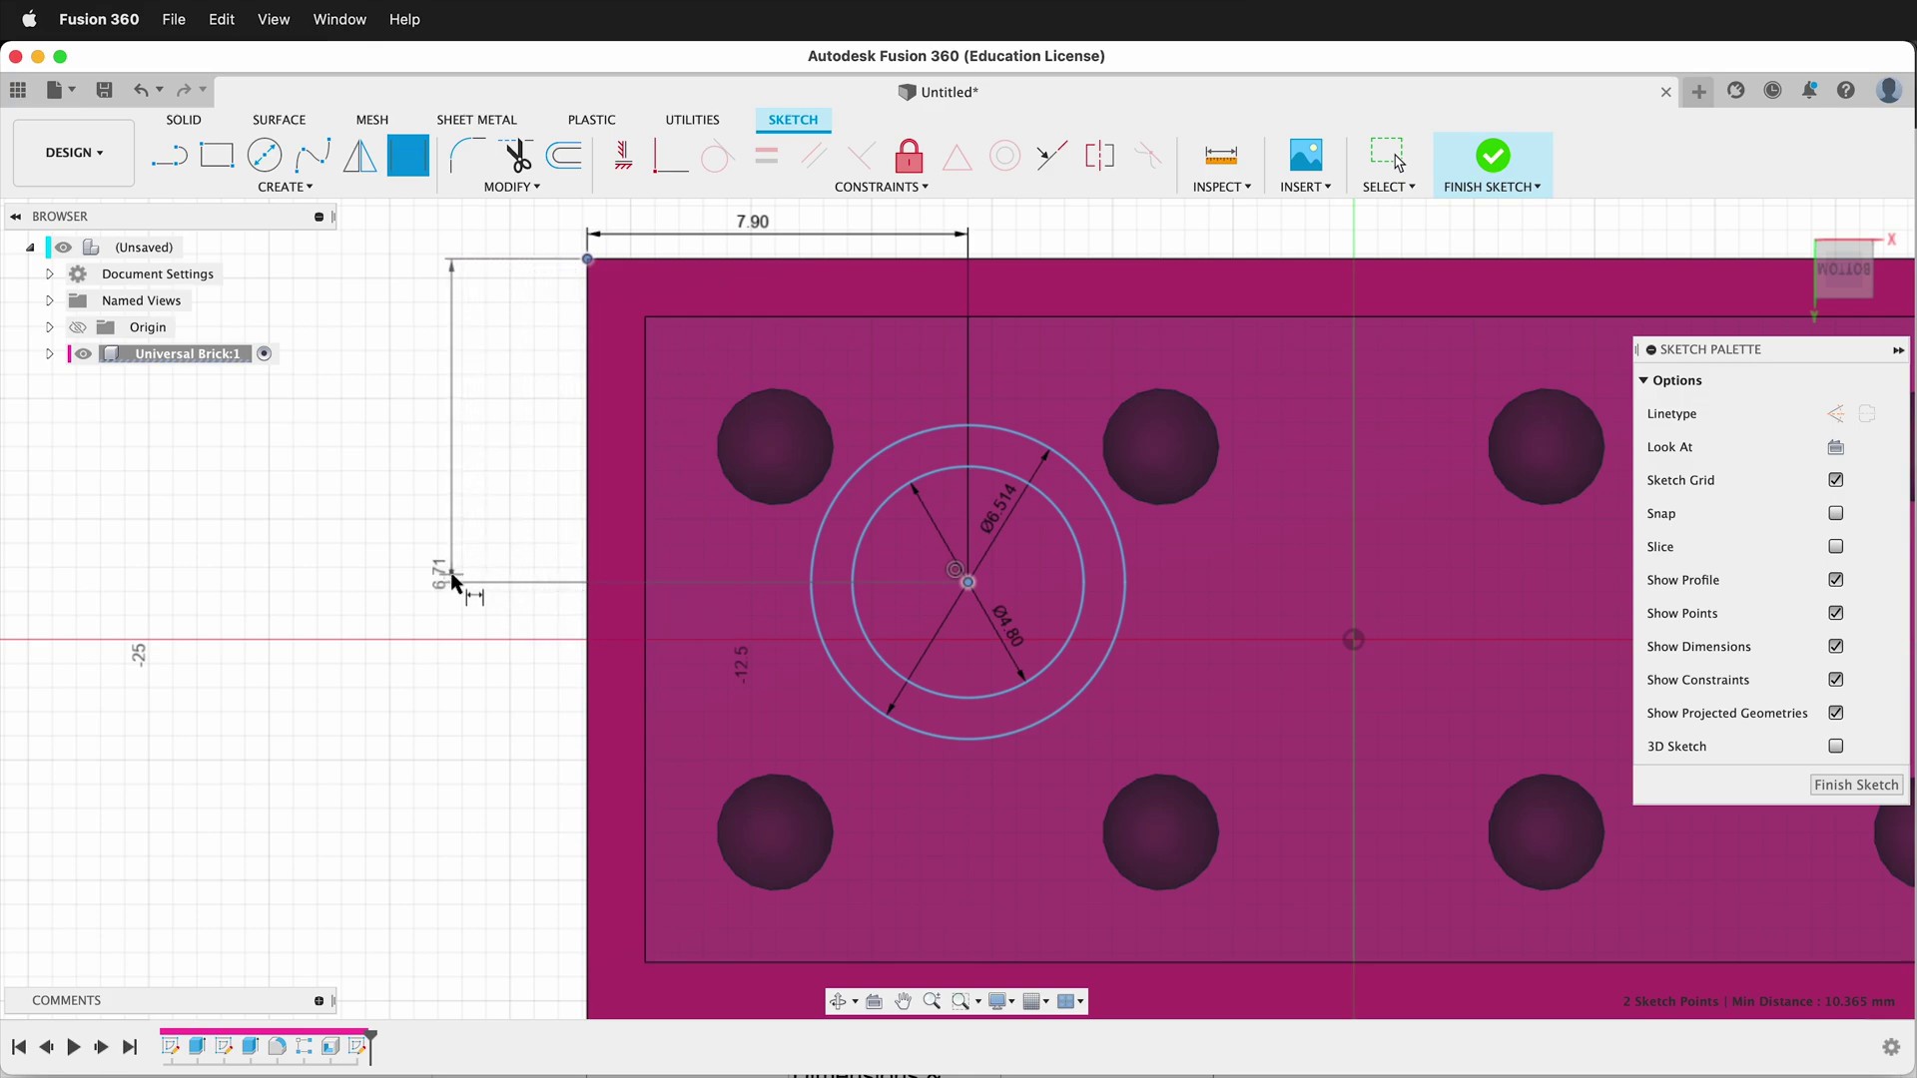
left_click(453, 582)
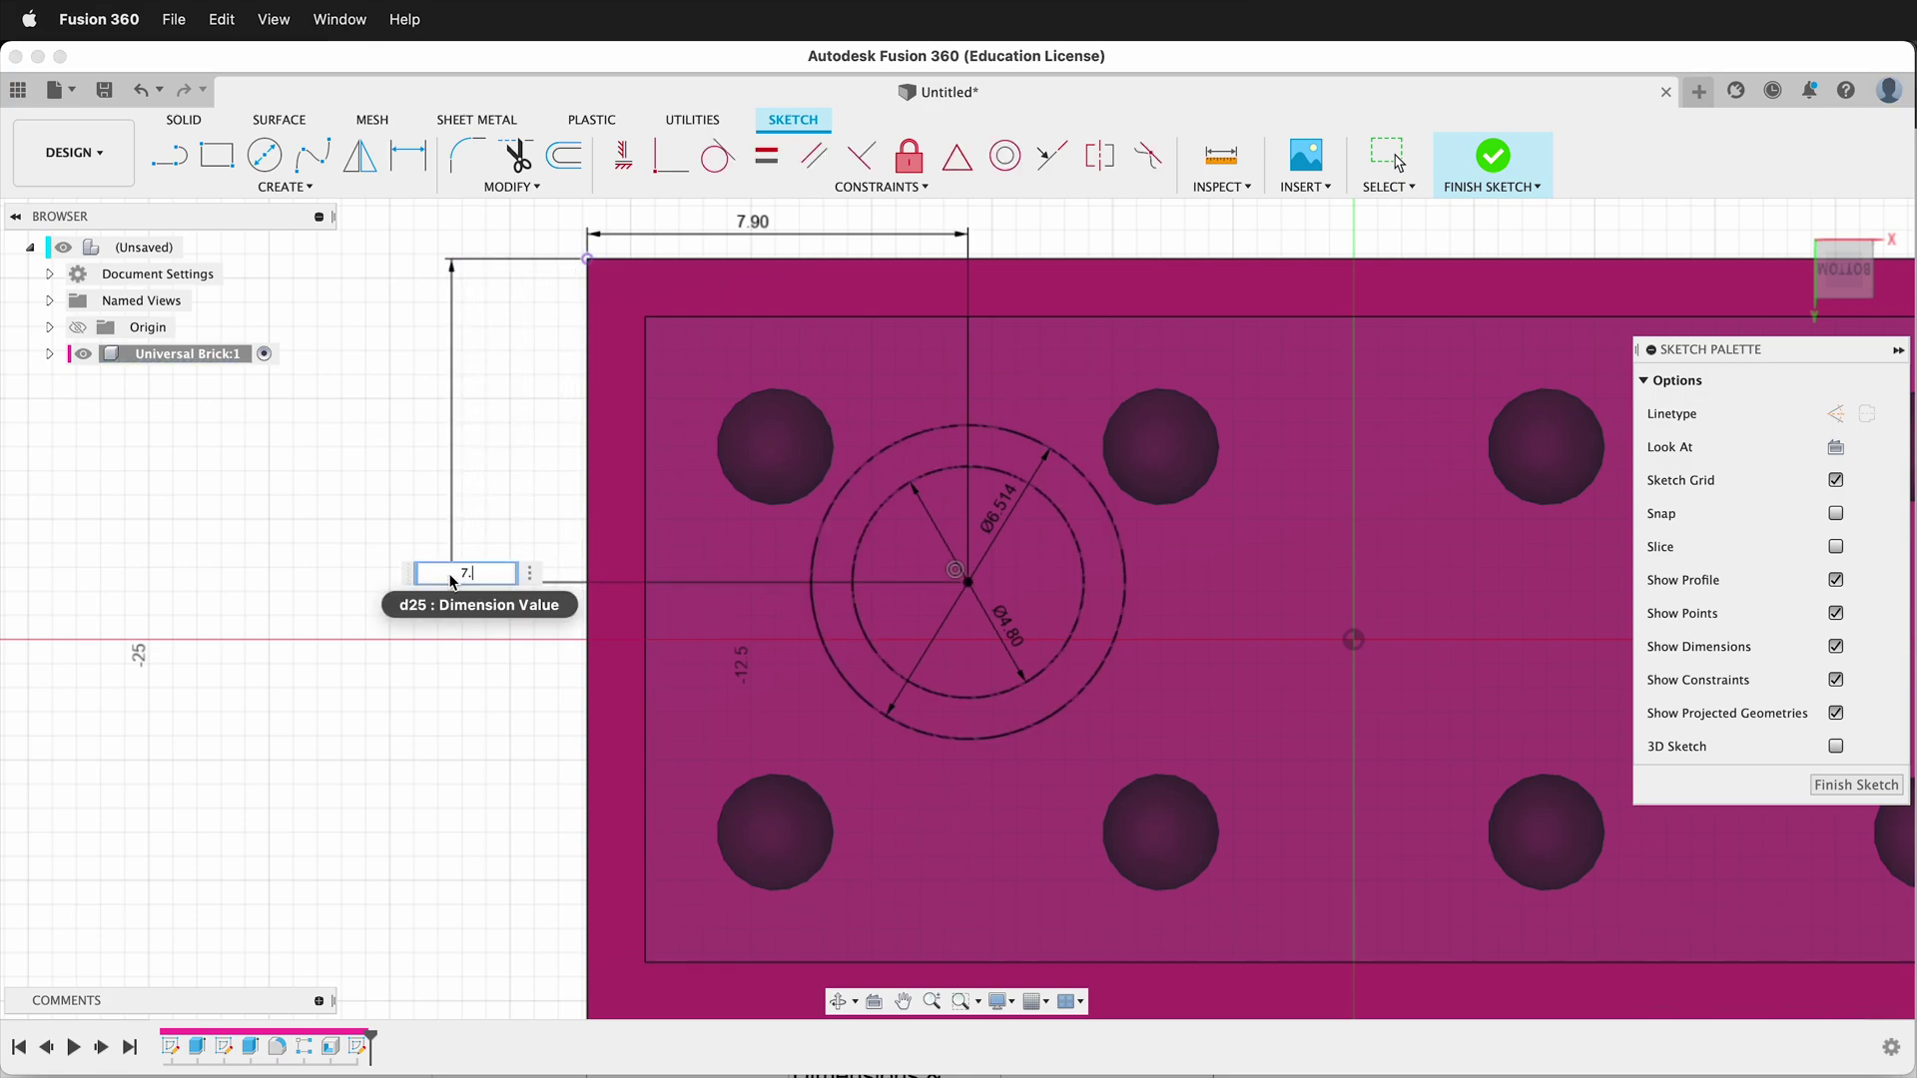
key("Return")
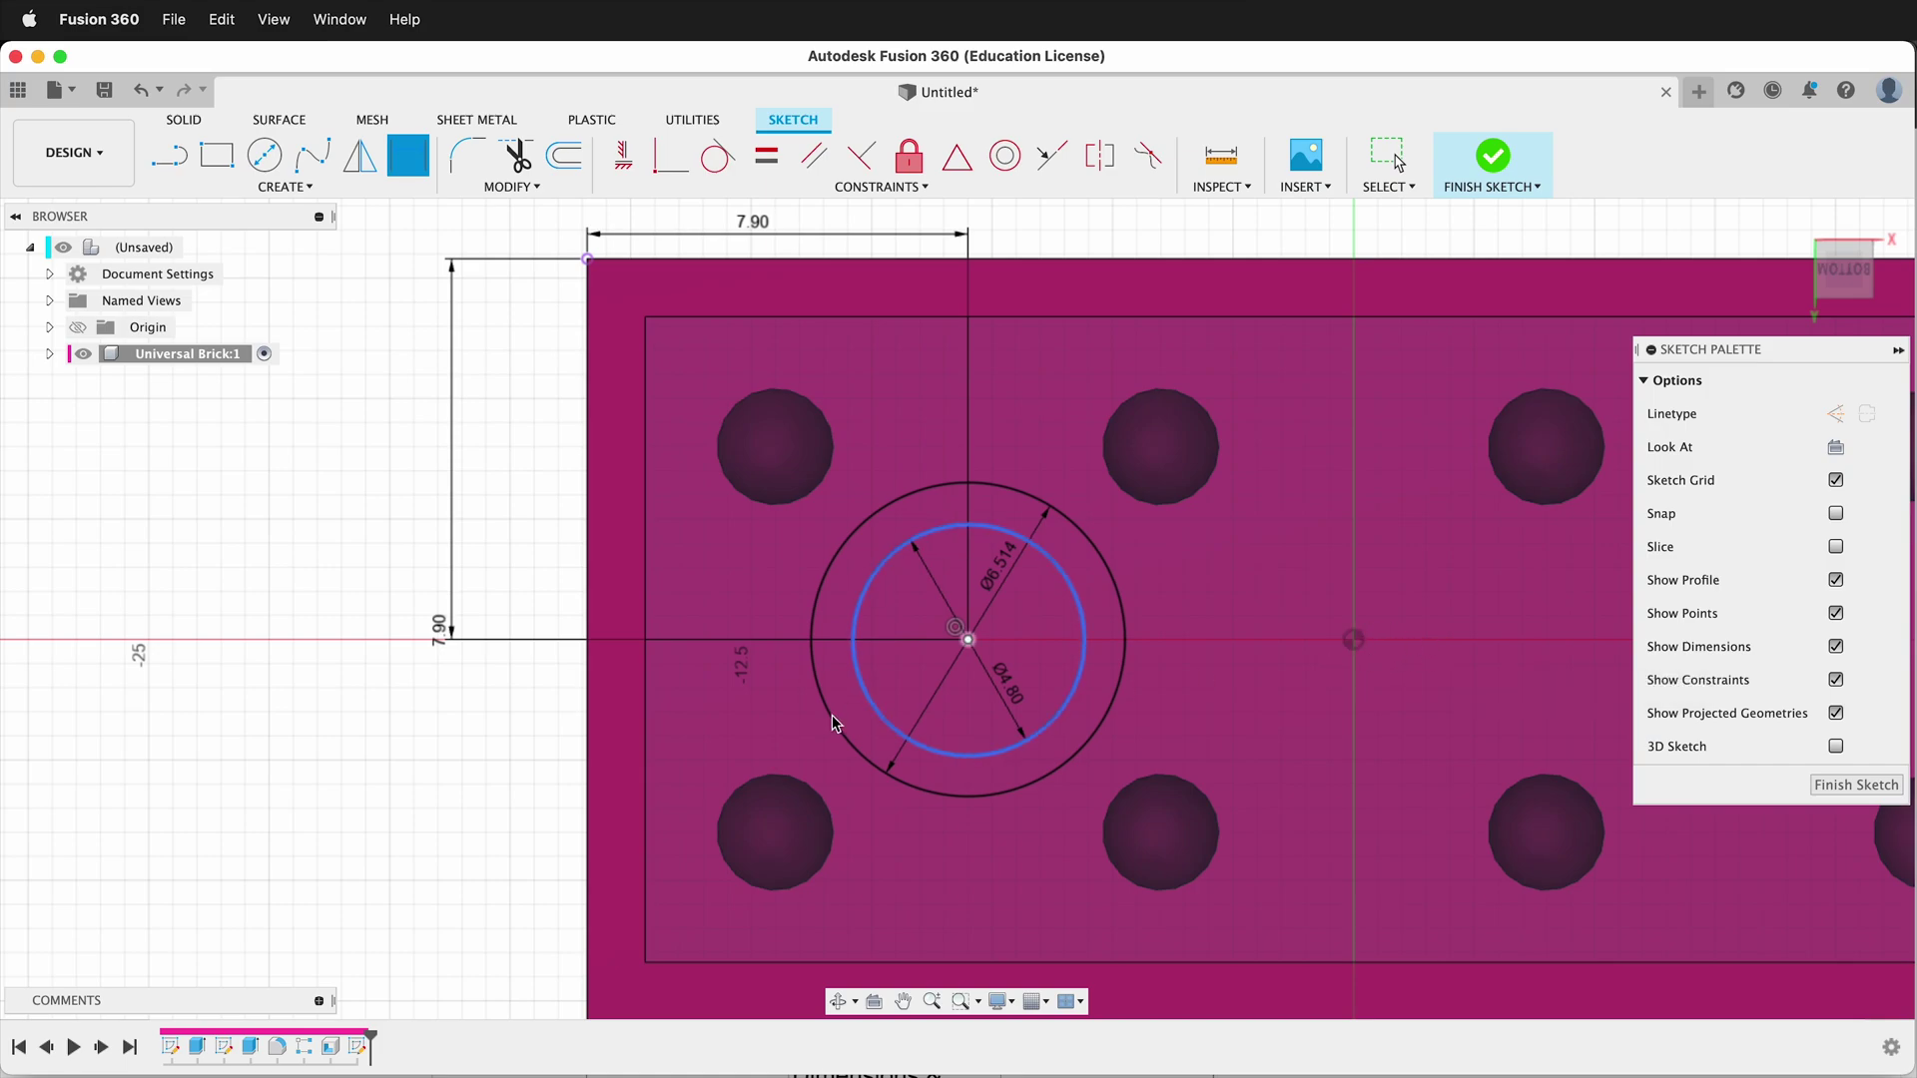
Step: Extrude the ring between the two circles up to the brick's open bottom rim, using a To Object extent joined to the body
key("e")
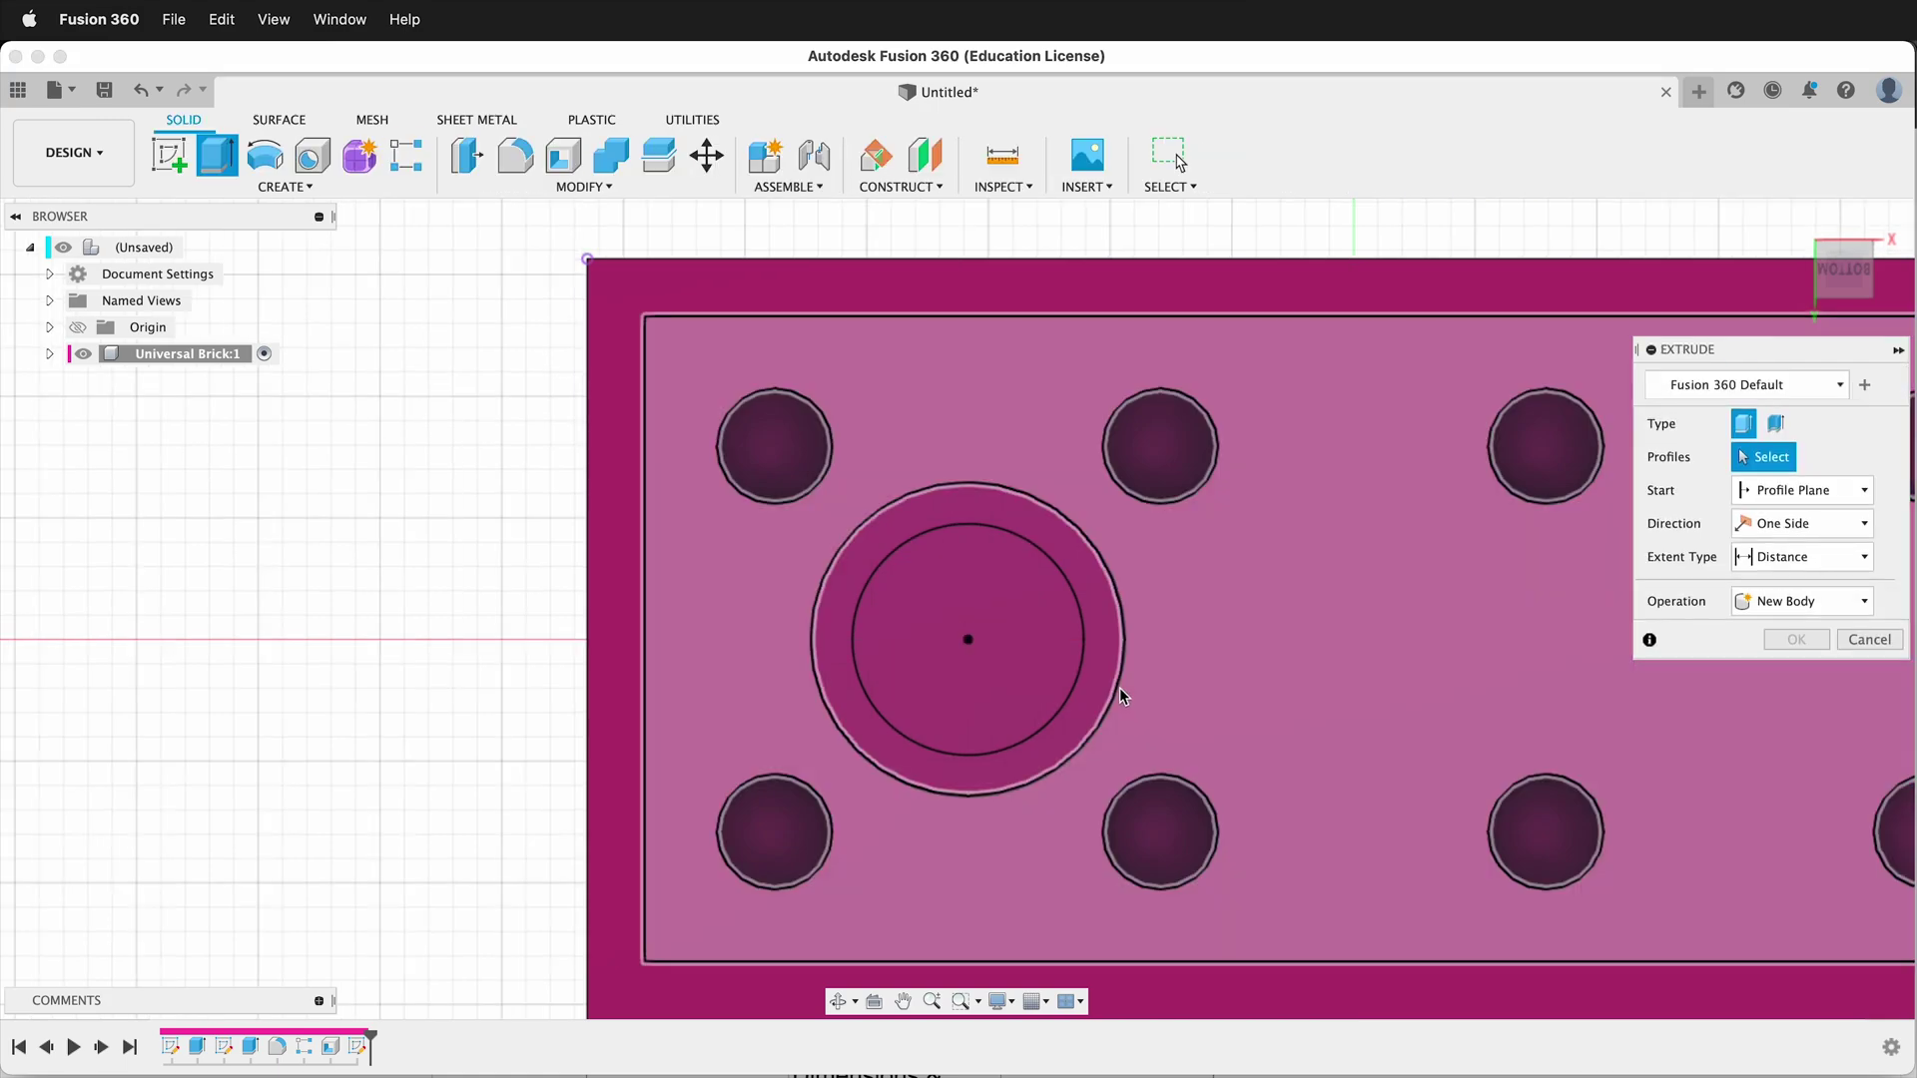
left_click(1107, 644)
middle_click_drag(1053, 671, 1061, 595, "shift")
left_click(1835, 559)
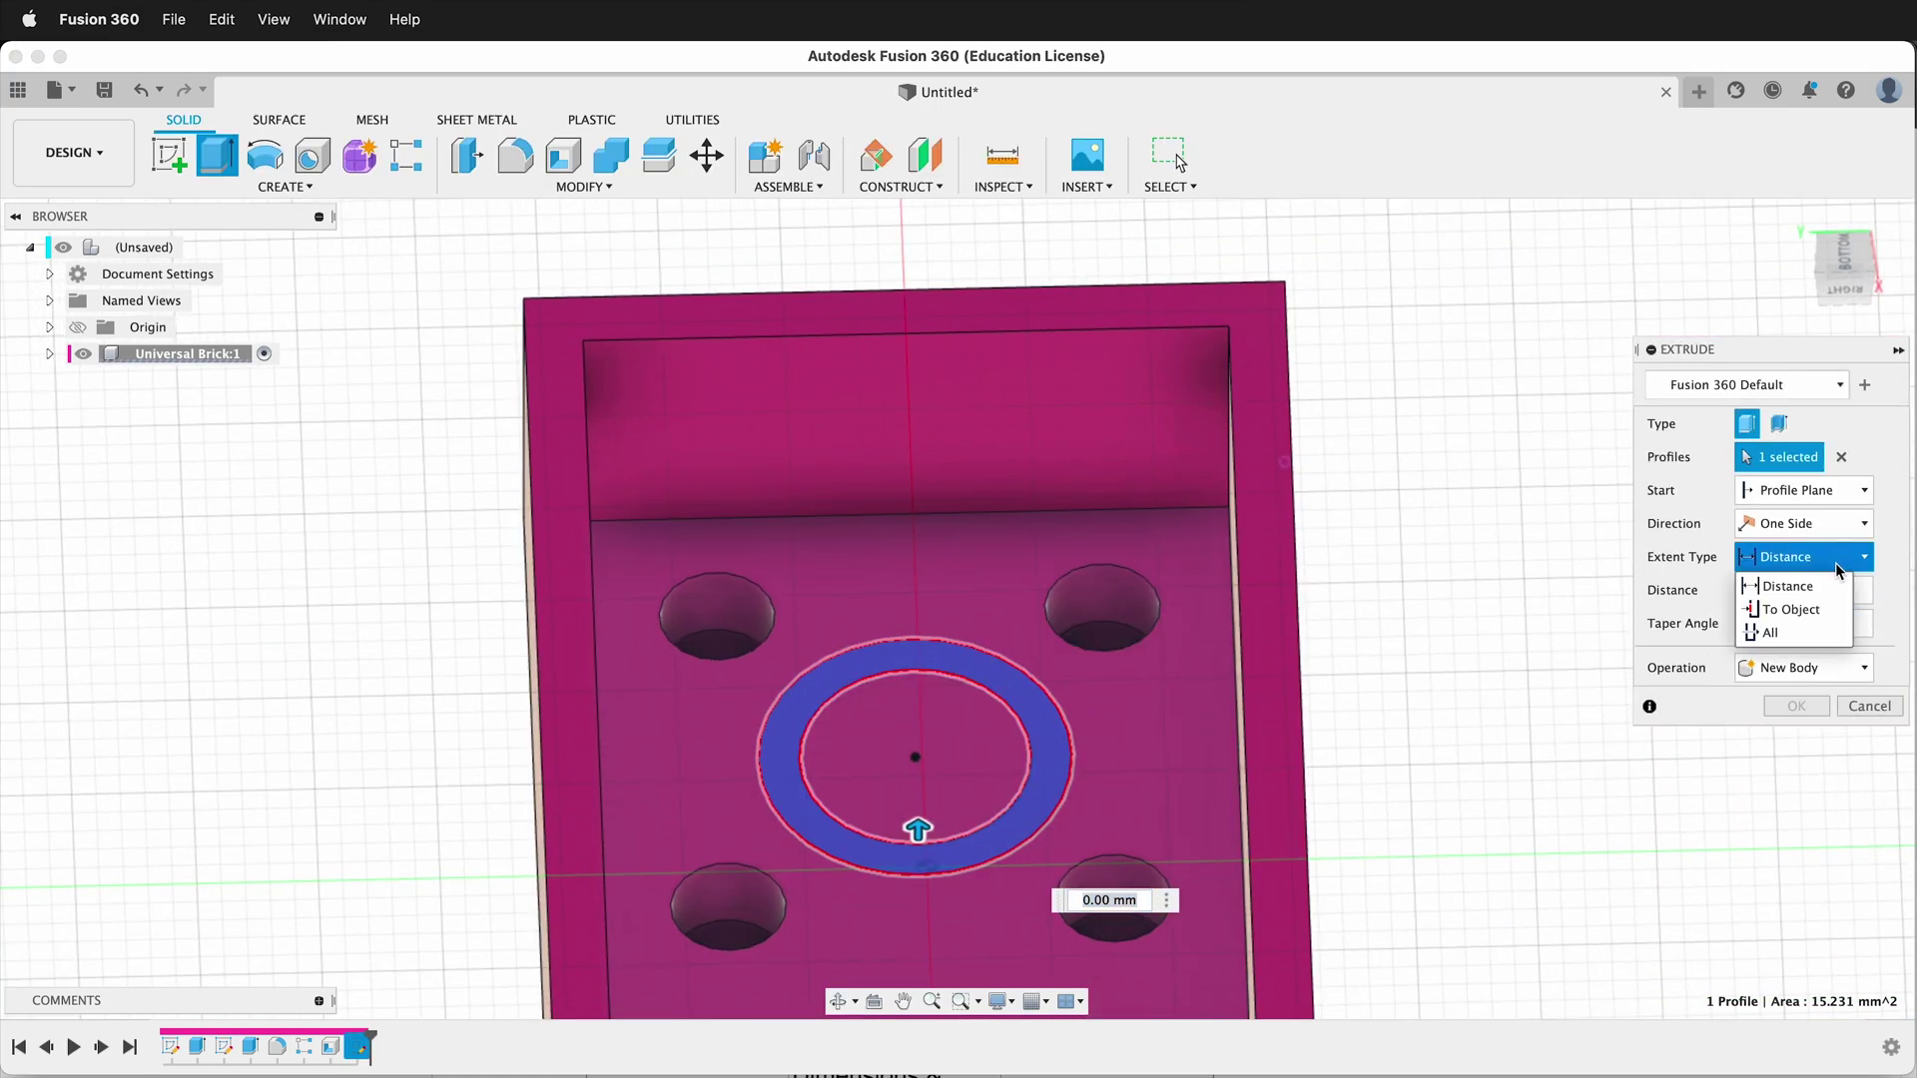
left_click(1788, 616)
left_click(1024, 308)
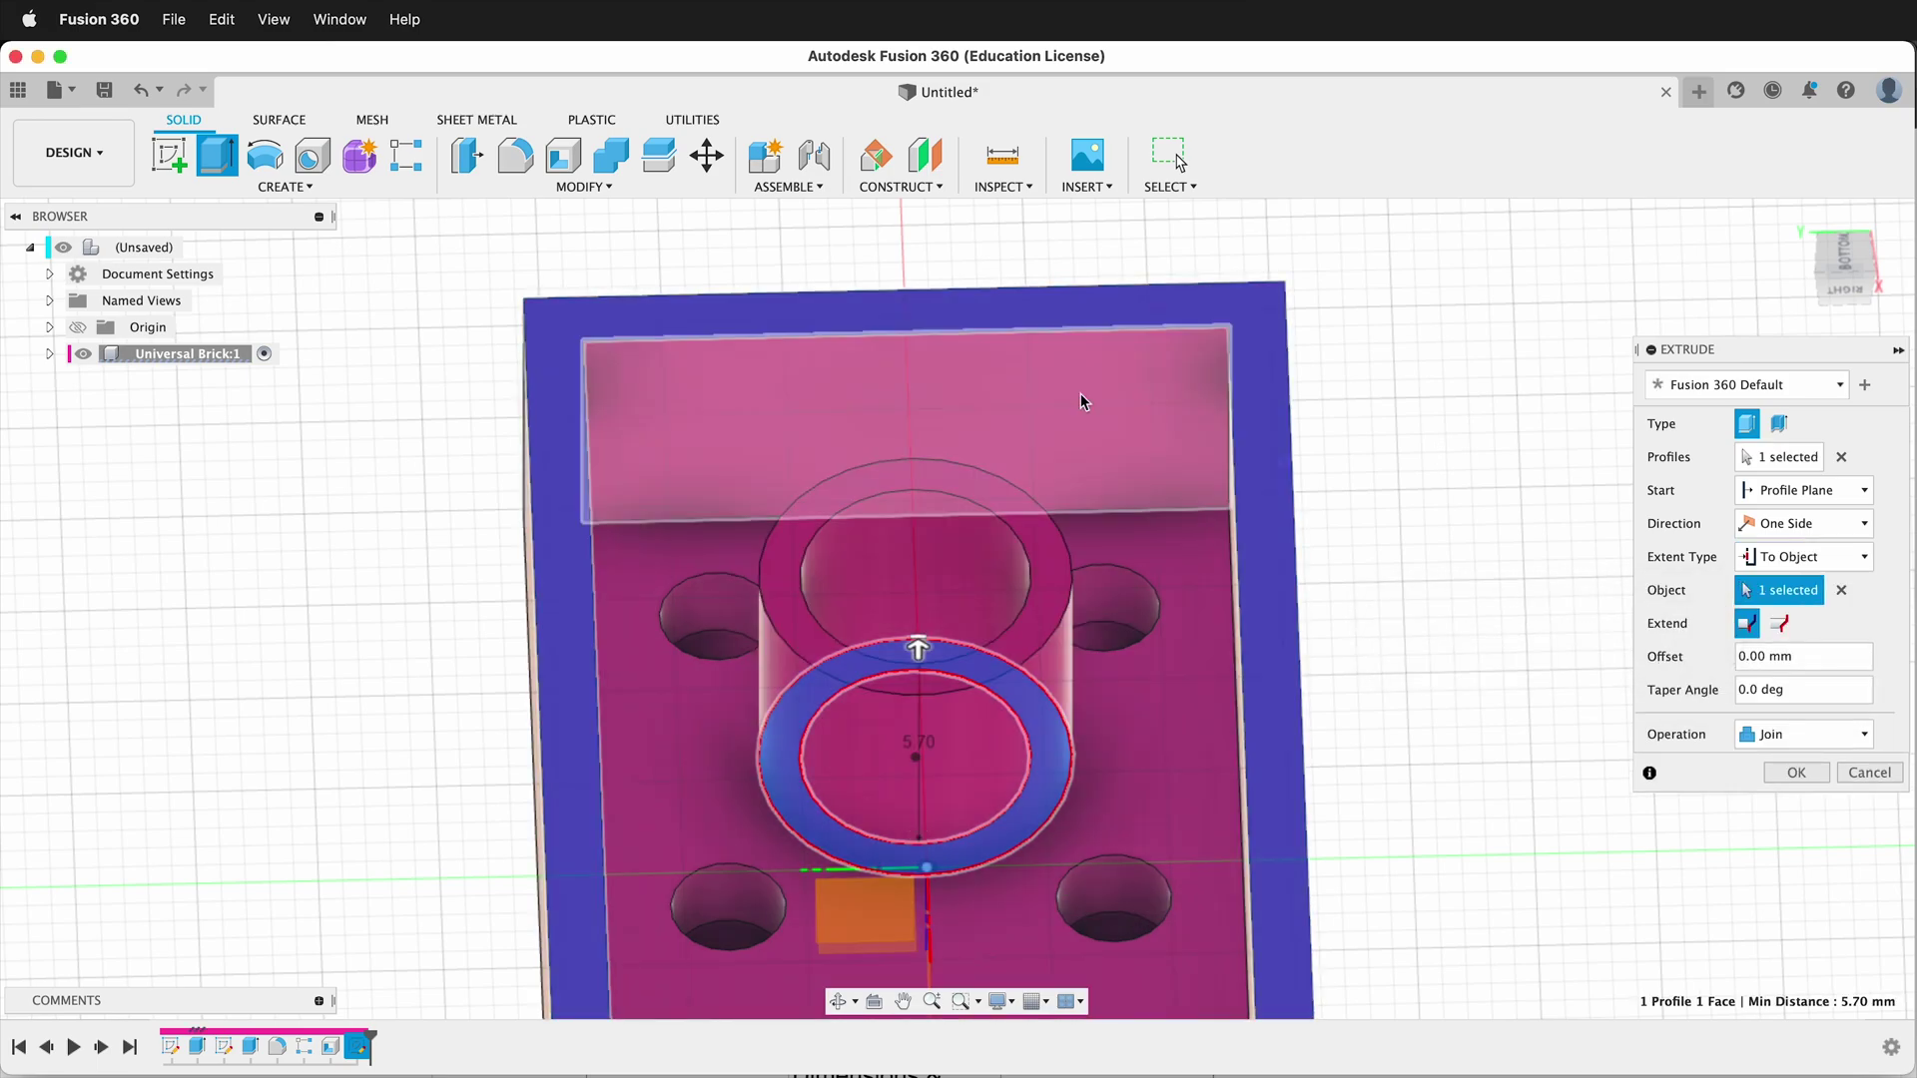
left_click(1798, 773)
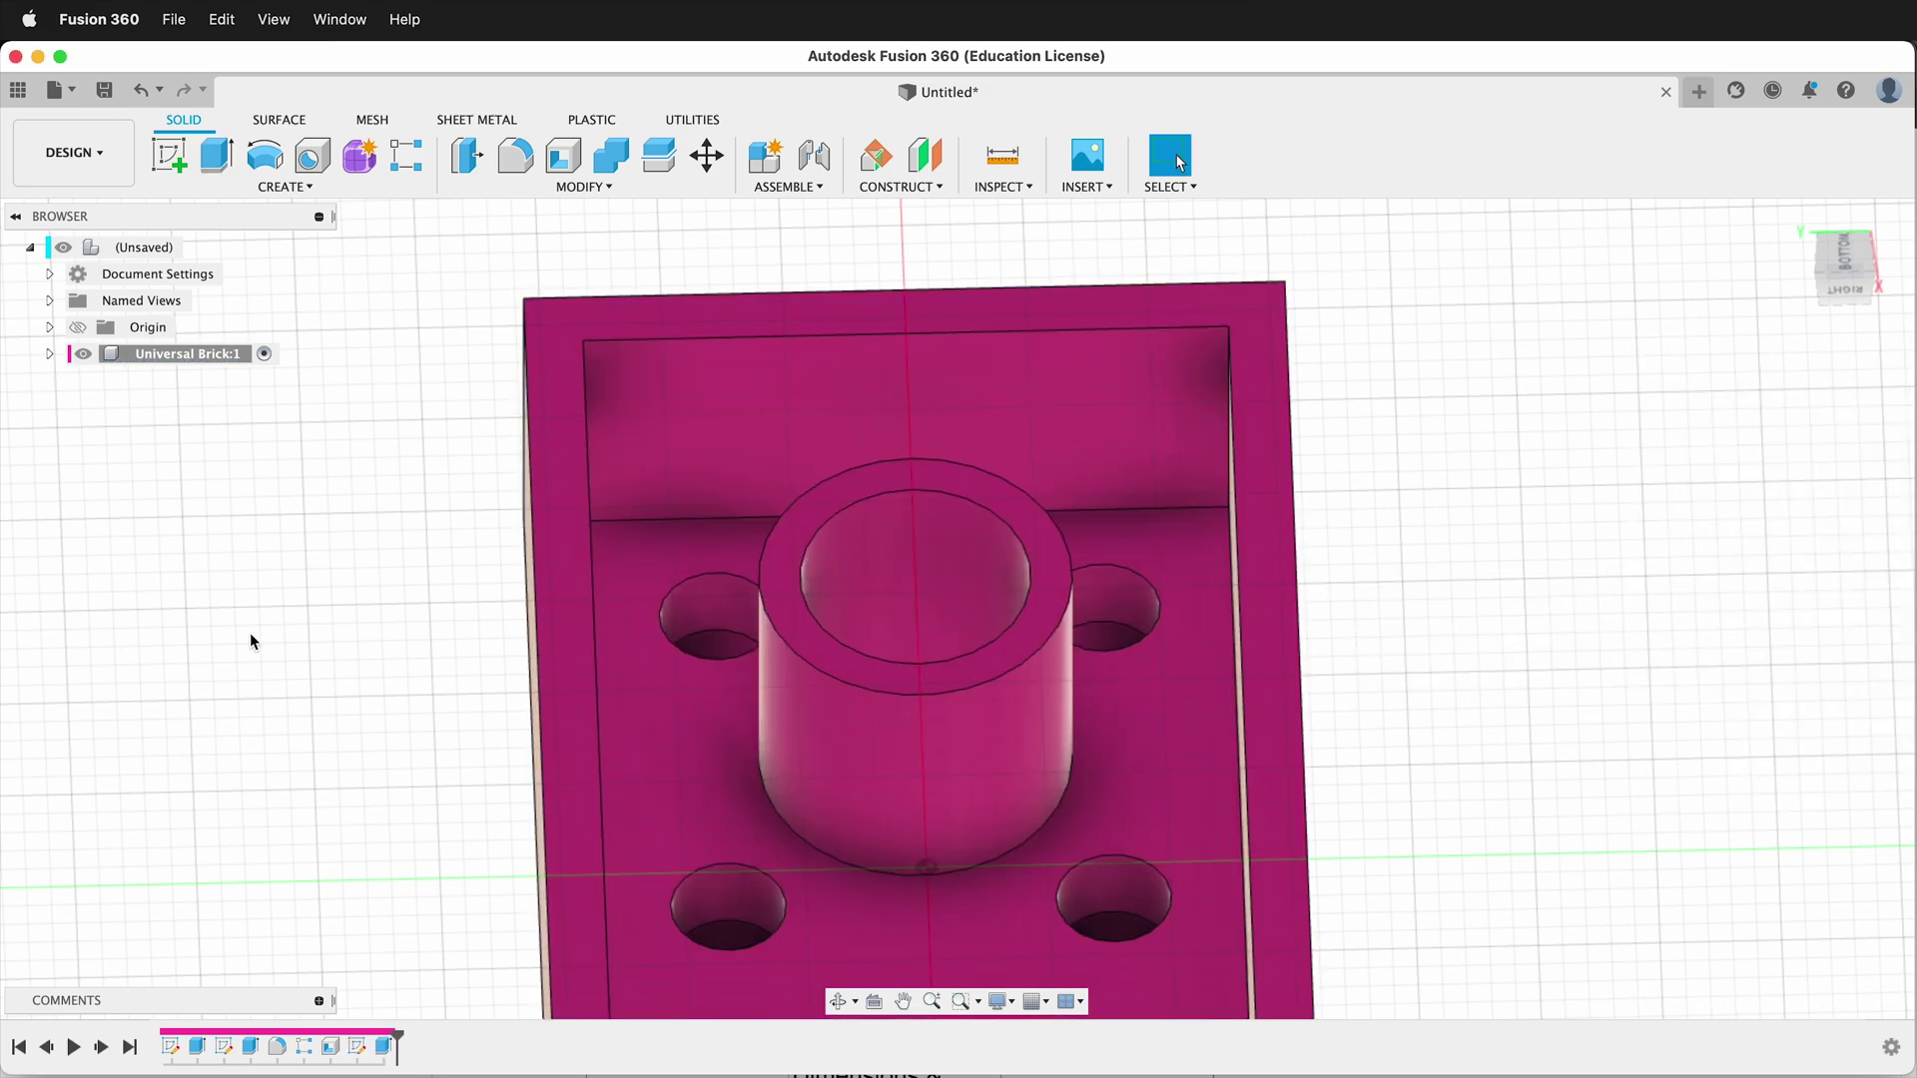
Step: Fillet the tube's inner and outer circular edges where it meets the cavity floor
middle_click_drag(250, 632, 308, 655, "shift")
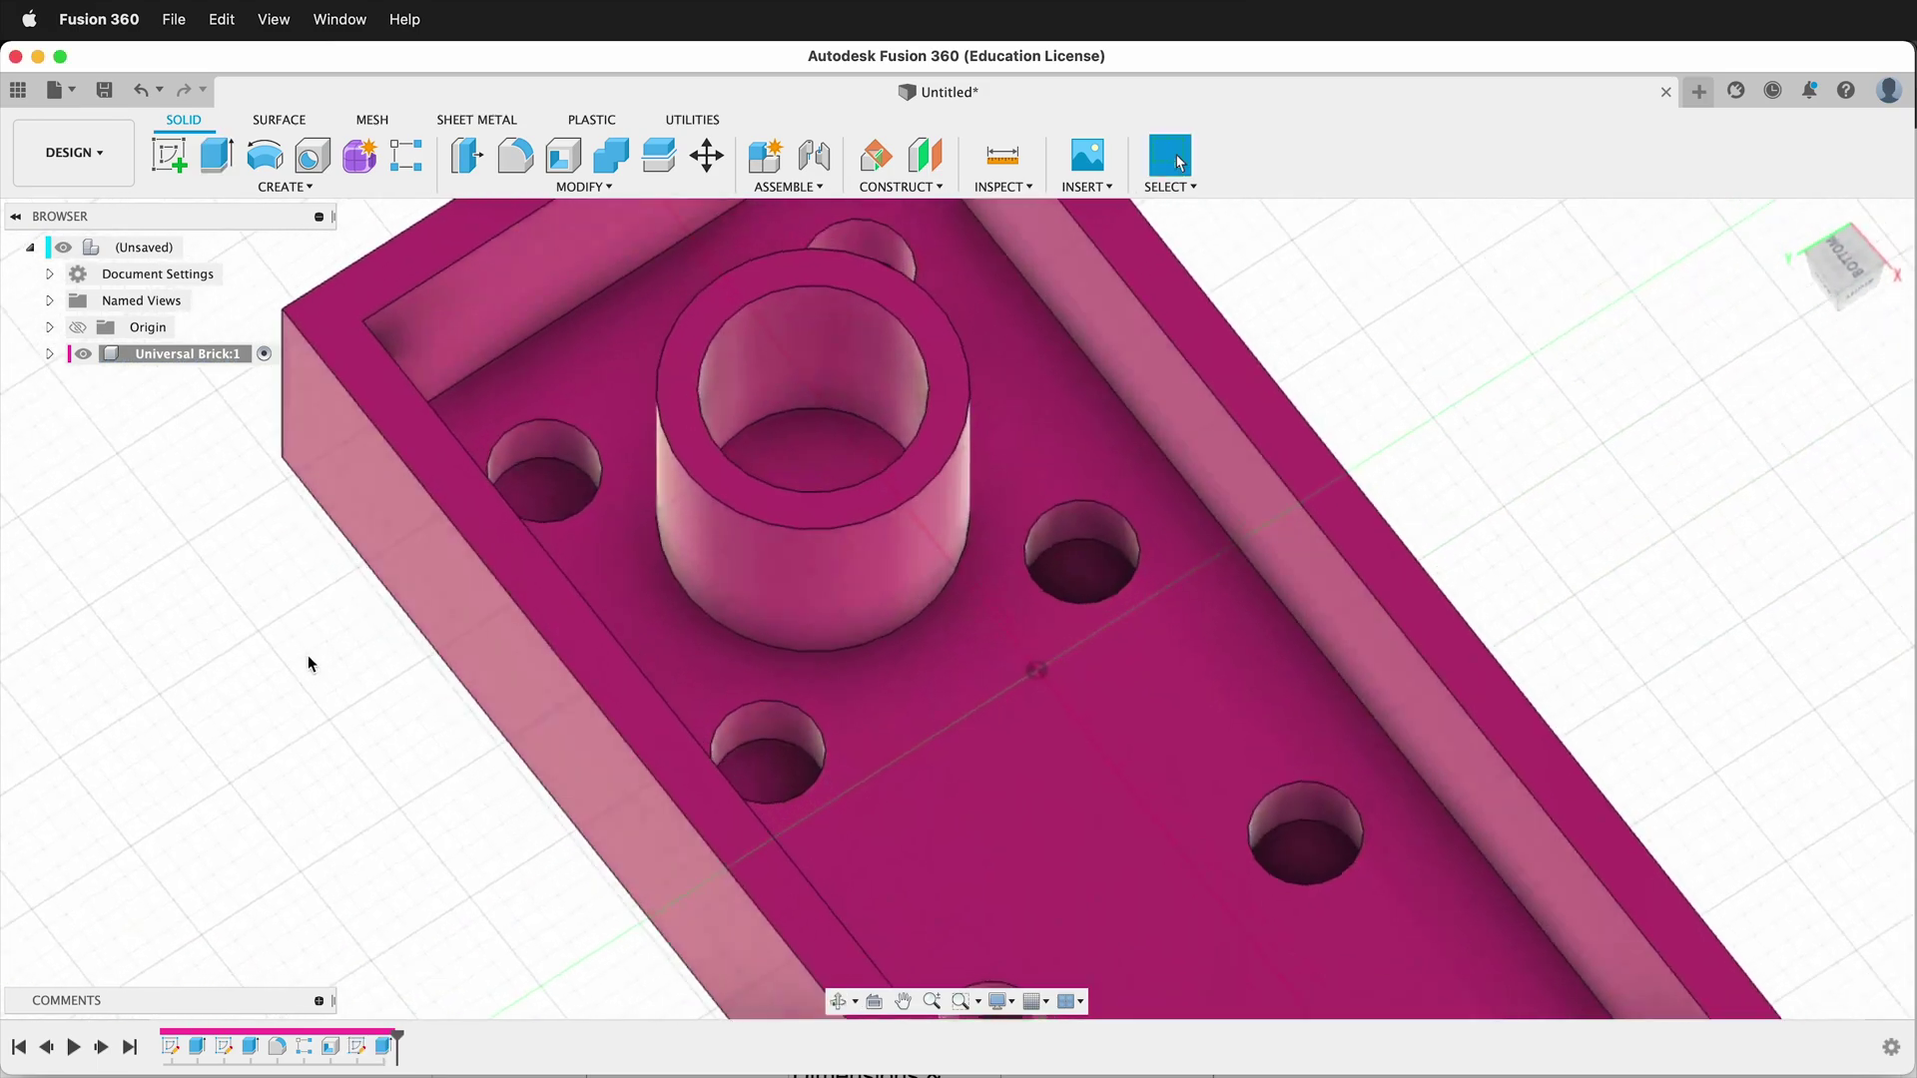
left_click(513, 157)
left_click(903, 580)
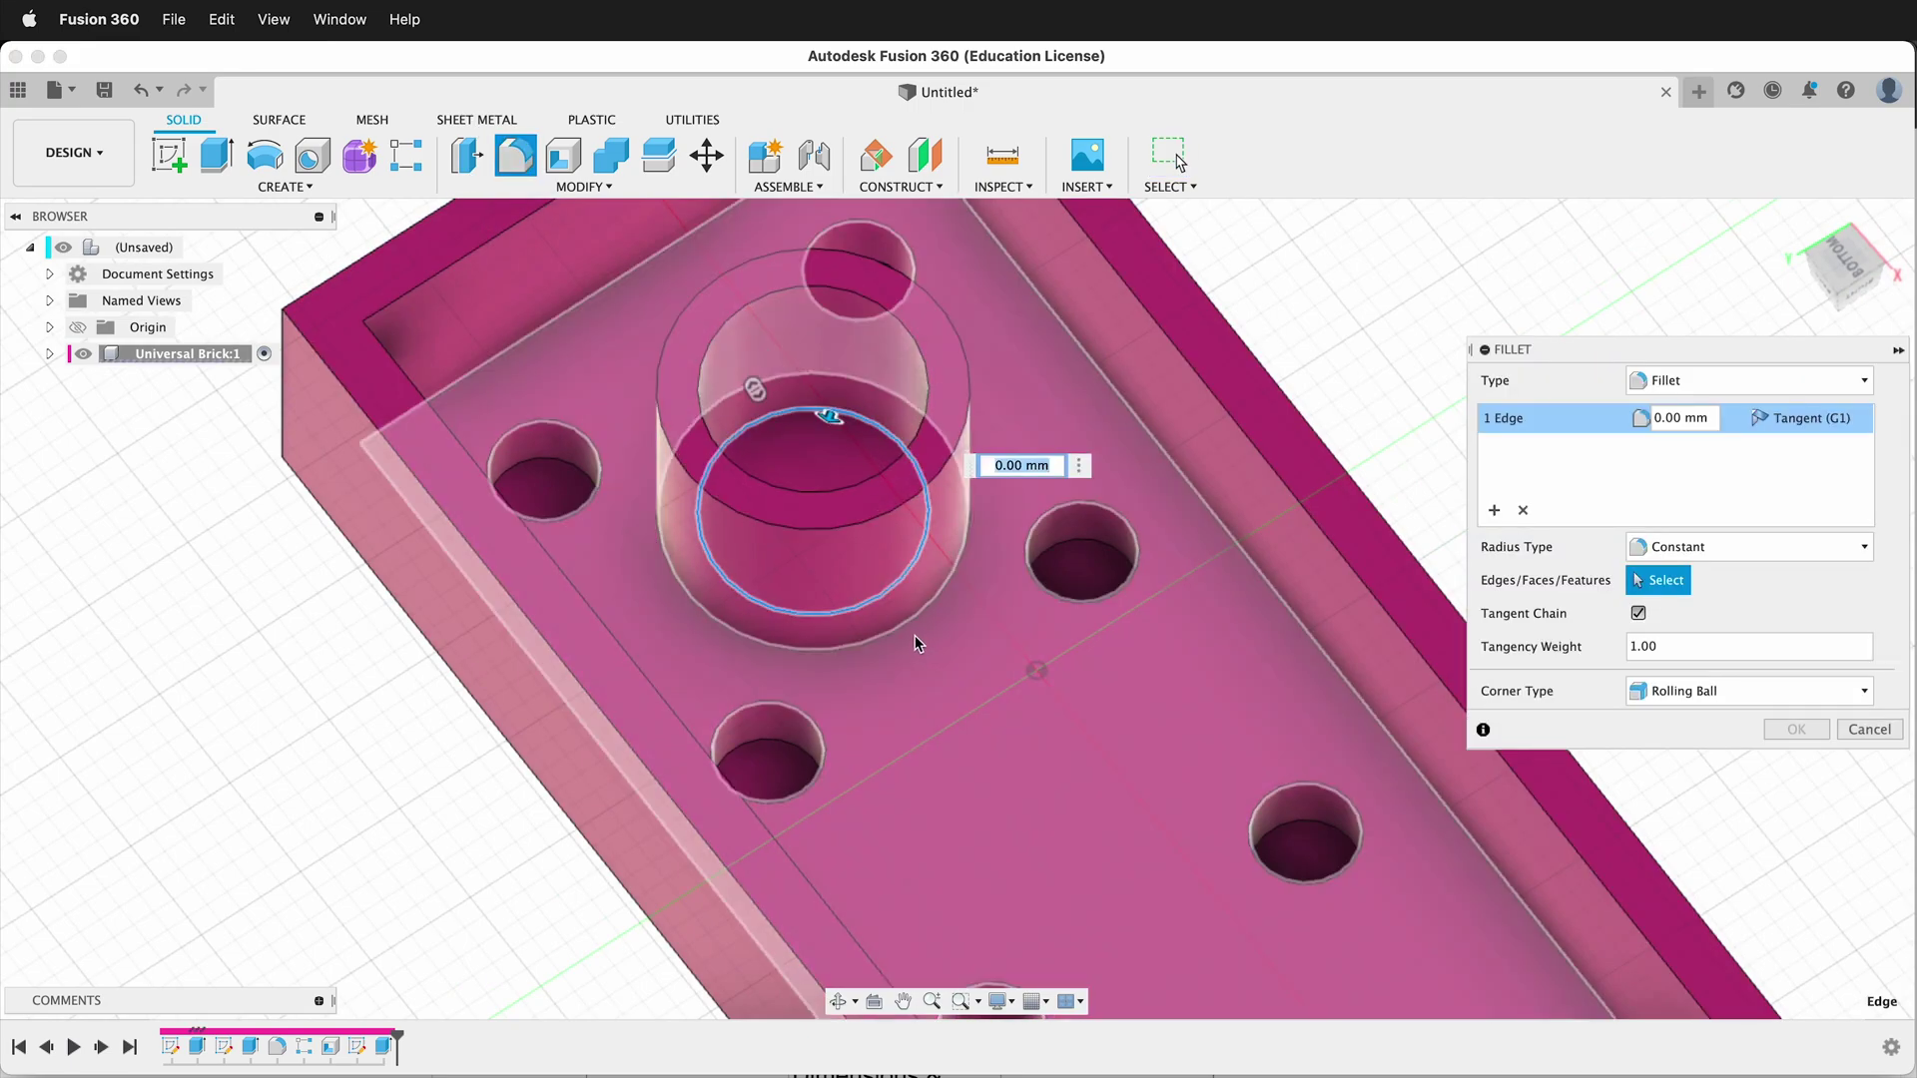
left_click(916, 631)
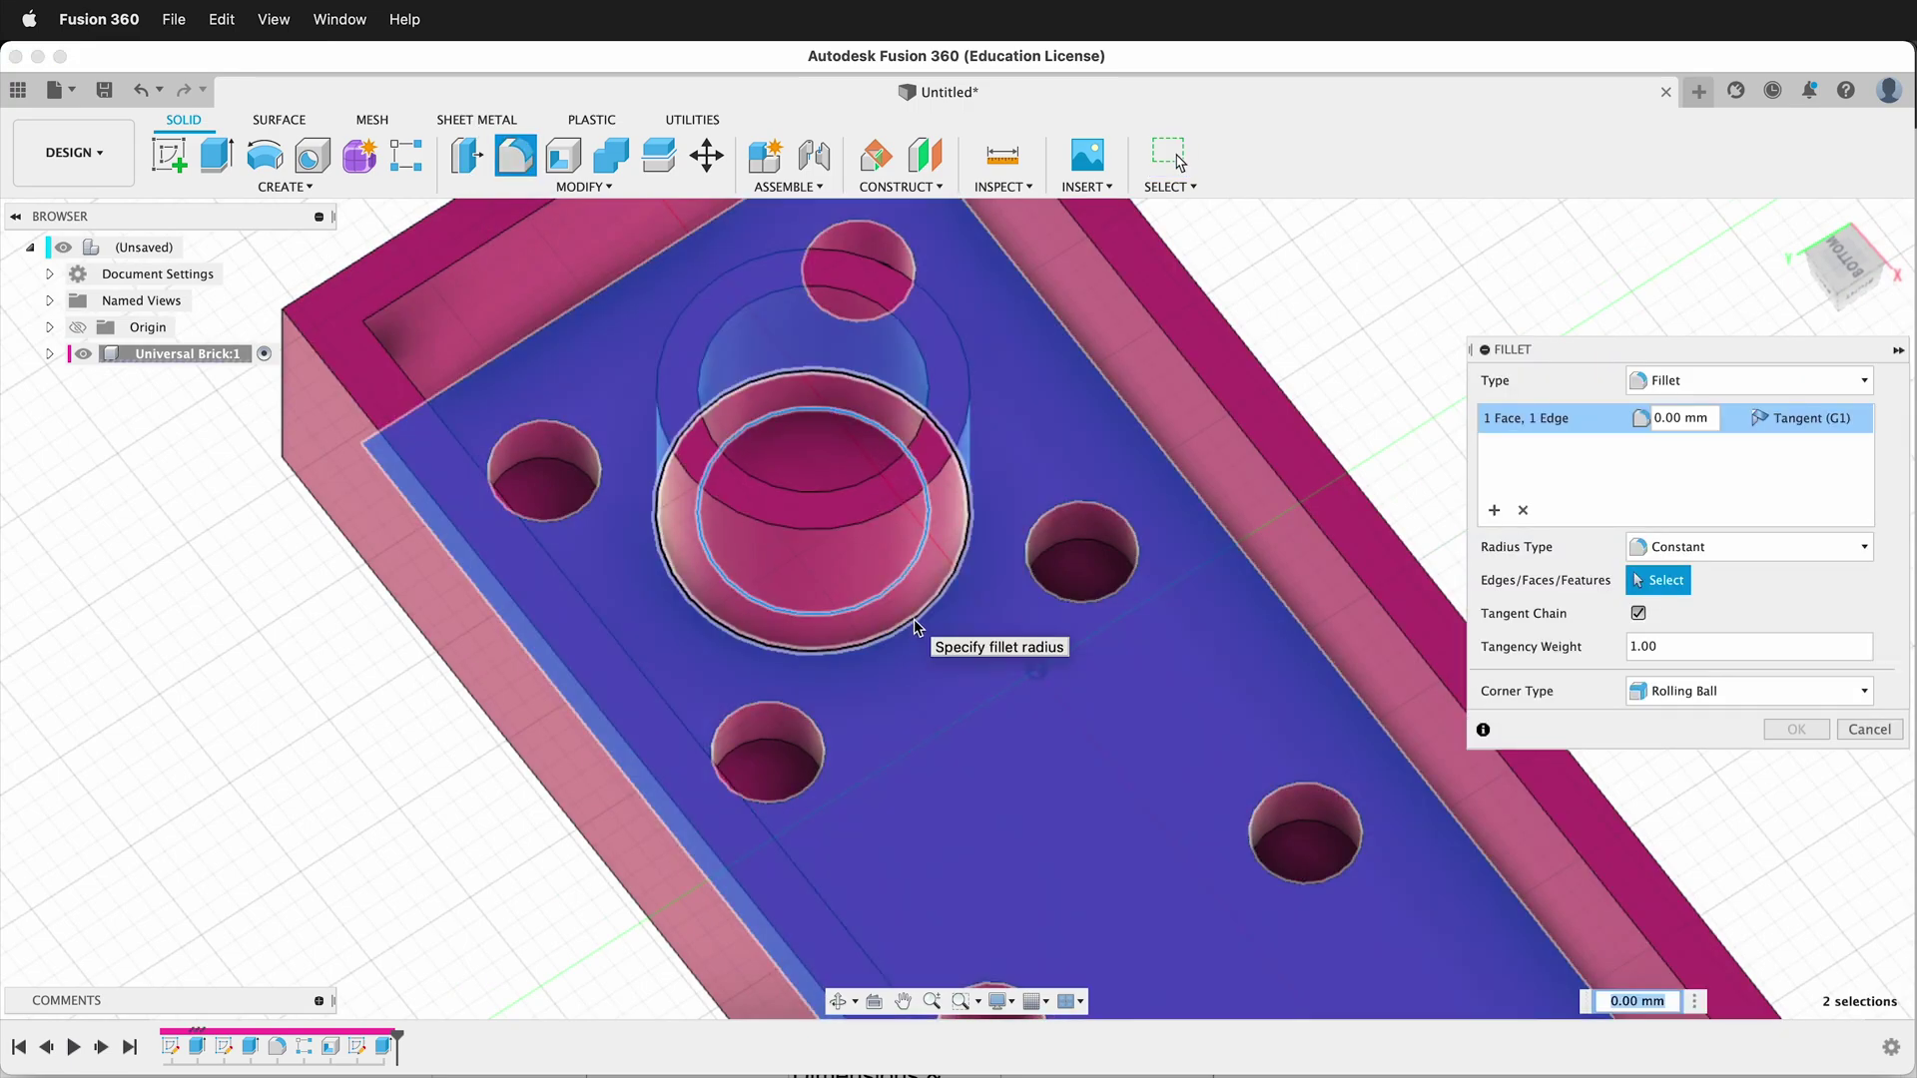
left_click(916, 626)
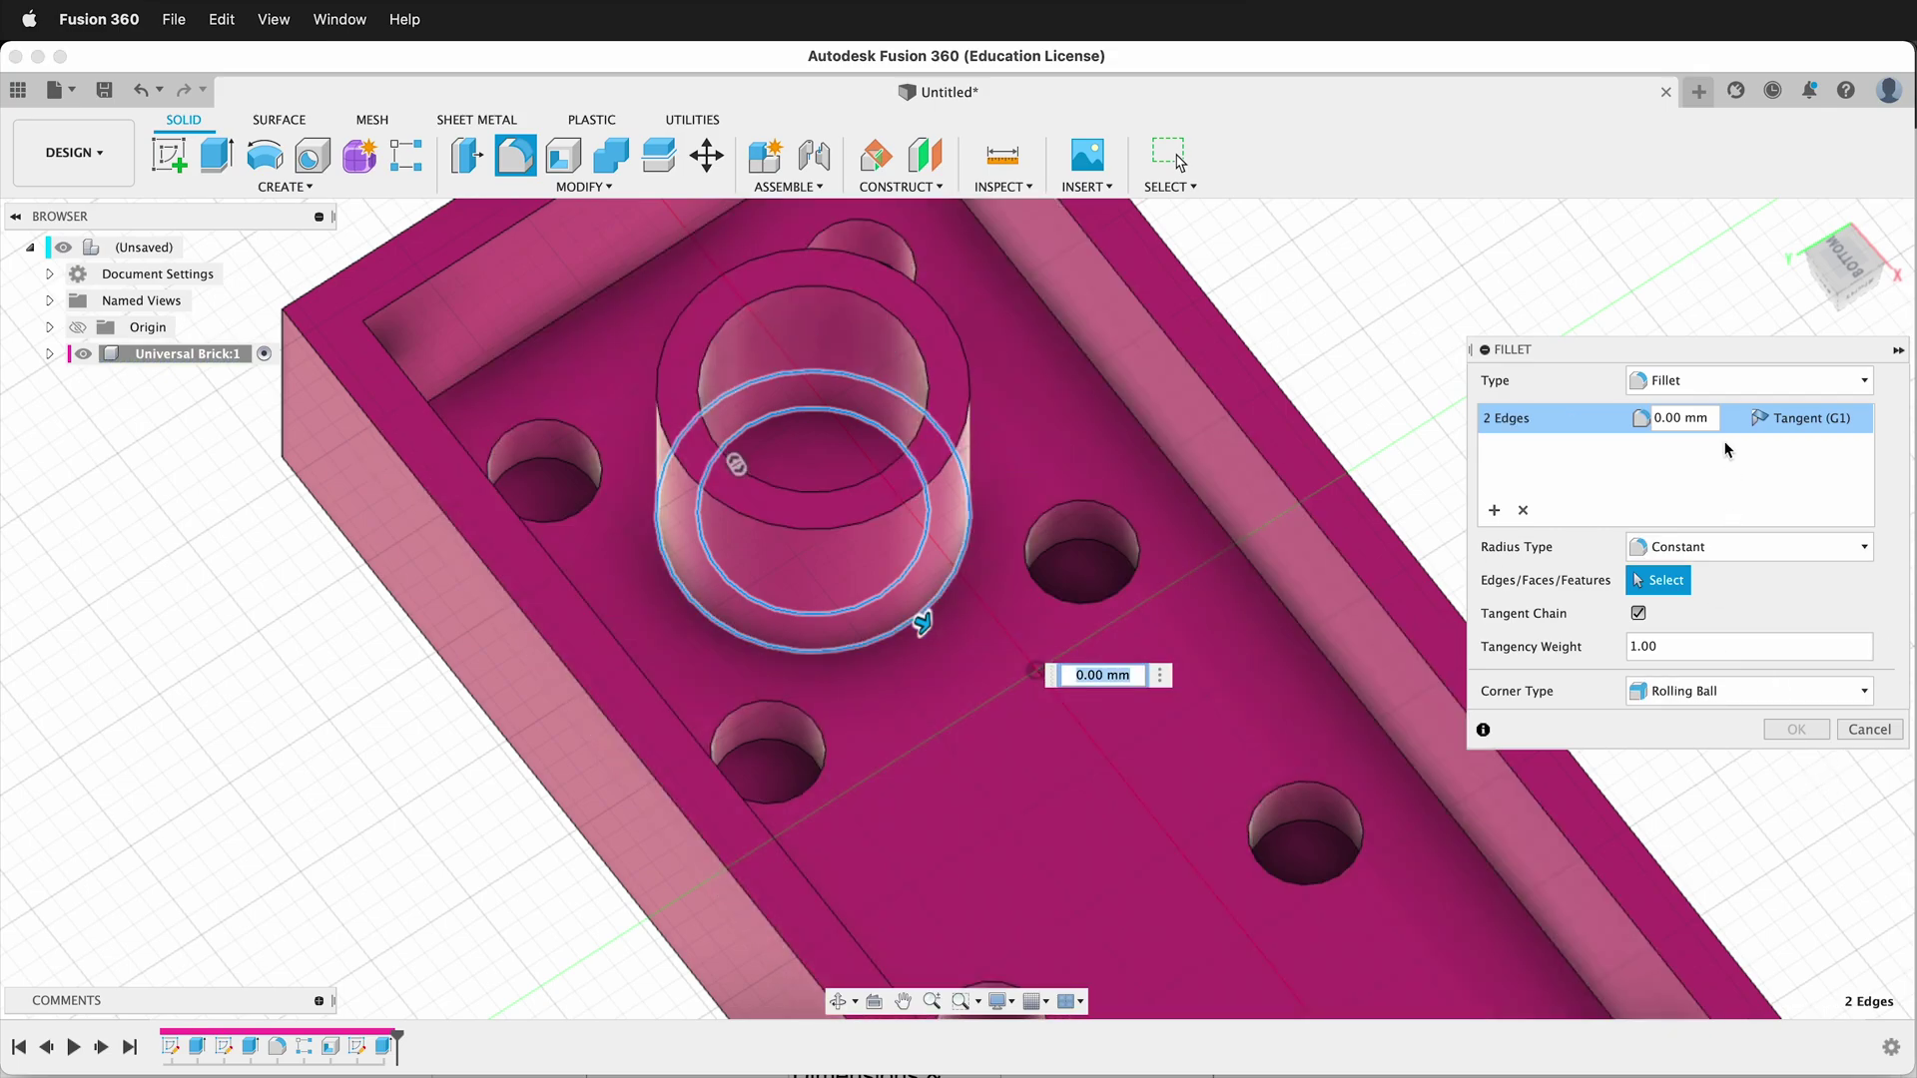
type("1")
key("Return")
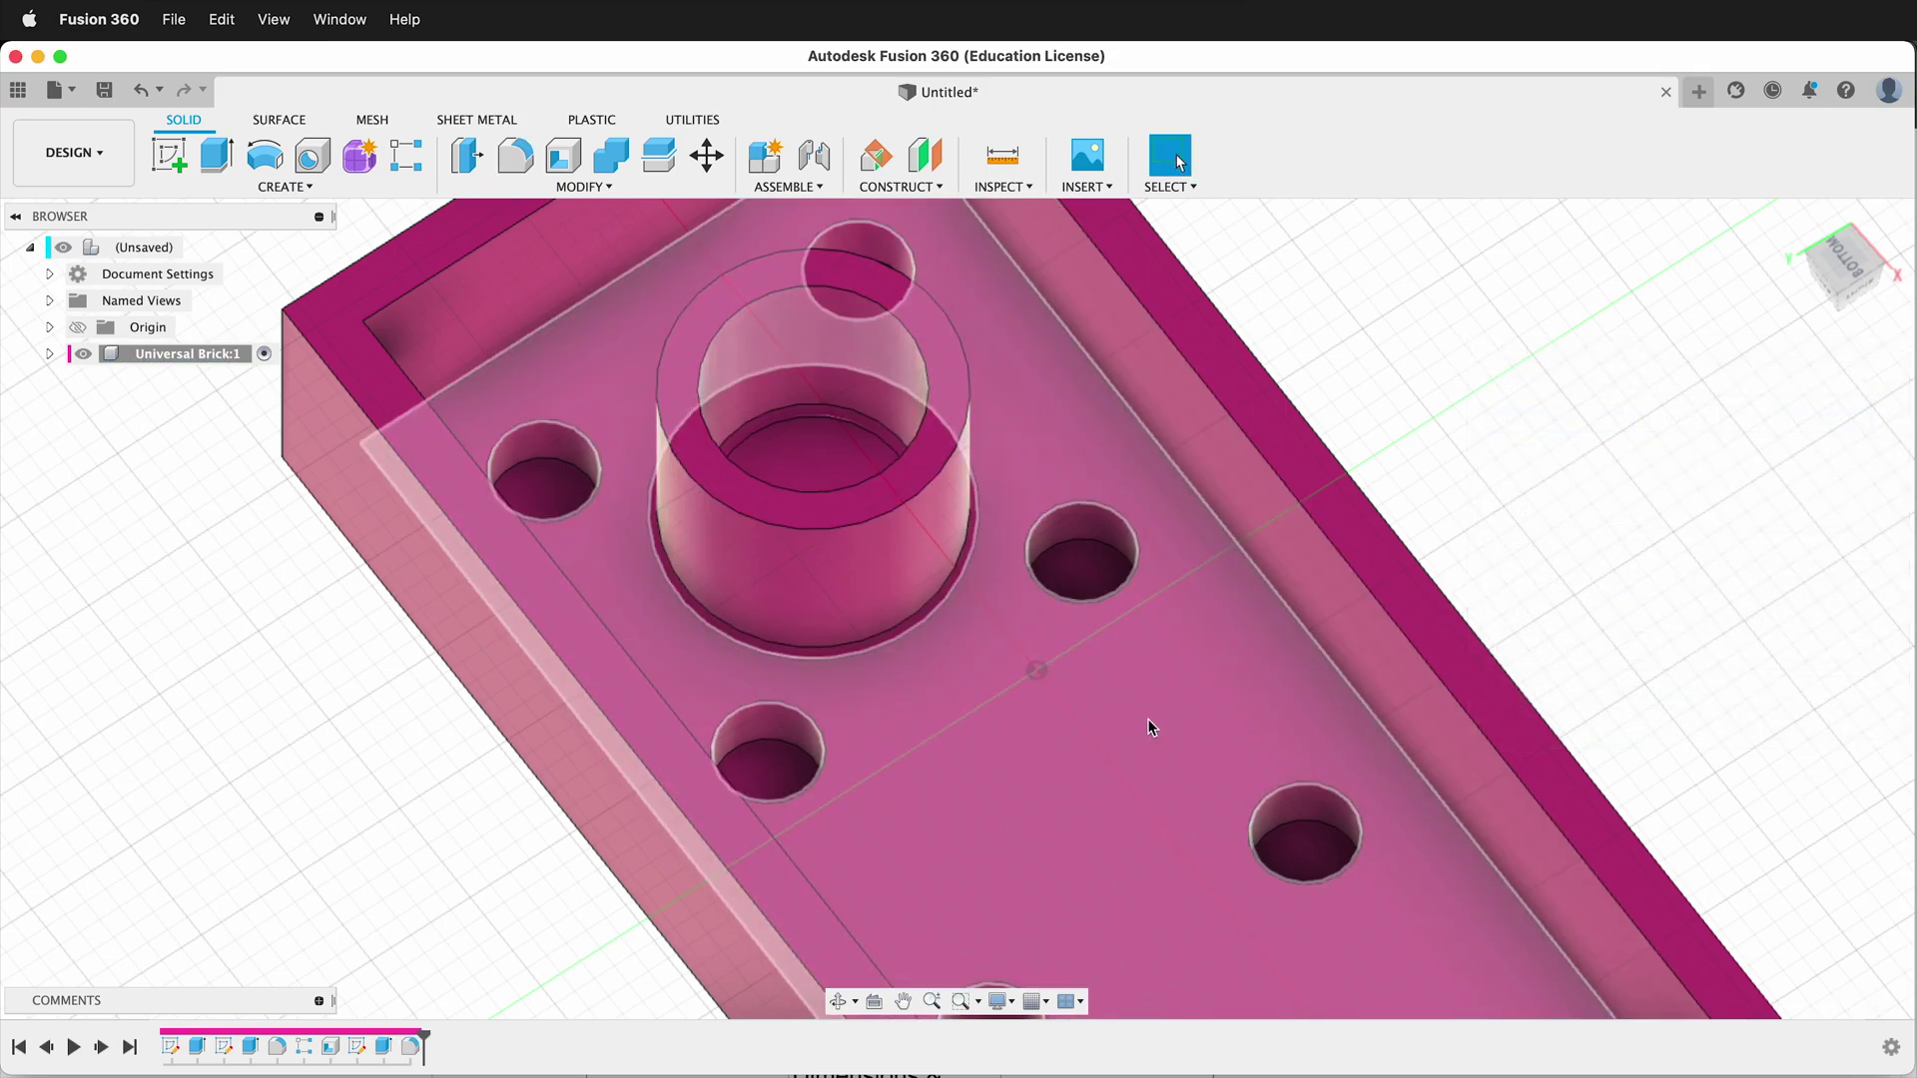
Step: Begin a rectangular pattern of the tube's extrusion and fillet features along the brick's long and short outer edges
middle_click_drag(479, 985, 605, 973, "shift")
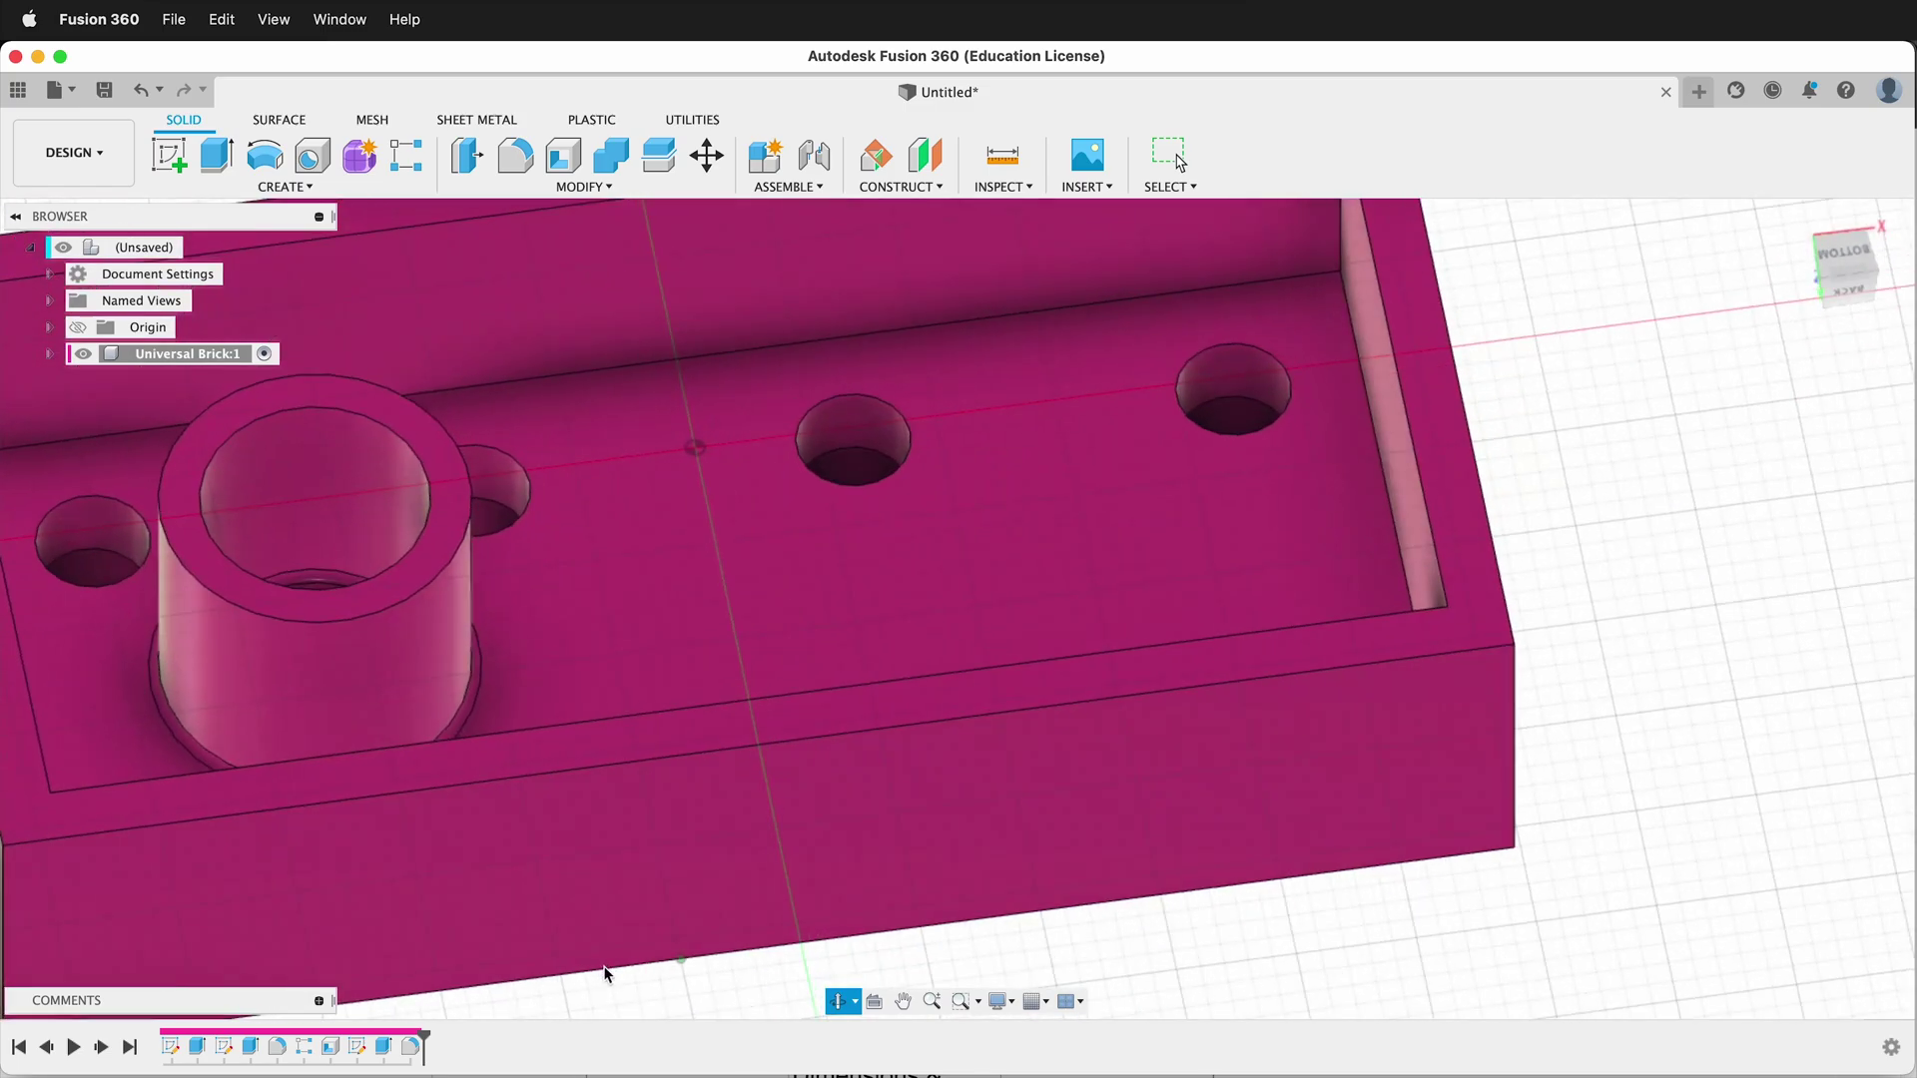
scroll(605, 973, "down", 5)
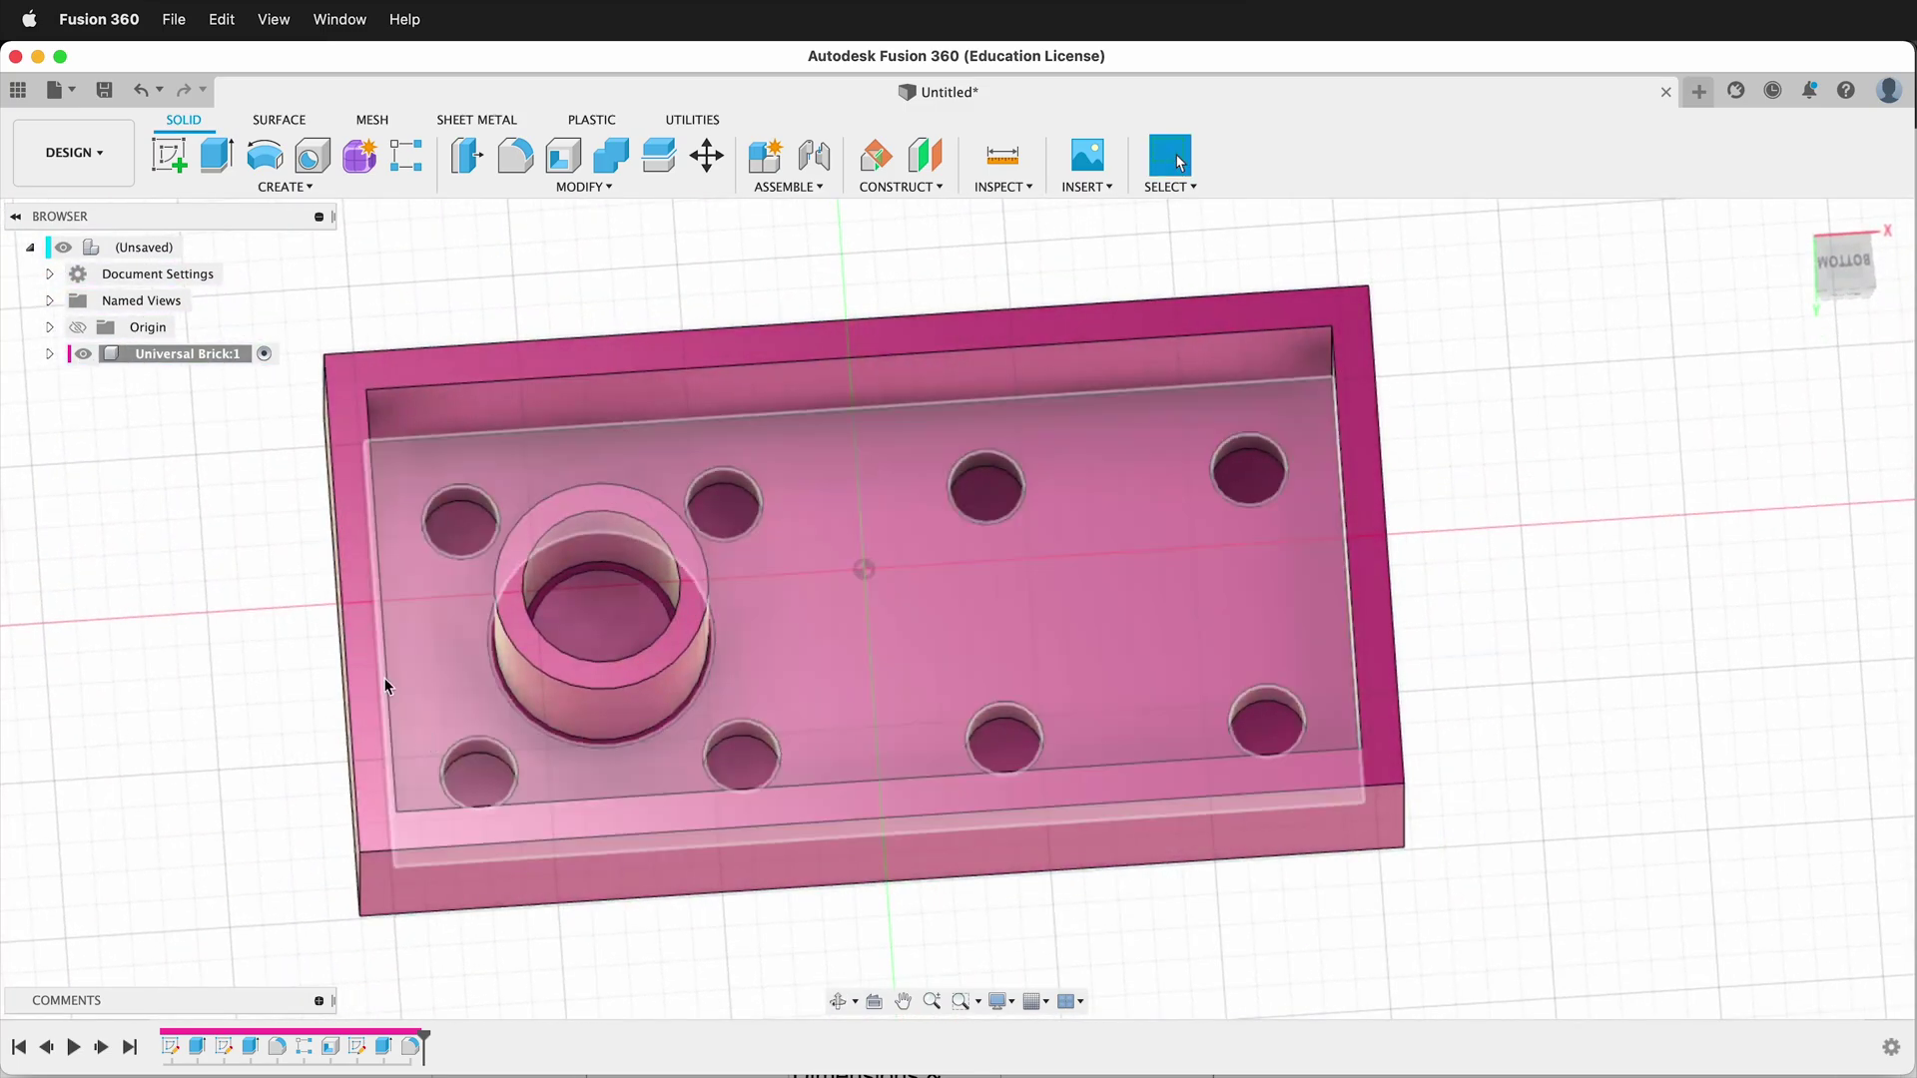
left_click(406, 155)
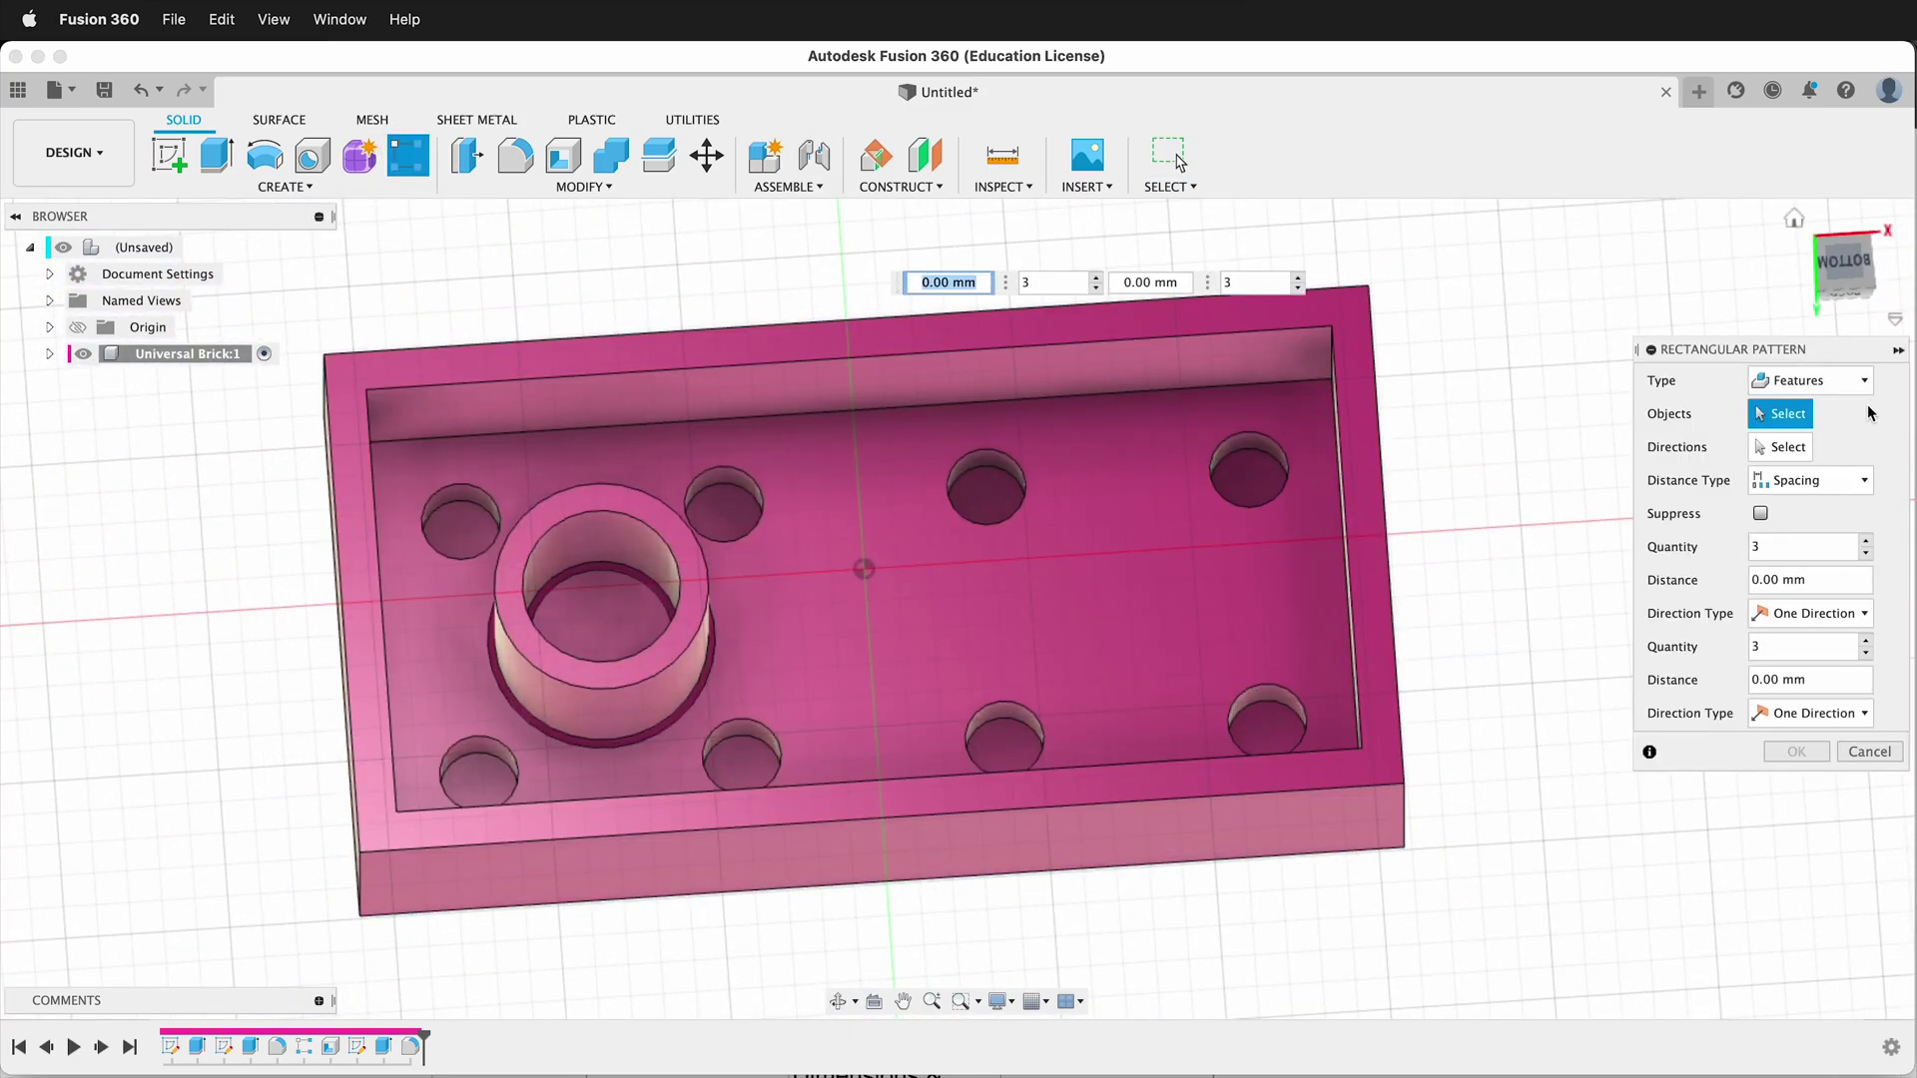
left_click(383, 1045)
left_click(410, 1045)
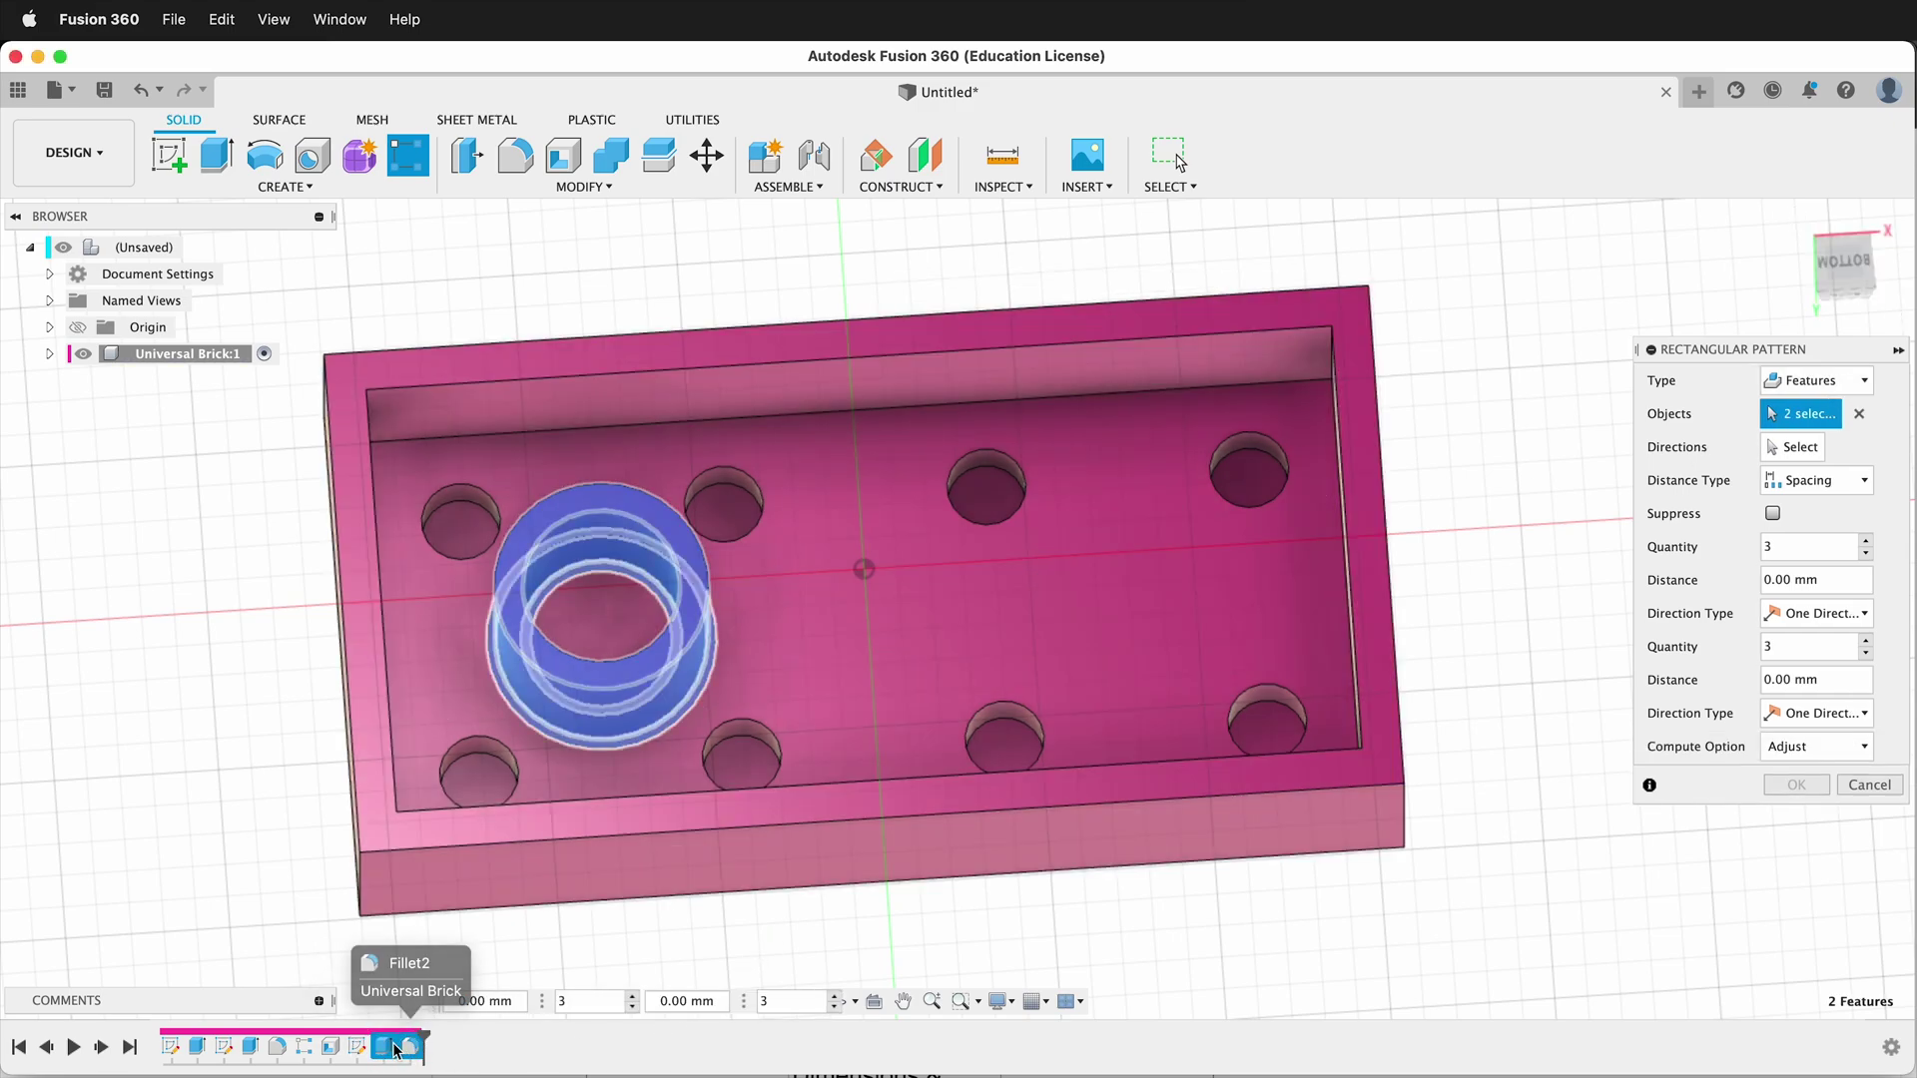
left_click(1797, 446)
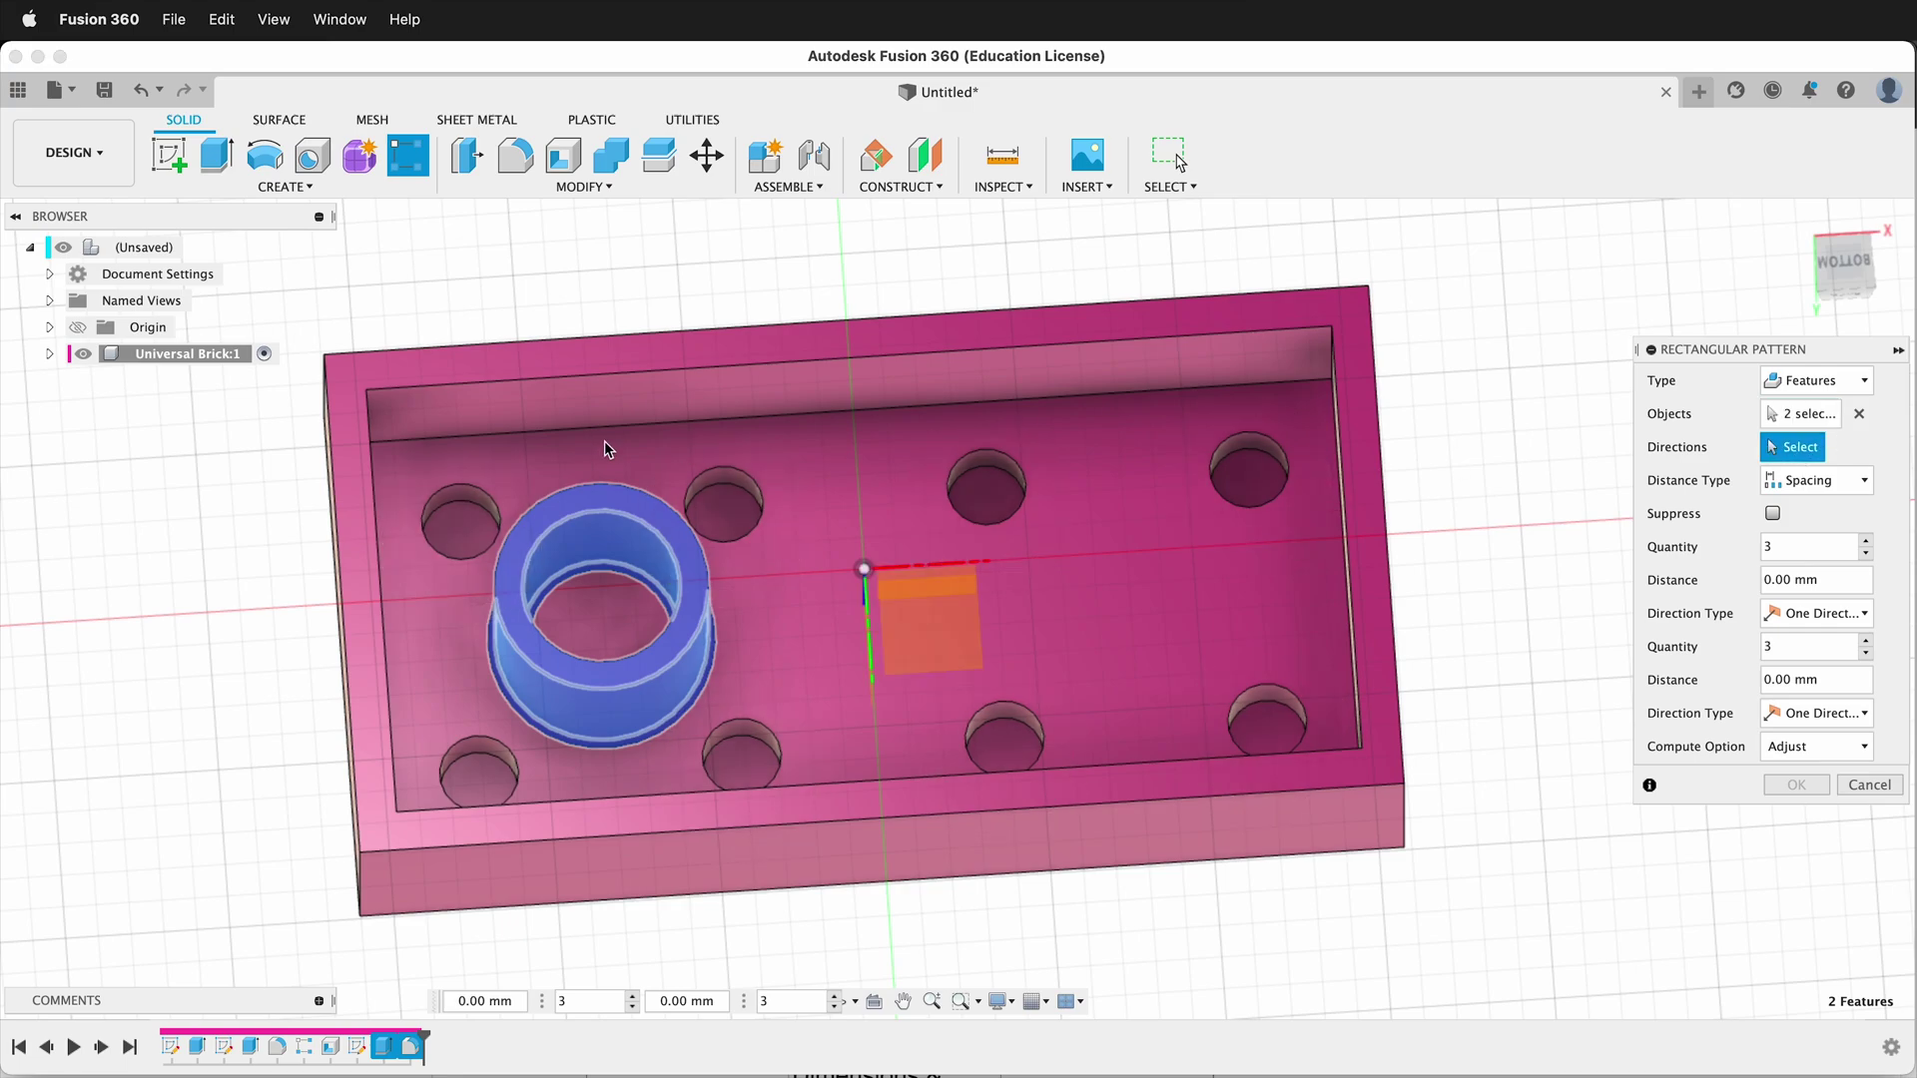
left_click(636, 334)
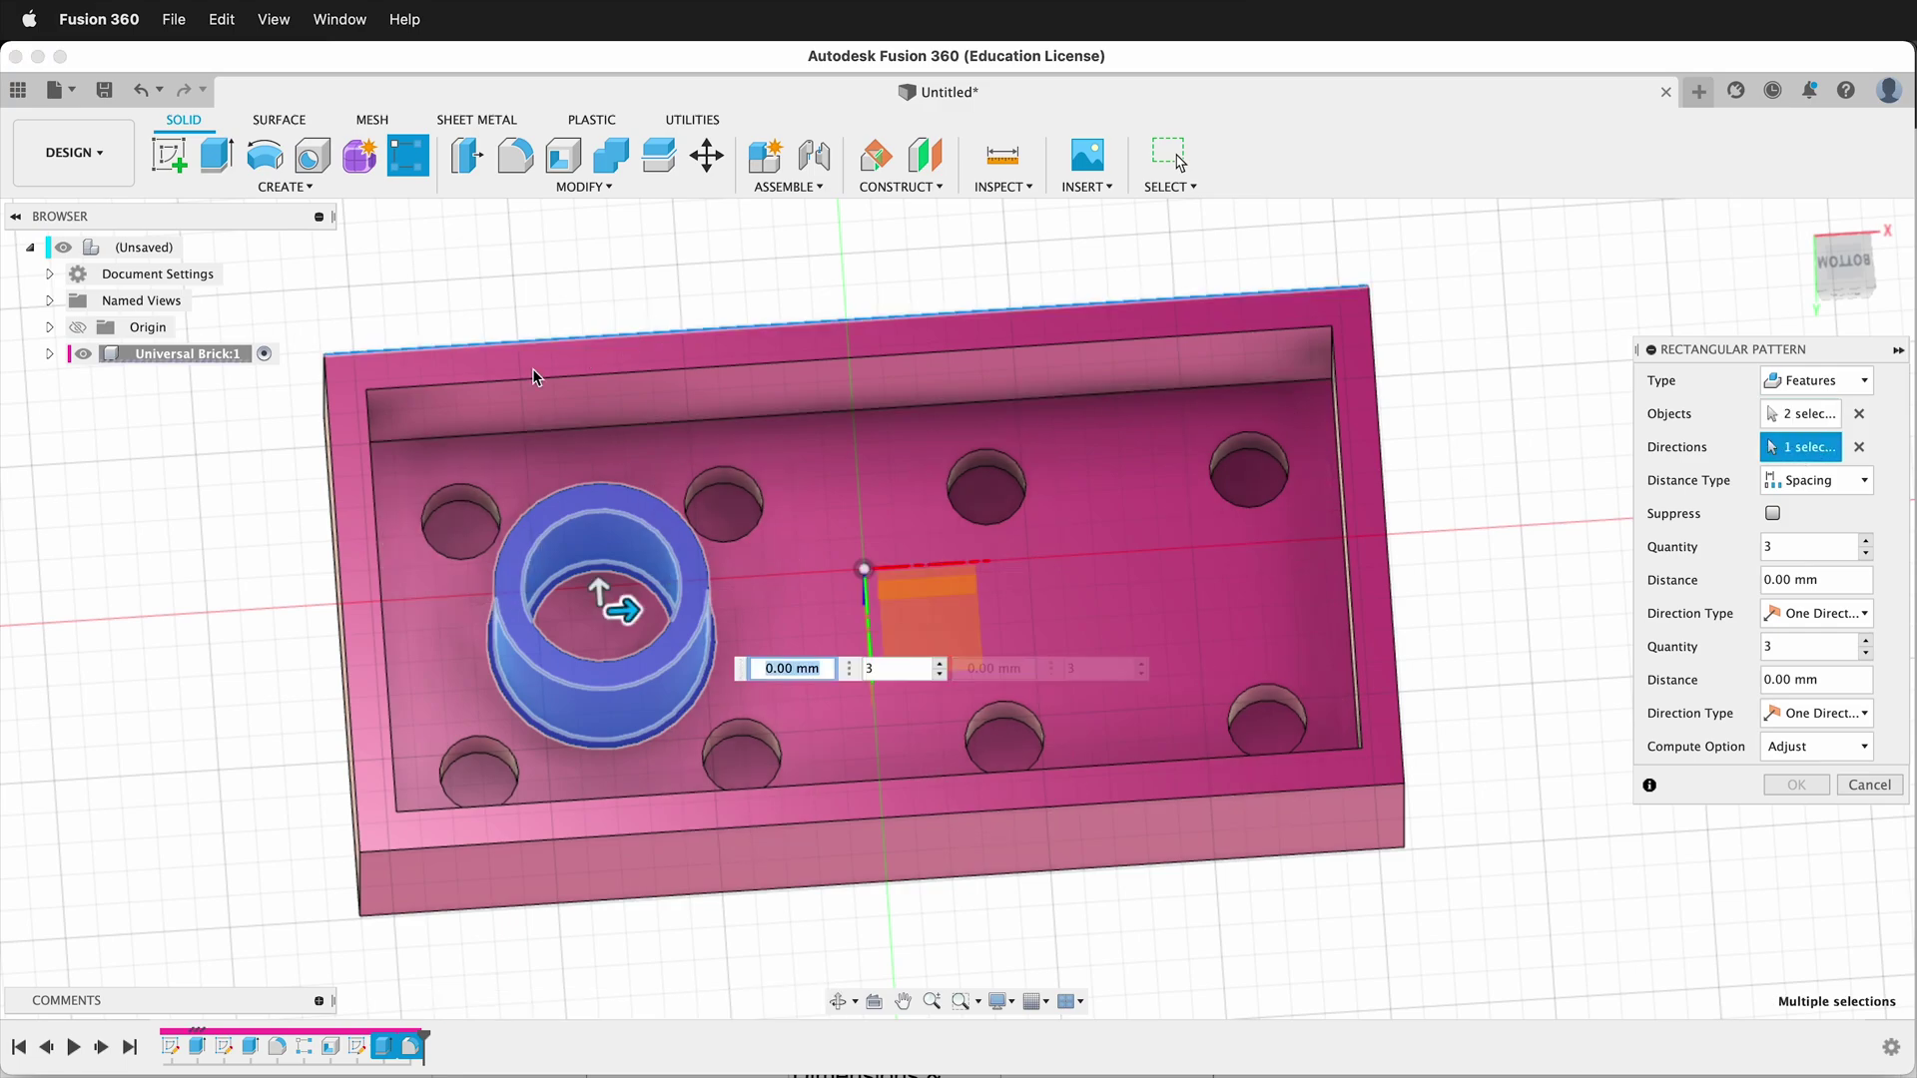
left_click(349, 469)
Step: Set the tube pattern's spacing to 8 mm in both directions
left_click_drag(627, 611, 817, 599)
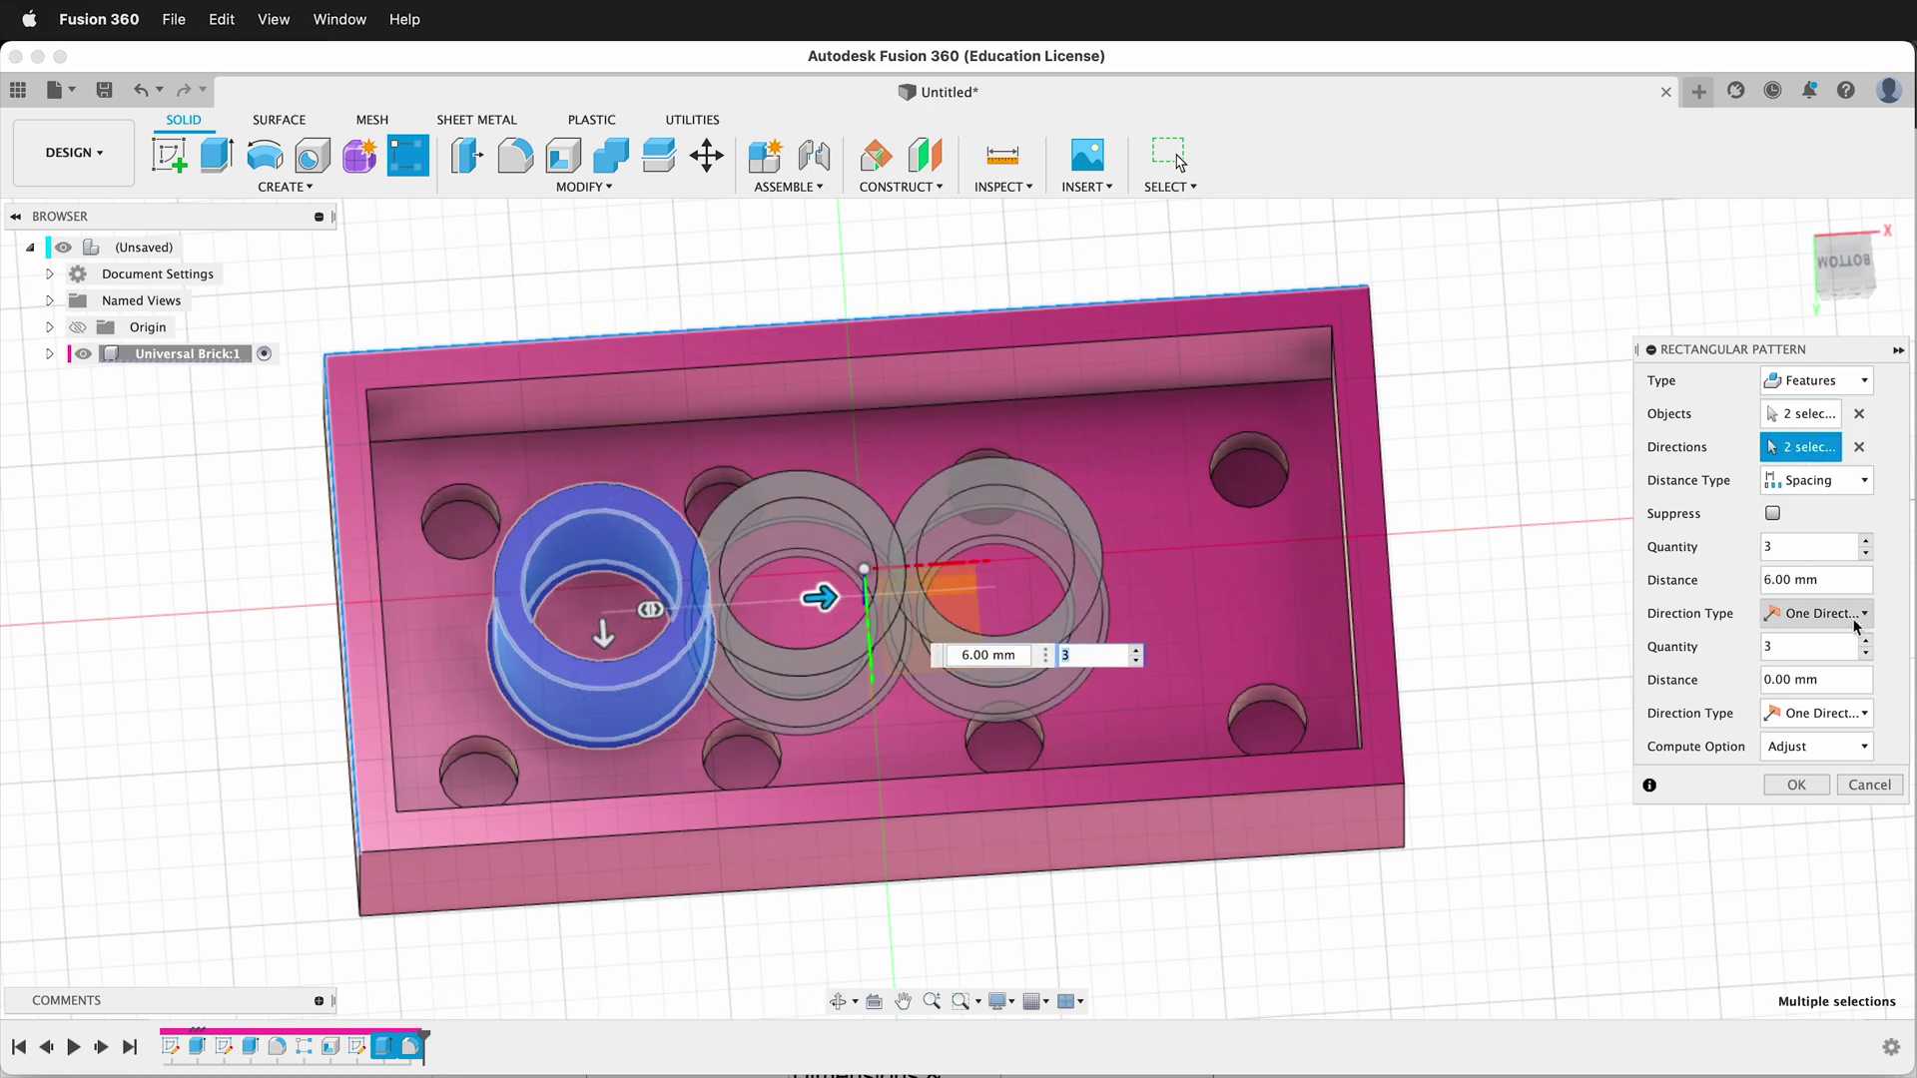
left_click(1844, 678)
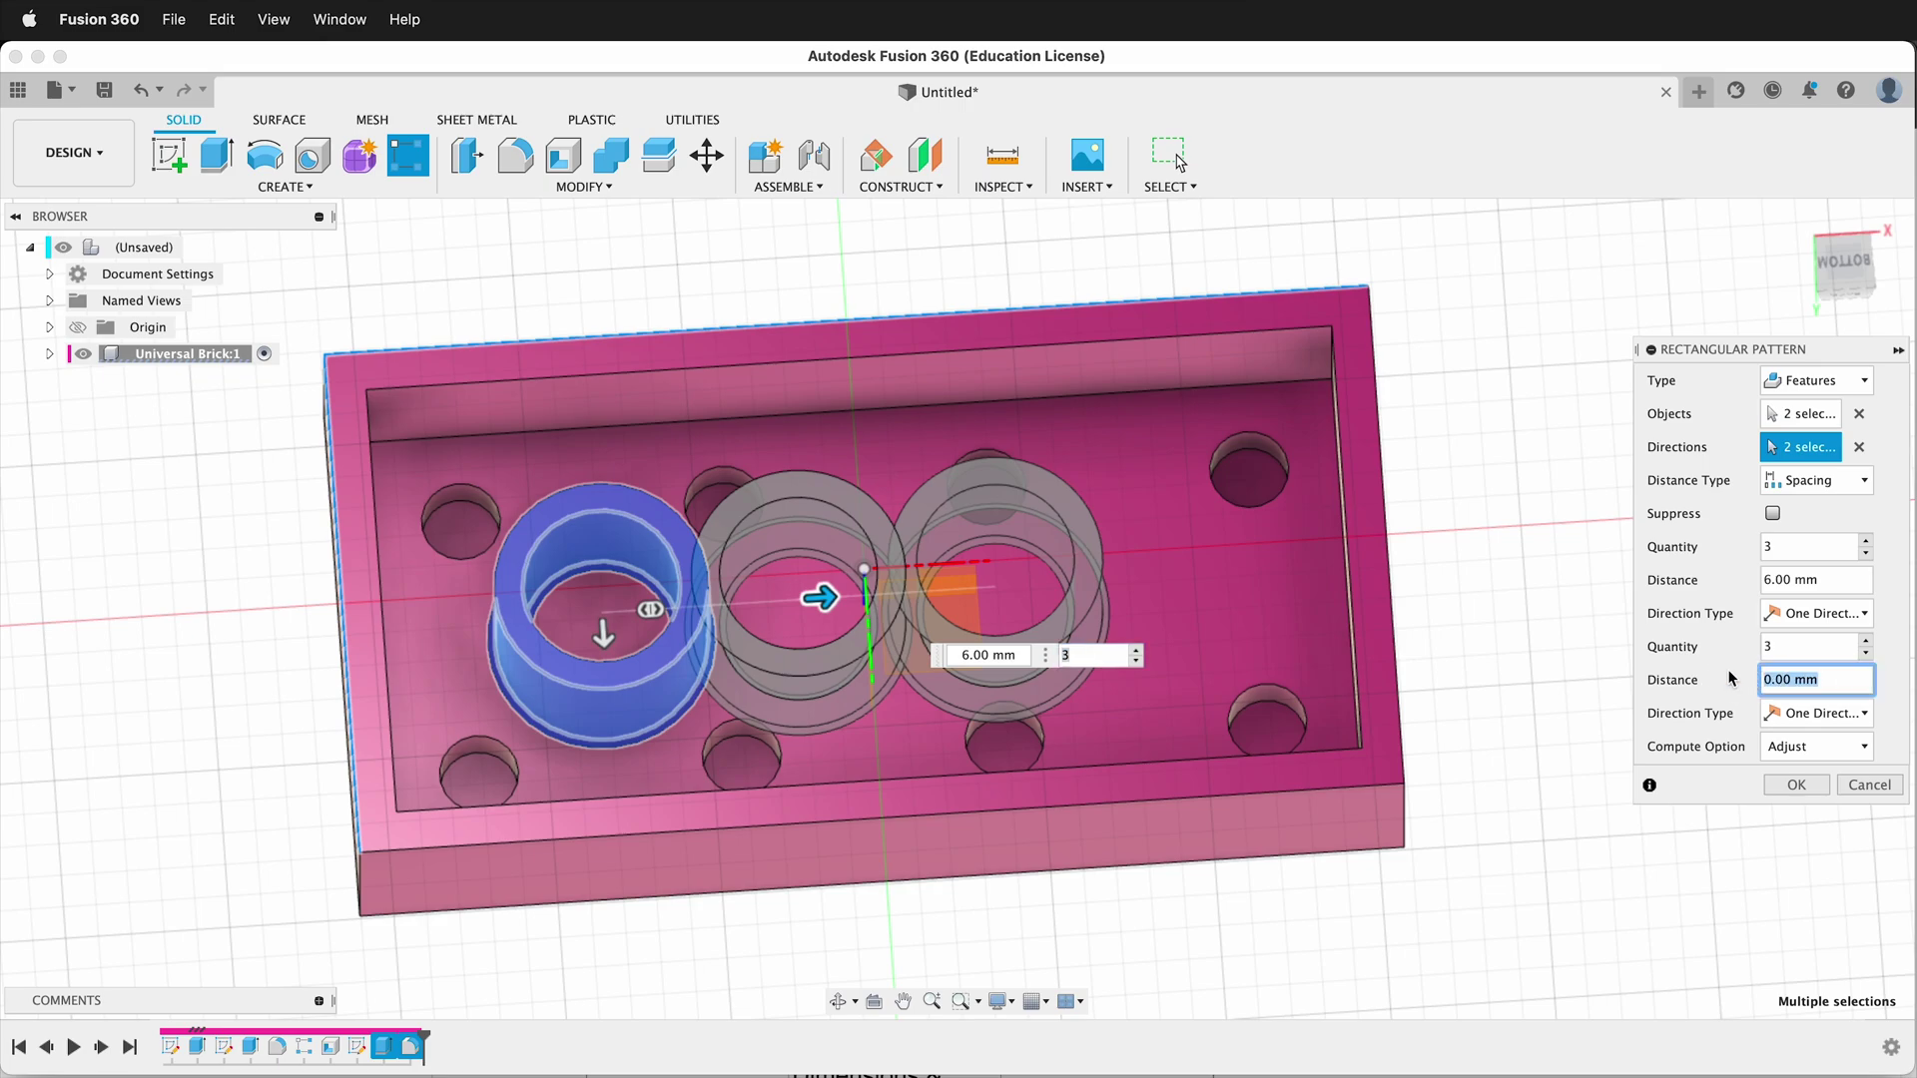
type("8")
left_click(1742, 589)
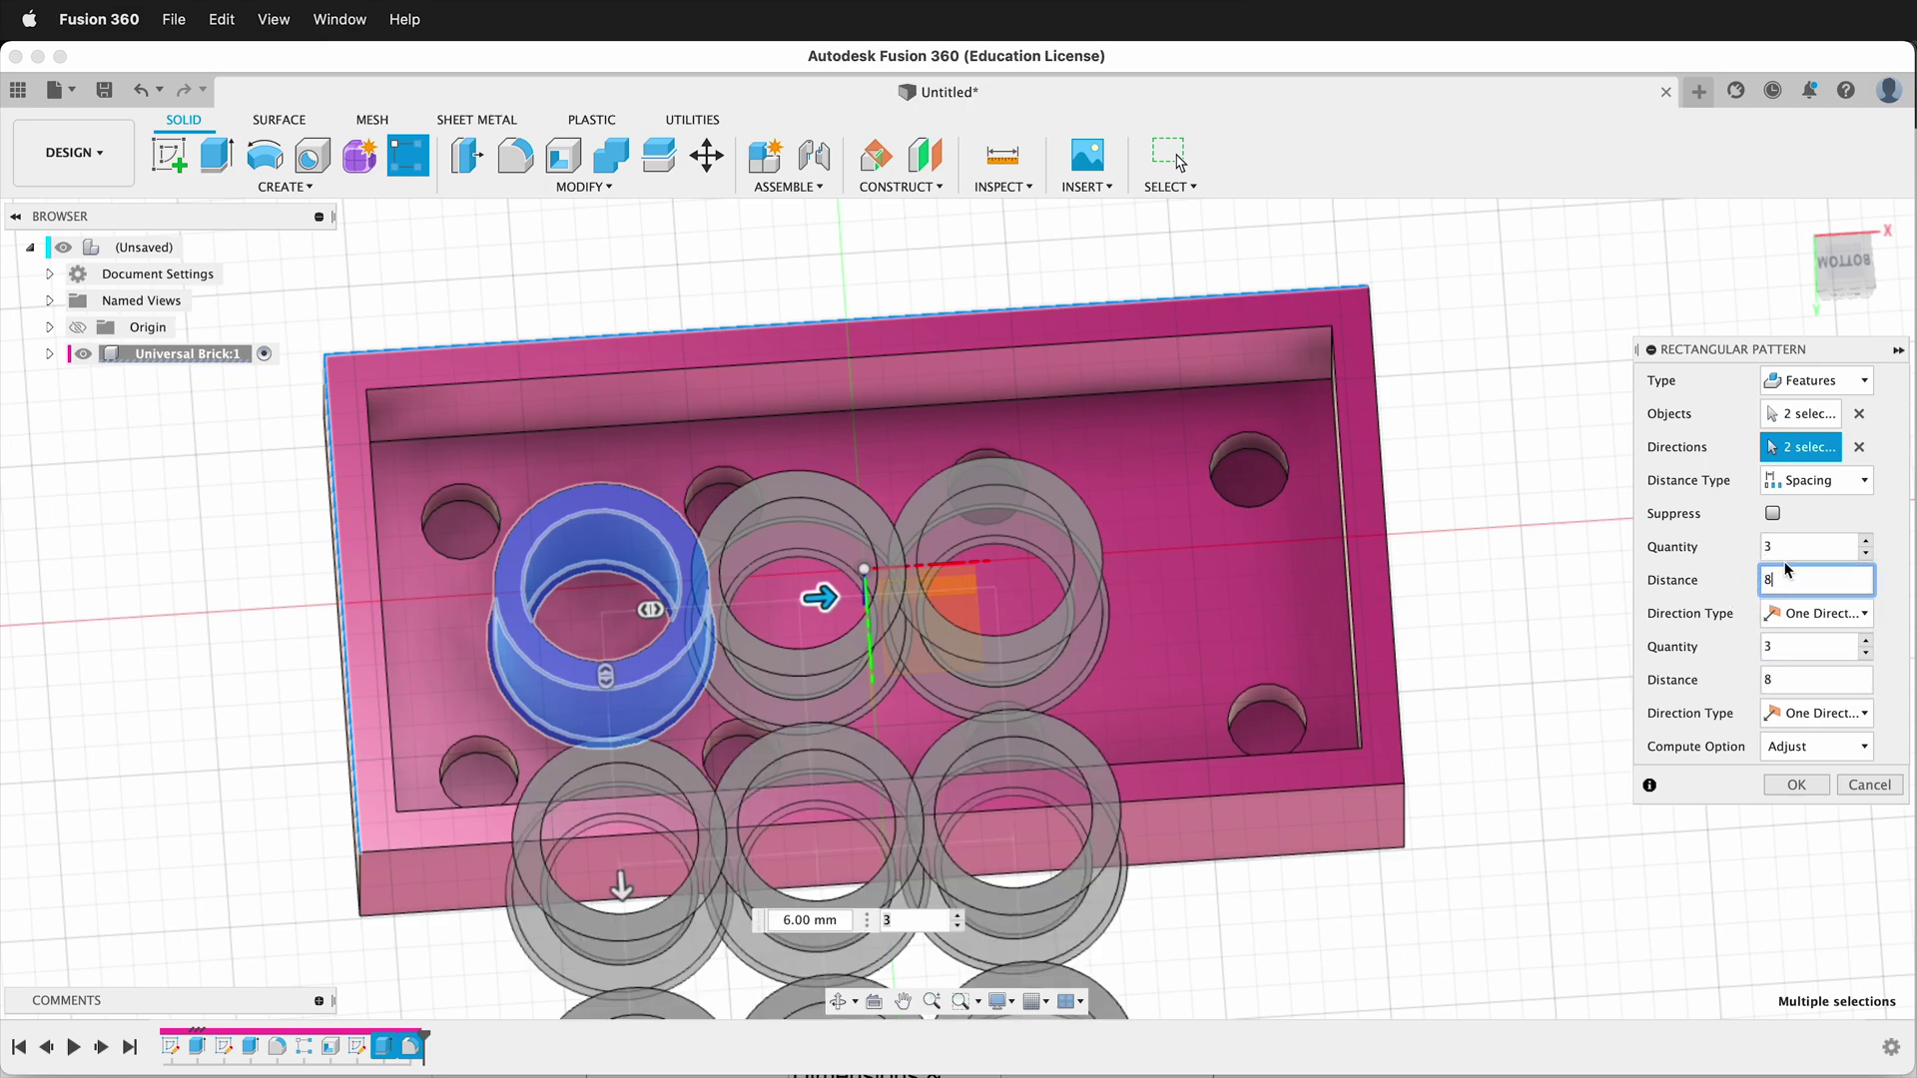
Step: Set the tube pattern's quantities to length-1 along the long edge and width-1 along the short edge, and create it
left_click(1777, 552)
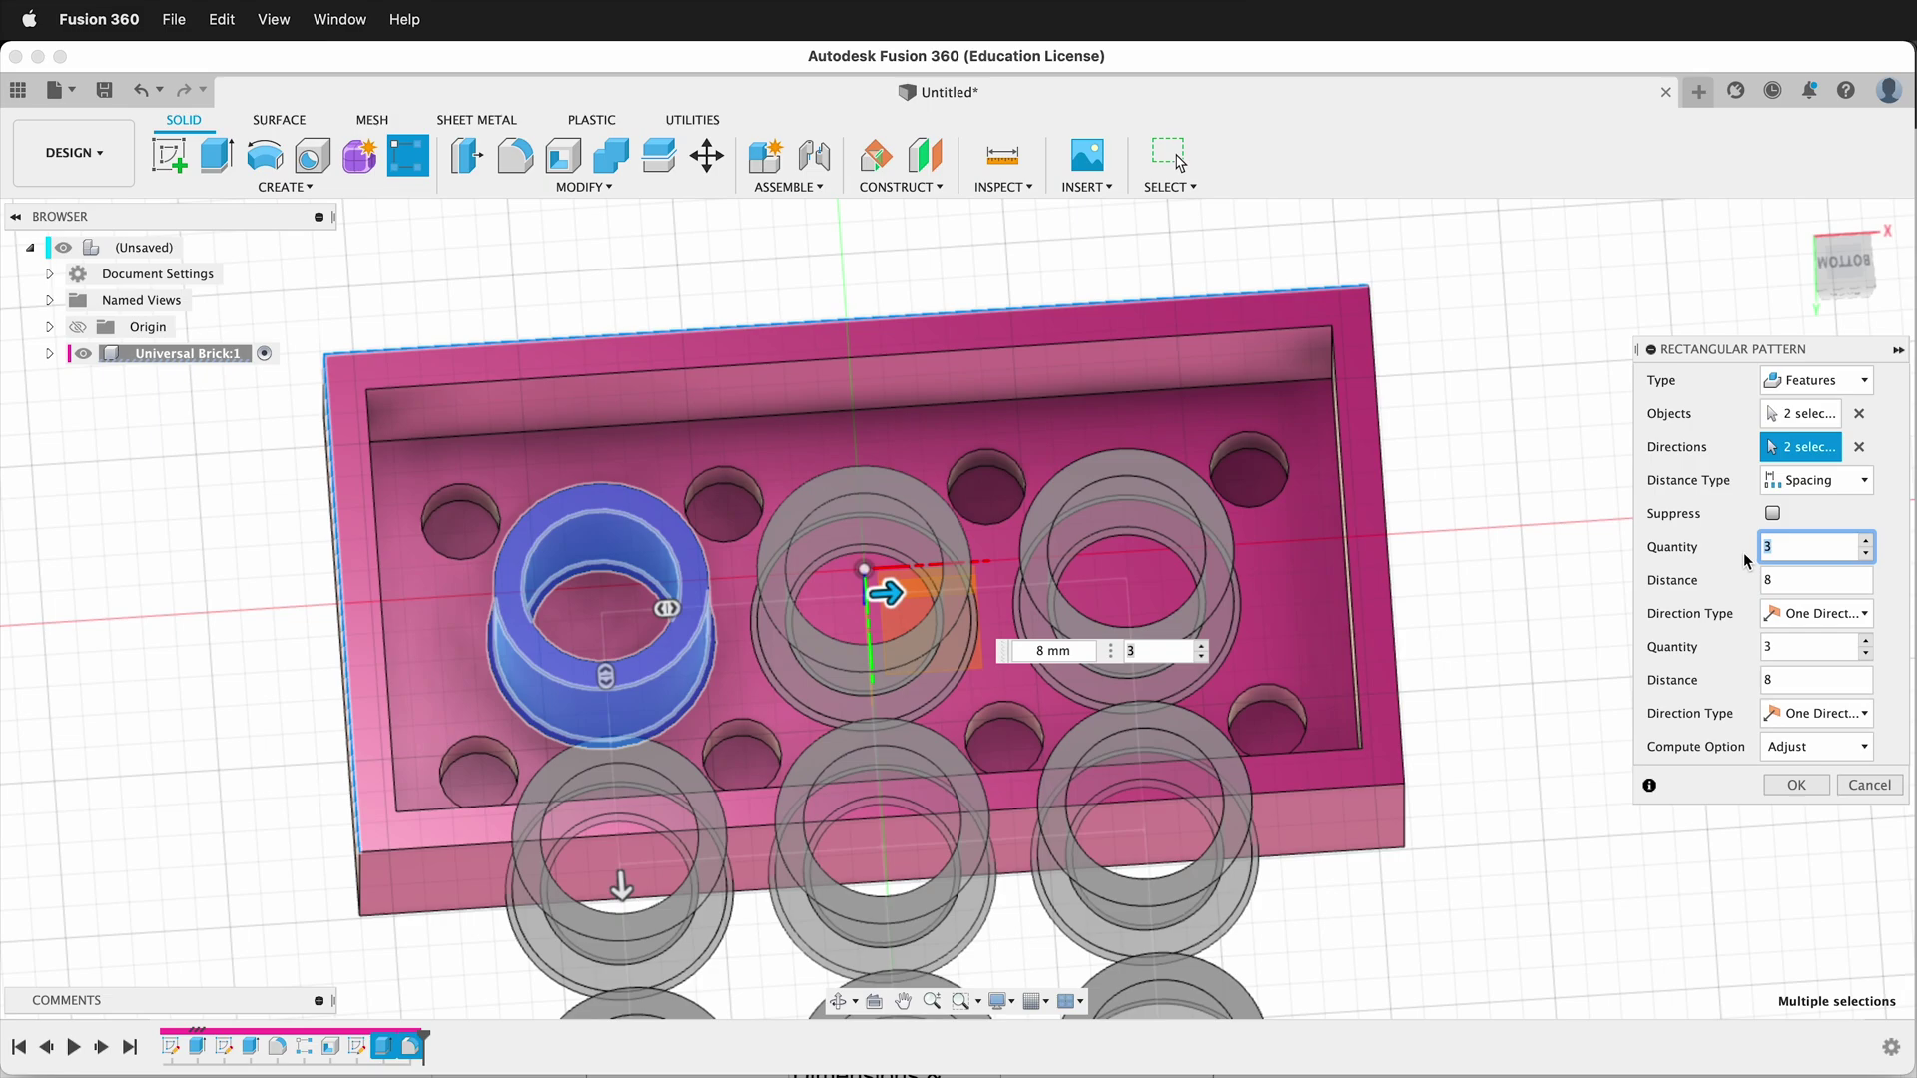
type("length-1")
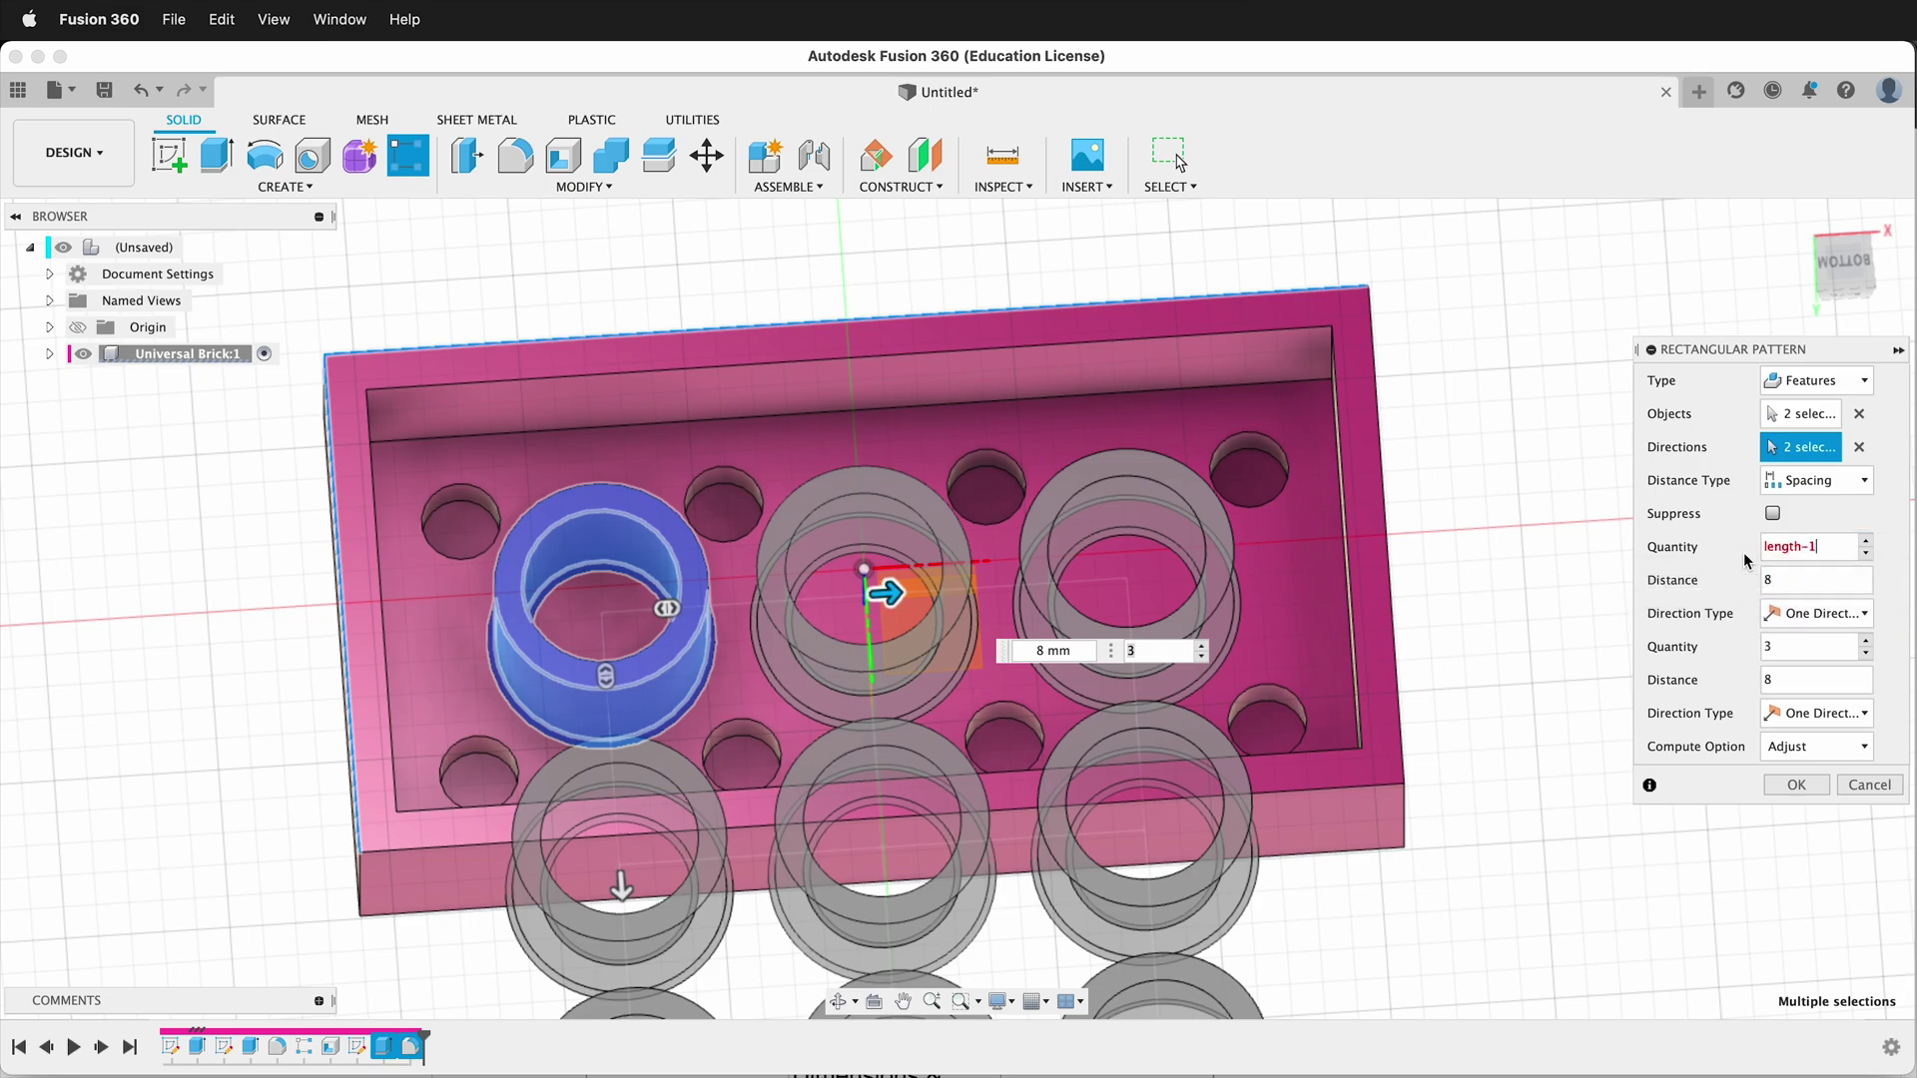
key("Return")
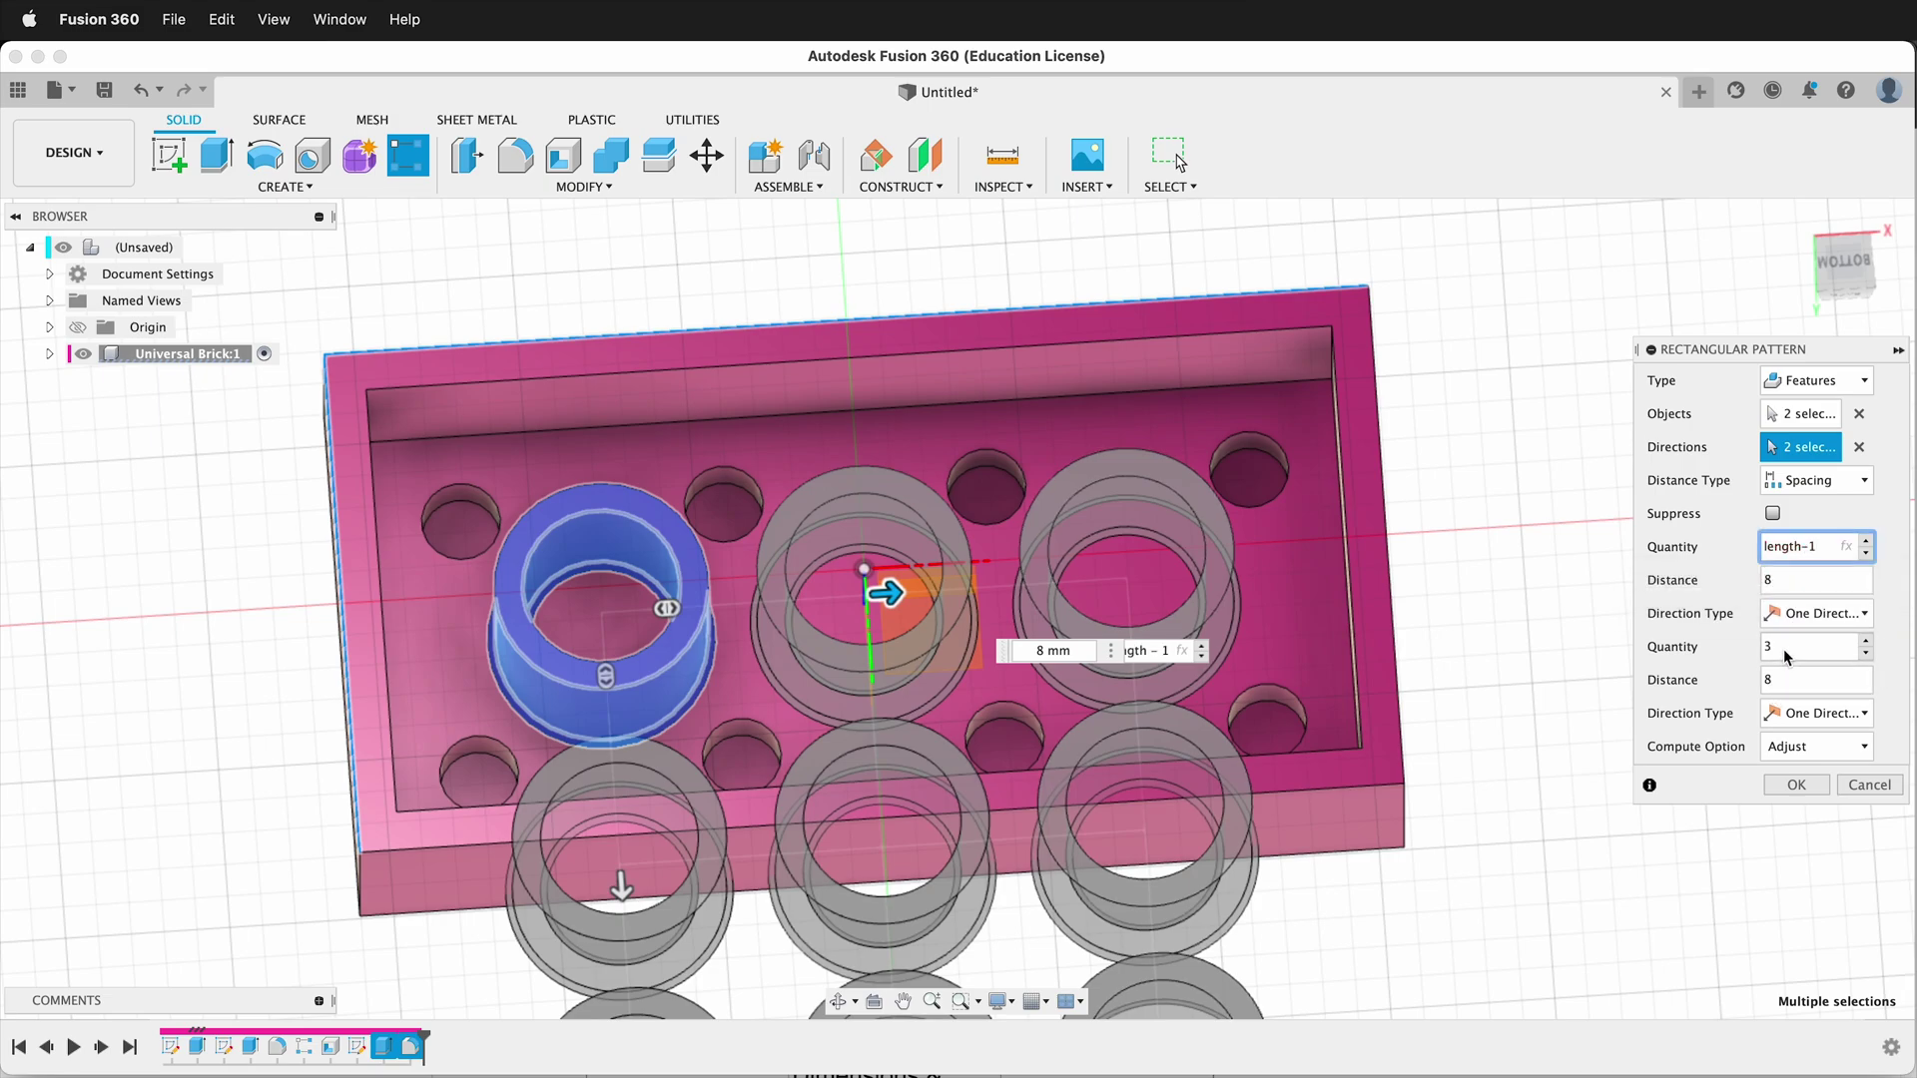
left_click(1787, 651)
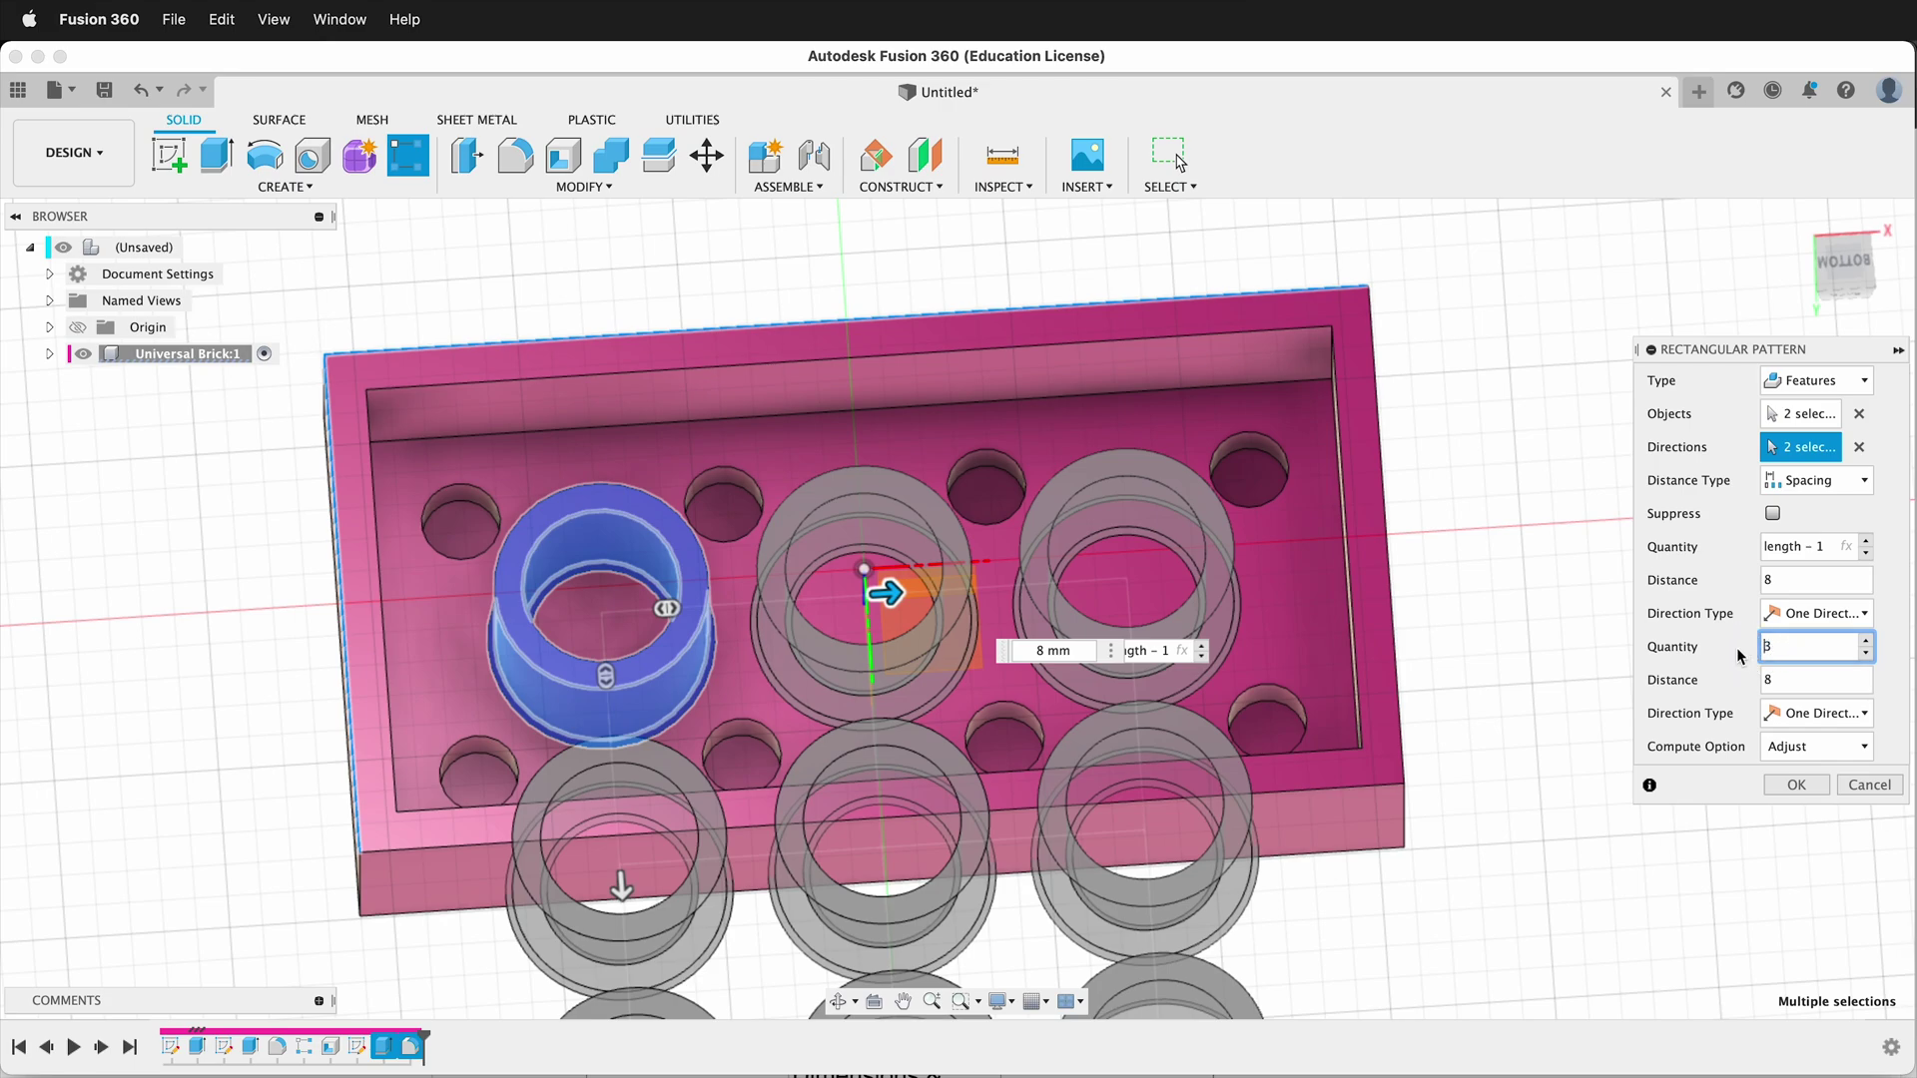
key("BackSpace")
type("width-1")
key("Return")
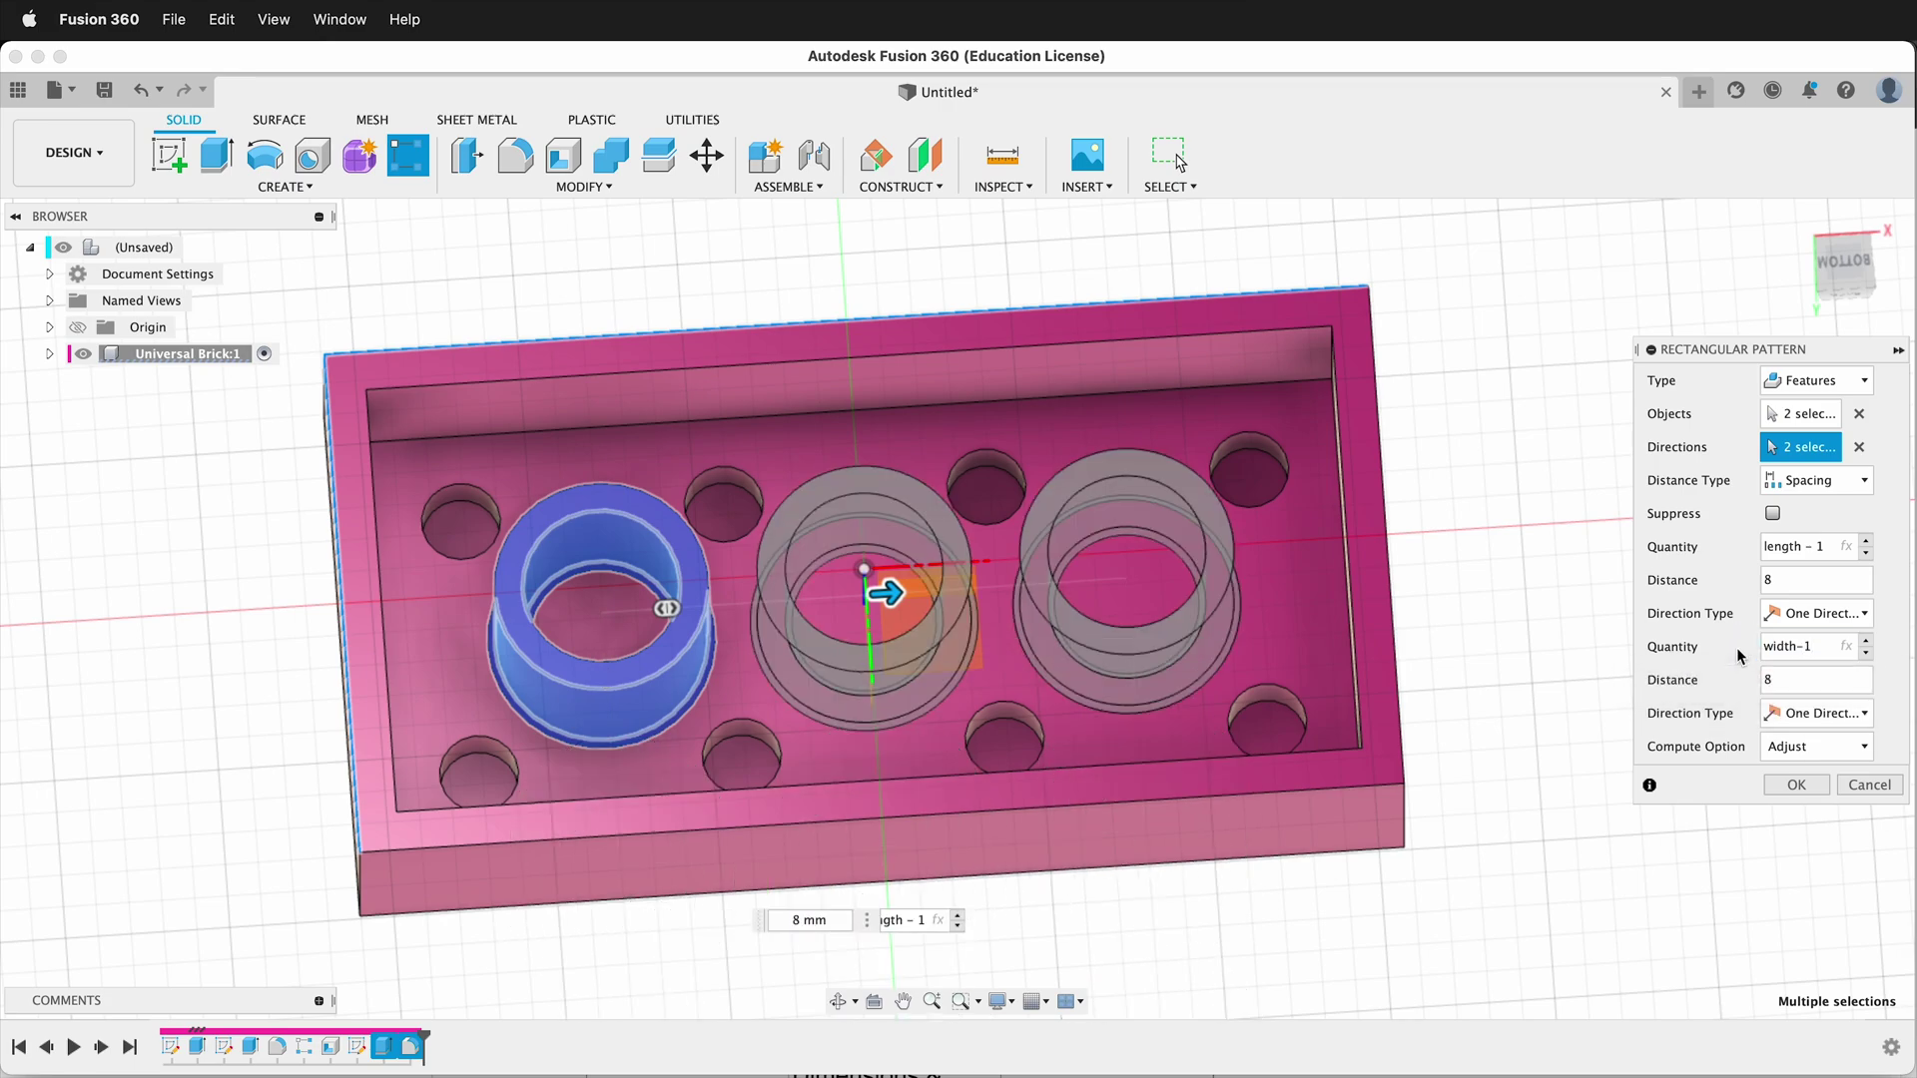
left_click(1797, 784)
Step: Sketch a center rectangle about 1.06 by 0.33 mm on the brick's open rim plane, inside the cavity near the outer corner
middle_click_drag(1424, 821, 424, 673, "shift")
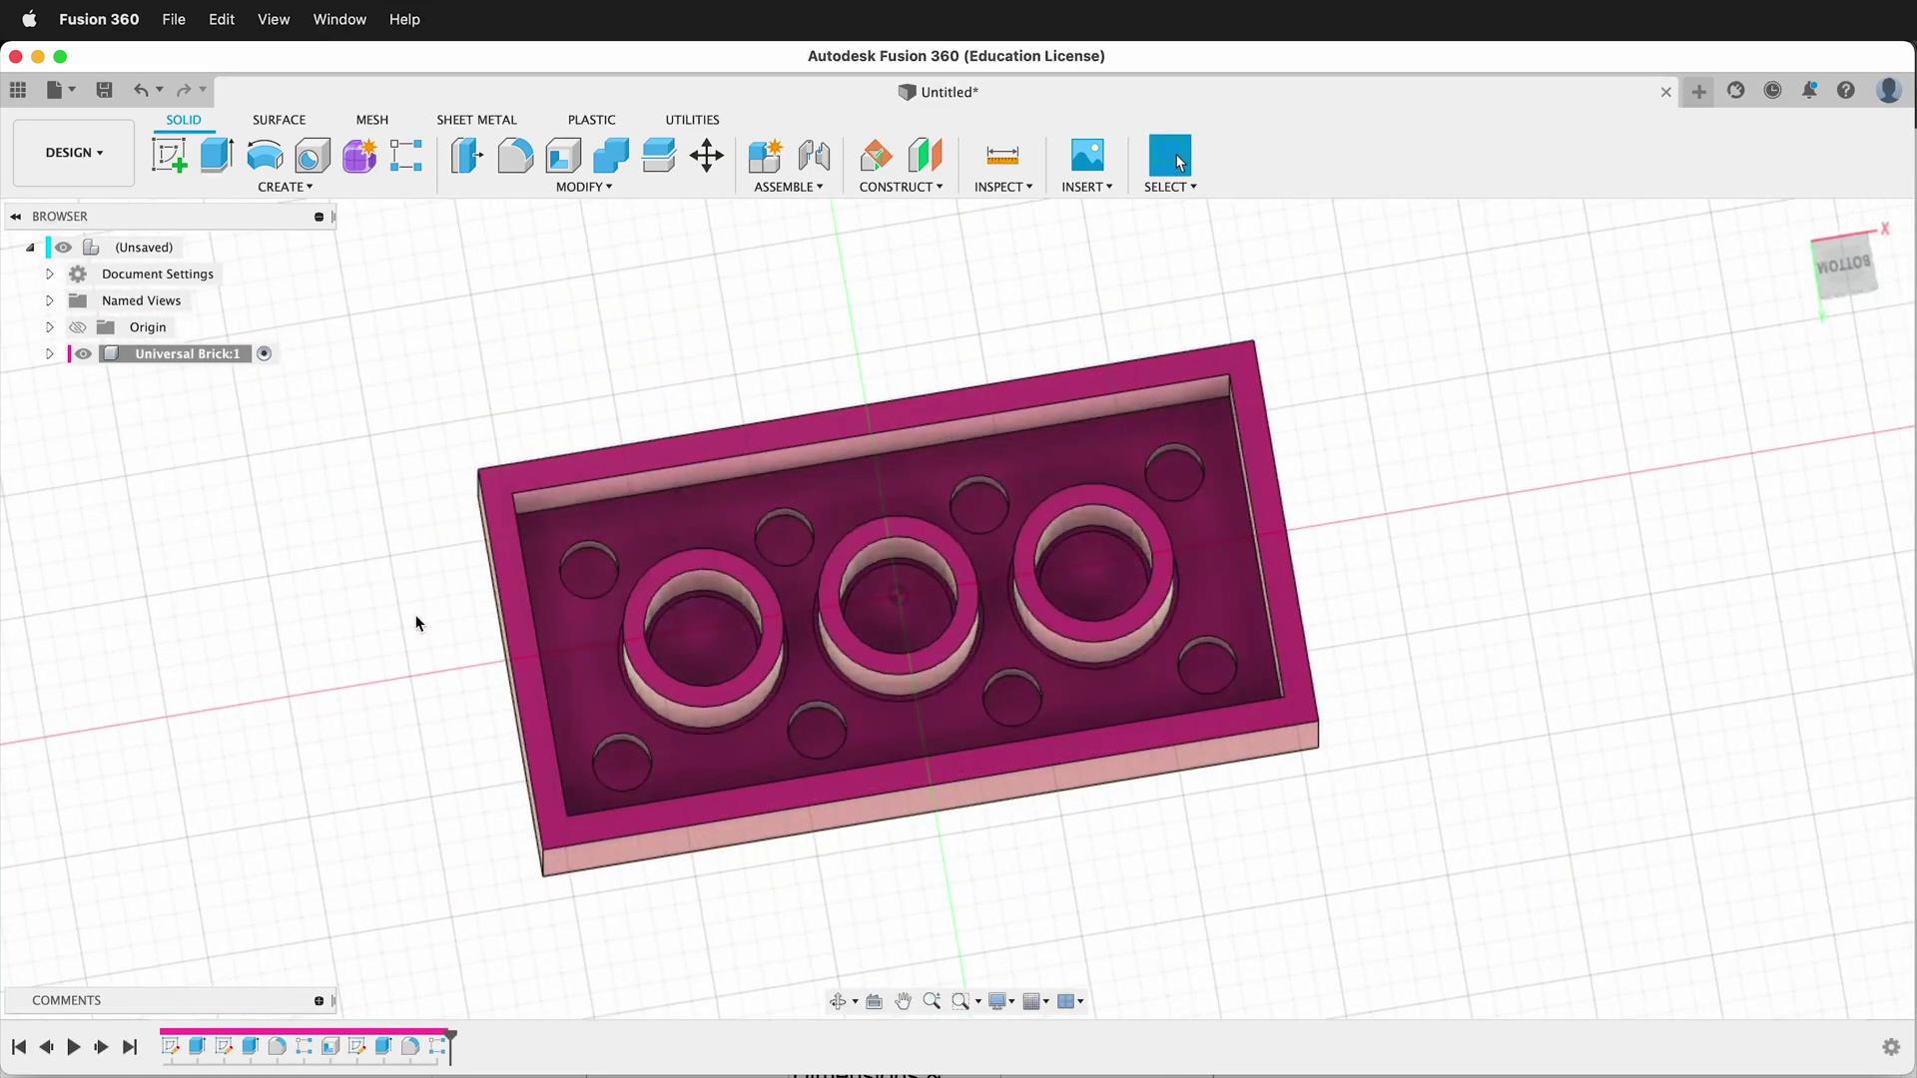
left_click(169, 154)
scroll(409, 504, "up", 4)
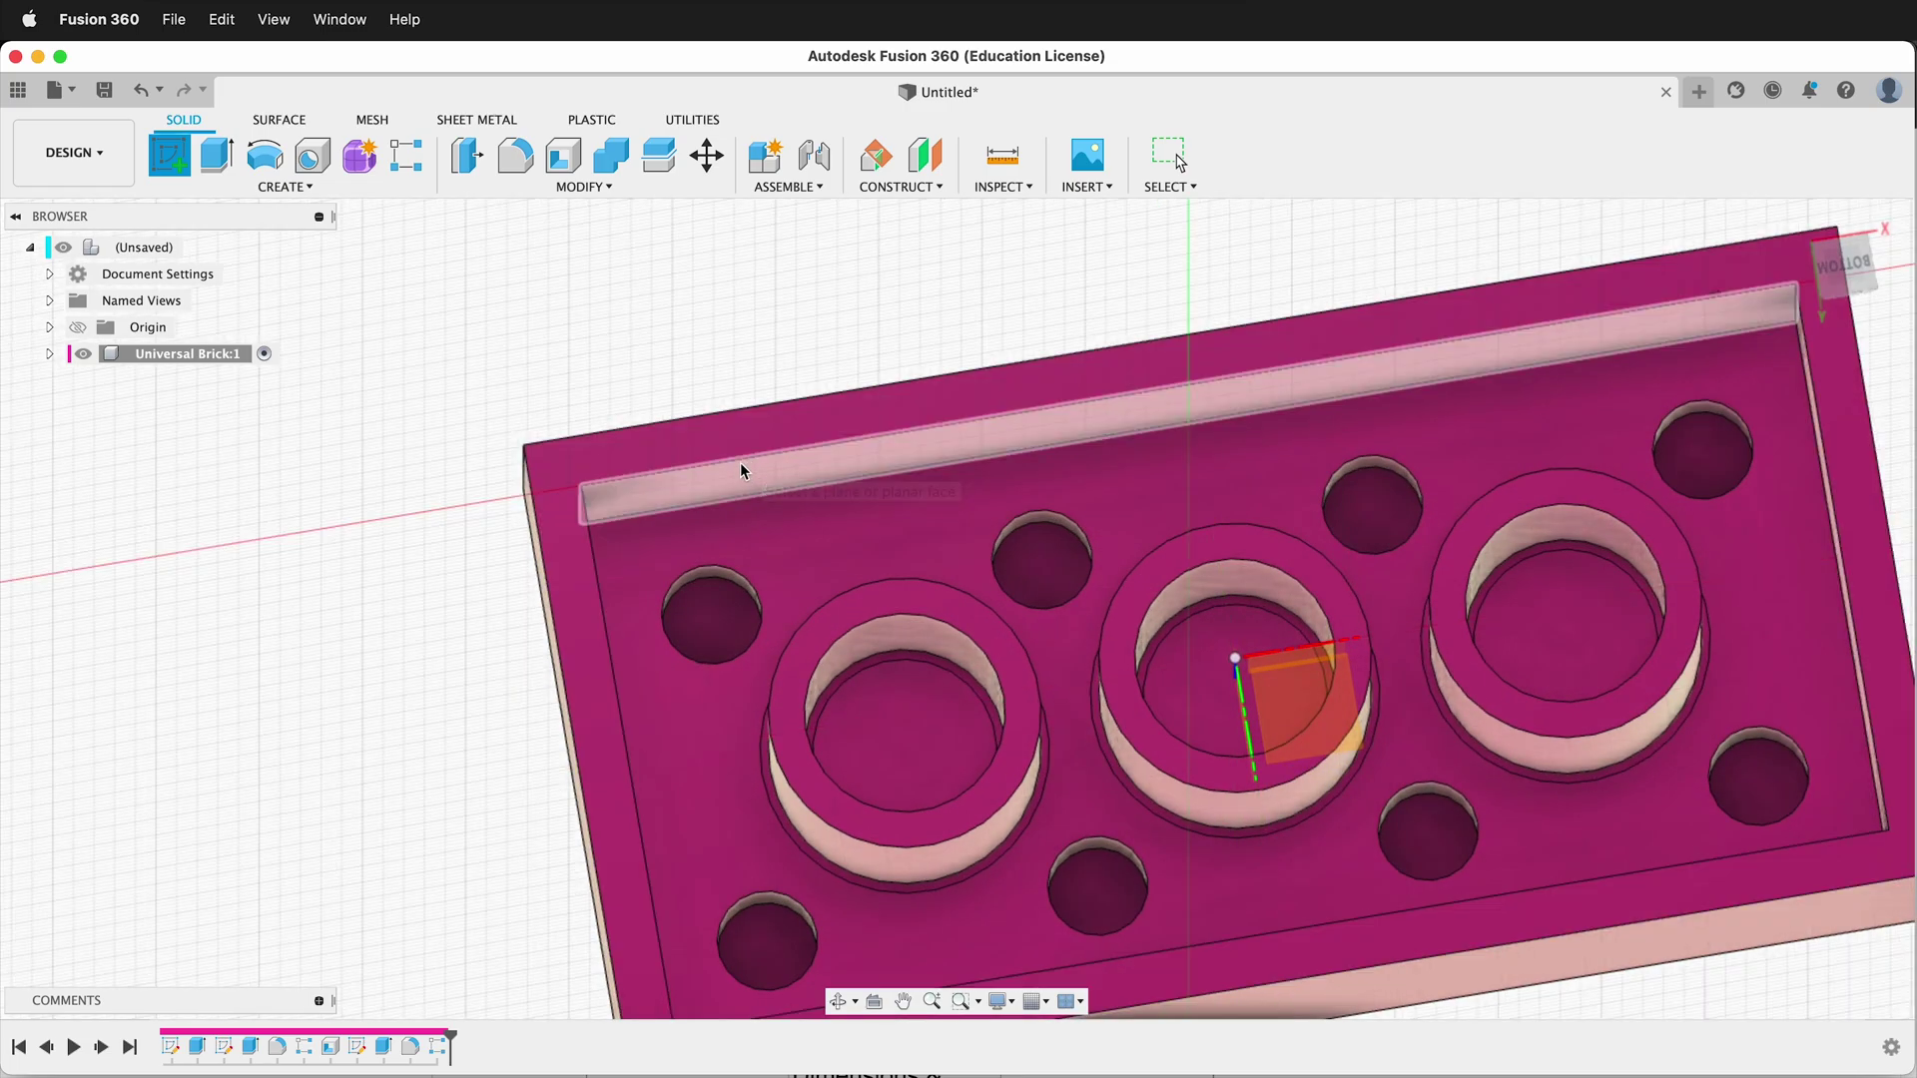
left_click(705, 462)
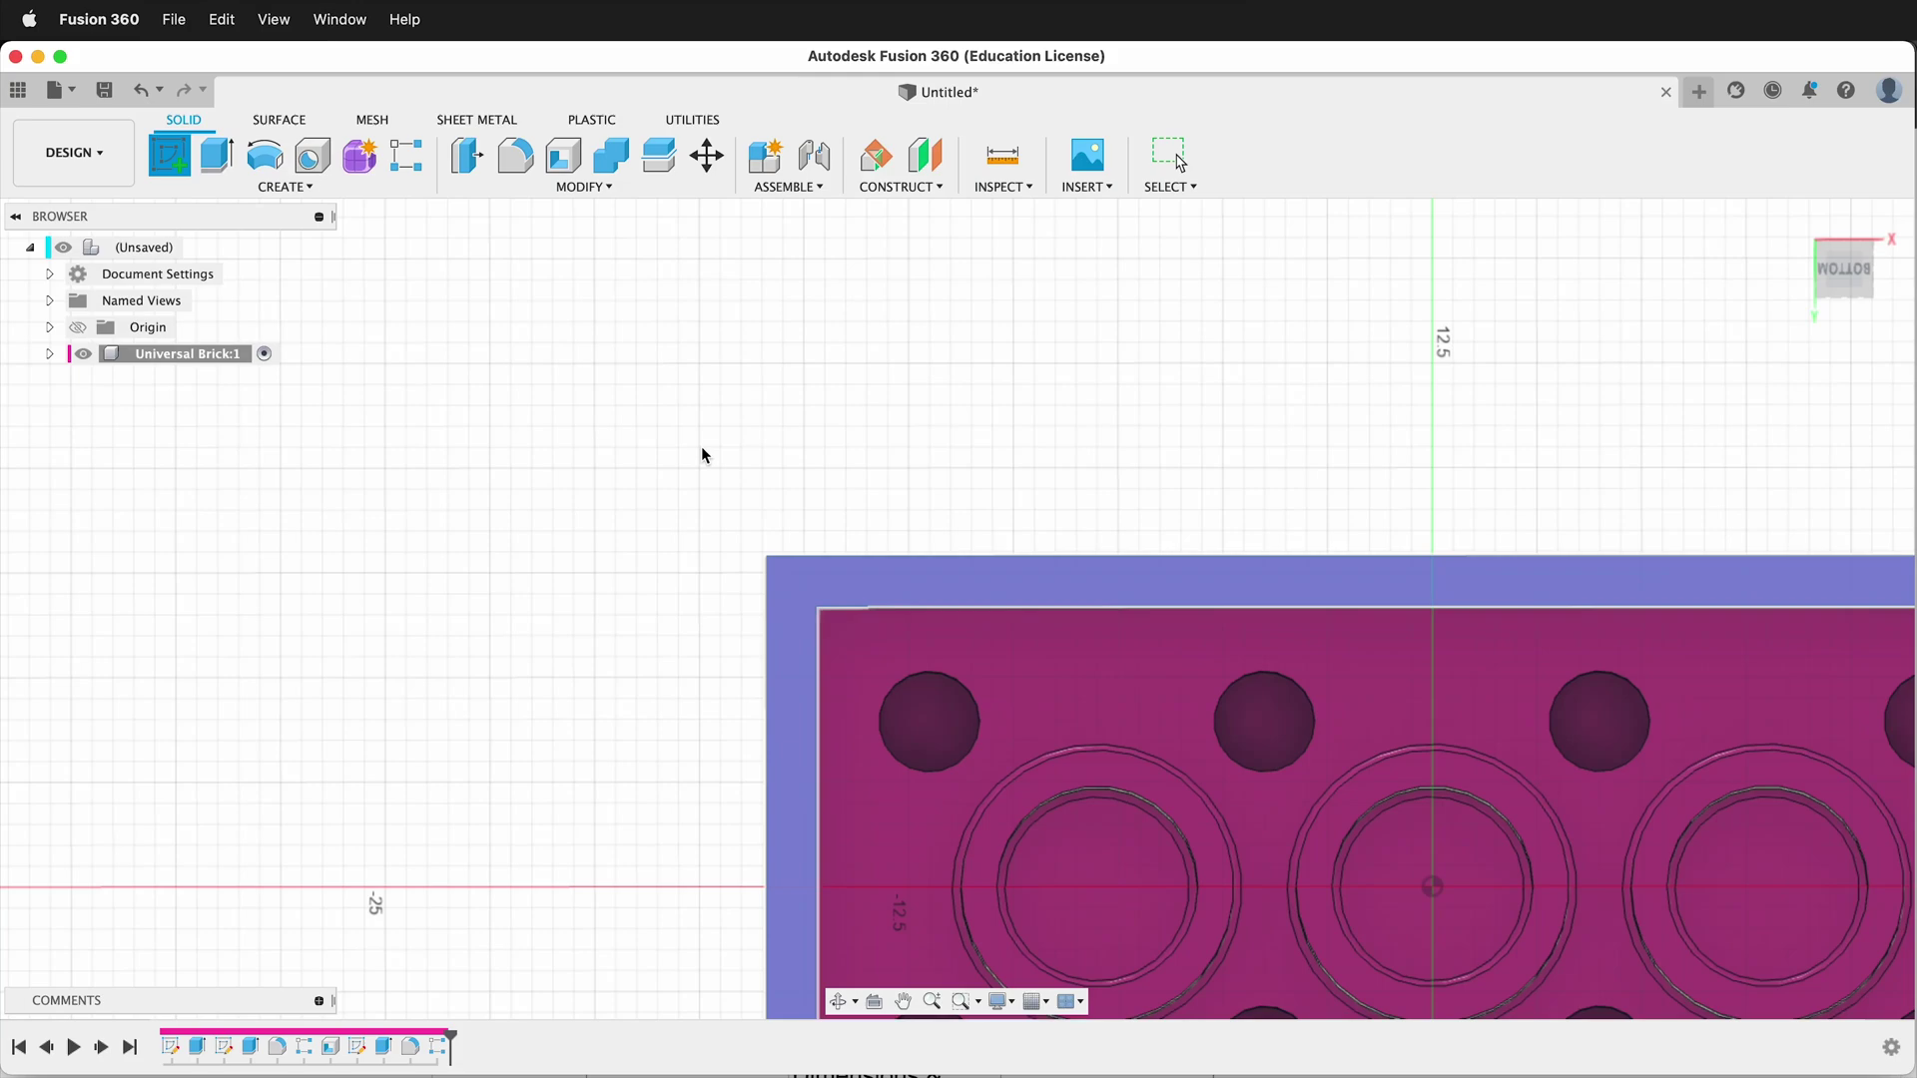
left_click(275, 185)
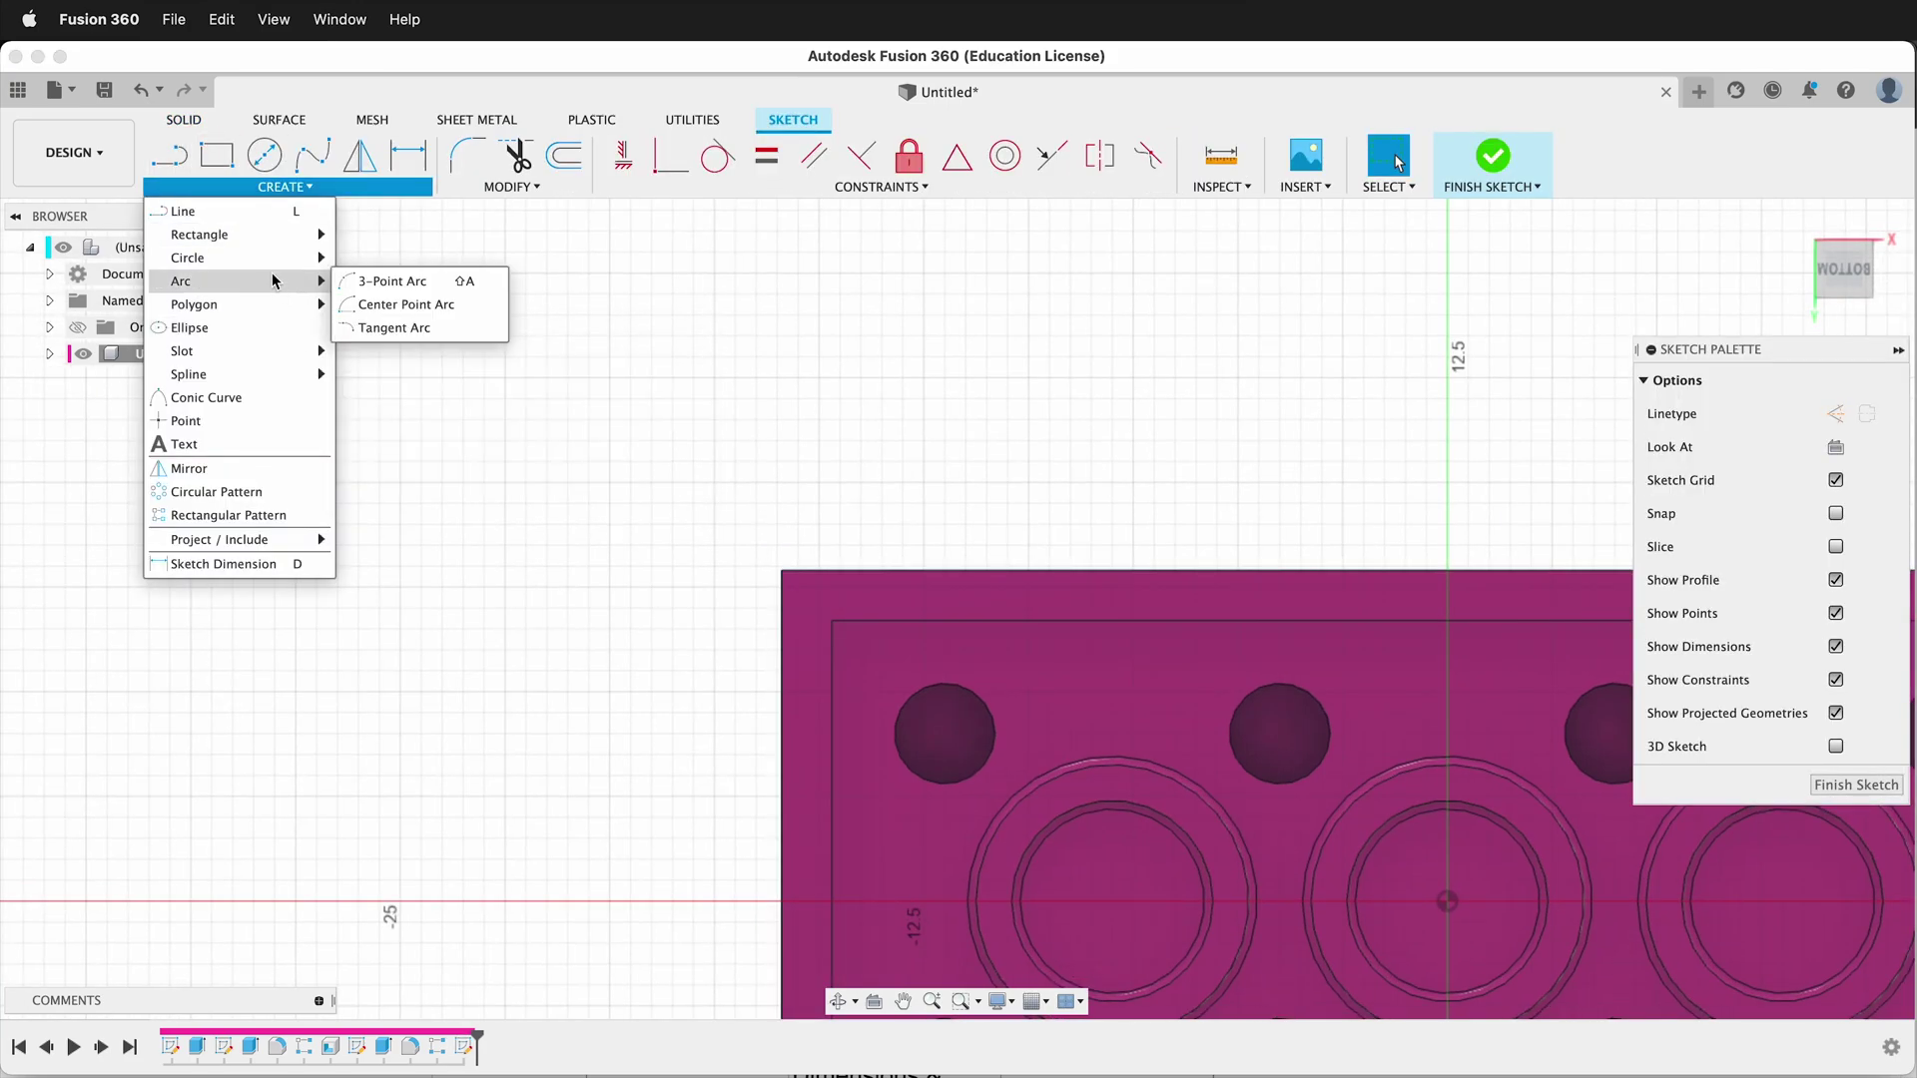
mouse_move(292, 249)
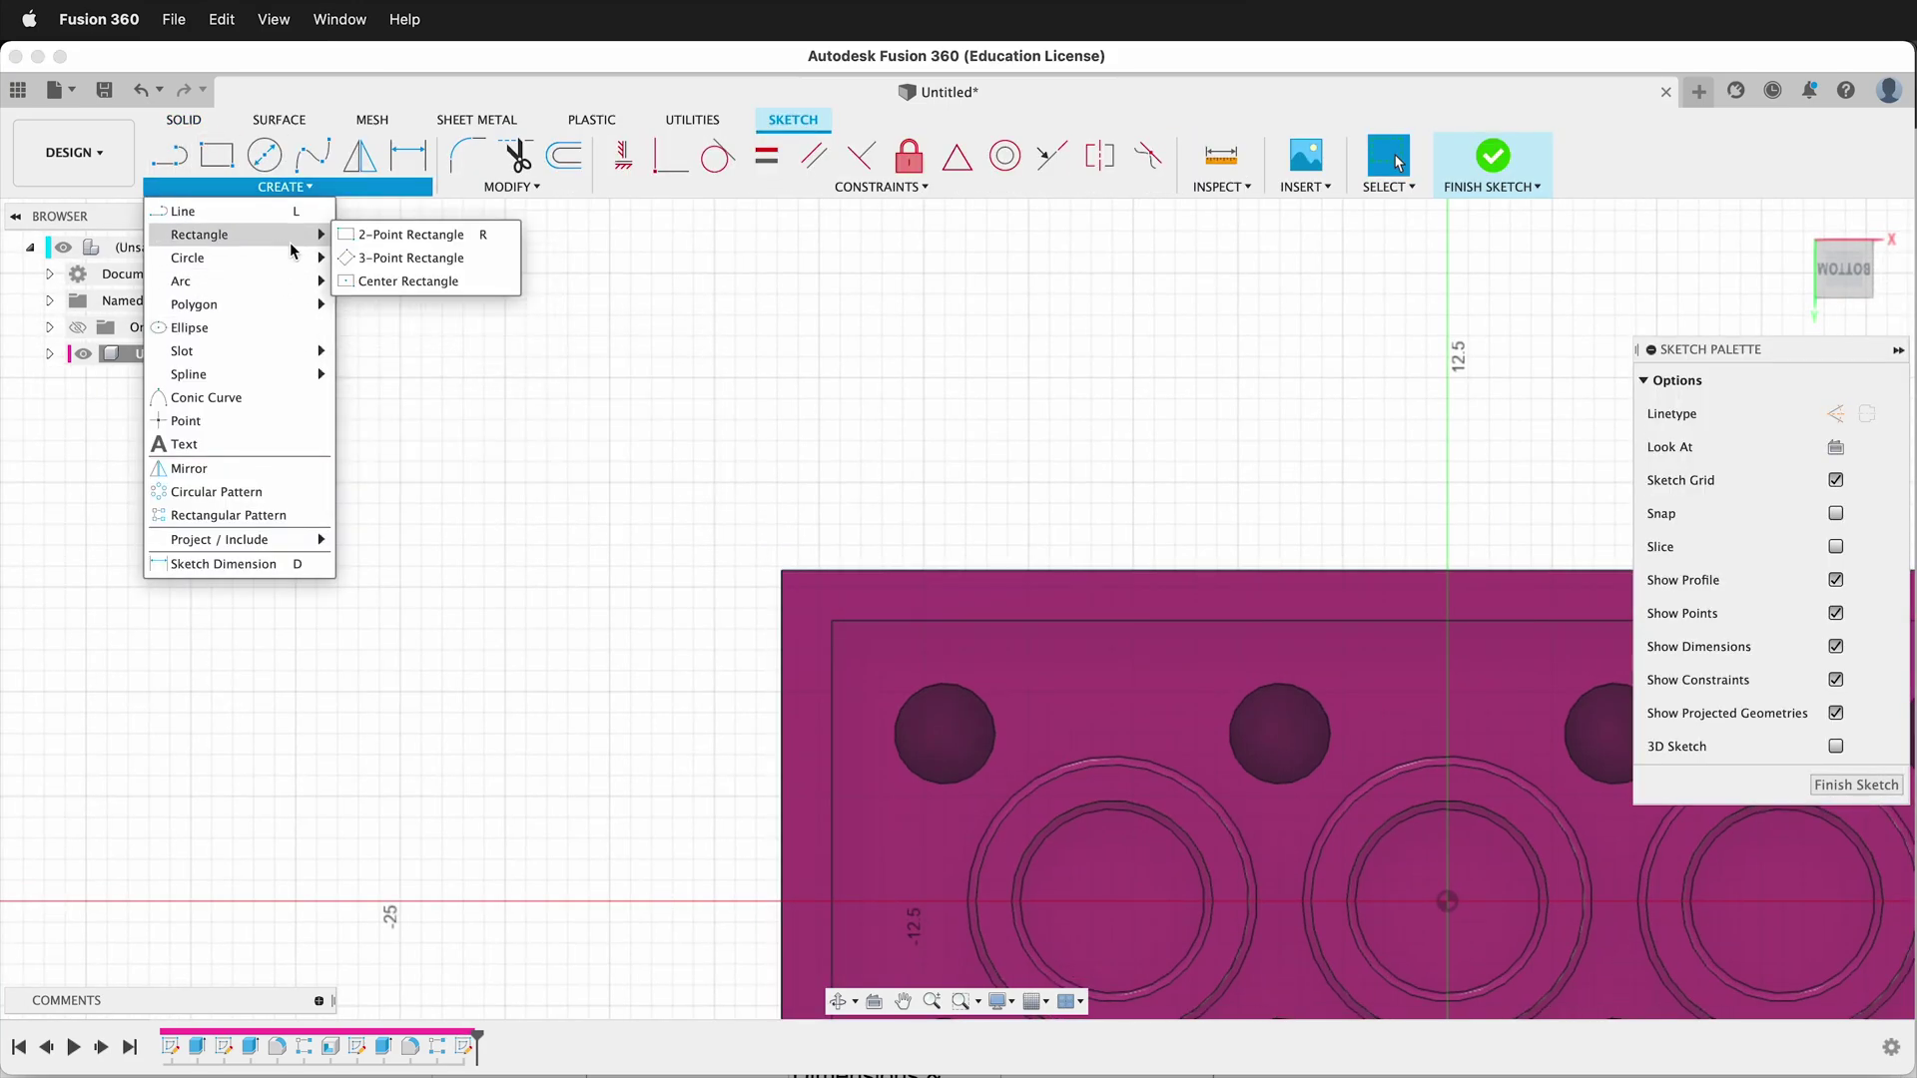
left_click(405, 280)
scroll(909, 599, "up", 5)
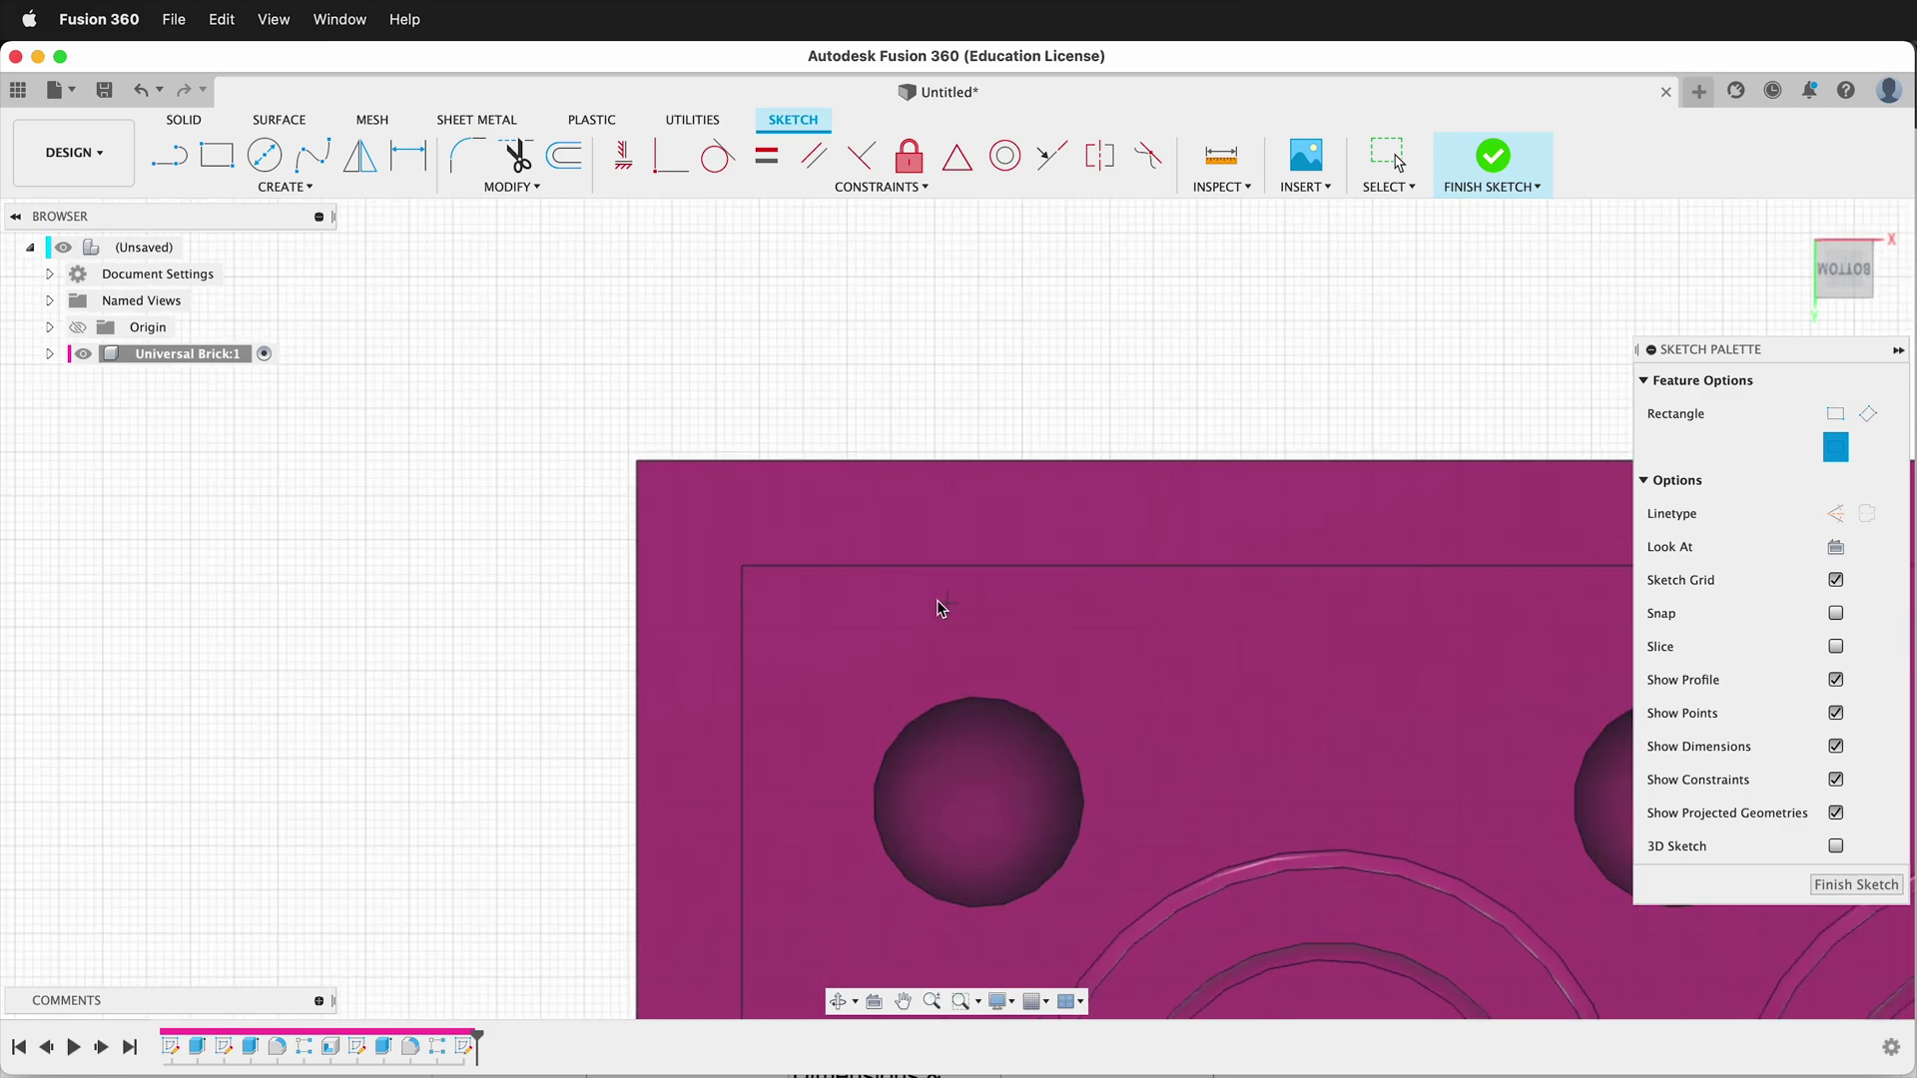
left_click(917, 595)
left_click(965, 609)
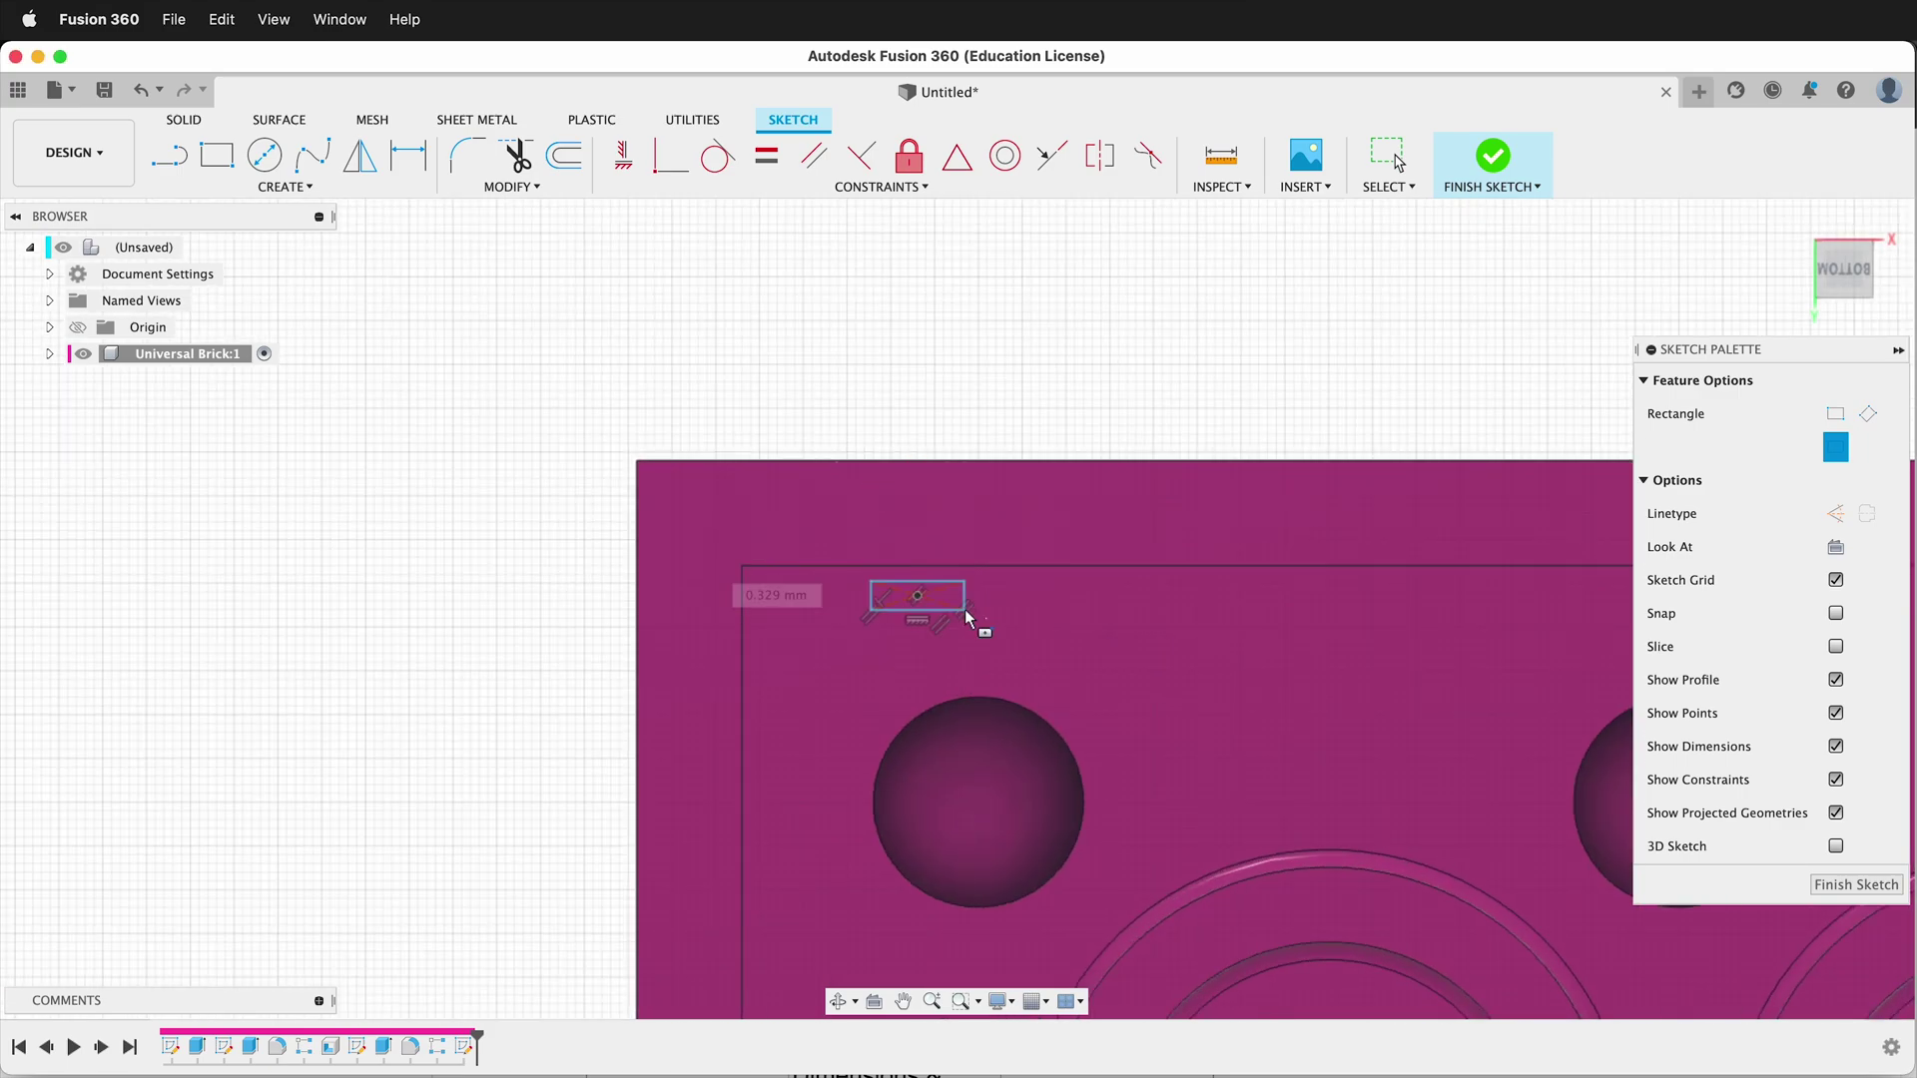
Step: Dimension the small rectangle 0.6 mm wide and 0.2 mm high
key("d")
left_click(933, 609)
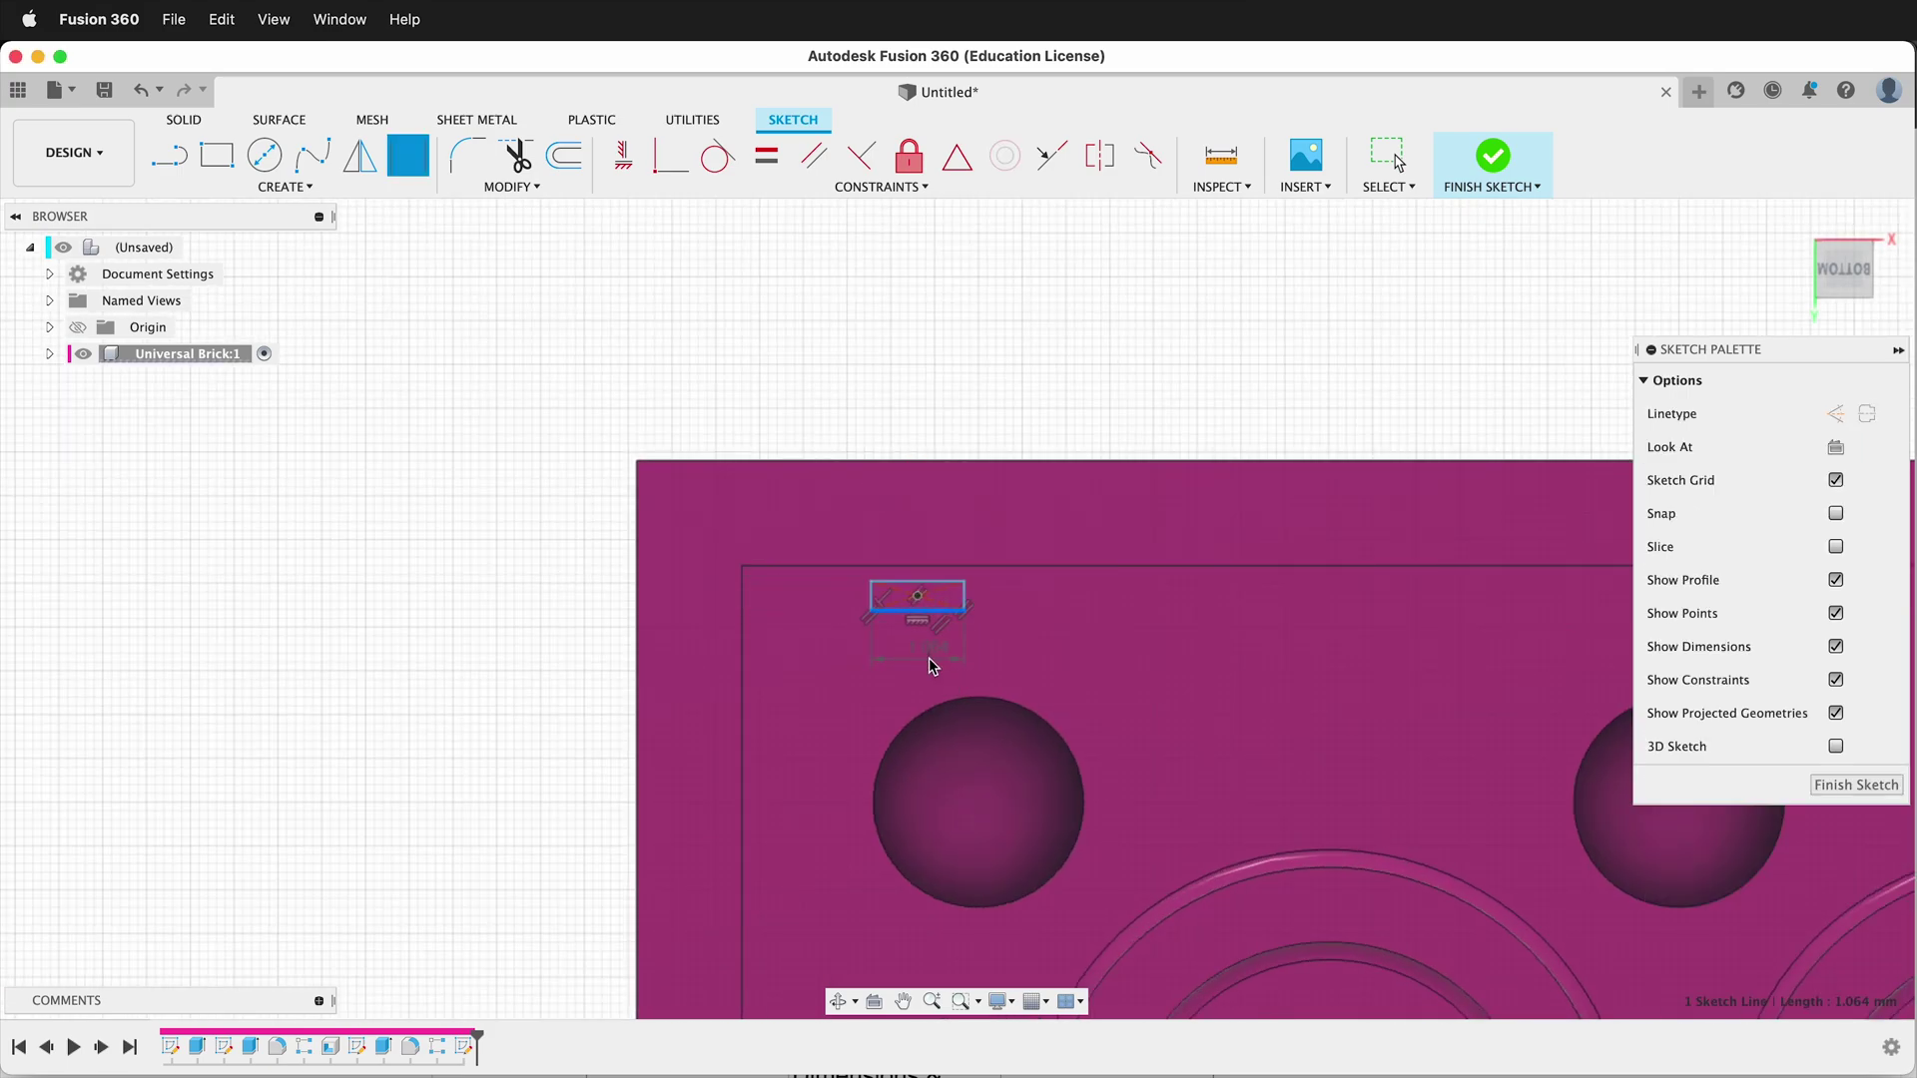
left_click(933, 663)
type(".6")
key("Return")
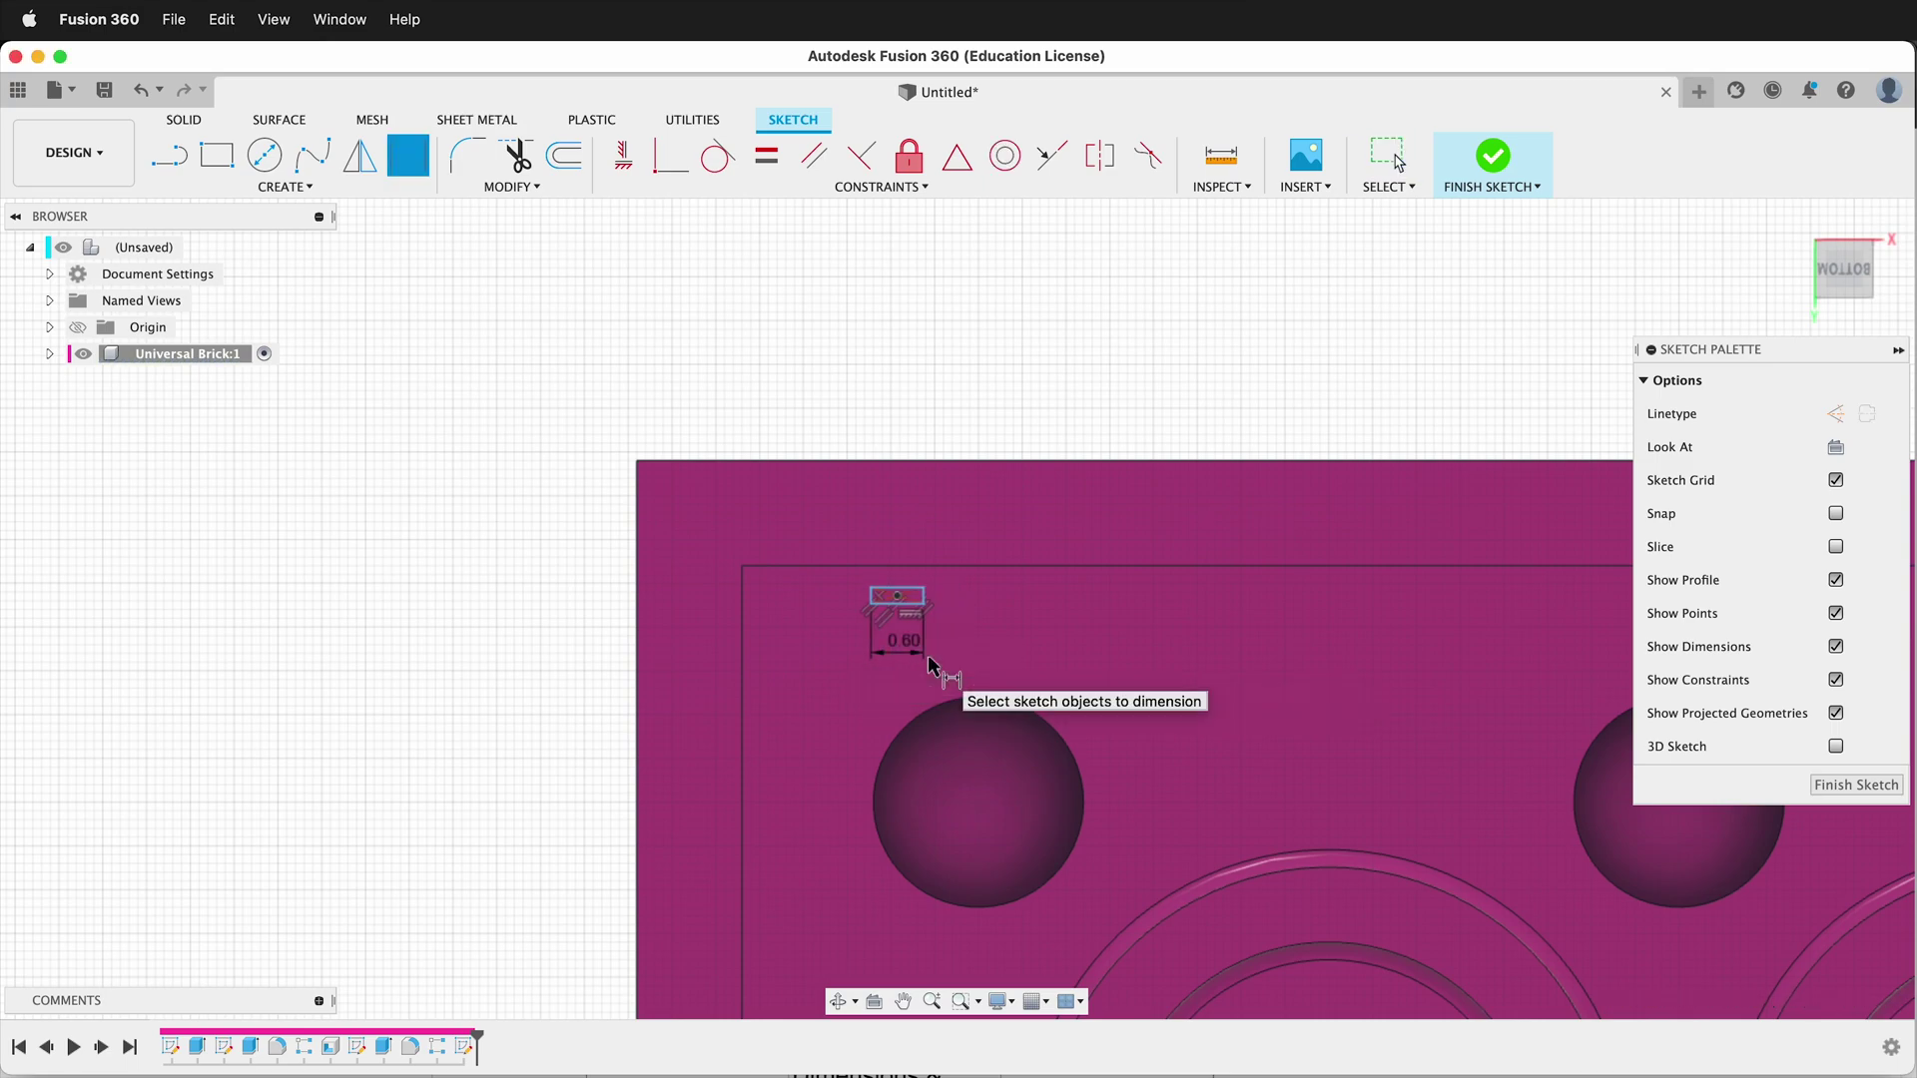
scroll(954, 593, "up", 3)
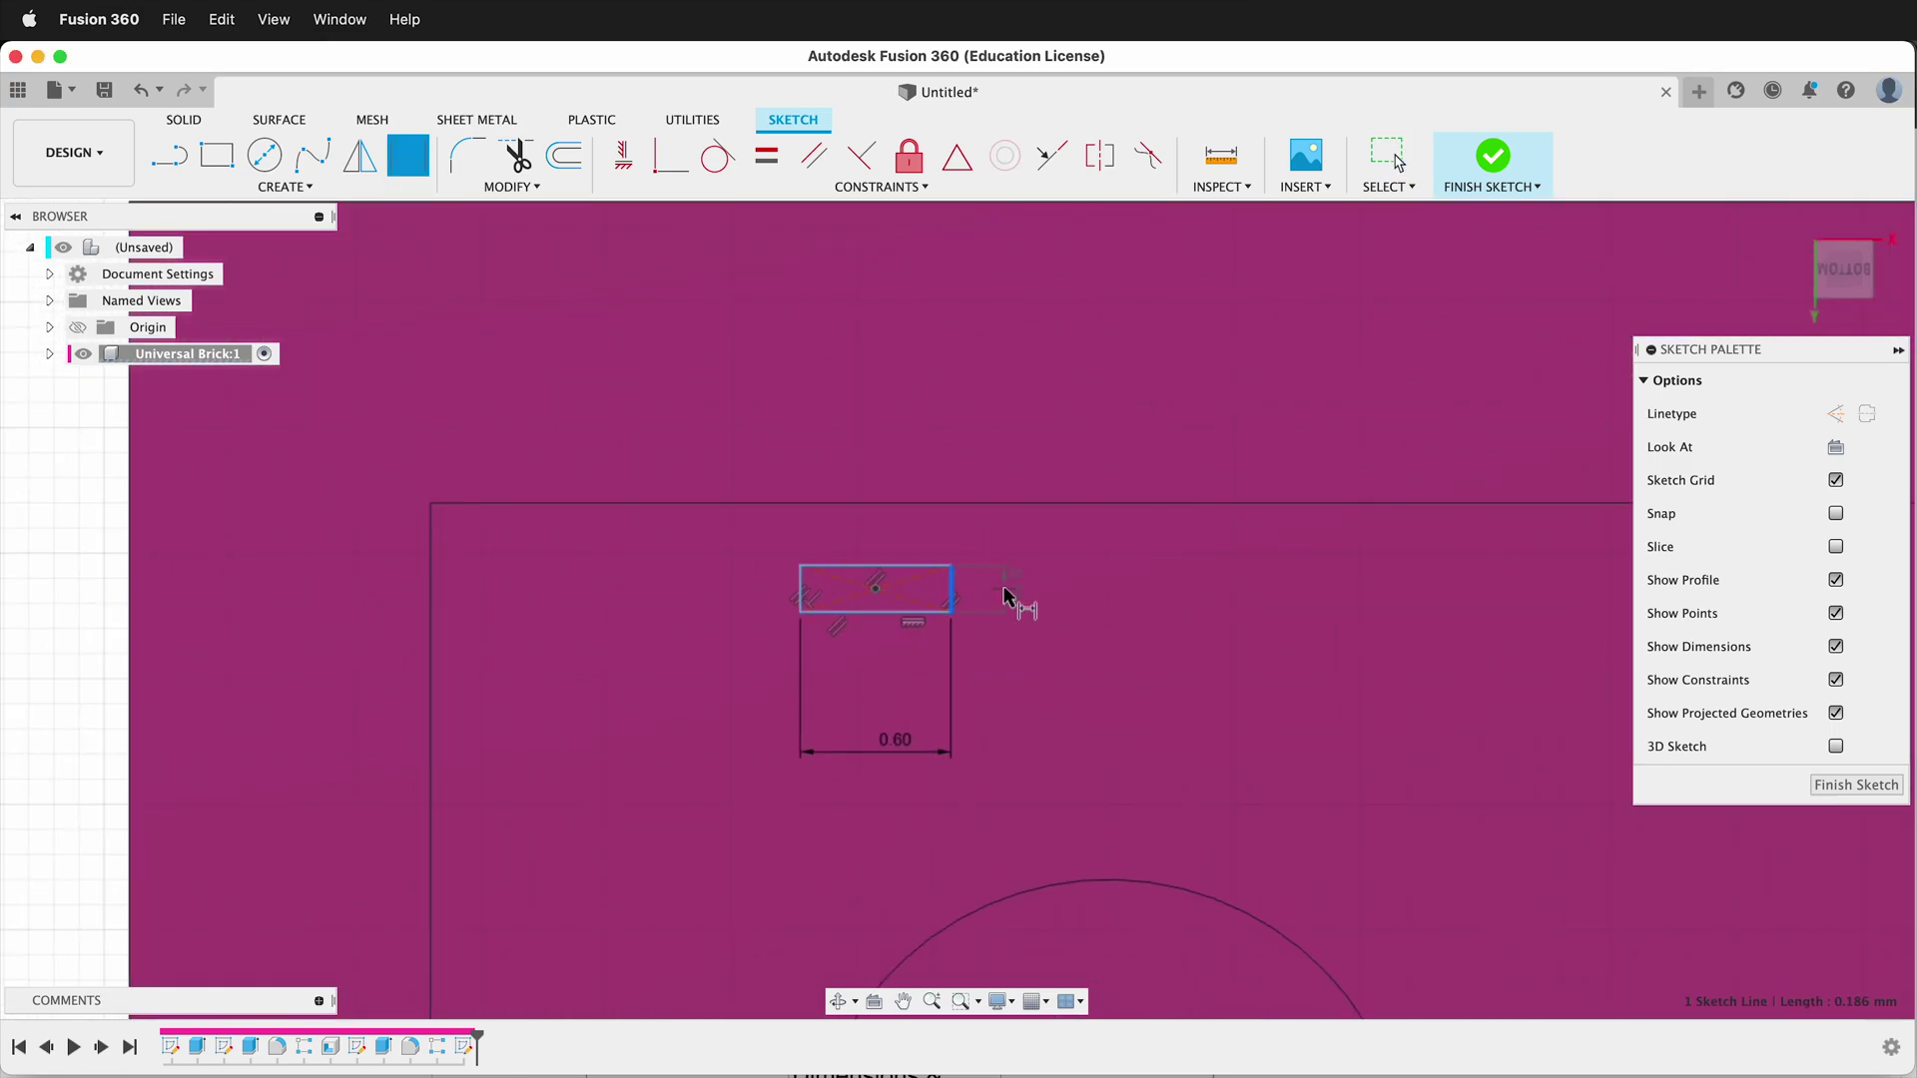
left_click(1005, 596)
key("Return")
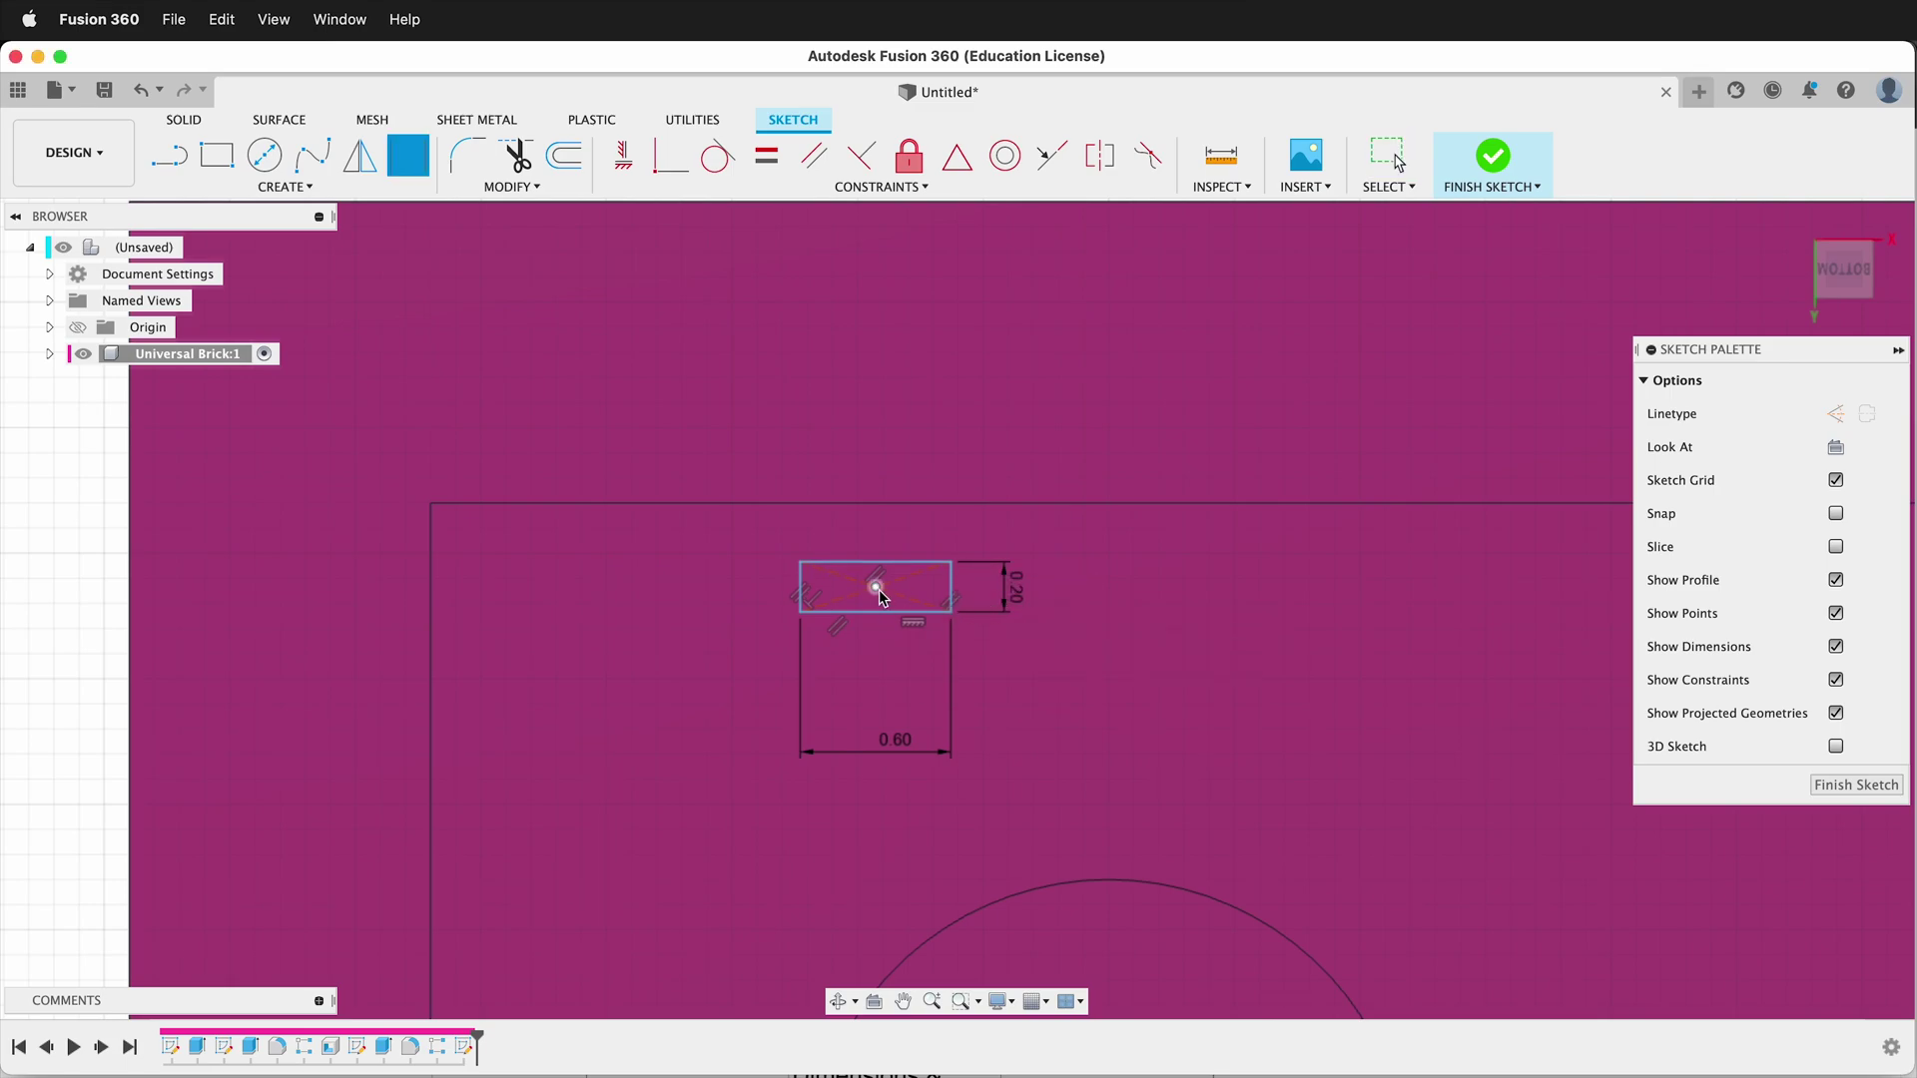
Step: Dimension the rectangle's centre 3.9 mm horizontally from the brick's outer corner
scroll(879, 609, "down", 5)
left_click(639, 495)
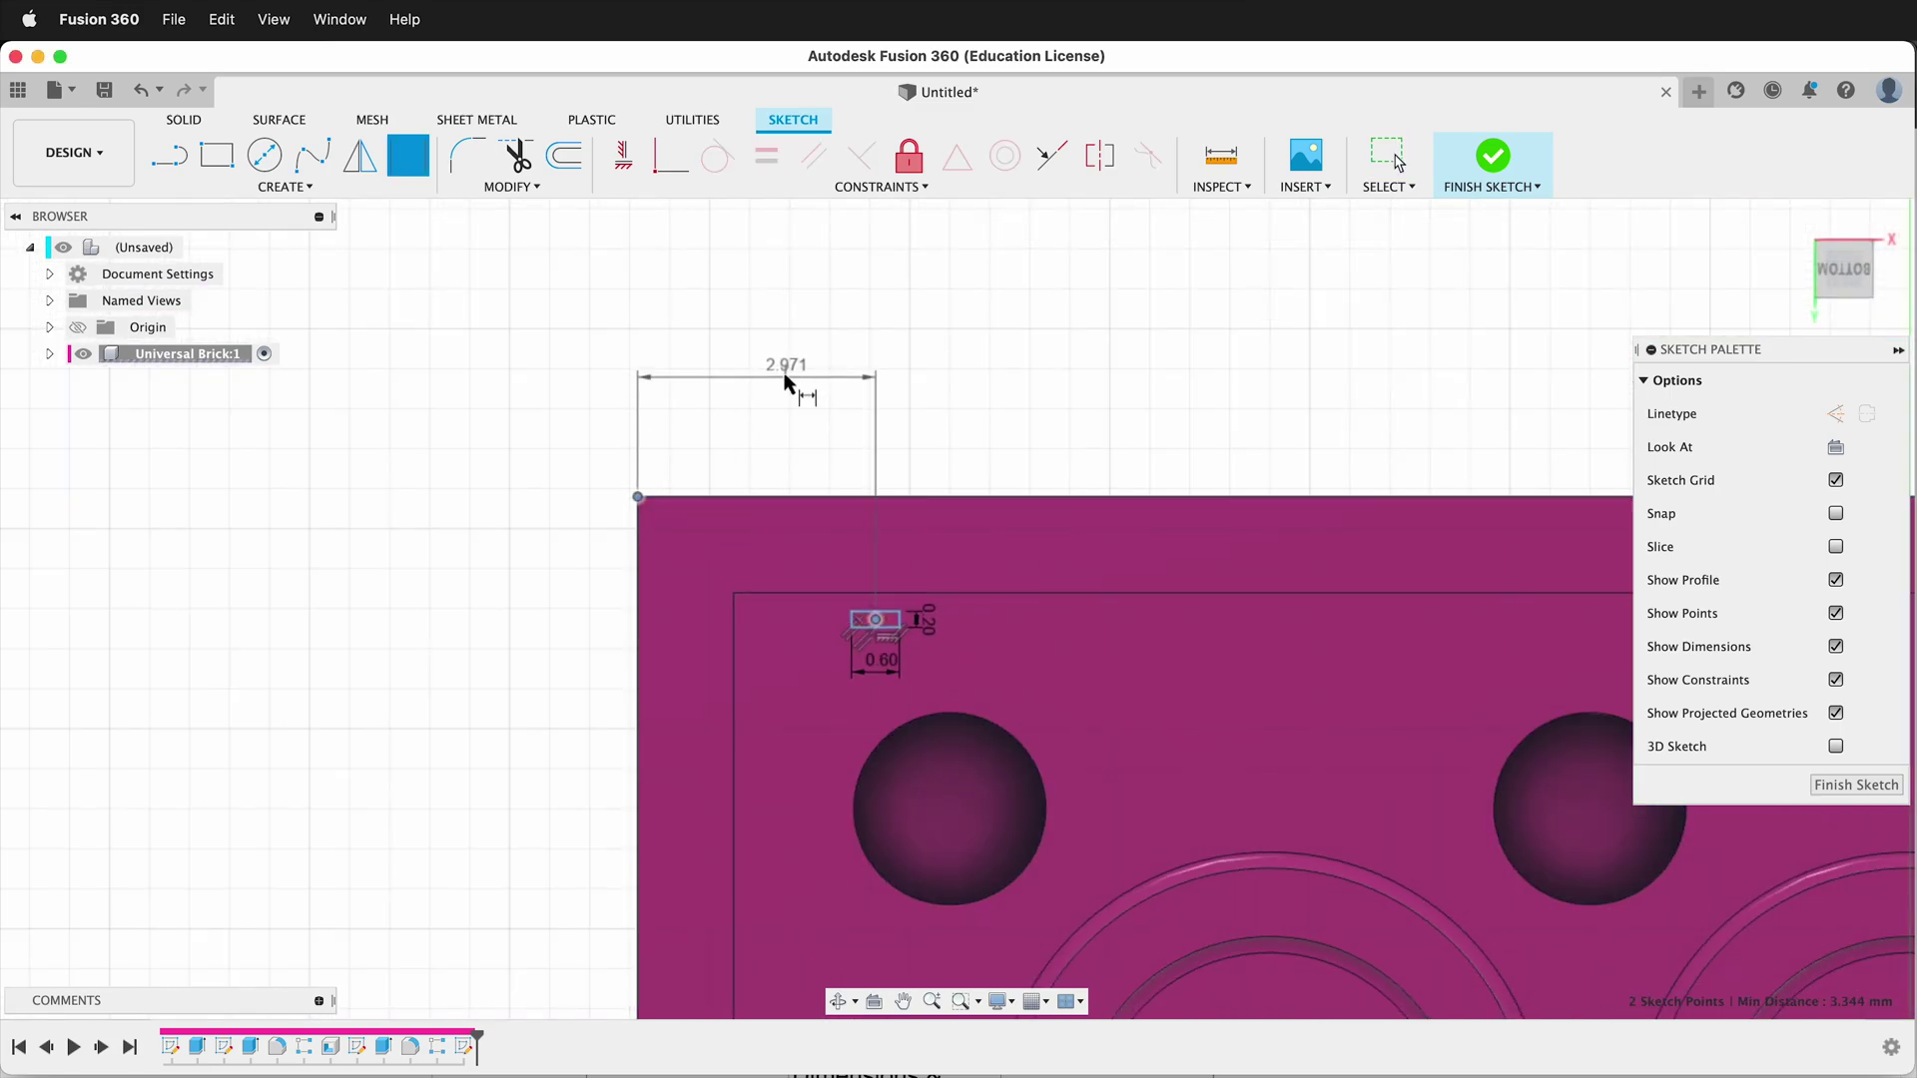
left_click(771, 377)
type("3.9")
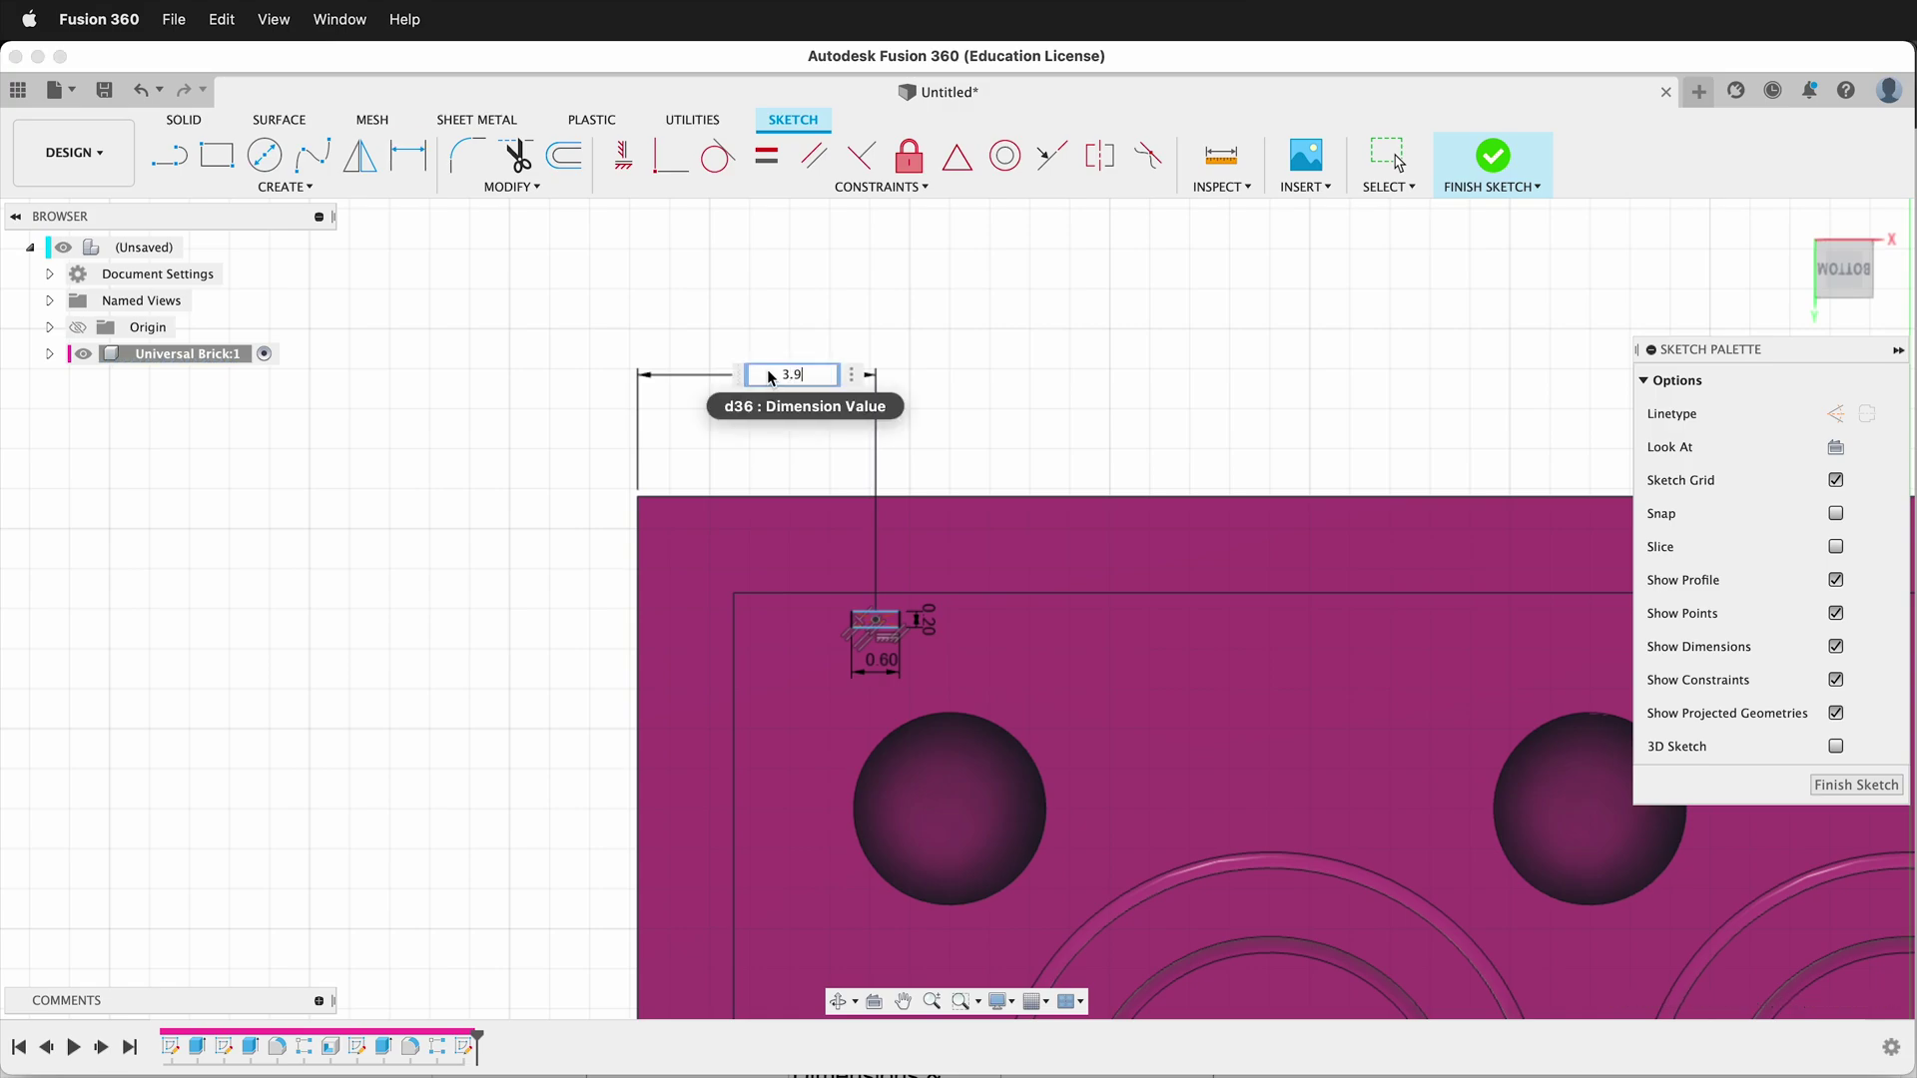
key("Return")
Step: Dimension the vertical distance from the brick's outer corner to the rectangle's upper edge using the wall thickness parameter
scroll(903, 541, "up", 2)
scroll(933, 621, "up", 3)
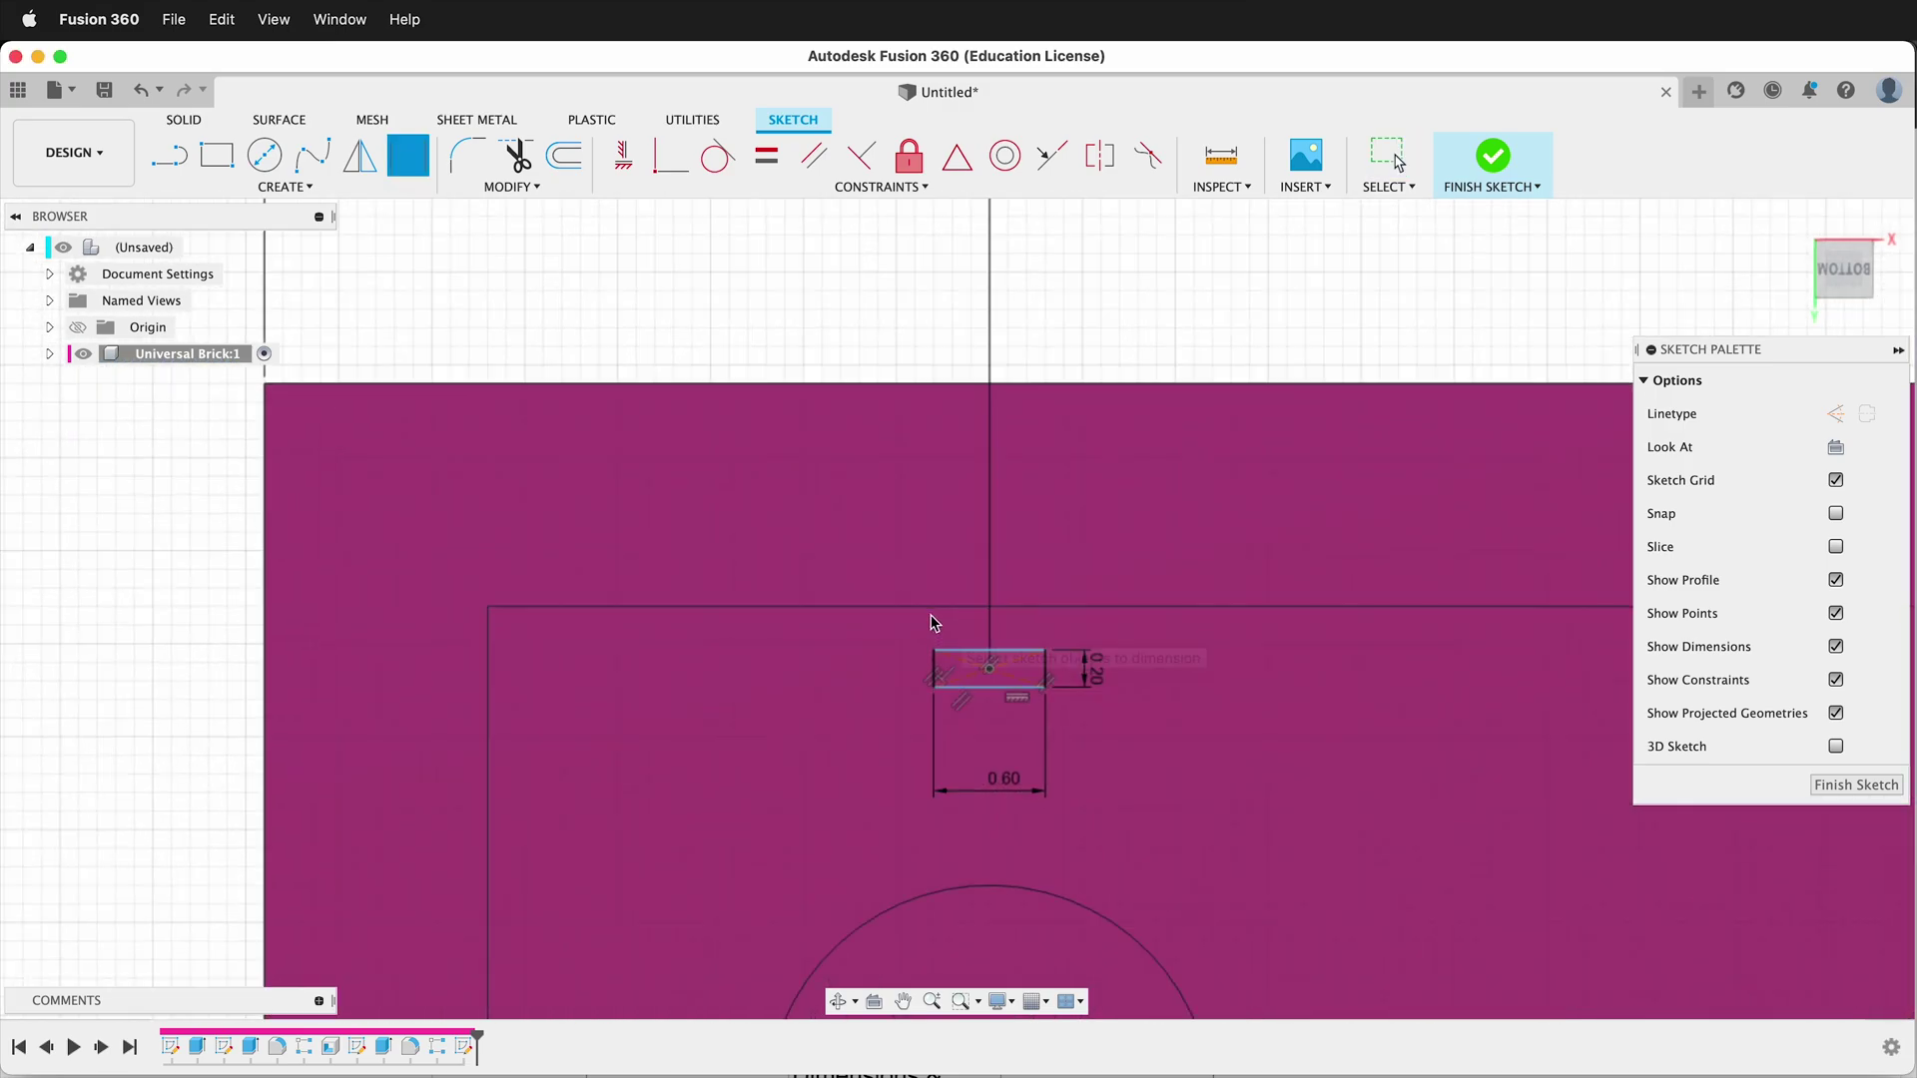
left_click(983, 664)
scroll(984, 664, "down", 5)
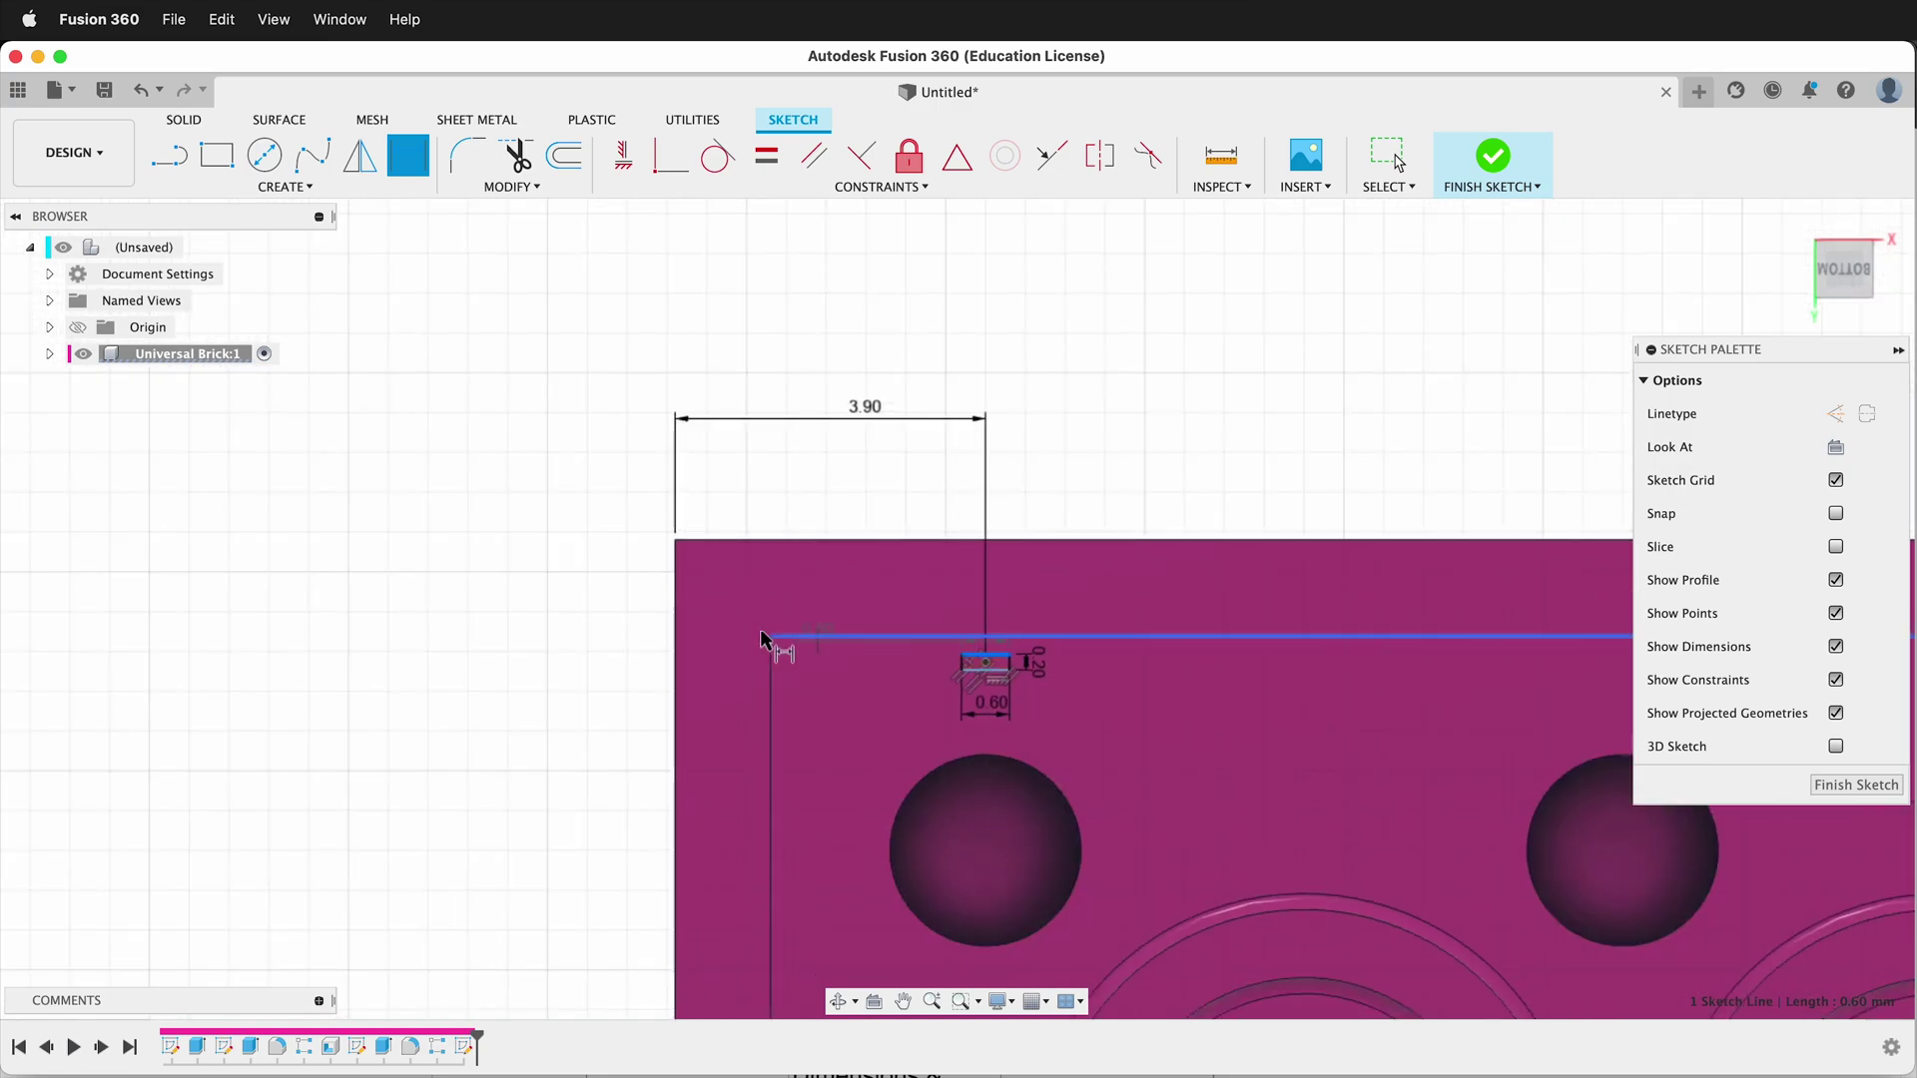
left_click(676, 542)
left_click(554, 636)
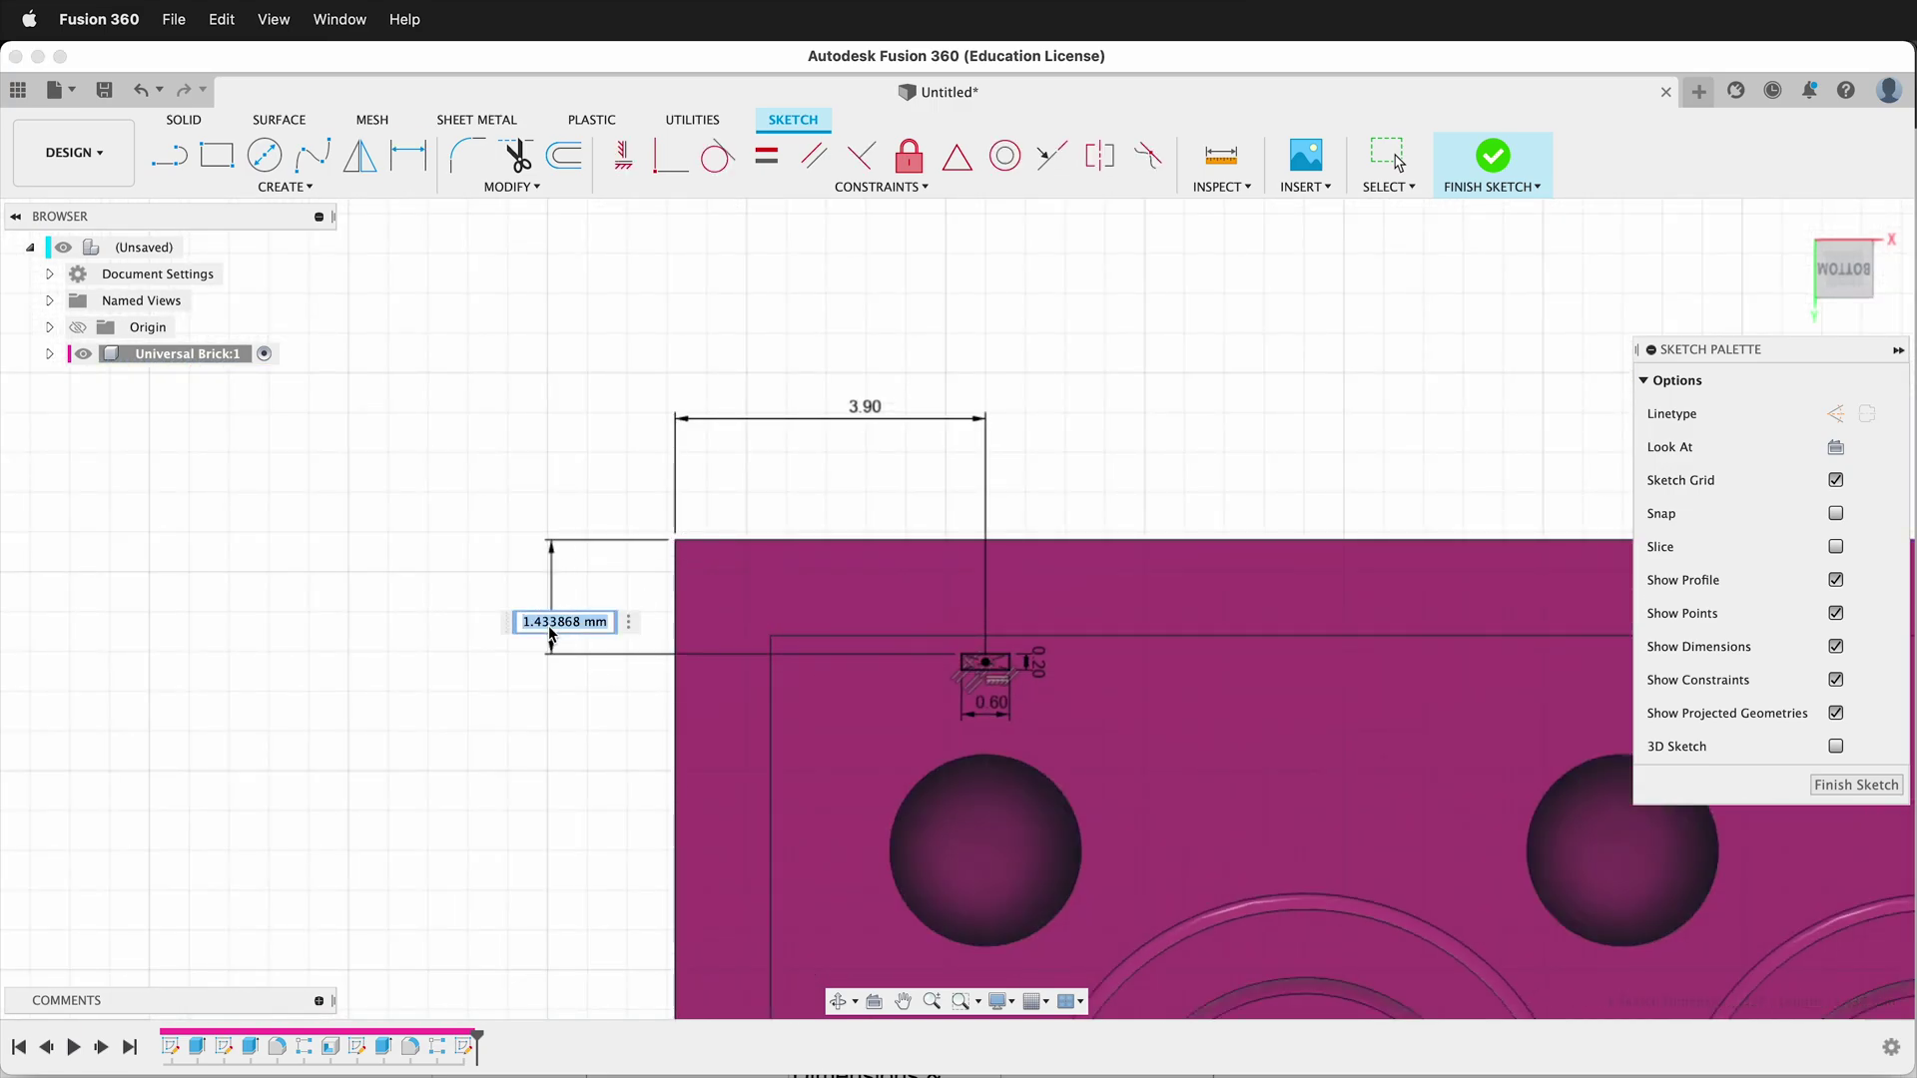
type("wal")
key("Return")
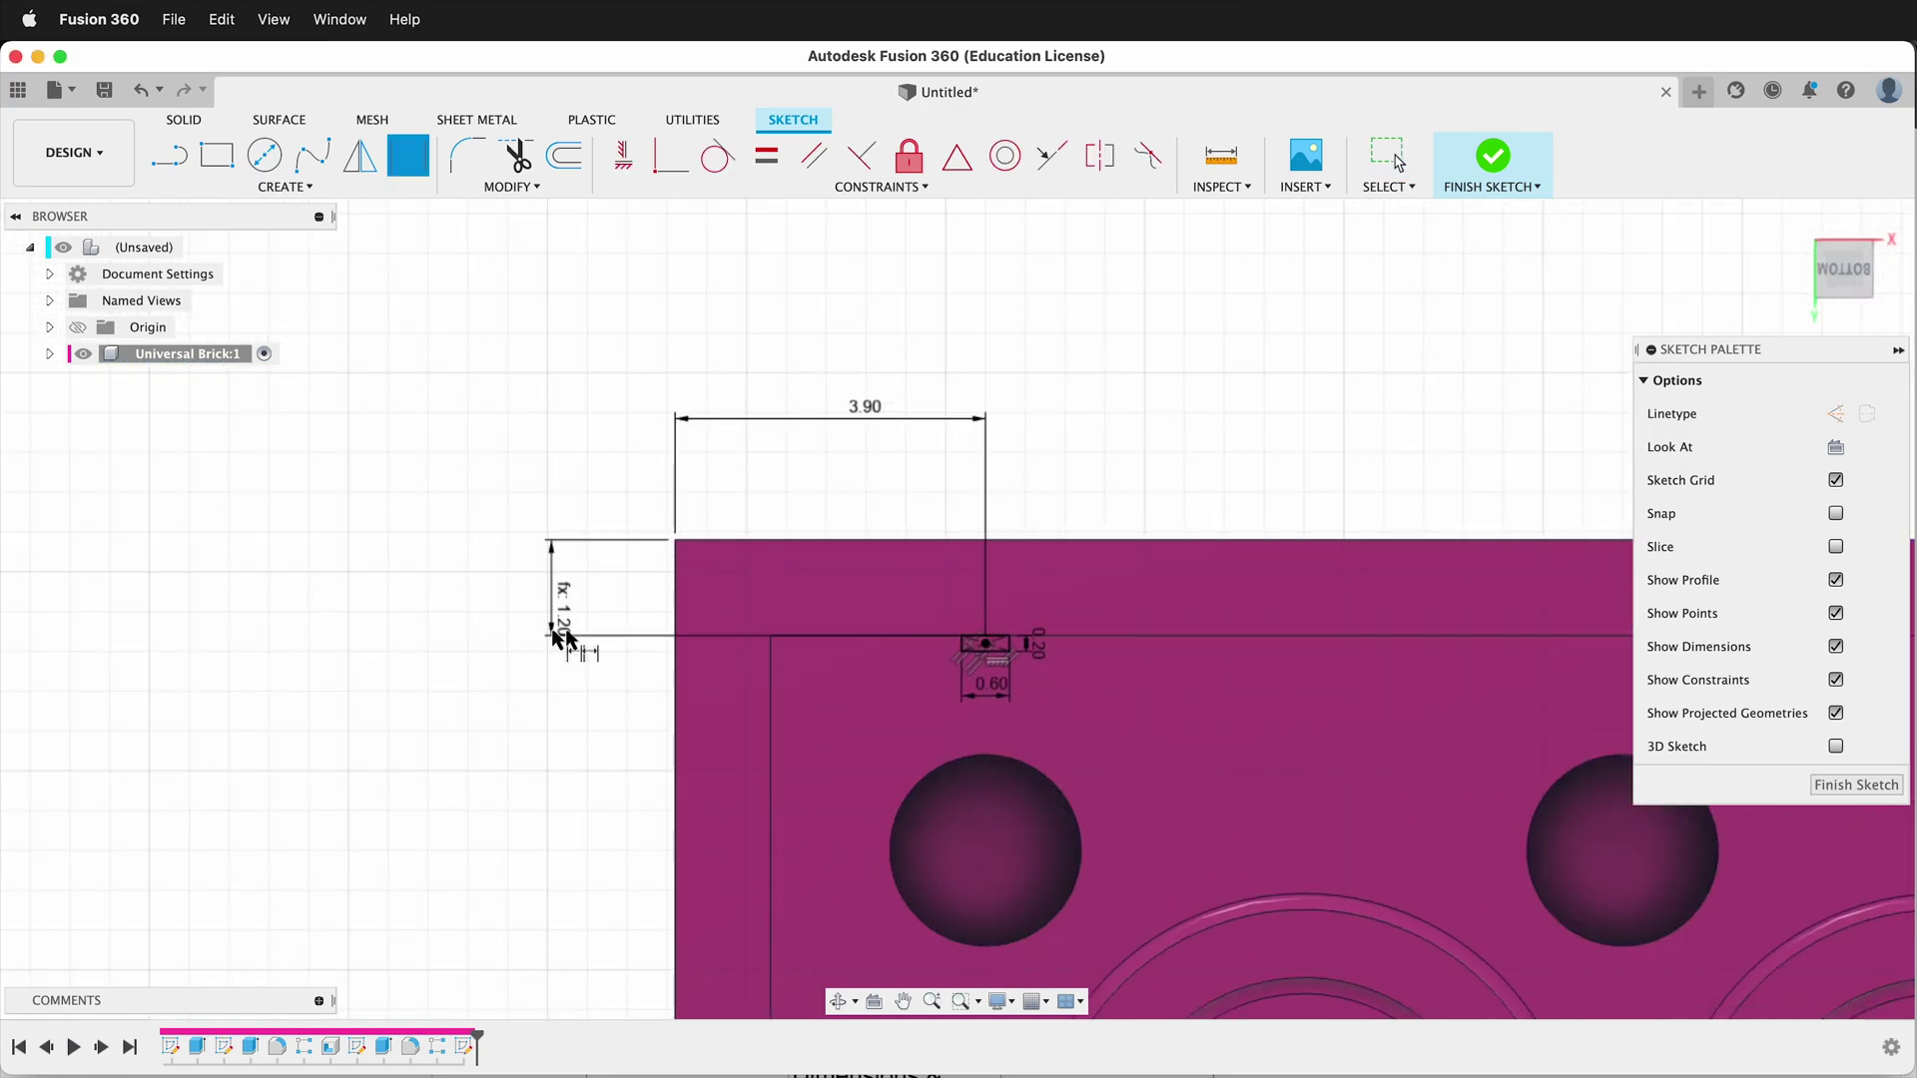
Step: Extrude the small rectangle down to the cavity floor, using a To Object extent joined to the body
key("e")
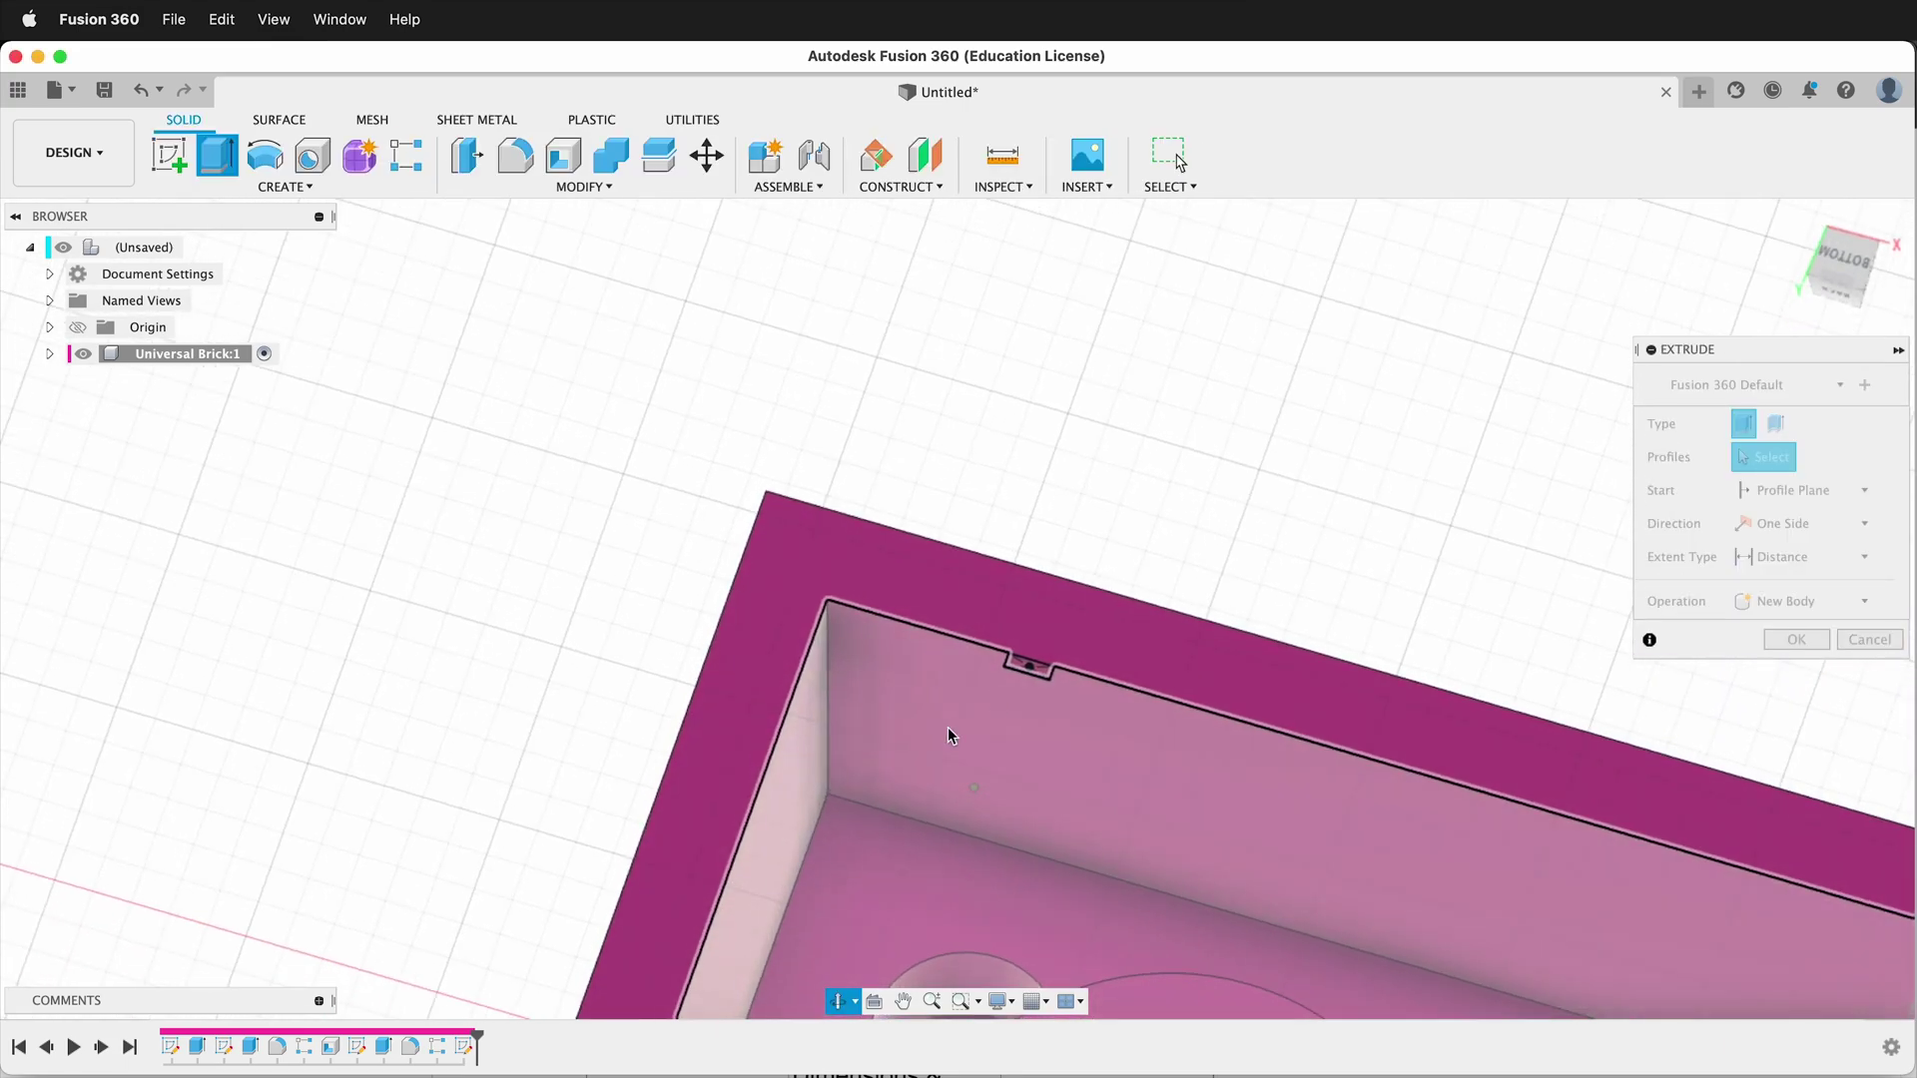
left_click(1044, 668)
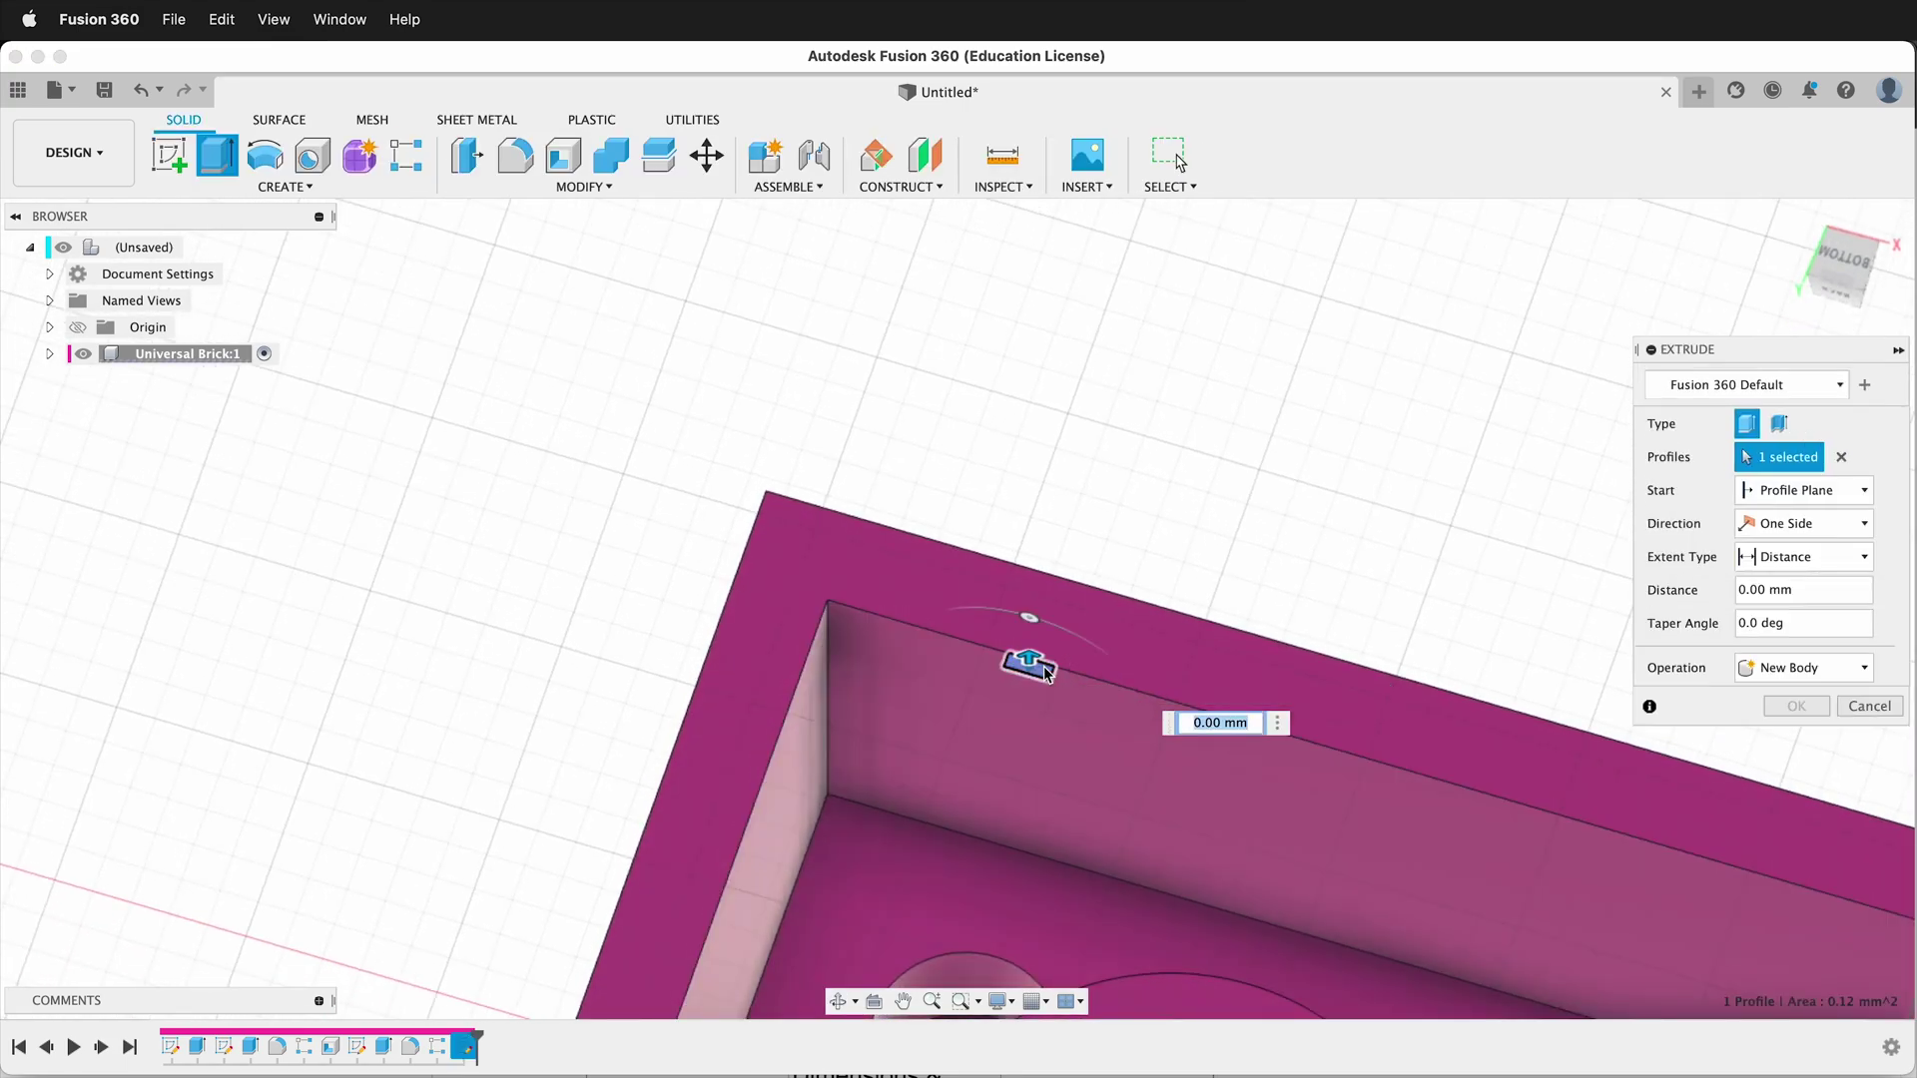
left_click(1863, 557)
left_click(1833, 609)
left_click(990, 889)
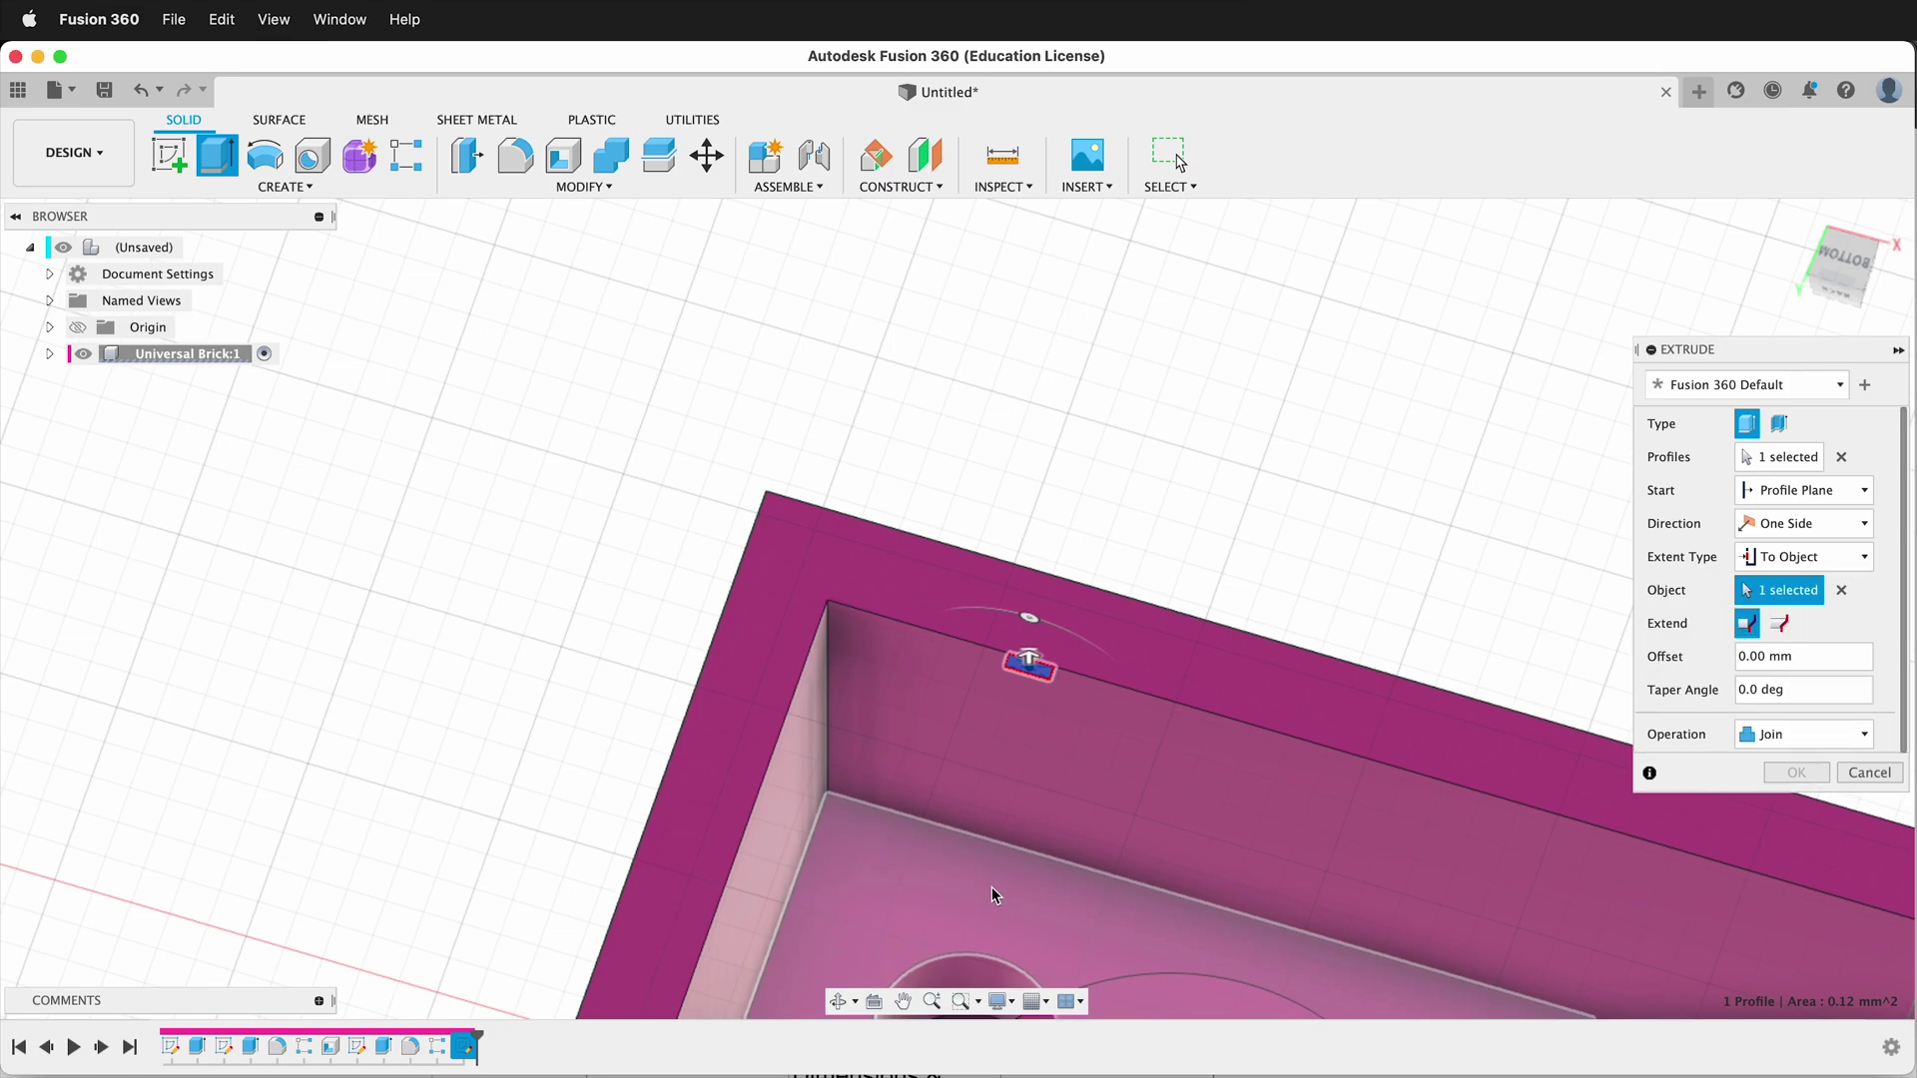
left_click(1796, 774)
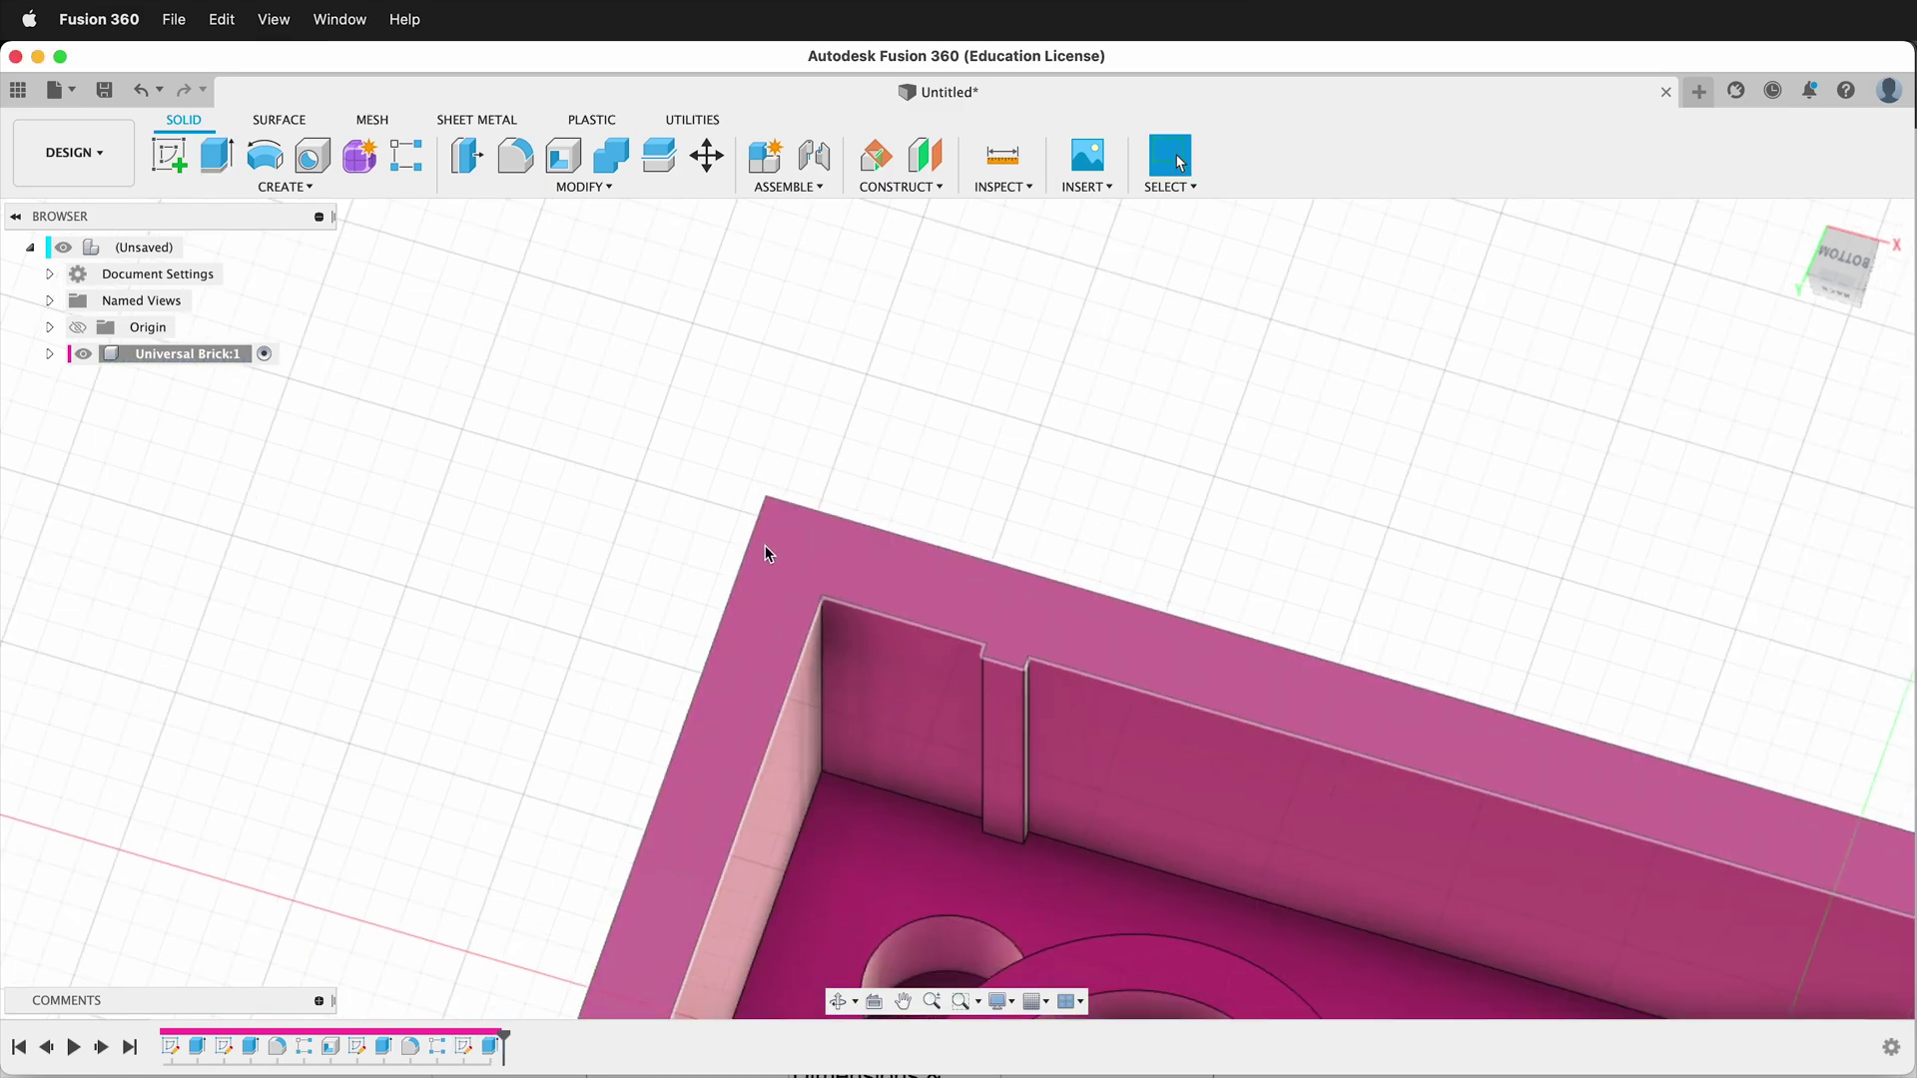
Step: Set up a rectangular pattern of the rib extrusion, with directions along the brick's long and short outer edges
left_click(405, 172)
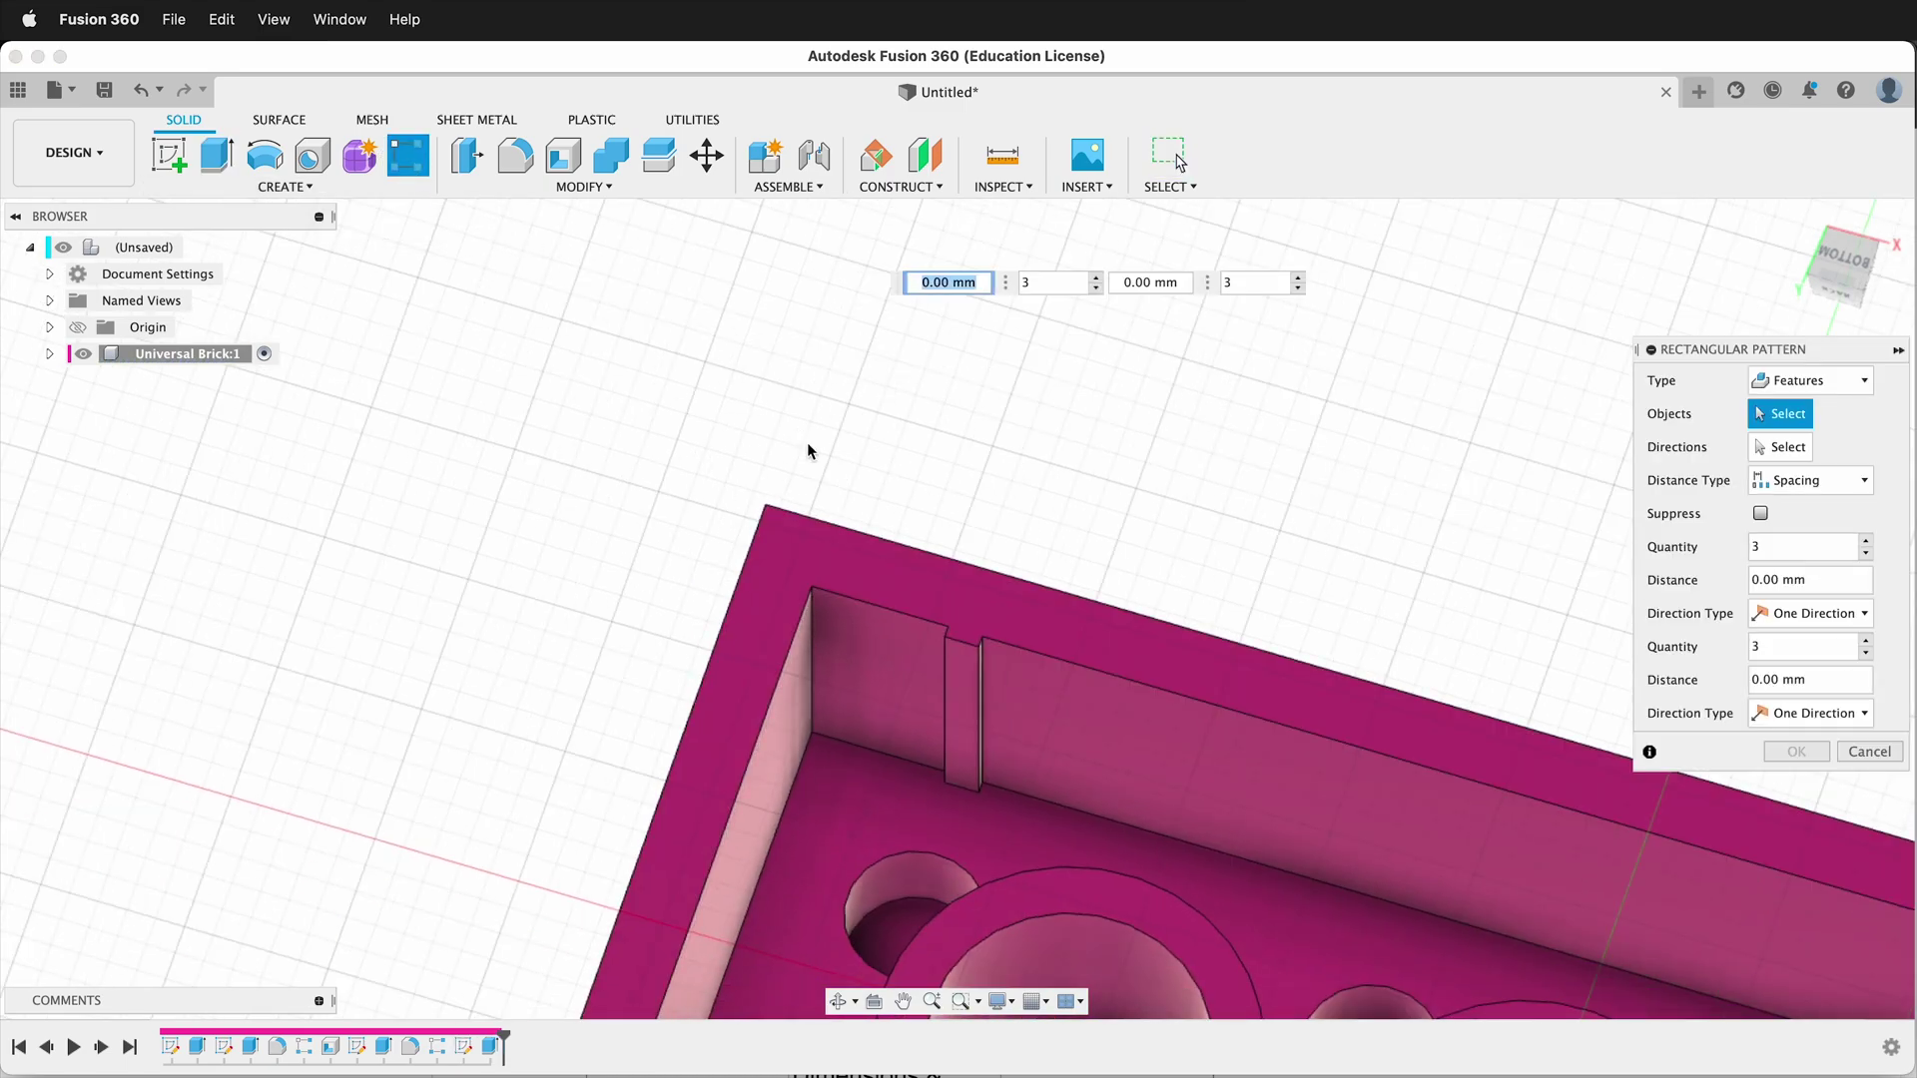
left_click(492, 1047)
scroll(504, 764, "down", 2)
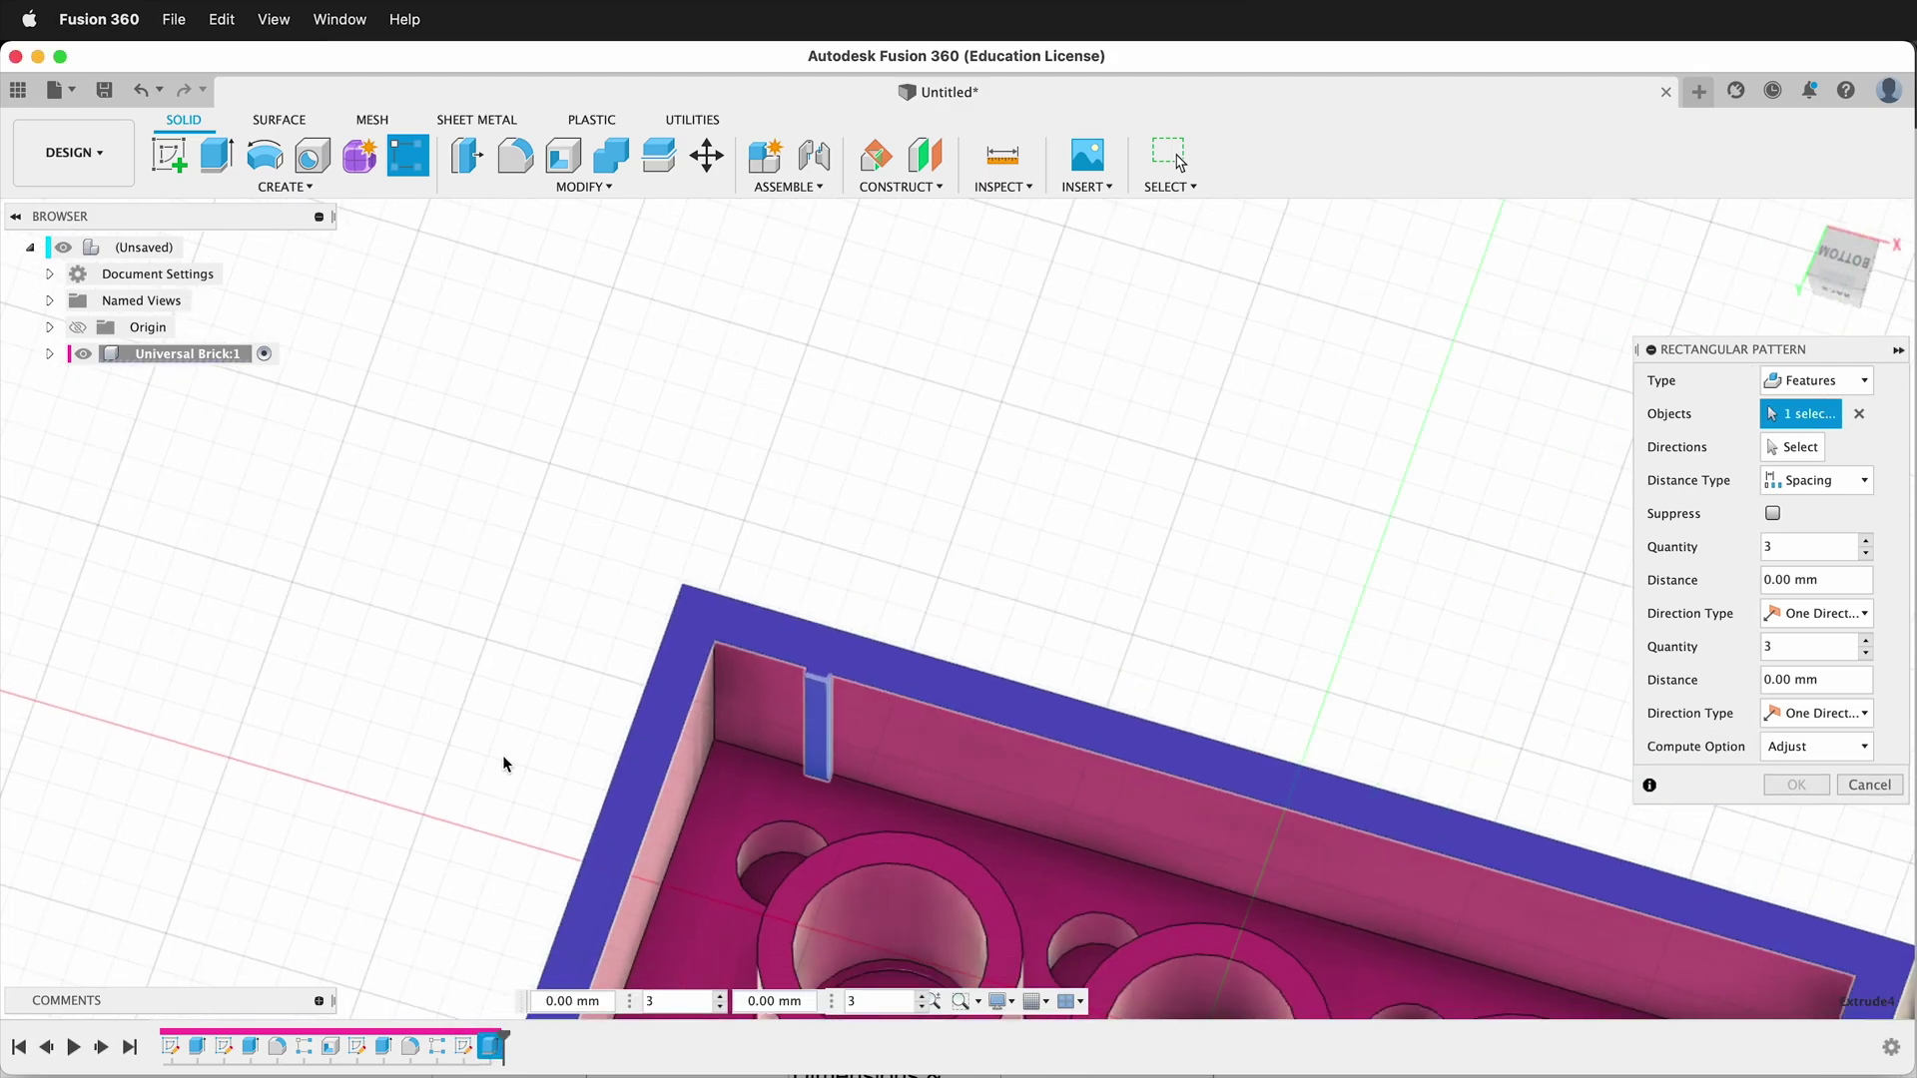
middle_click_drag(479, 663, 530, 663, "shift")
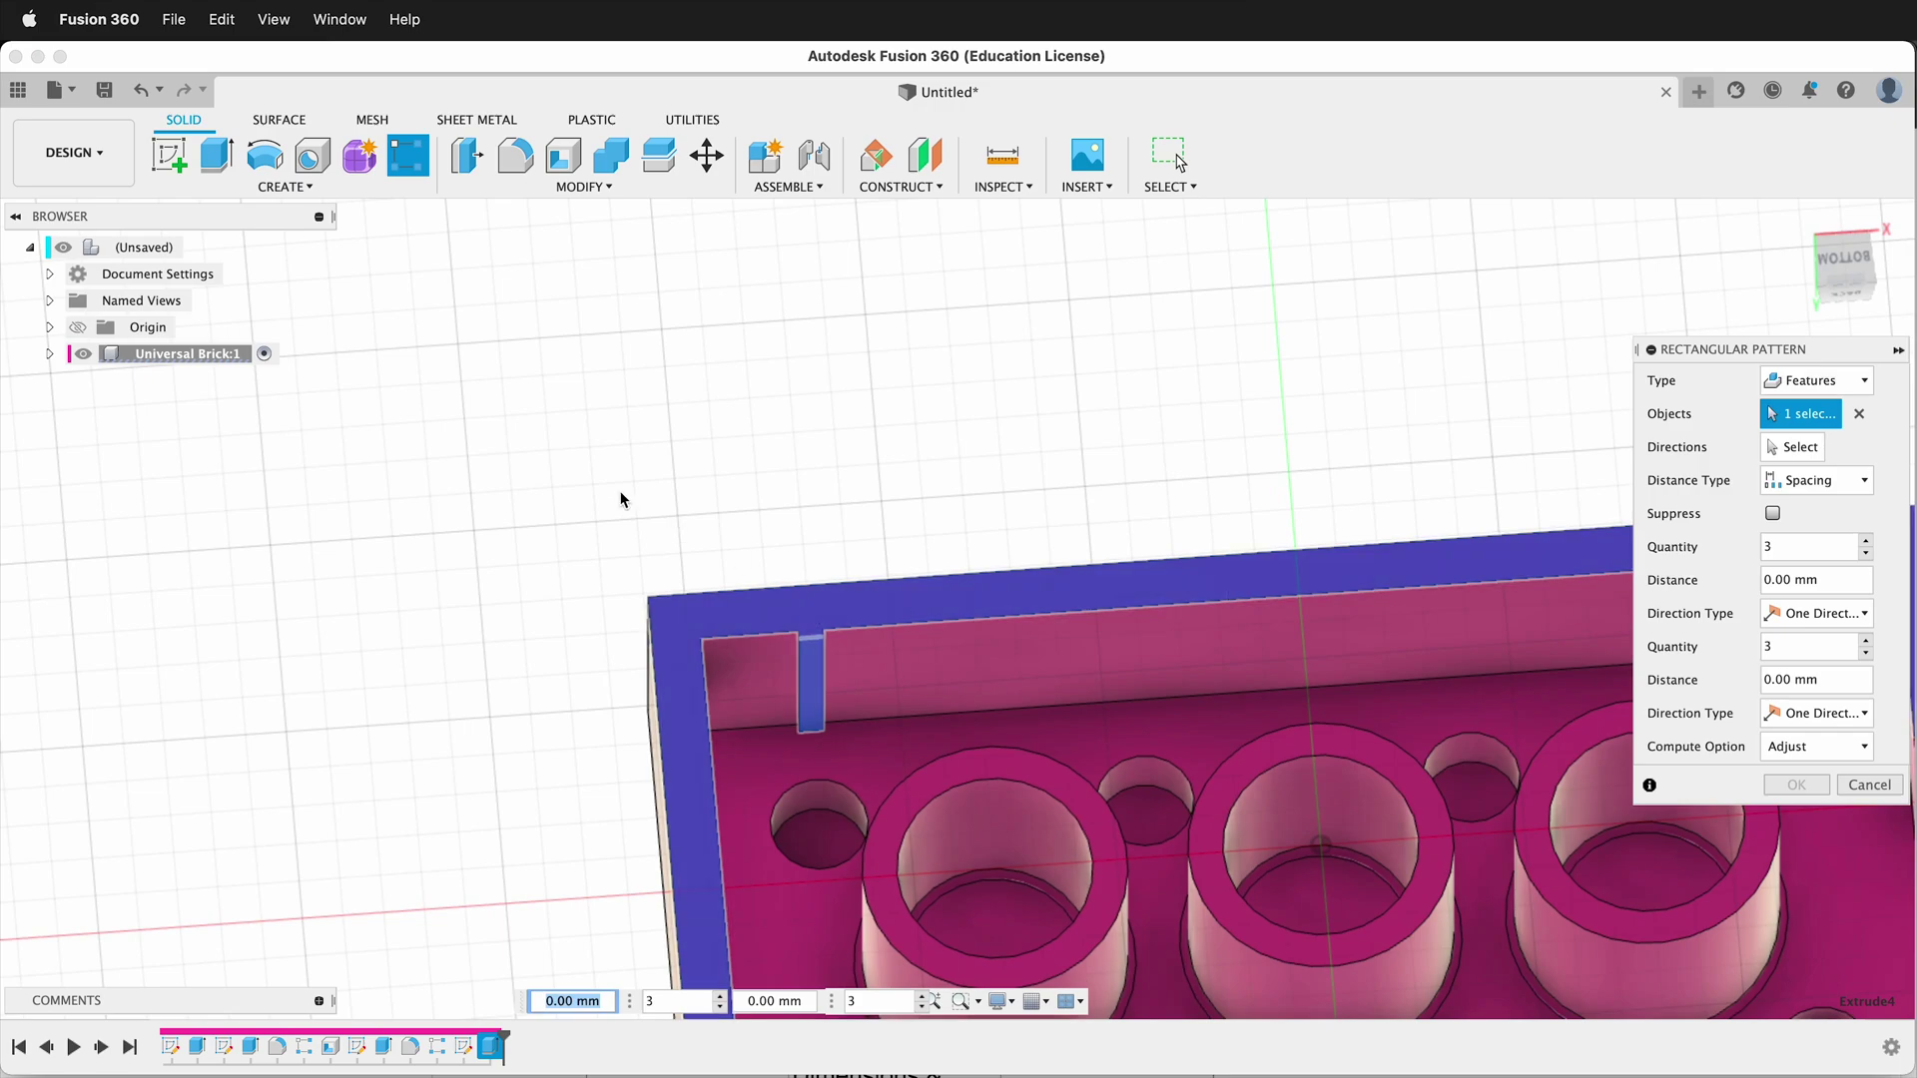
left_click(1787, 454)
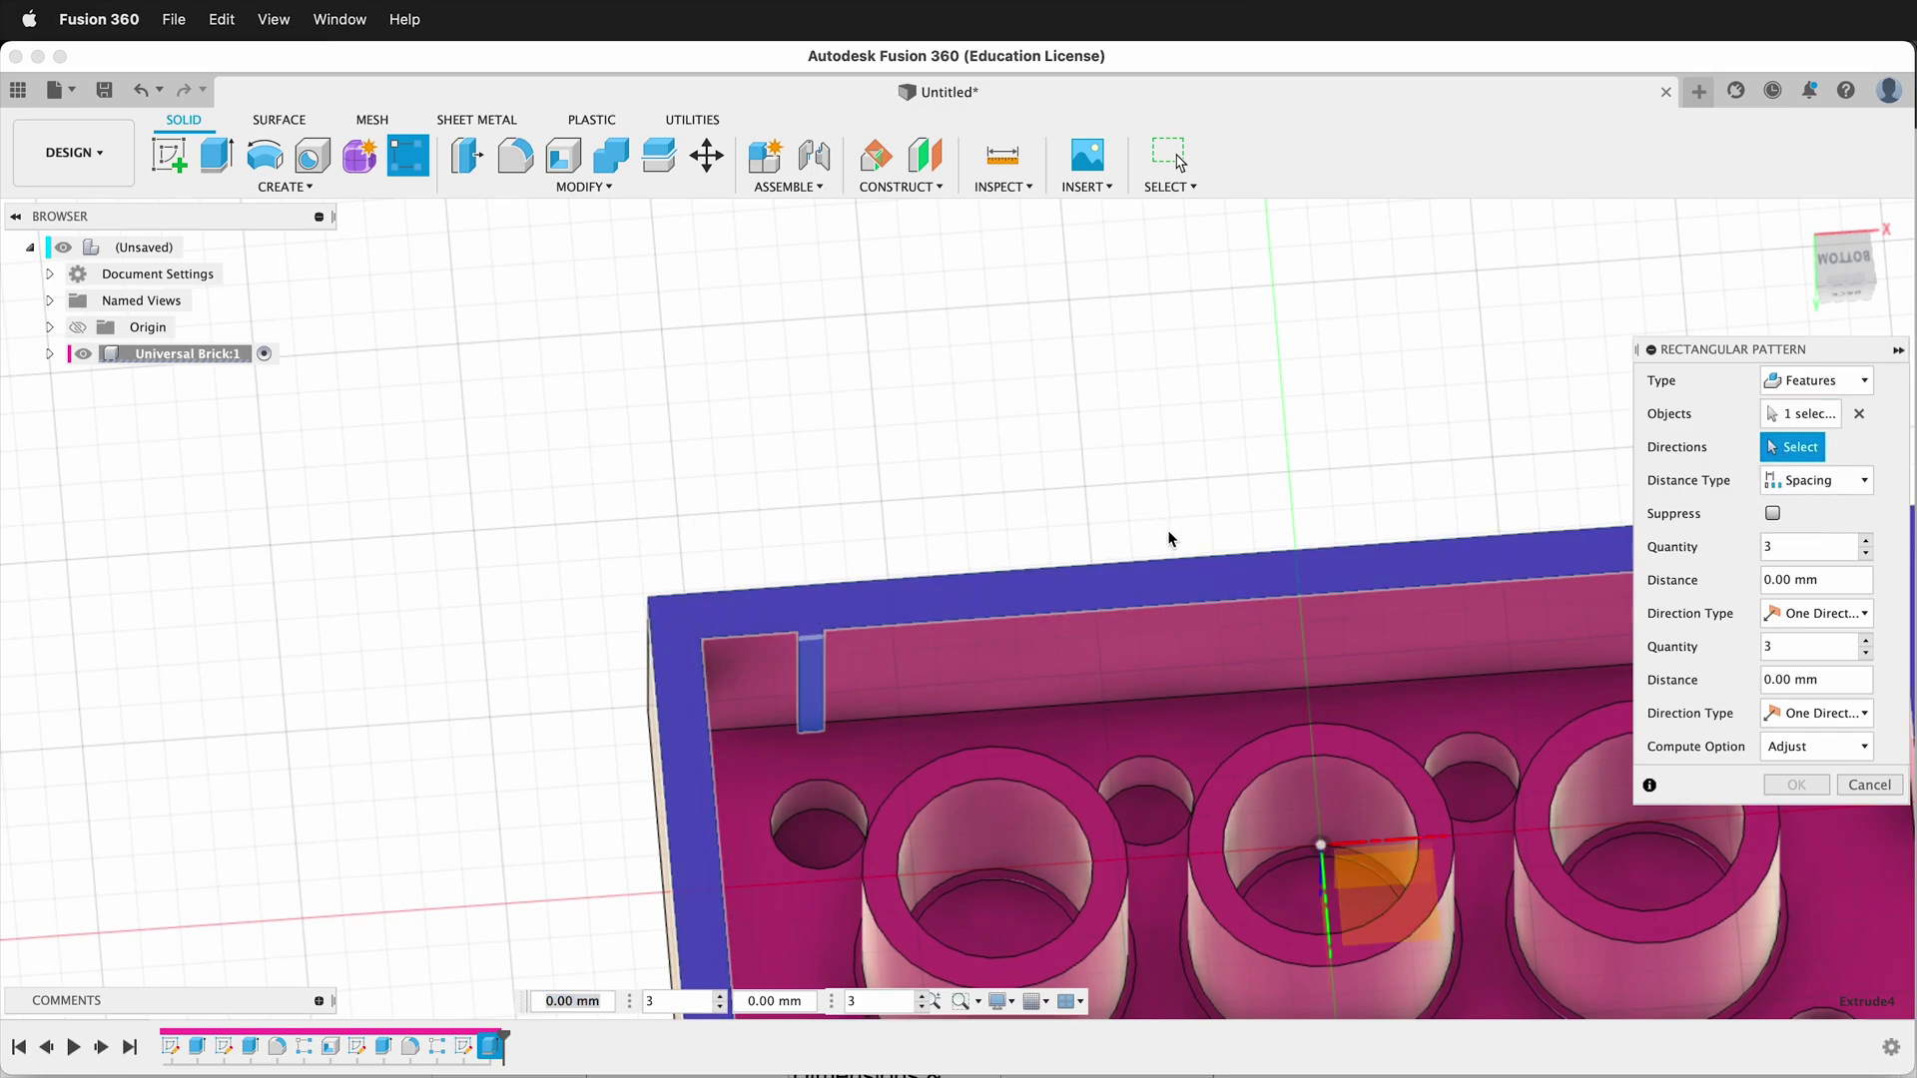
left_click(1168, 562)
left_click(668, 706)
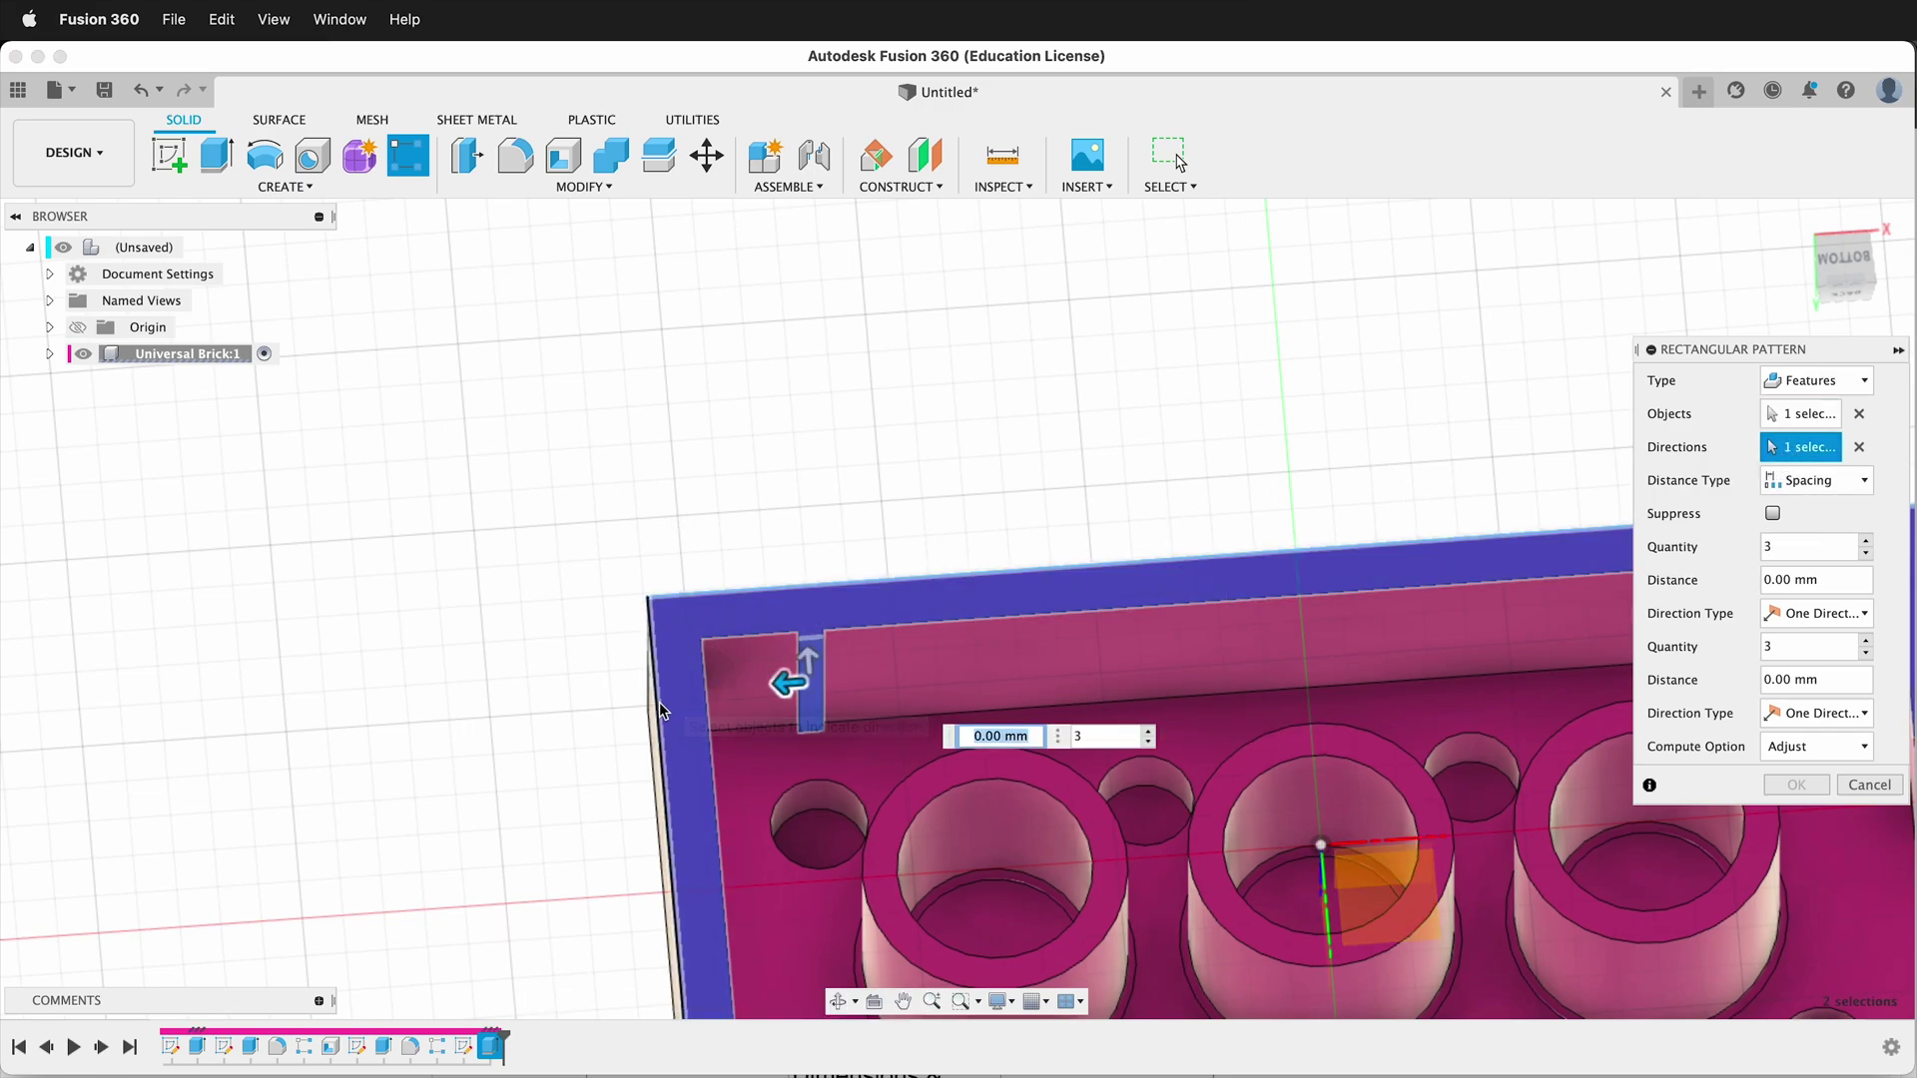
Step: Pattern the rib along the long wall with 8 mm spacing and the length parameter as quantity
left_click_drag(844, 684, 1038, 684)
key("Tab")
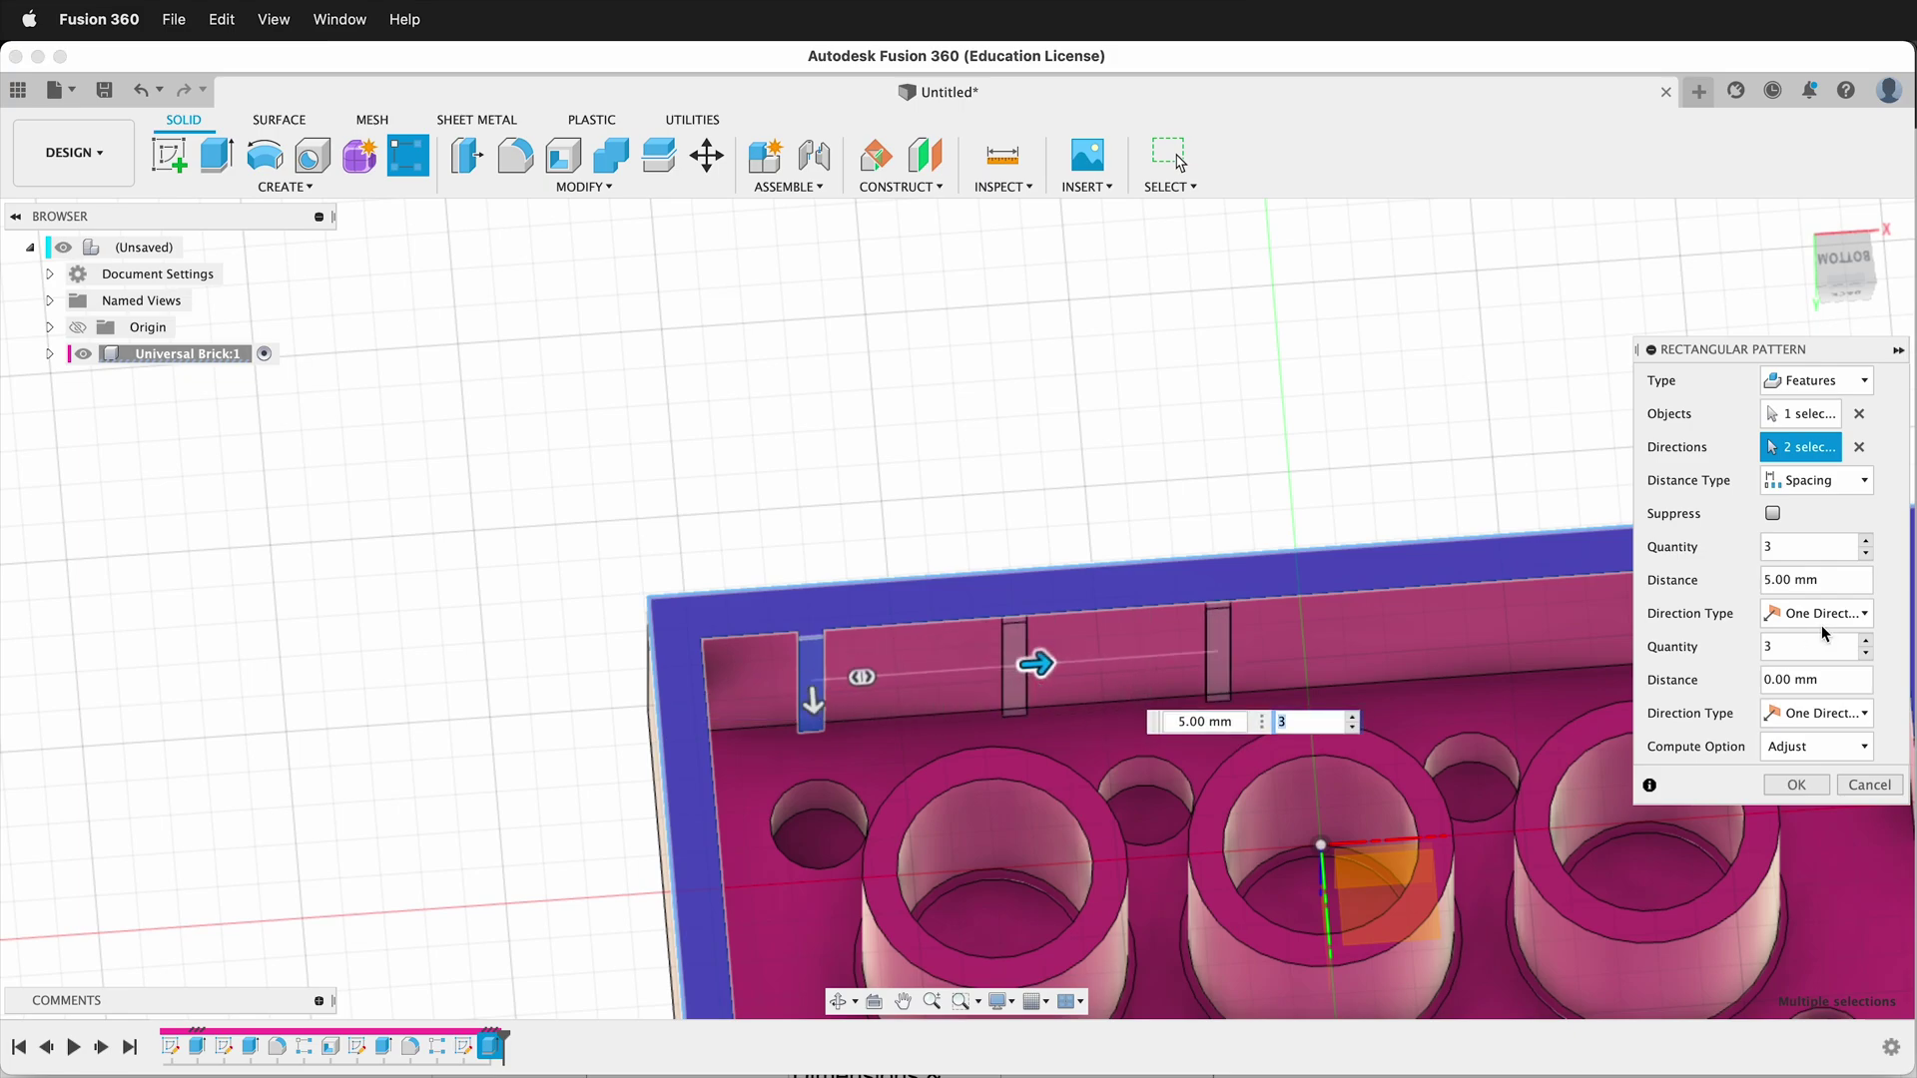
left_click(1834, 577)
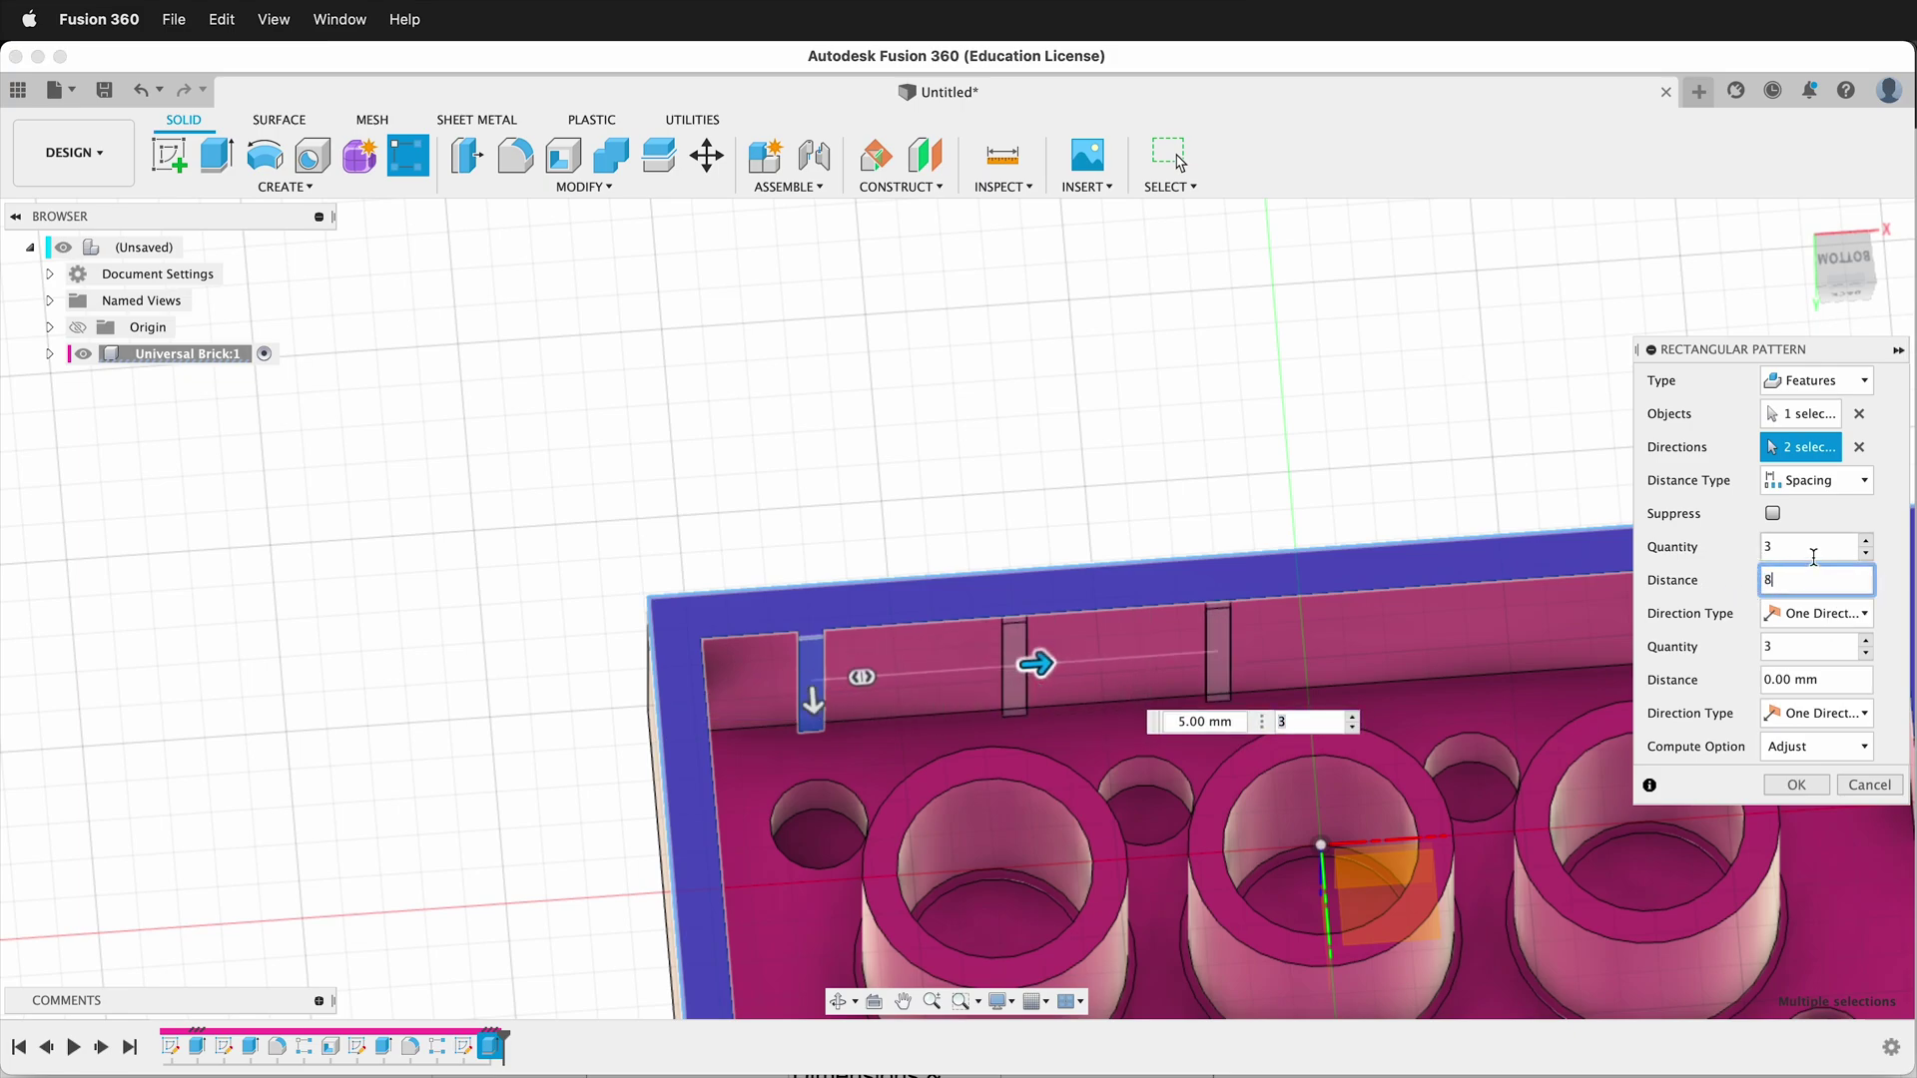
left_click(1754, 555)
type("len")
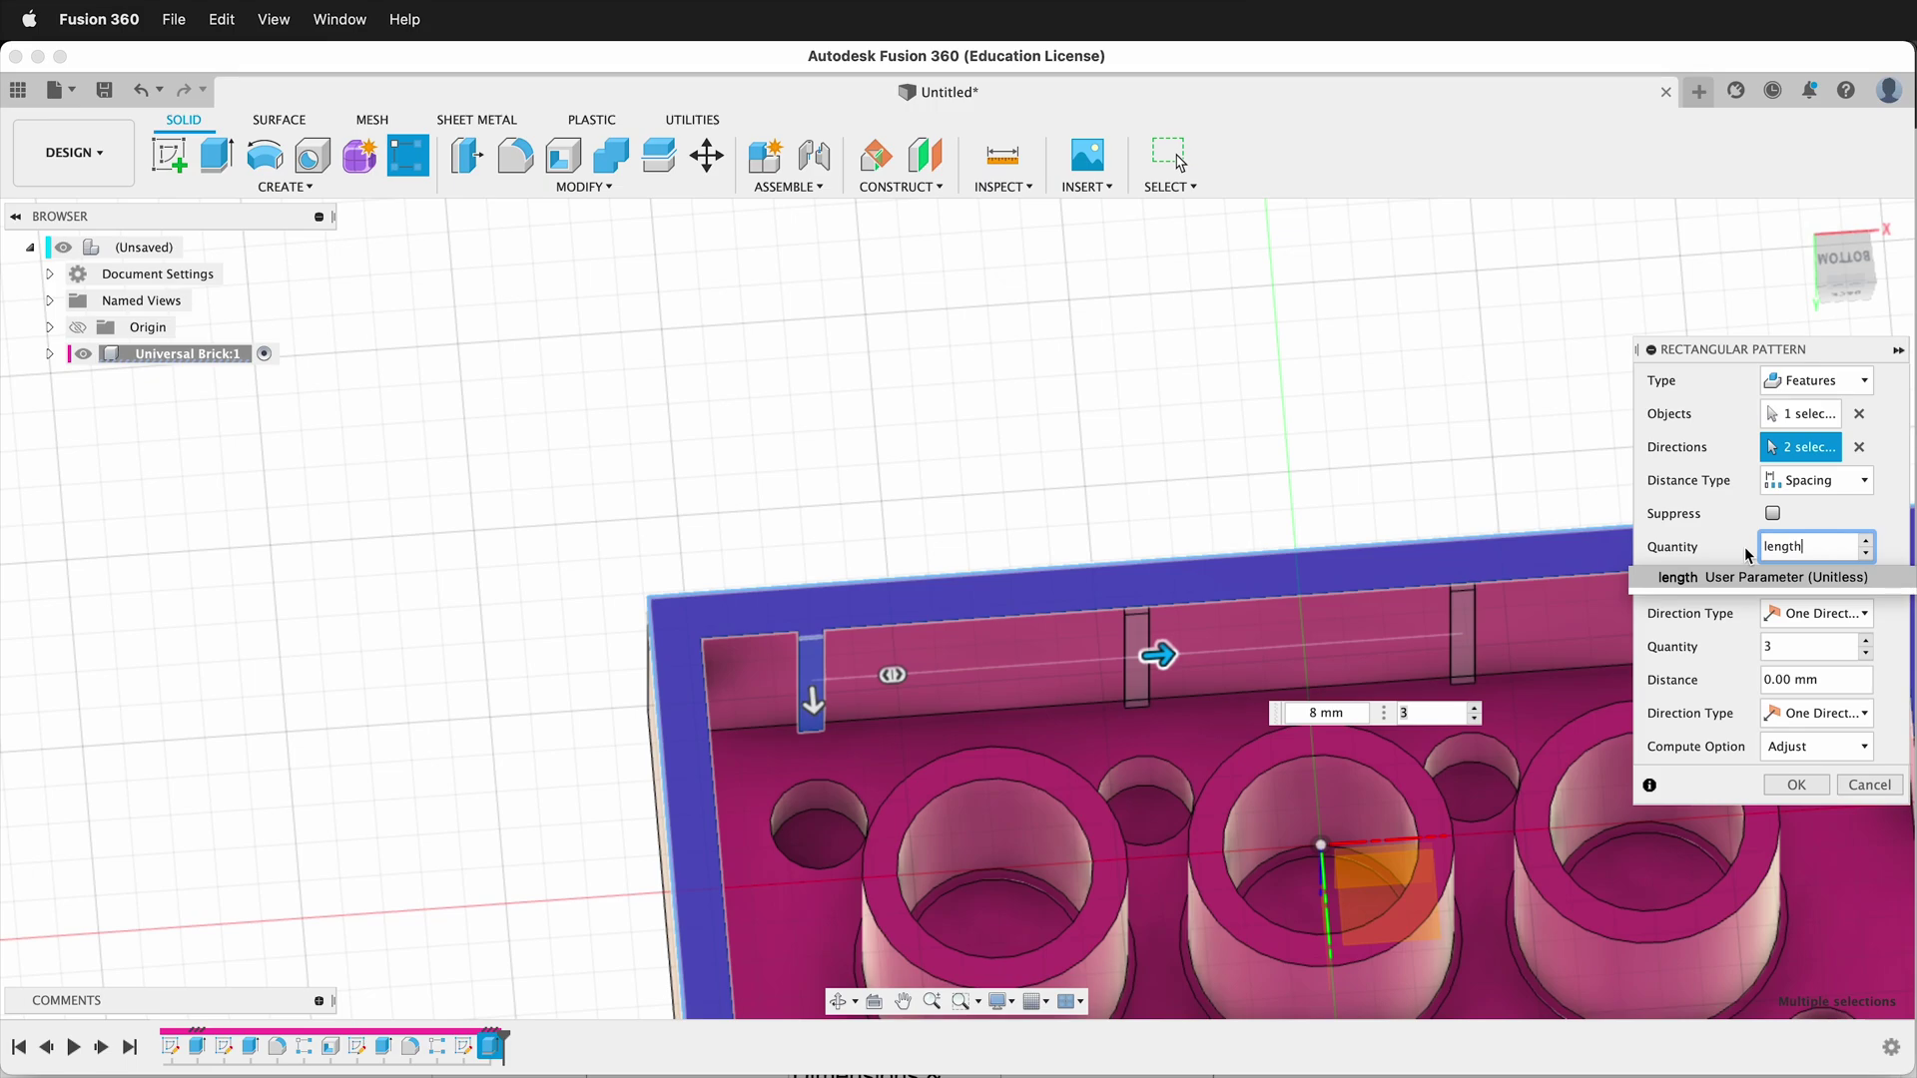
type("gth")
key("Return")
key("Return")
scroll(1228, 505, "down", 5)
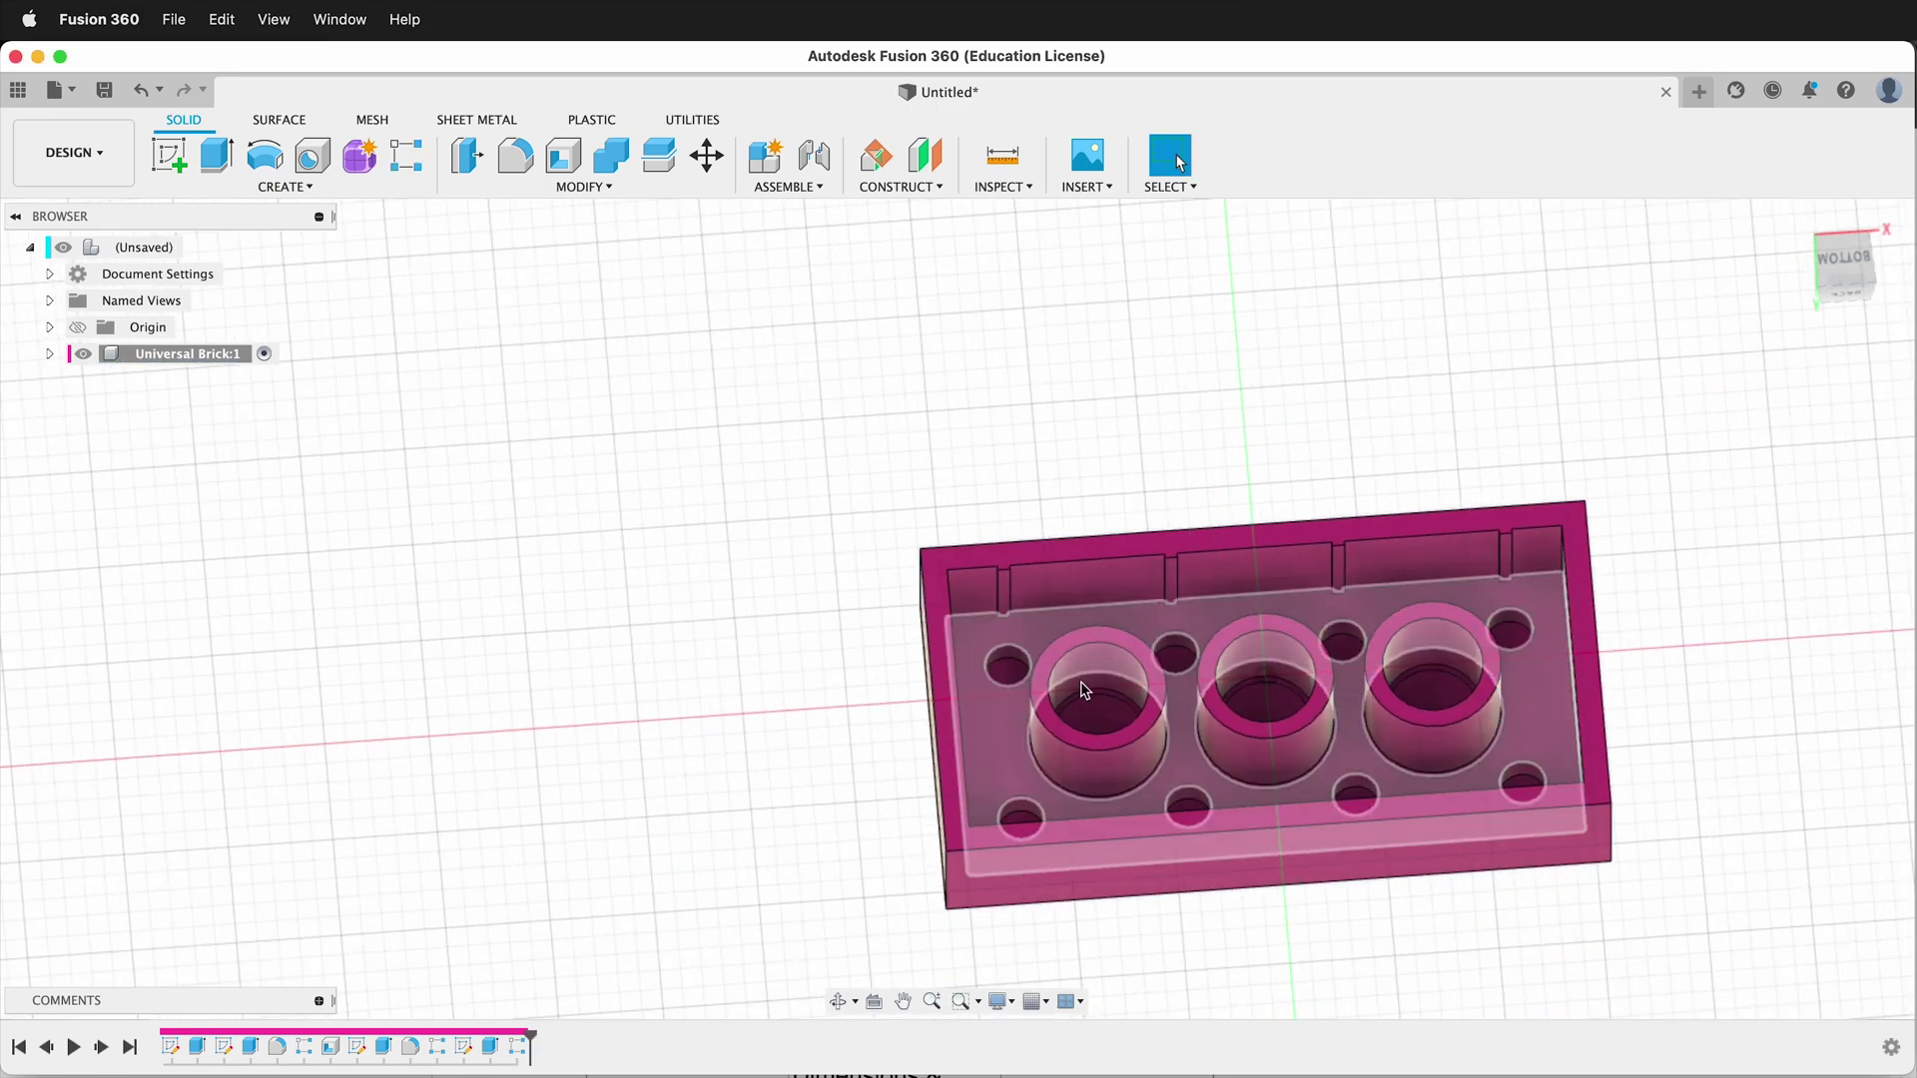
Step: Mirror the rib extrusion and its pattern across the brick's lengthwise mid-plane onto the opposite long wall
left_click(1029, 805)
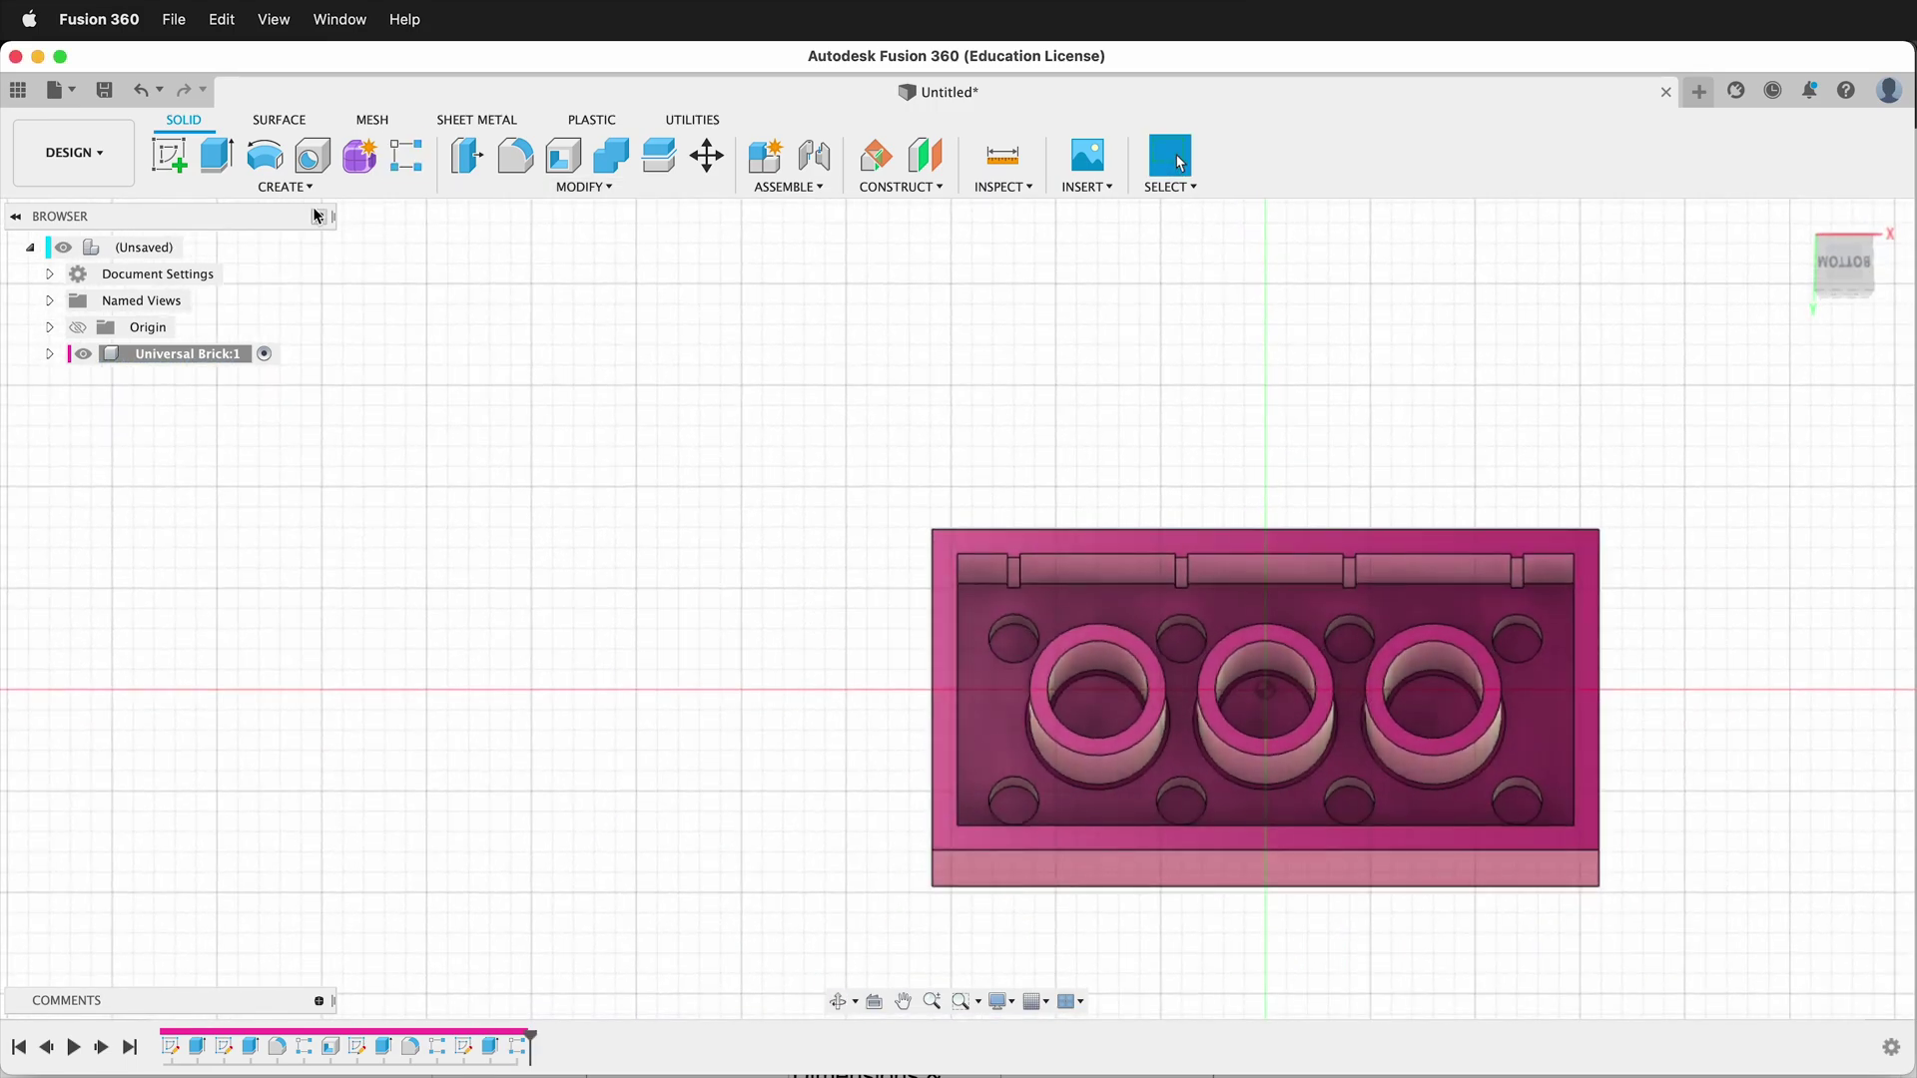
left_click(398, 190)
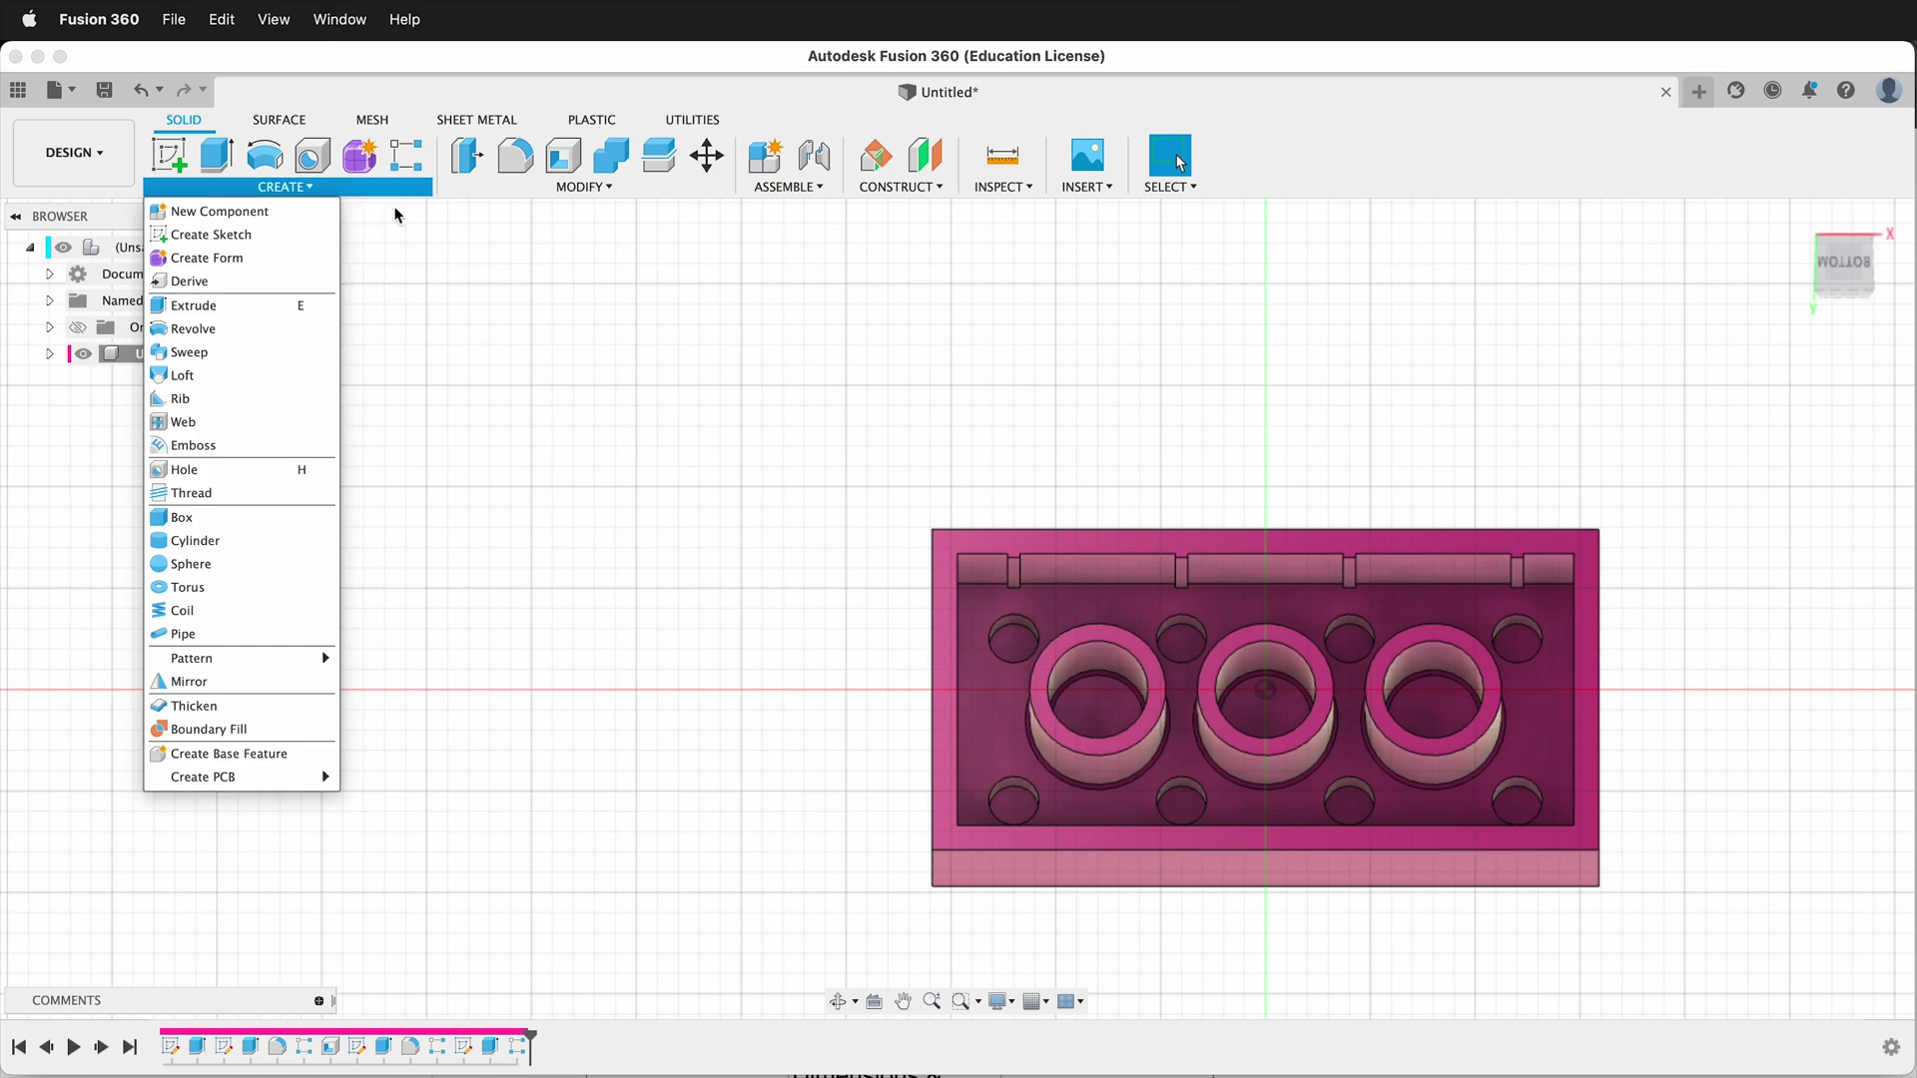
left_click(190, 681)
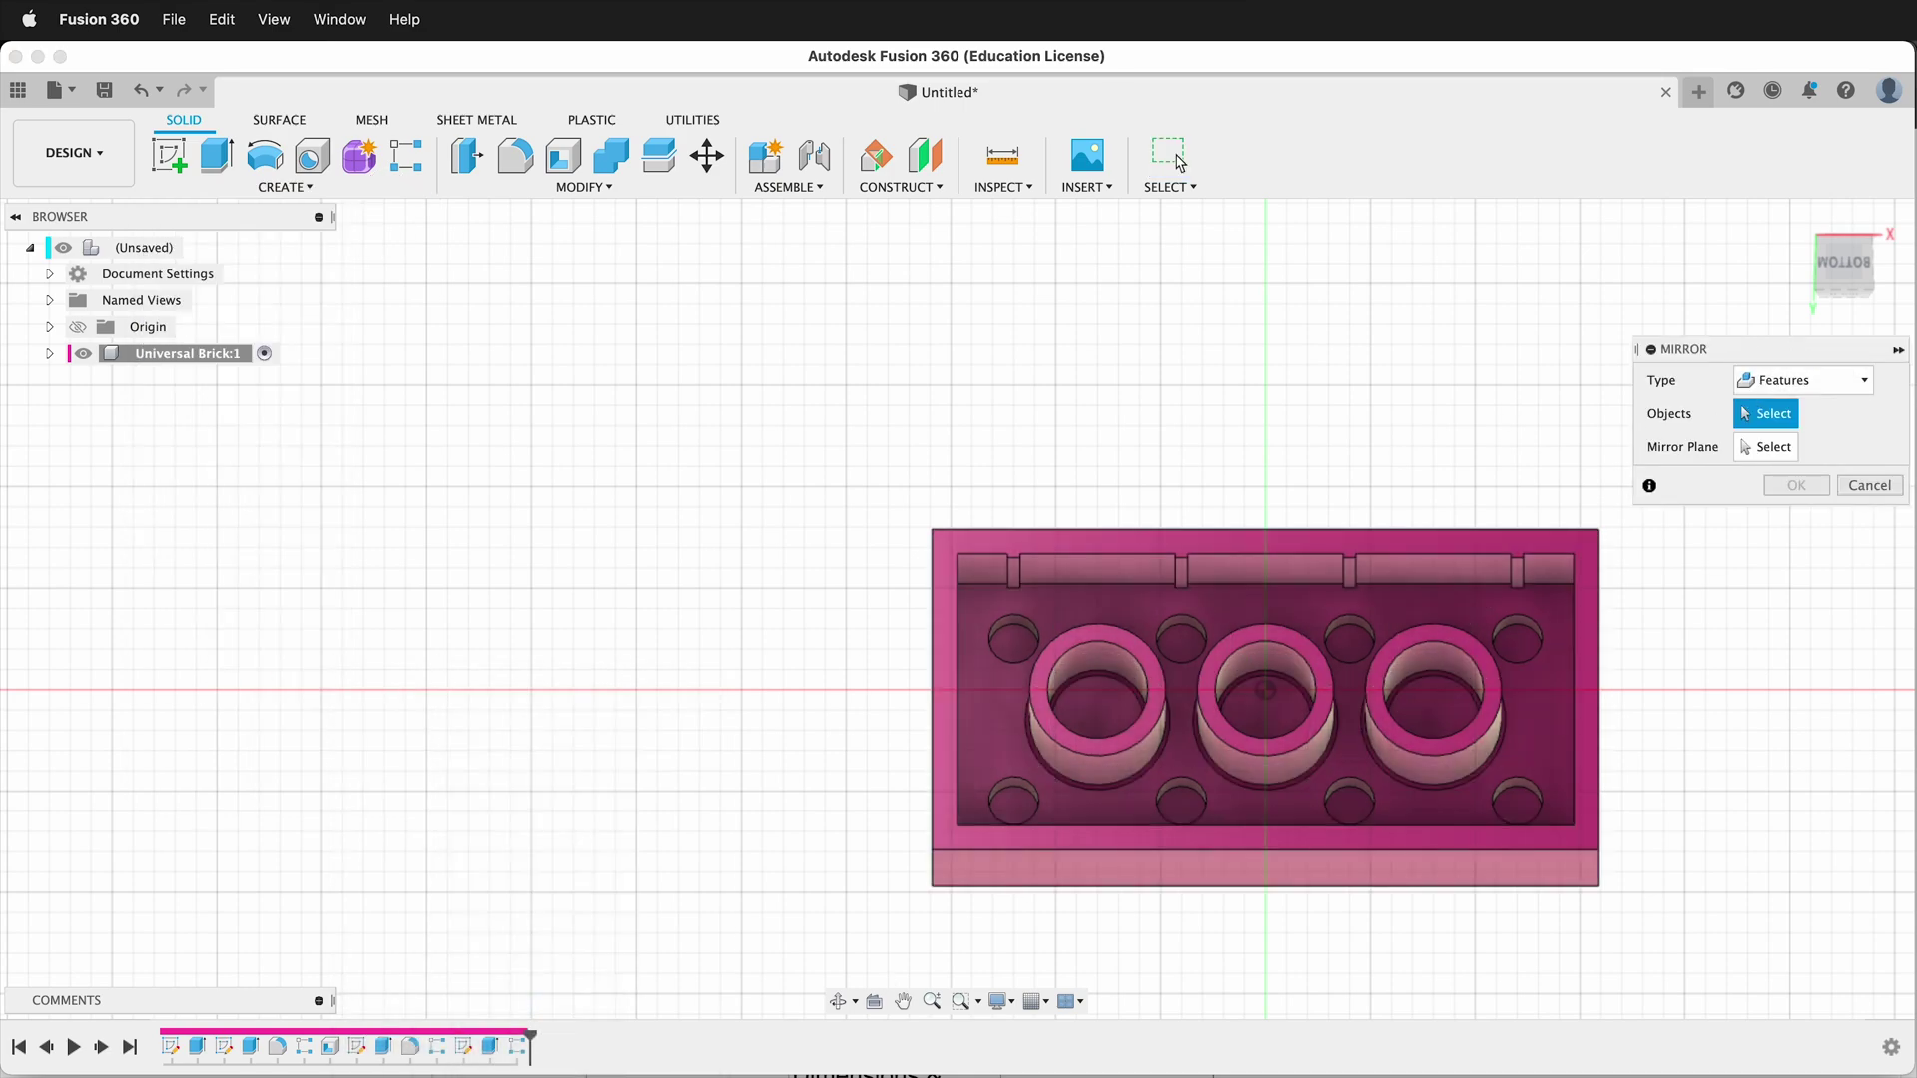
left_click(488, 1048)
left_click(519, 1048)
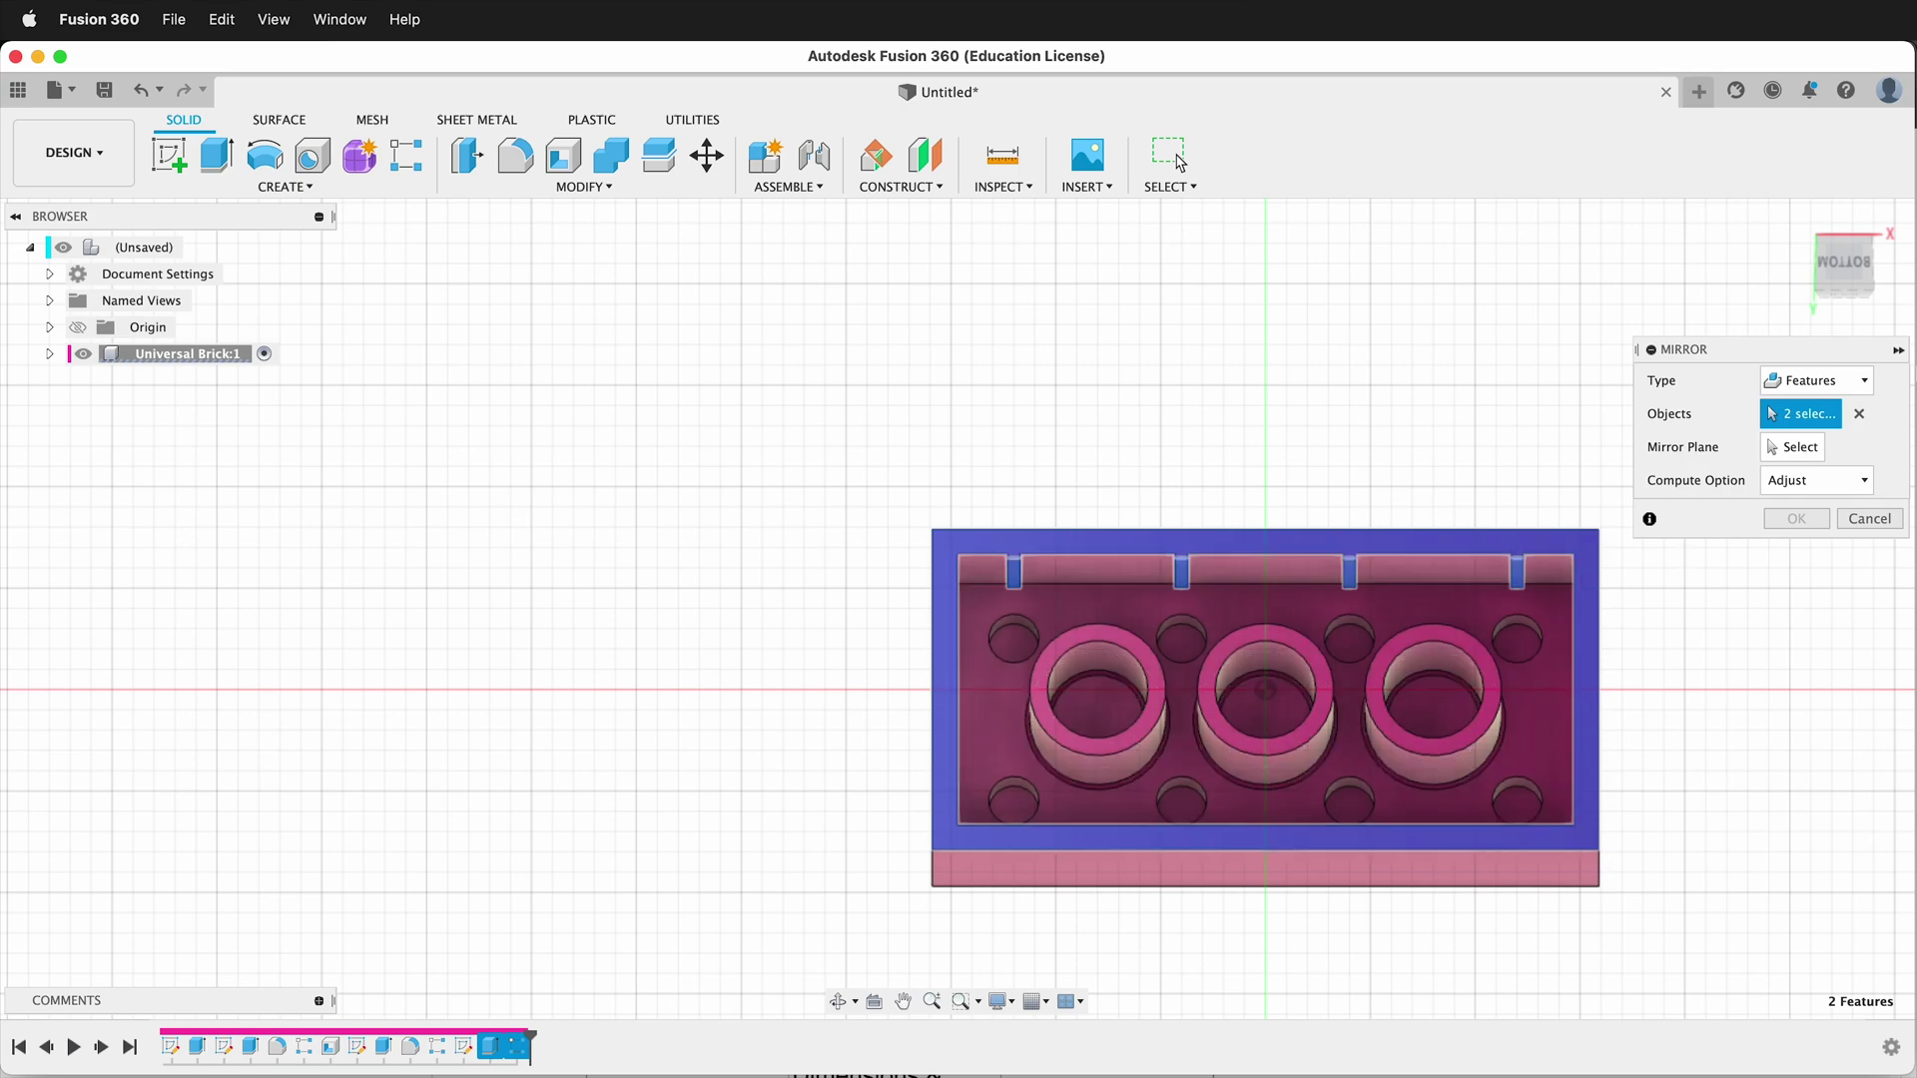
left_click(1792, 446)
scroll(1297, 749, "up", 3)
middle_click_drag(1327, 728, 1303, 691, "shift")
left_click(1303, 691)
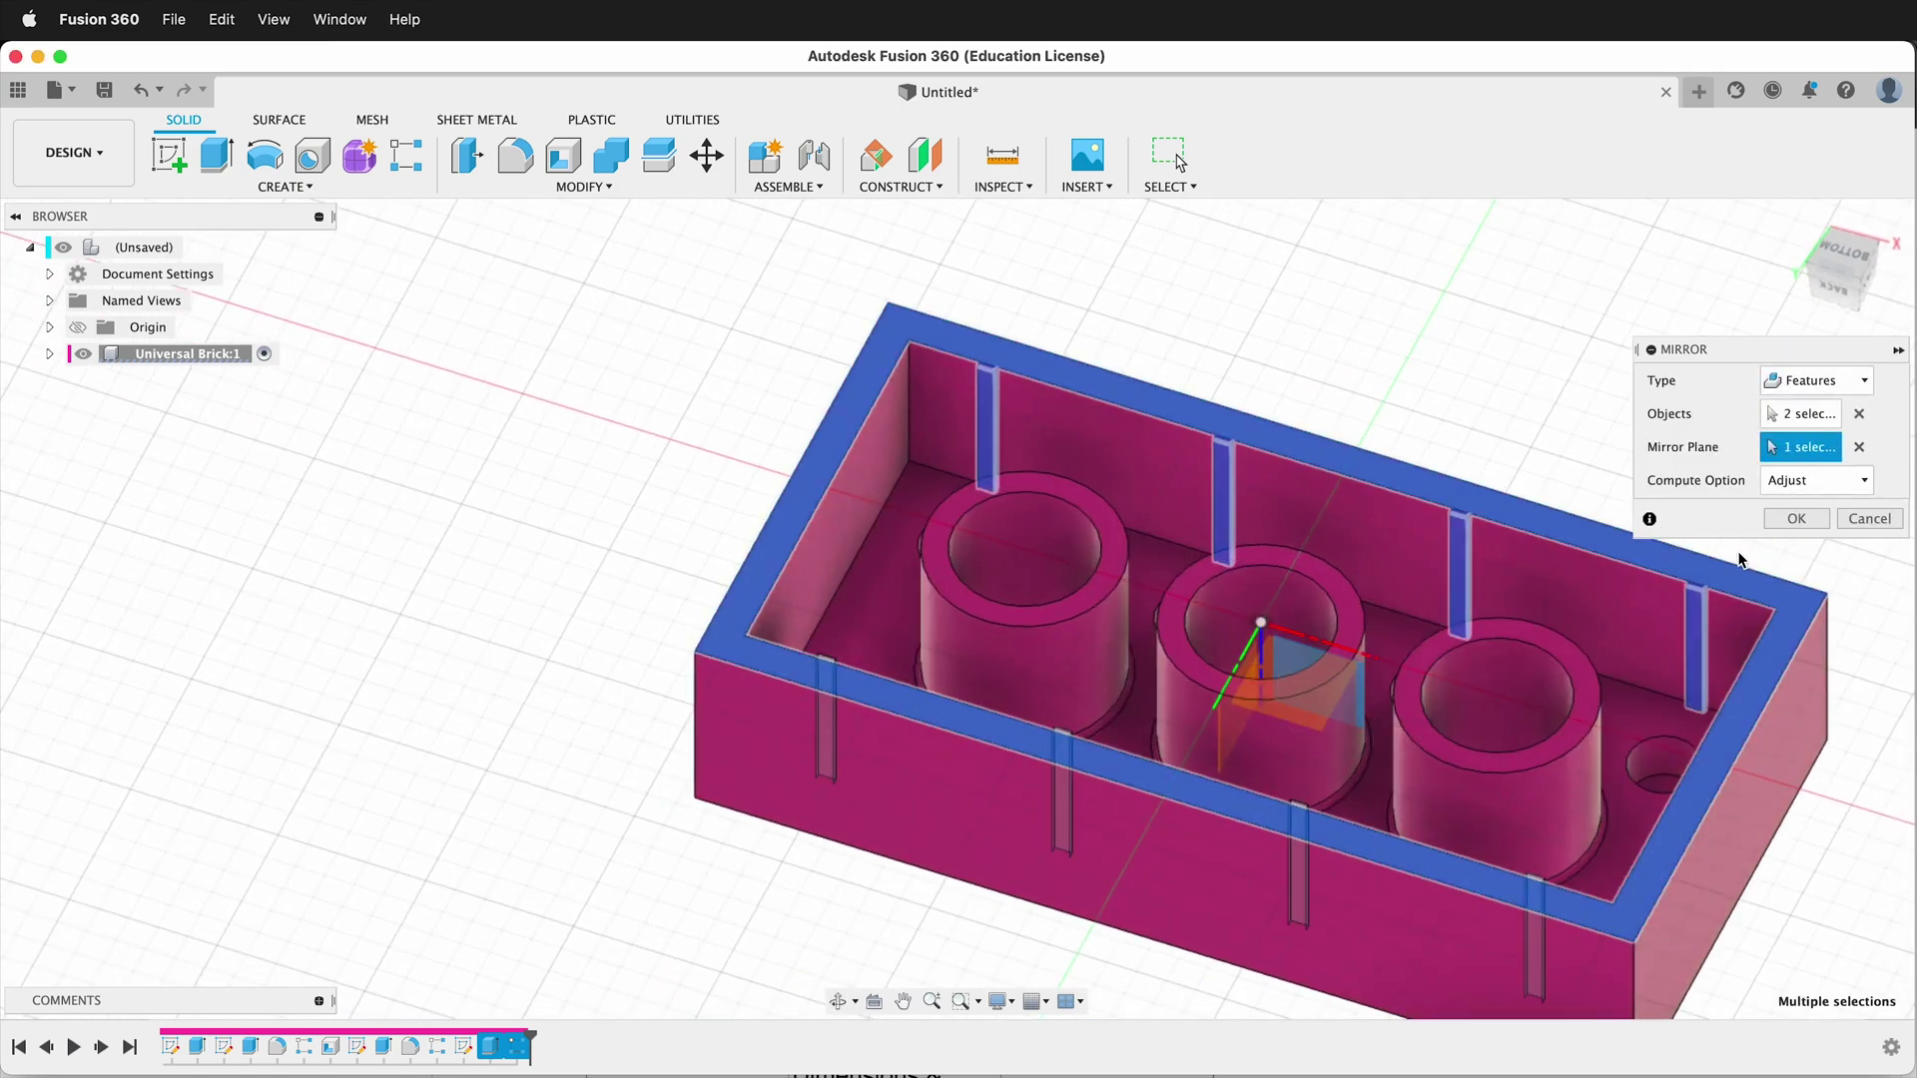
left_click(1777, 523)
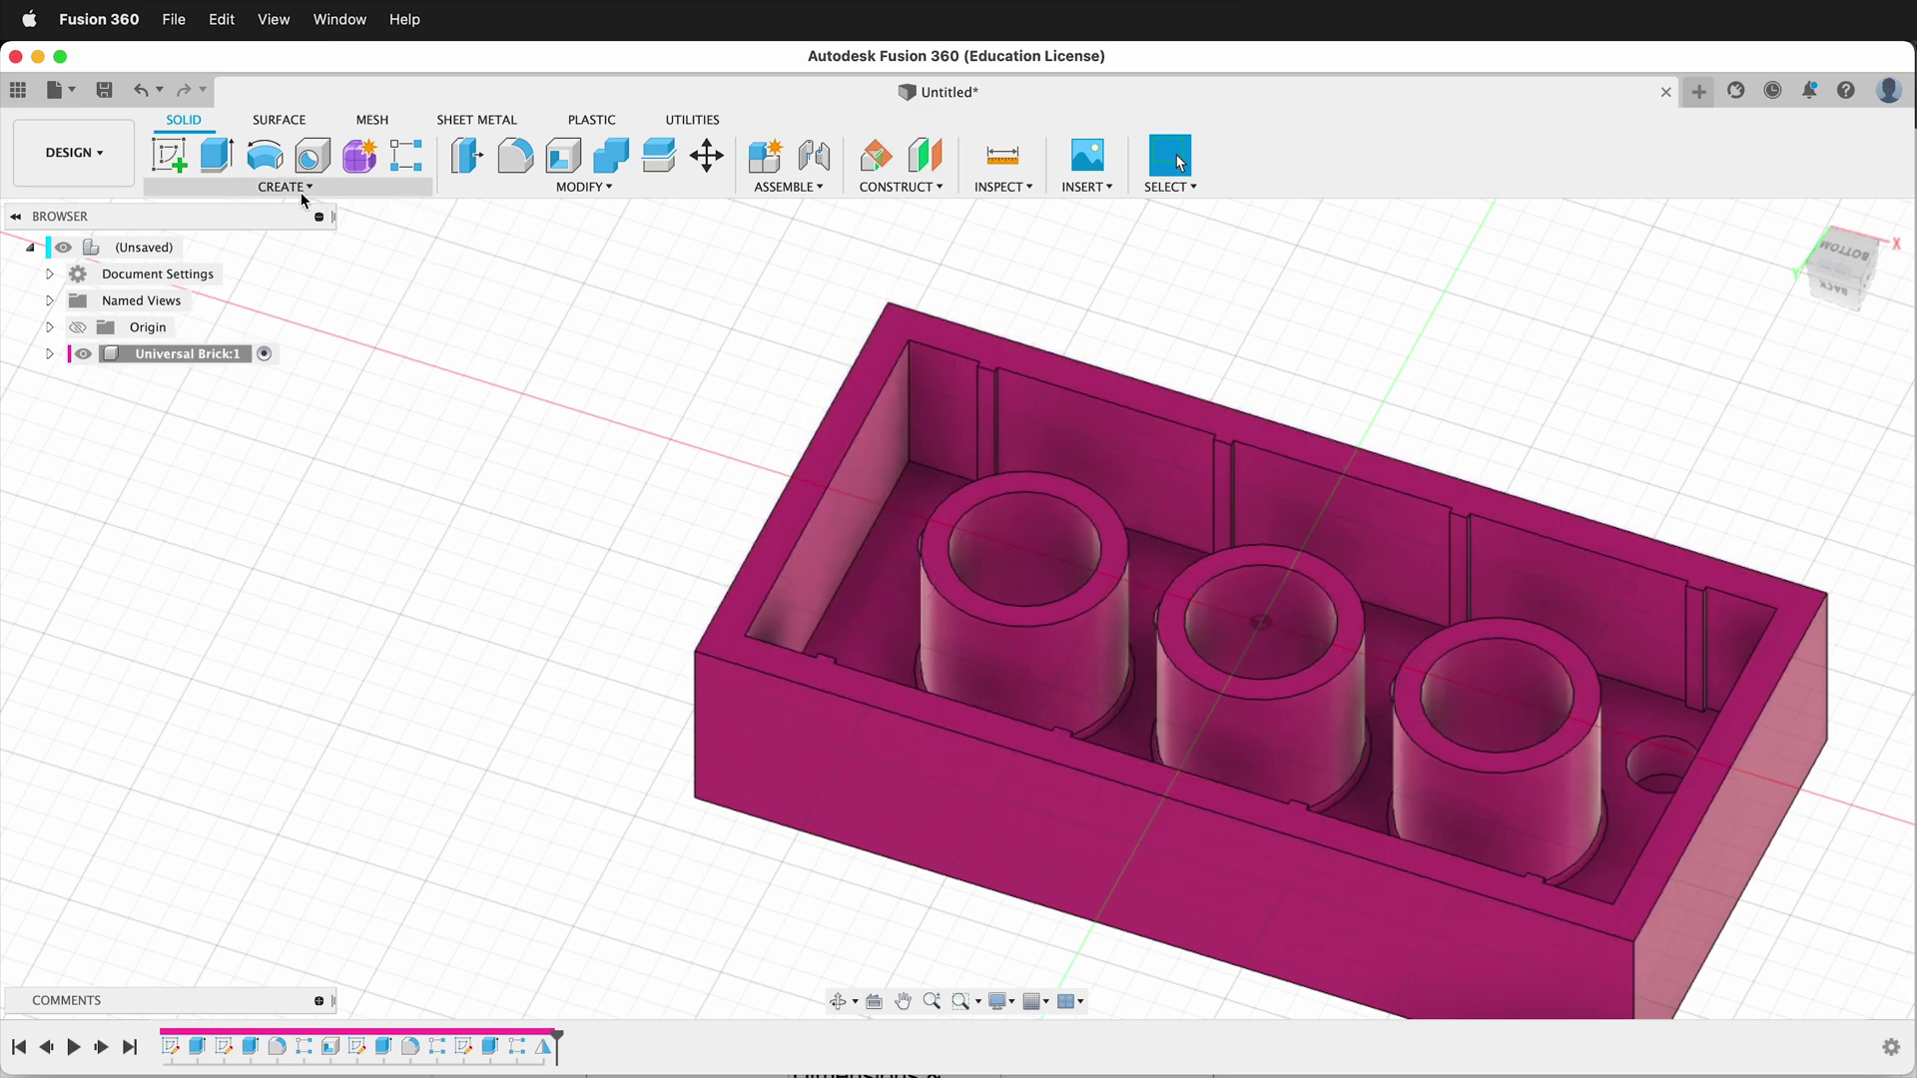
Step: Sketch a center rectangle about 0.4 mm by 1.1 mm on the brick's underside, just inside the short wall
left_click(168, 154)
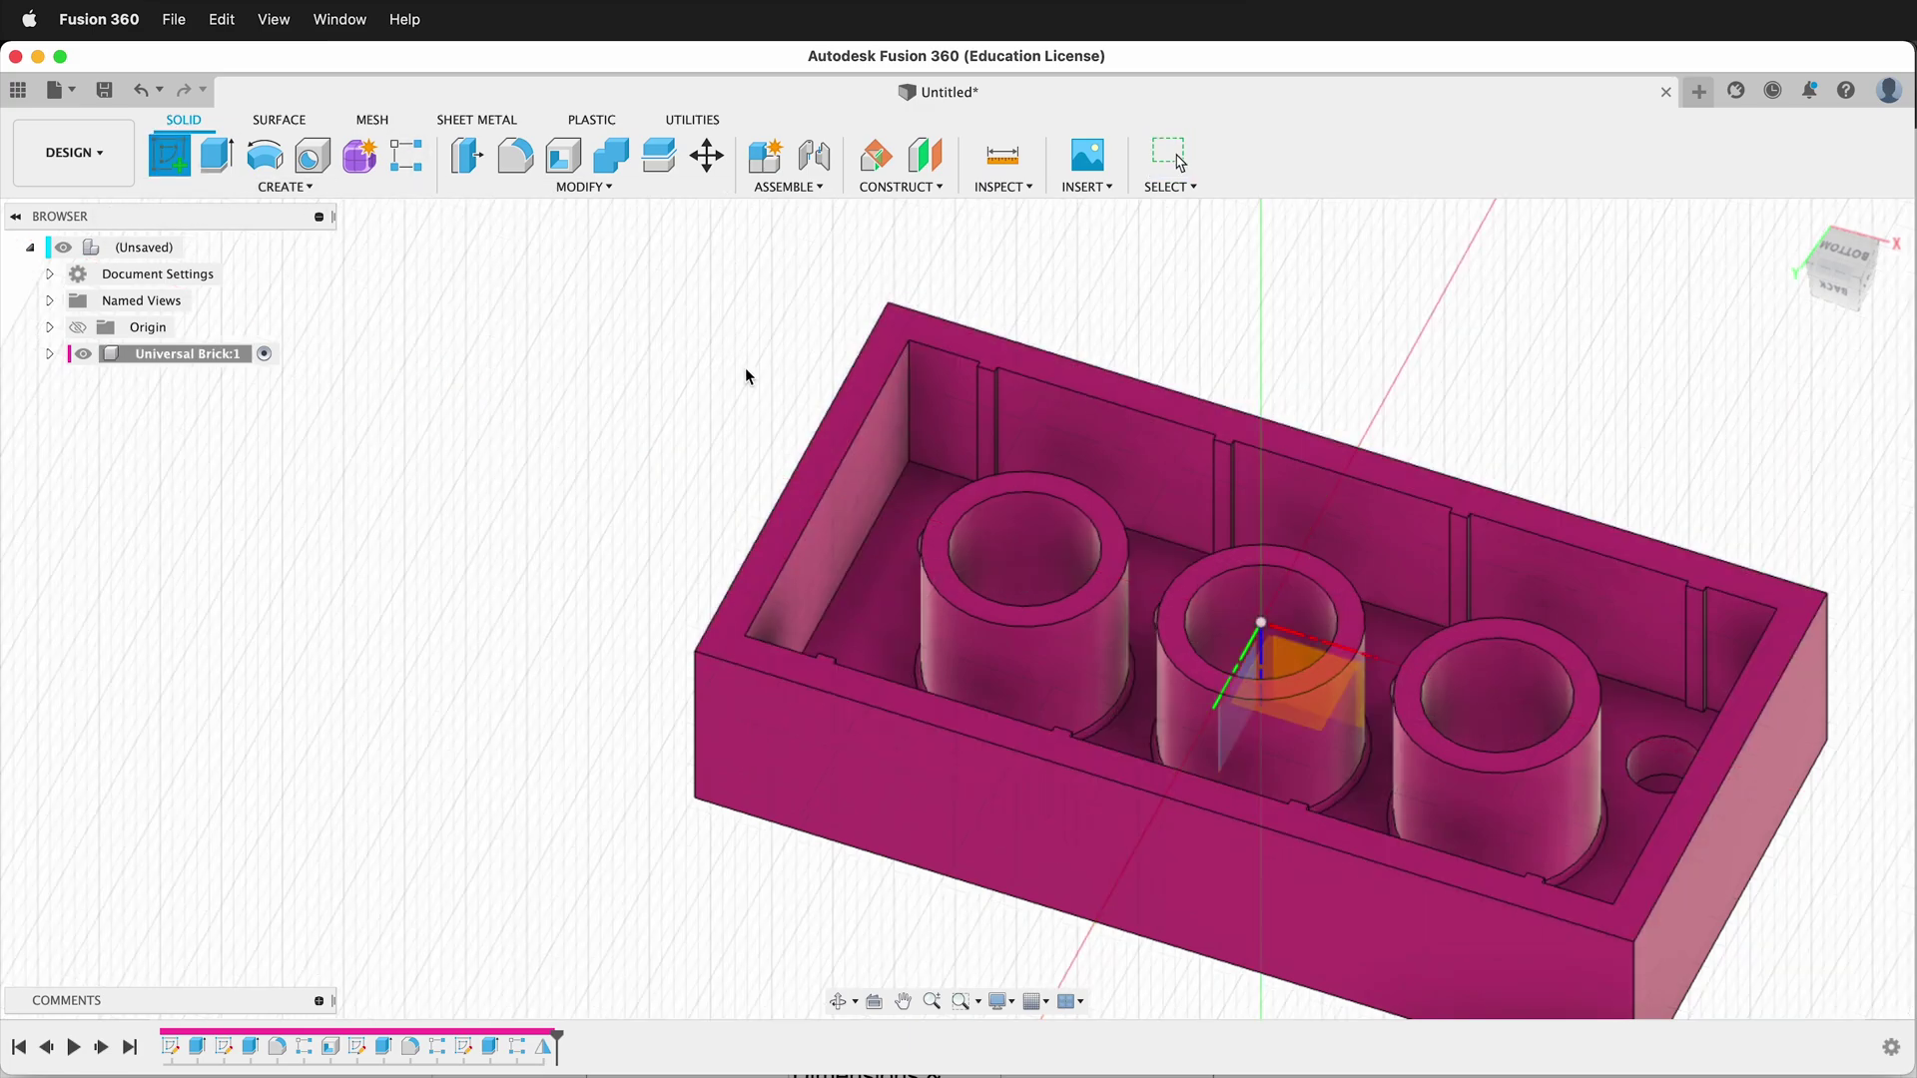
left_click(829, 435)
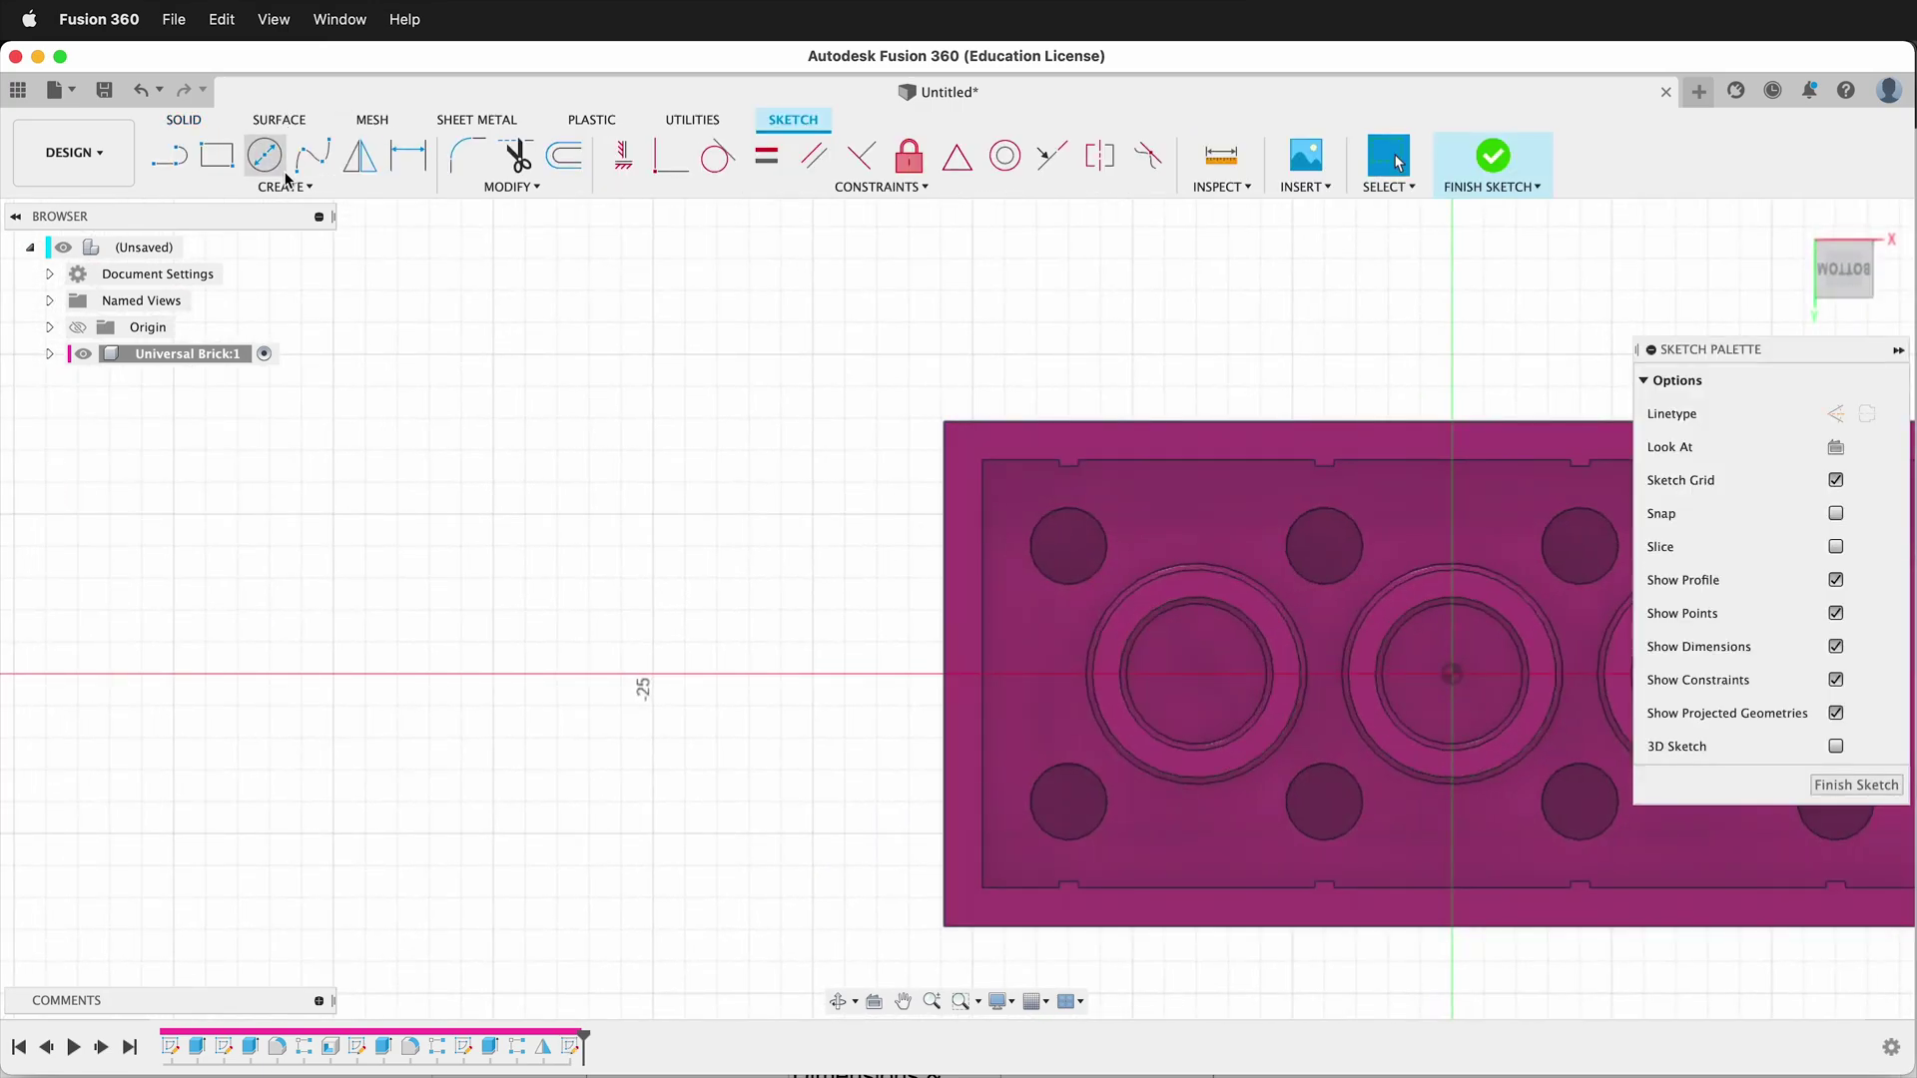
left_click(287, 186)
mouse_move(305, 235)
left_click(410, 280)
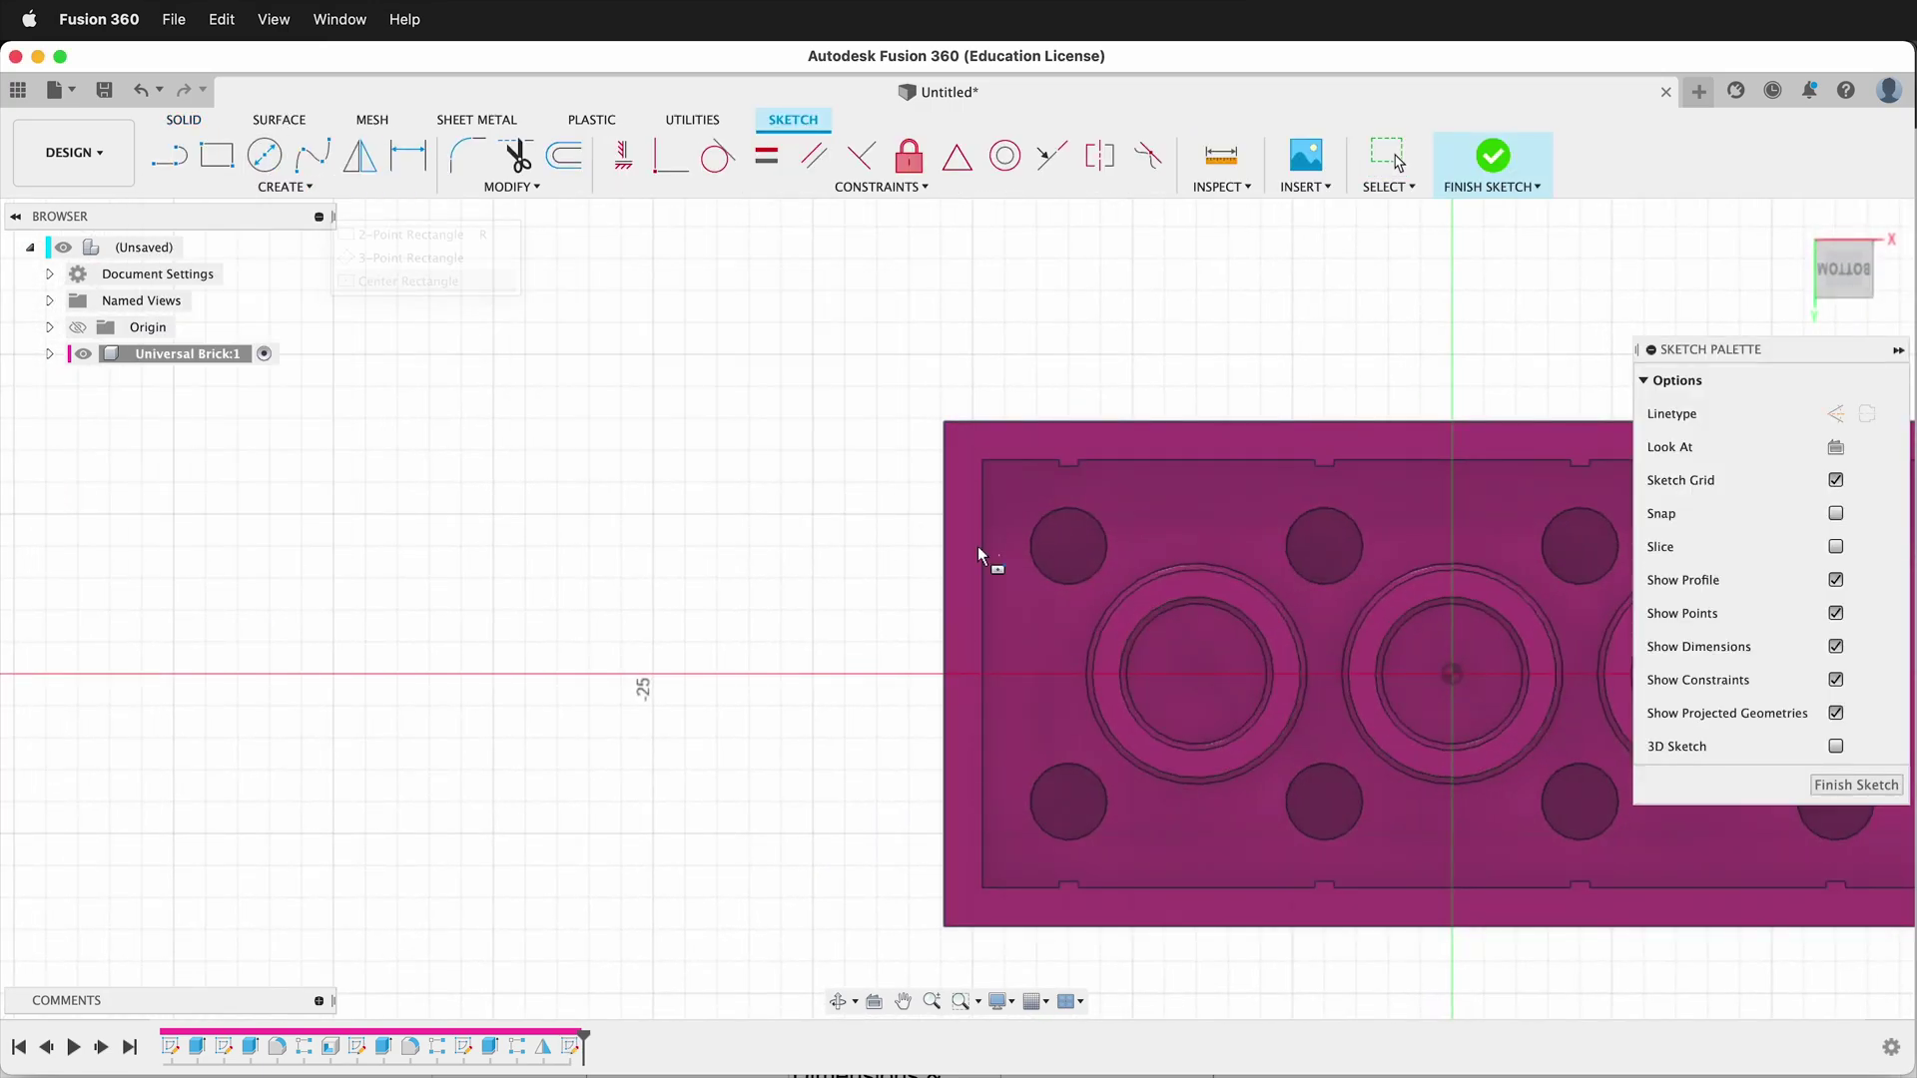
scroll(998, 547, "up", 3)
left_click(978, 509)
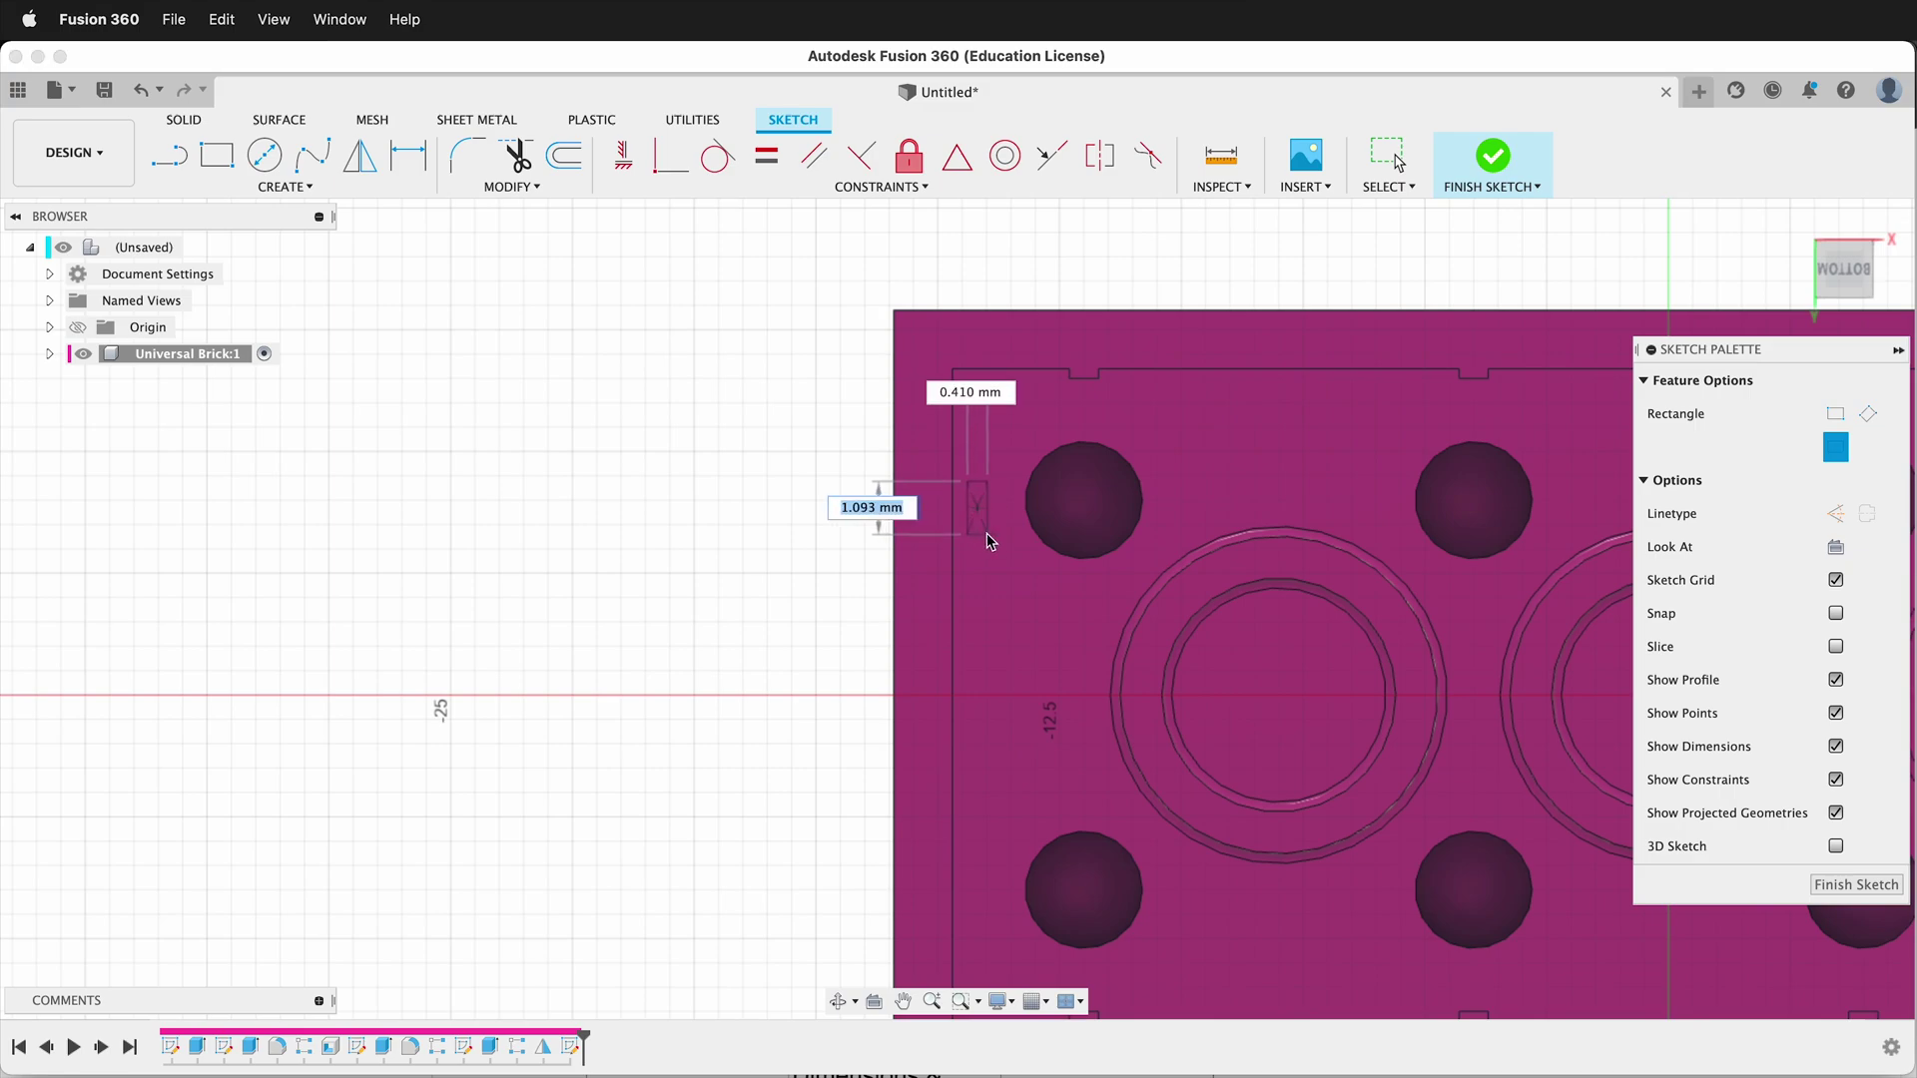
left_click(988, 534)
Step: Dimension the new rectangle 0.2 mm wide and 0.6 mm high
scroll(975, 483, "up", 2)
key("d")
left_click(982, 487)
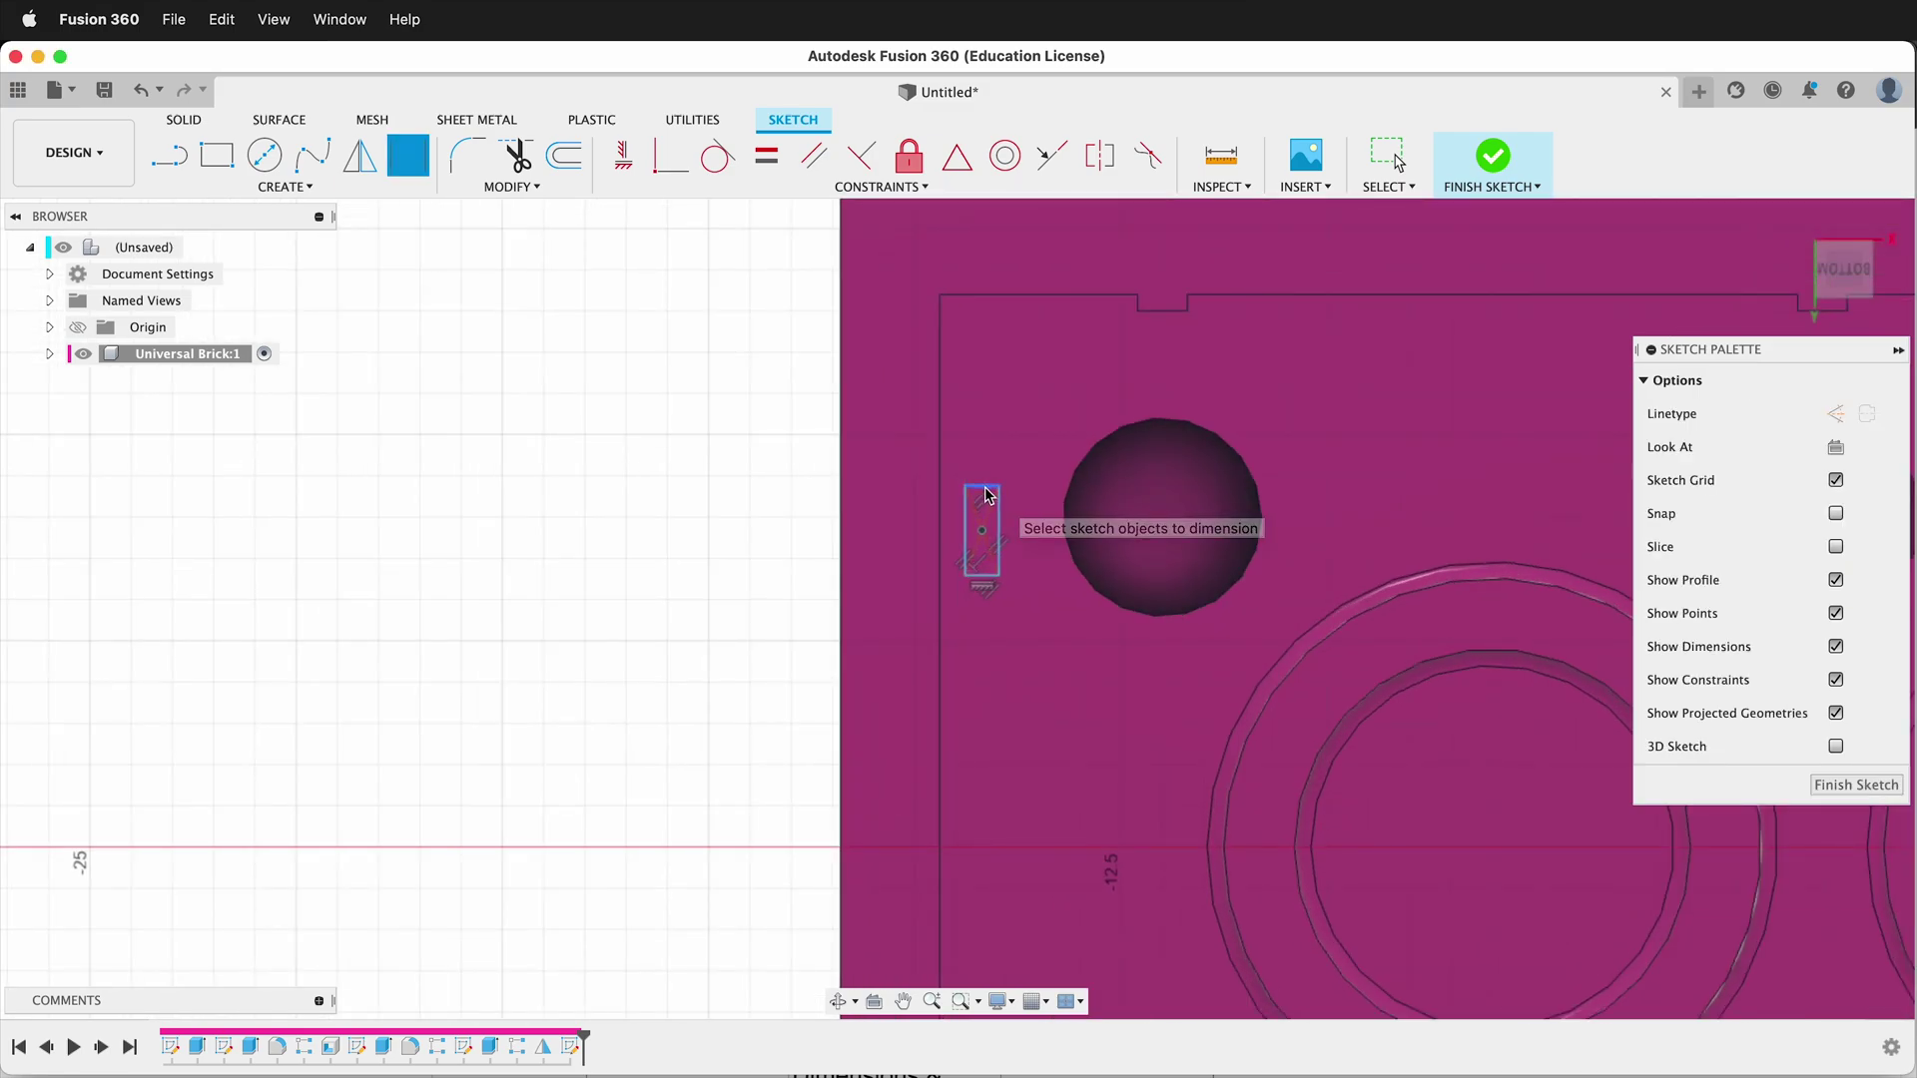
left_click(986, 447)
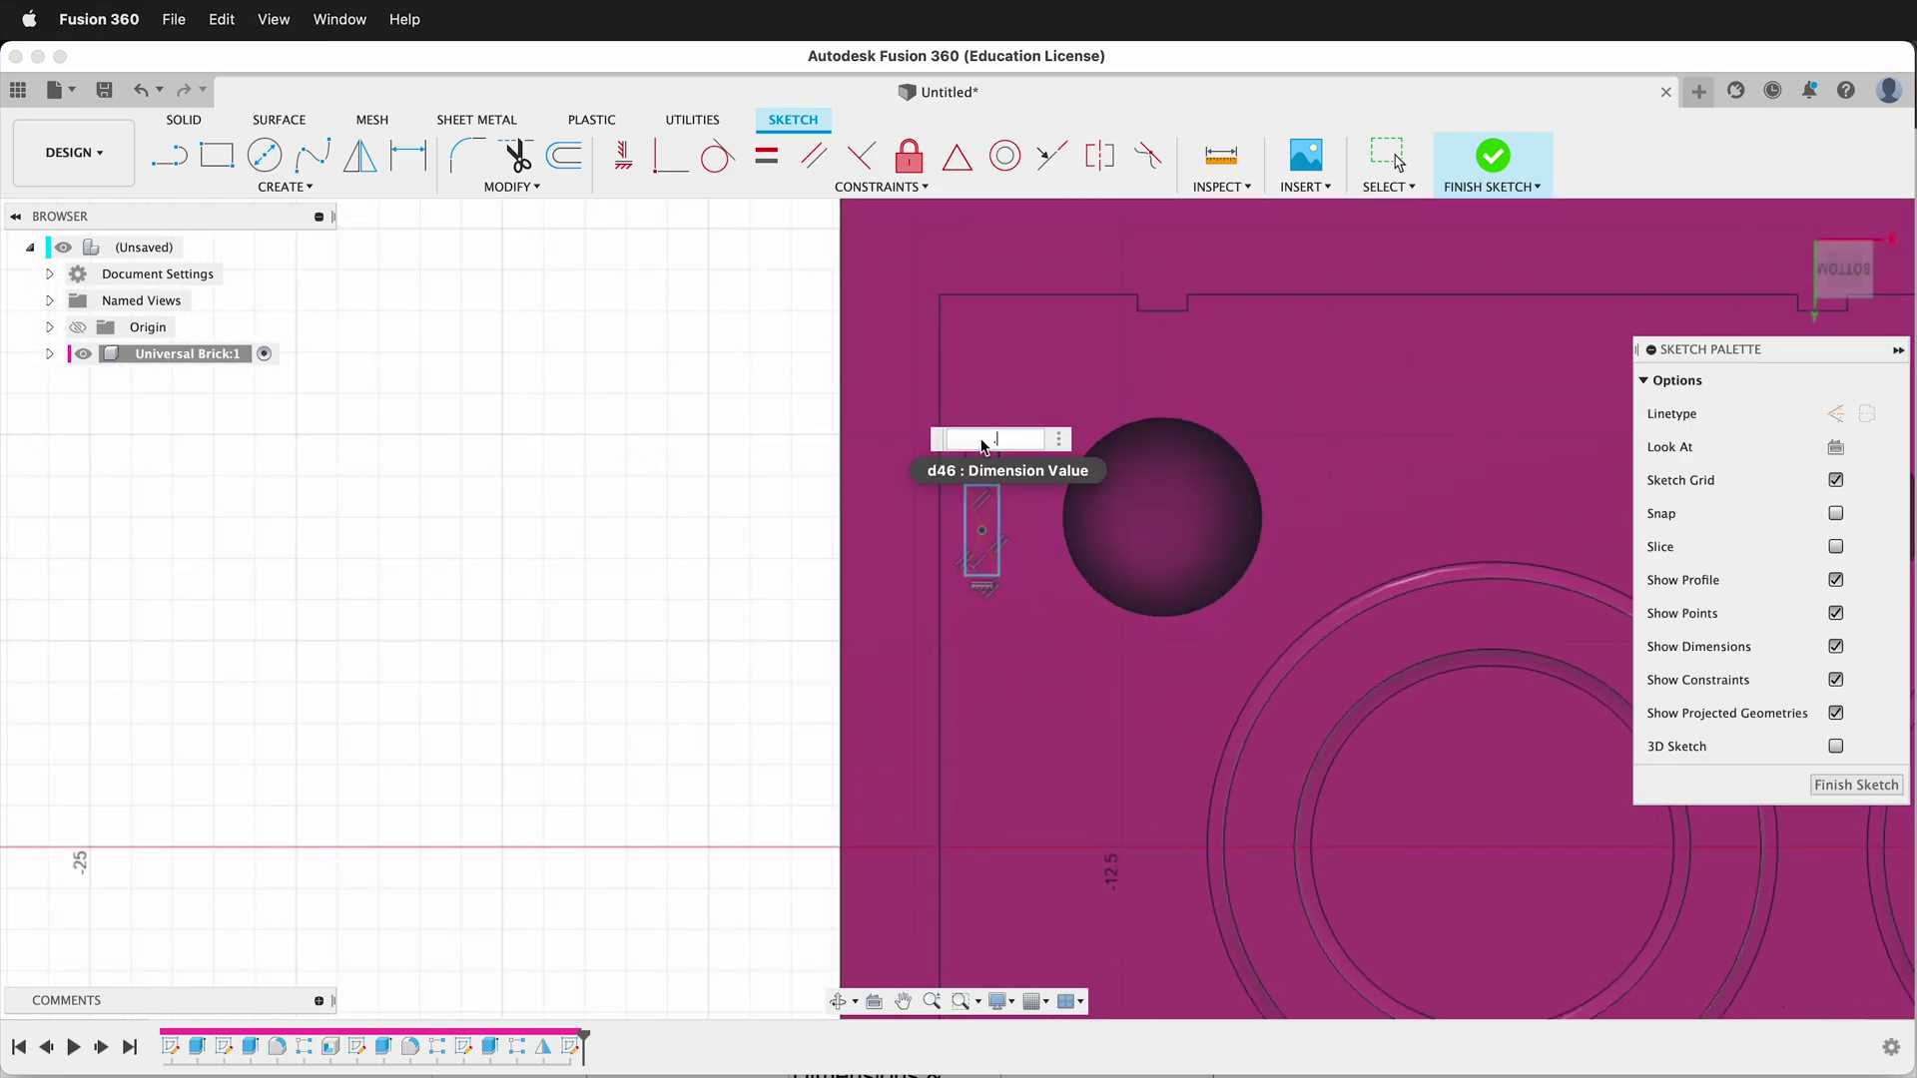
left_click(985, 446)
type("0.2")
key("Return")
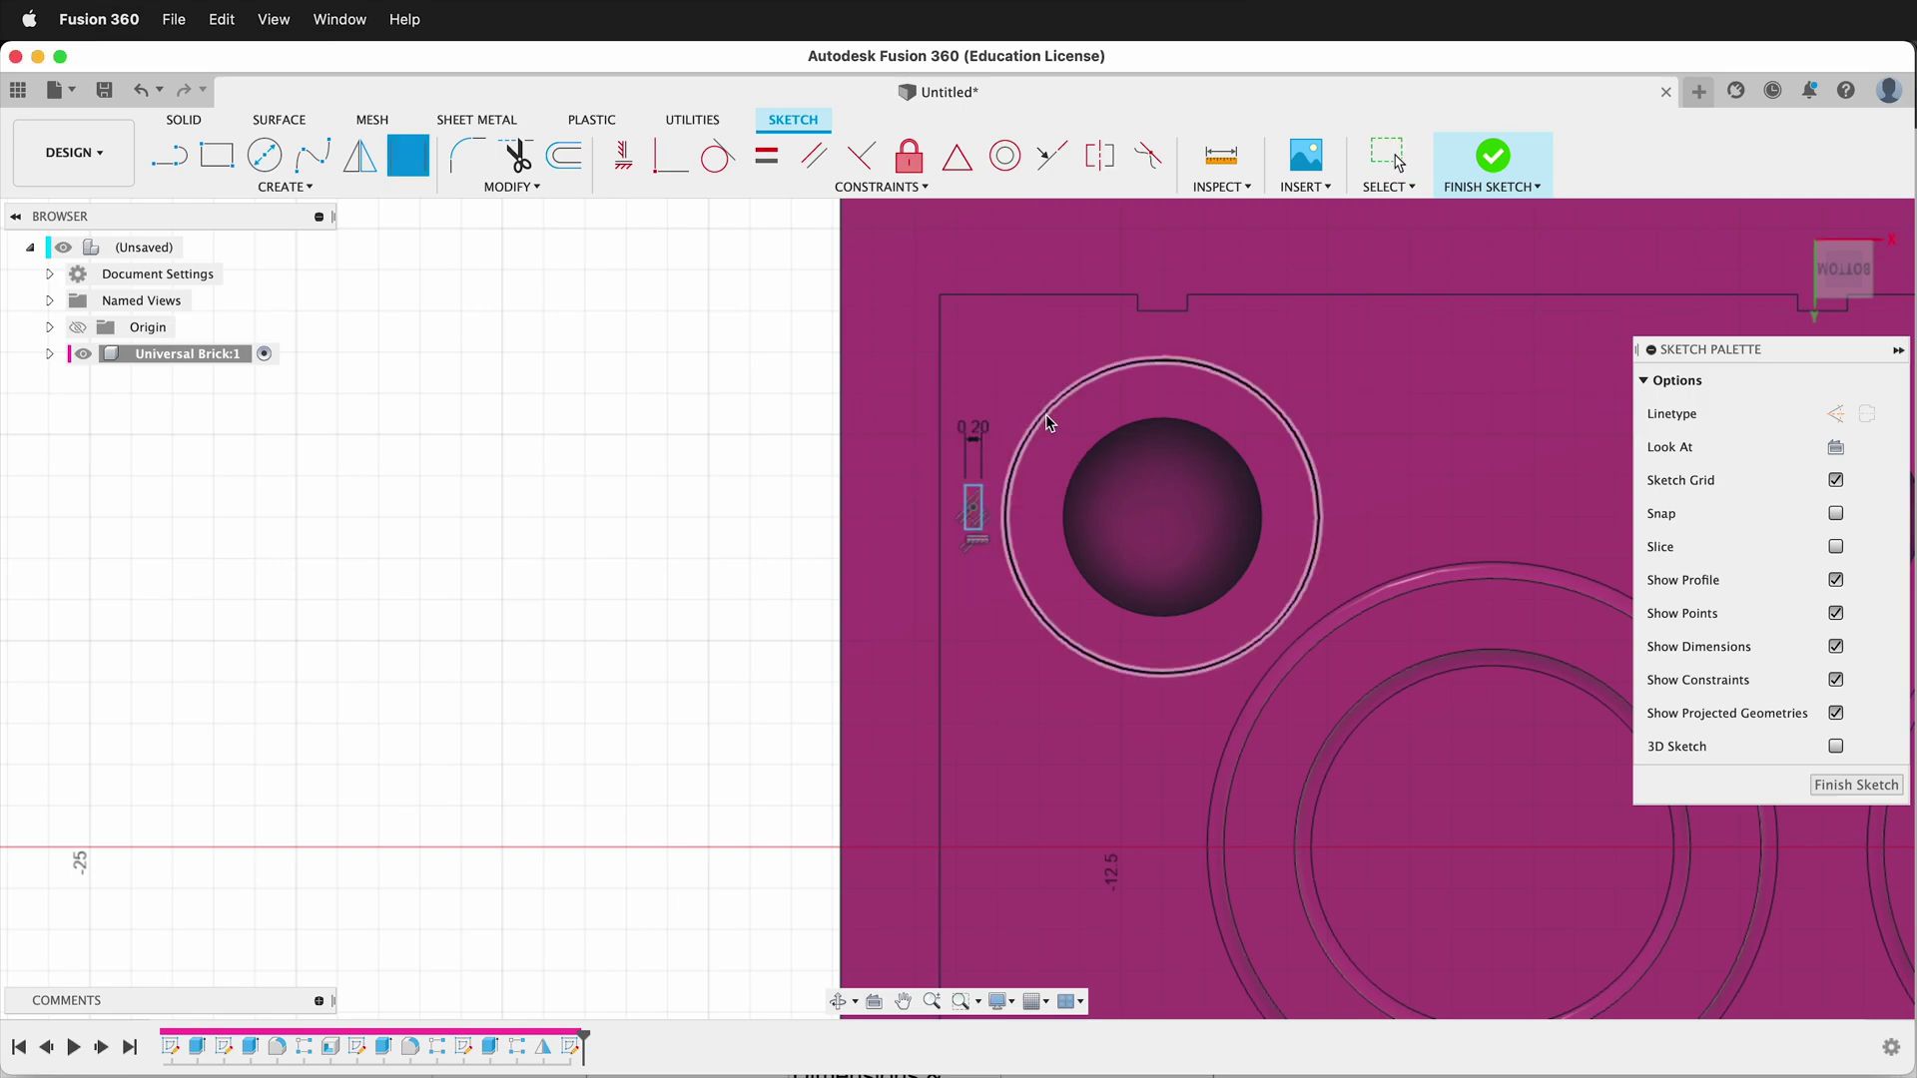
left_click(1002, 515)
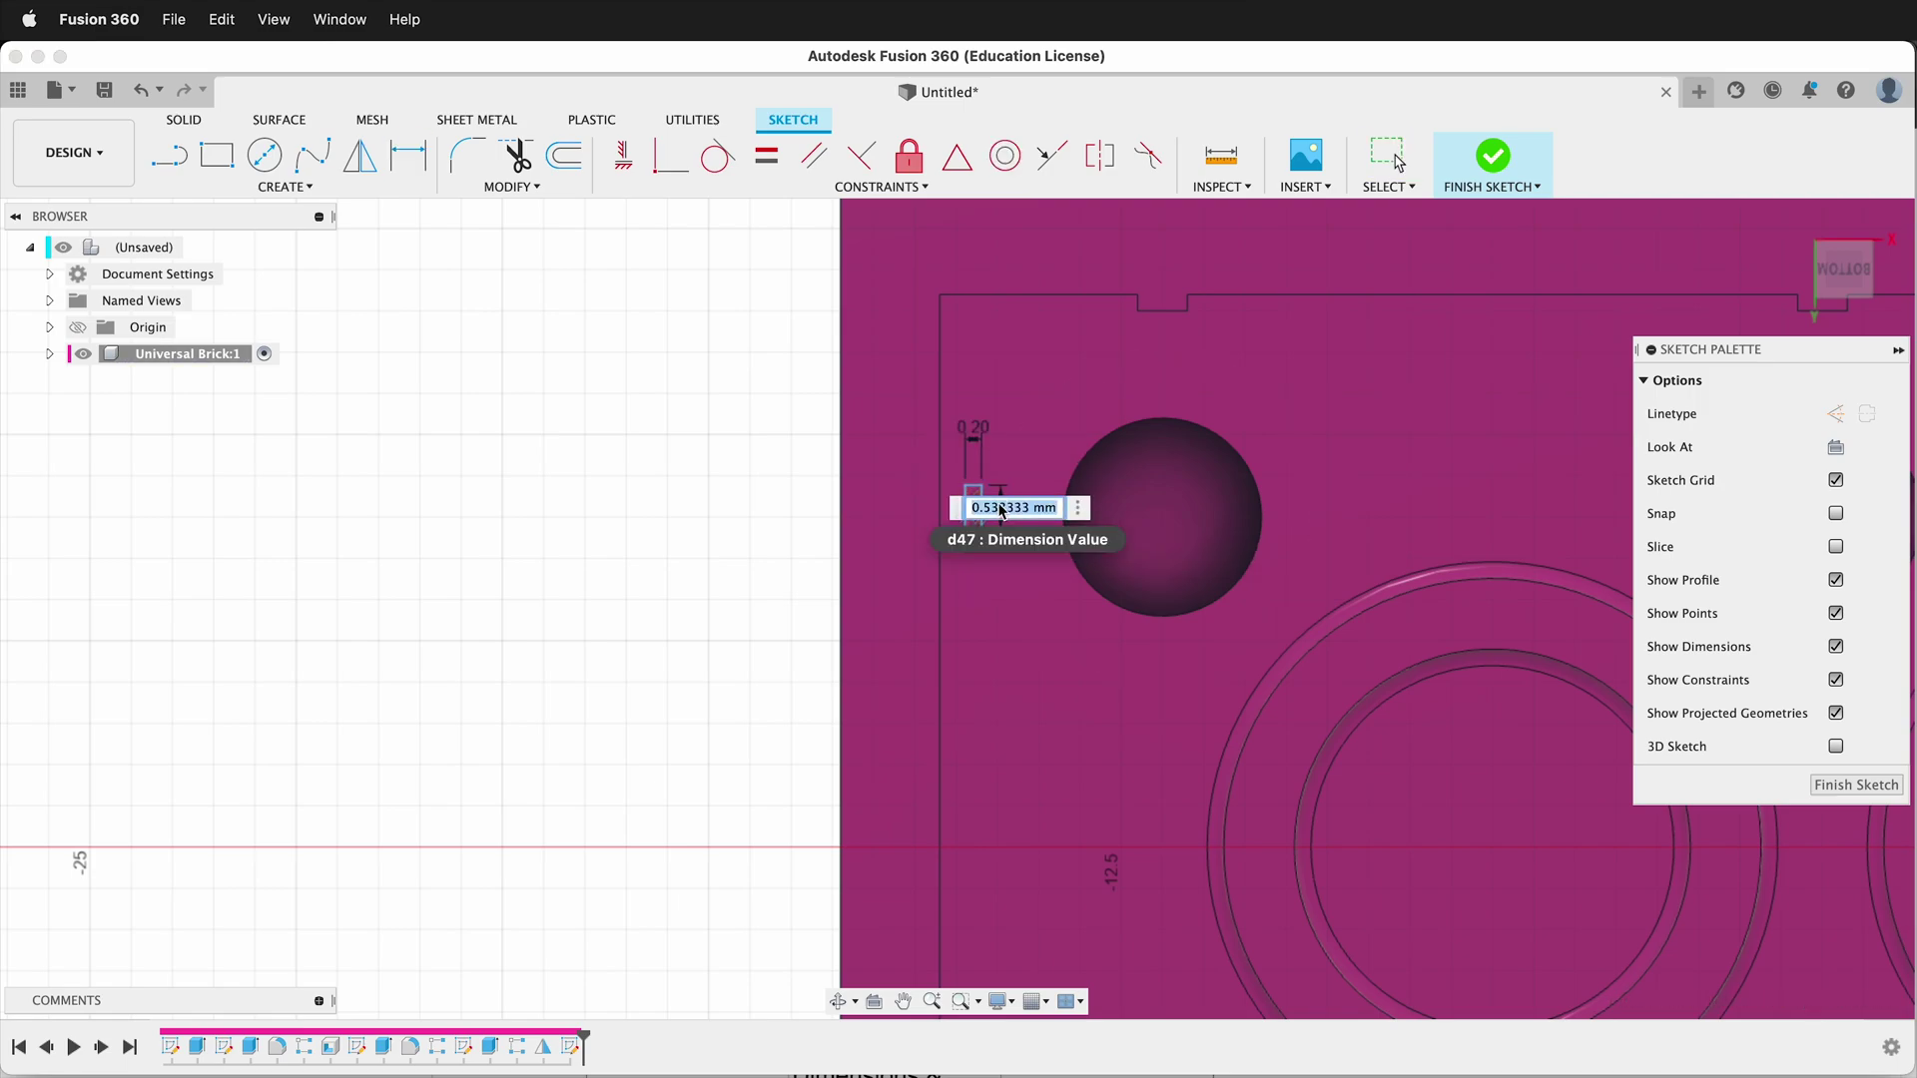
type("0.6")
key("Return")
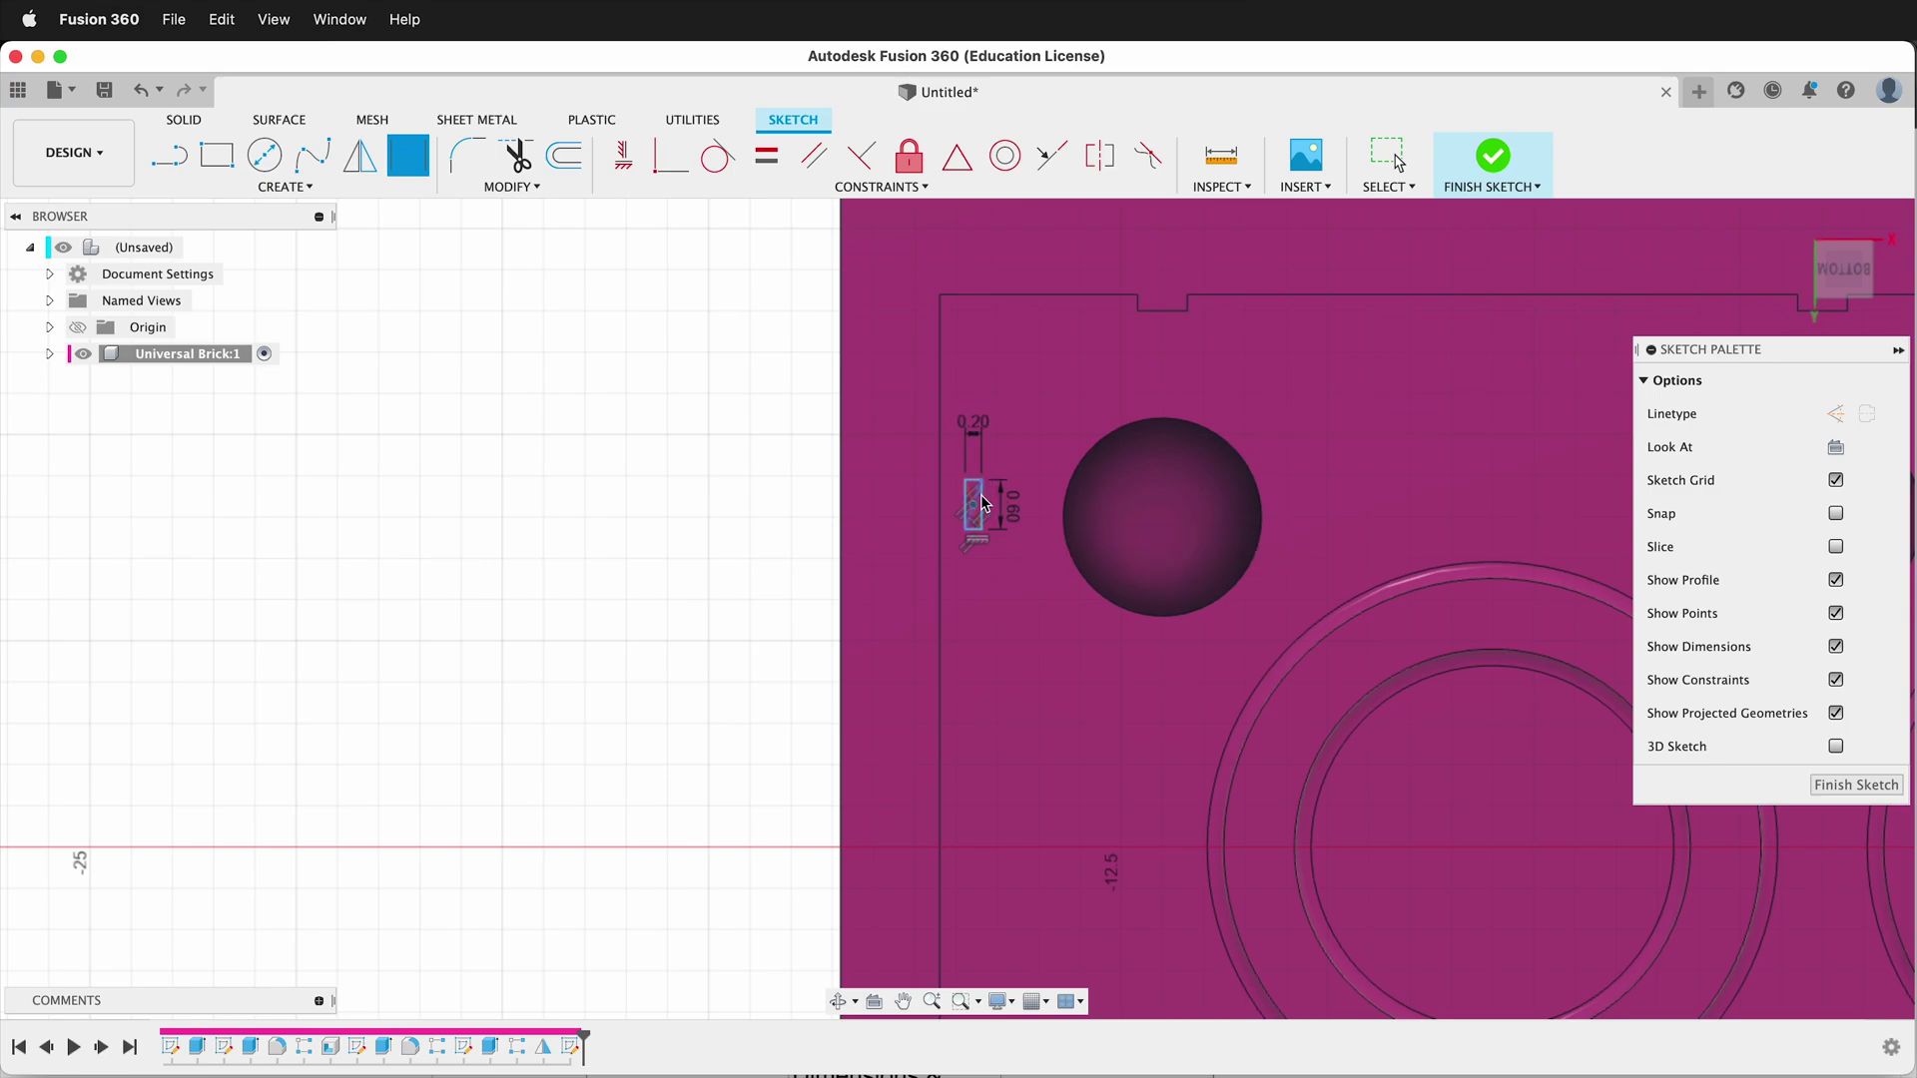
Step: Dimension the rectangle's centre 3.9 mm vertically from the brick's outer corner
key("Escape")
scroll(973, 512, "down", 5)
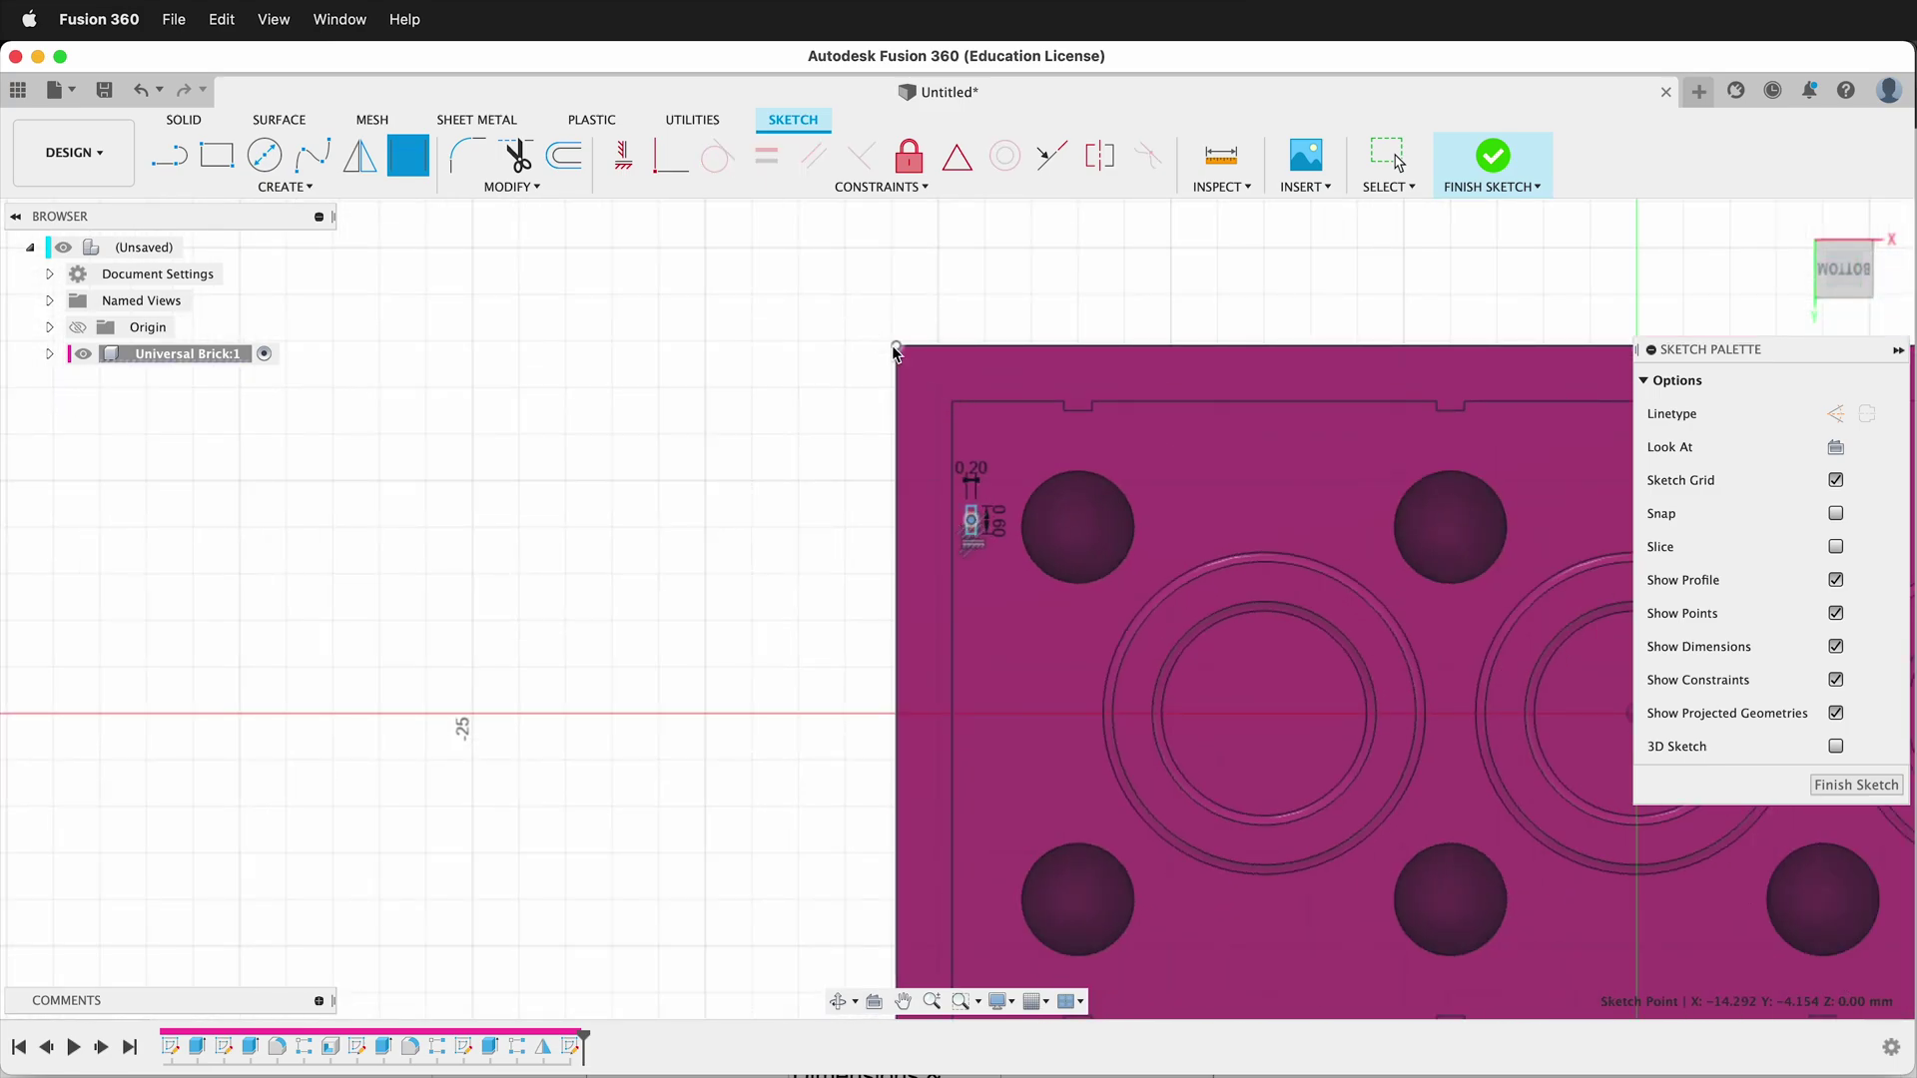
key("d")
left_click(896, 346)
left_click(969, 519)
left_click(784, 460)
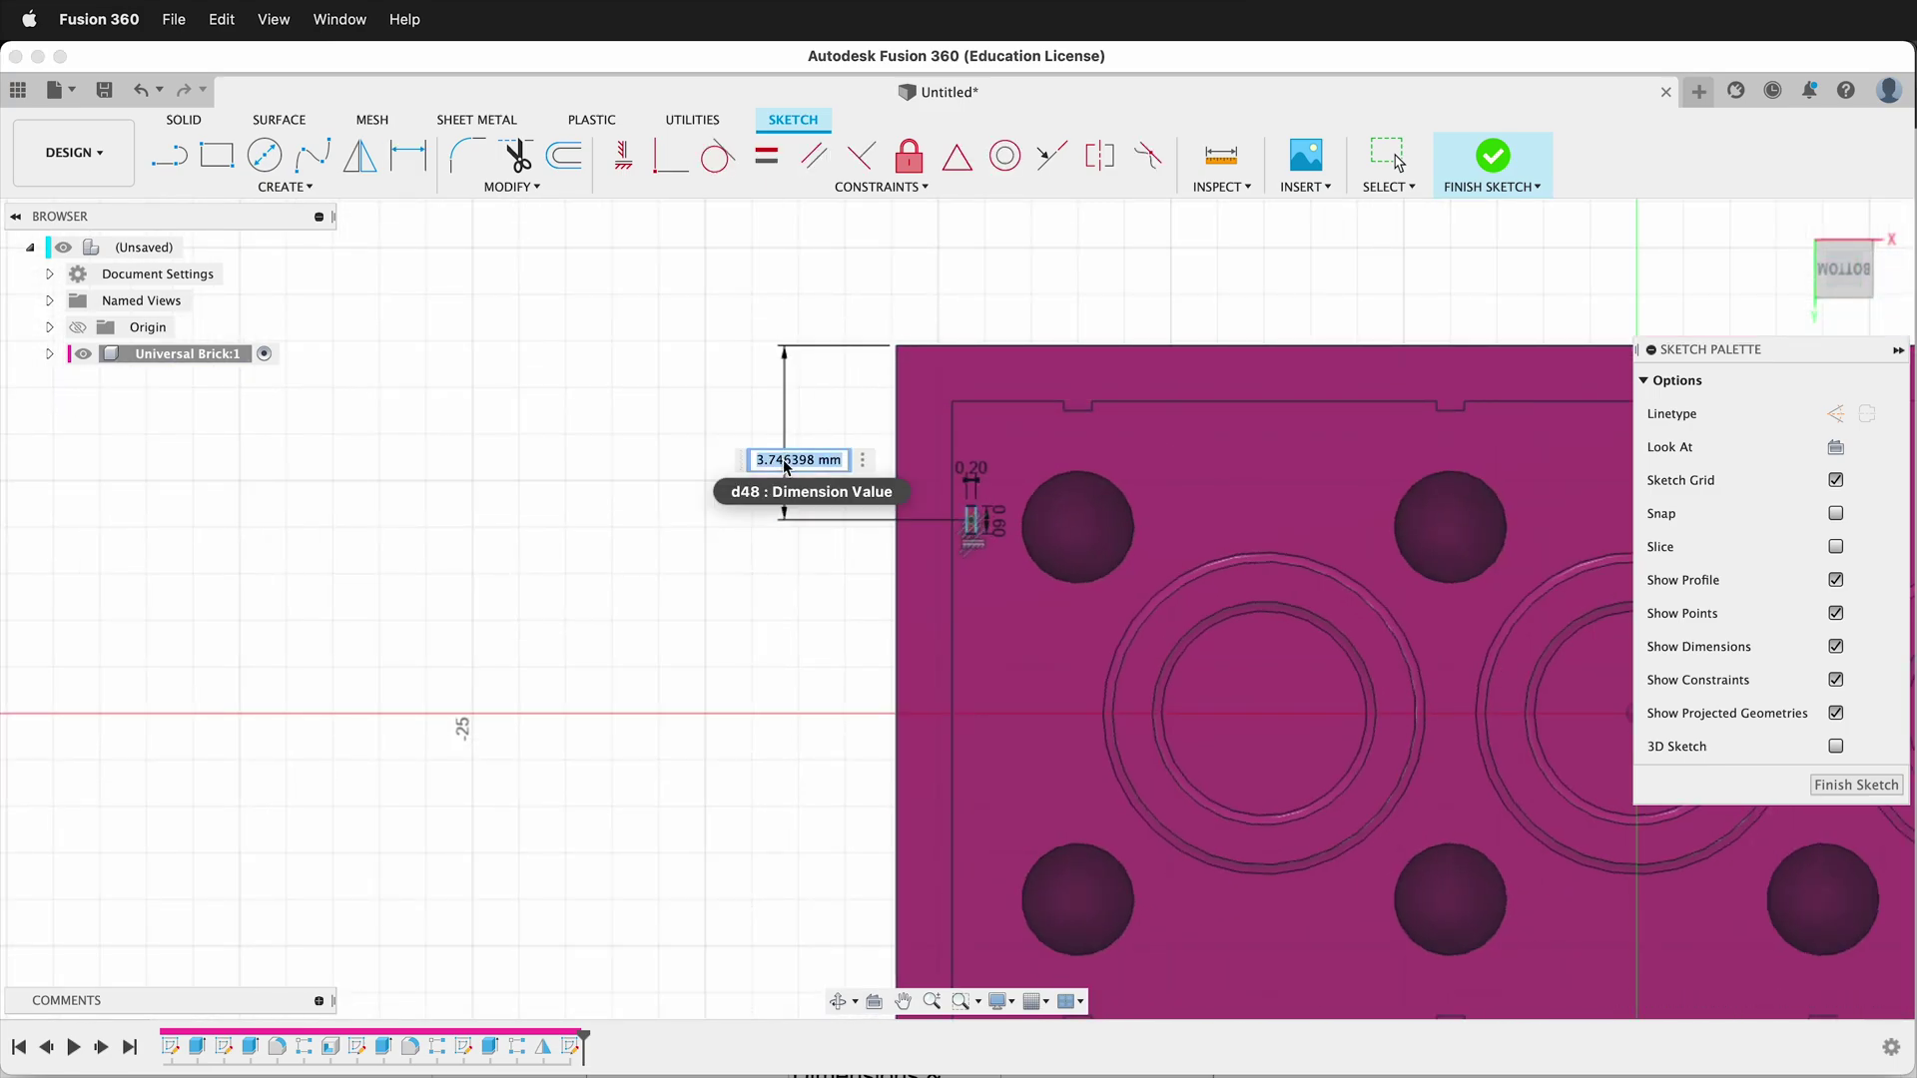
type("90")
key("Return")
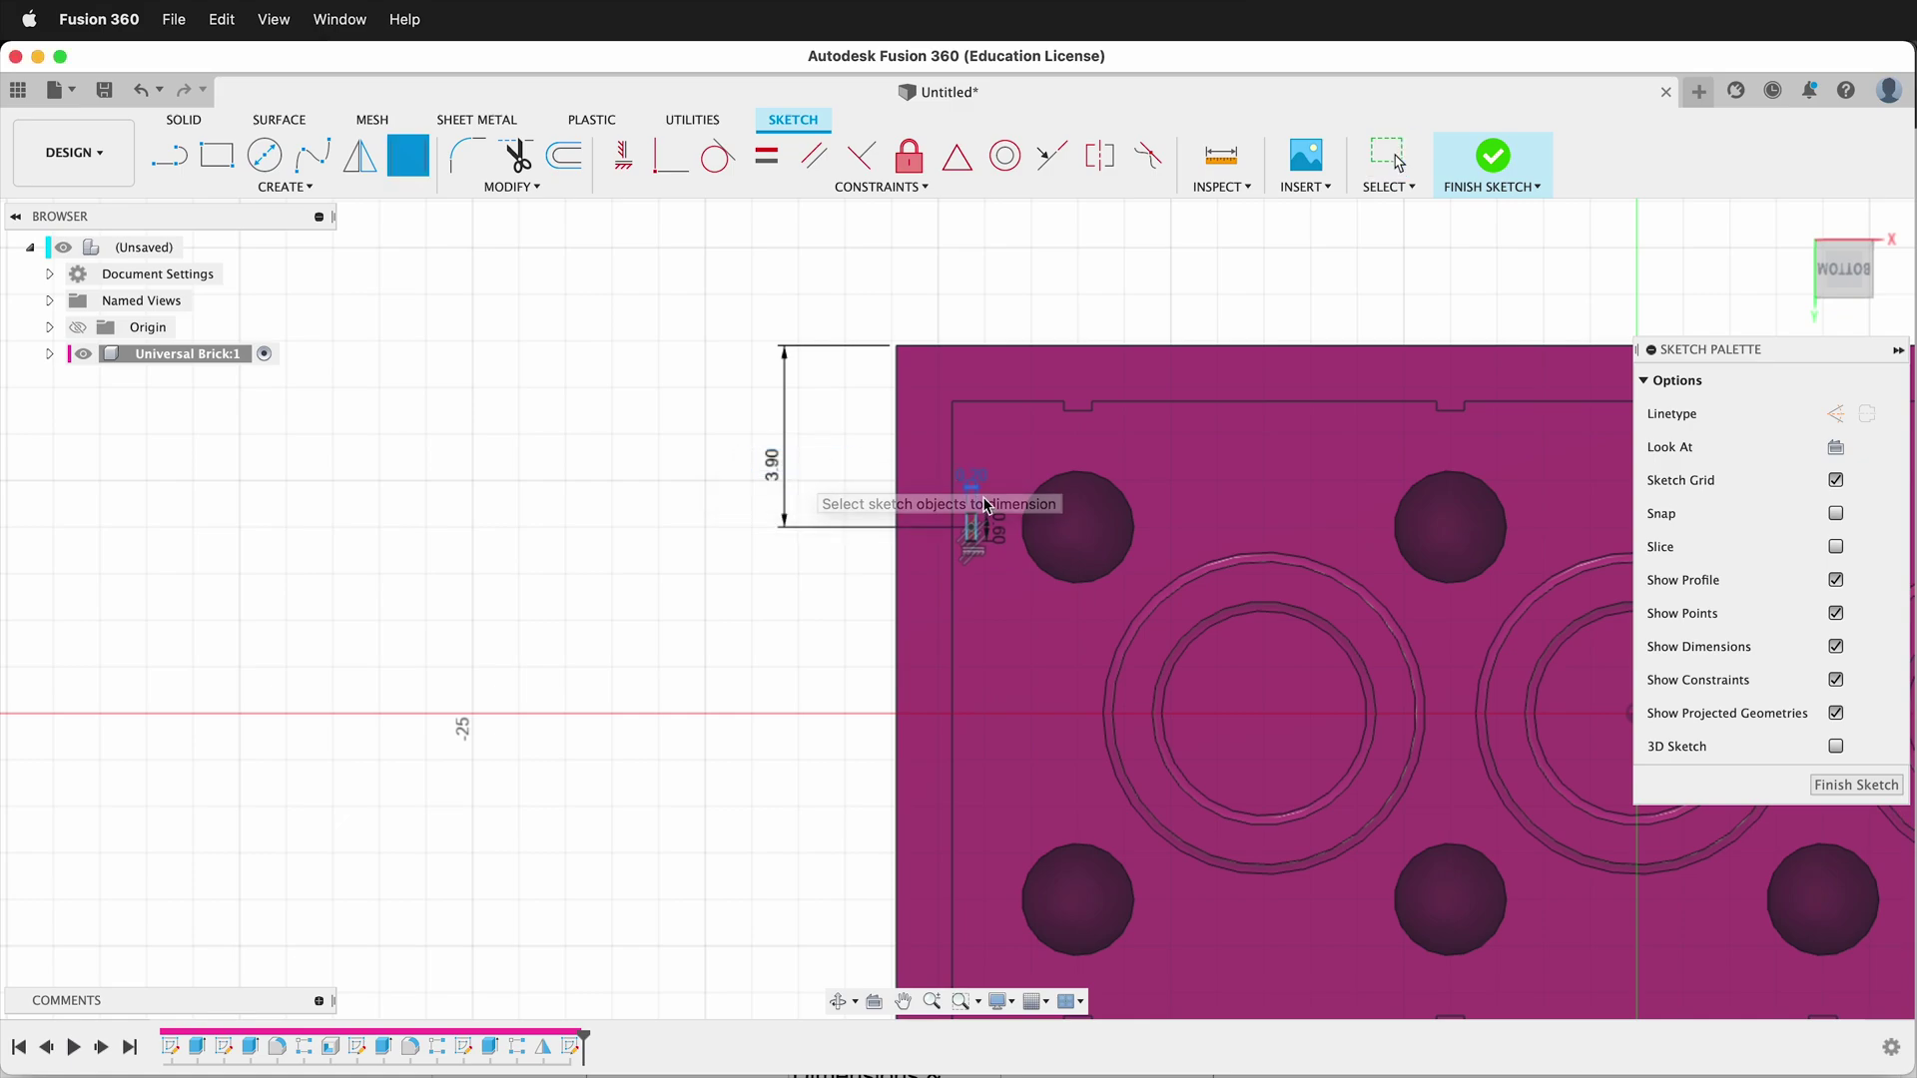
Step: Dimension the horizontal distance from the brick's outer corner to the rectangle's outer edge using the wall parameter
scroll(974, 517, "up", 5)
left_click(949, 553)
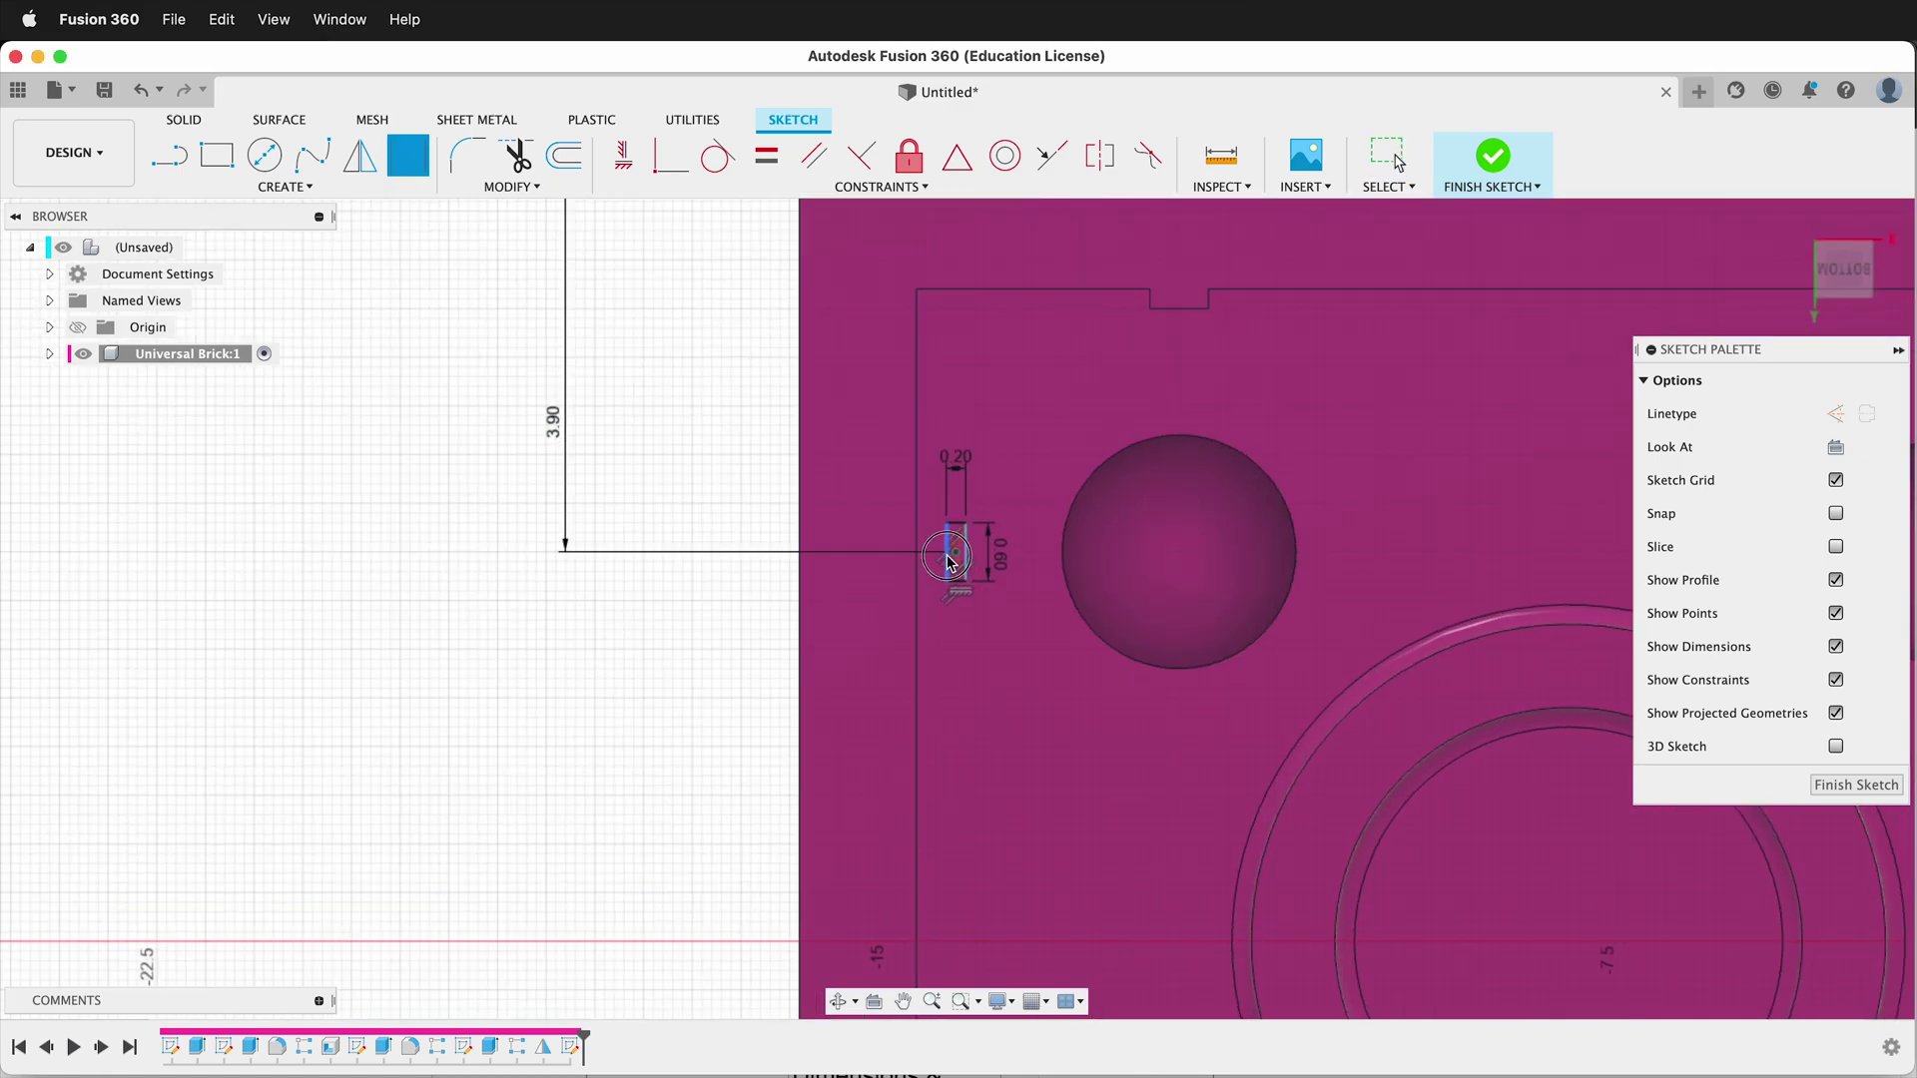
scroll(963, 641, "down", 1)
scroll(964, 641, "down", 2)
left_click(864, 346)
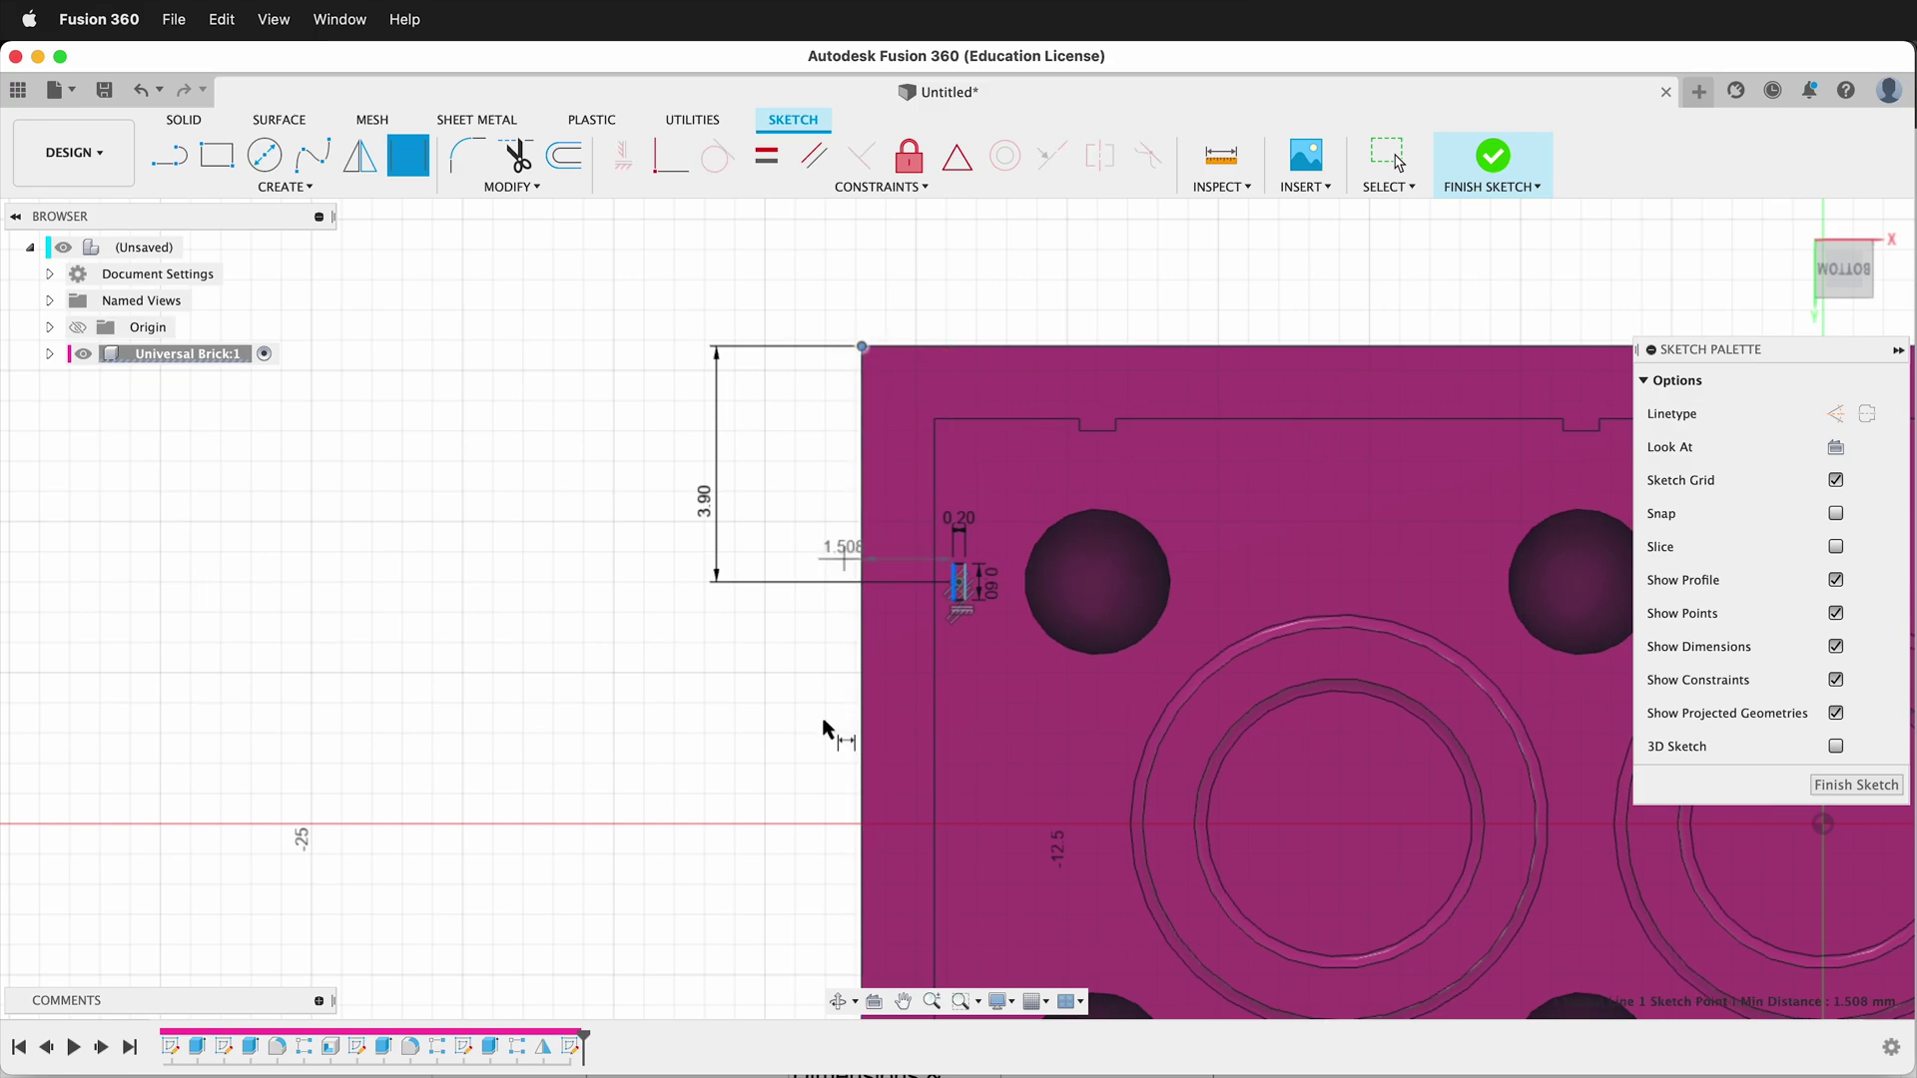
left_click(777, 523)
type("w")
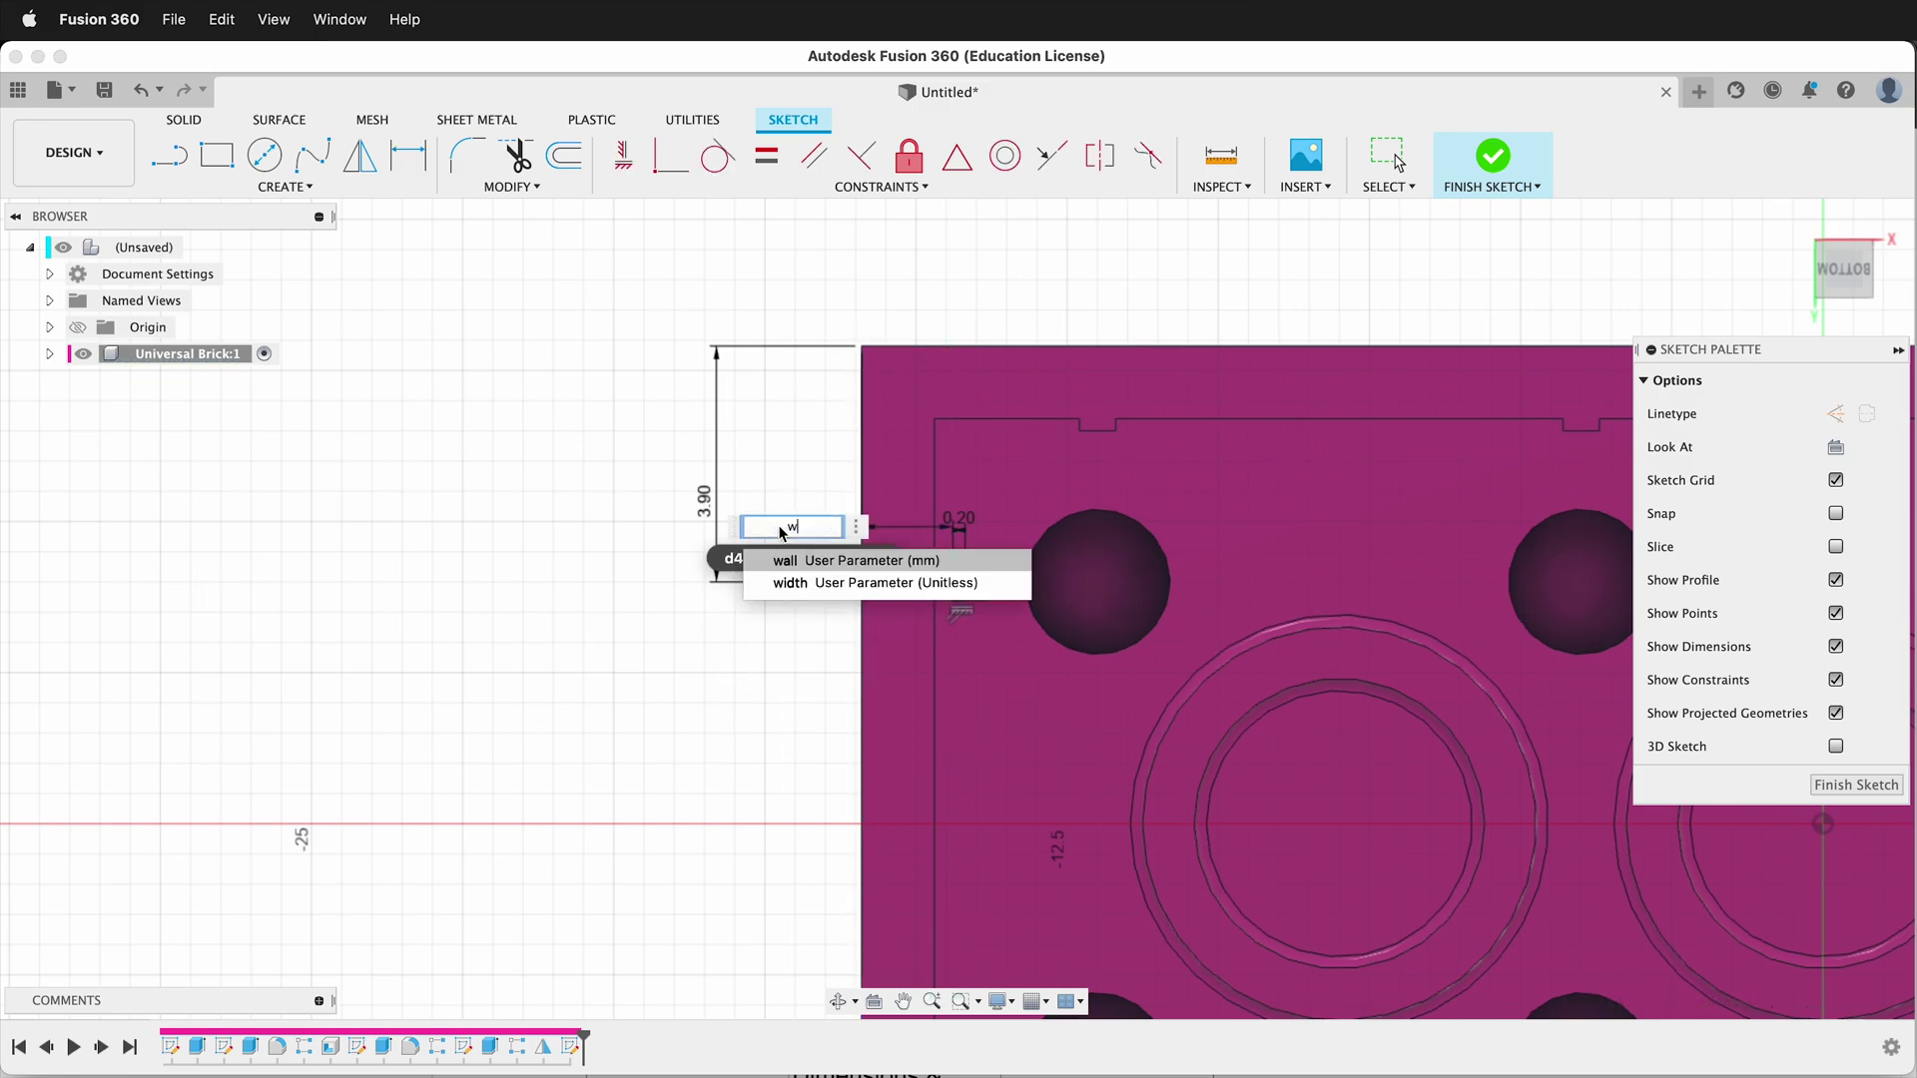
type("all")
key("Return")
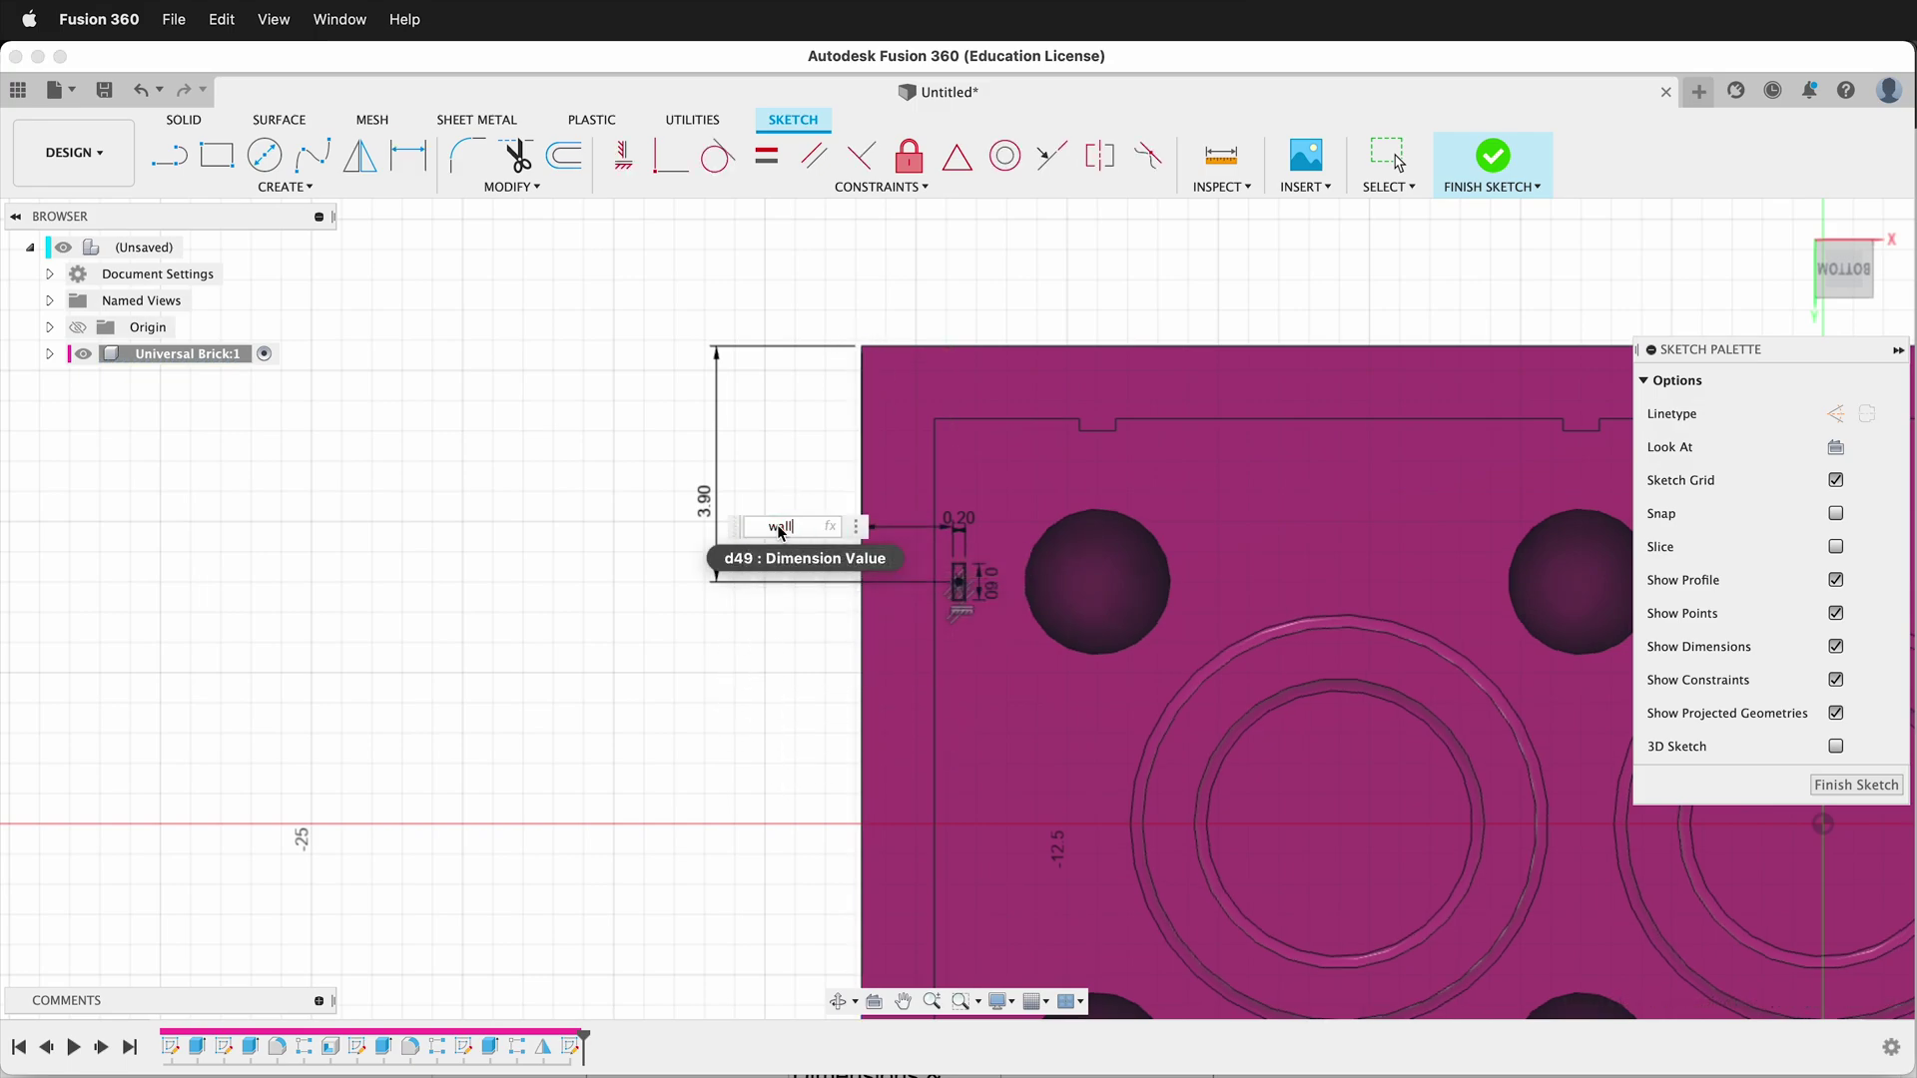
key("Return")
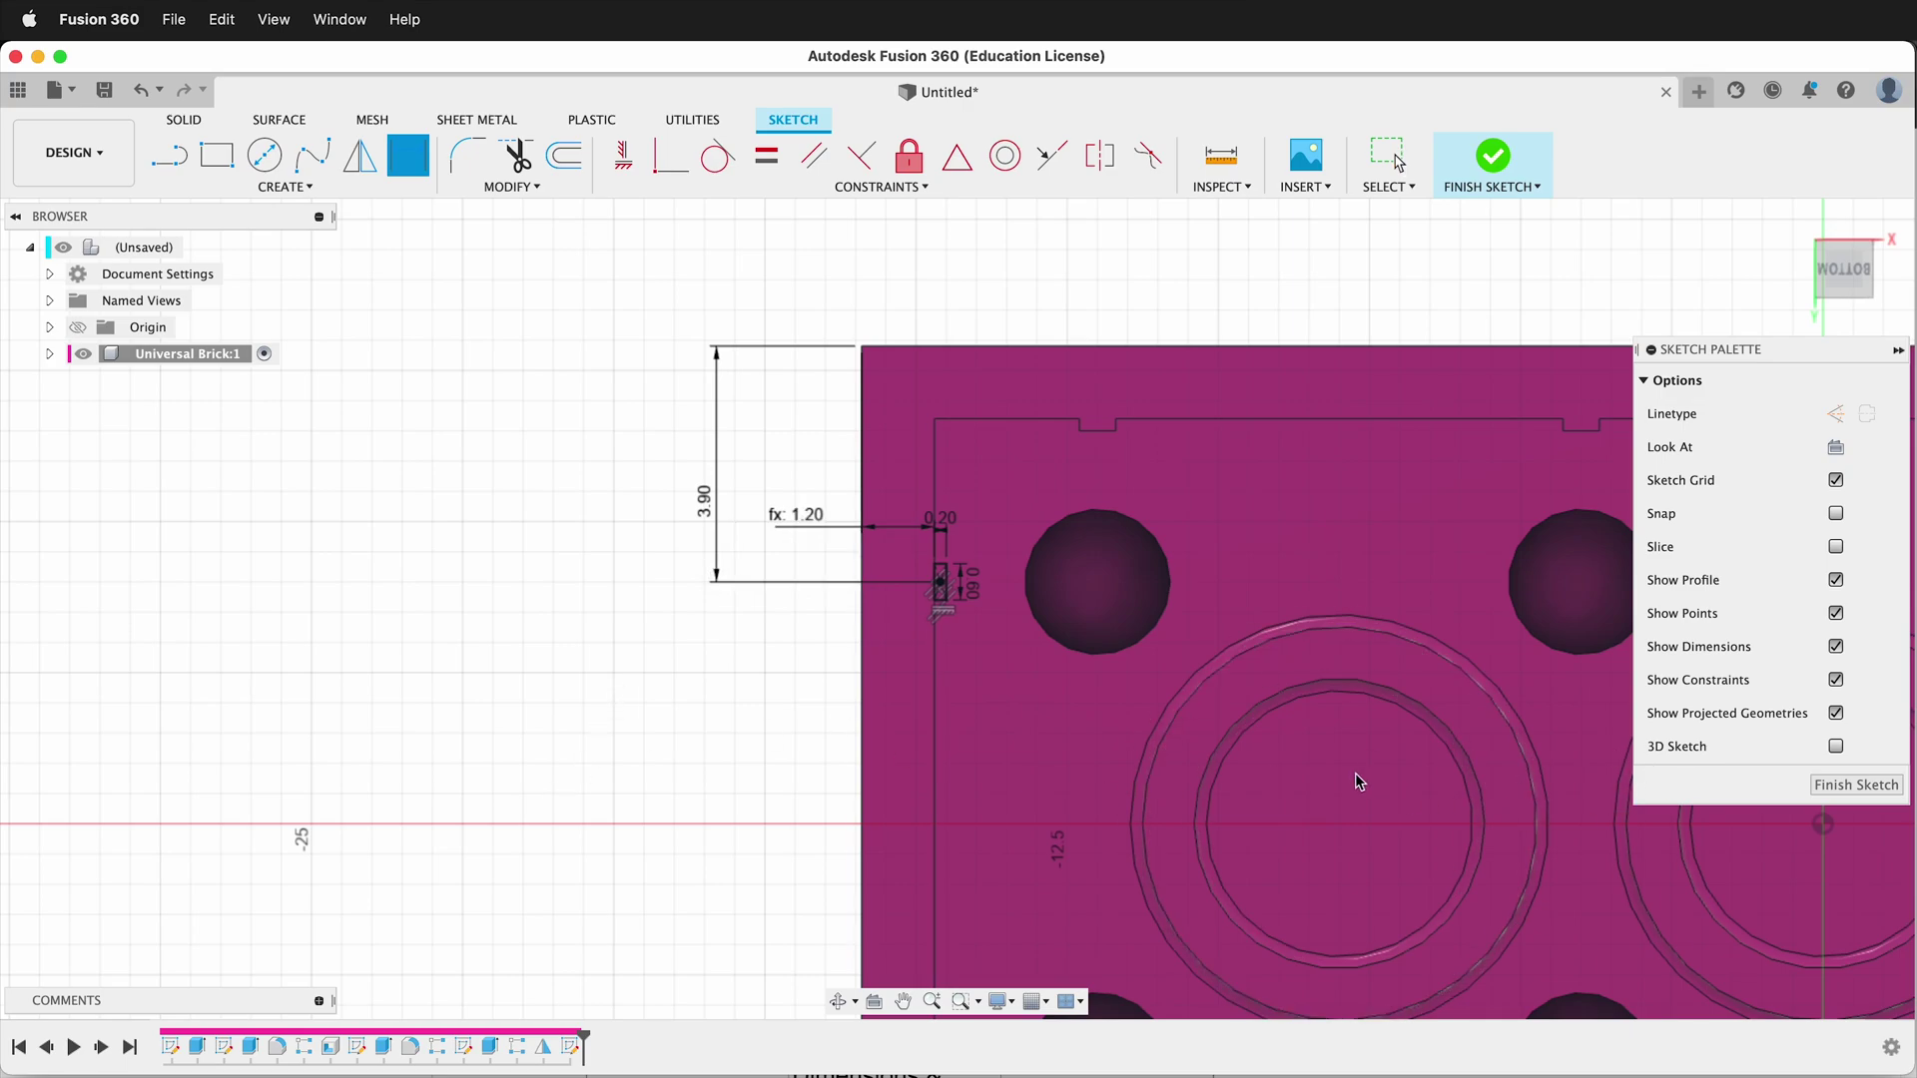
Step: Extrude the small rectangle on the short wall up to the brick's inner floor face using the To Object extent
key("e")
scroll(939, 559, "up", 3)
left_click(939, 589)
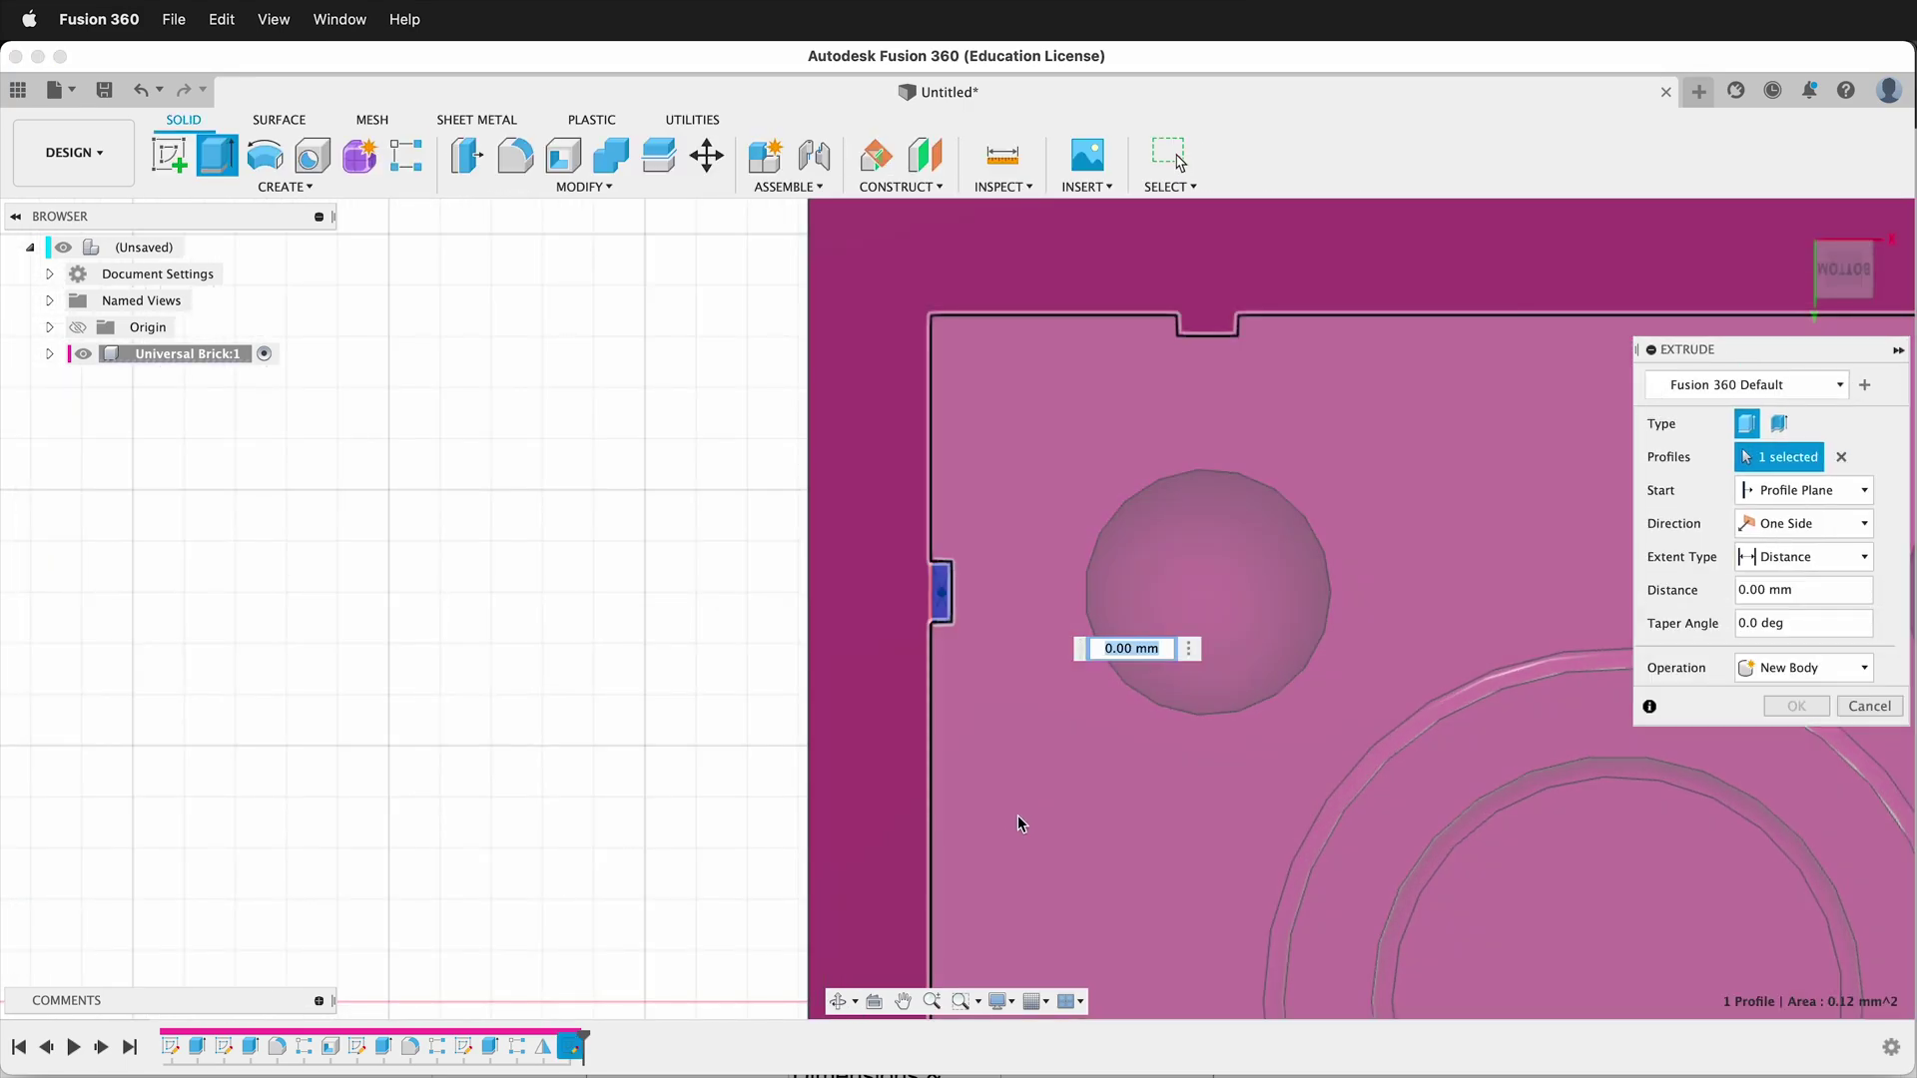
middle_click_drag(1018, 821, 1198, 699, "shift")
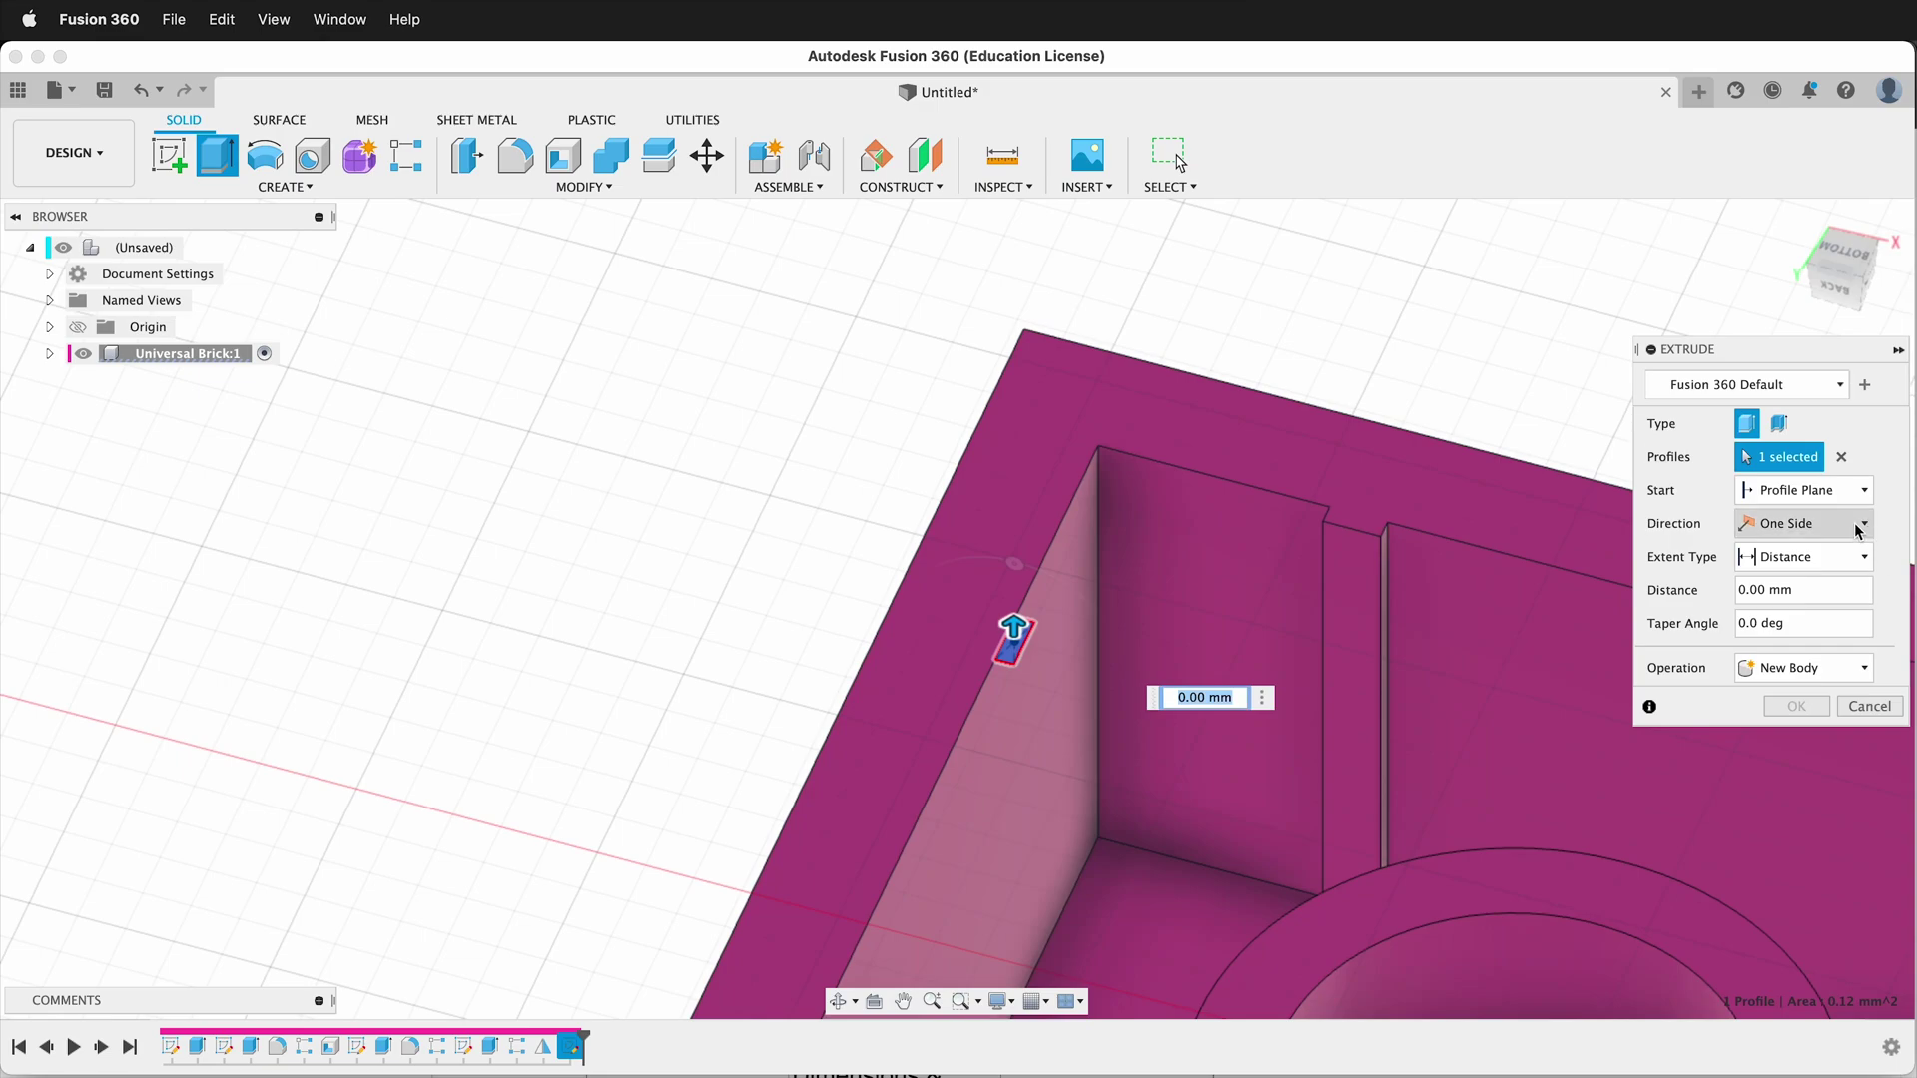
left_click(1863, 556)
left_click(1812, 593)
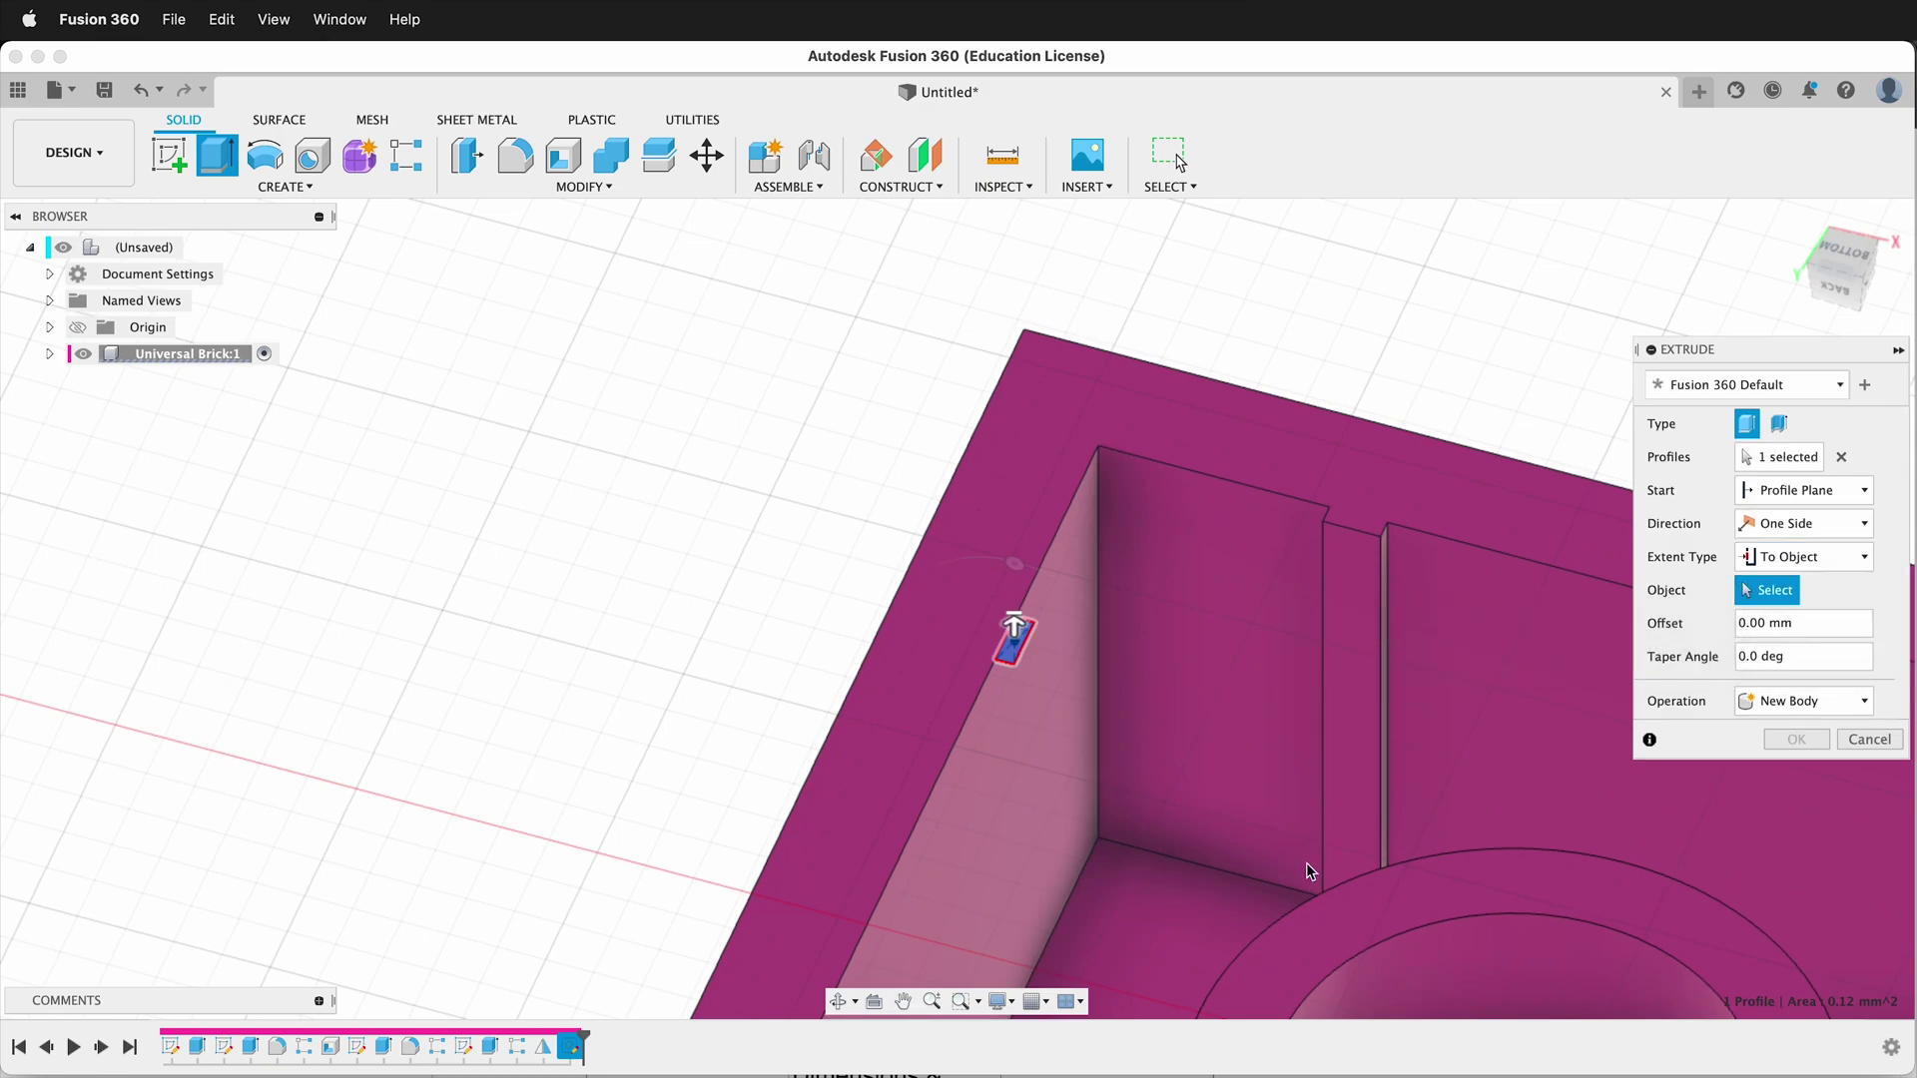
left_click(1153, 927)
middle_click_drag(1128, 459, 1425, 518, "shift")
left_click(1794, 775)
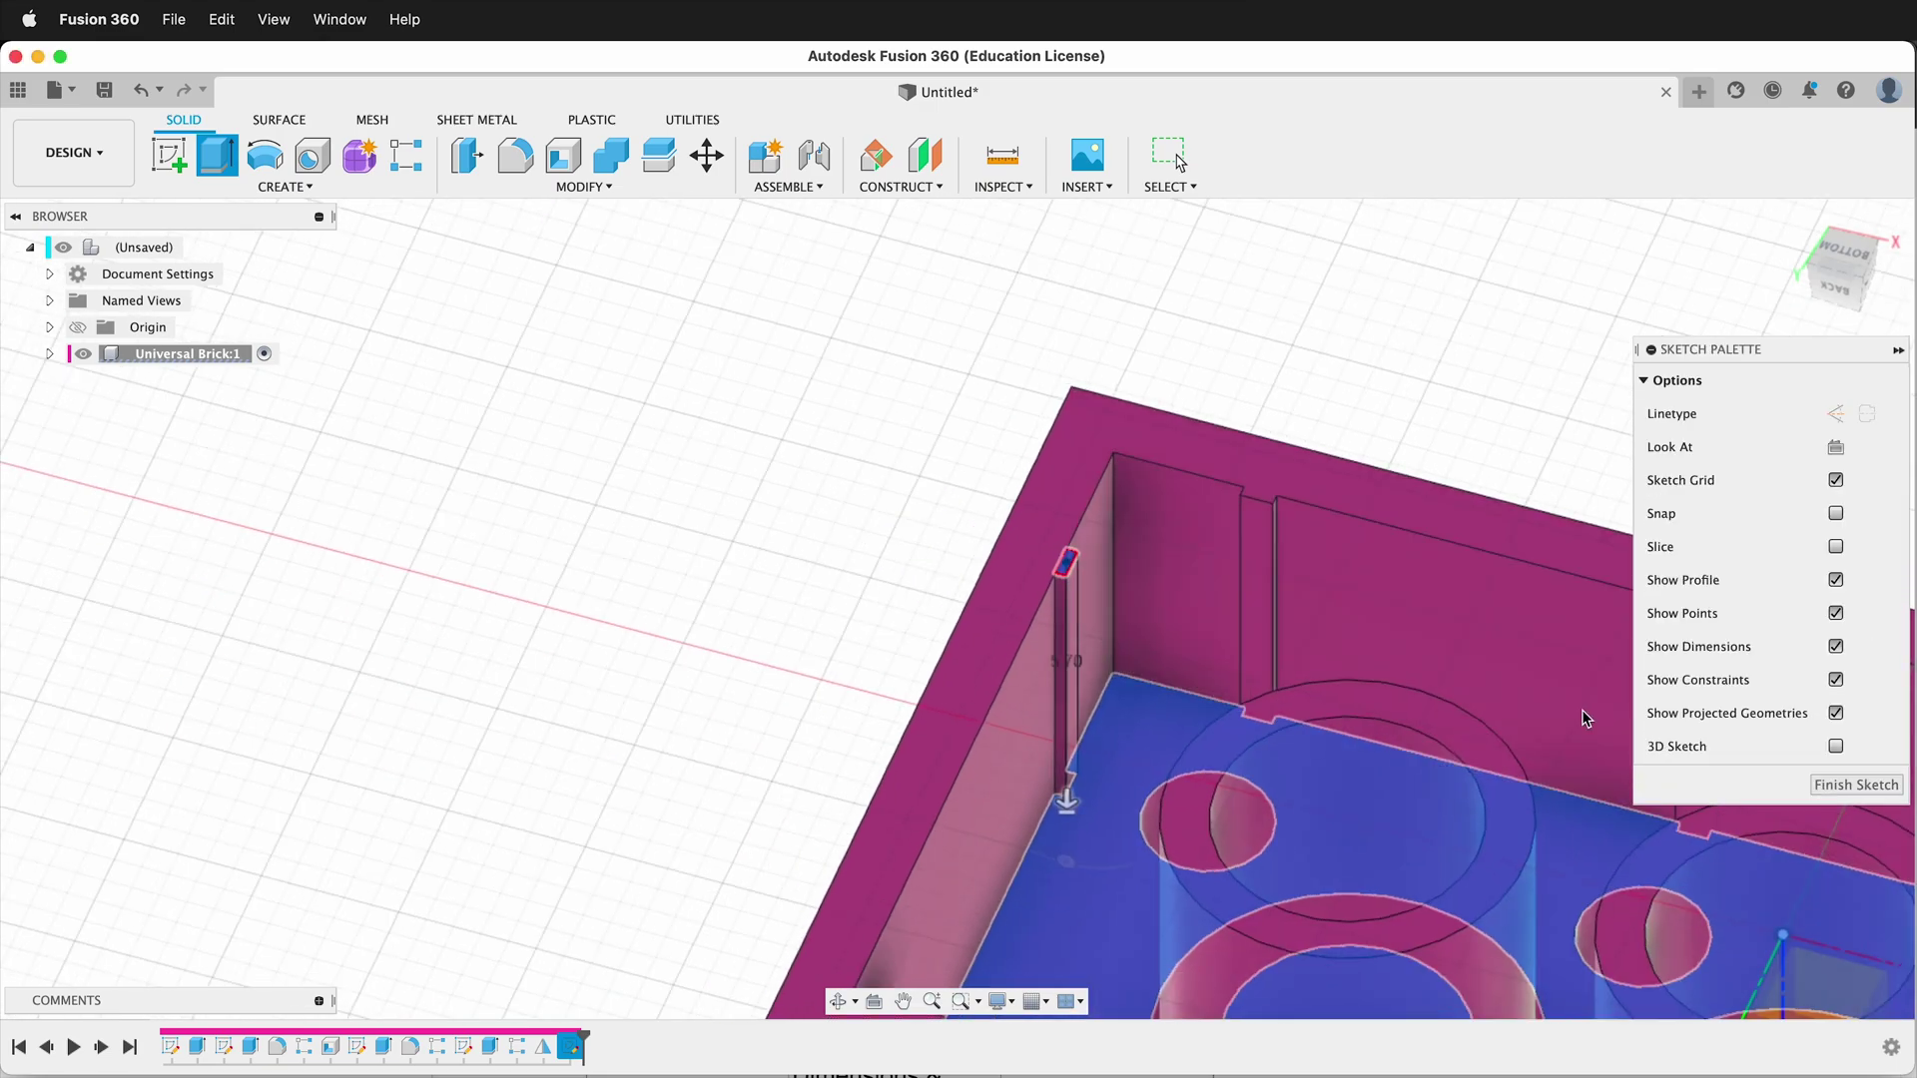
Step: Start a rectangular pattern of the short-wall rib extrusion, using the brick's long outer edge to define the directions
scroll(583, 513, "down", 3)
middle_click_drag(534, 486, 947, 397, "shift")
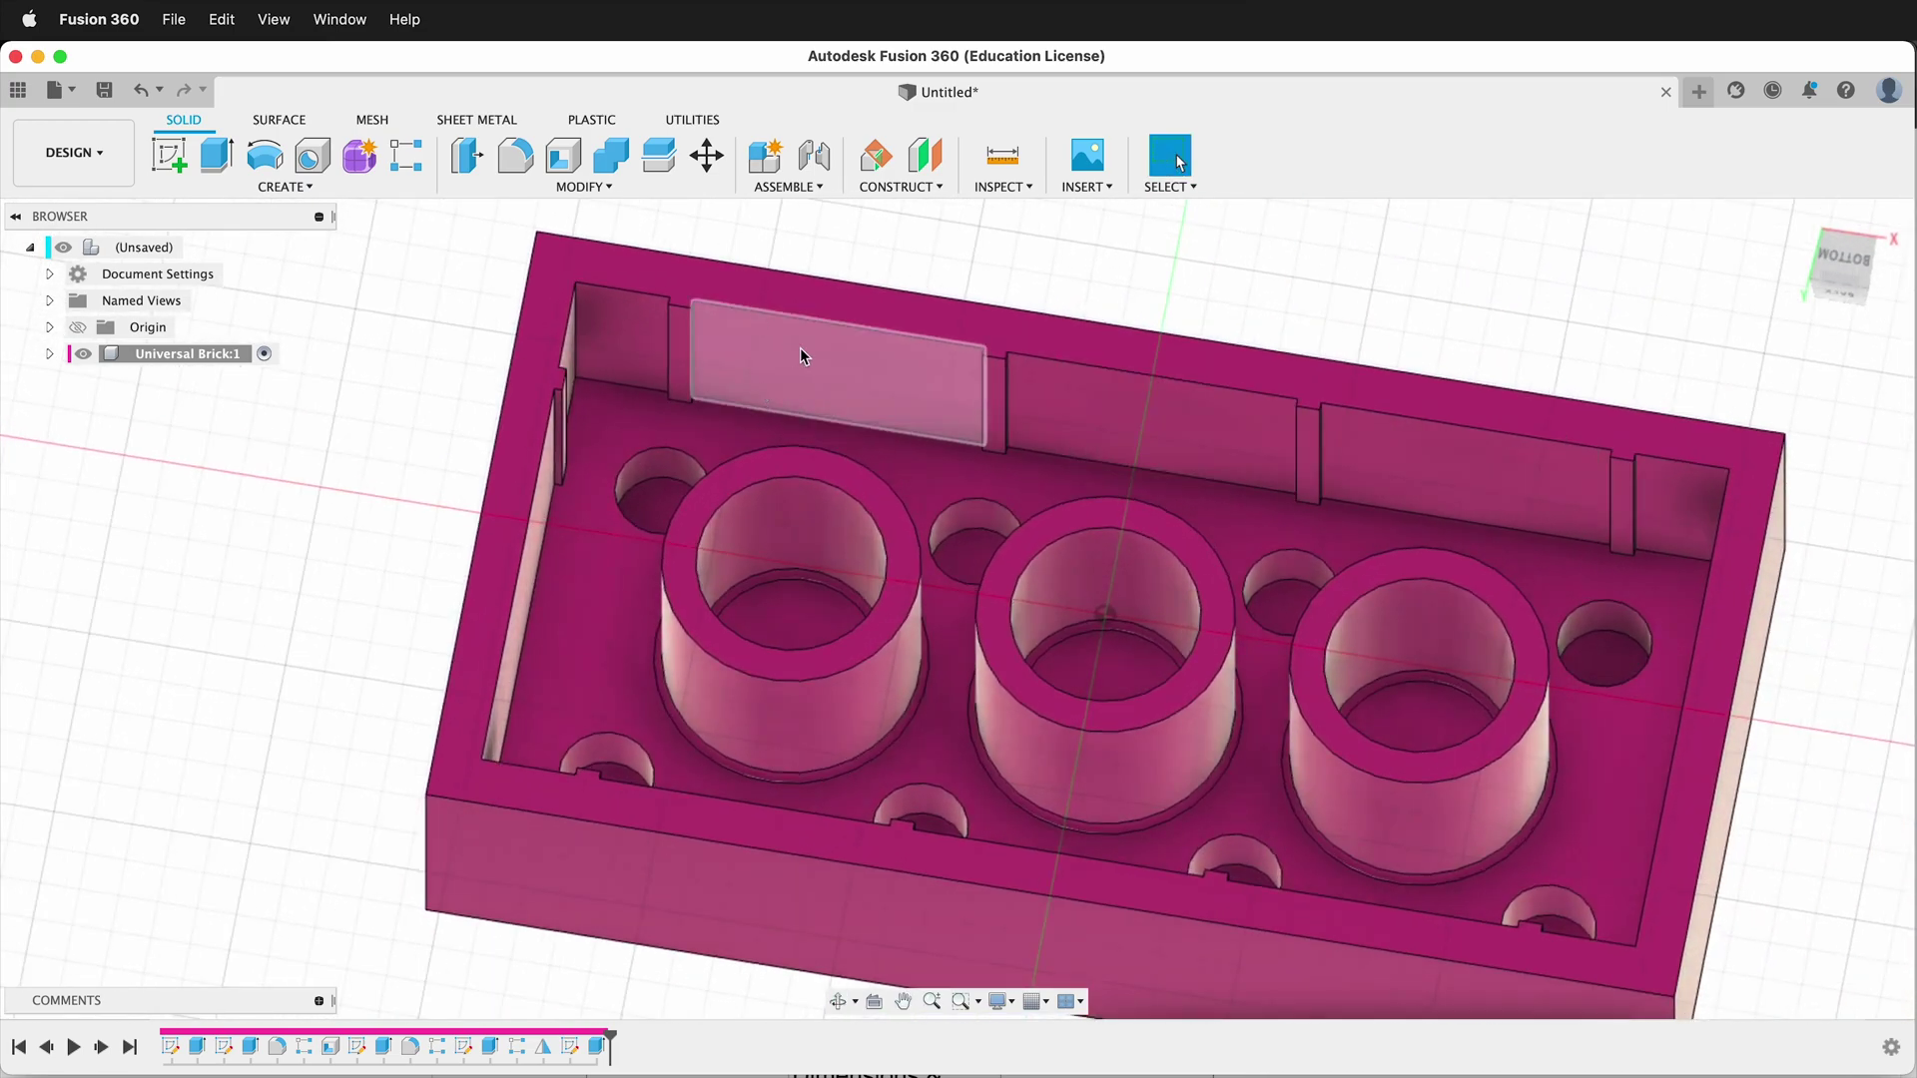
left_click(406, 155)
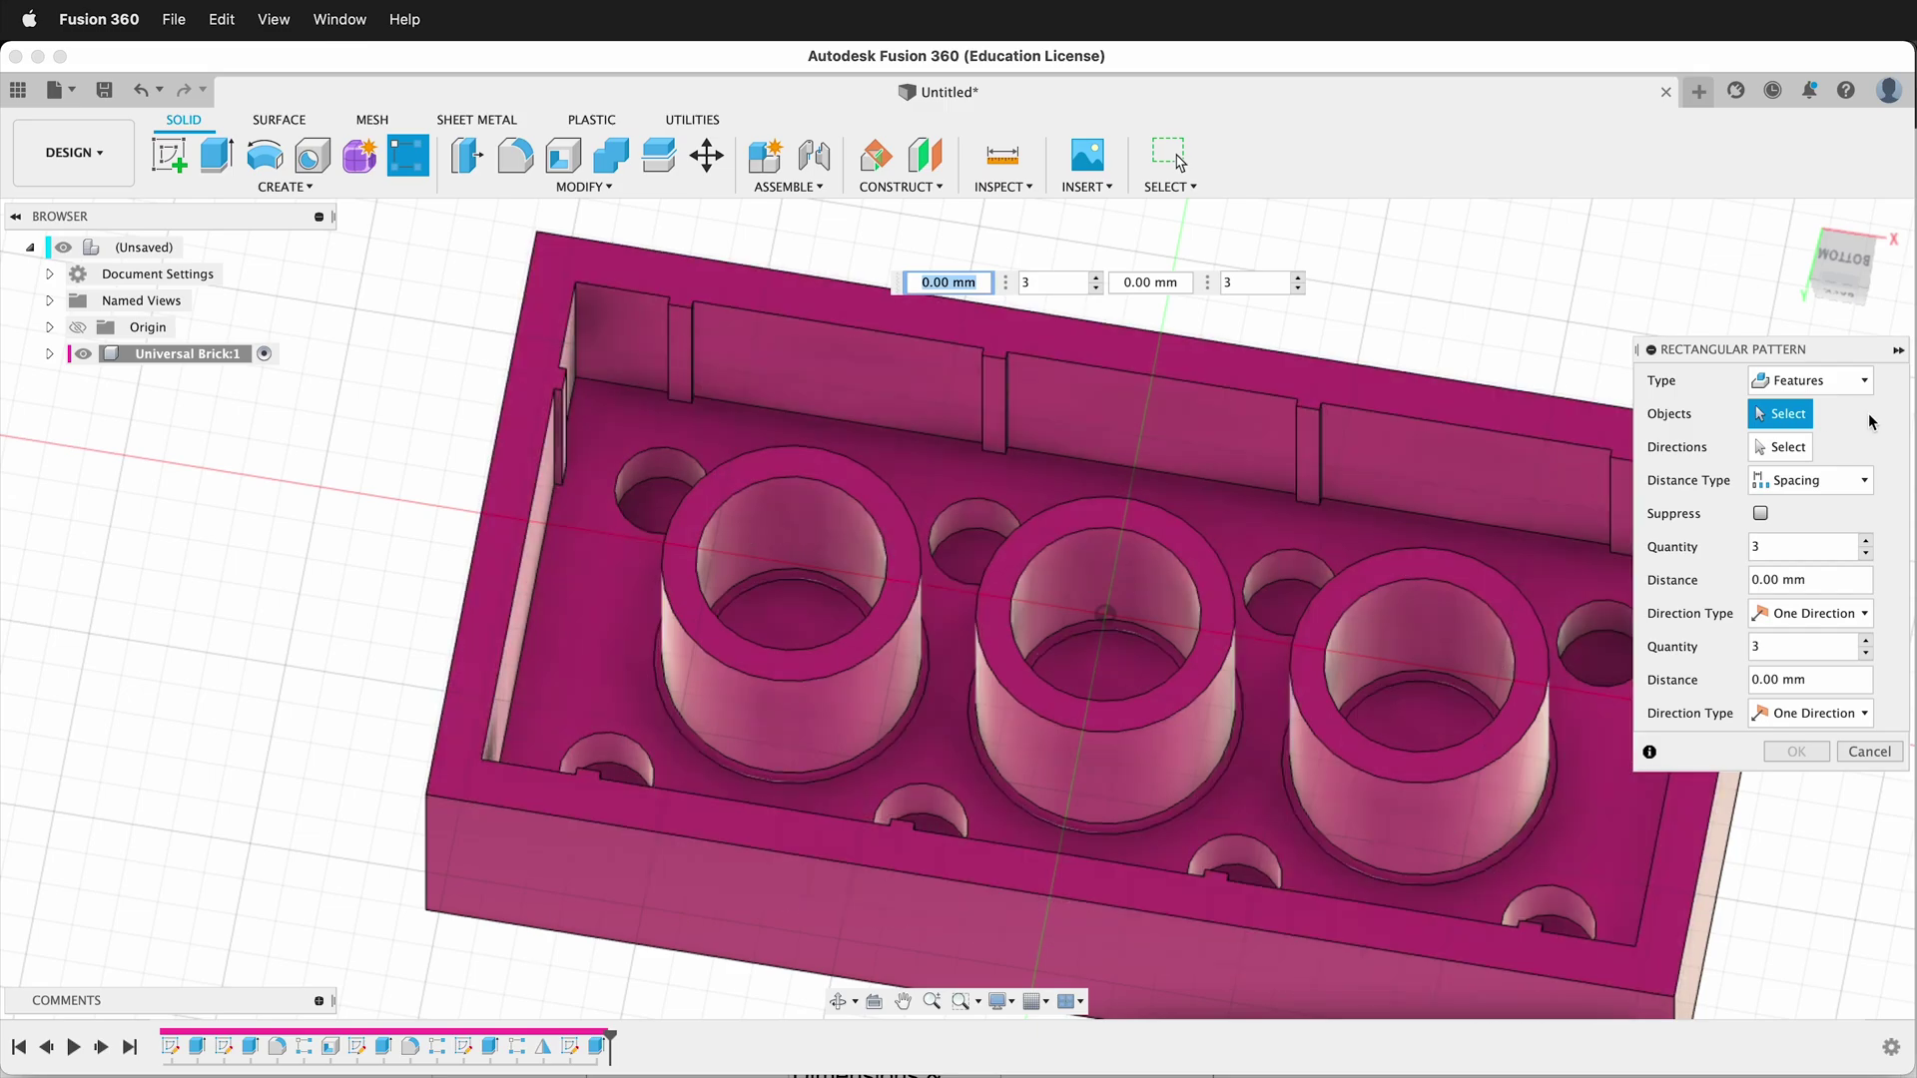
left_click(597, 1046)
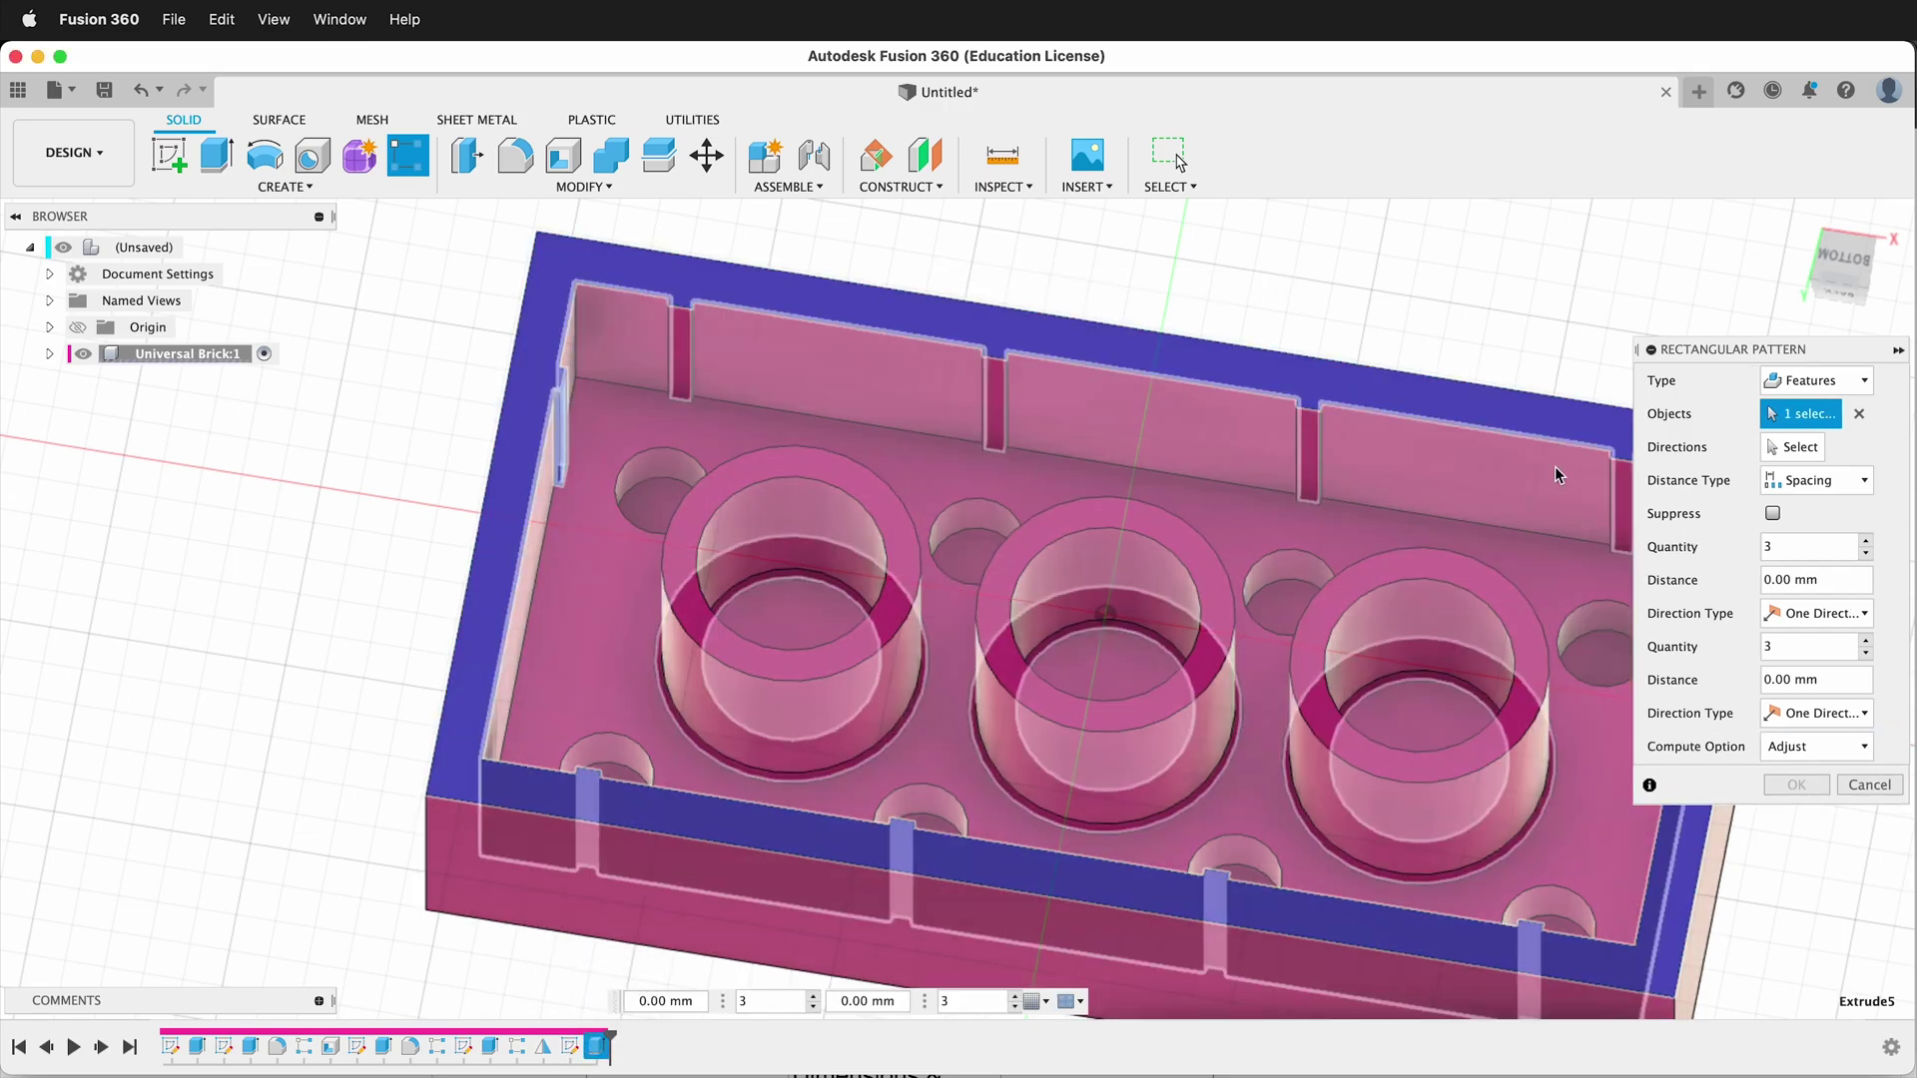
left_click(1794, 447)
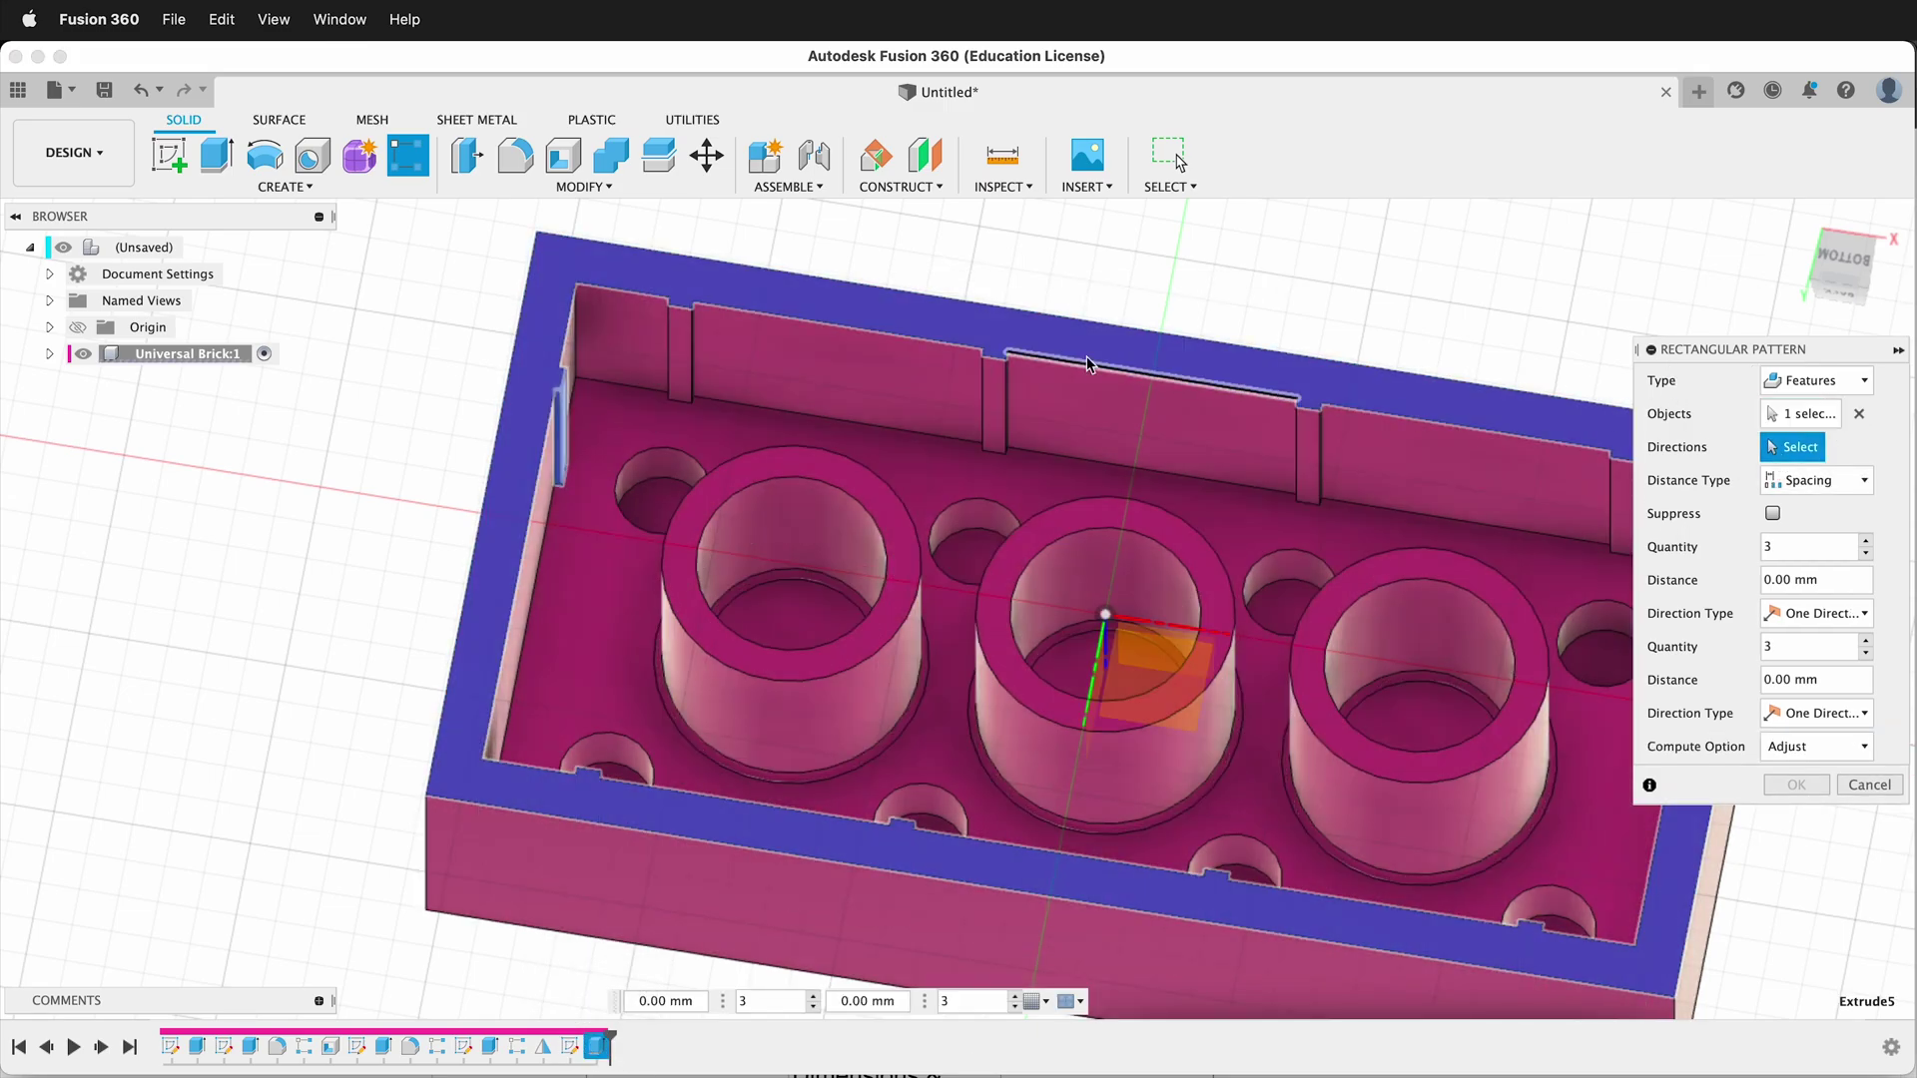
left_click(945, 298)
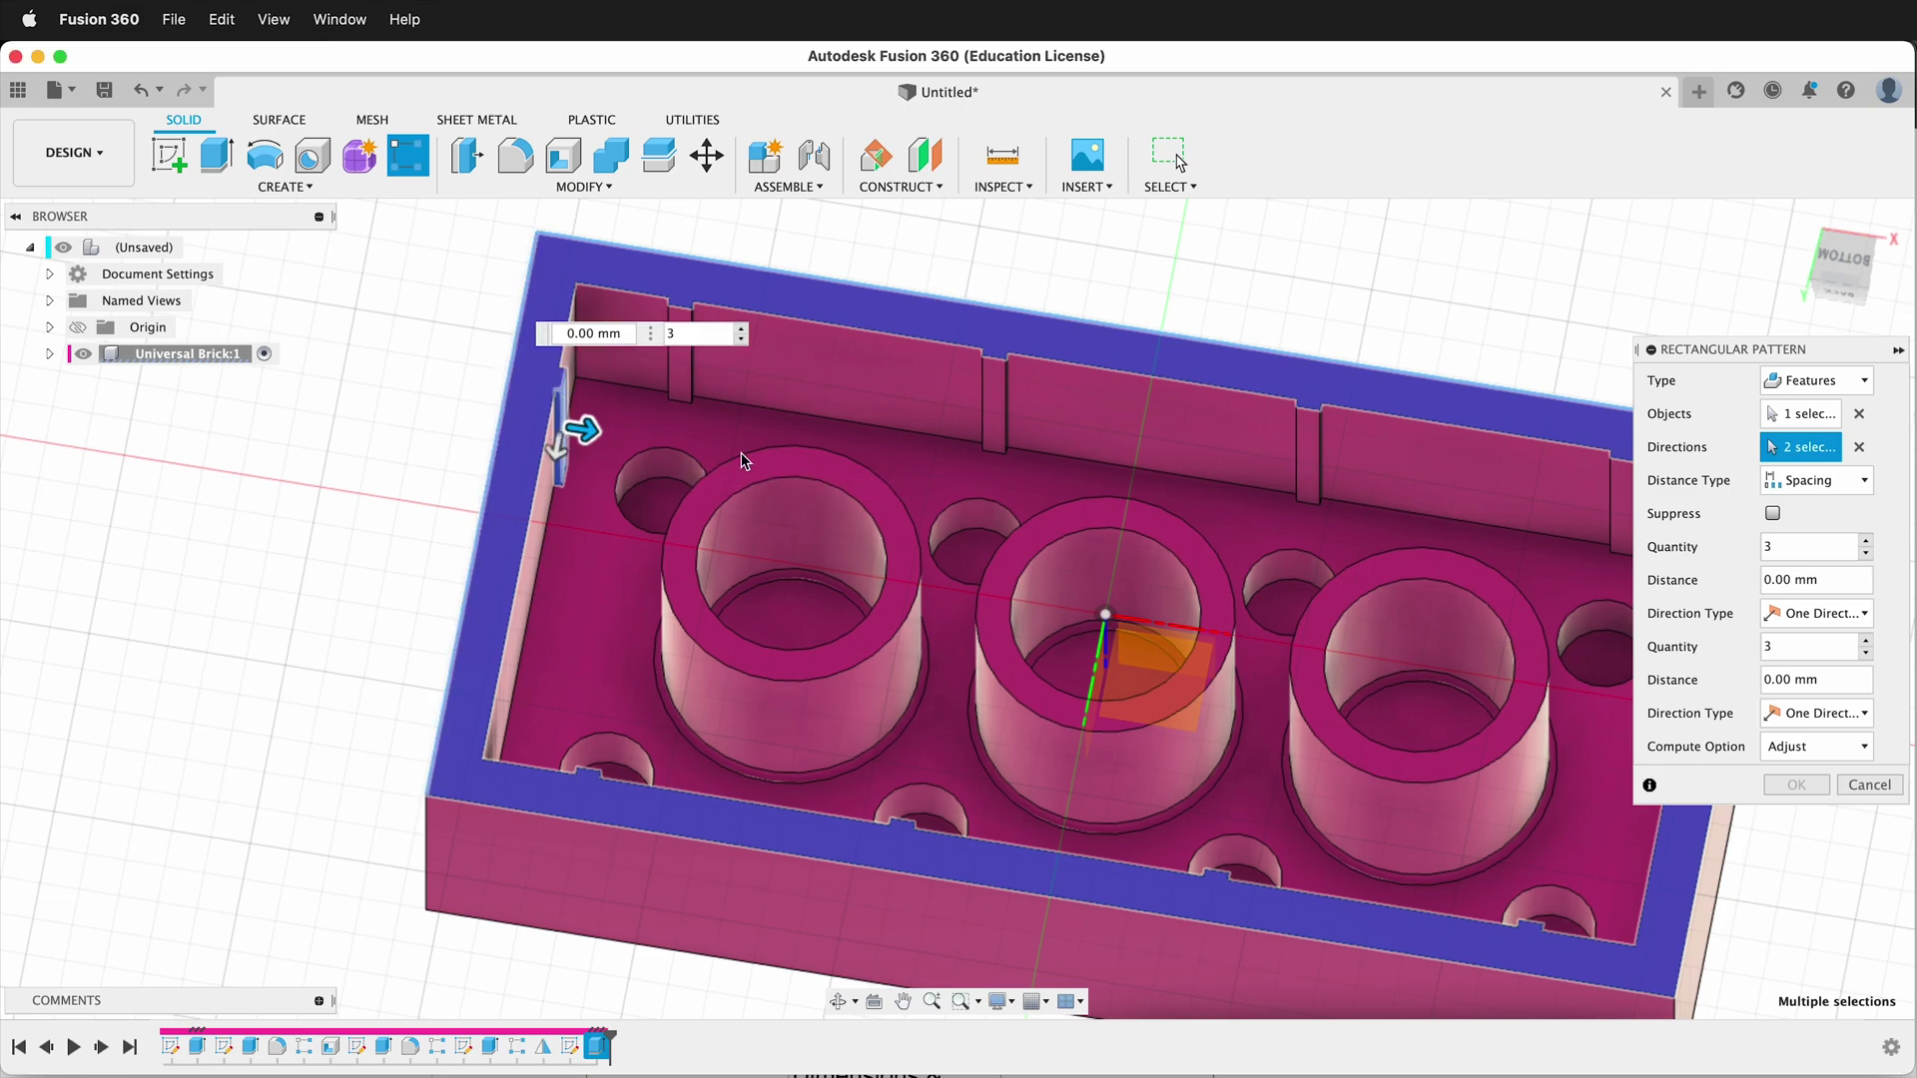
Step: Pattern the rib along the short wall with 8 mm spacing and quantity width, leaving 0 distance in the long direction
left_click(1830, 584)
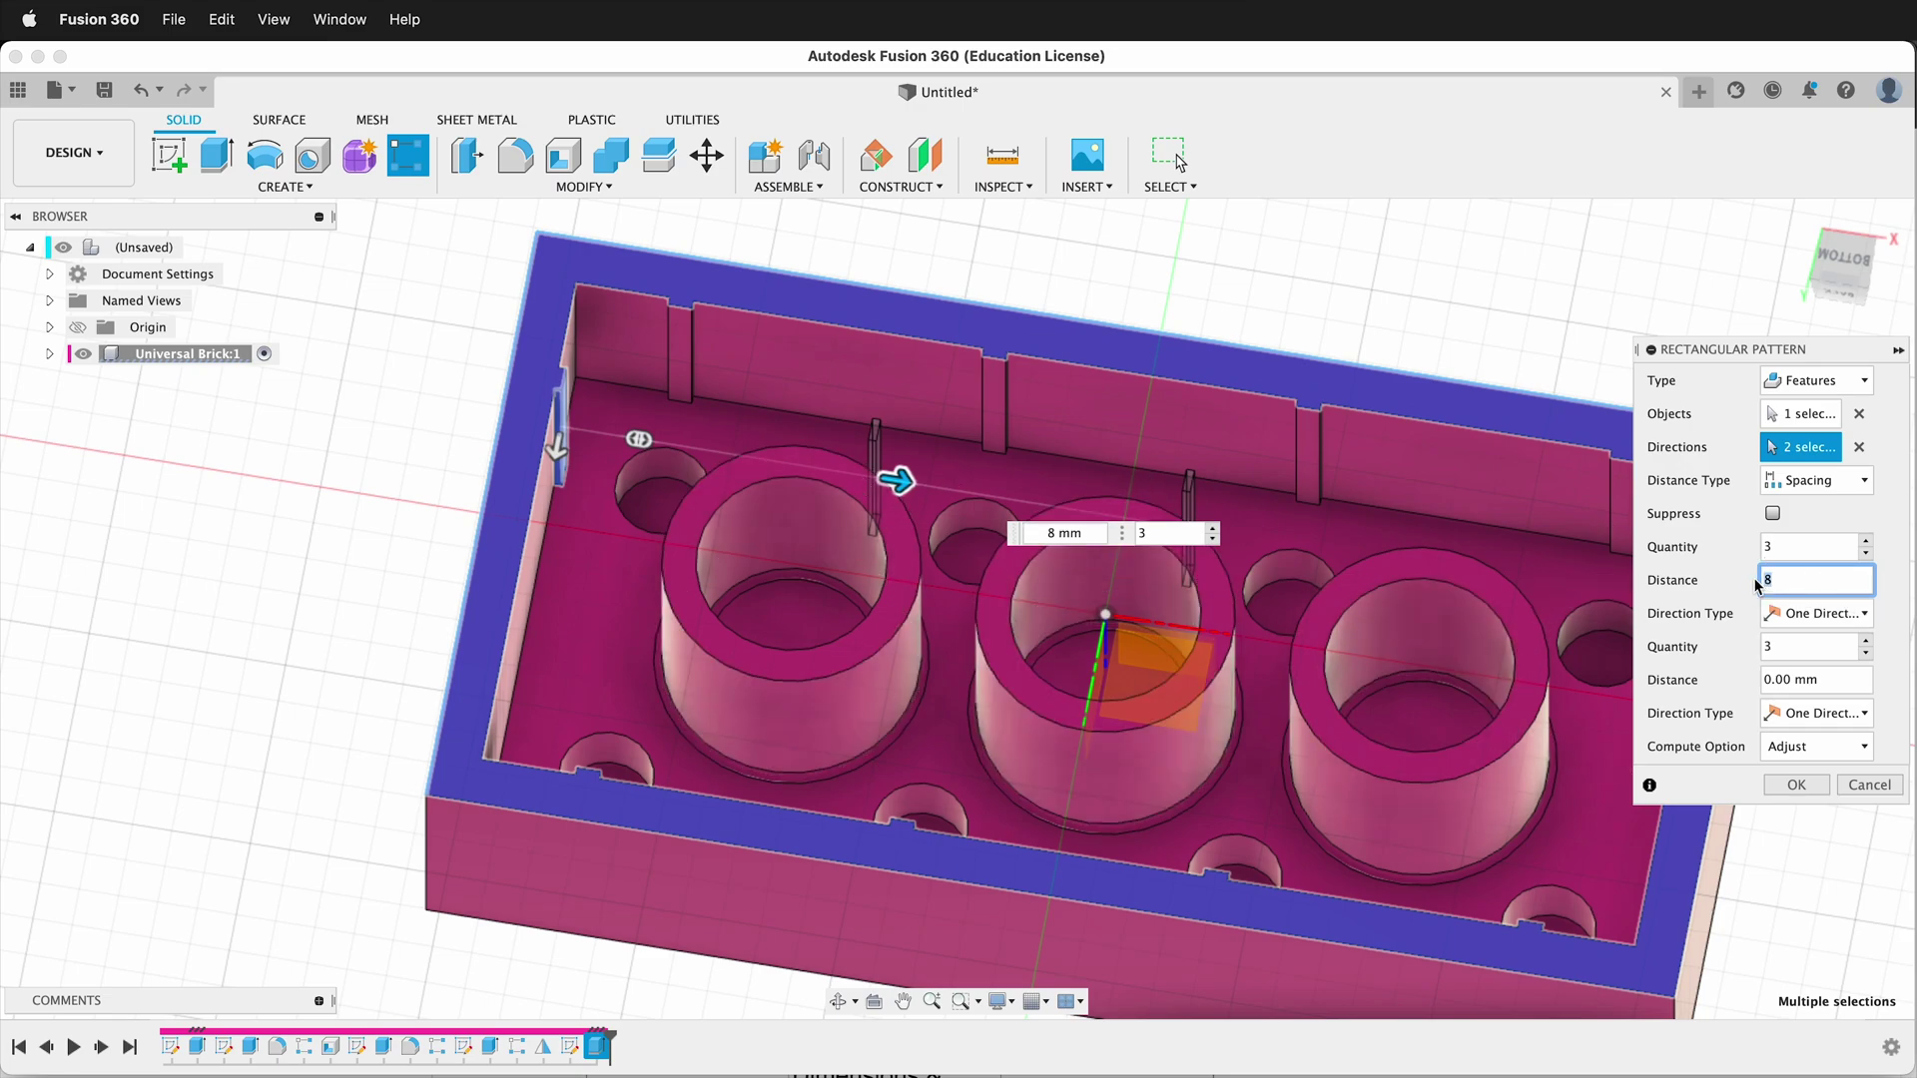
left_click_drag(560, 469, 536, 555)
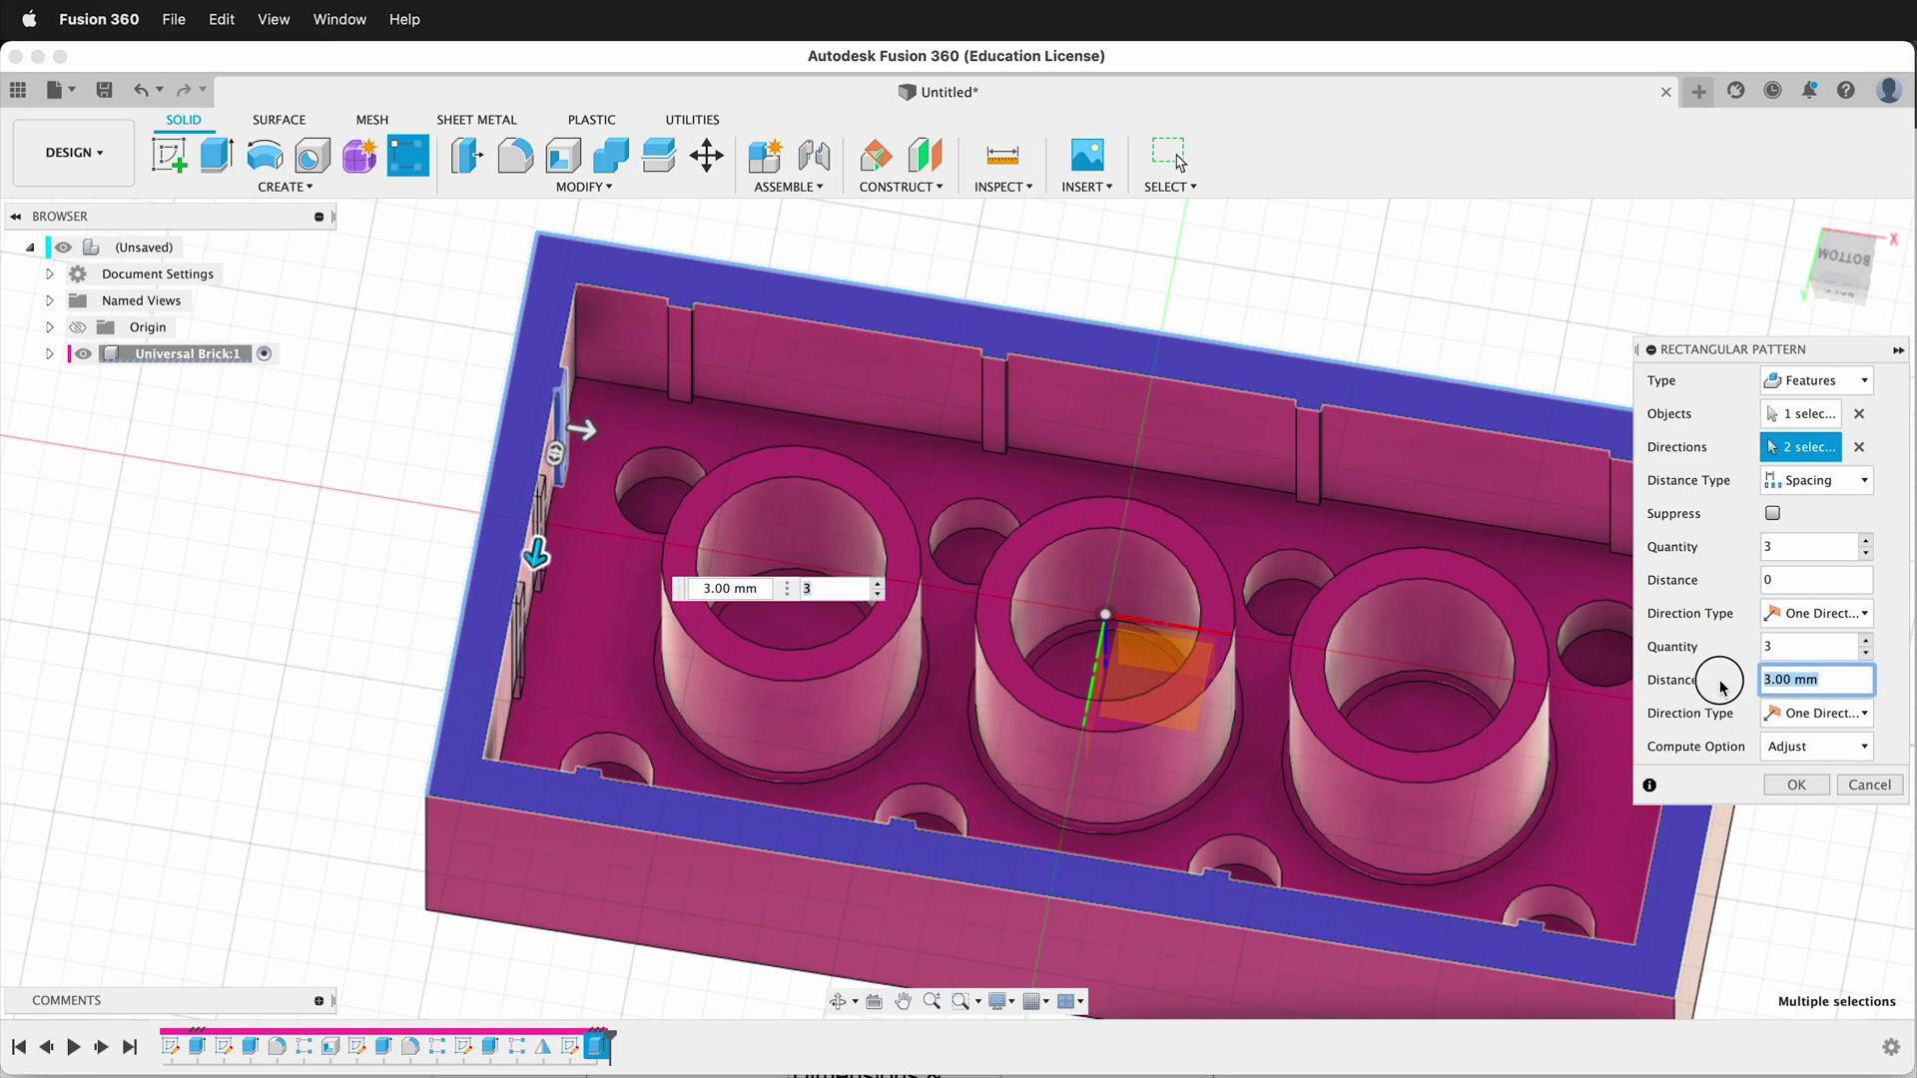
type("8")
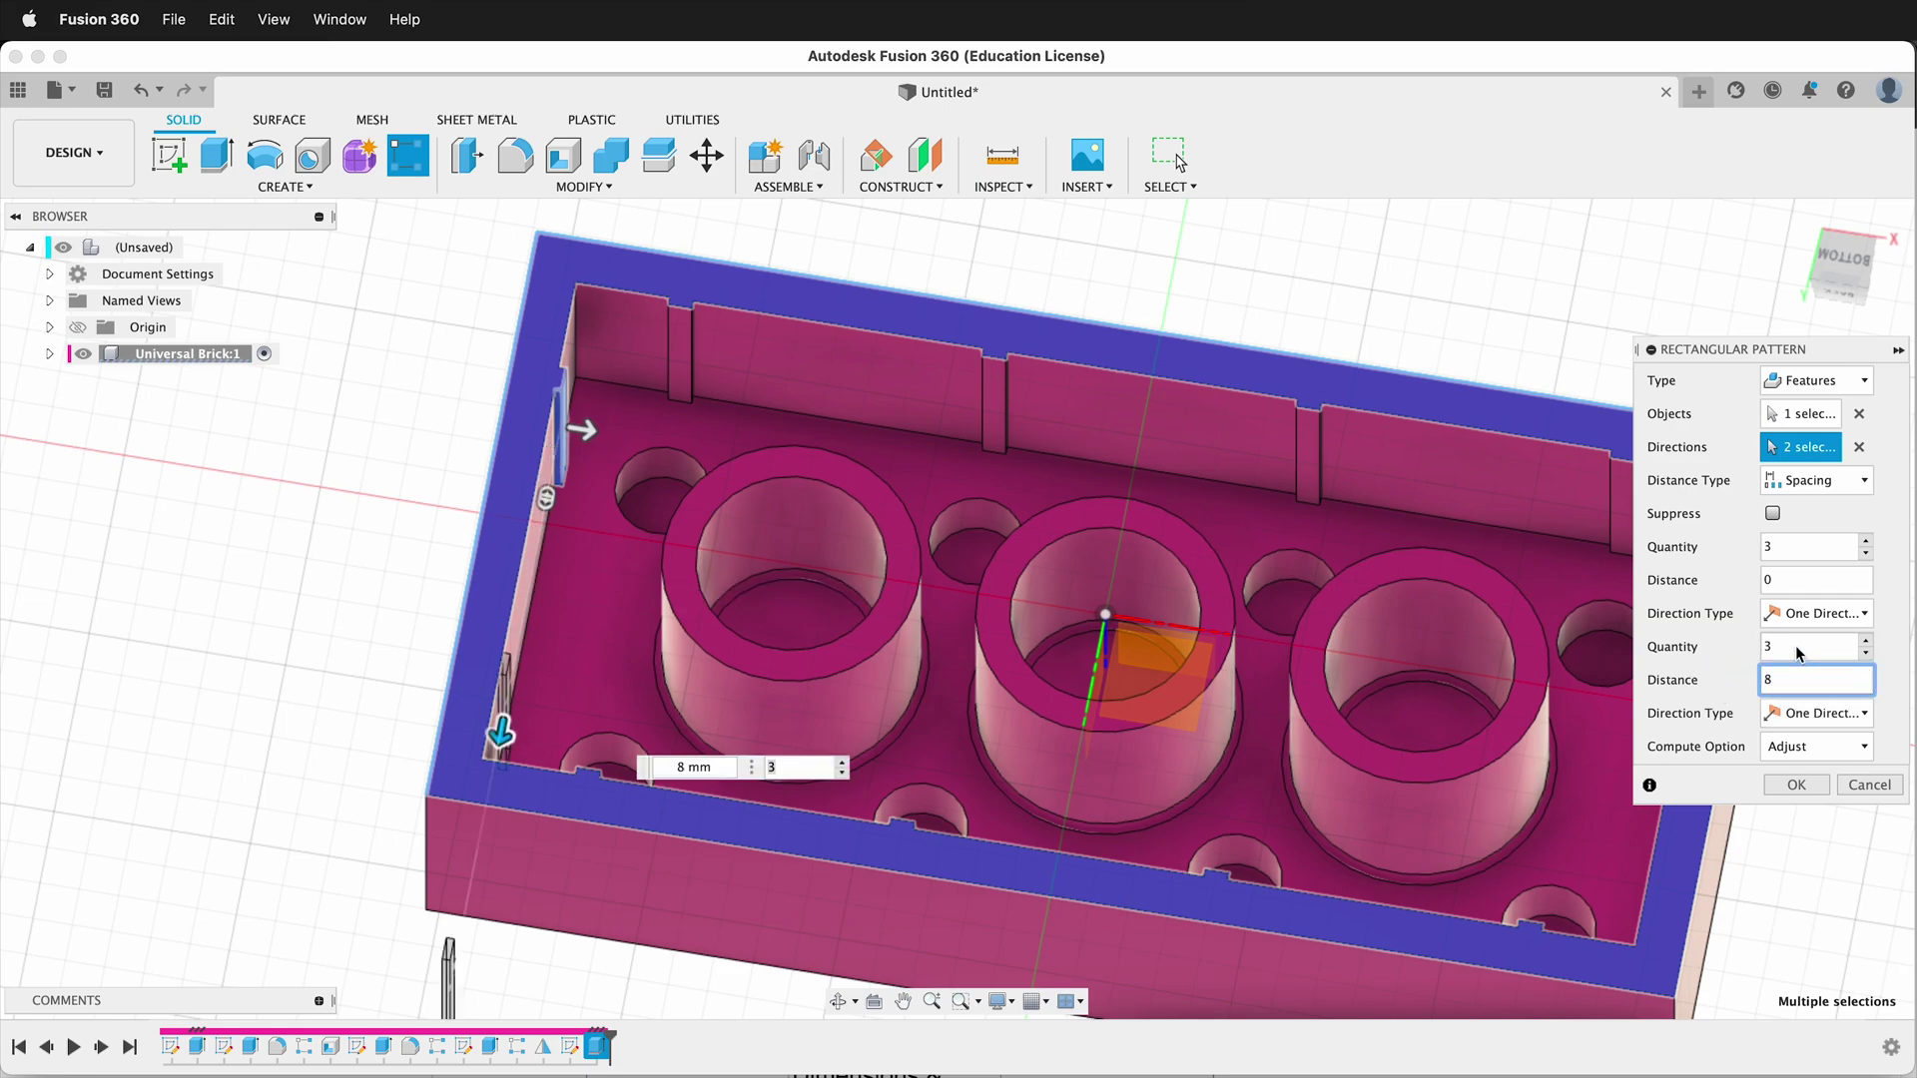
double_click(1767, 649)
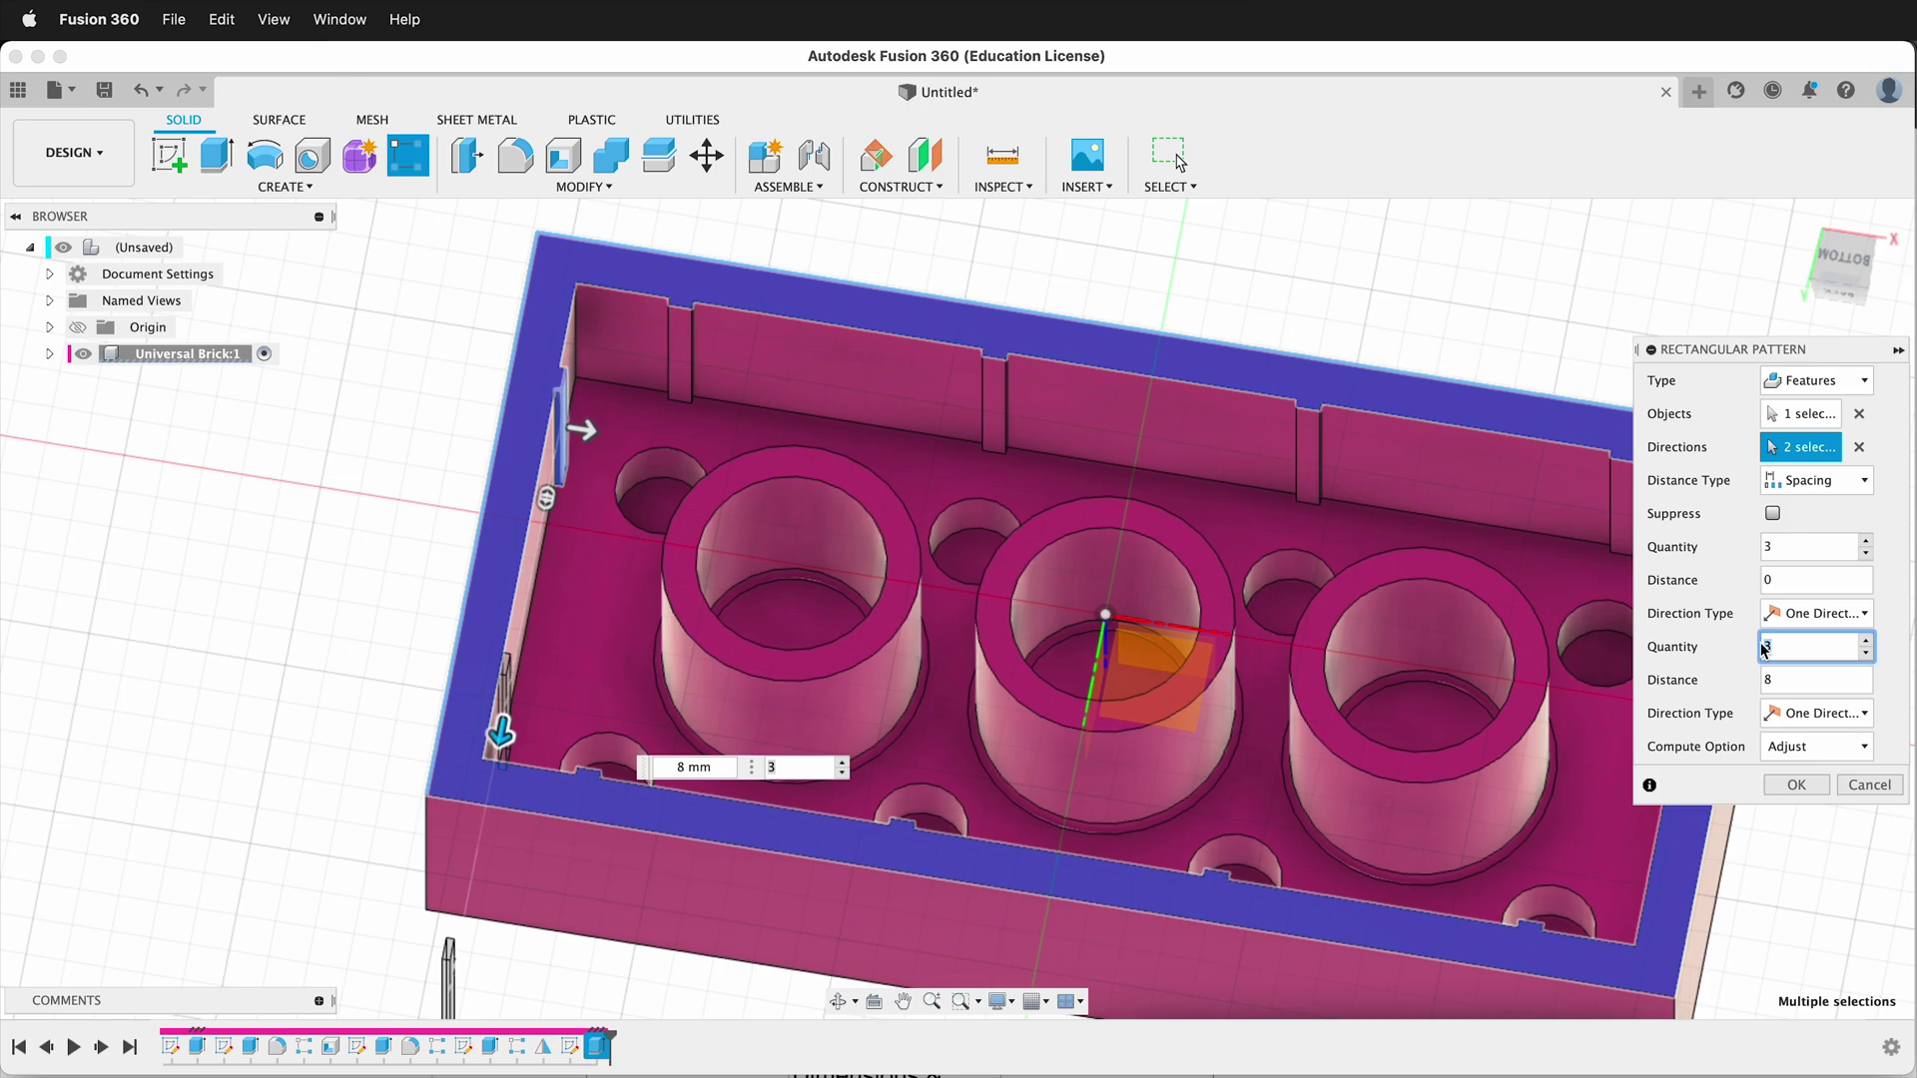
type("width")
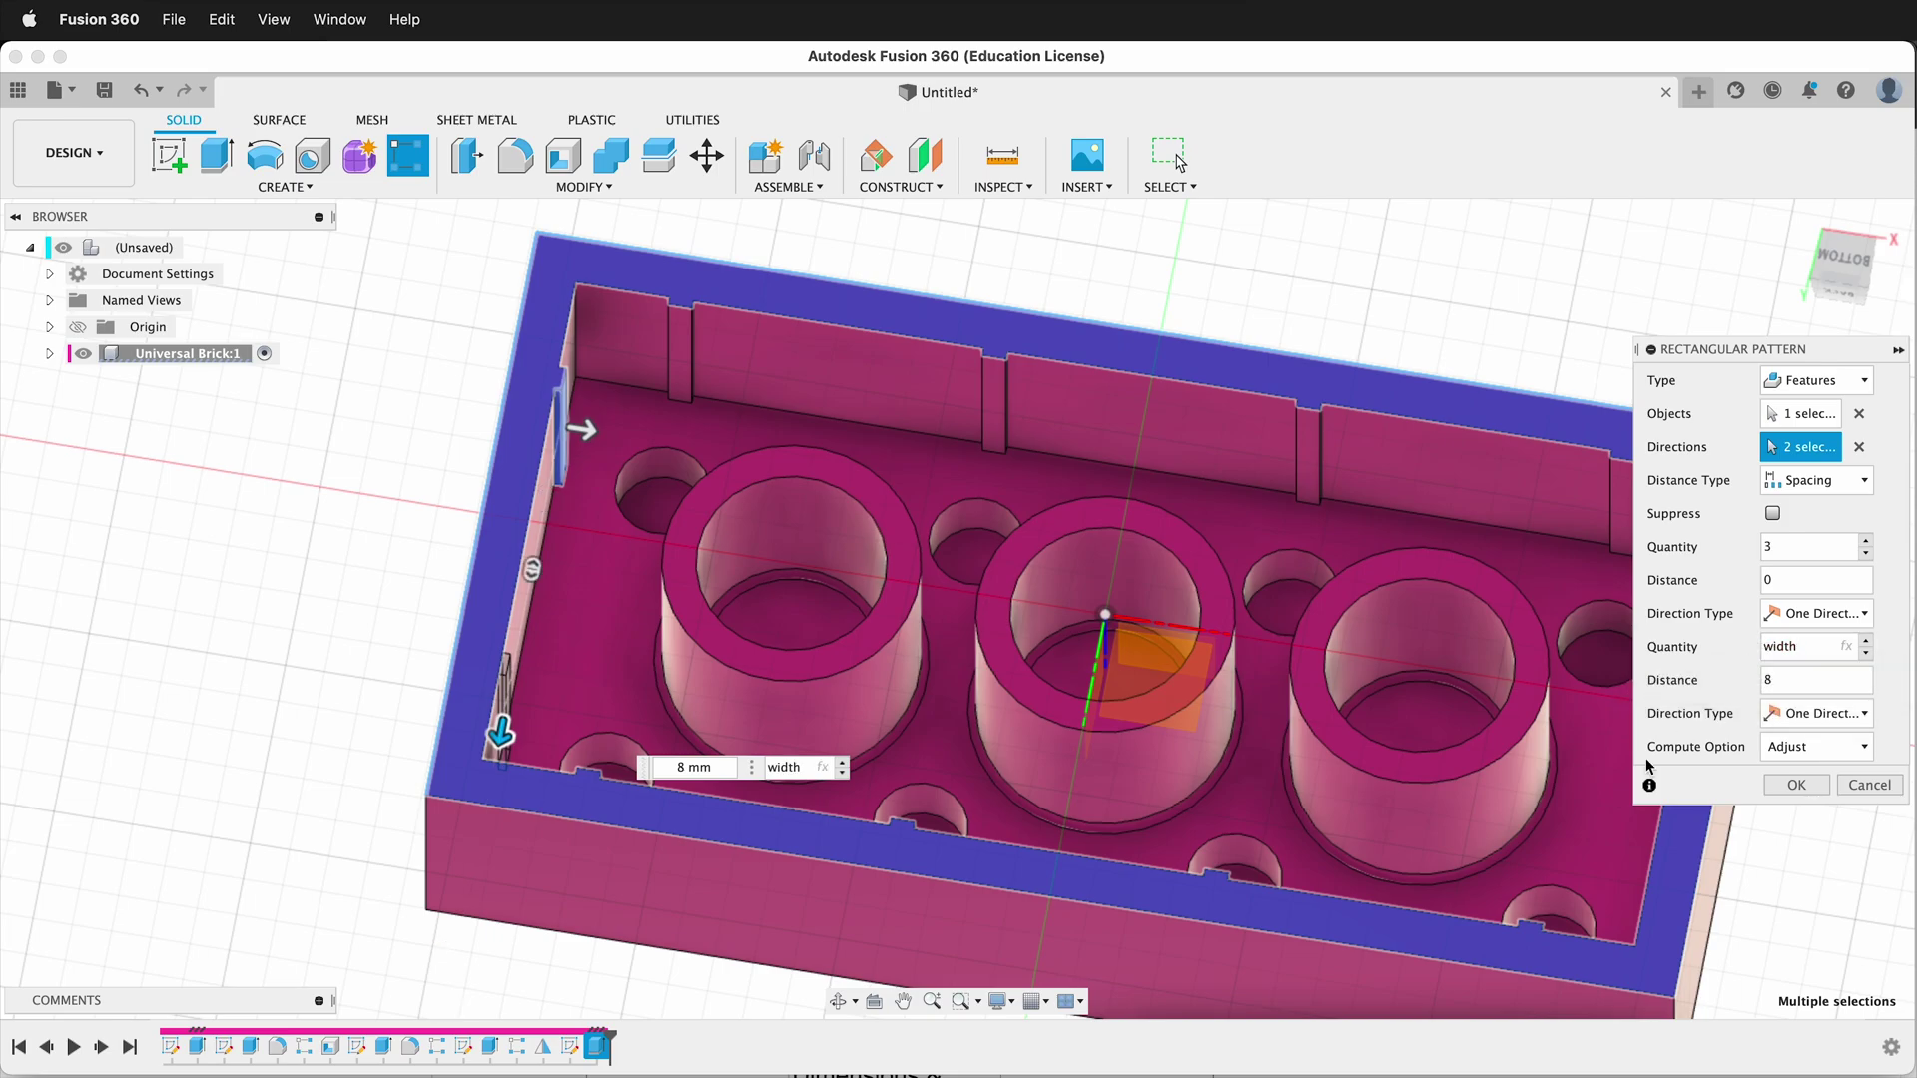
left_click(1794, 786)
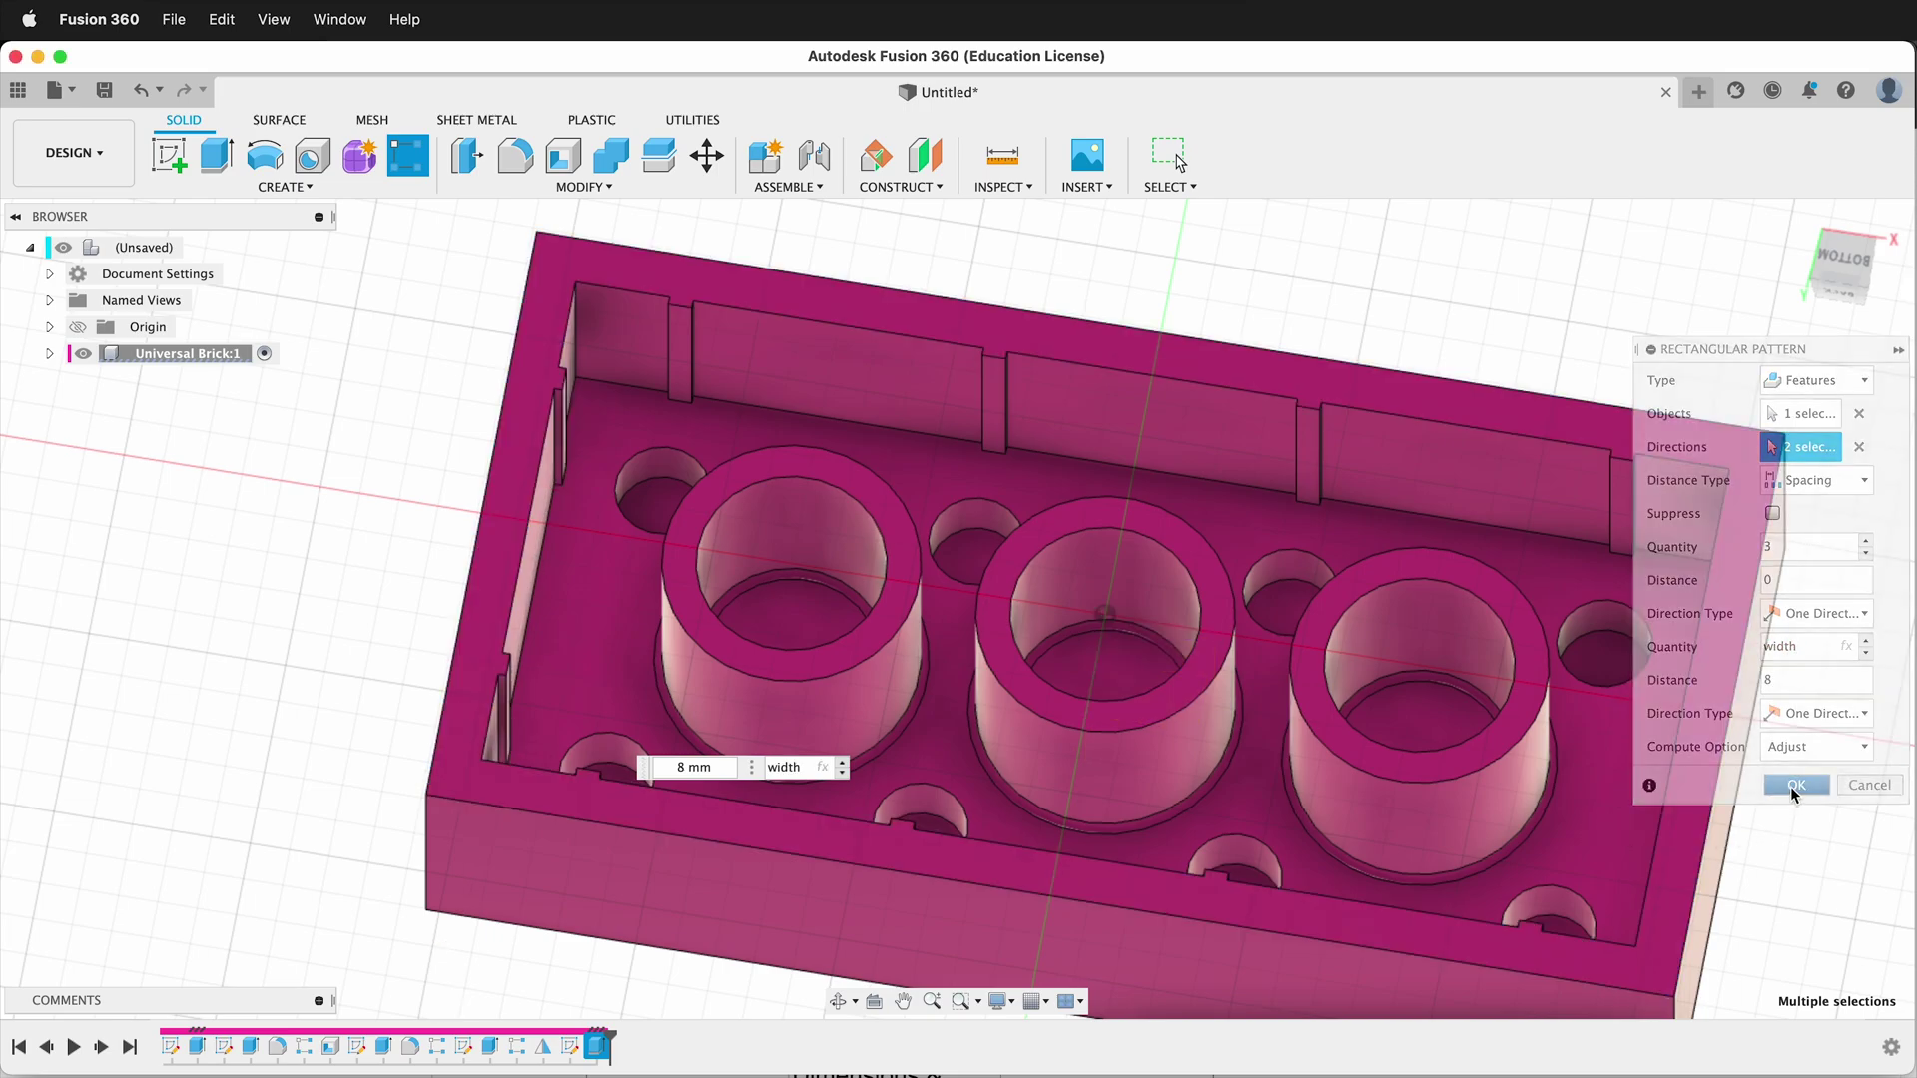
Step: Mirror the short-wall rib extrusion and its pattern across the YZ origin plane onto the opposite short wall
left_click(285, 189)
left_click(240, 681)
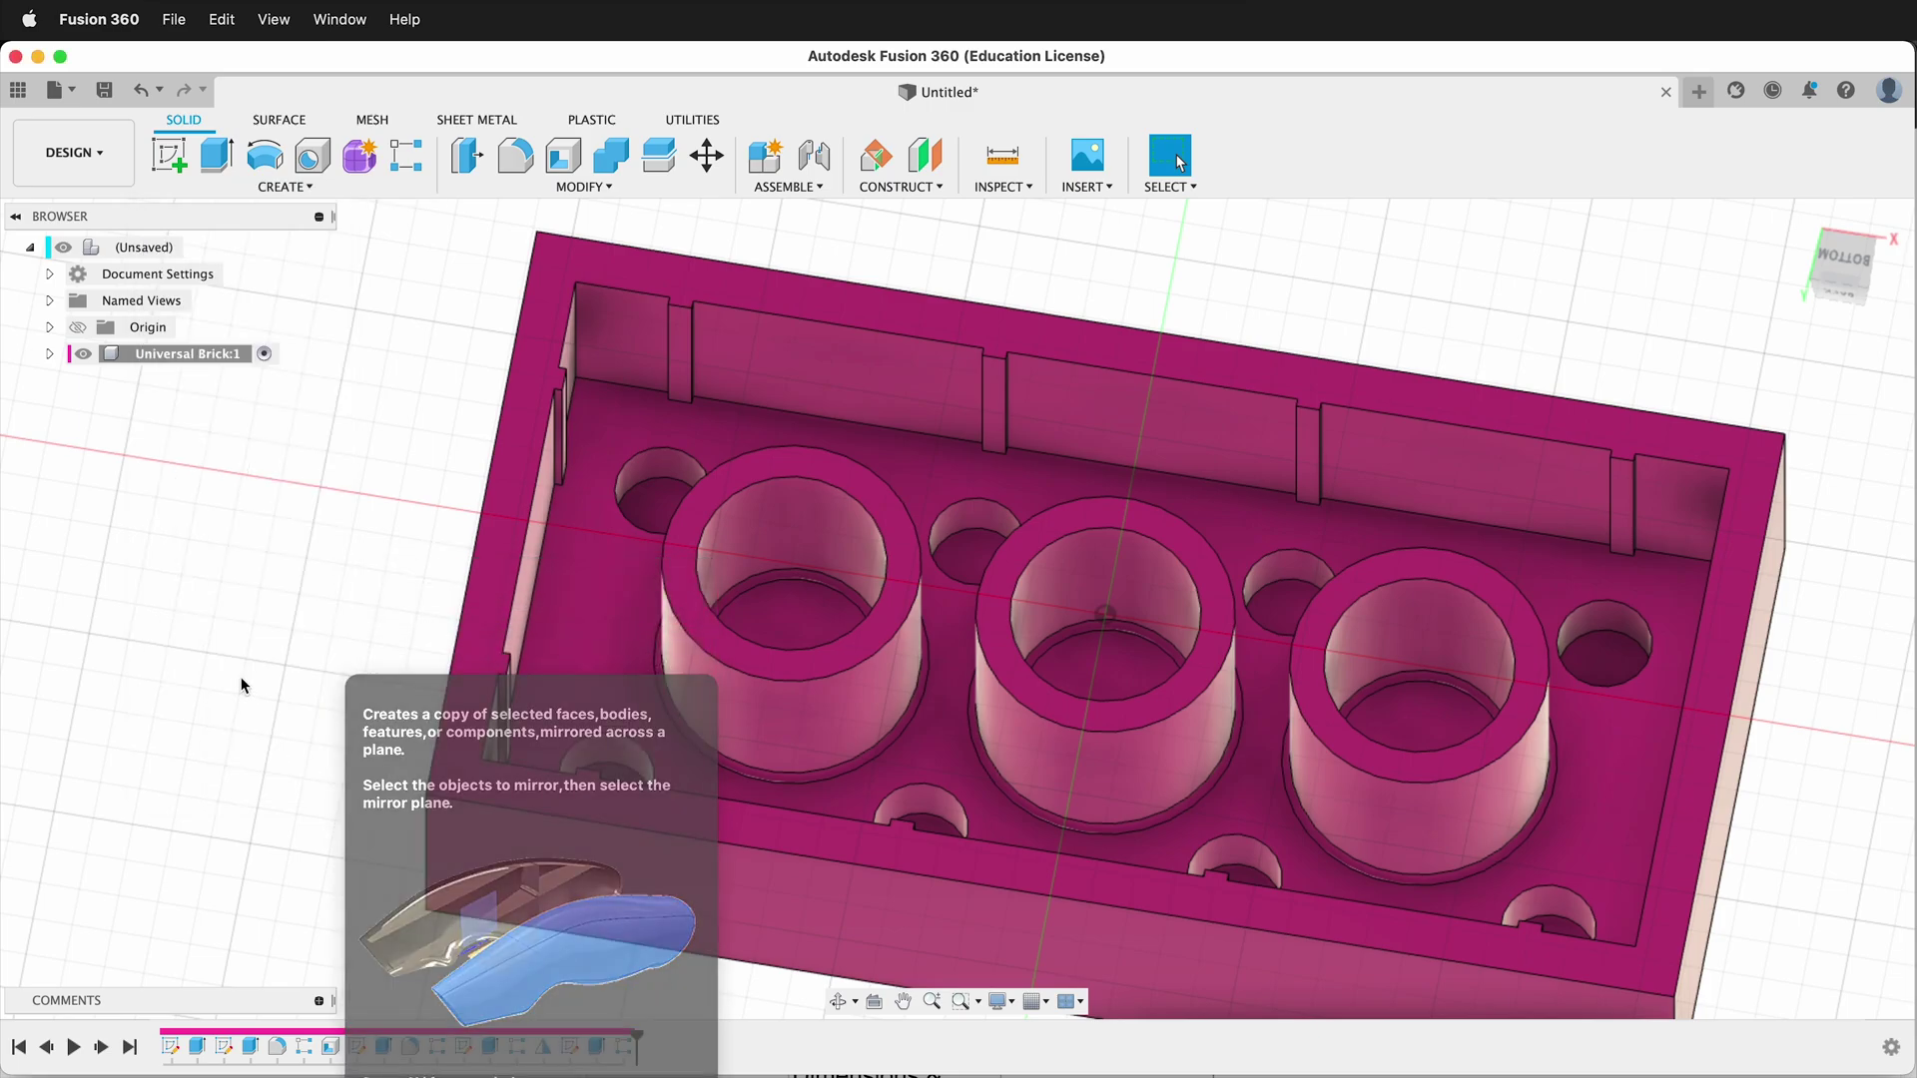
left_click(596, 1046)
left_click(623, 1045)
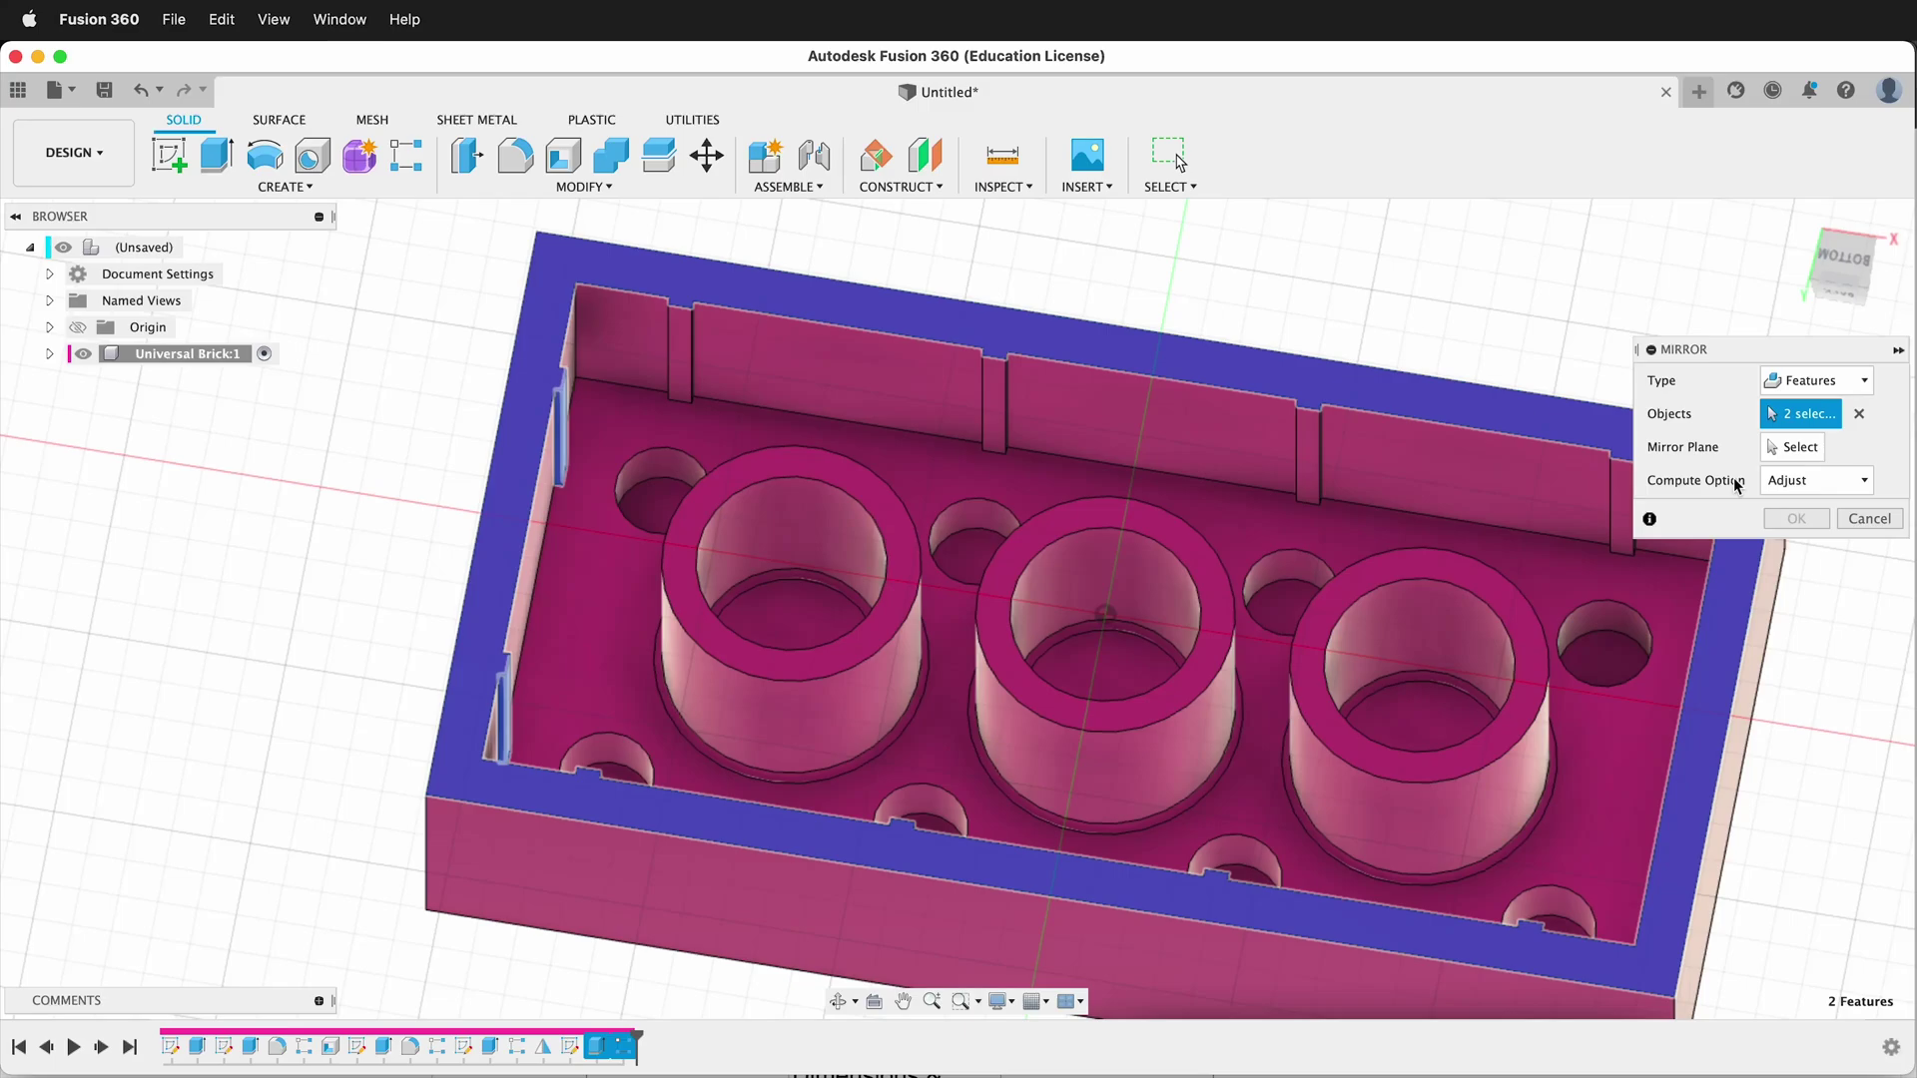
left_click(1793, 446)
middle_click_drag(1106, 689, 1053, 657, "shift")
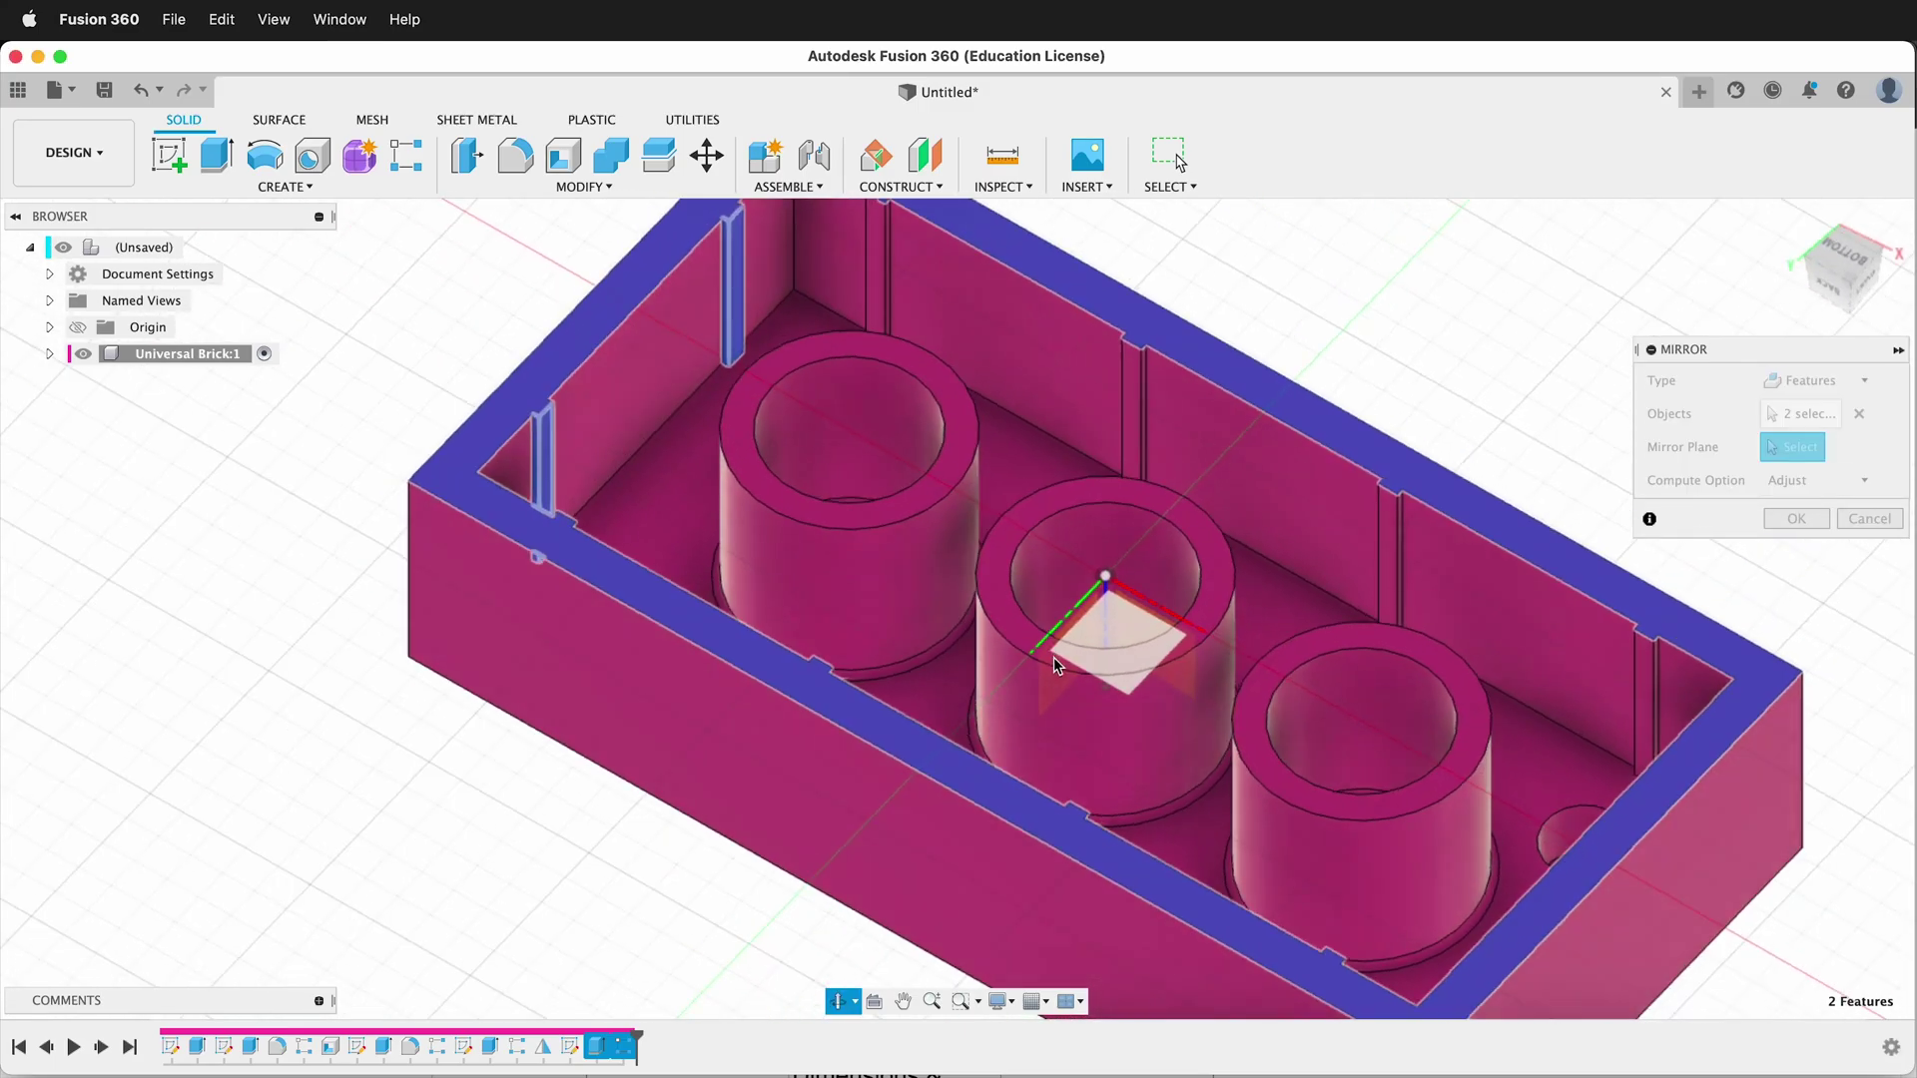
left_click(1050, 673)
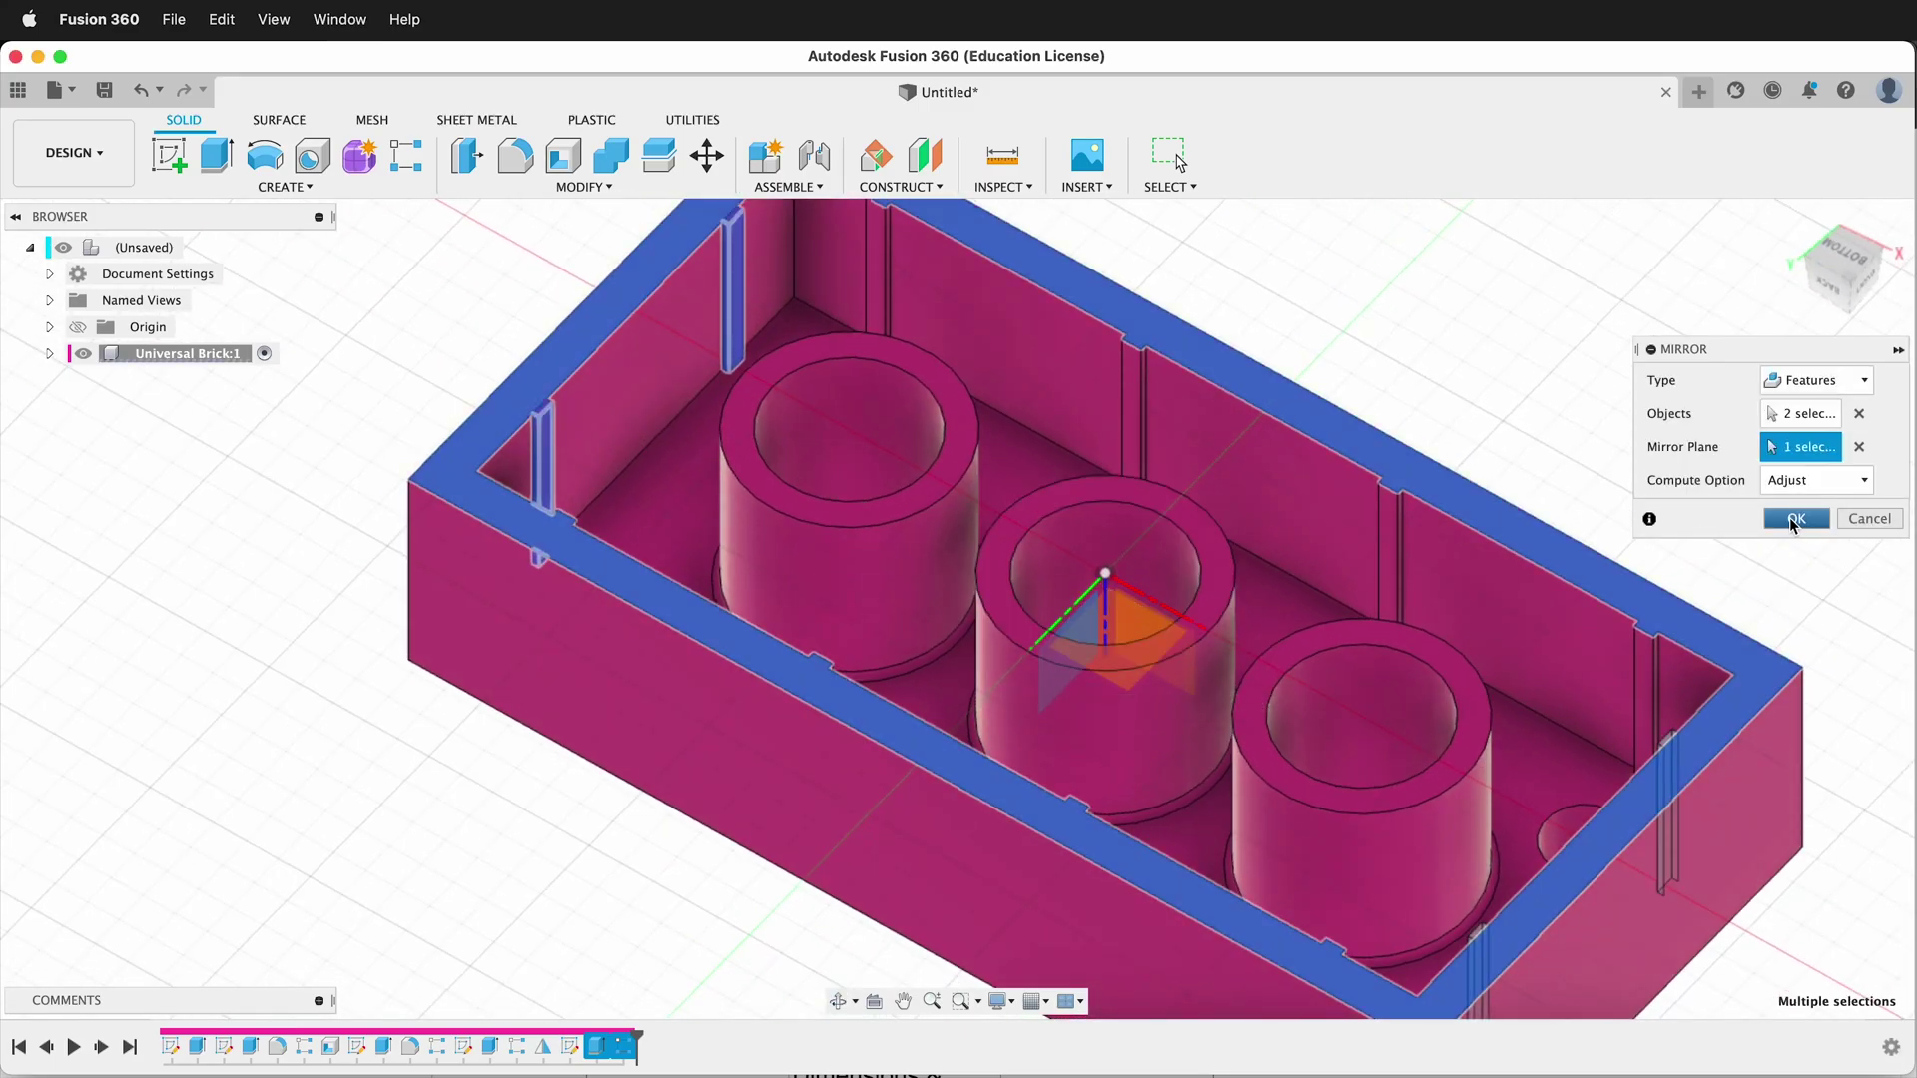
left_click(1797, 518)
Step: Set the length user parameter to 5
scroll(1432, 597, "down", 5)
middle_click_drag(1010, 715, 991, 280, "shift")
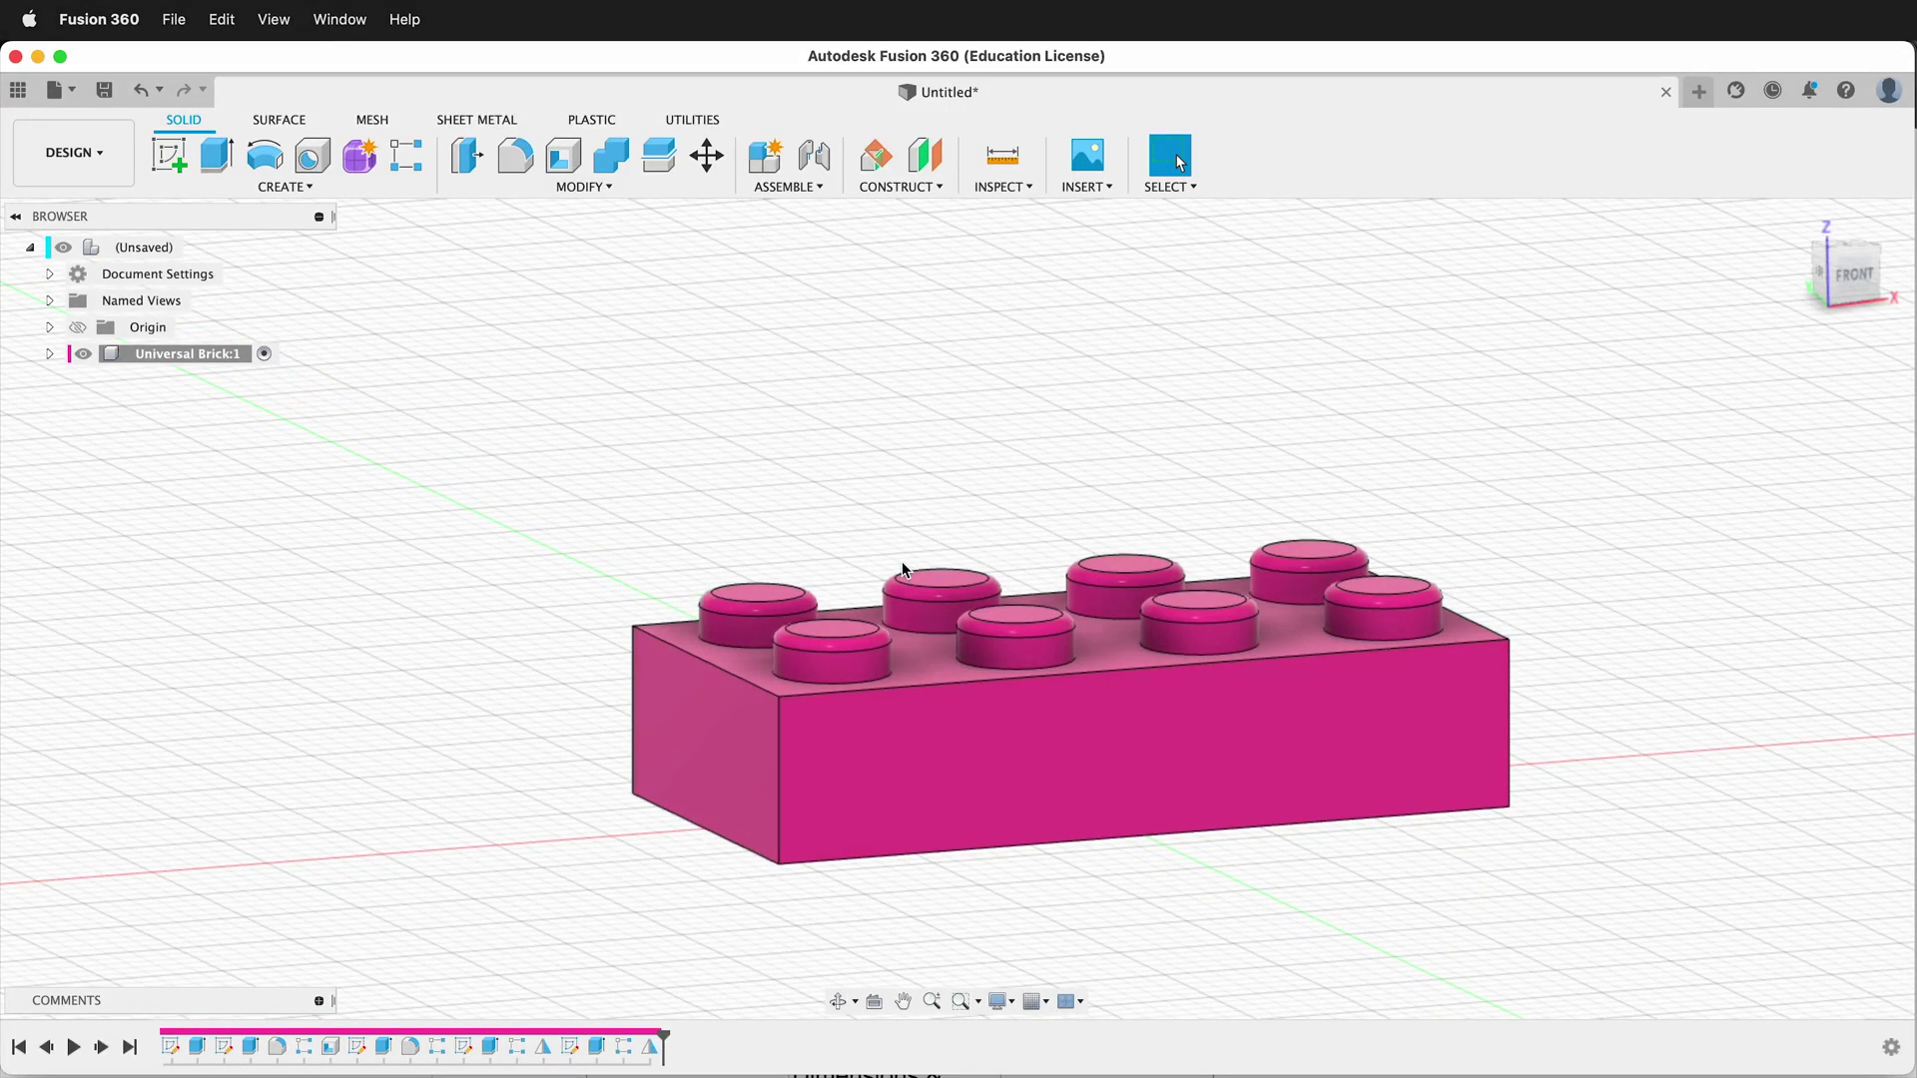
middle_click_drag(956, 556, 949, 599, "shift")
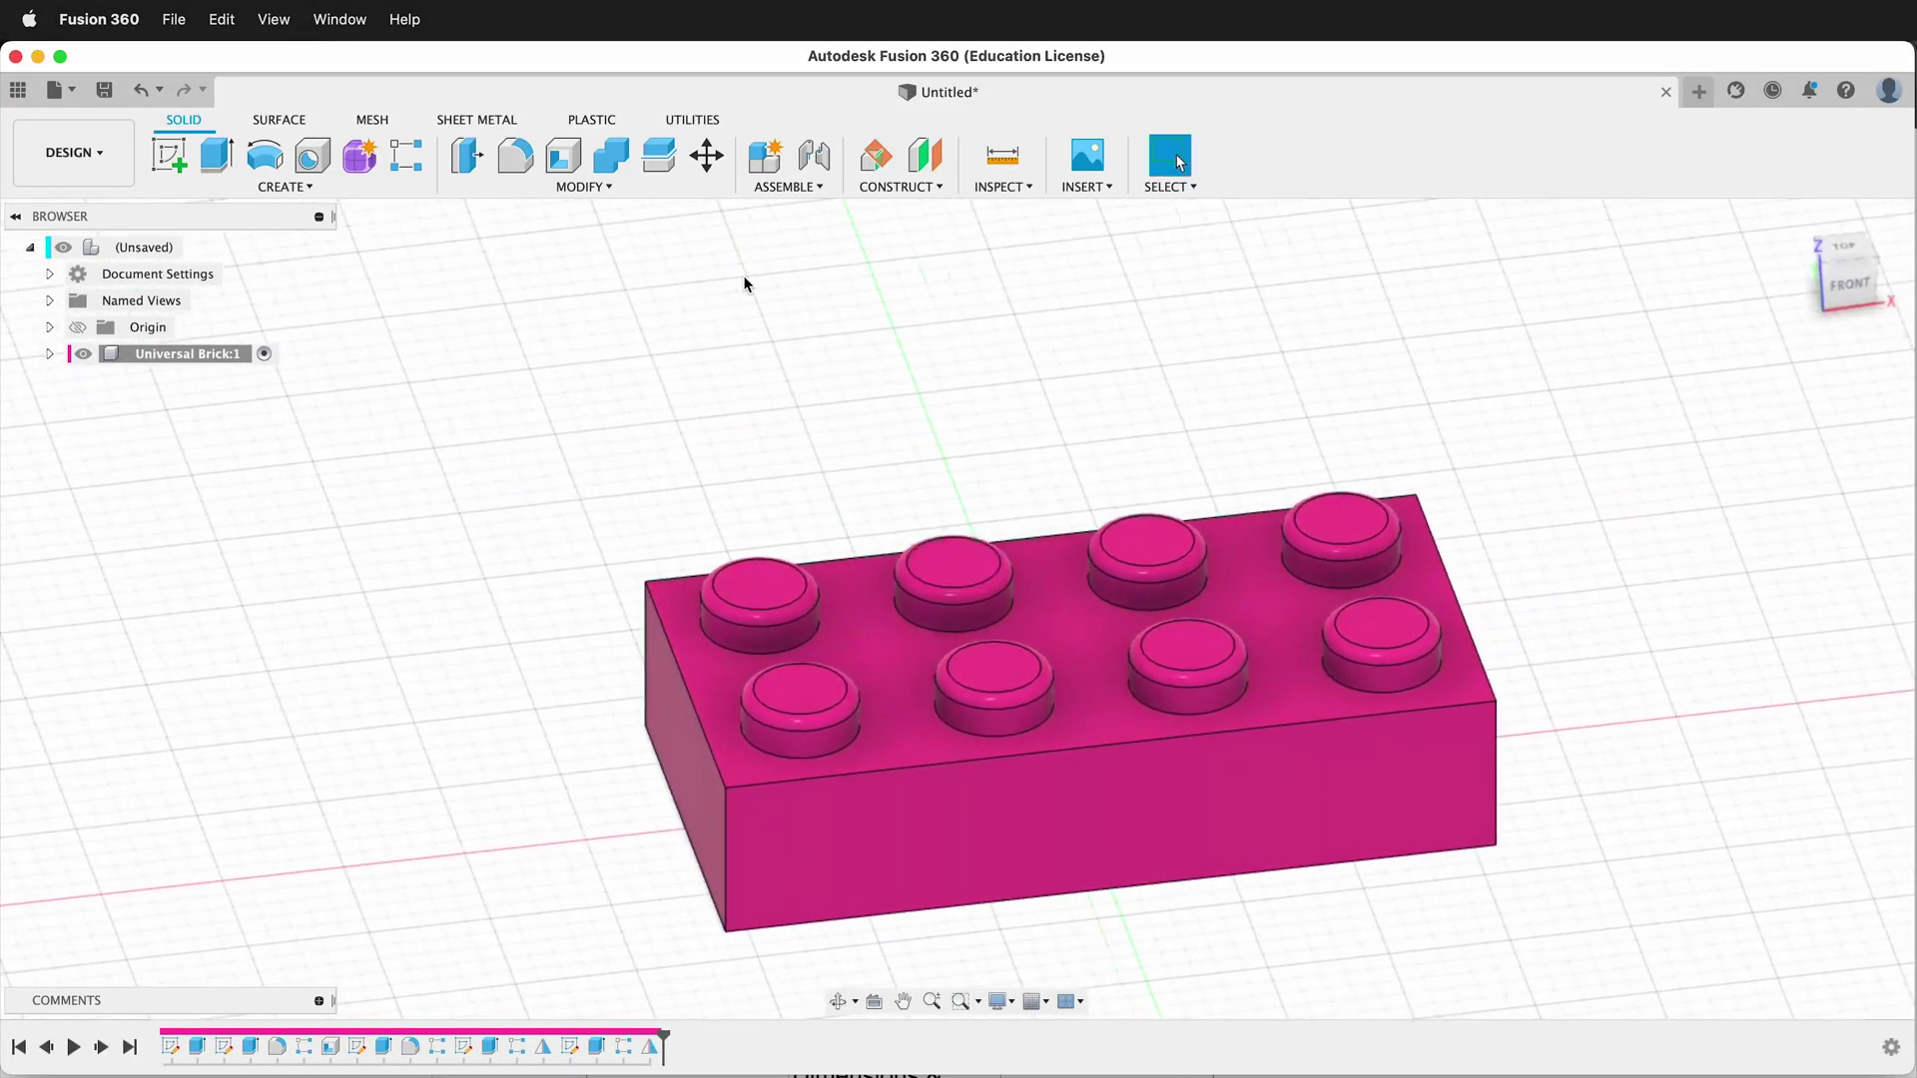
left_click(545, 188)
left_click(539, 687)
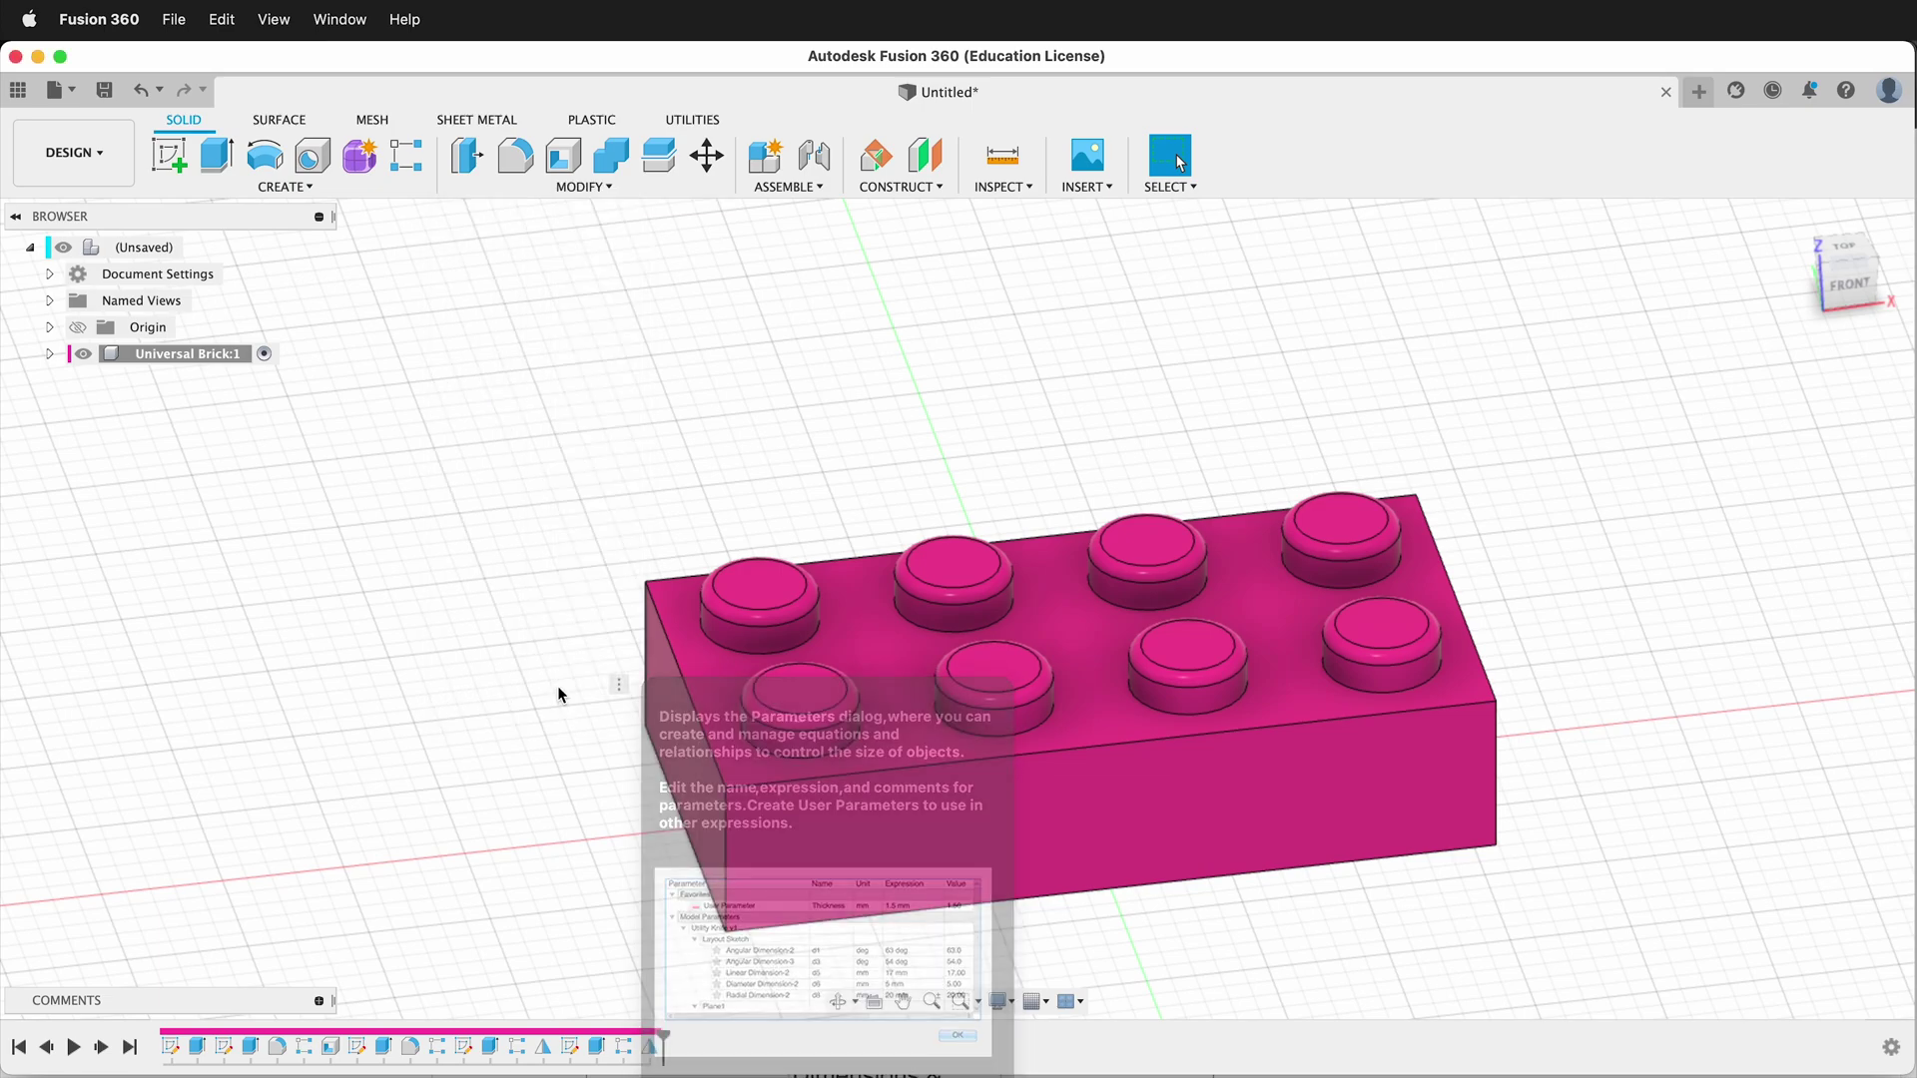
left_click_drag(1391, 464, 596, 461)
double_click(512, 284)
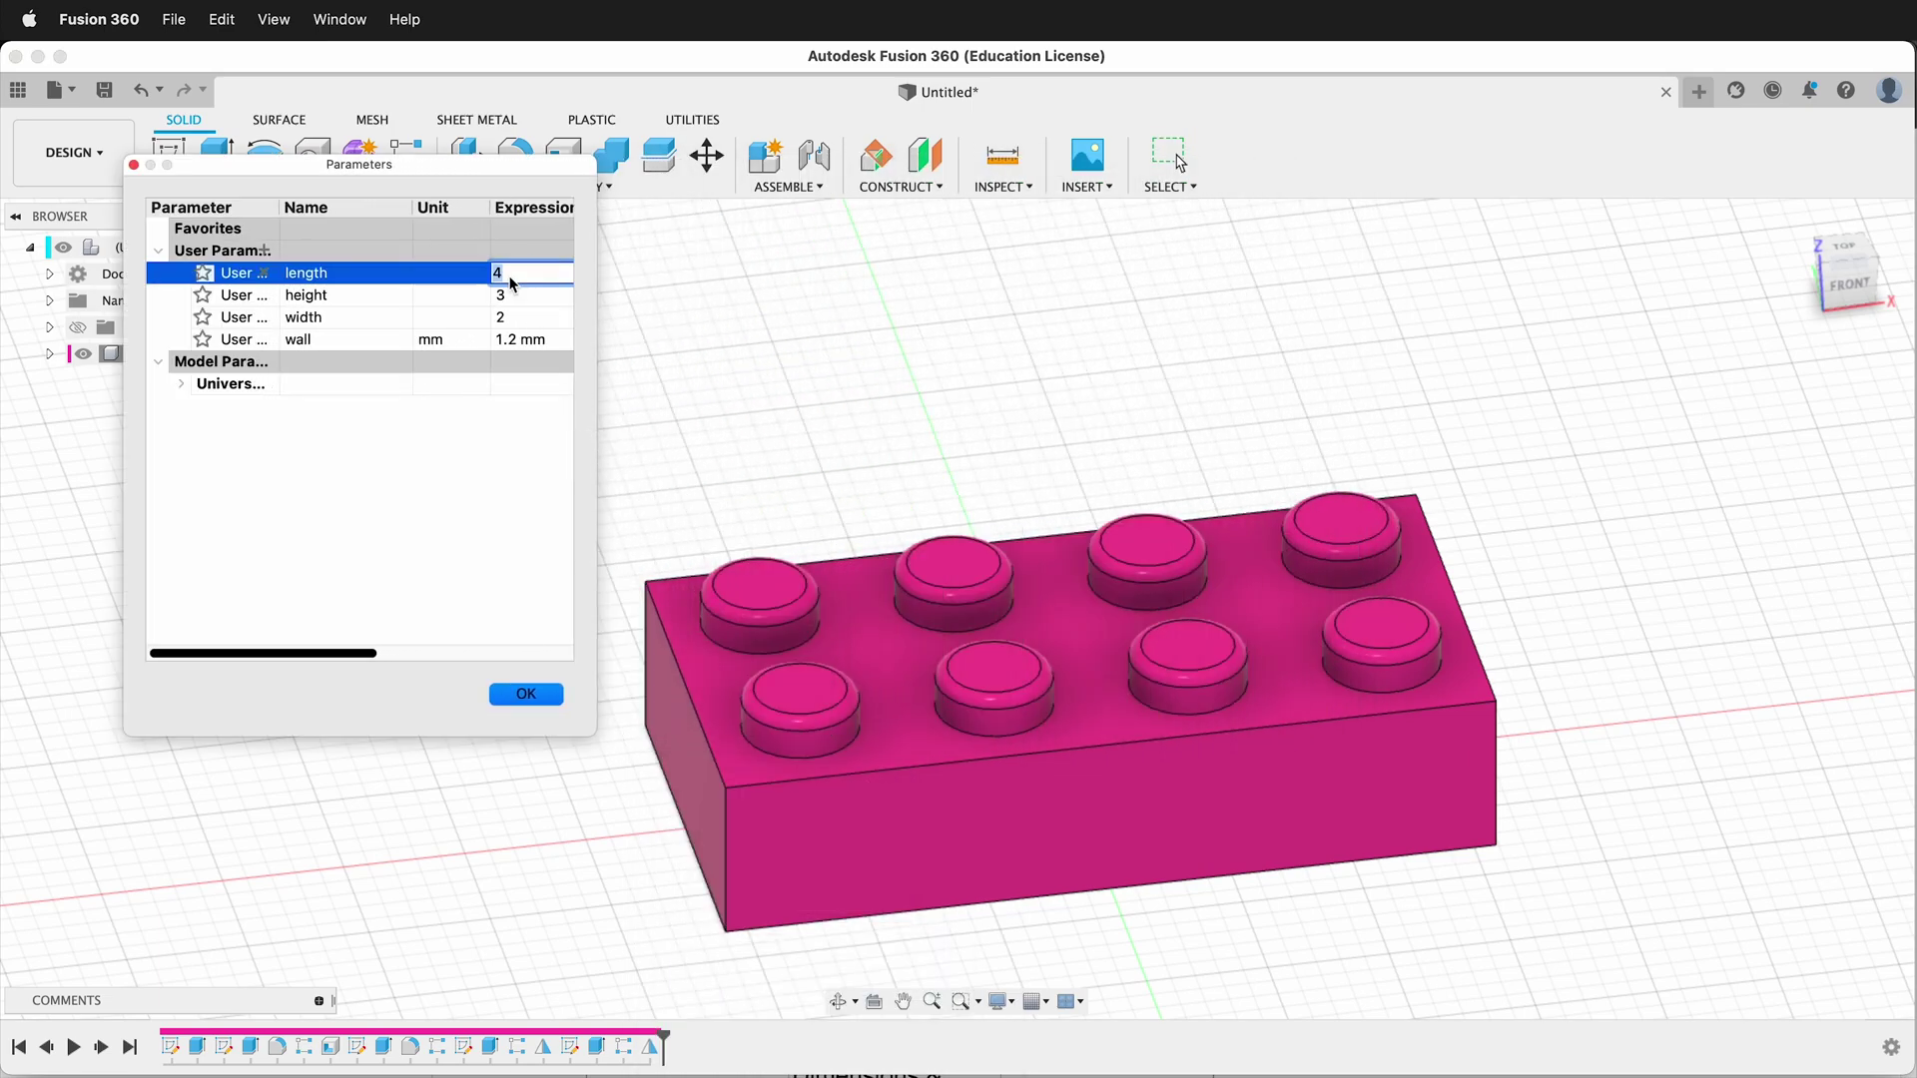
type("5")
left_click(487, 291)
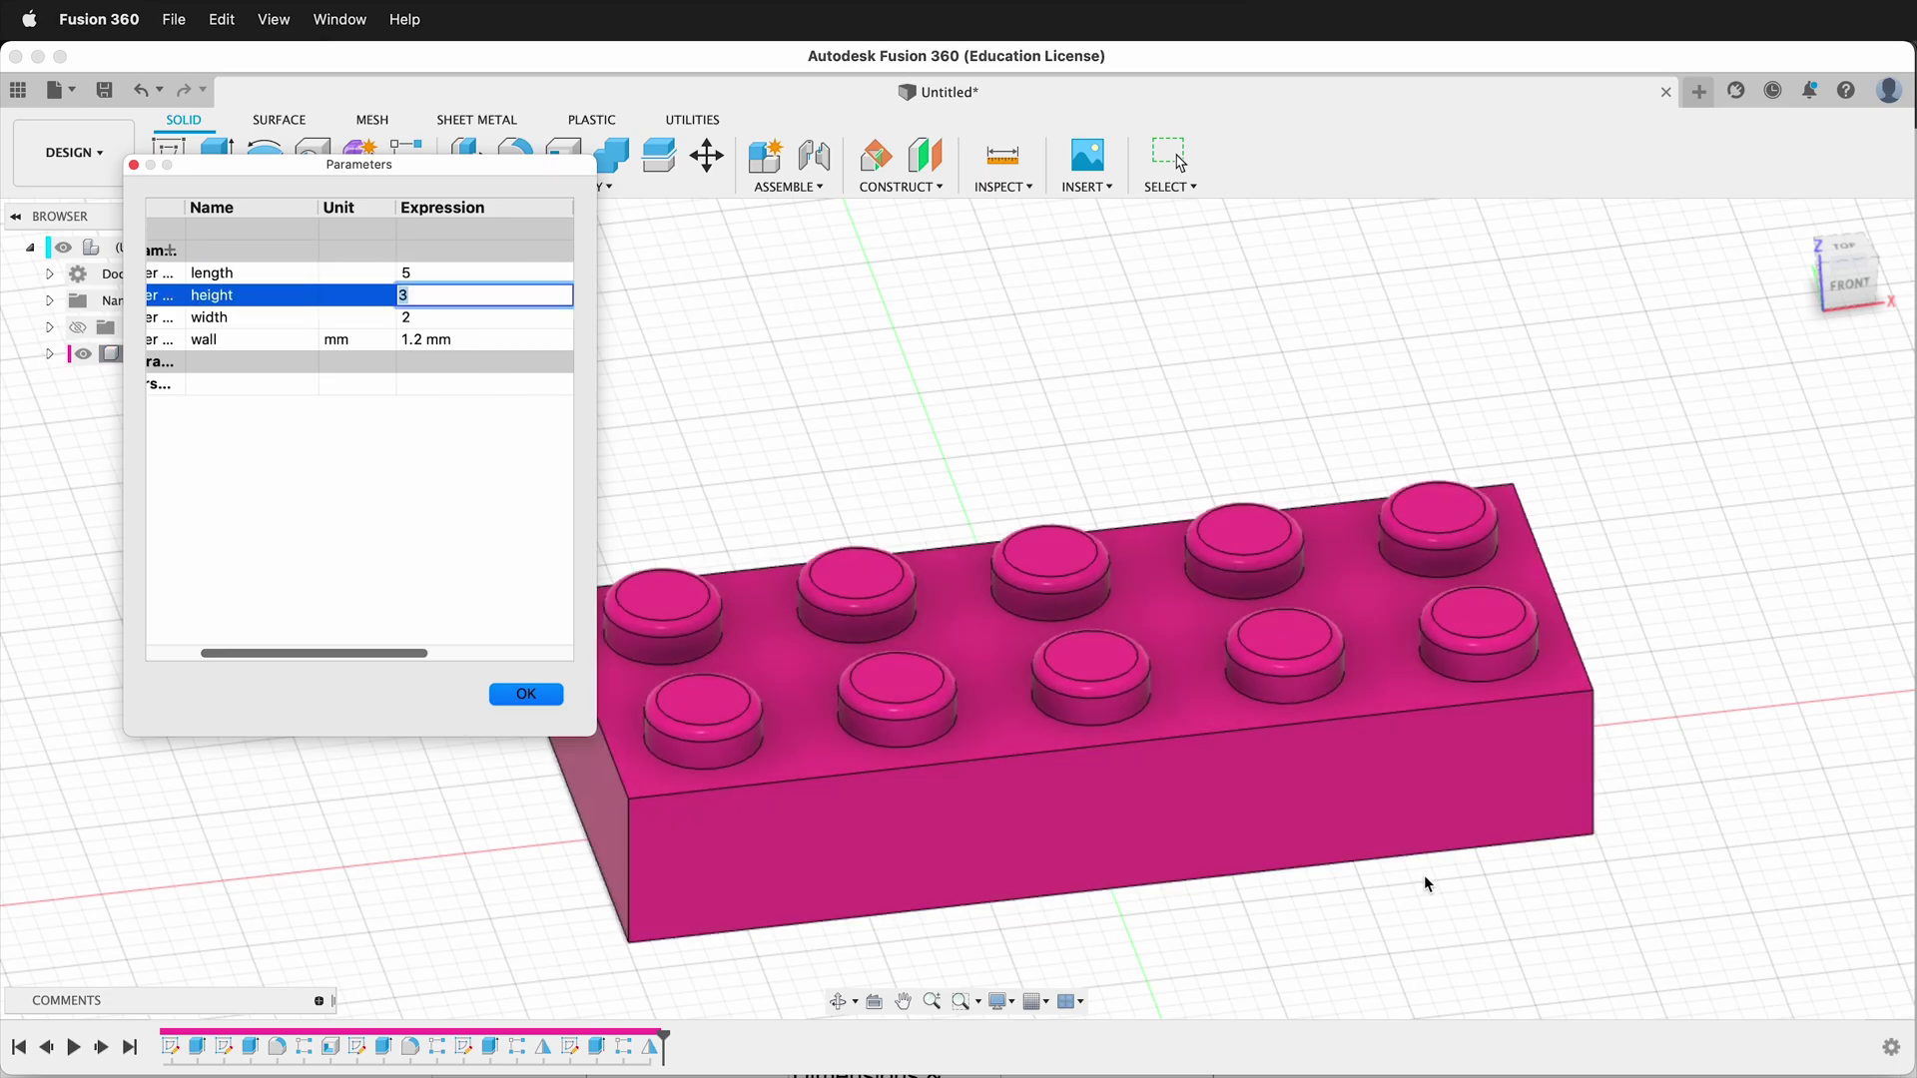
Step: Check the lengthened brick's underside and set the width user parameter to 4
middle_click_drag(1423, 875, 1443, 779, "shift")
left_click(416, 315)
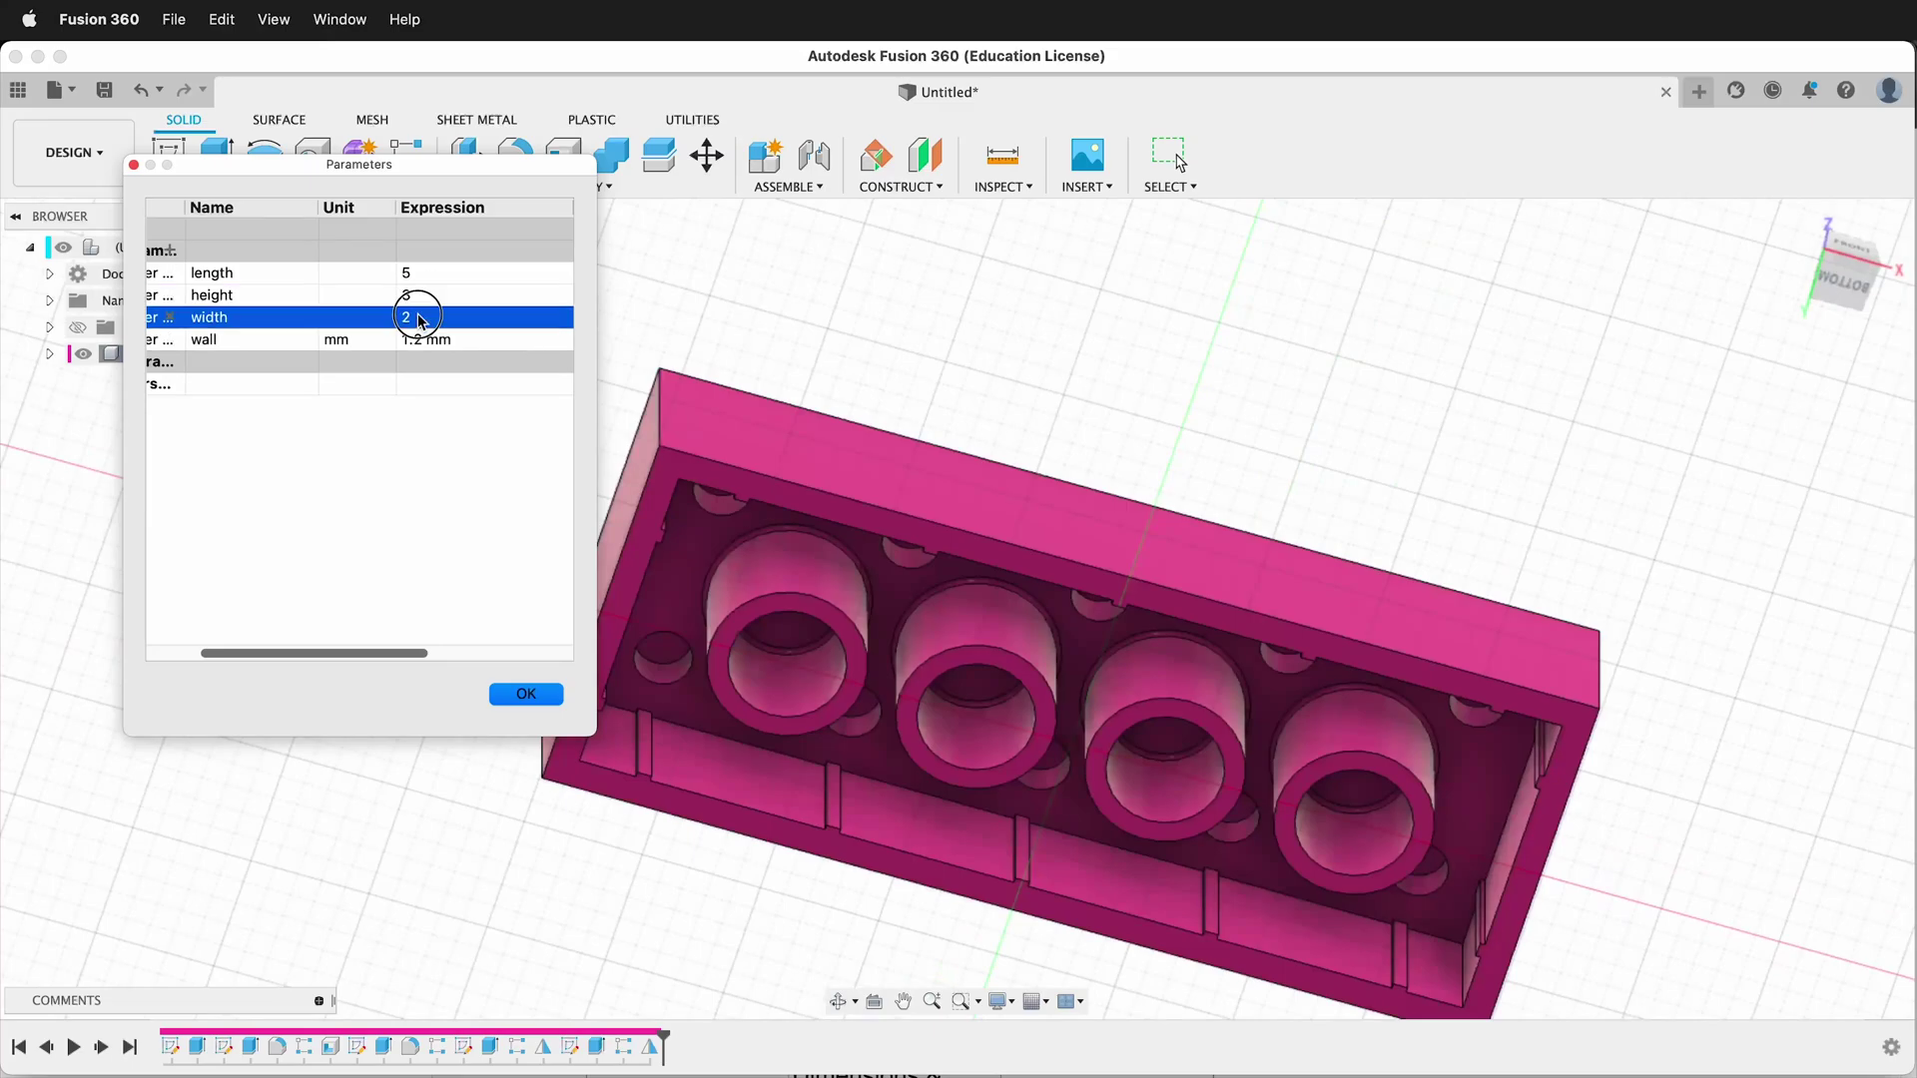
left_click(450, 317)
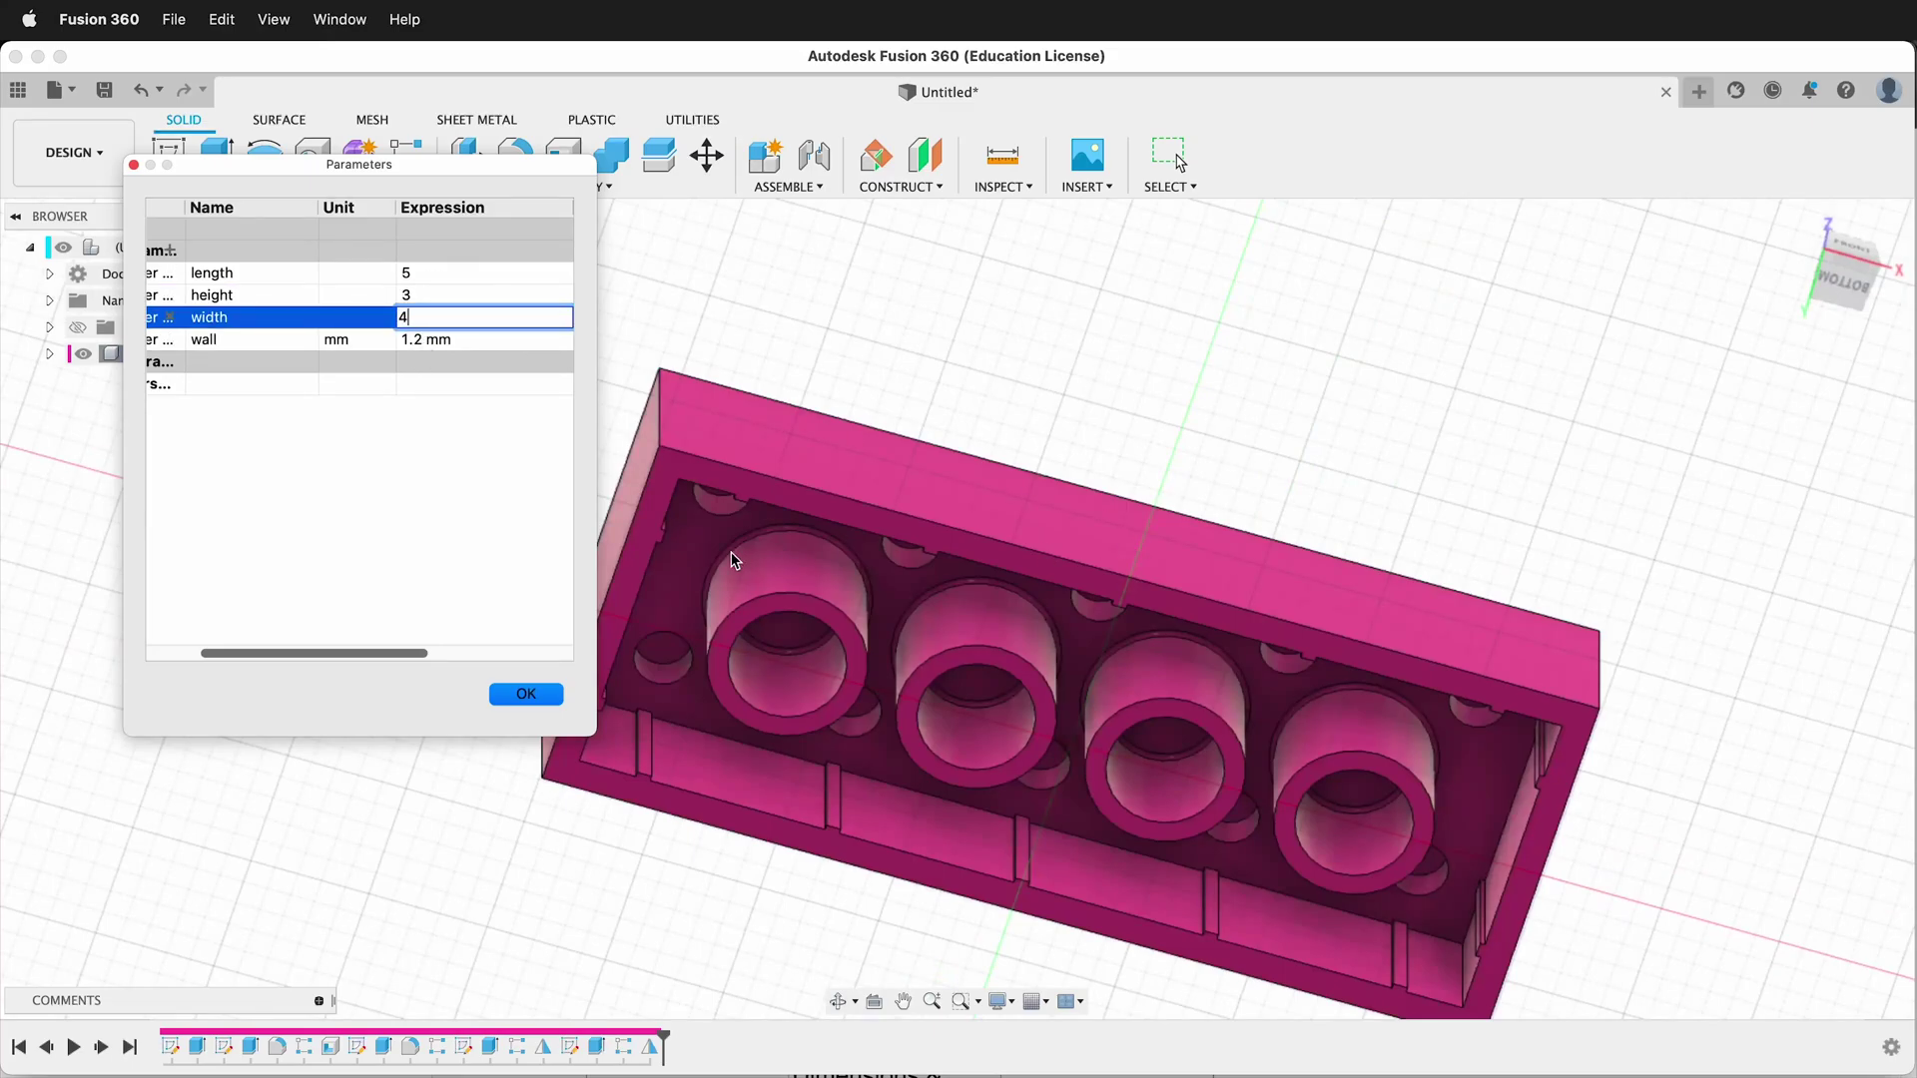
type("4")
key("Return")
Step: Set the height user parameter to 2
middle_click_drag(1448, 740, 955, 625, "shift")
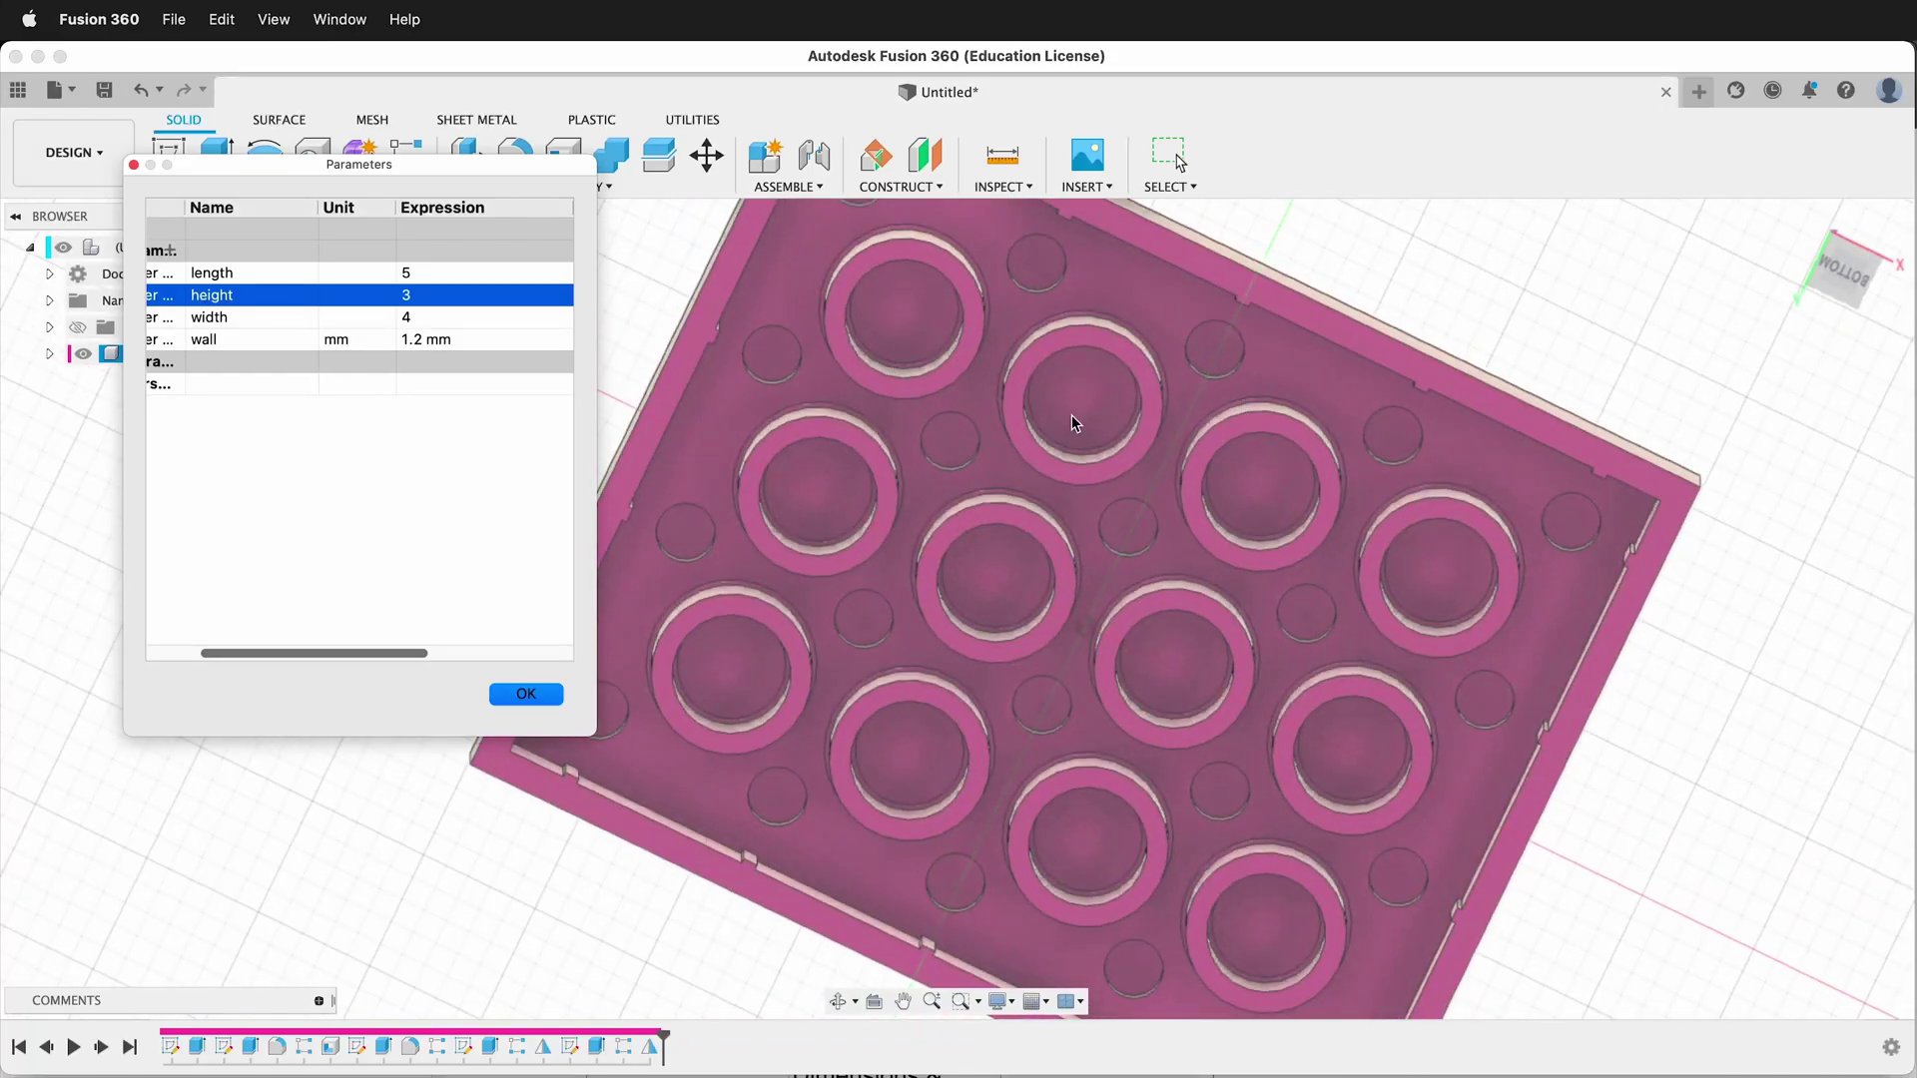
middle_click_drag(1001, 386, 835, 584, "shift")
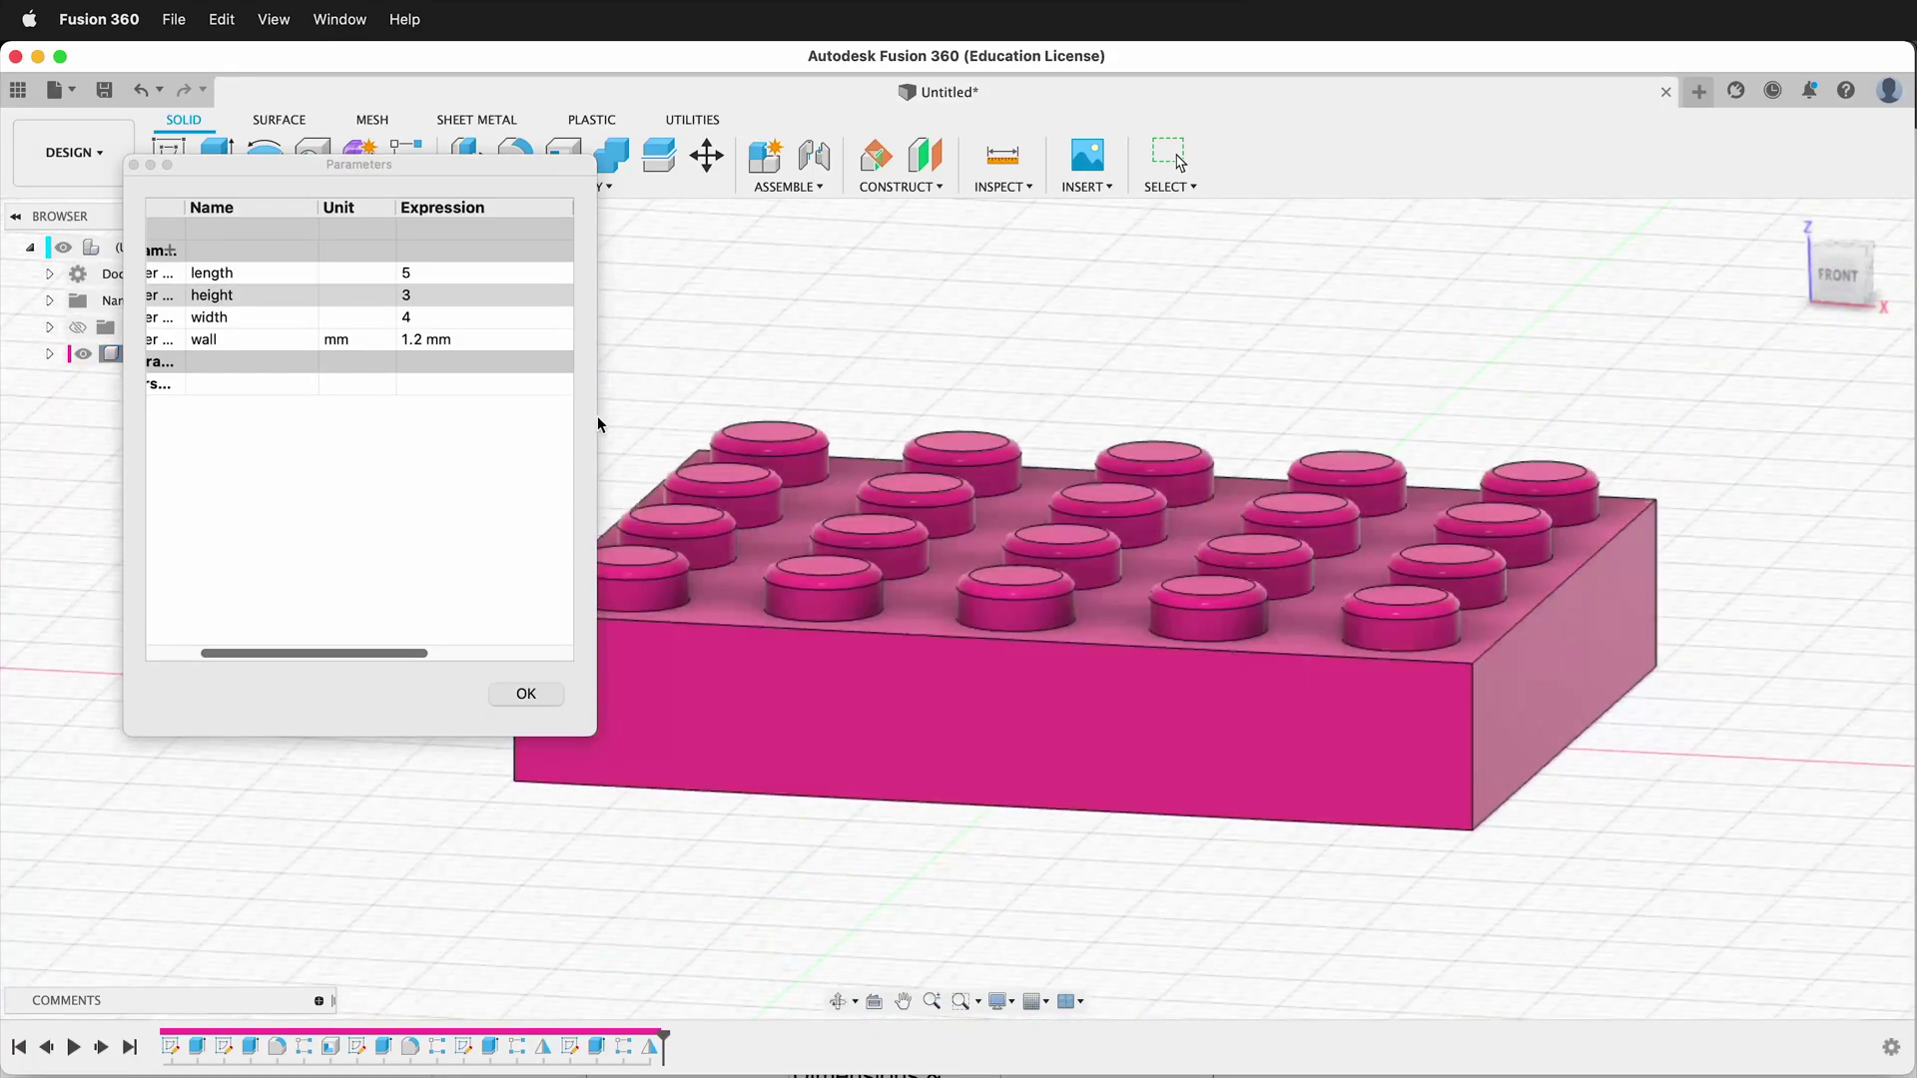
left_click(437, 294)
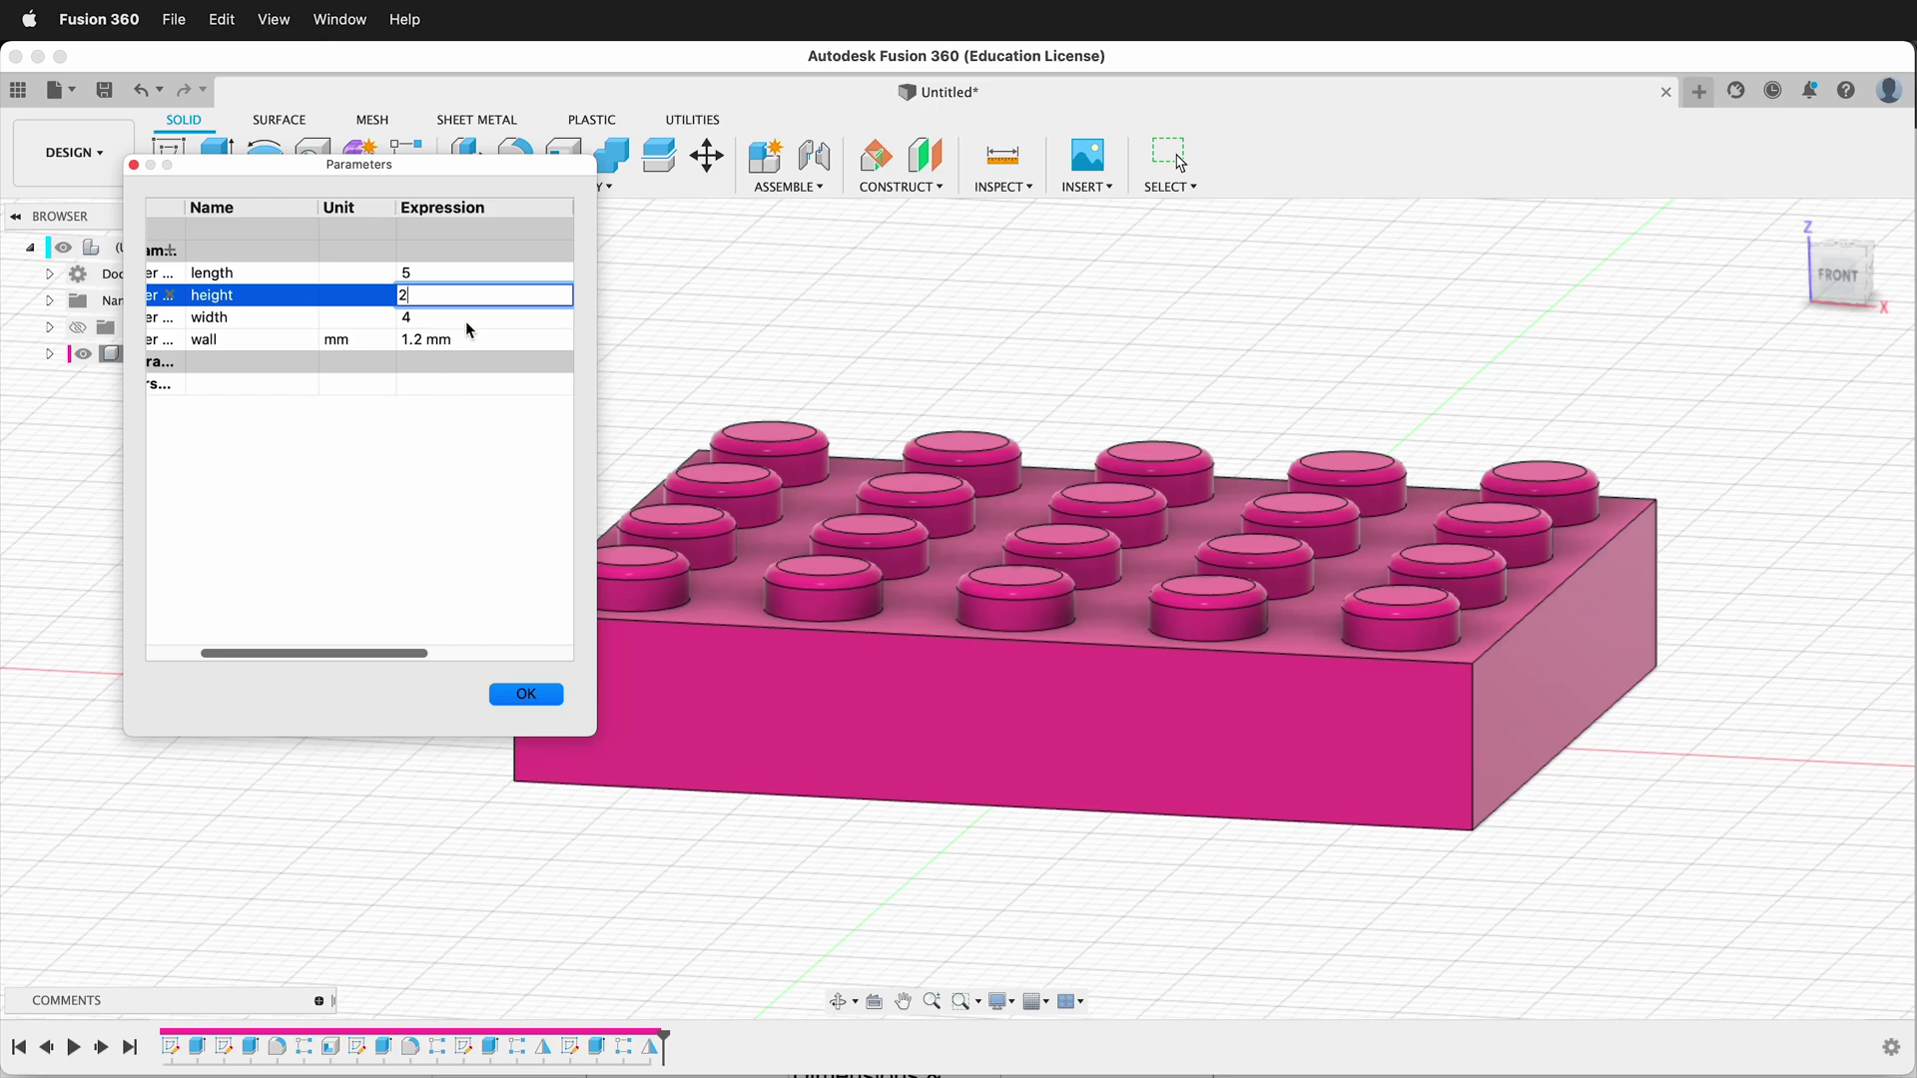
left_click(465, 317)
Step: Set the height user parameter to 1, inspect the wall ribs on the underside, and accept the parameter changes
middle_click_drag(605, 369, 1024, 685, "shift")
left_click(415, 295)
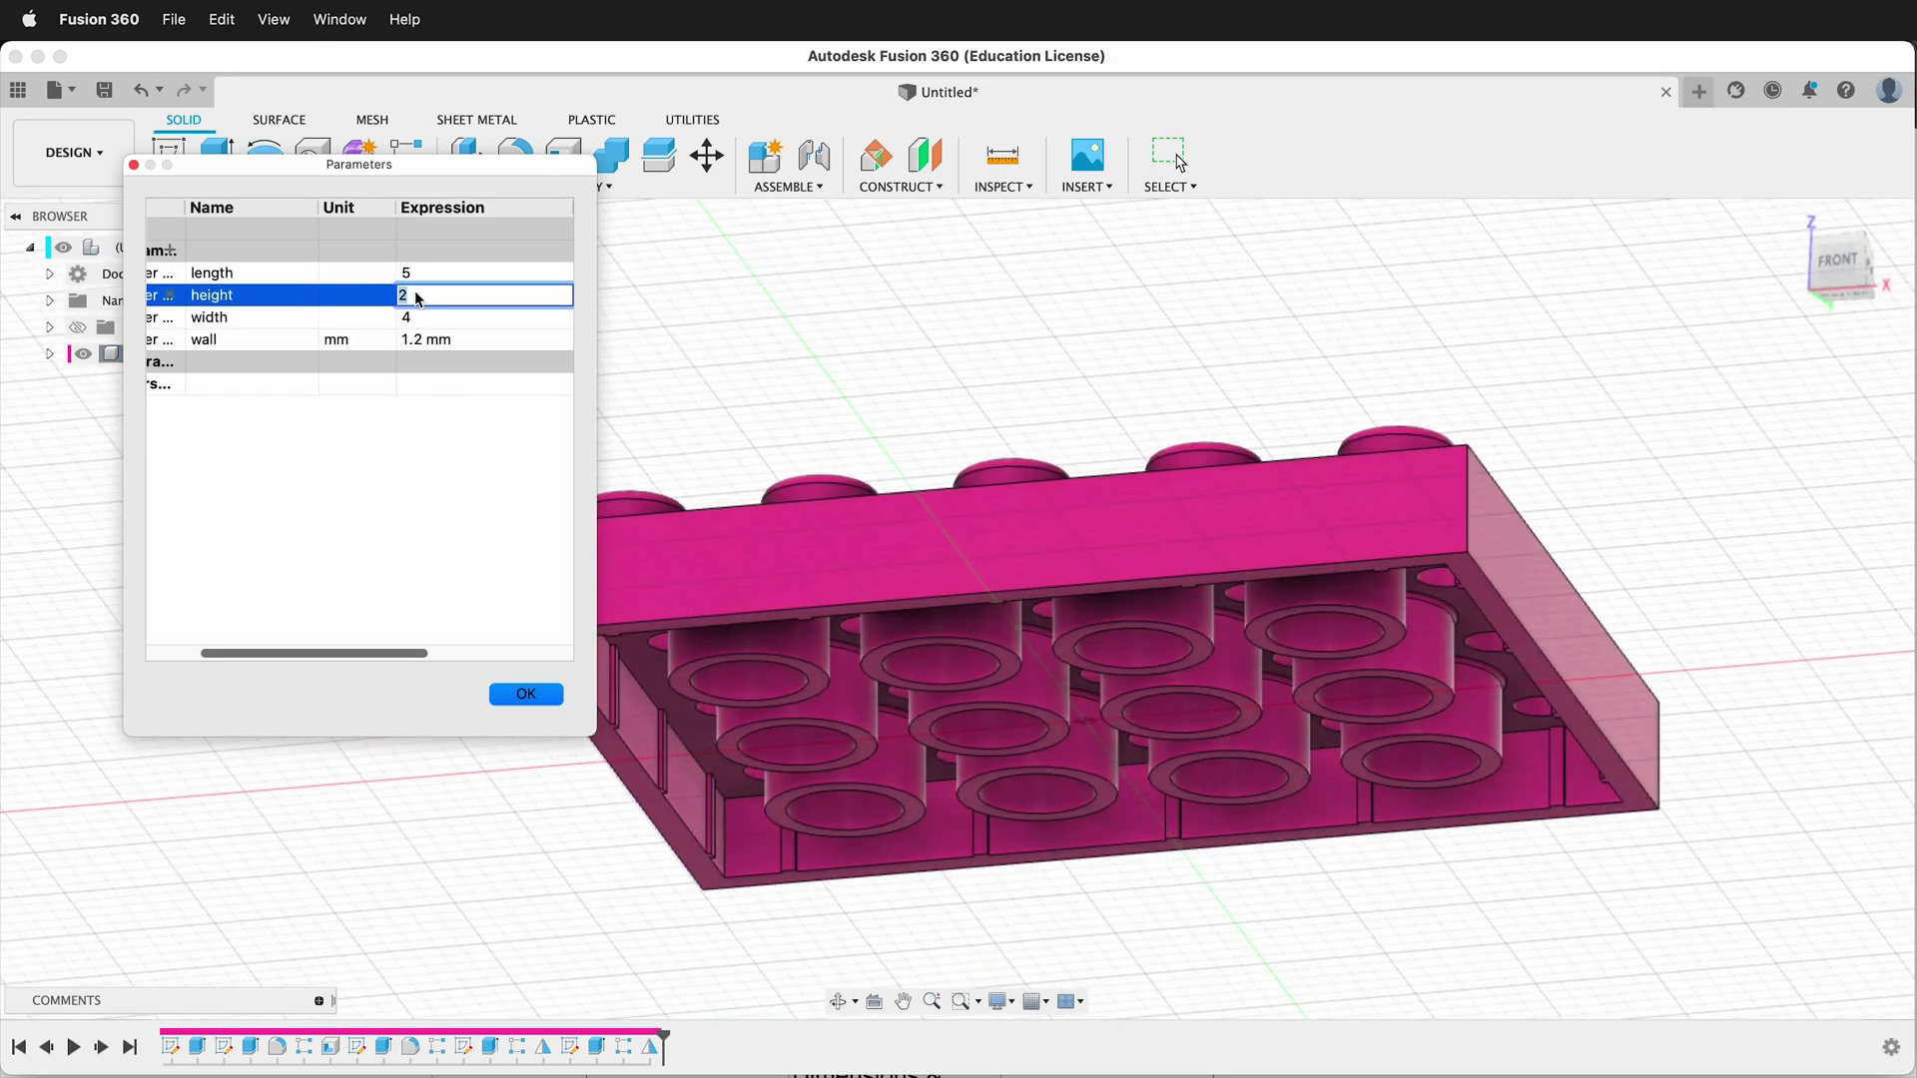
type("1")
left_click(457, 273)
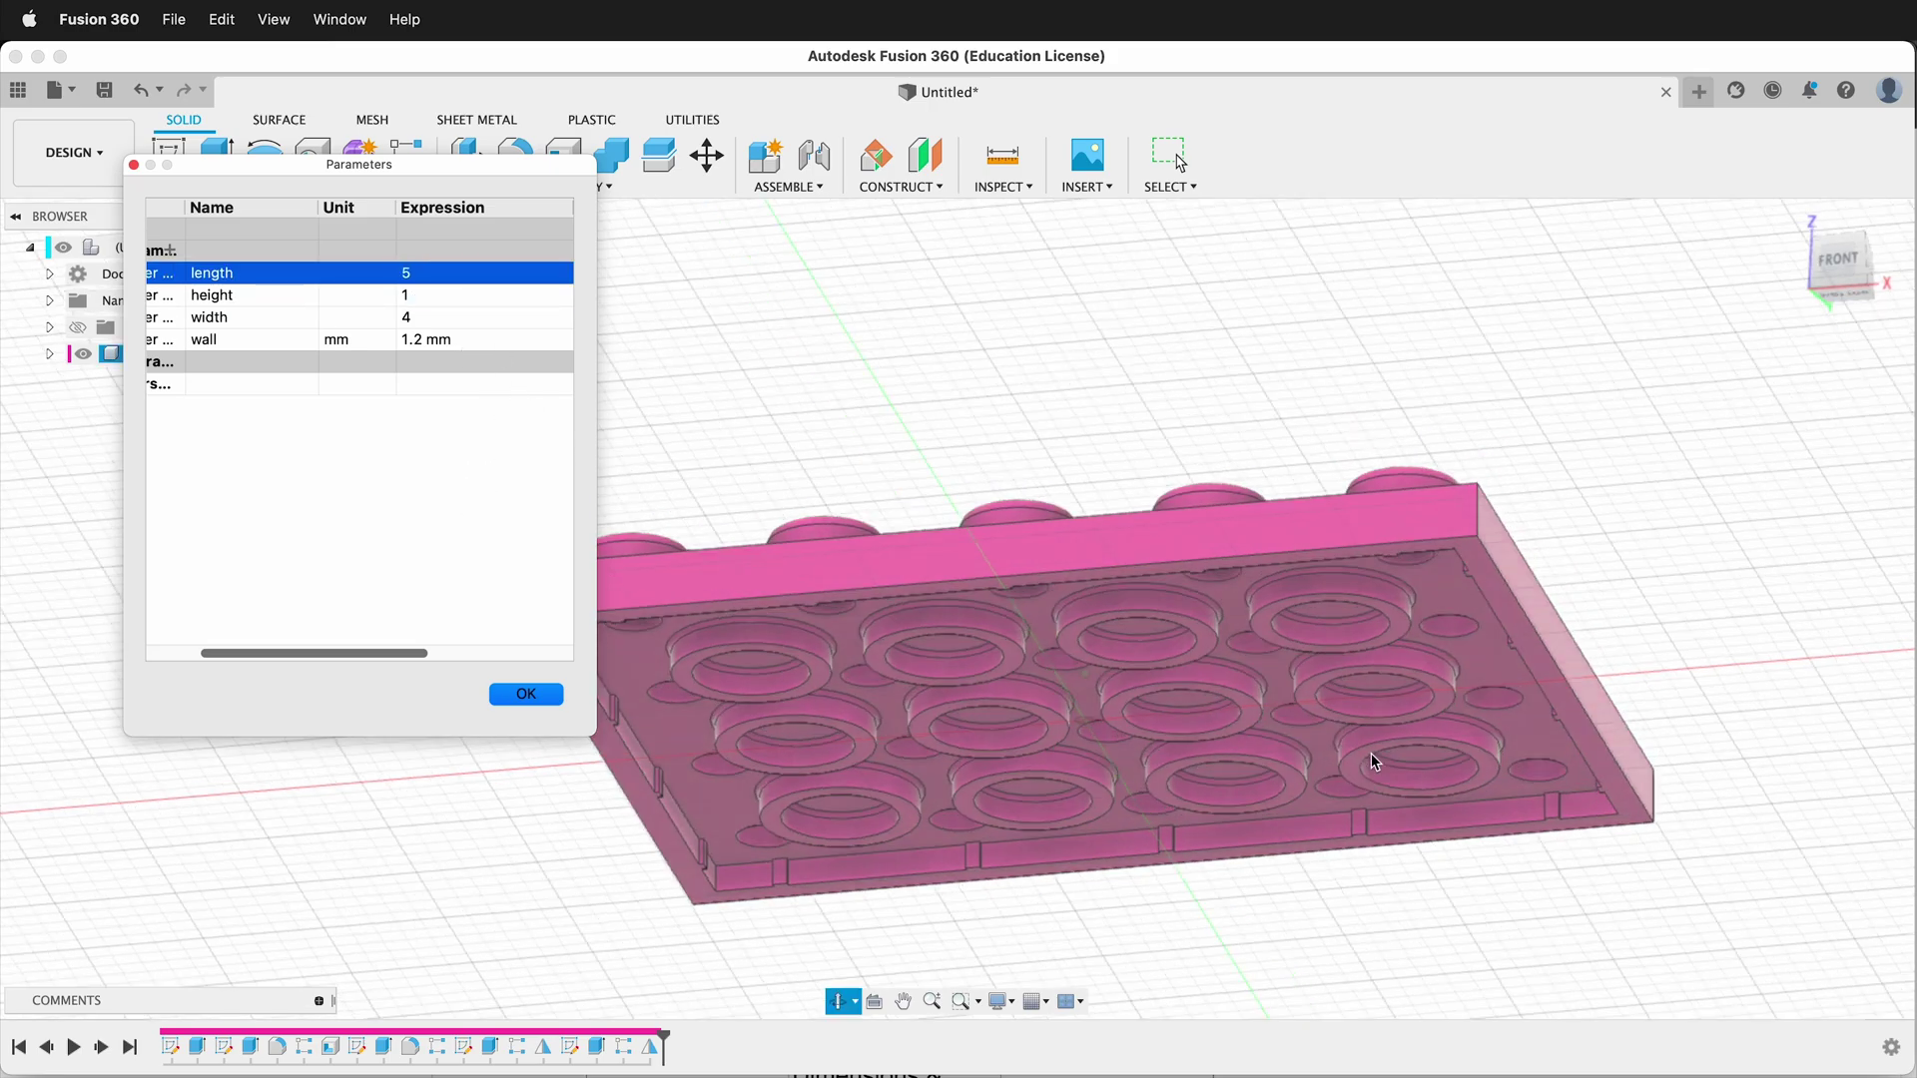
middle_click_drag(1369, 753, 1501, 603, "shift")
scroll(1547, 519, "up", 5)
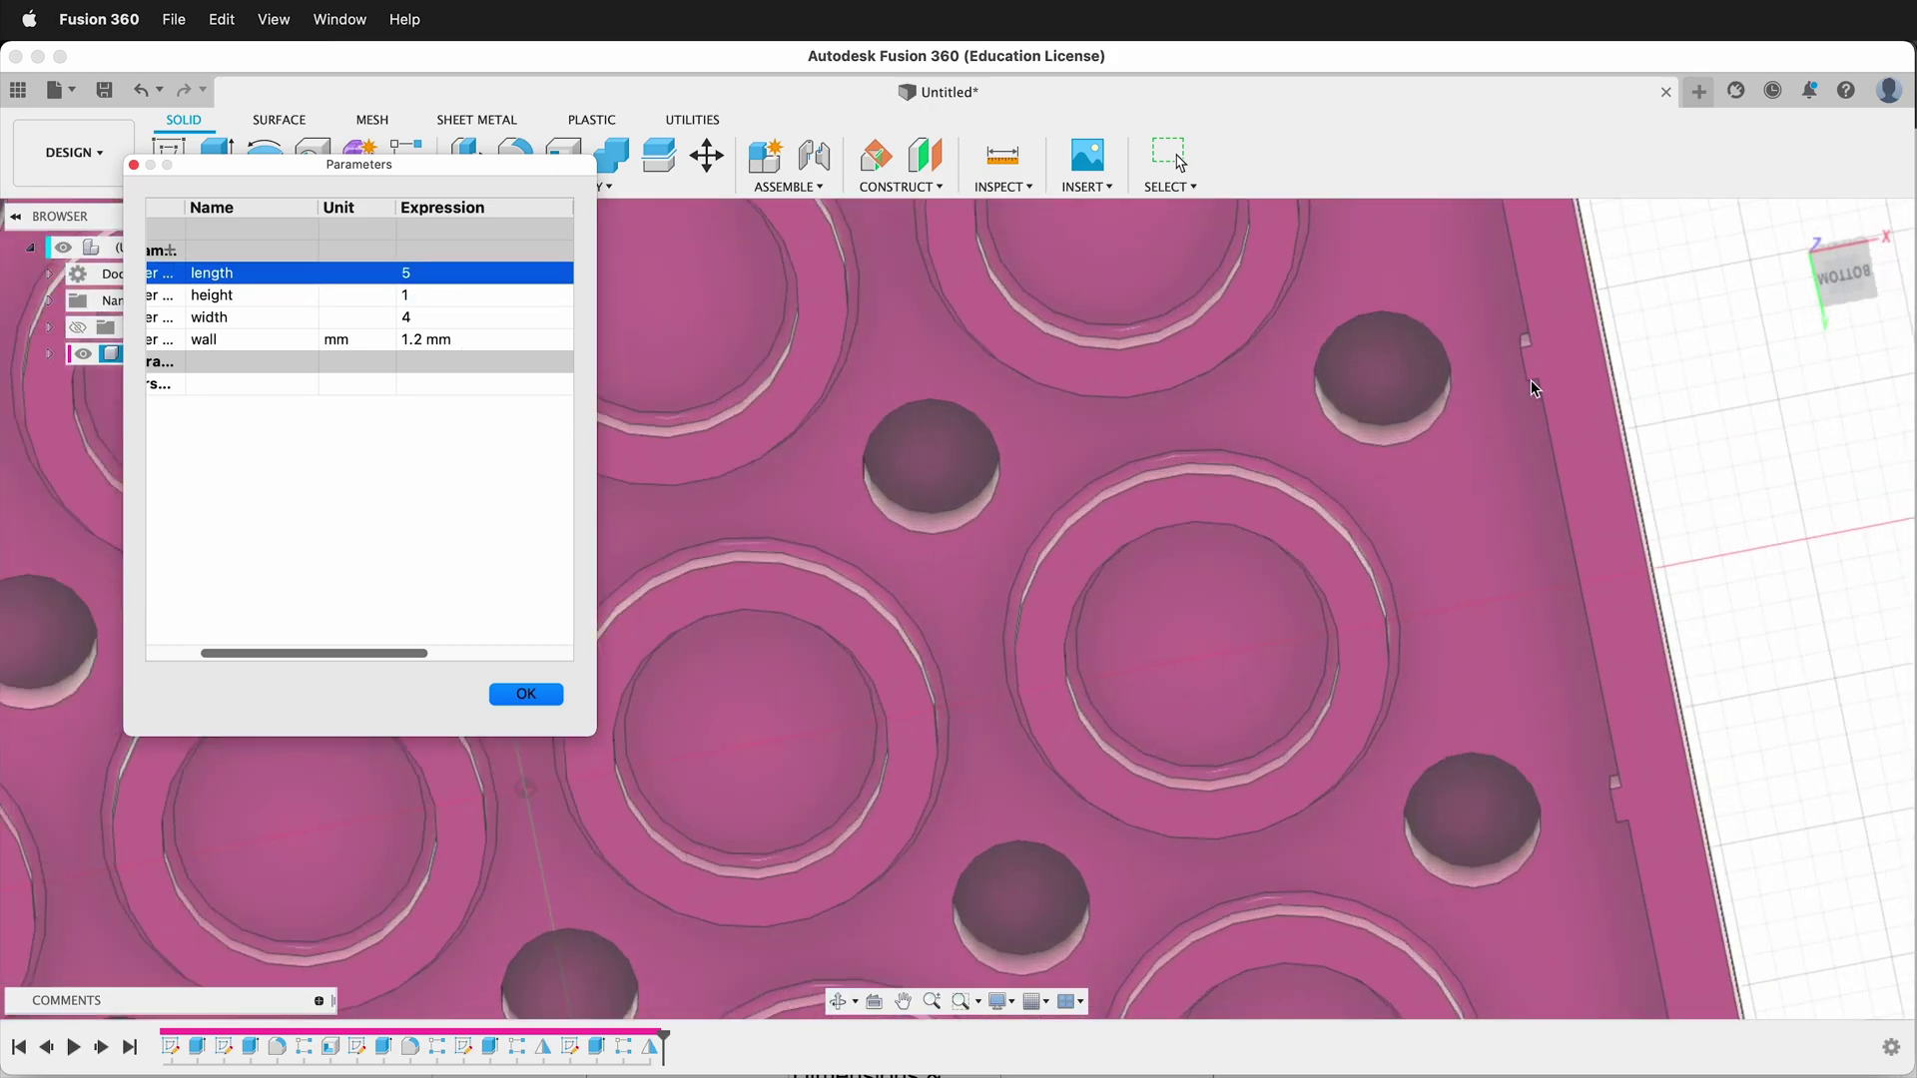
scroll(1518, 420, "down", 6)
mouse_move(1483, 506)
middle_mouse_down("shift")
mouse_move(997, 343)
mouse_move(617, 452)
middle_mouse_up("shift")
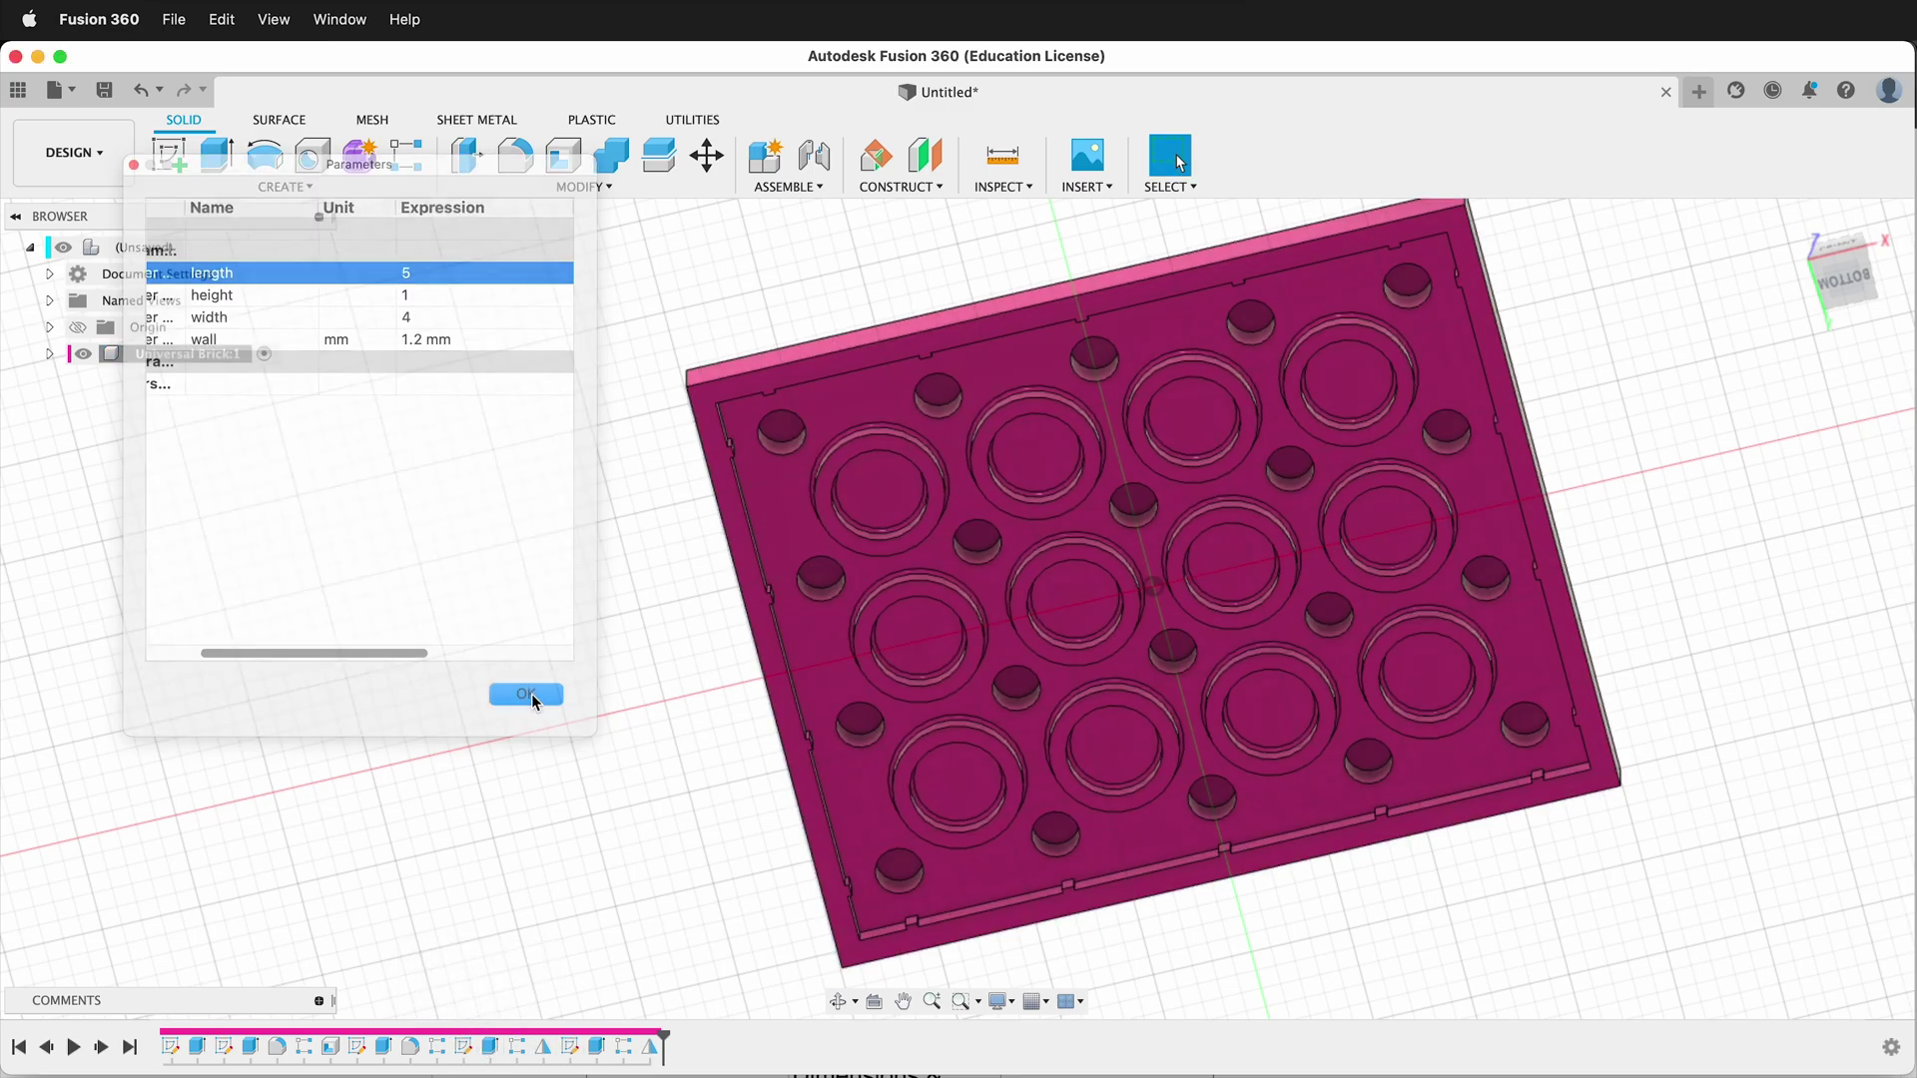
left_click(534, 699)
Step: Suppress the wall-rib features from Sketch4 through the final mirror
left_click(473, 1056)
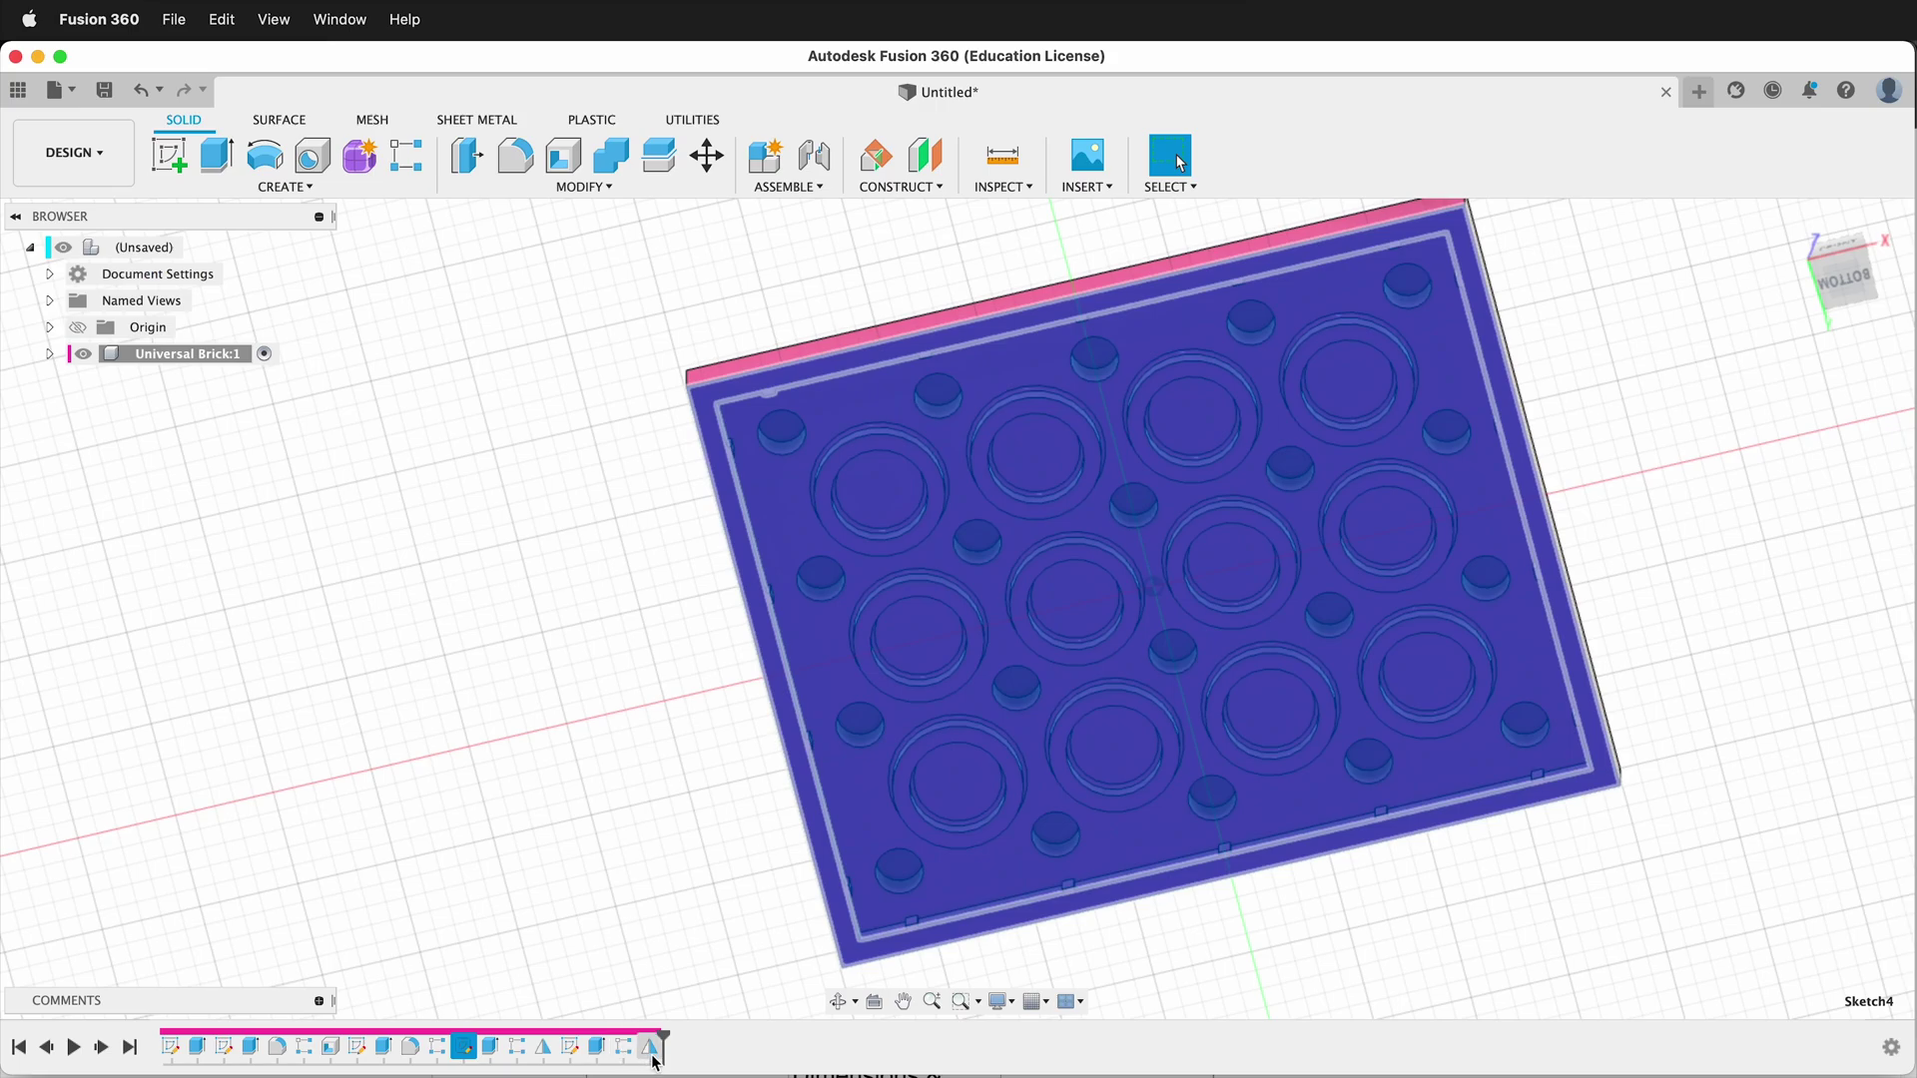
left_click(650, 1046, "shift")
right_click(651, 1046)
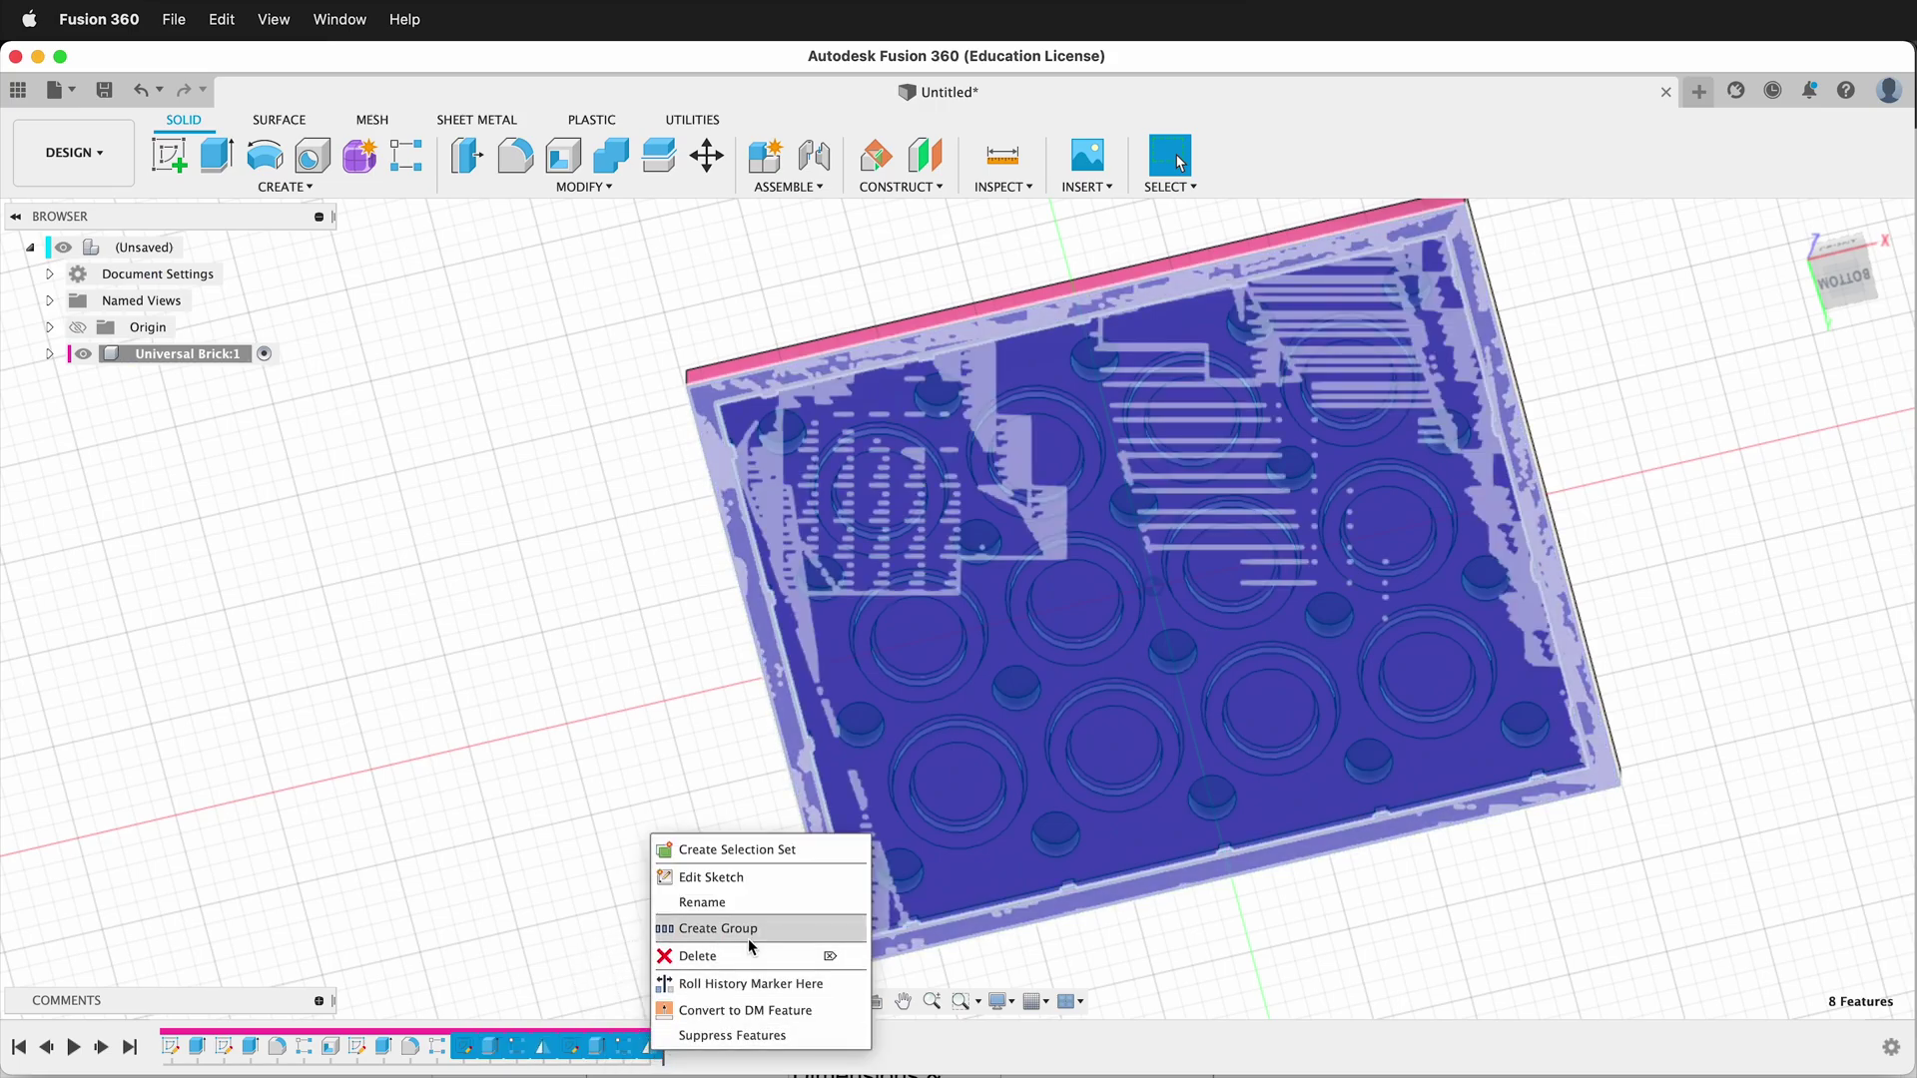
left_click(751, 1036)
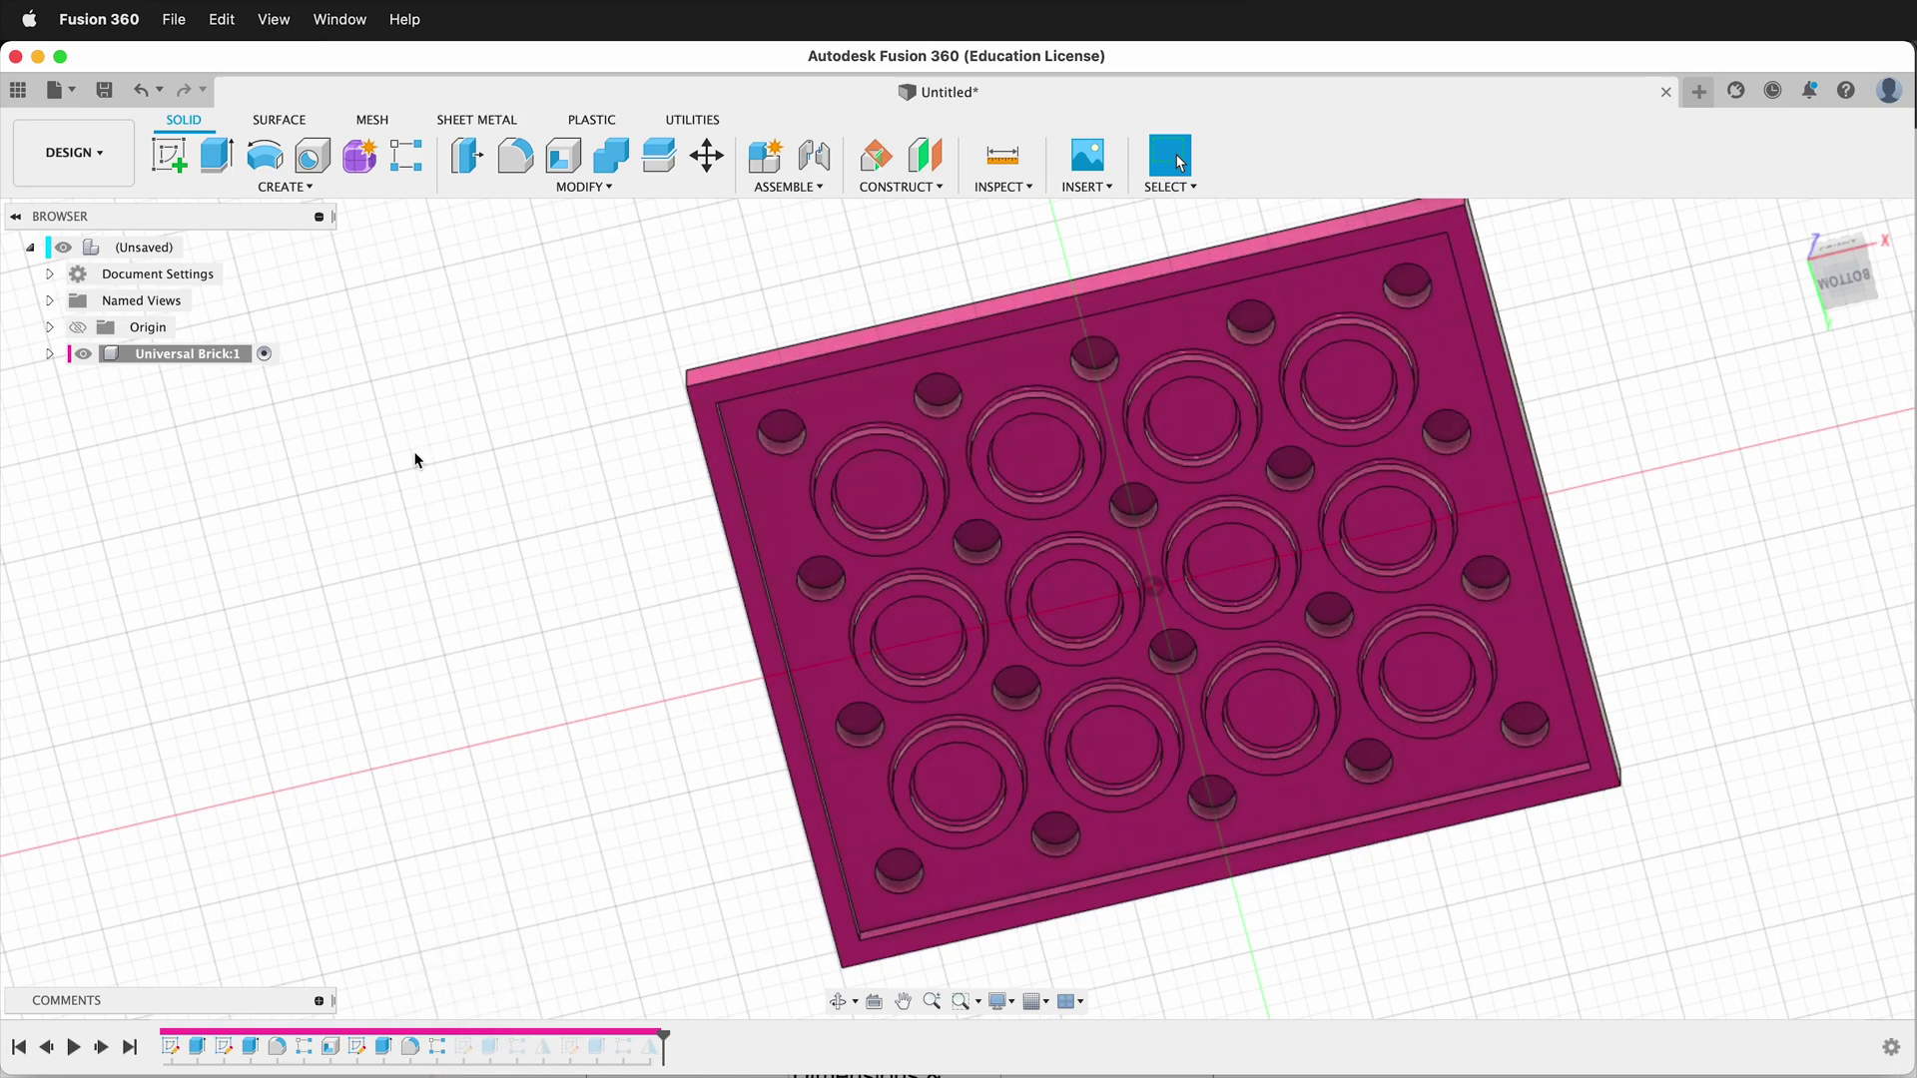
Step: Set the wall user parameter to 1.5 mm and accept the parameter changes
left_click(587, 187)
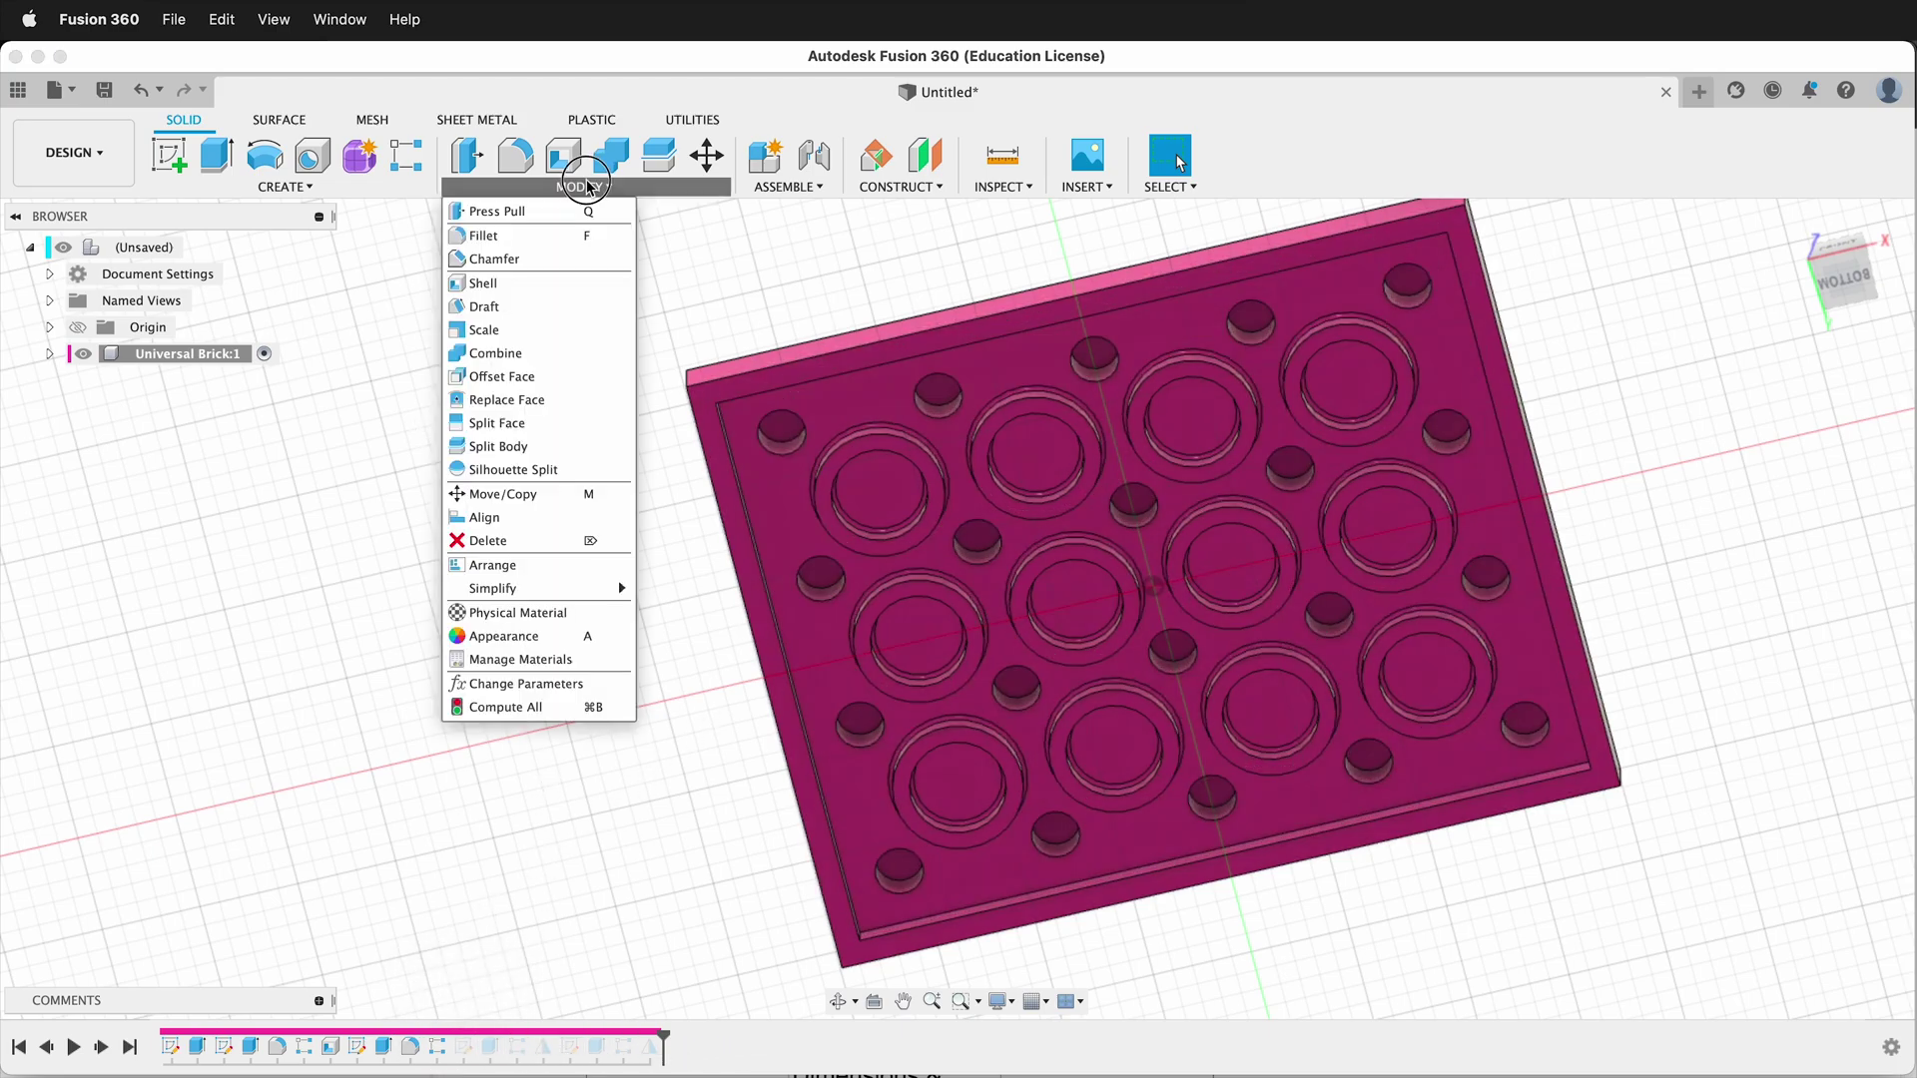
left_click(539, 679)
left_click(543, 339)
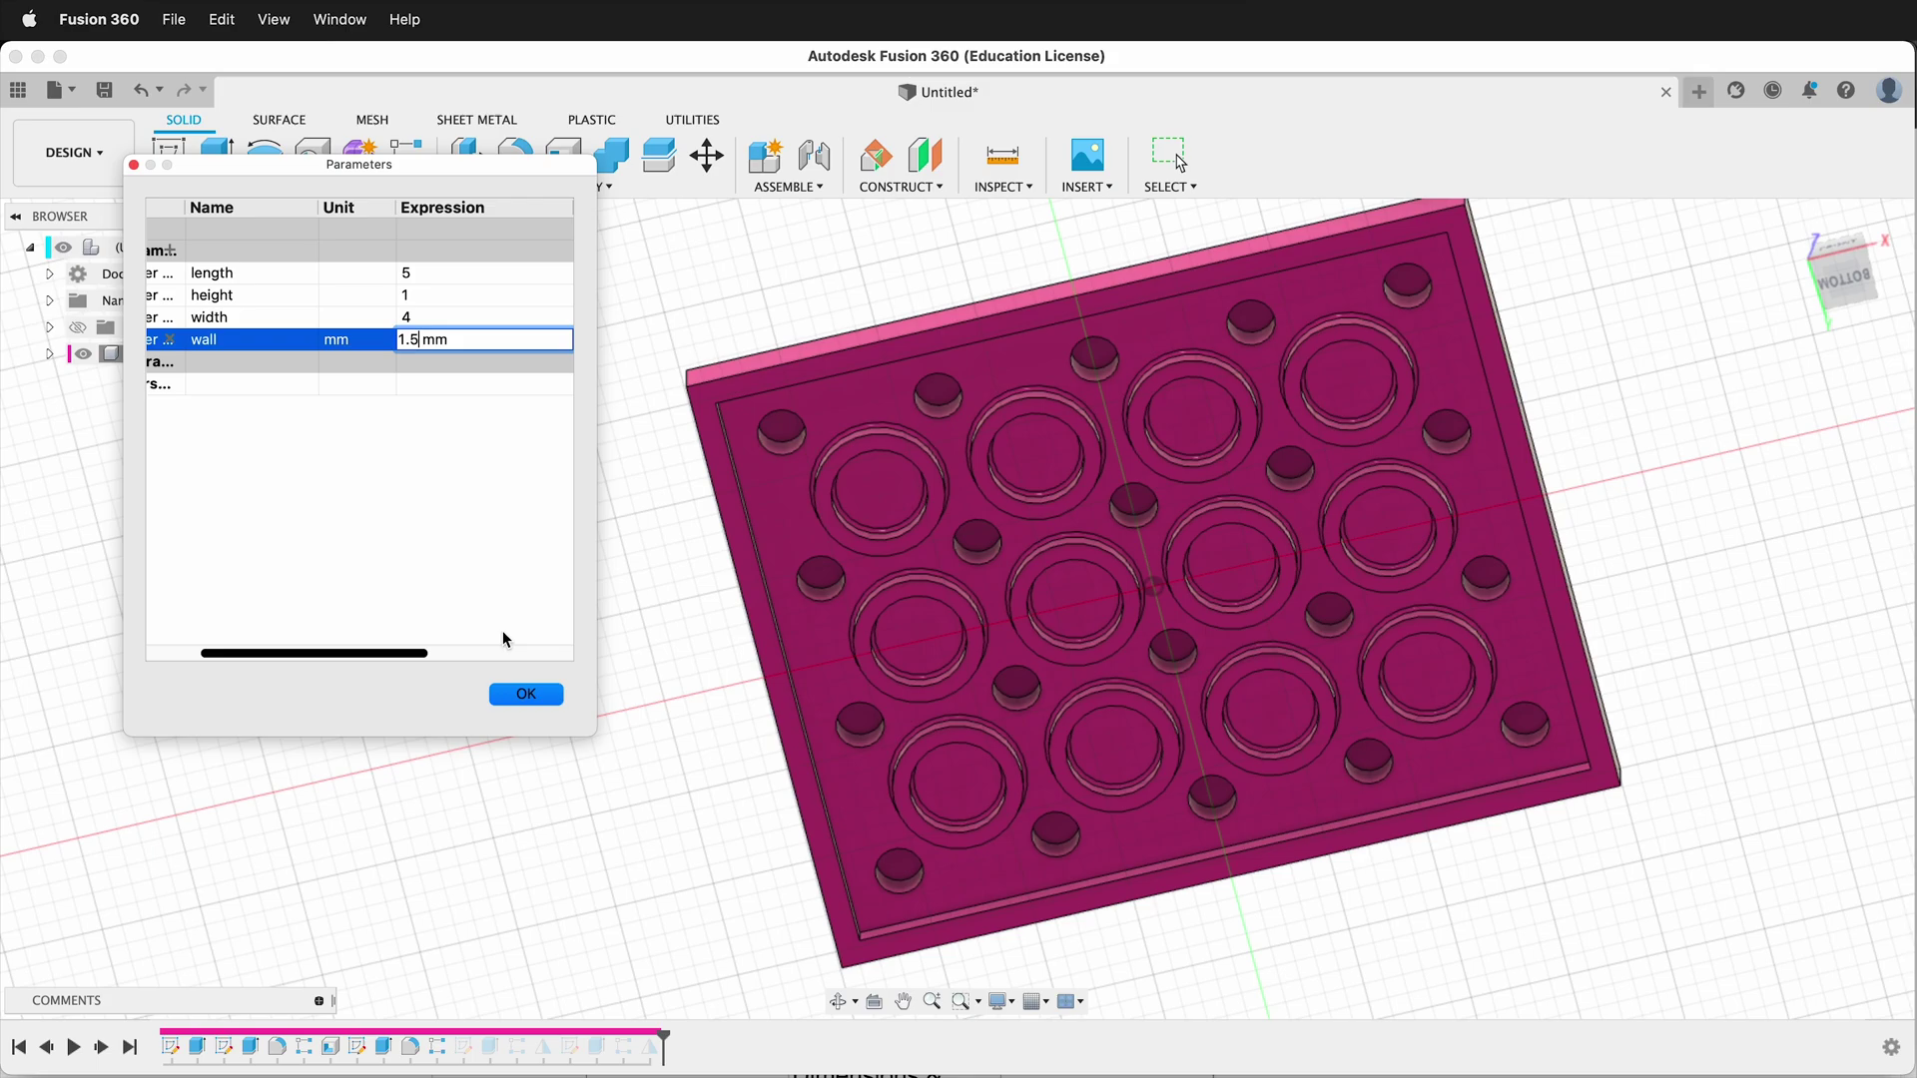
left_click(532, 698)
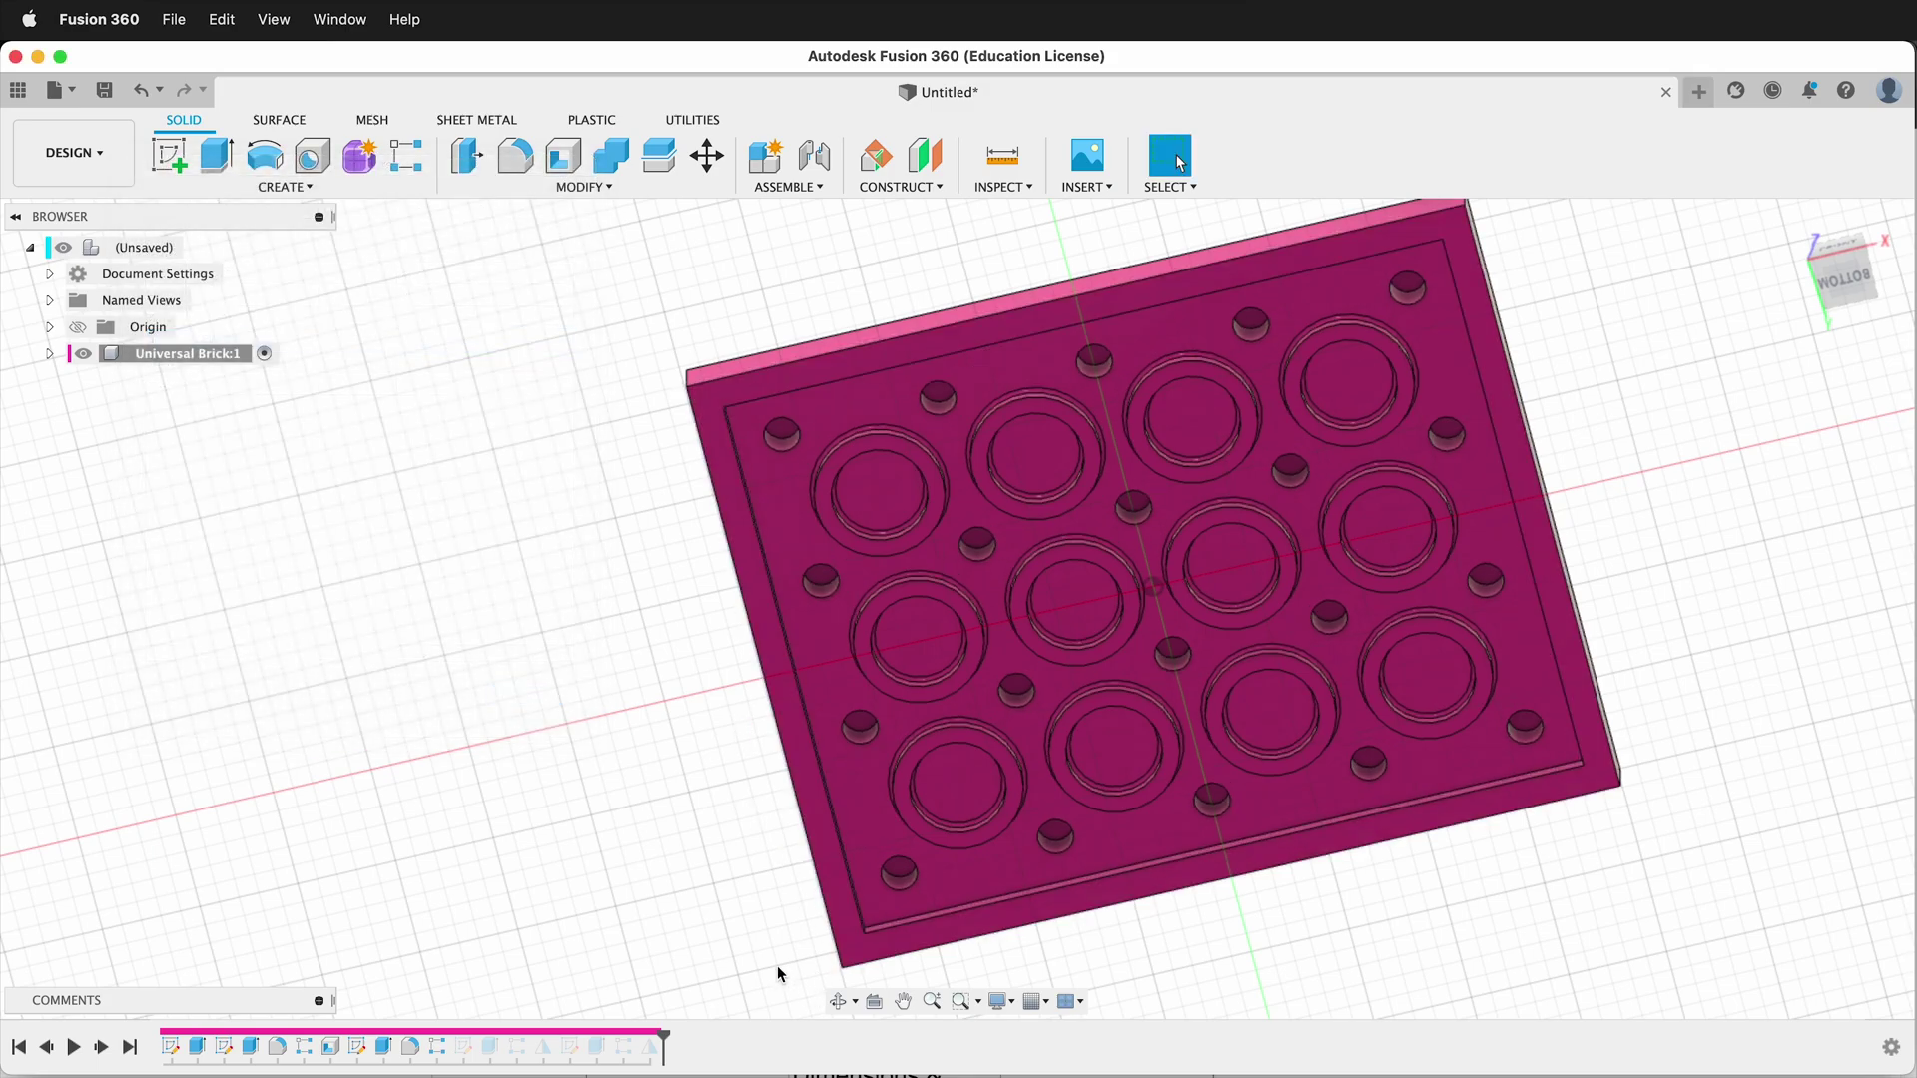
Step: Set the length and width user parameters to 1 each and accept the changes
middle_click_drag(878, 447, 602, 460, "shift")
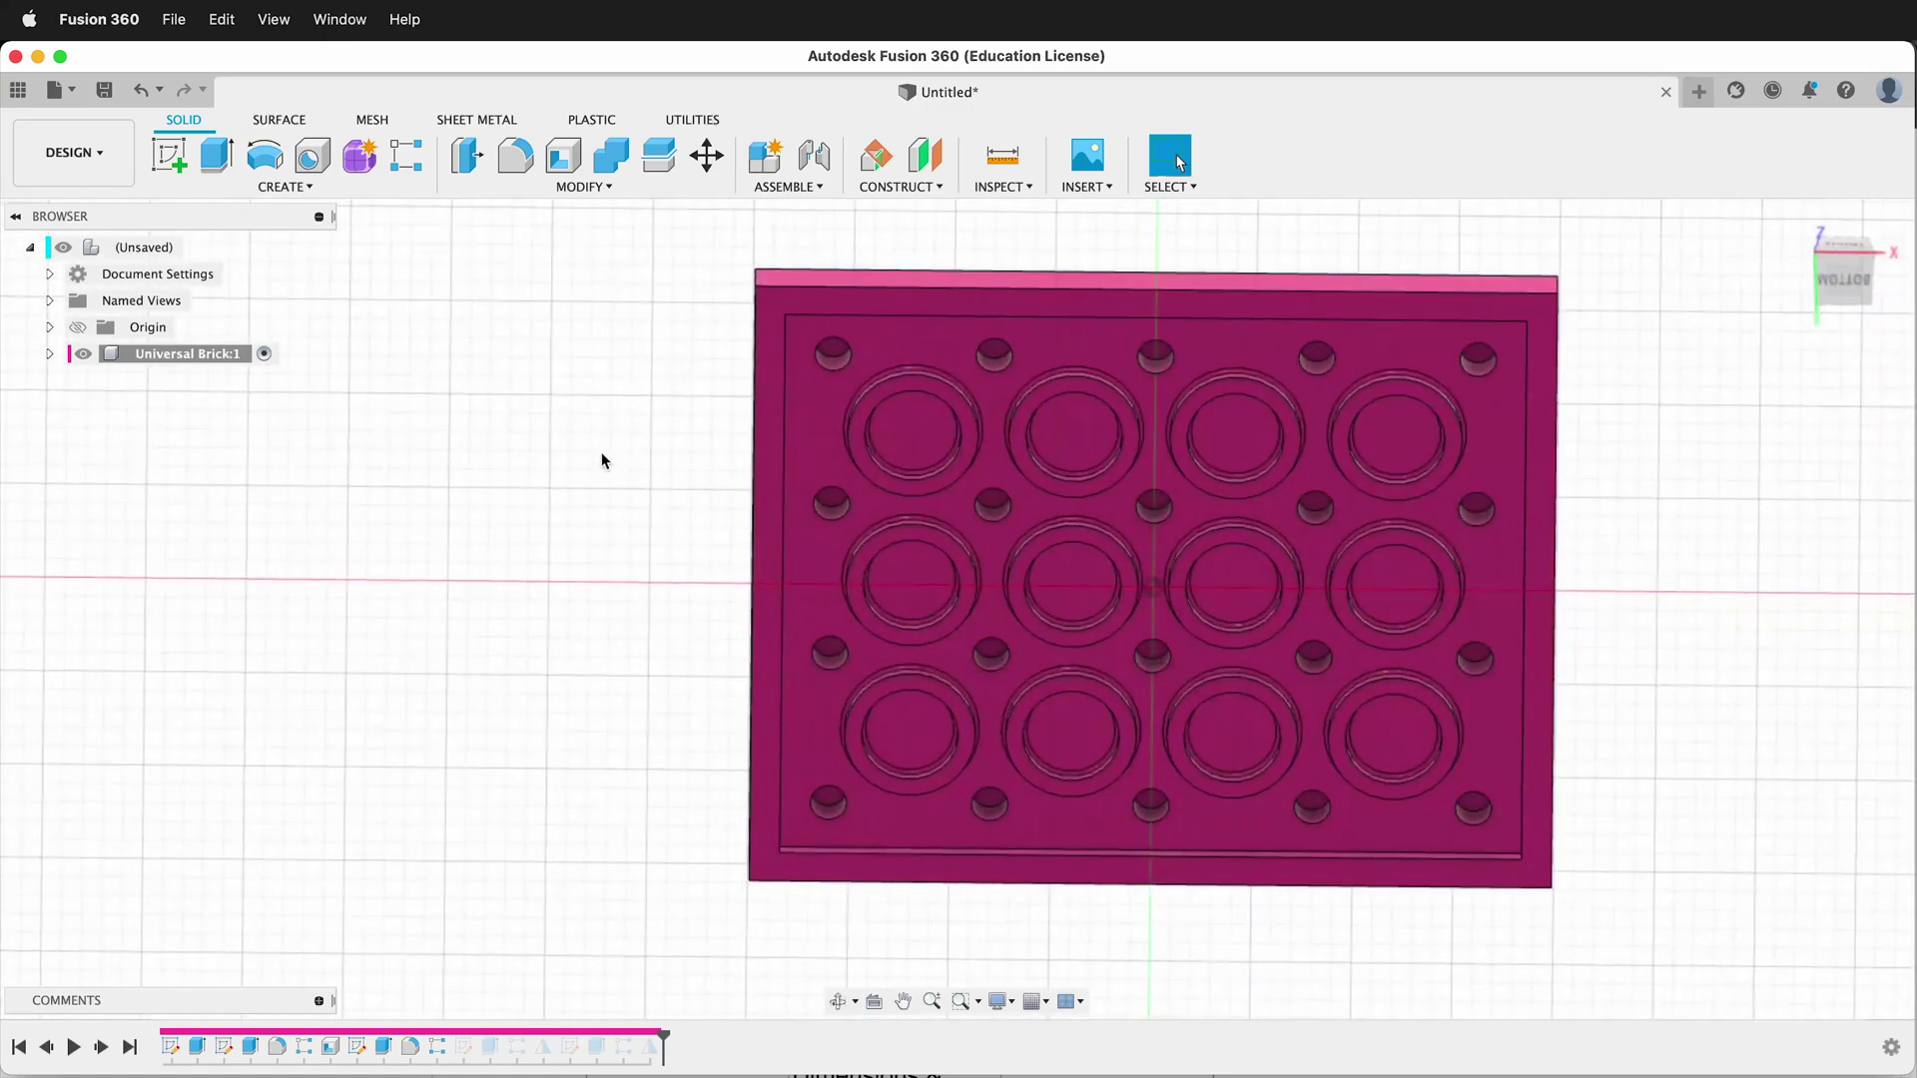
left_click(602, 184)
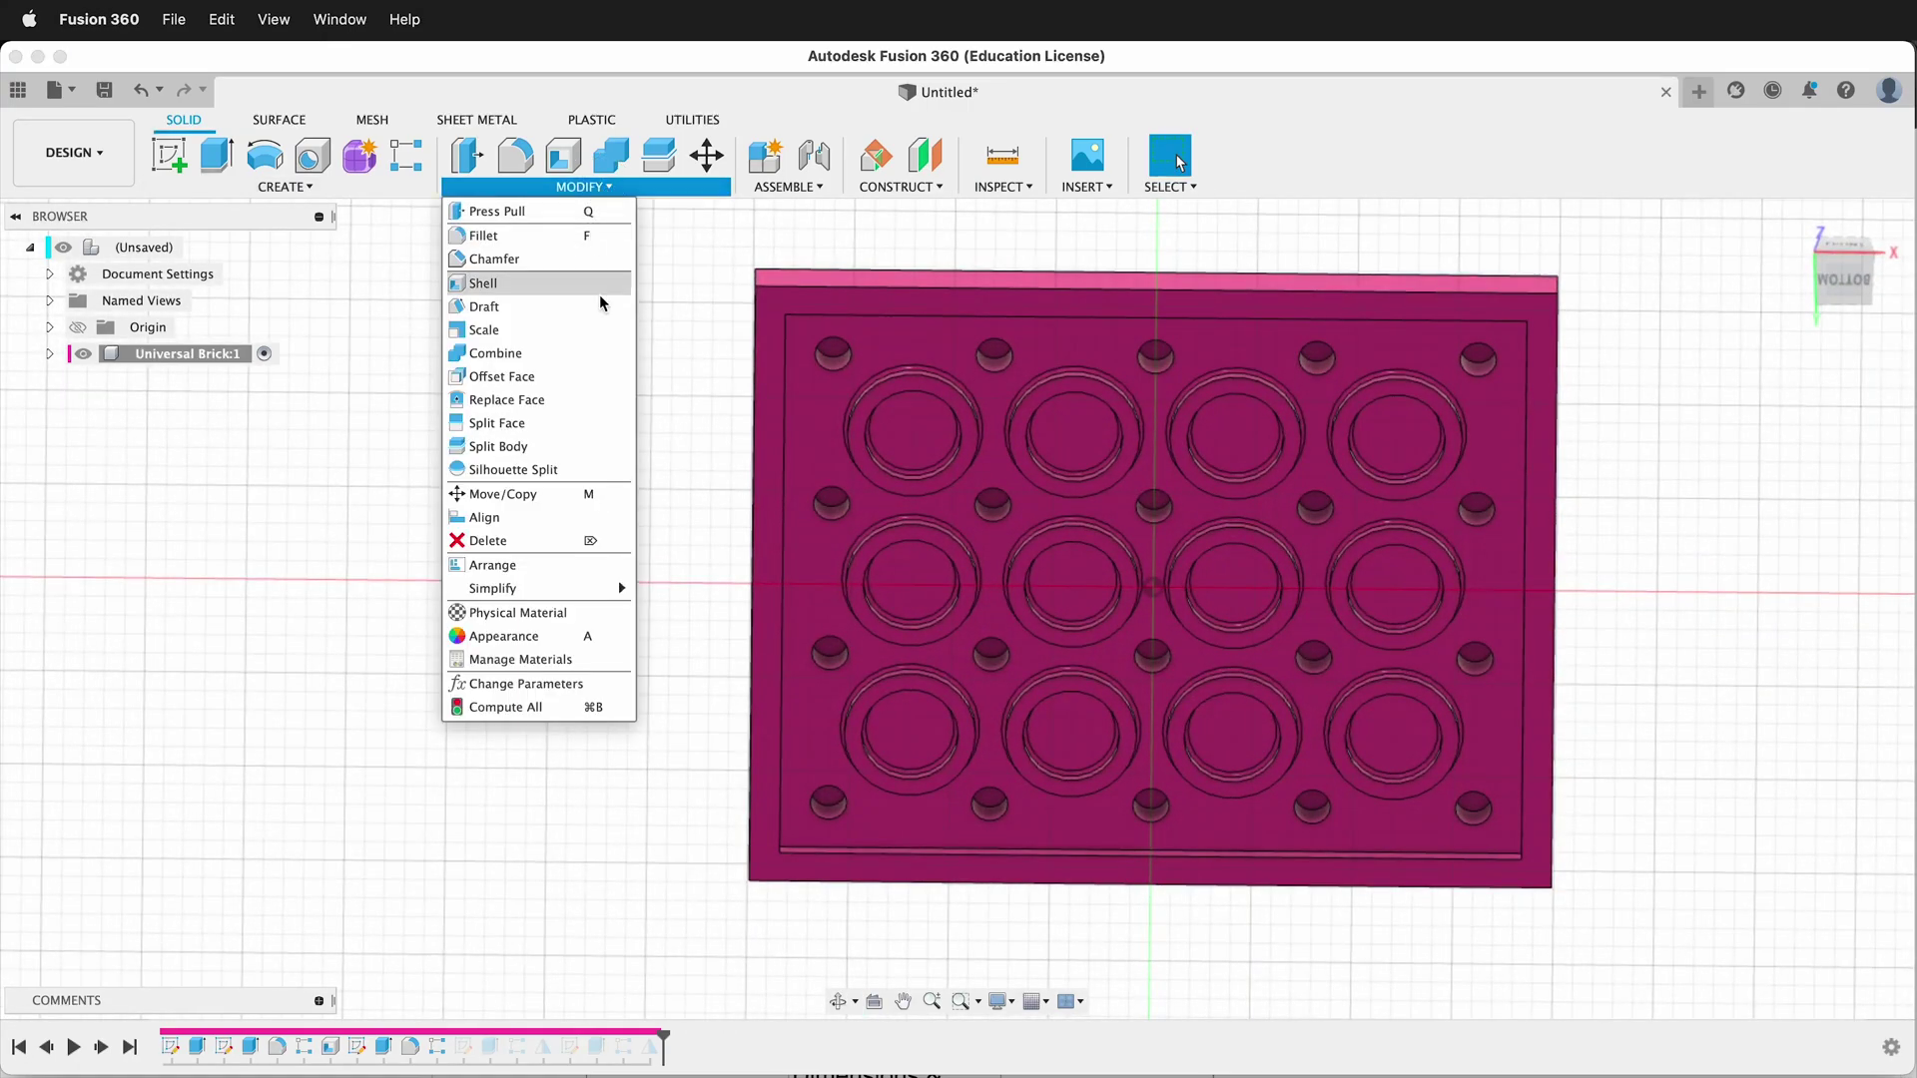
left_click(571, 682)
left_click(518, 269)
left_click(518, 269)
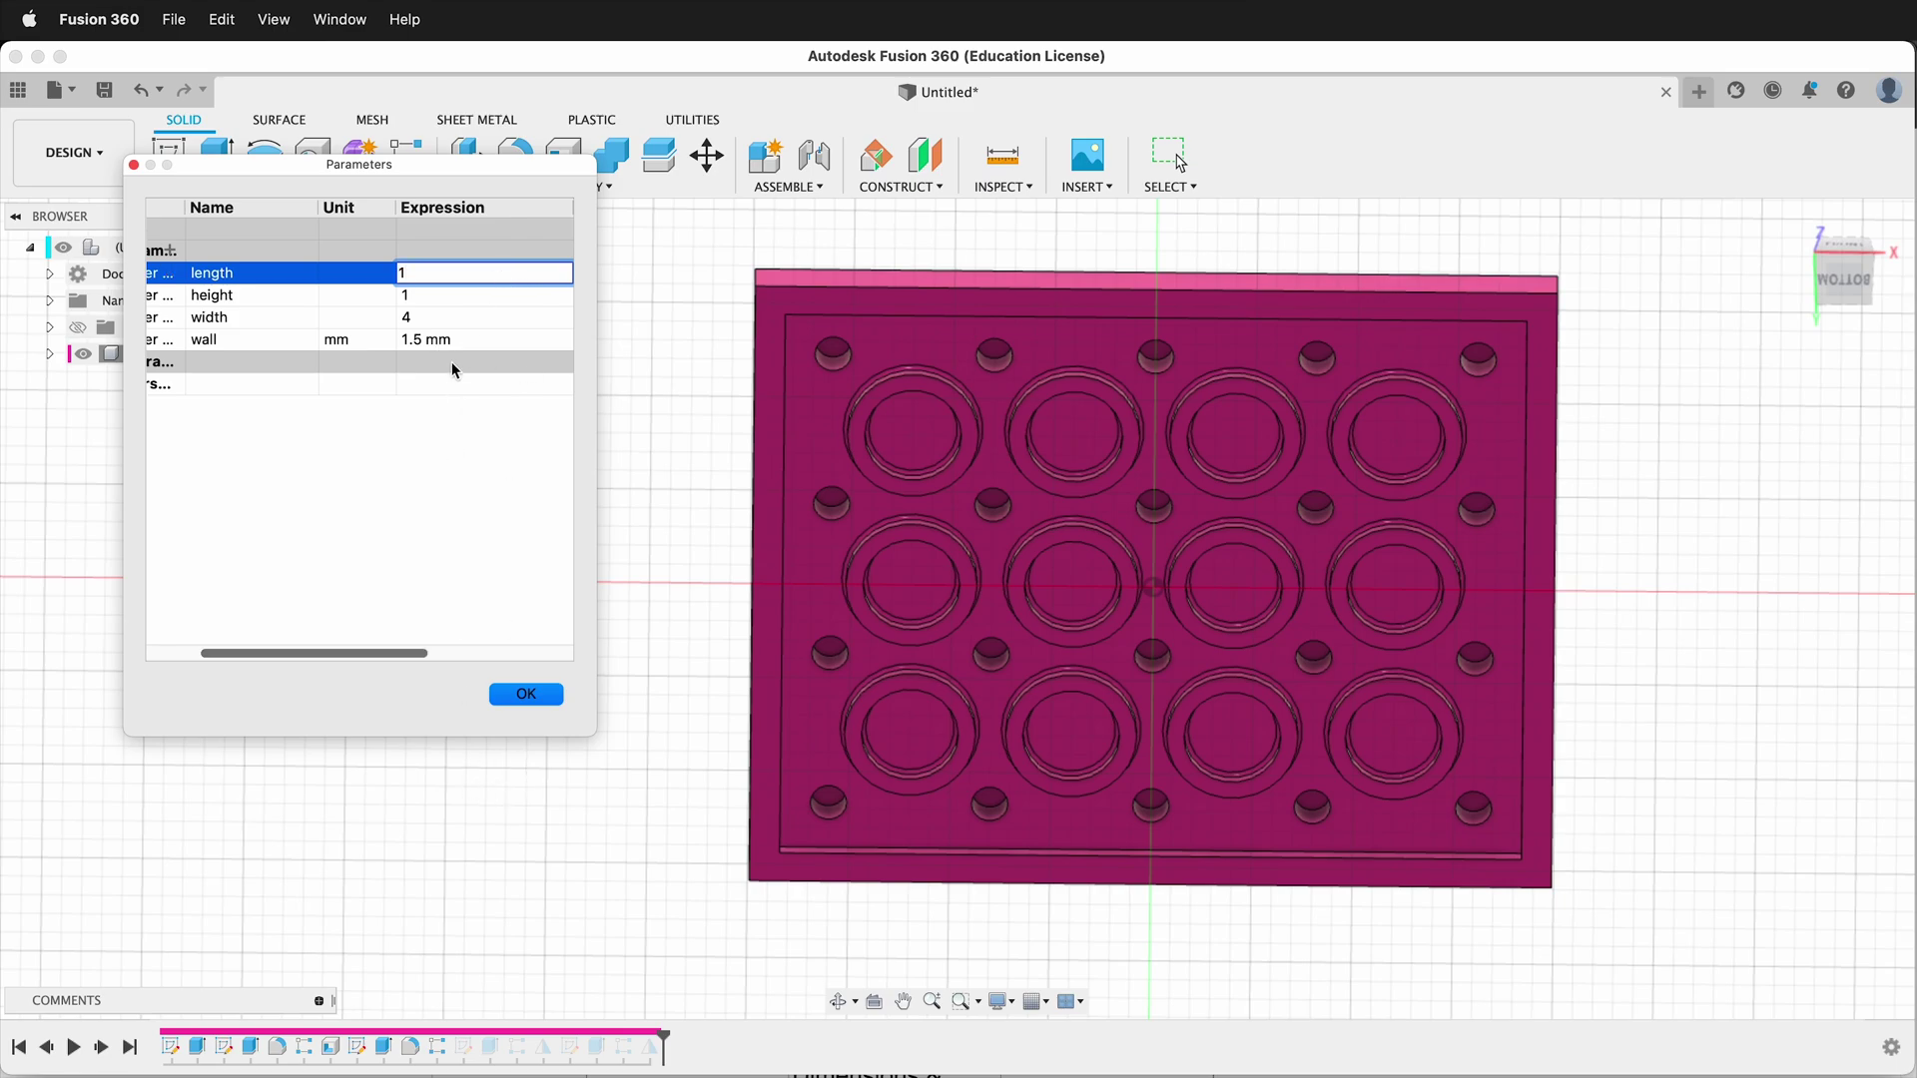
left_click(419, 317)
left_click(426, 318)
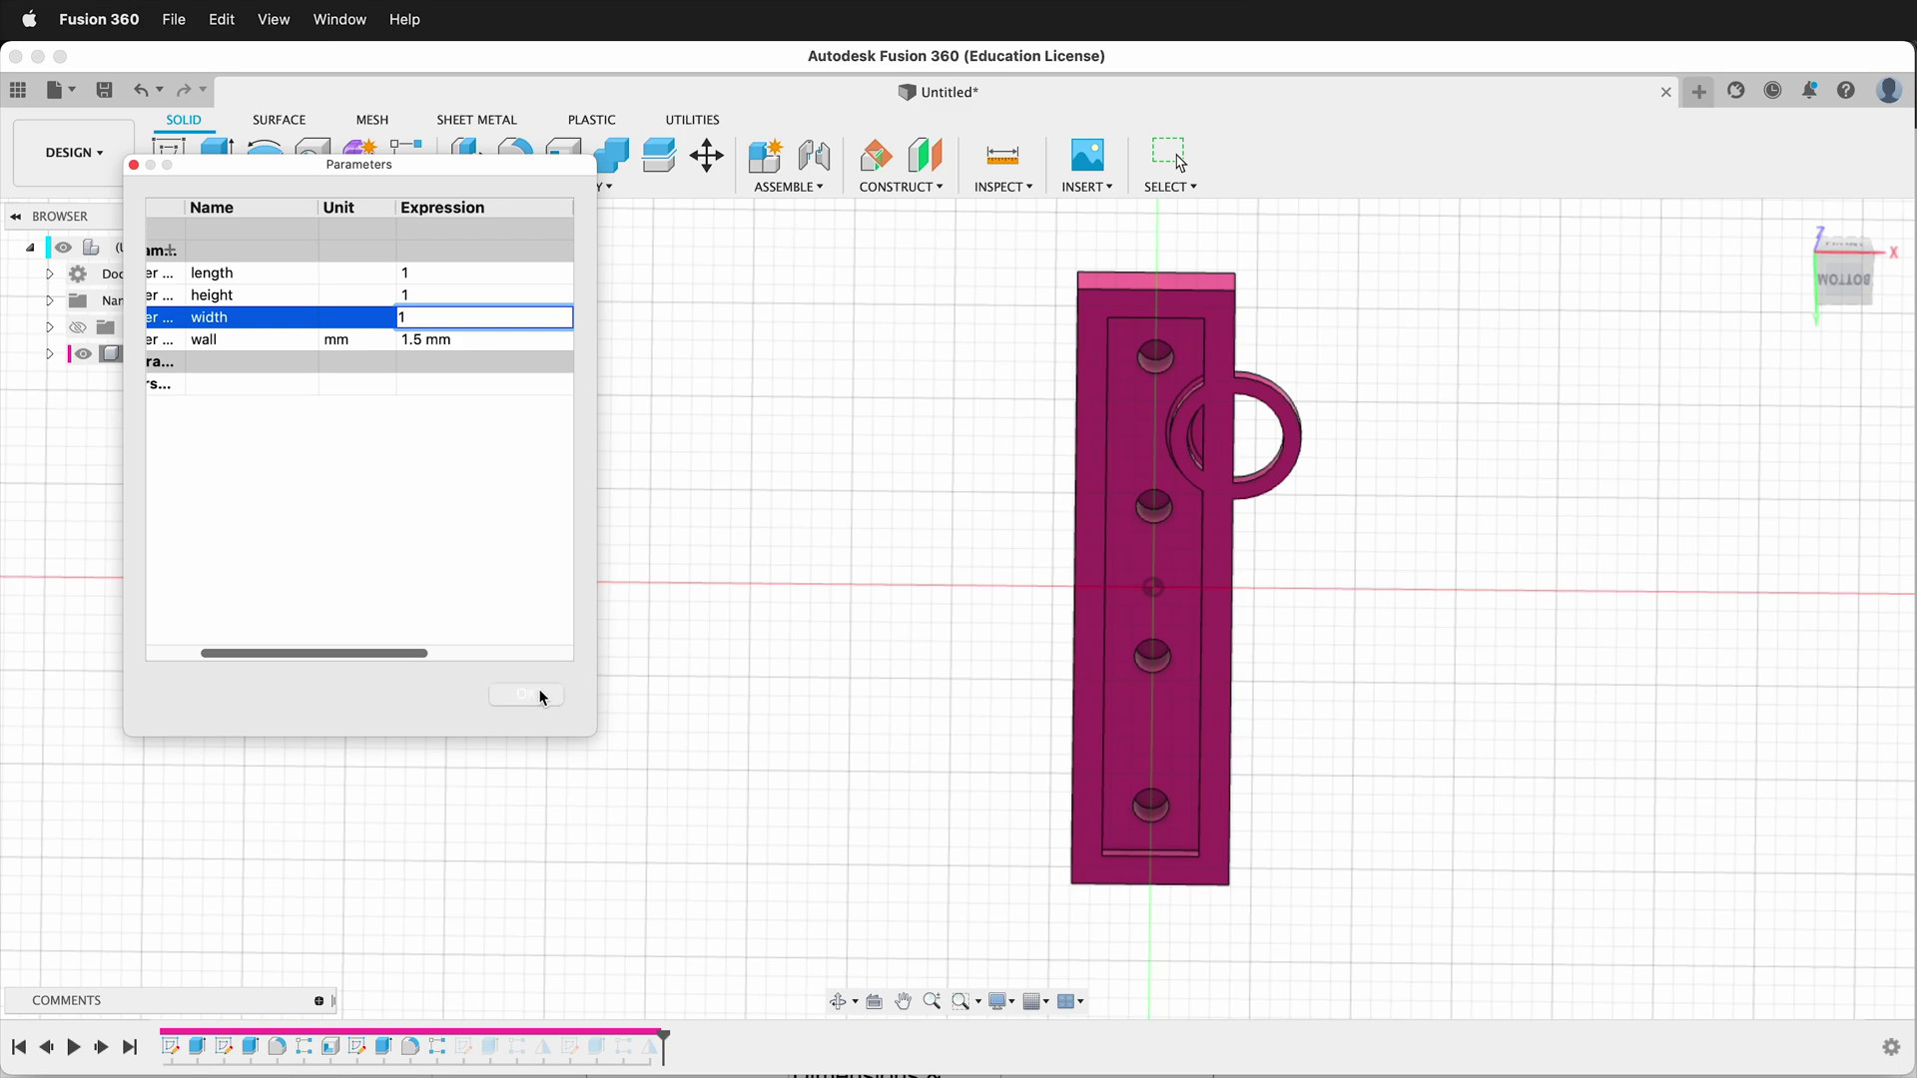
left_click(542, 696)
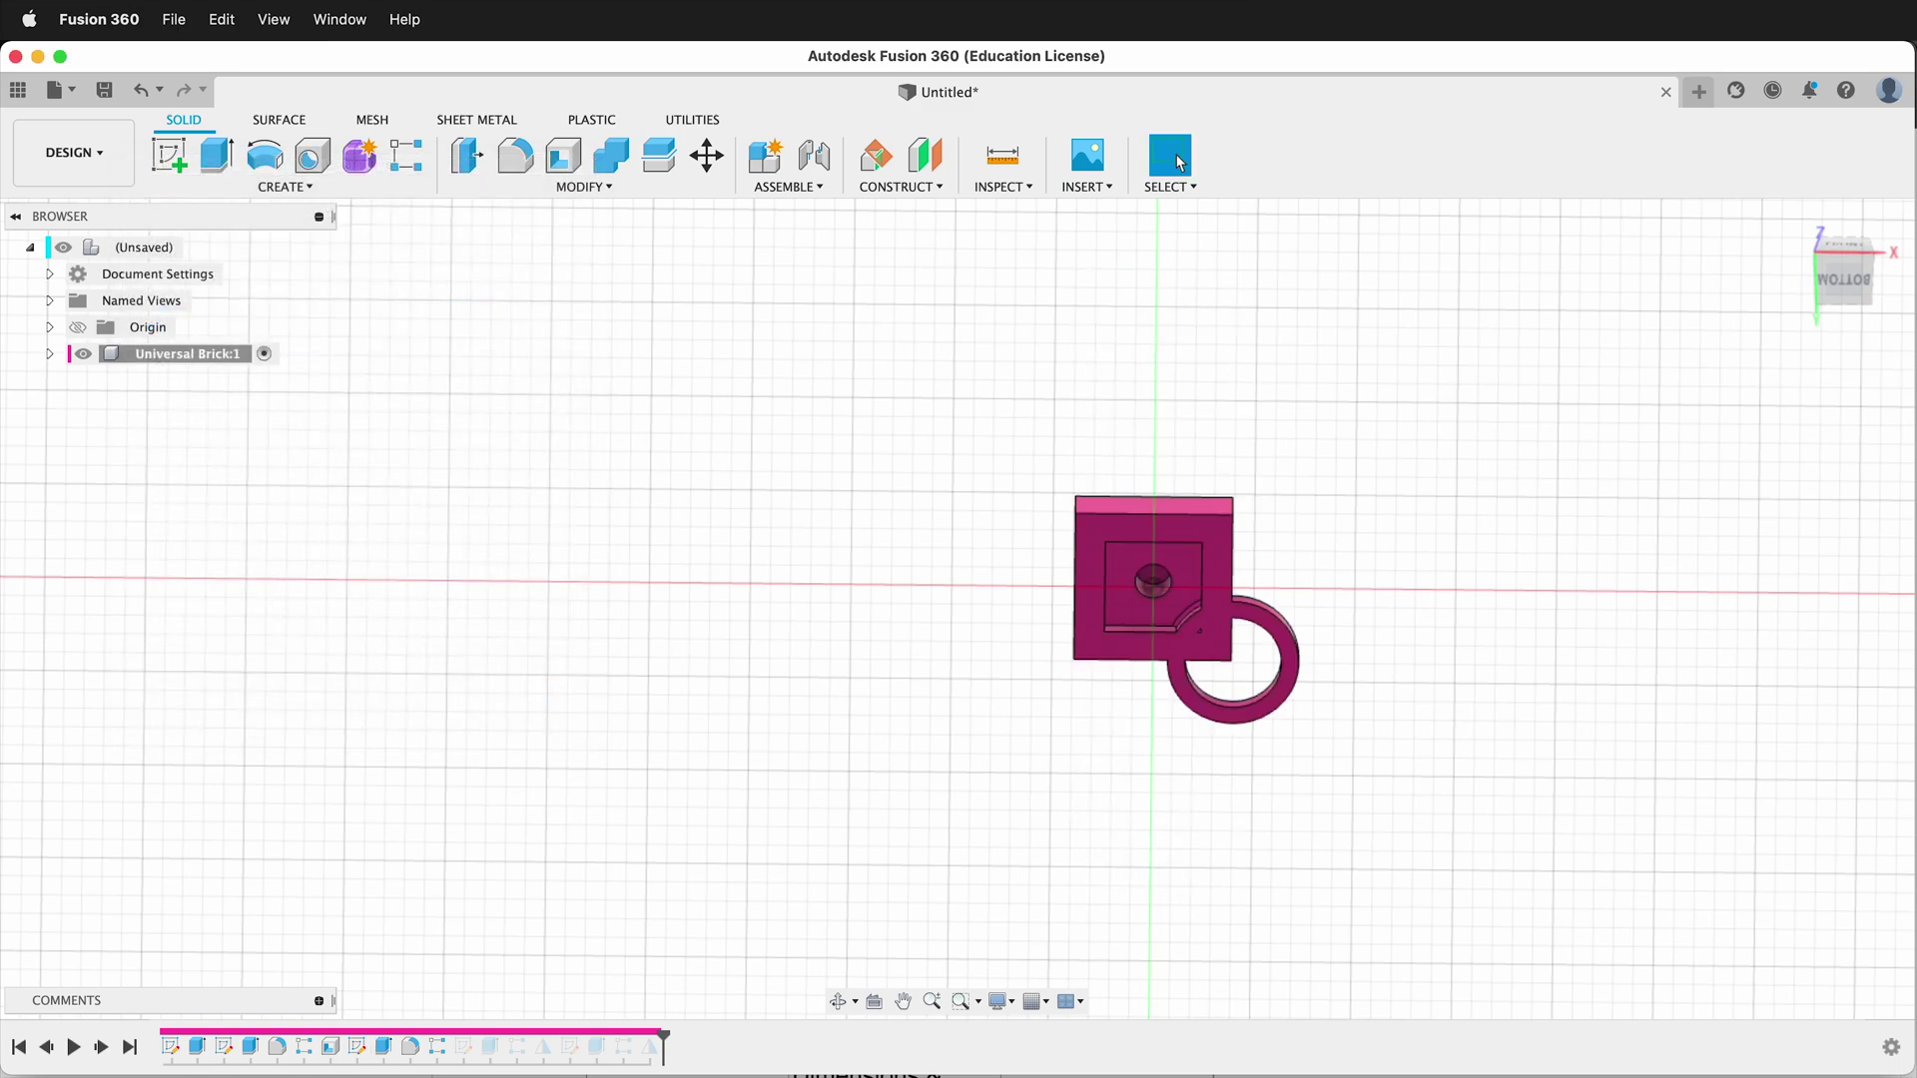
Step: Suppress the three features that create the underside tube, starting with its sketch
left_click(357, 1045)
left_click(410, 1046, "shift")
right_click(412, 1046)
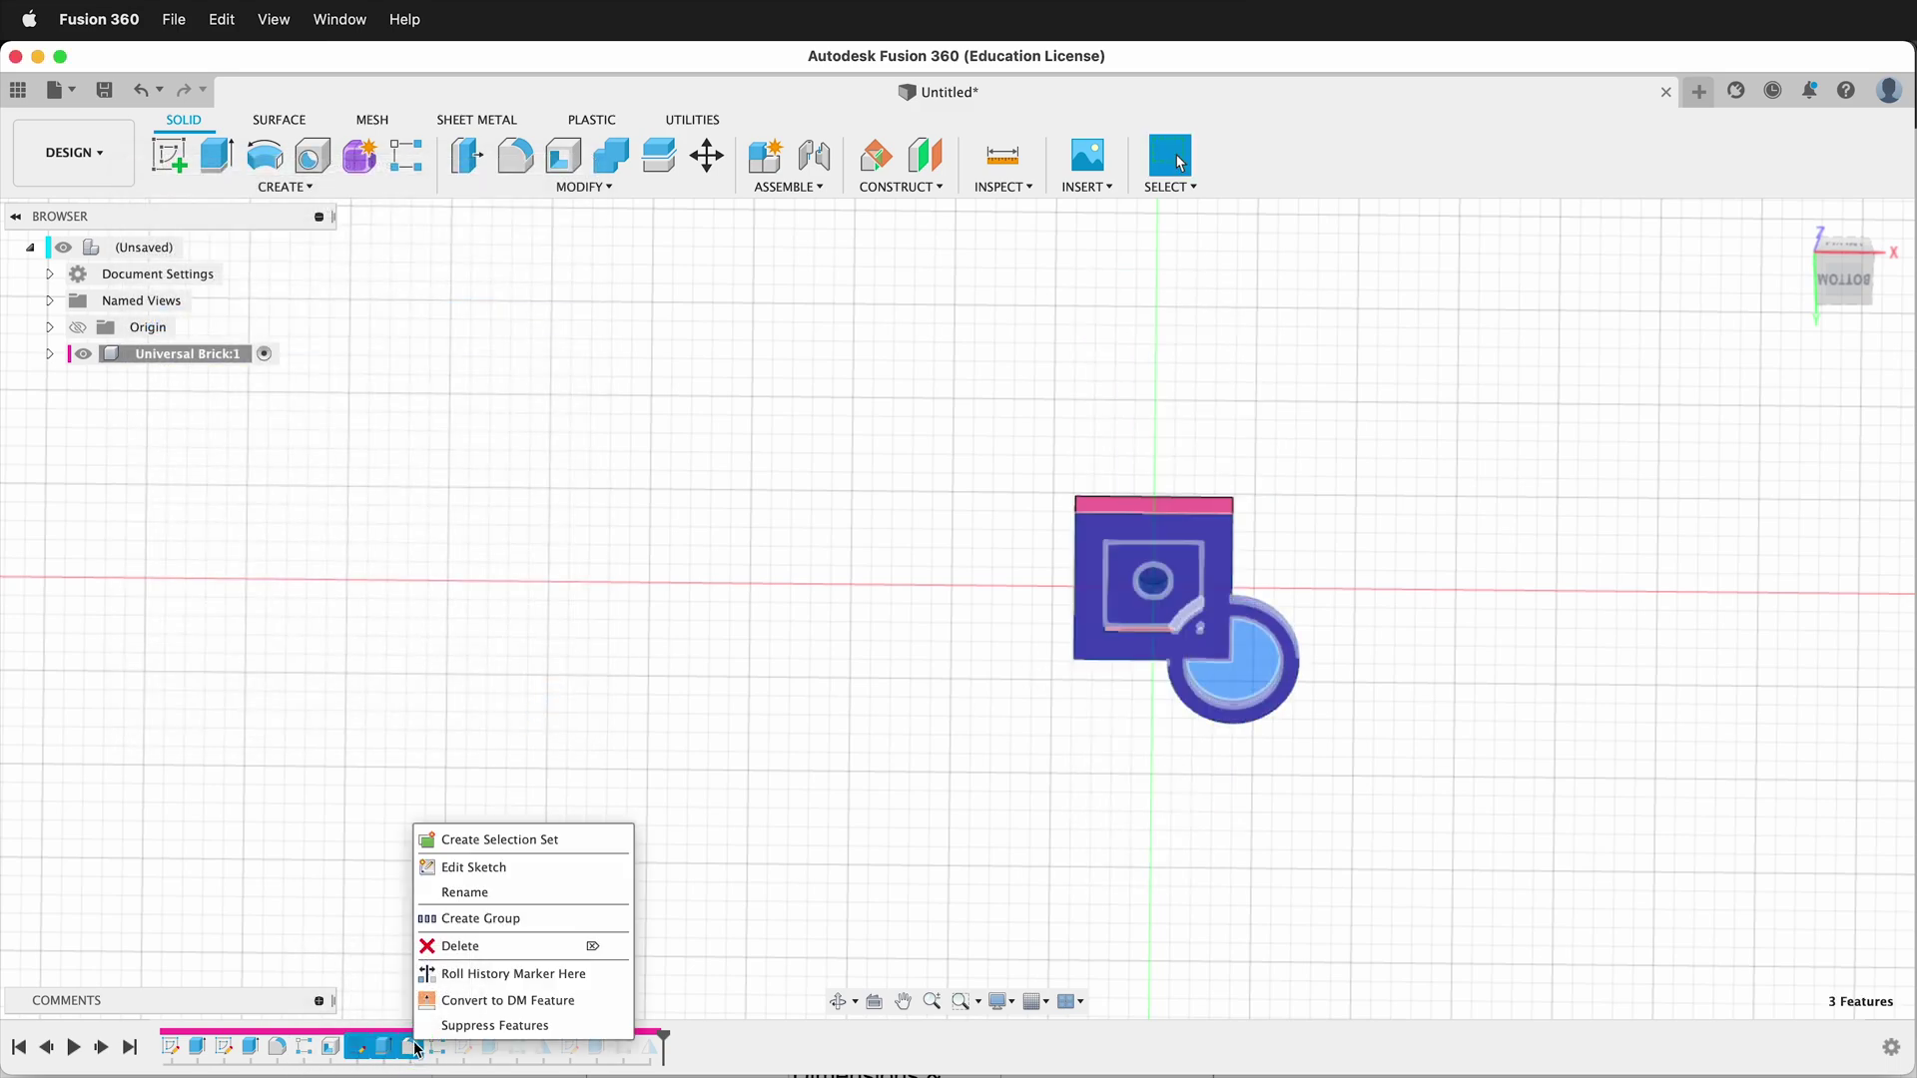
left_click(517, 1025)
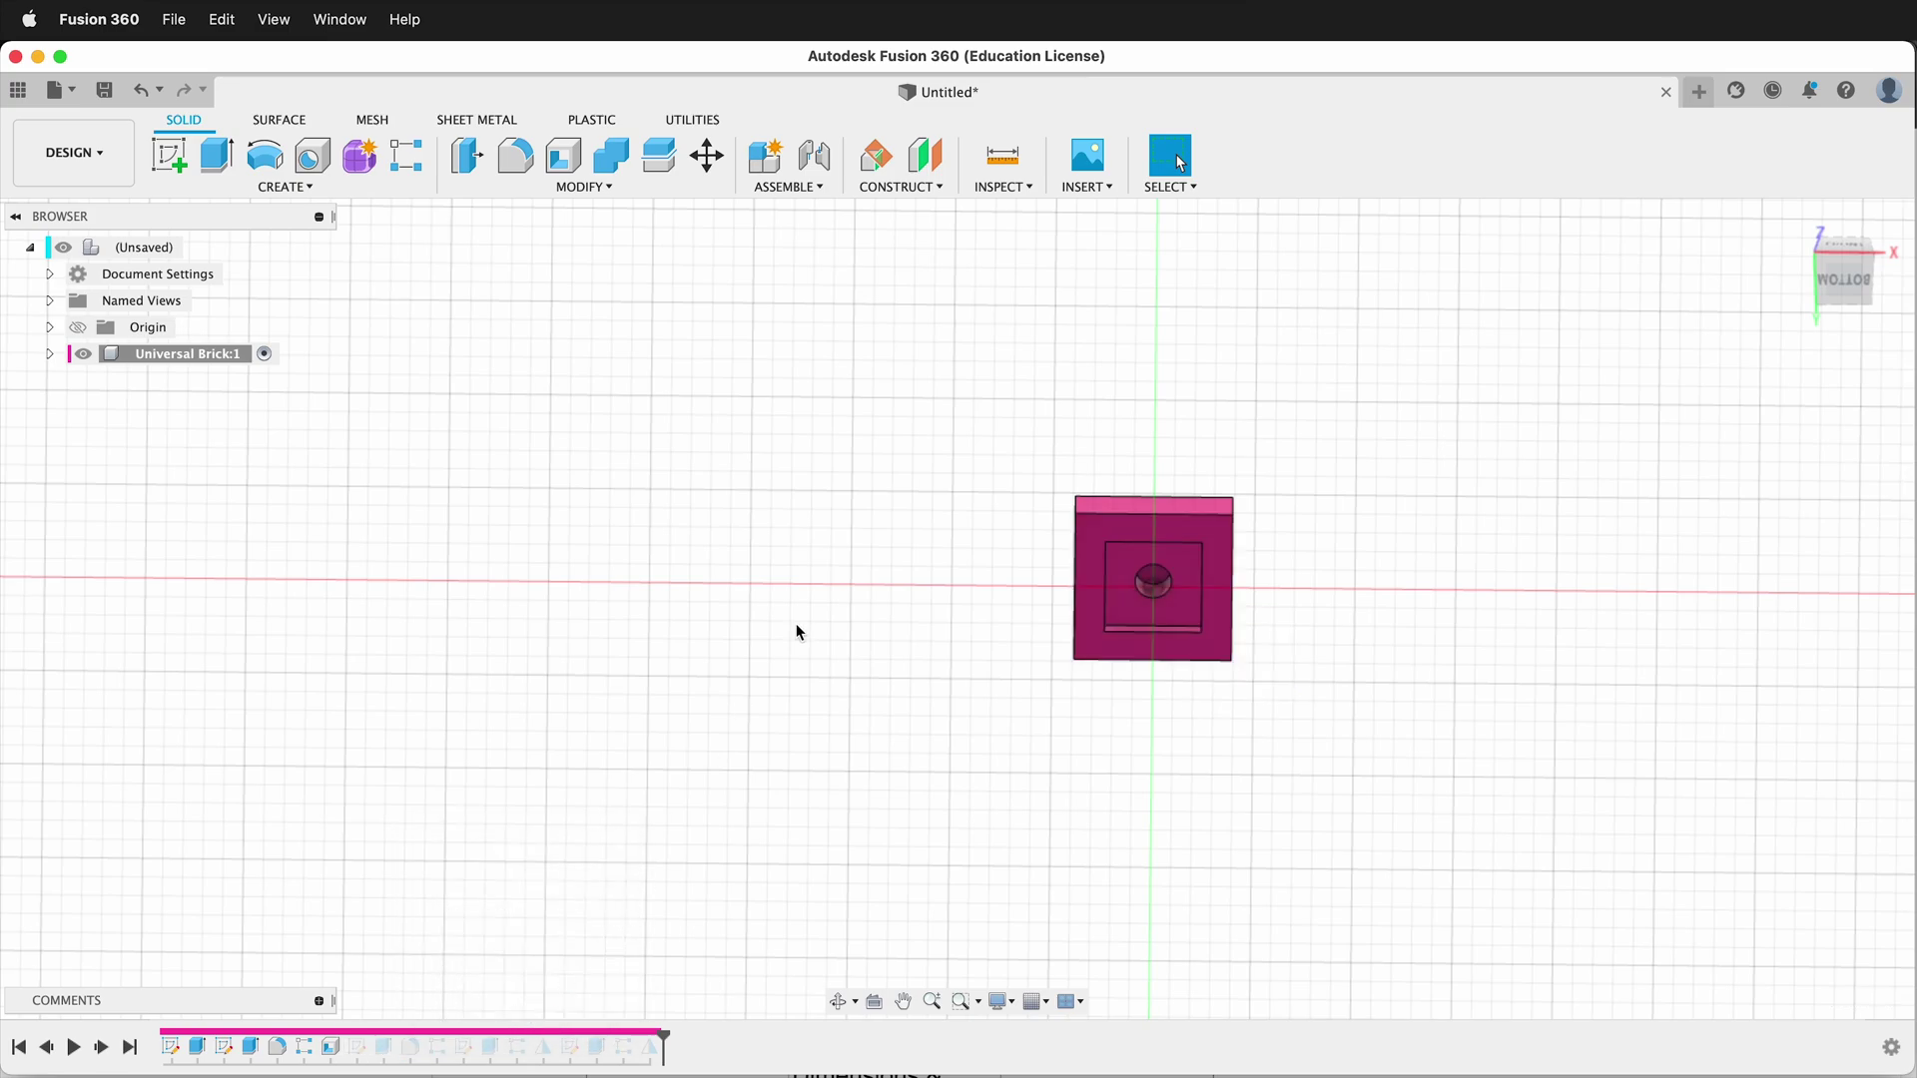
Step: Inspect the single-stud brick from above and below, and set the height user parameter to 3
middle_click_drag(797, 631, 698, 793, "shift")
scroll(1362, 530, "up", 5)
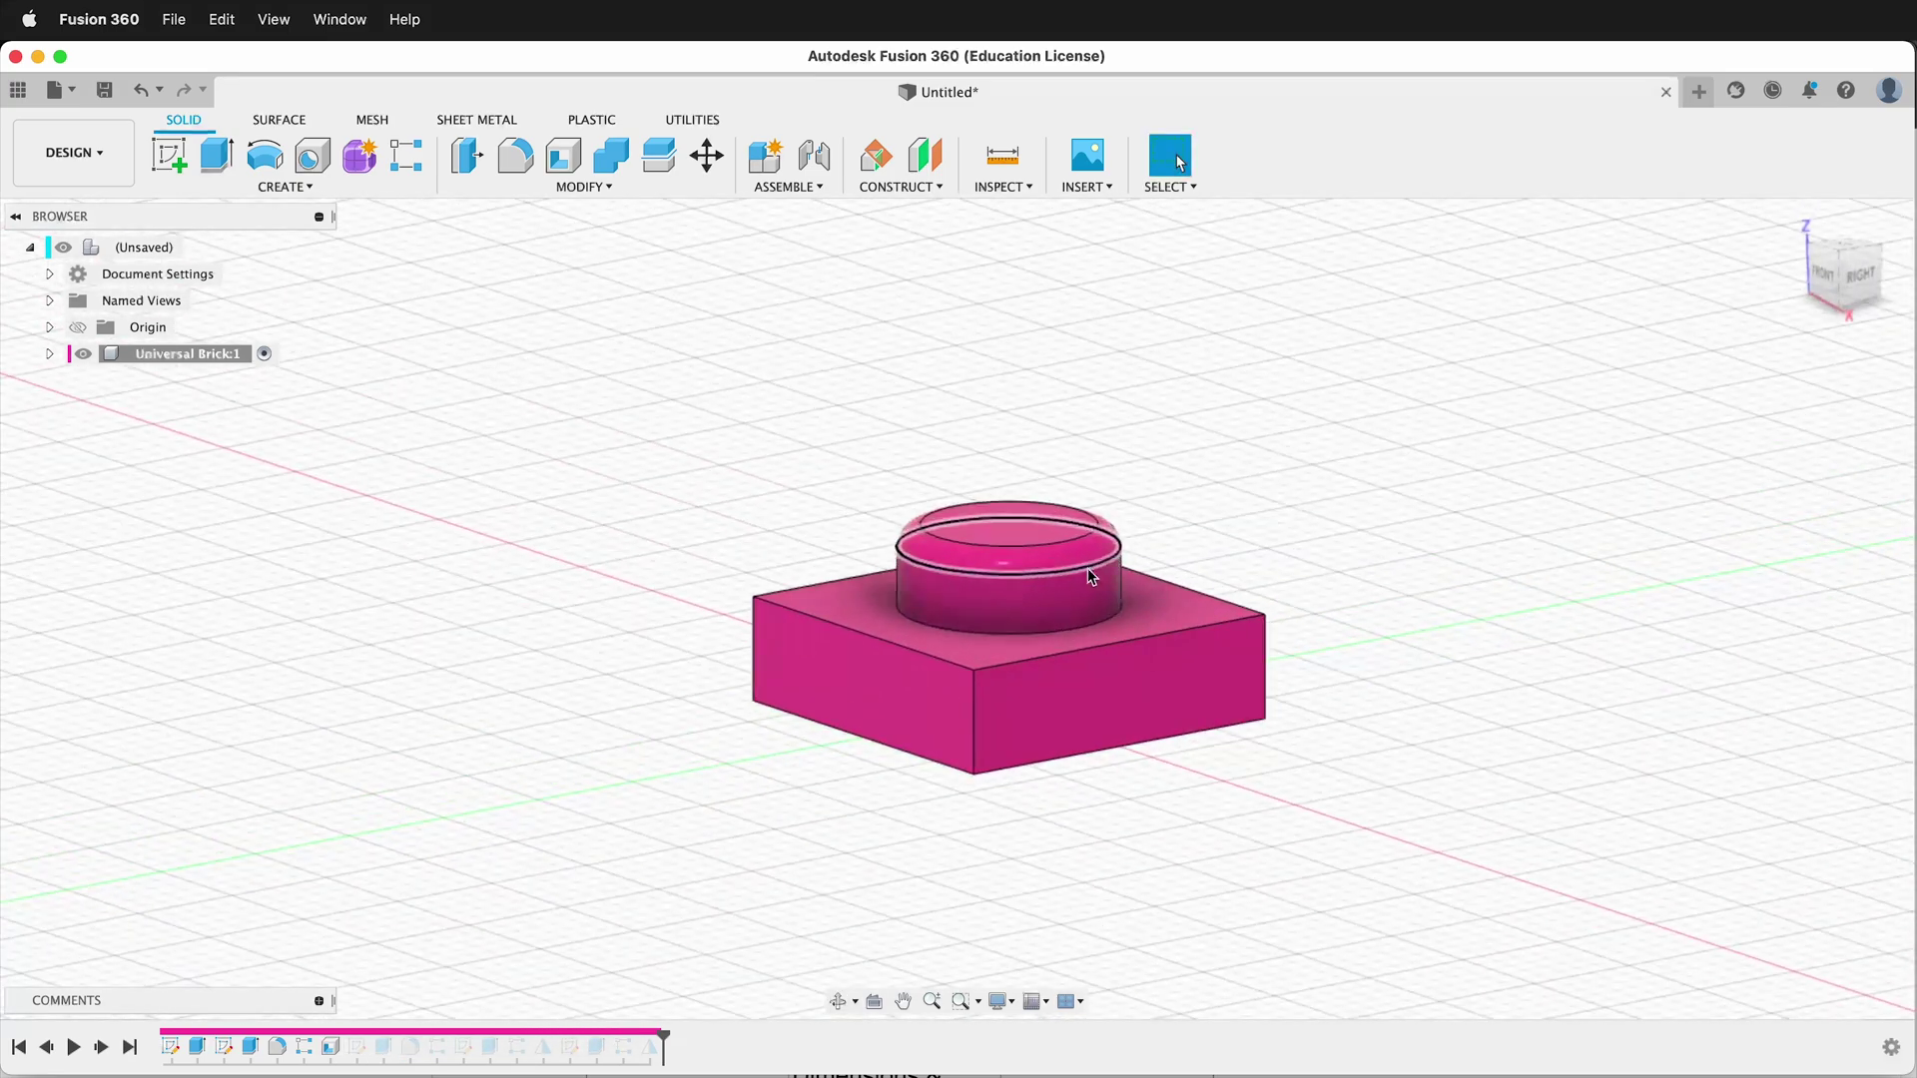
middle_click_drag(1042, 639, 1088, 690, "shift")
left_click(584, 186)
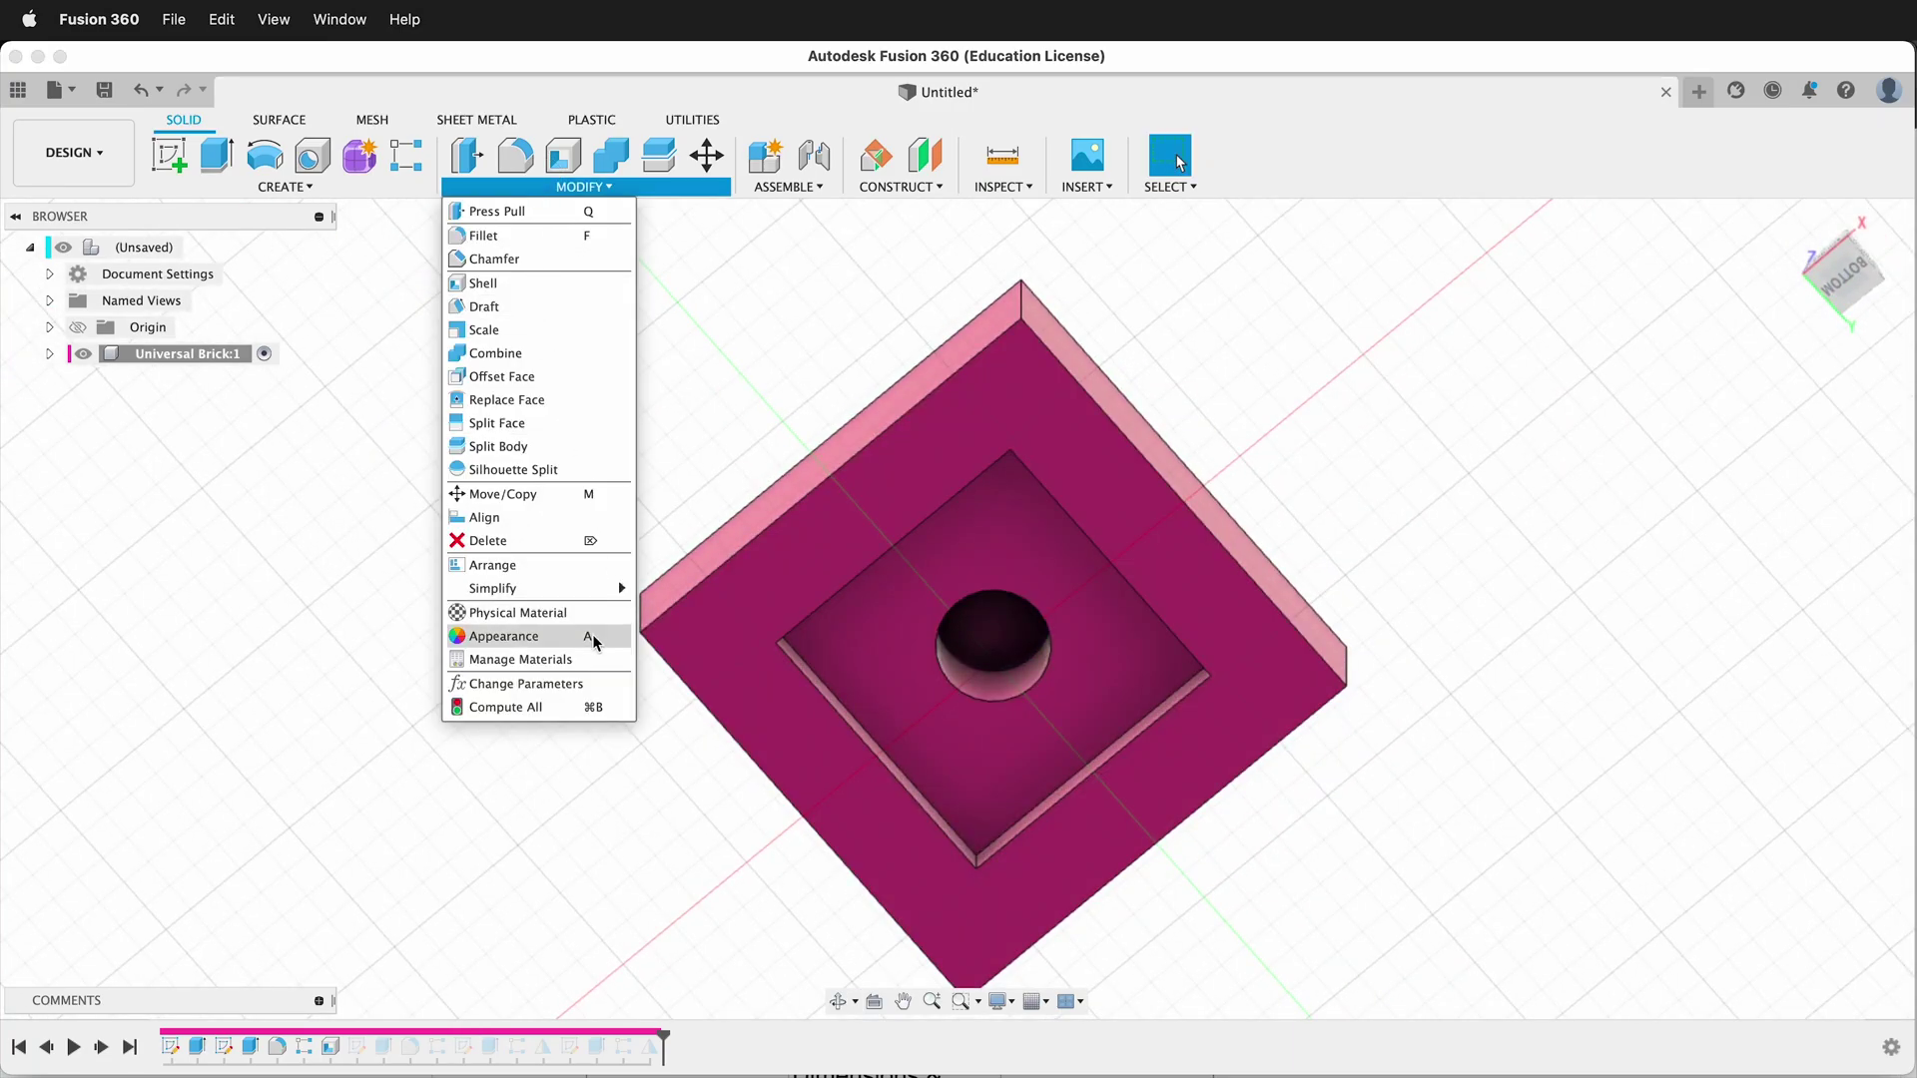
left_click(572, 684)
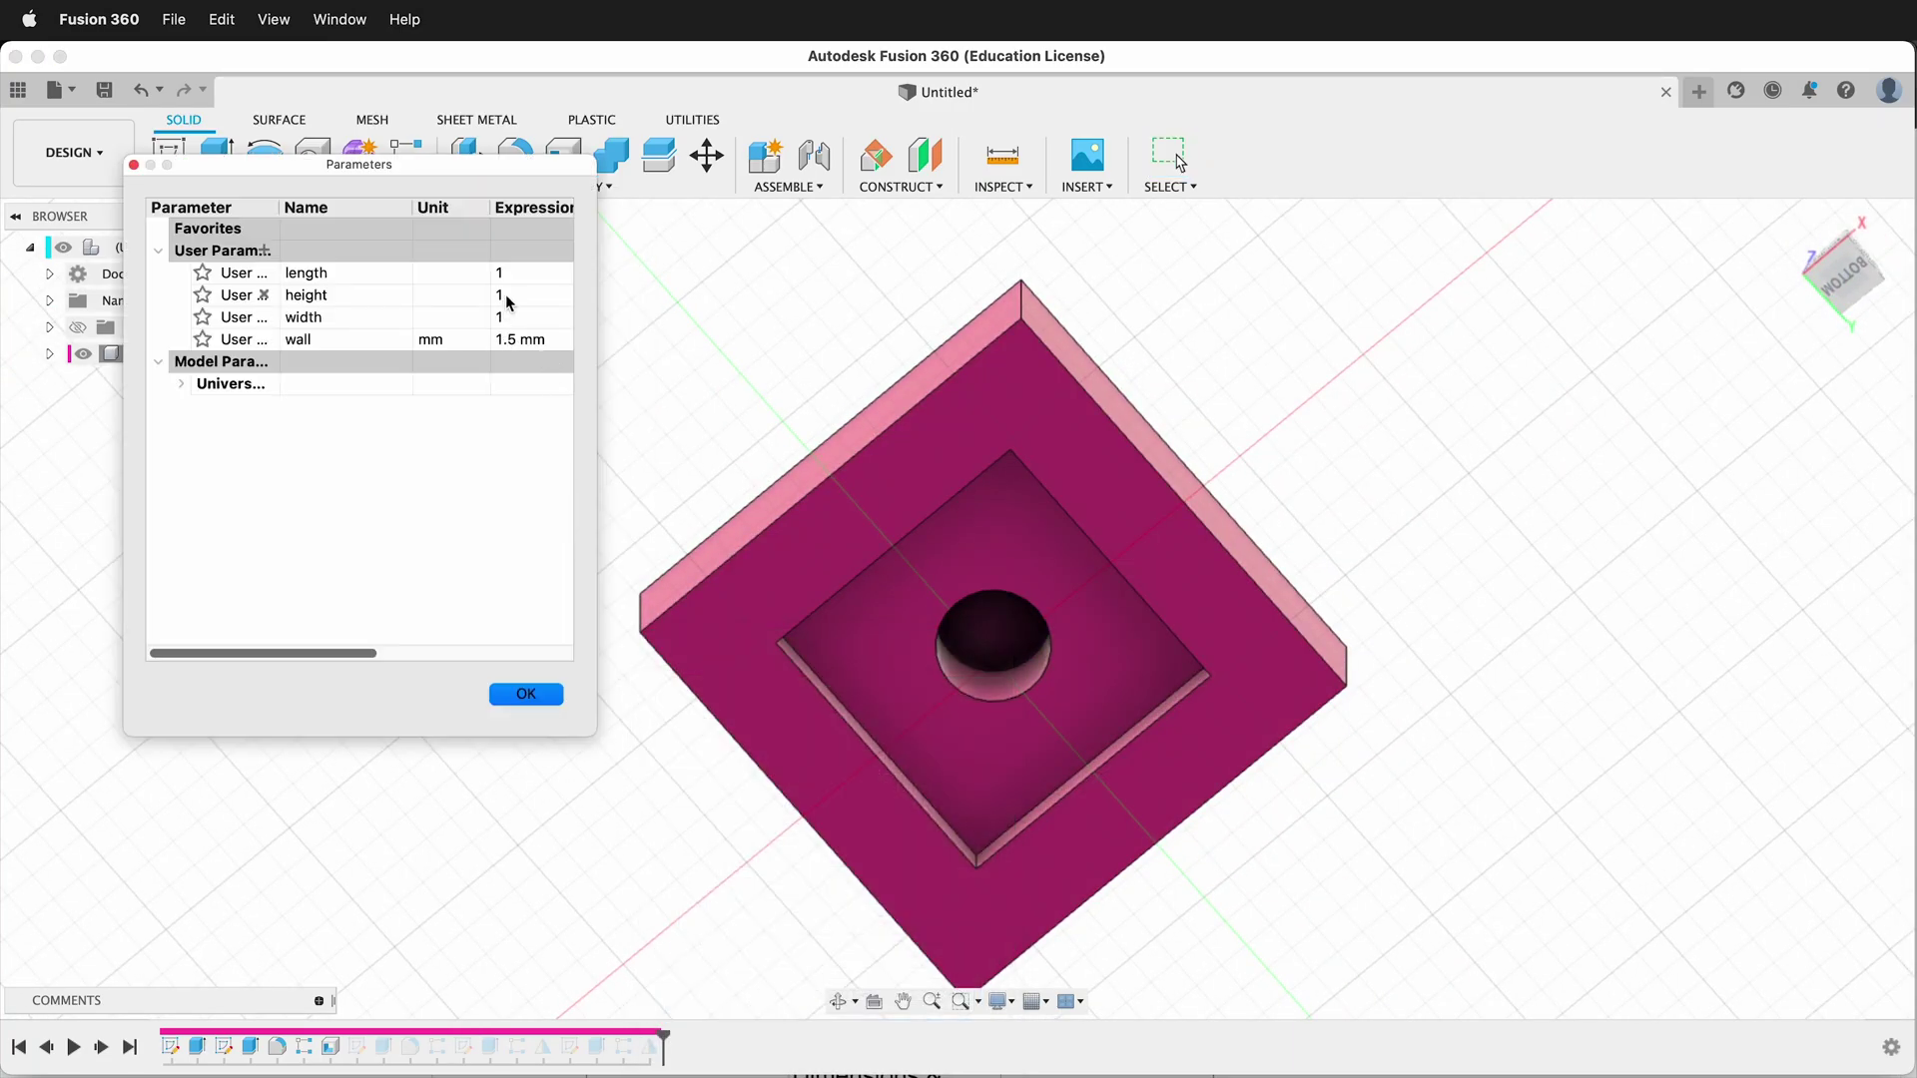
left_click(505, 293)
left_click(511, 292)
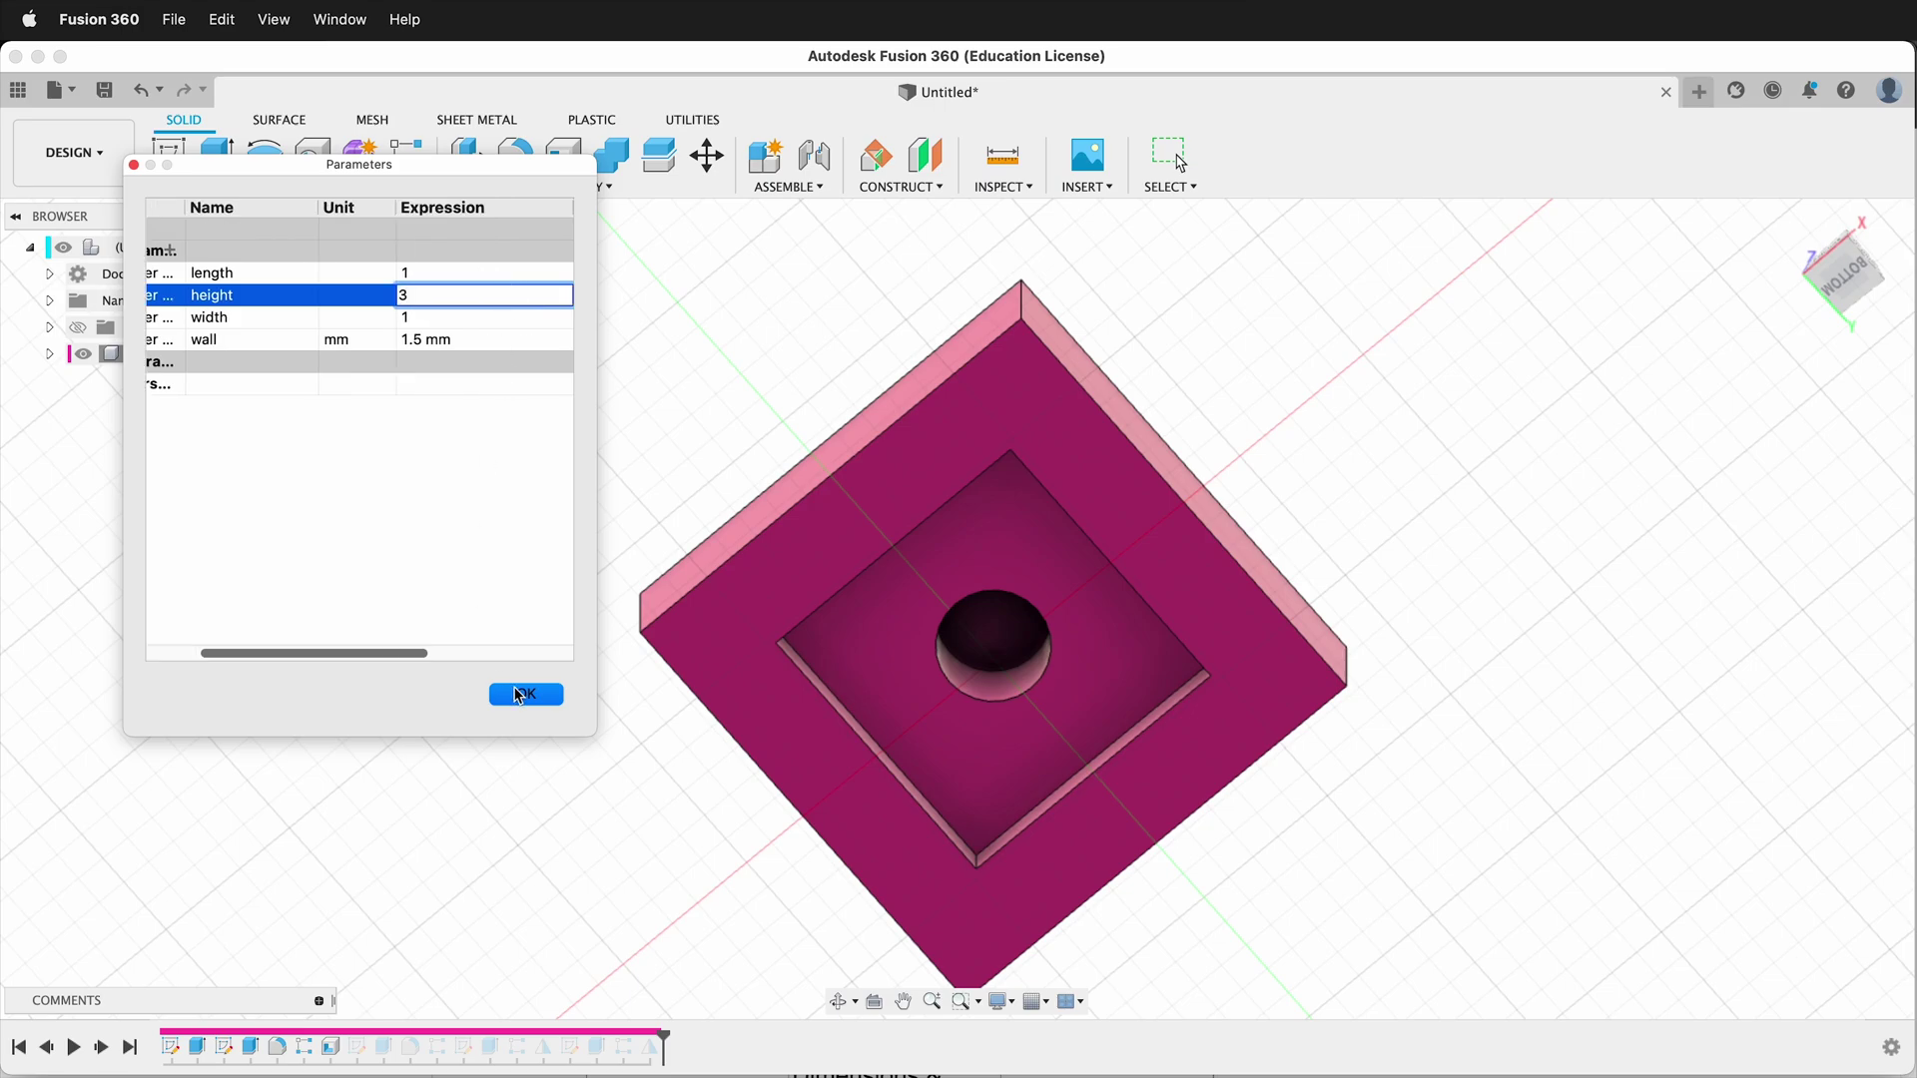
type("3")
left_click(518, 696)
Step: Set the height user parameter to 17 and accept the change
middle_click_drag(526, 693, 793, 702, "shift")
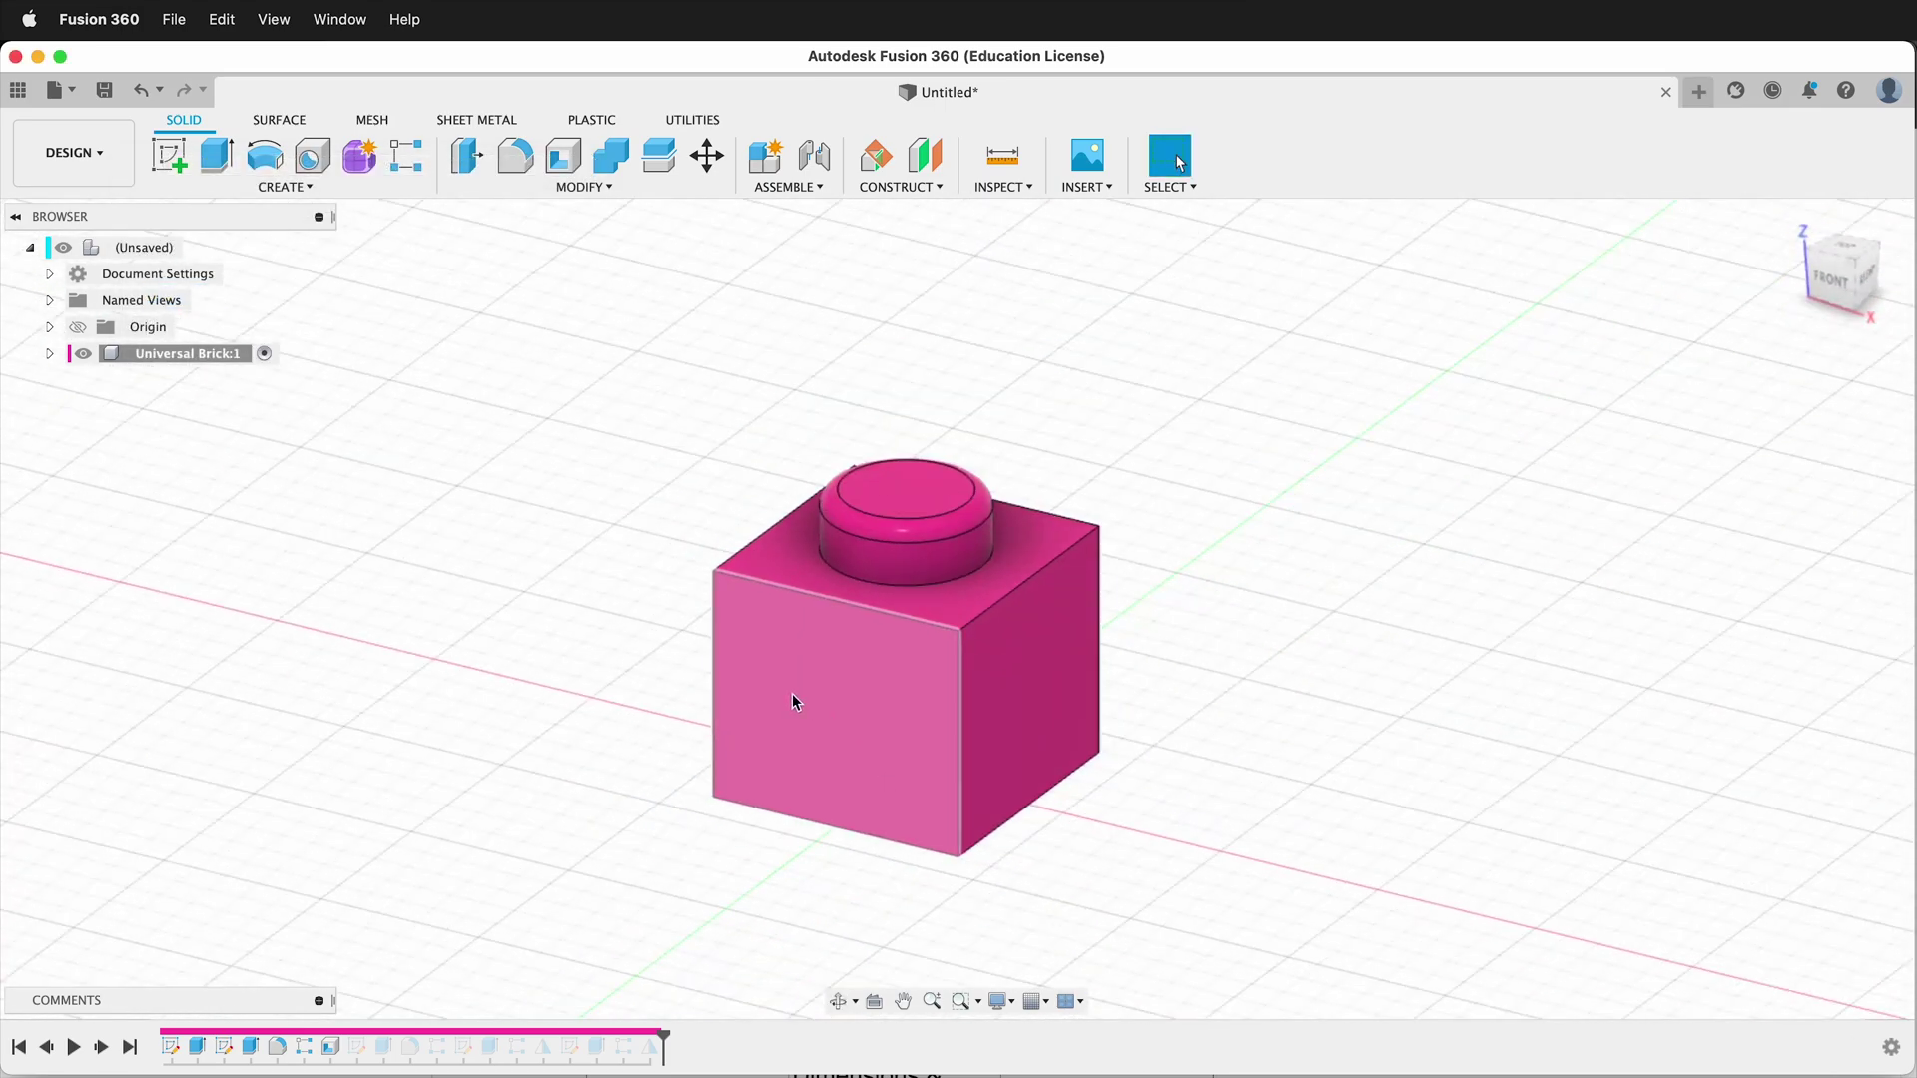
left_click(644, 188)
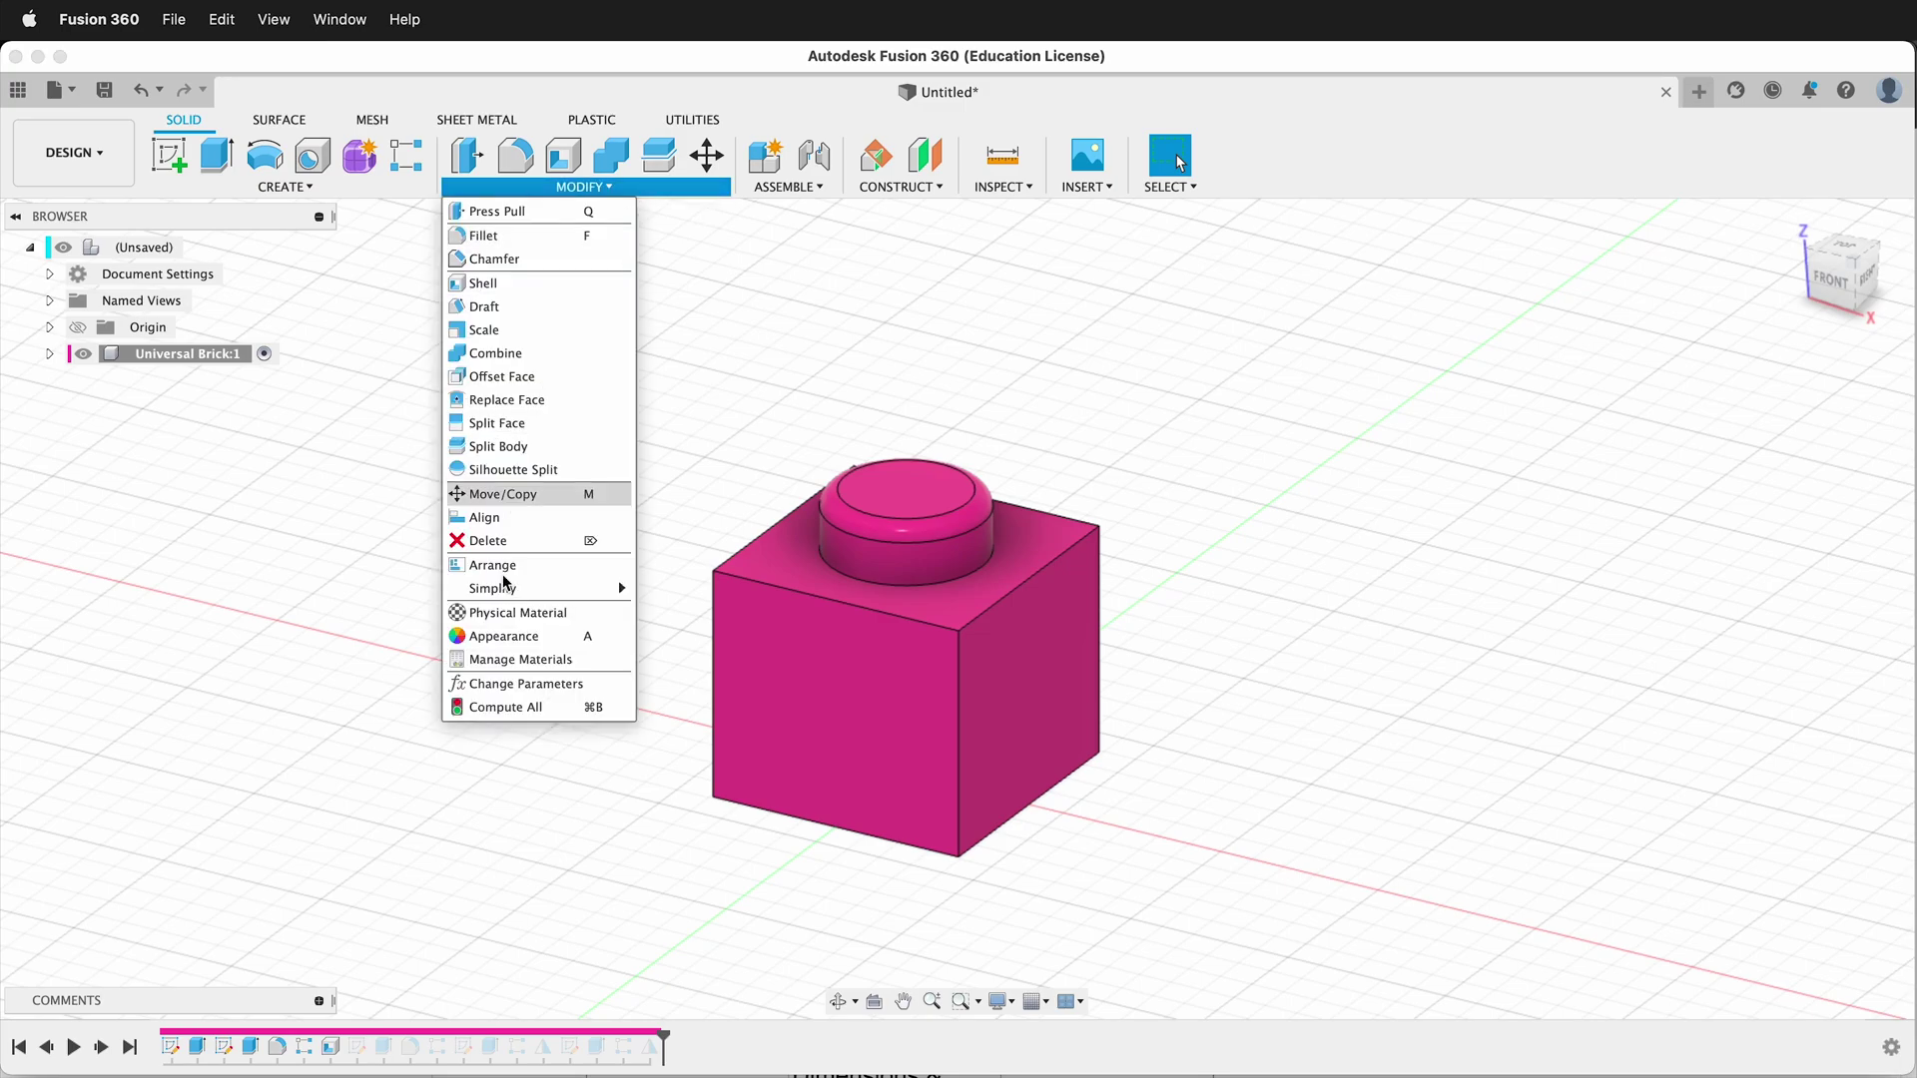
left_click(529, 680)
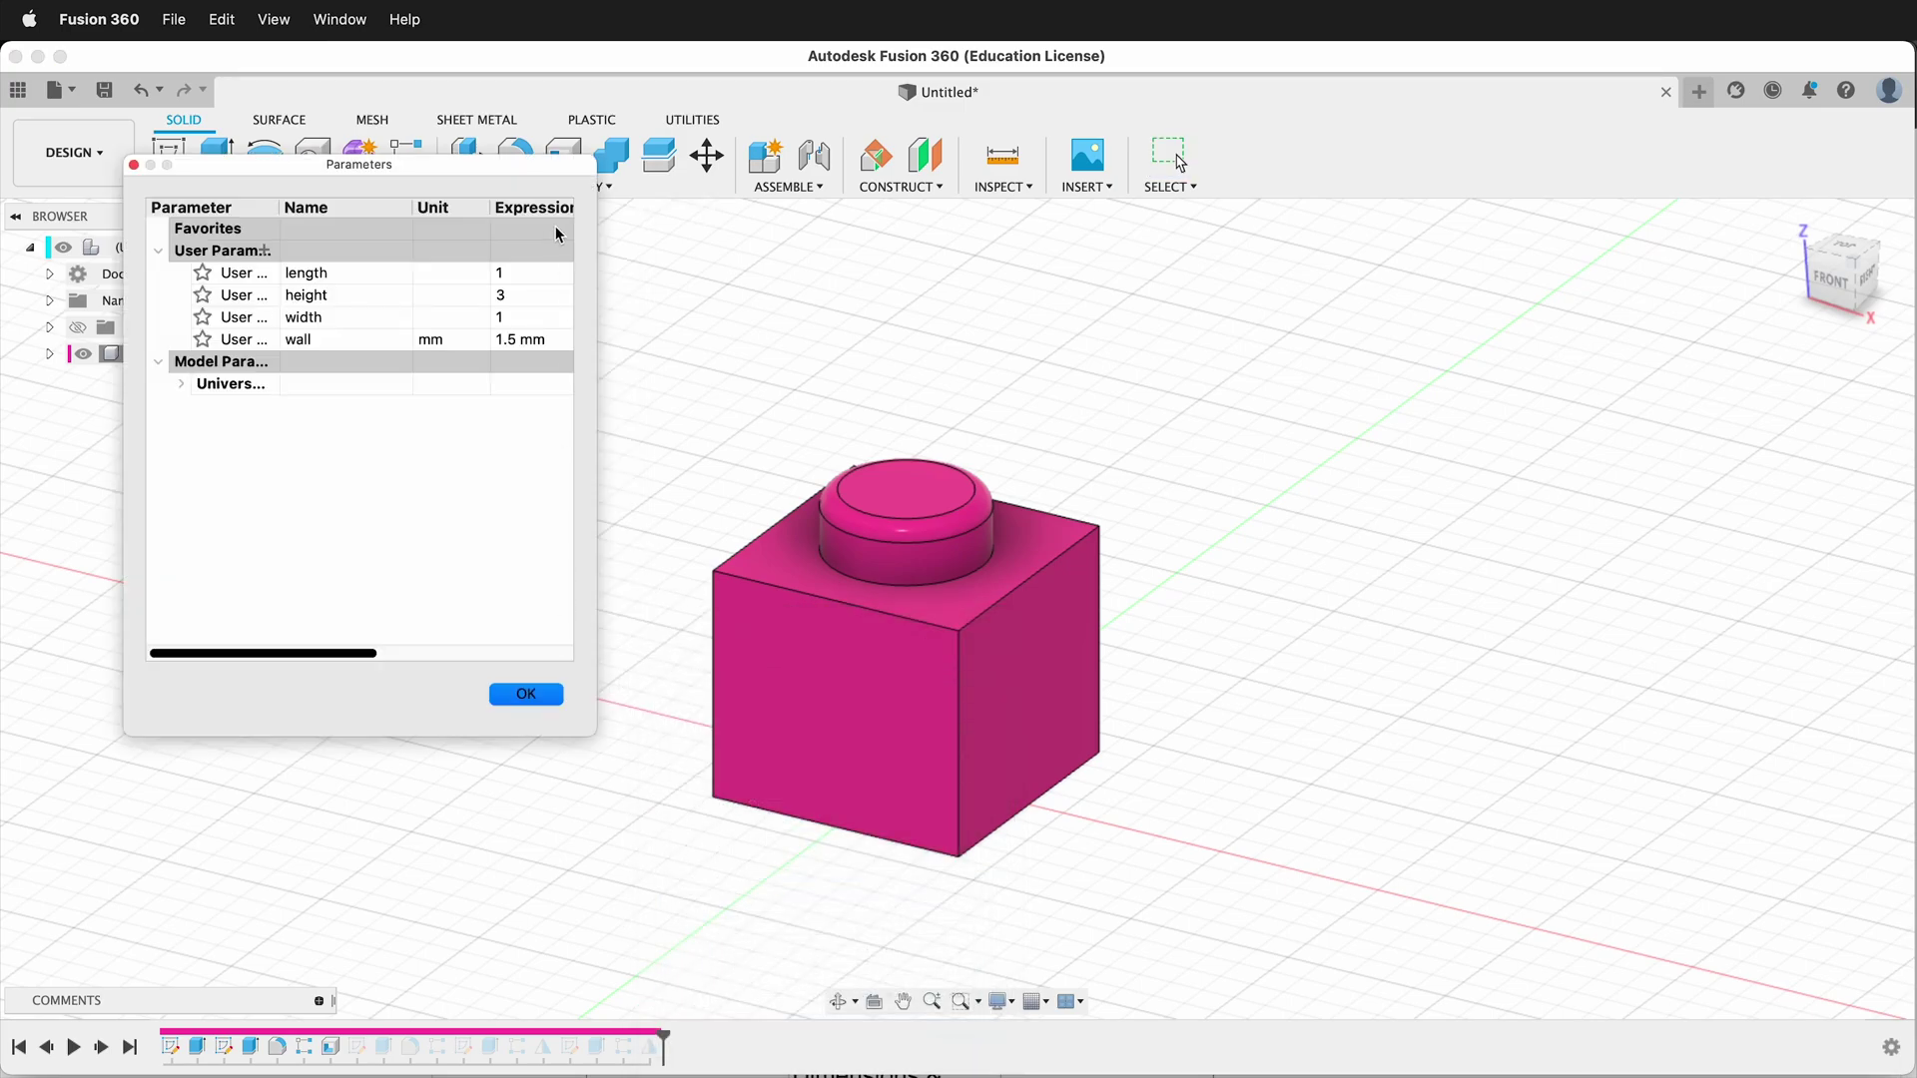
double_click(499, 302)
type("17")
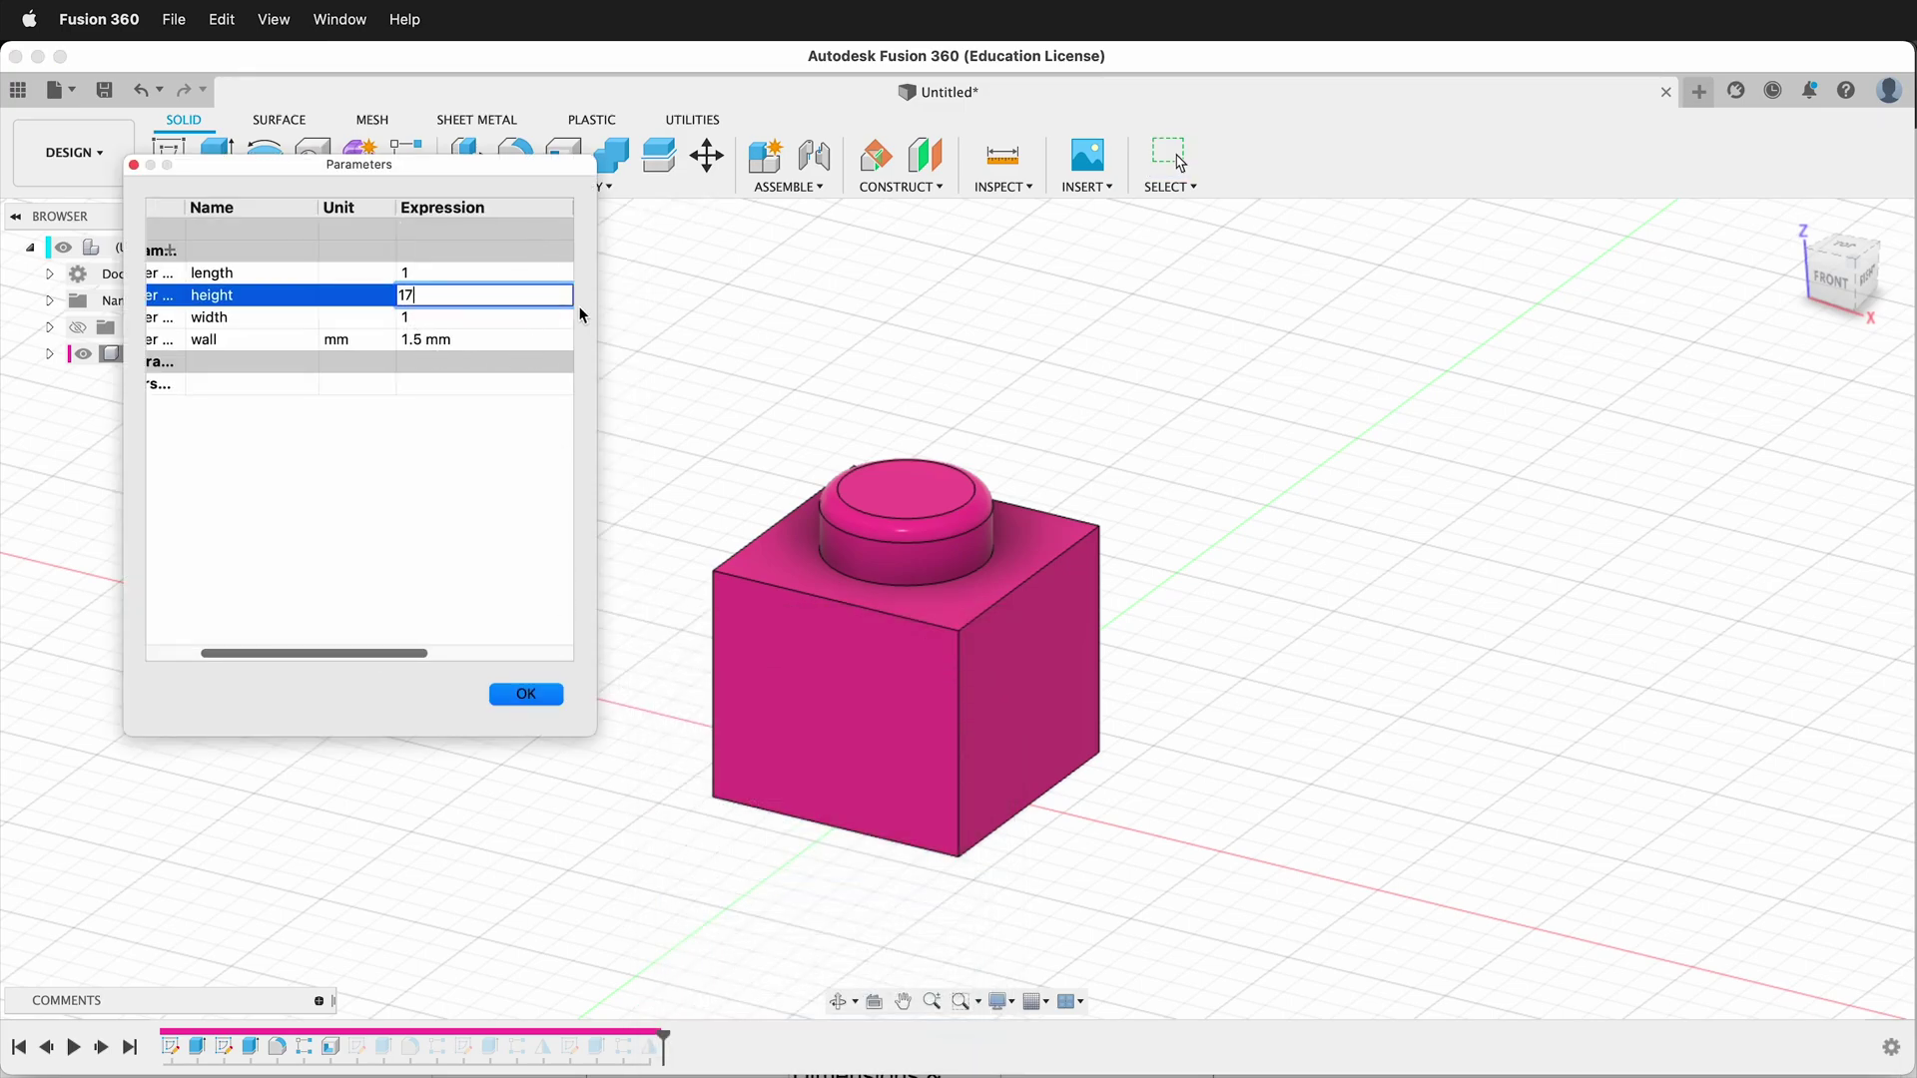
left_click(529, 691)
Step: Set the length user parameter to 5 and the width user parameter to 2
scroll(529, 689, "down", 10)
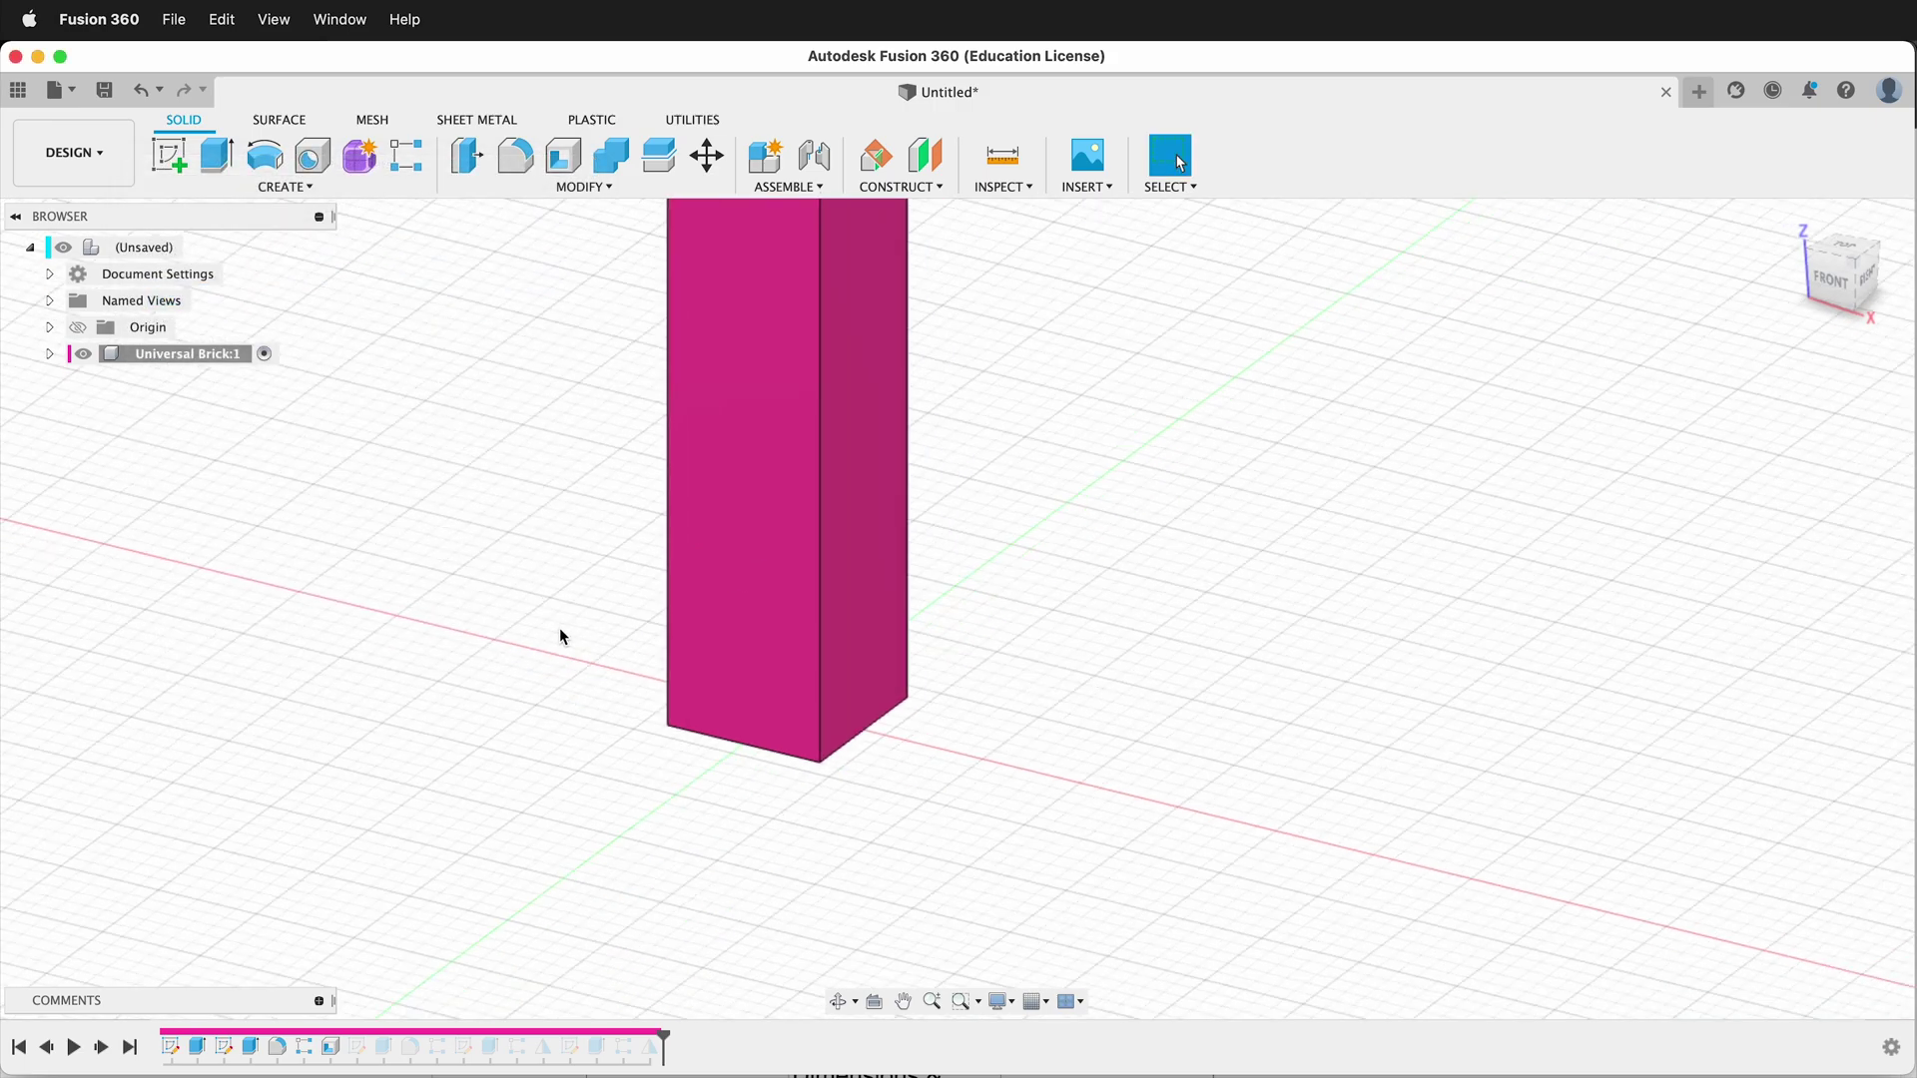
middle_click_drag(499, 502, 569, 372, "shift")
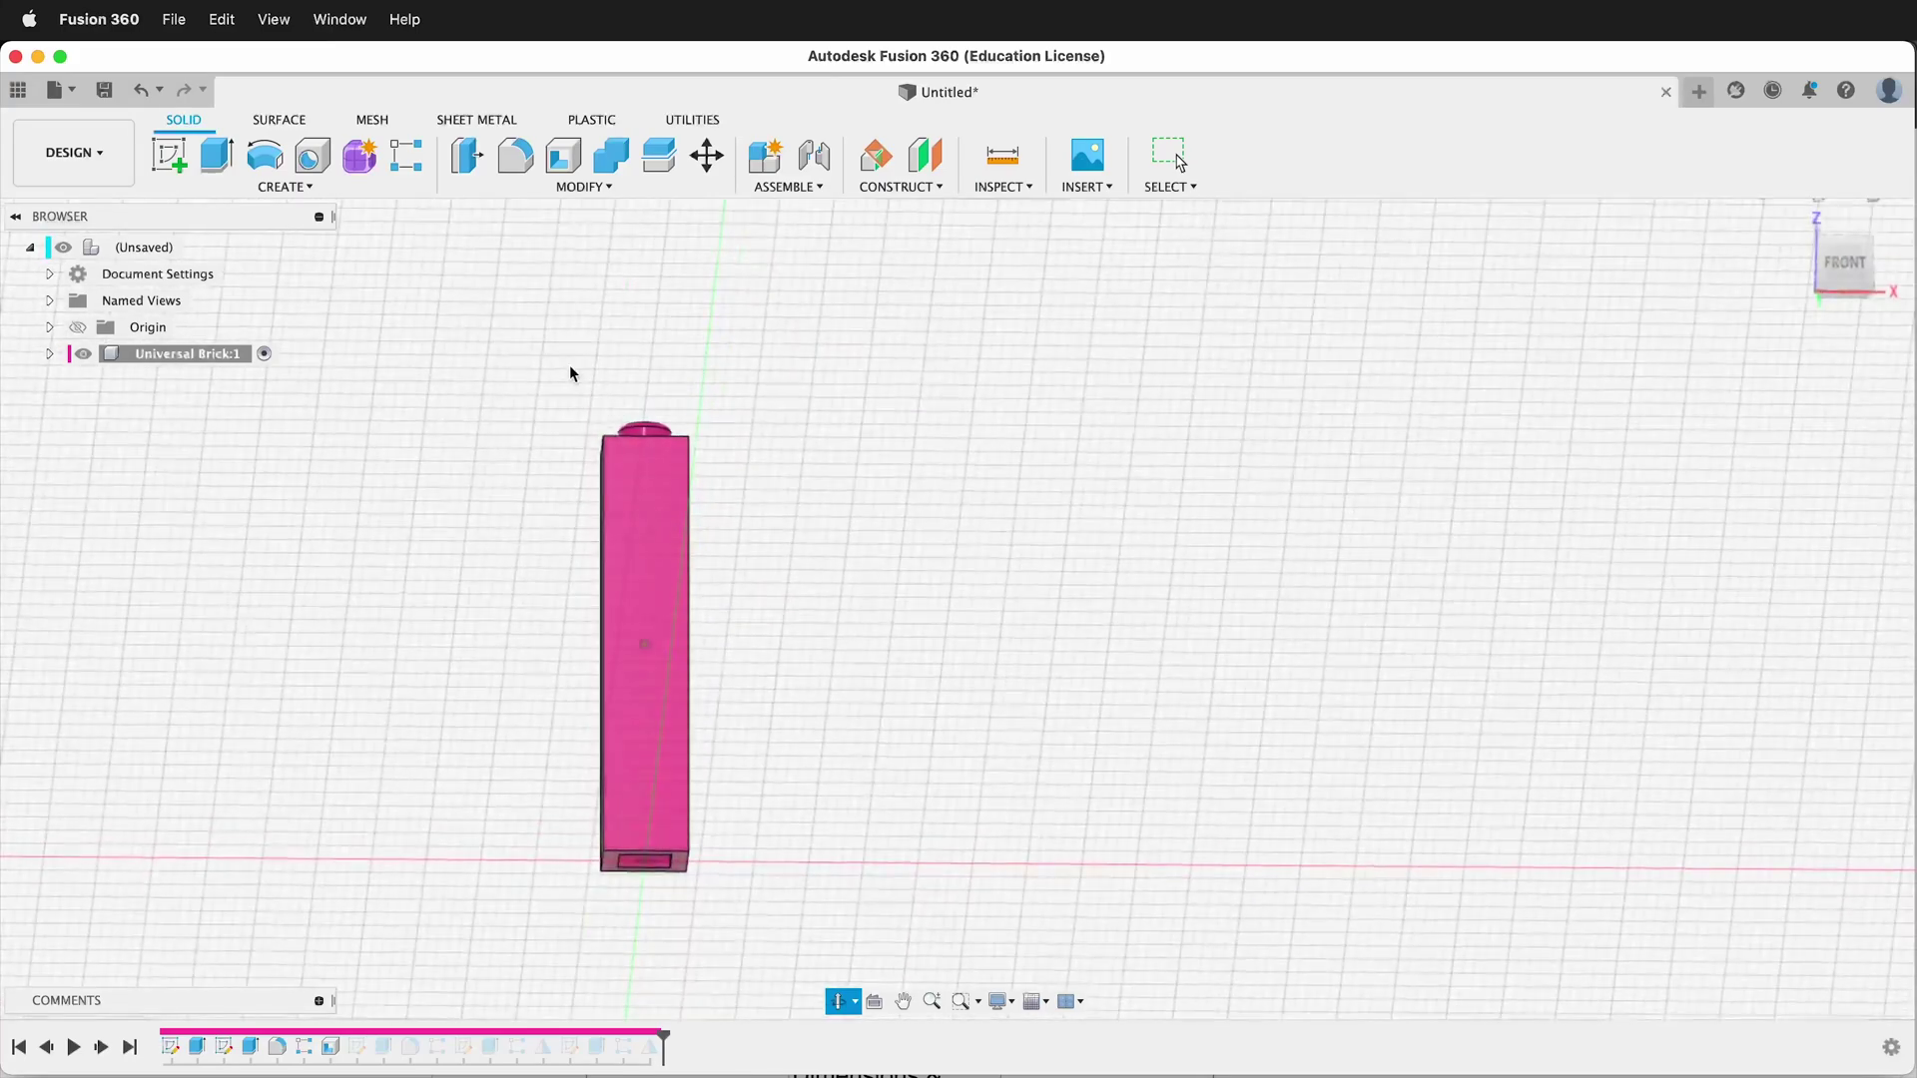
left_click(584, 187)
left_click(566, 684)
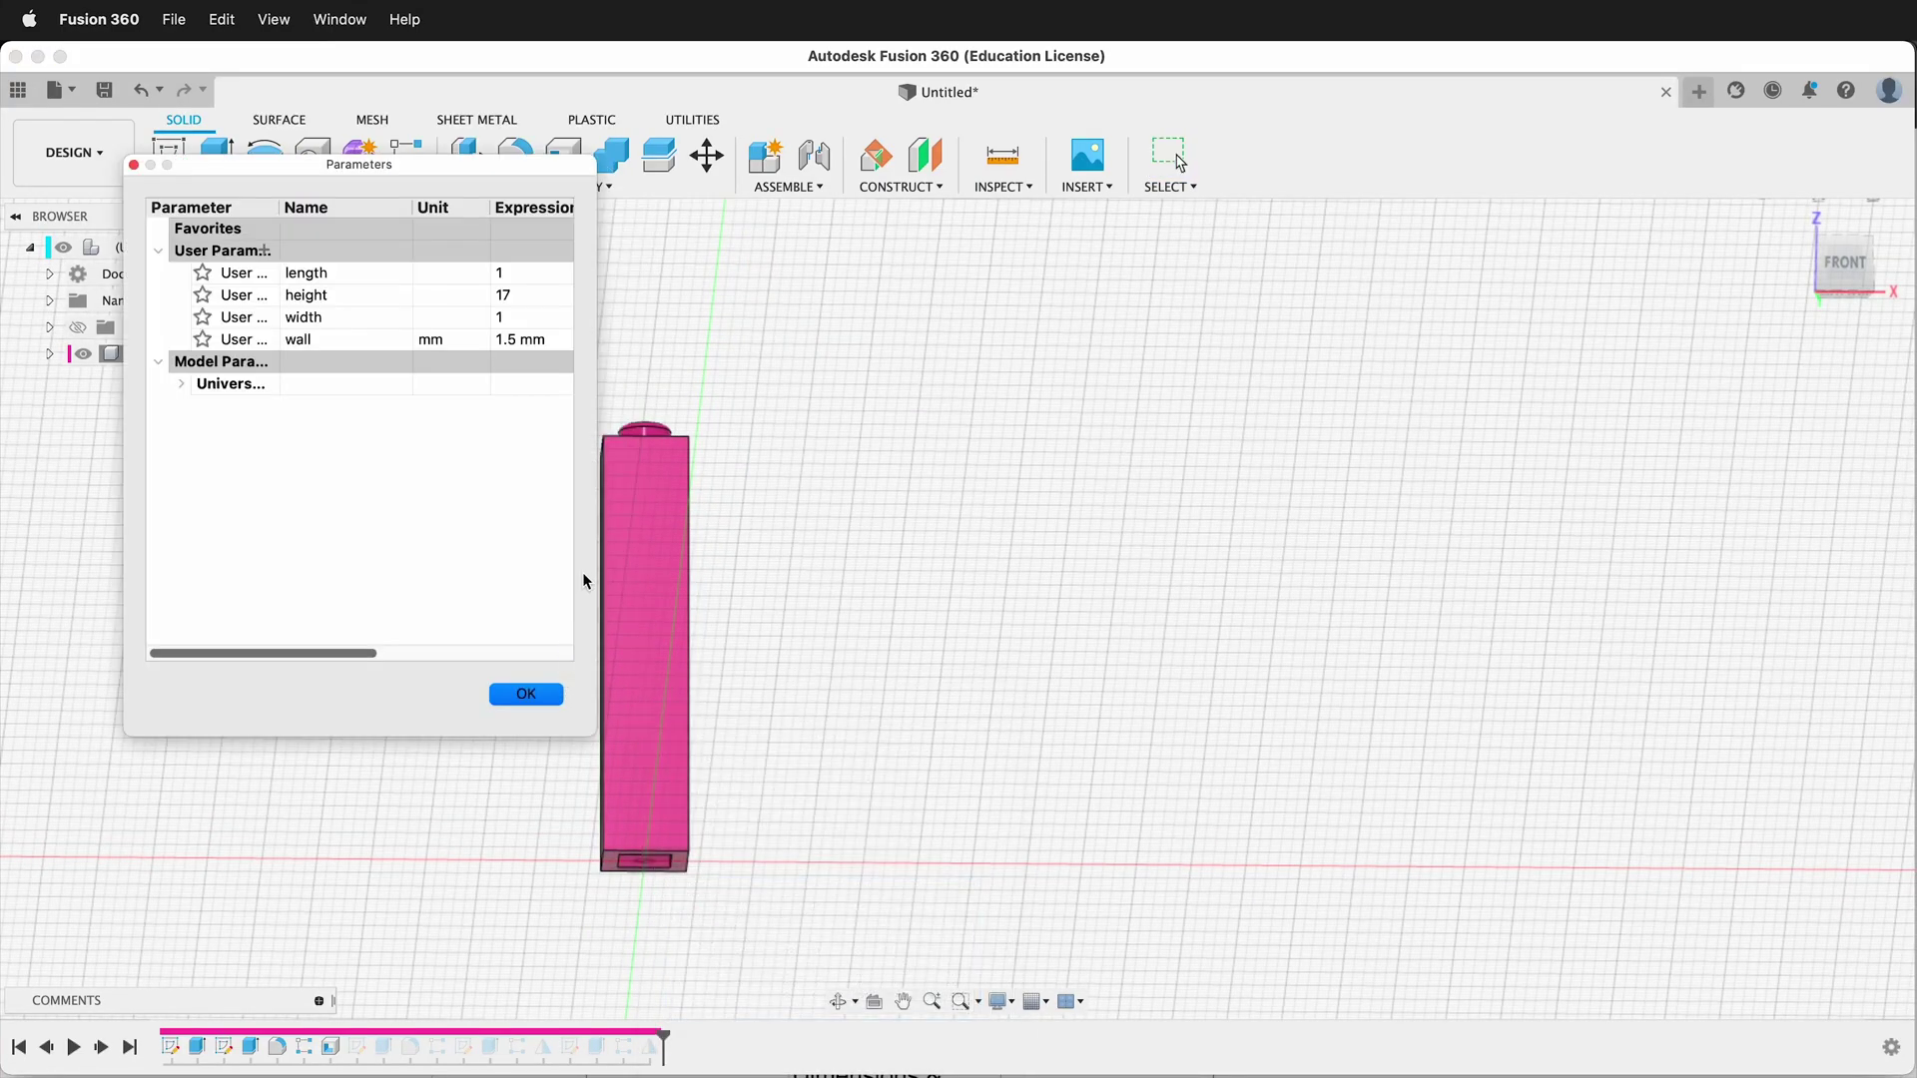
double_click(504, 273)
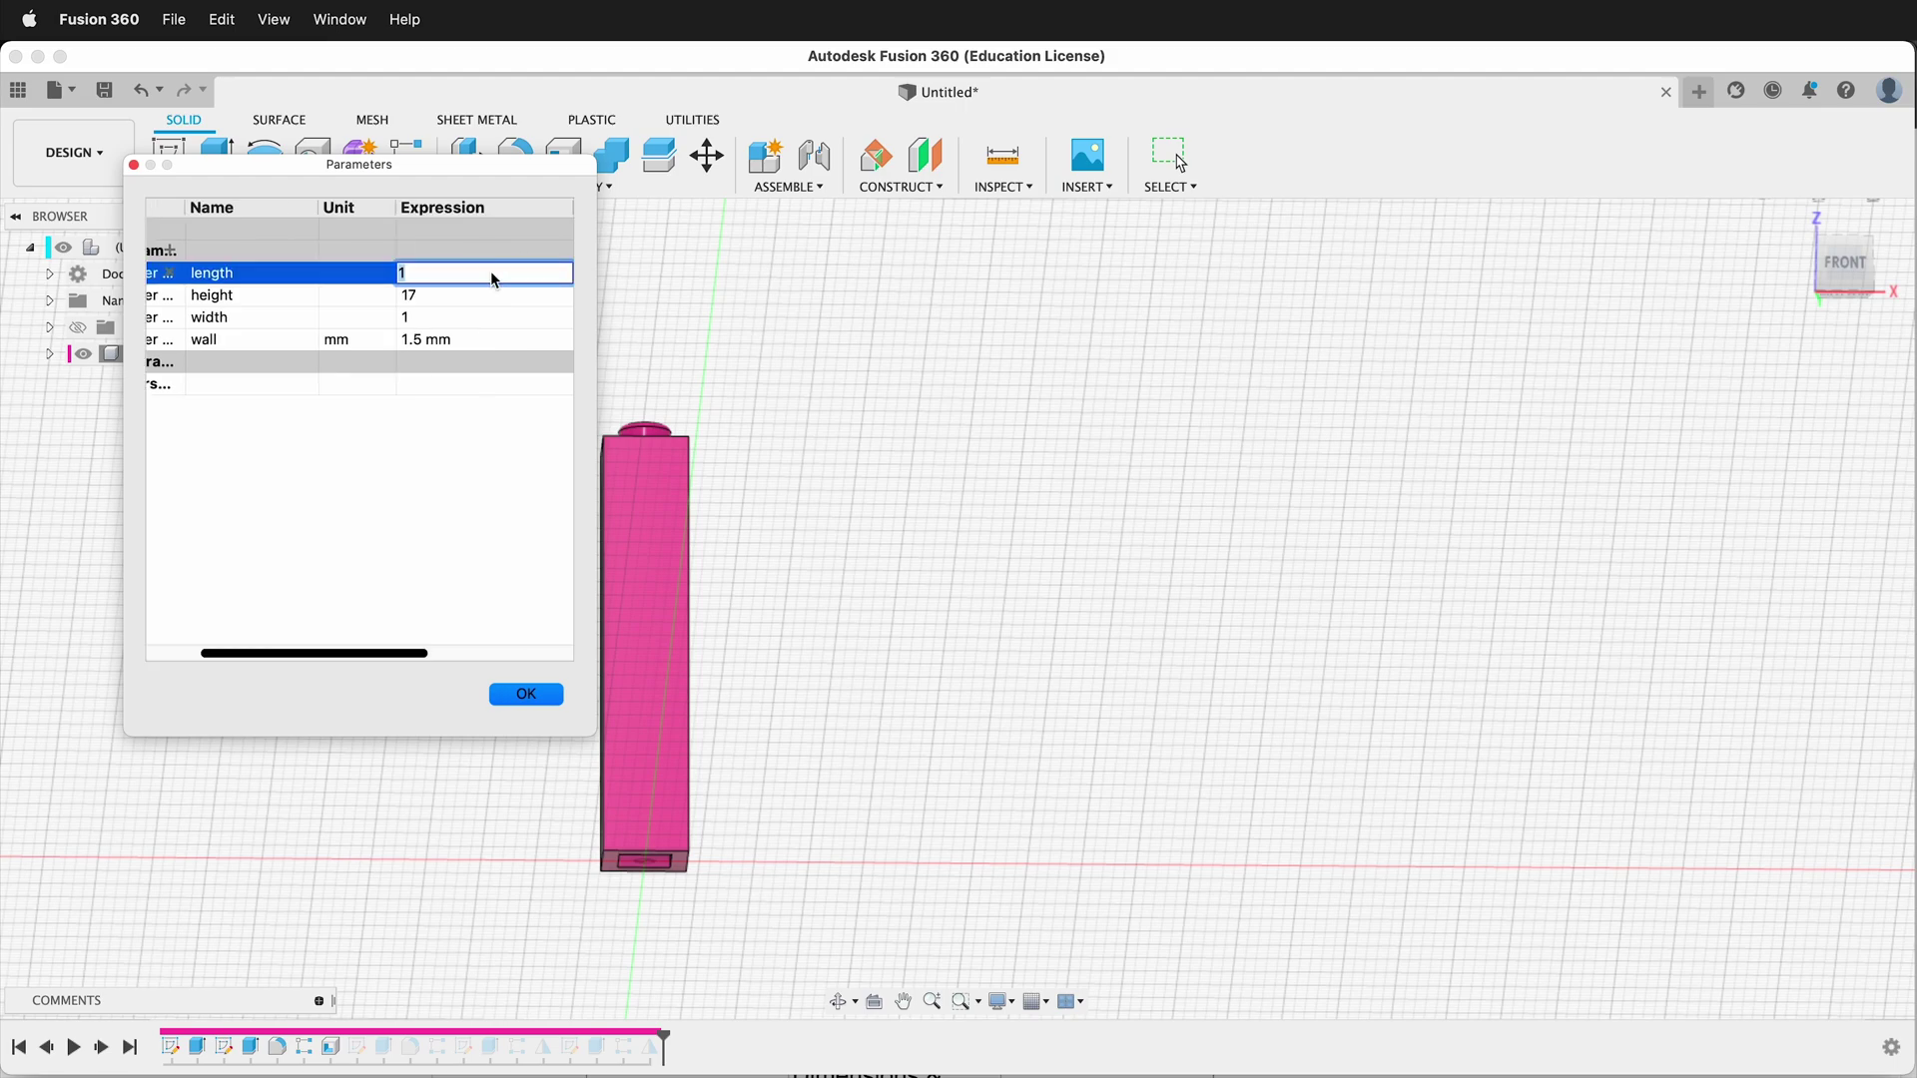
type("5")
double_click(427, 317)
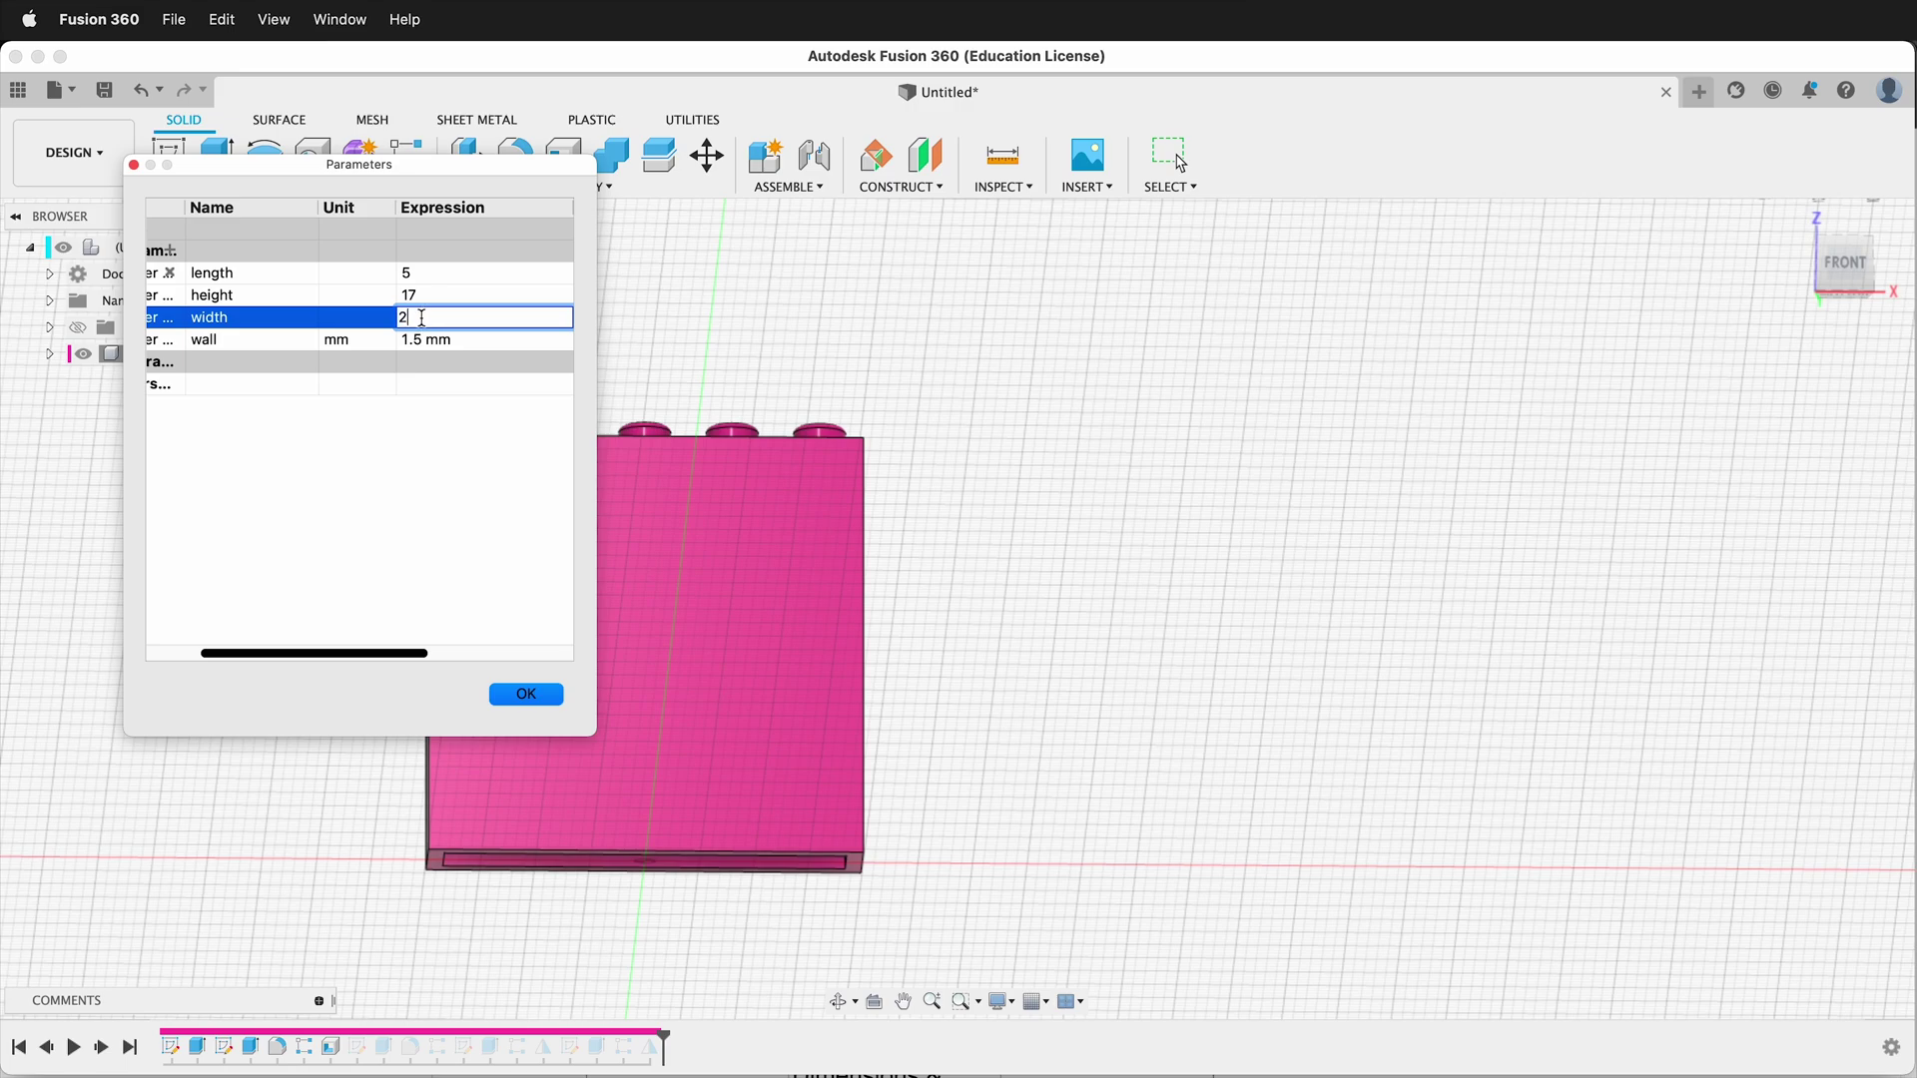
type("2")
left_click(502, 430)
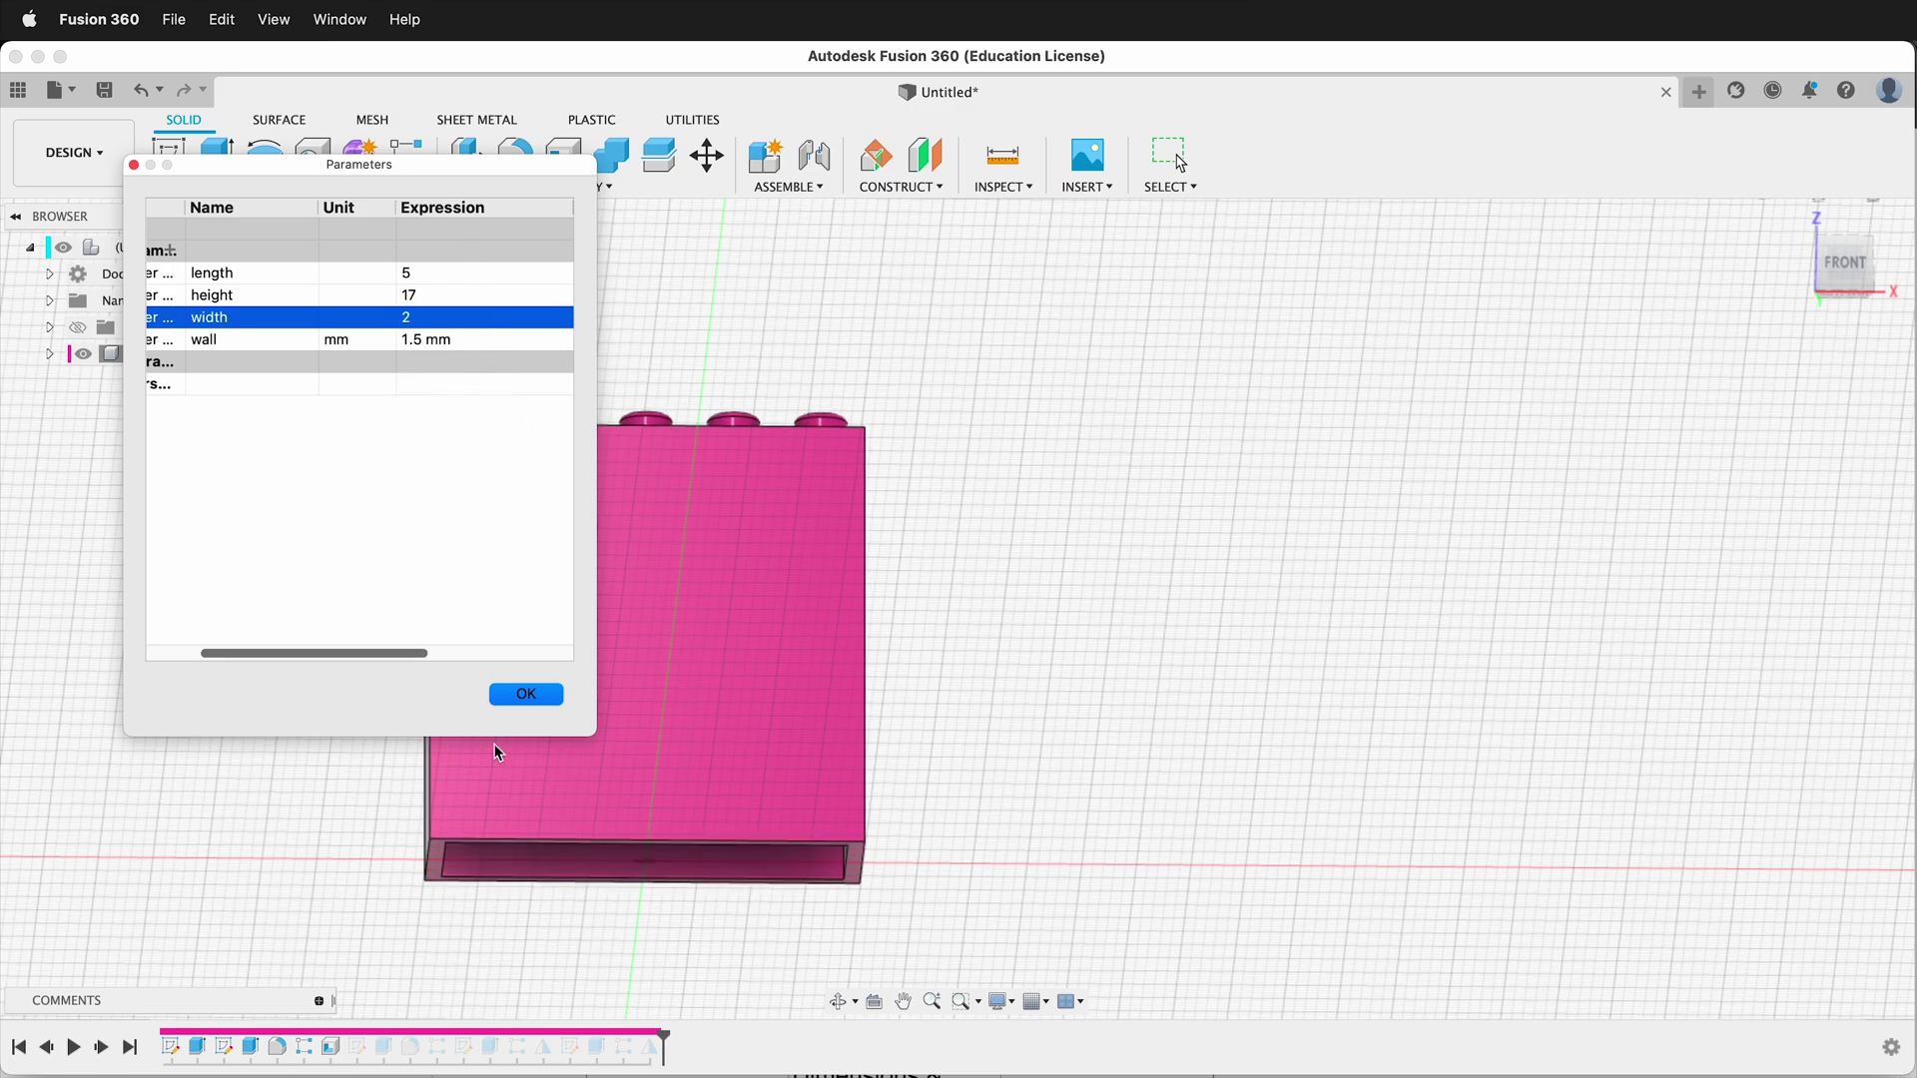
Step: Set the wall user parameter to 1.2 mm and accept the parameter changes
double_click(423, 343)
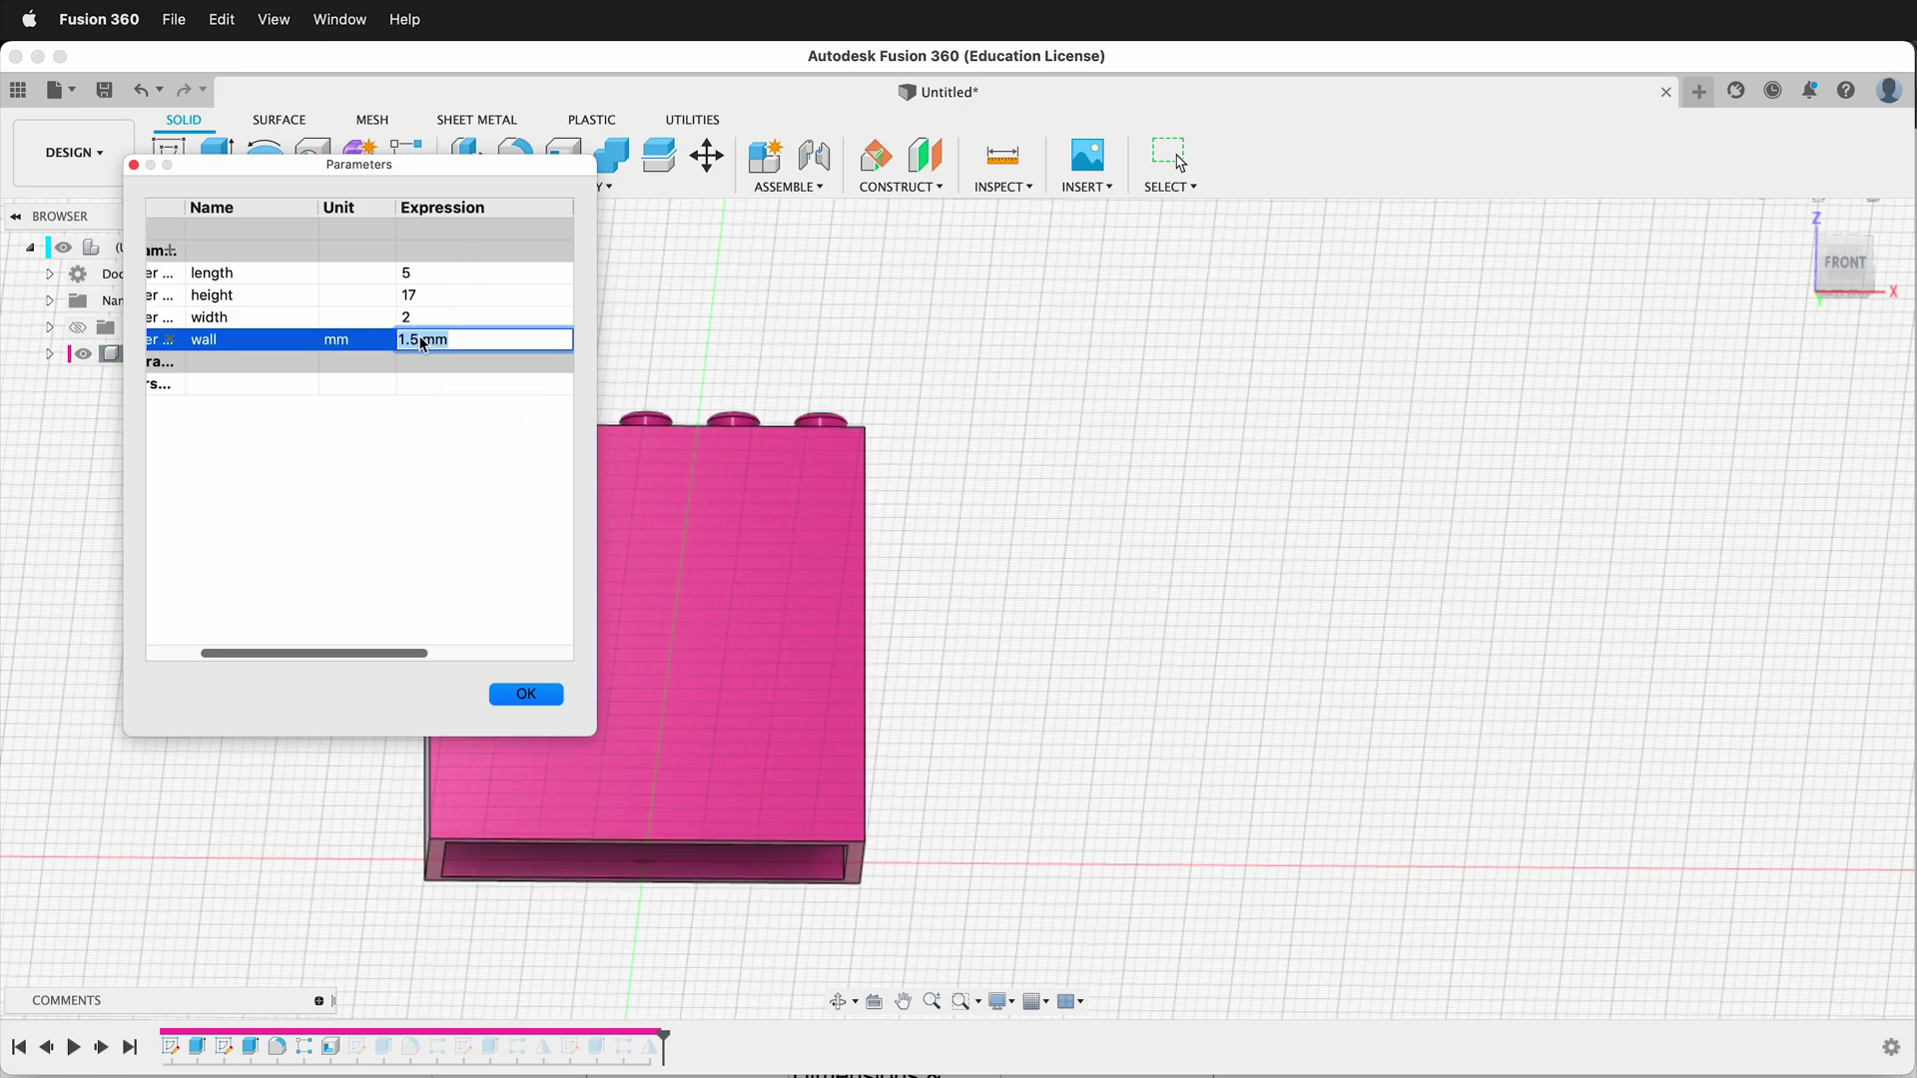
key("BackSpace")
type("2")
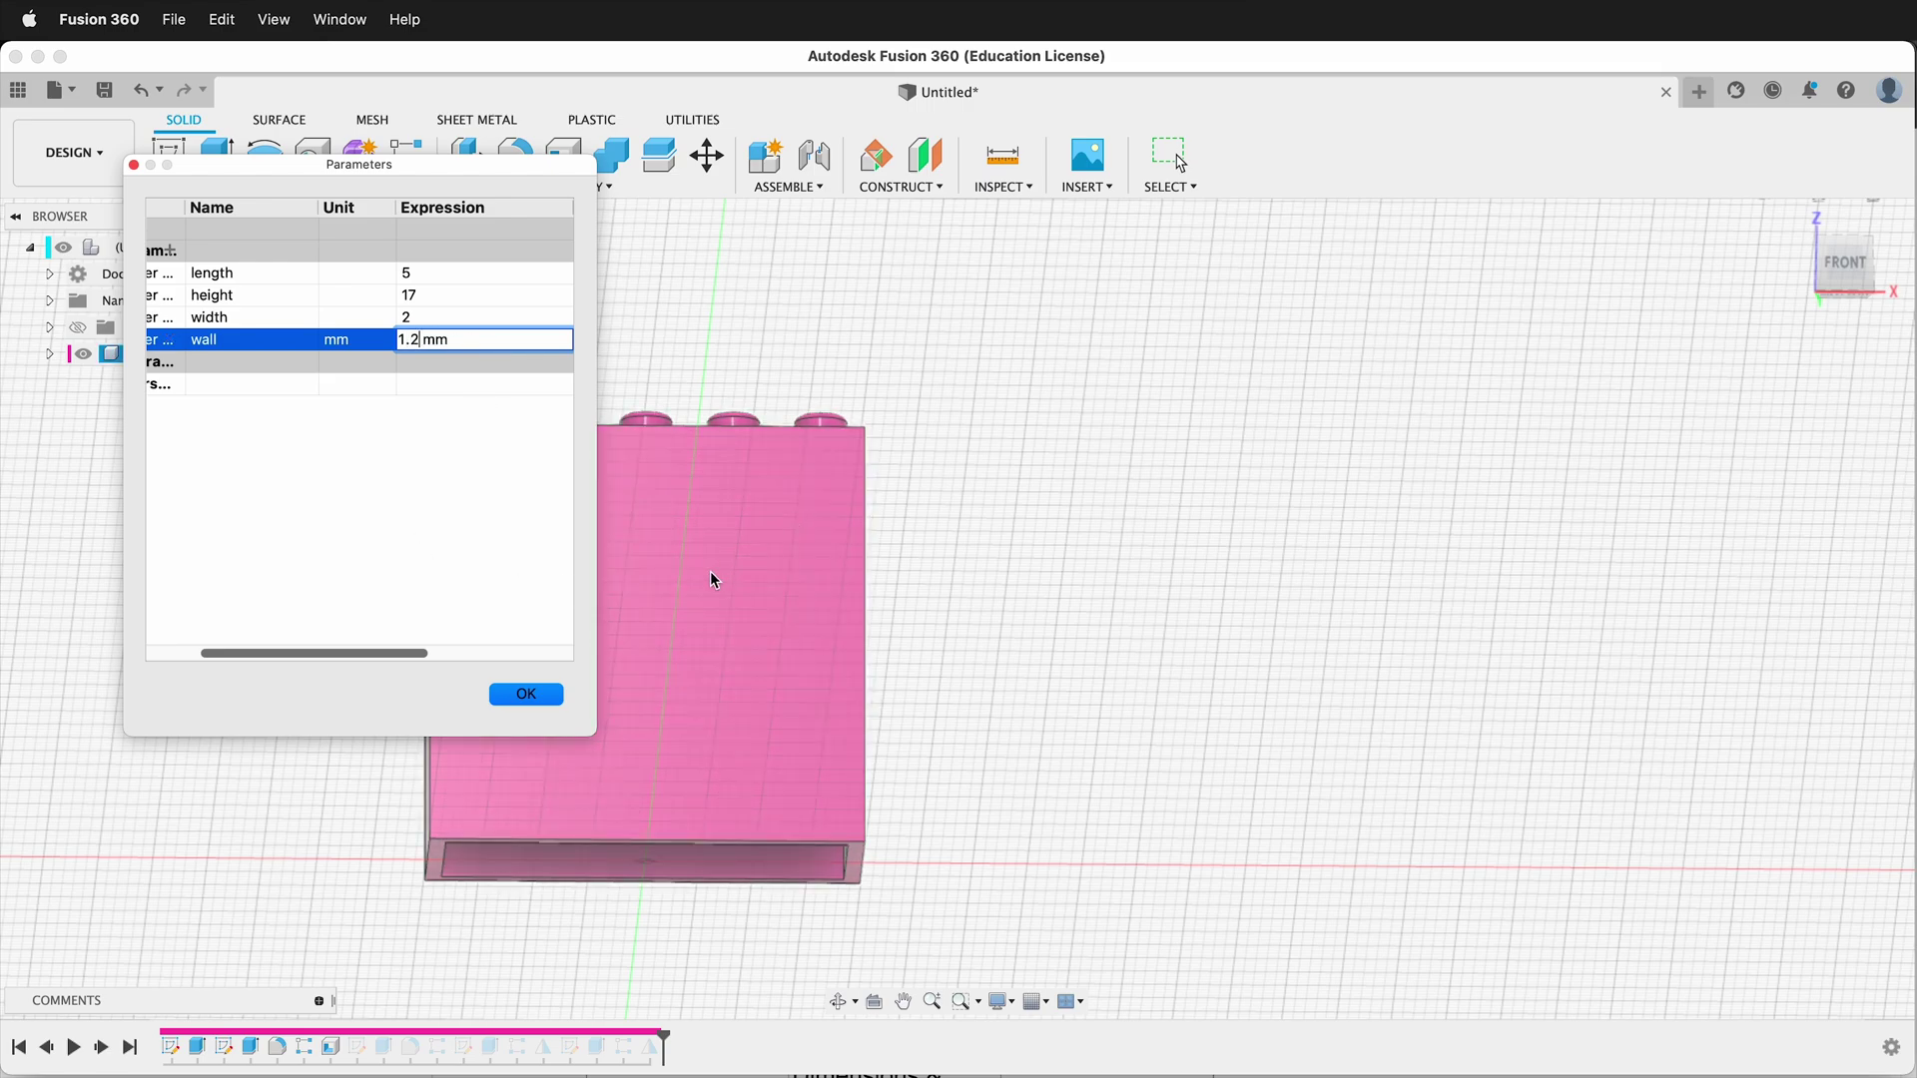
left_click(526, 694)
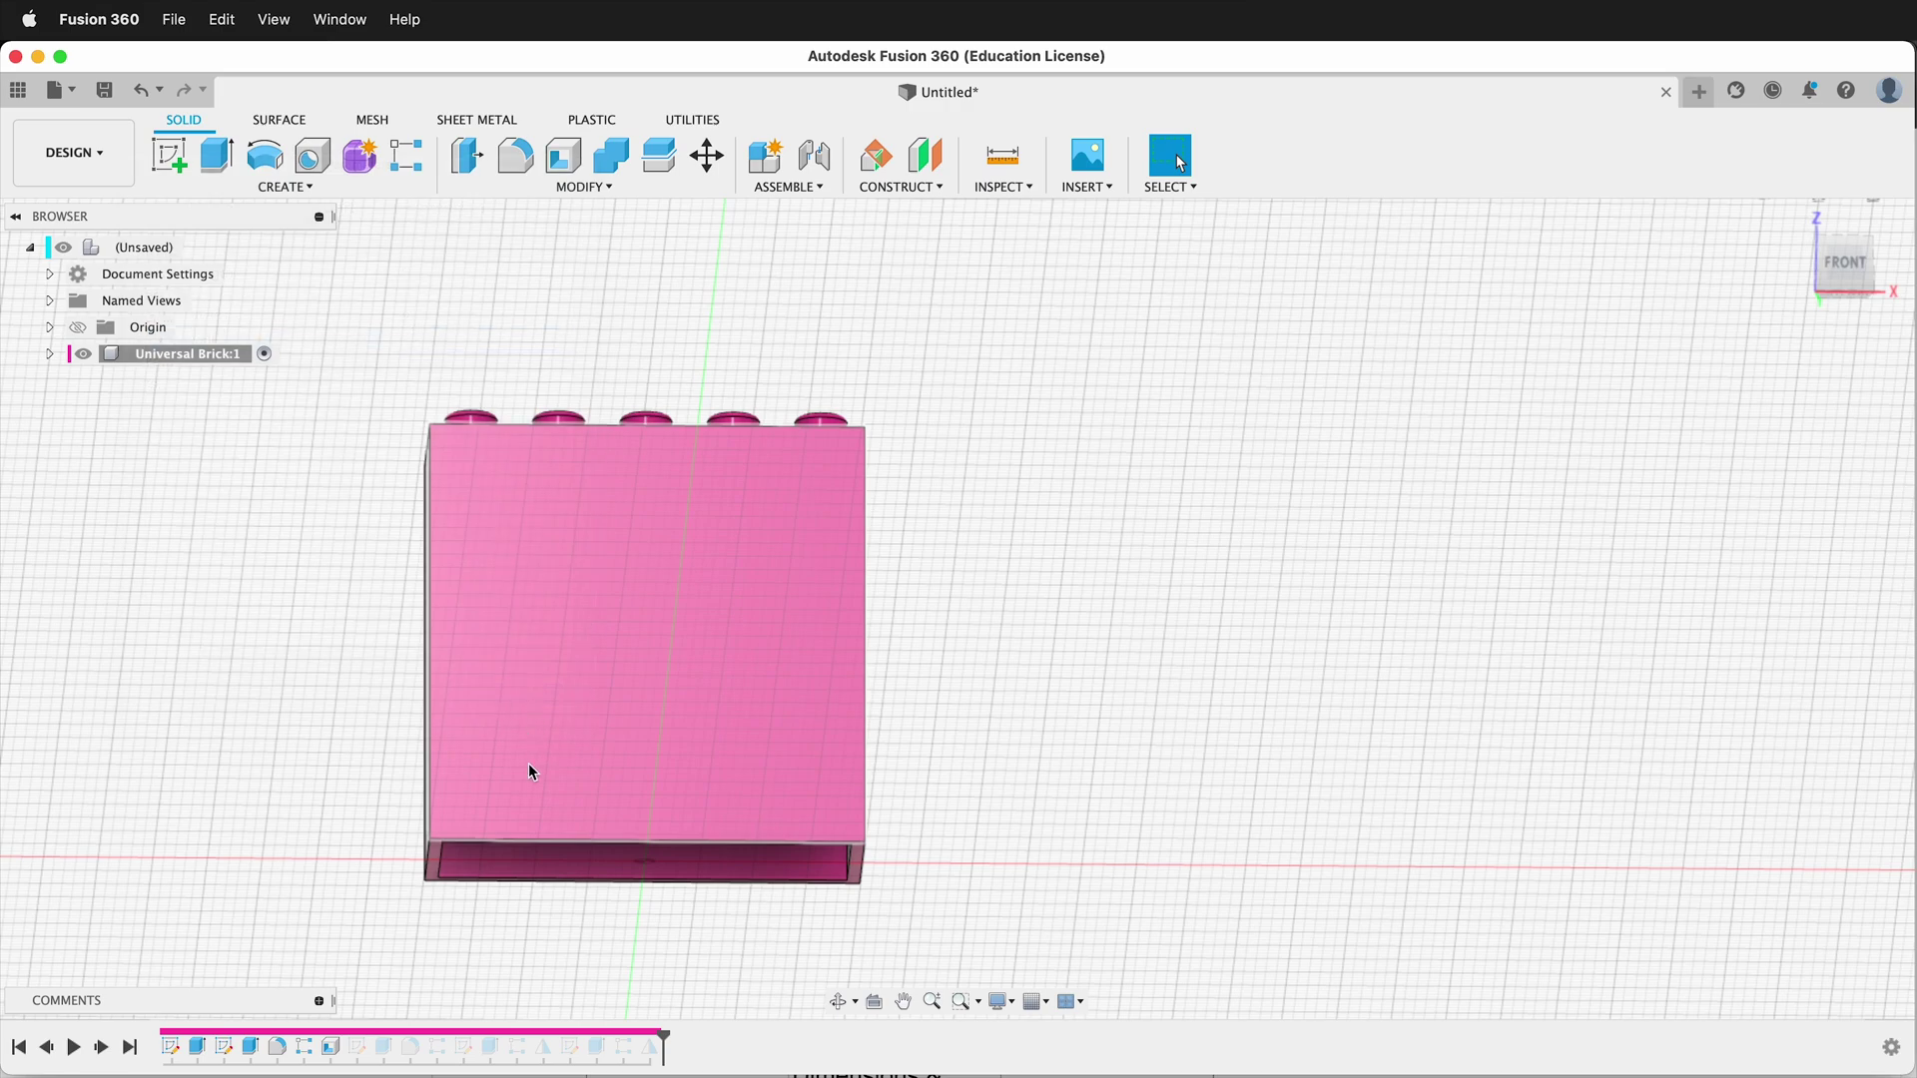
Step: Unsuppress all the tube and wall-rib features and inspect the tall brick's underside and studs
left_click(356, 1053)
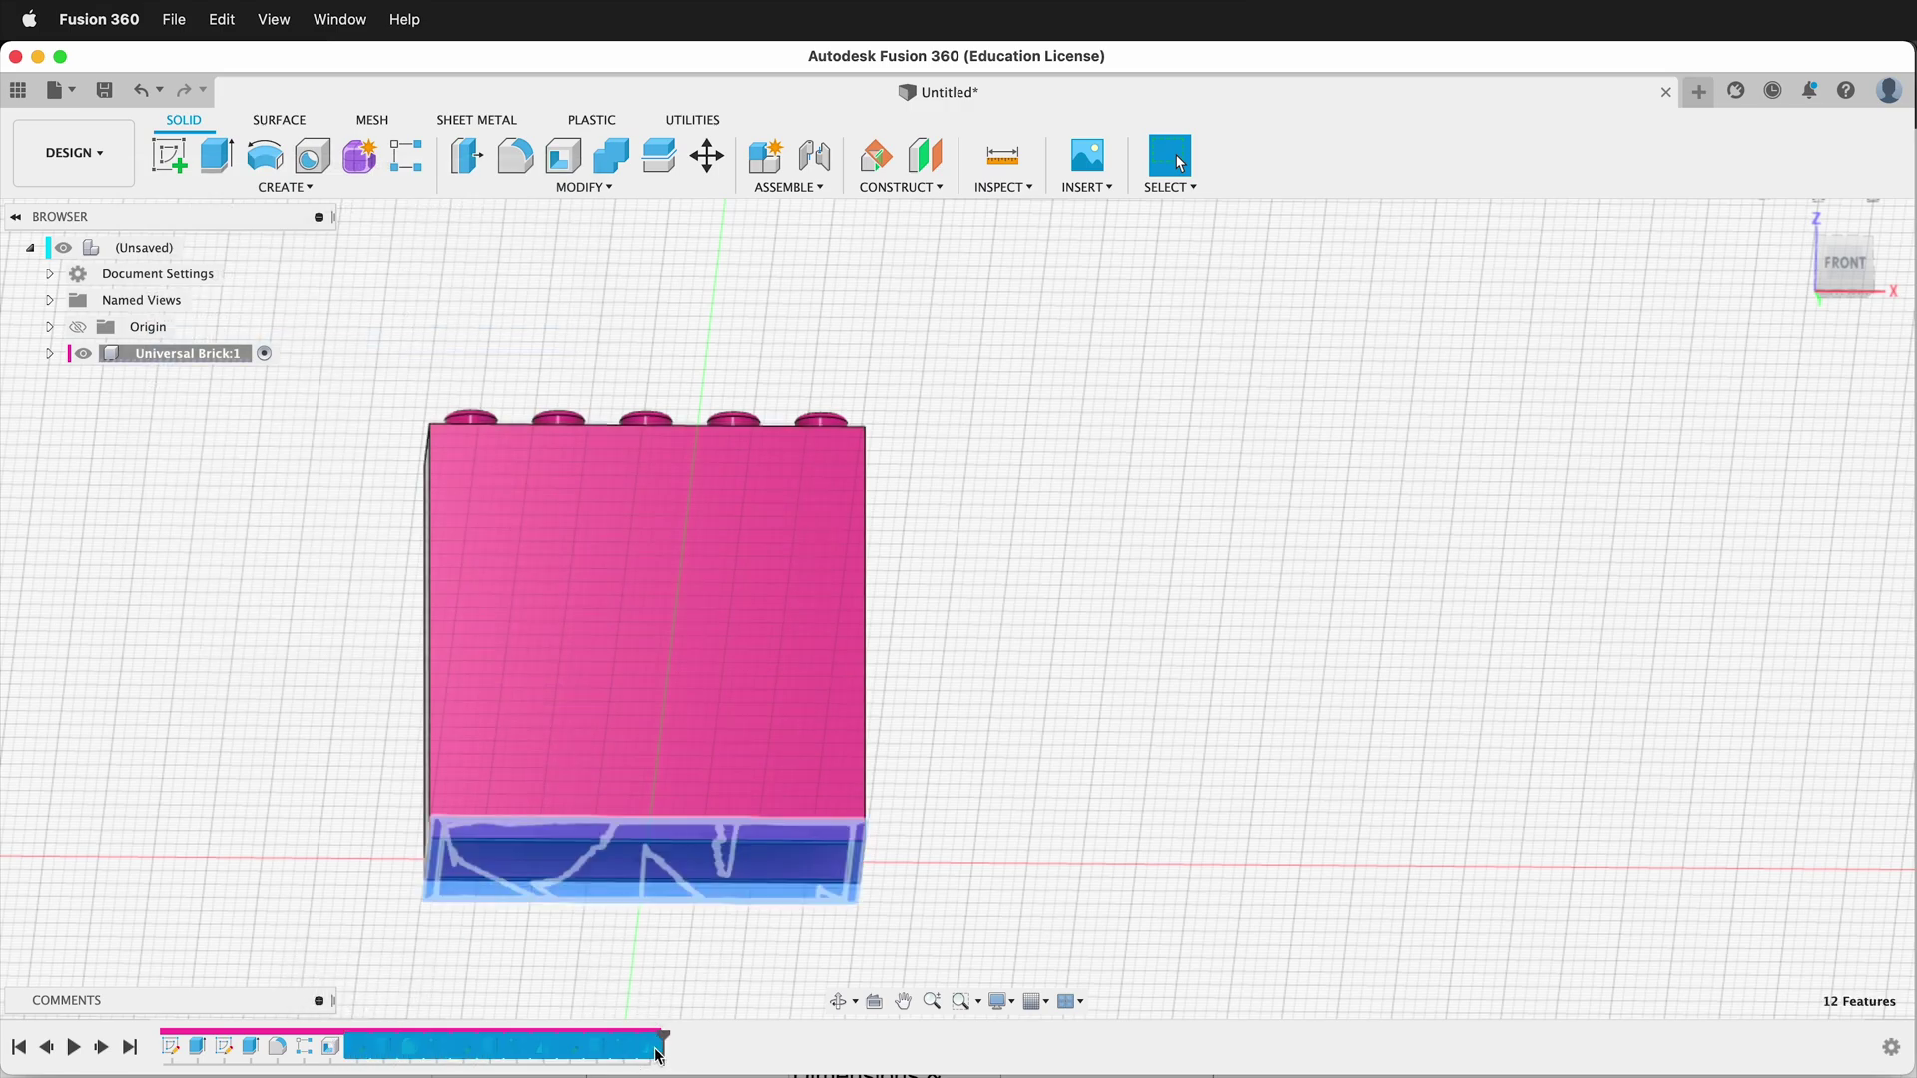
right_click(656, 1048)
left_click(744, 1026)
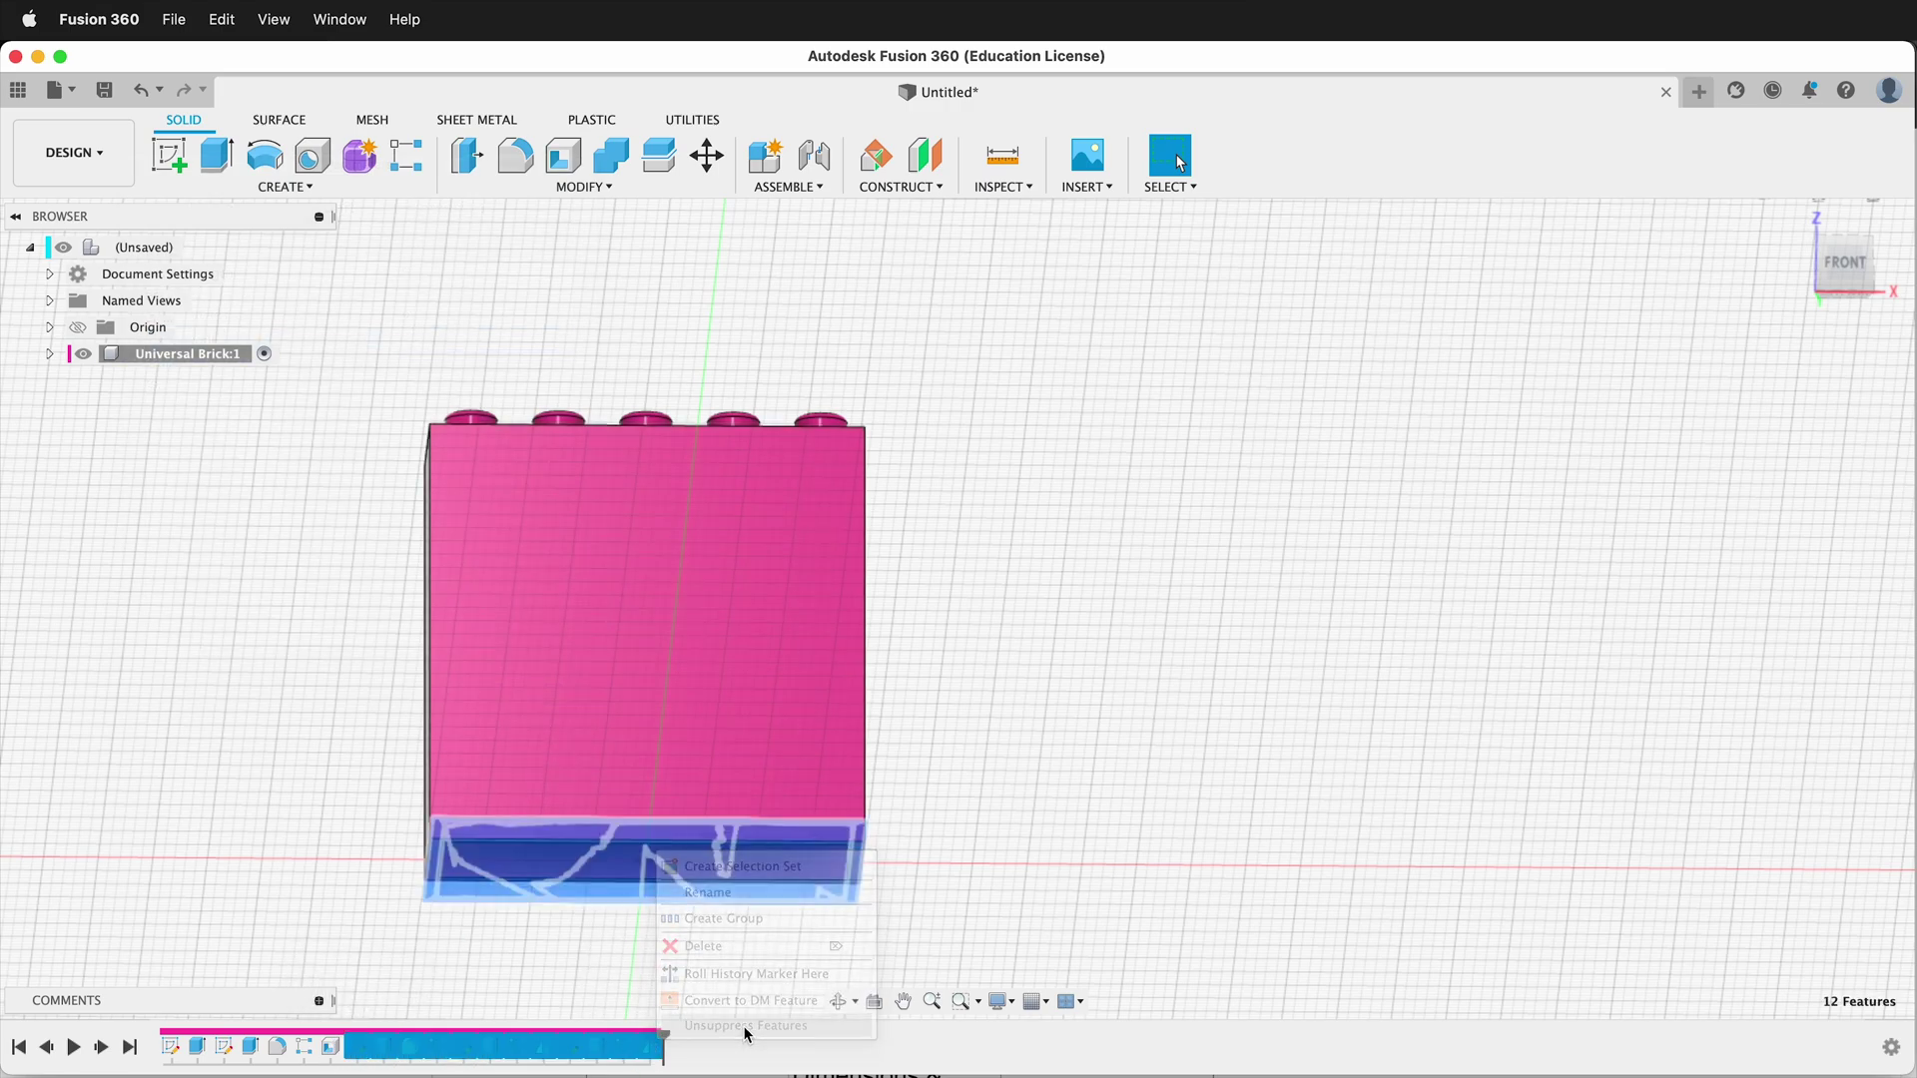
middle_click_drag(886, 782, 681, 585, "shift")
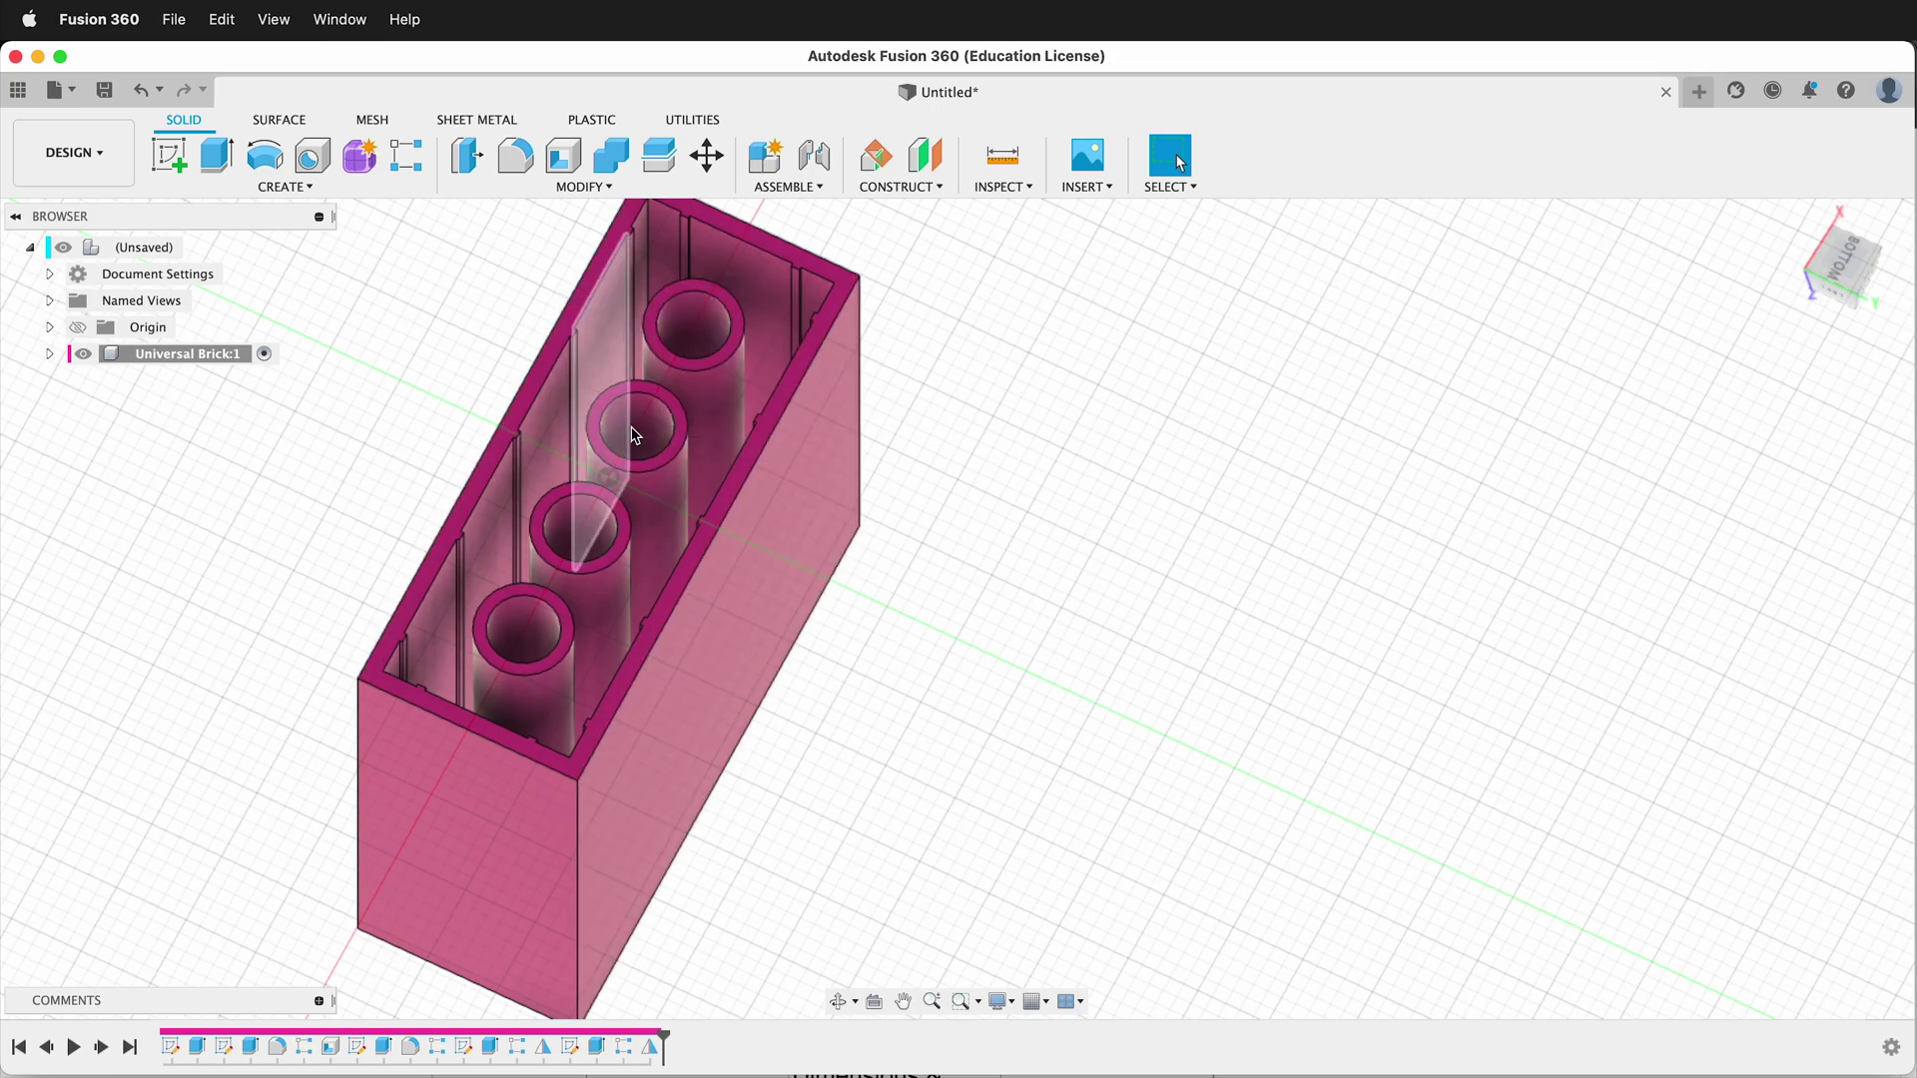
middle_click_drag(955, 491, 607, 518, "shift")
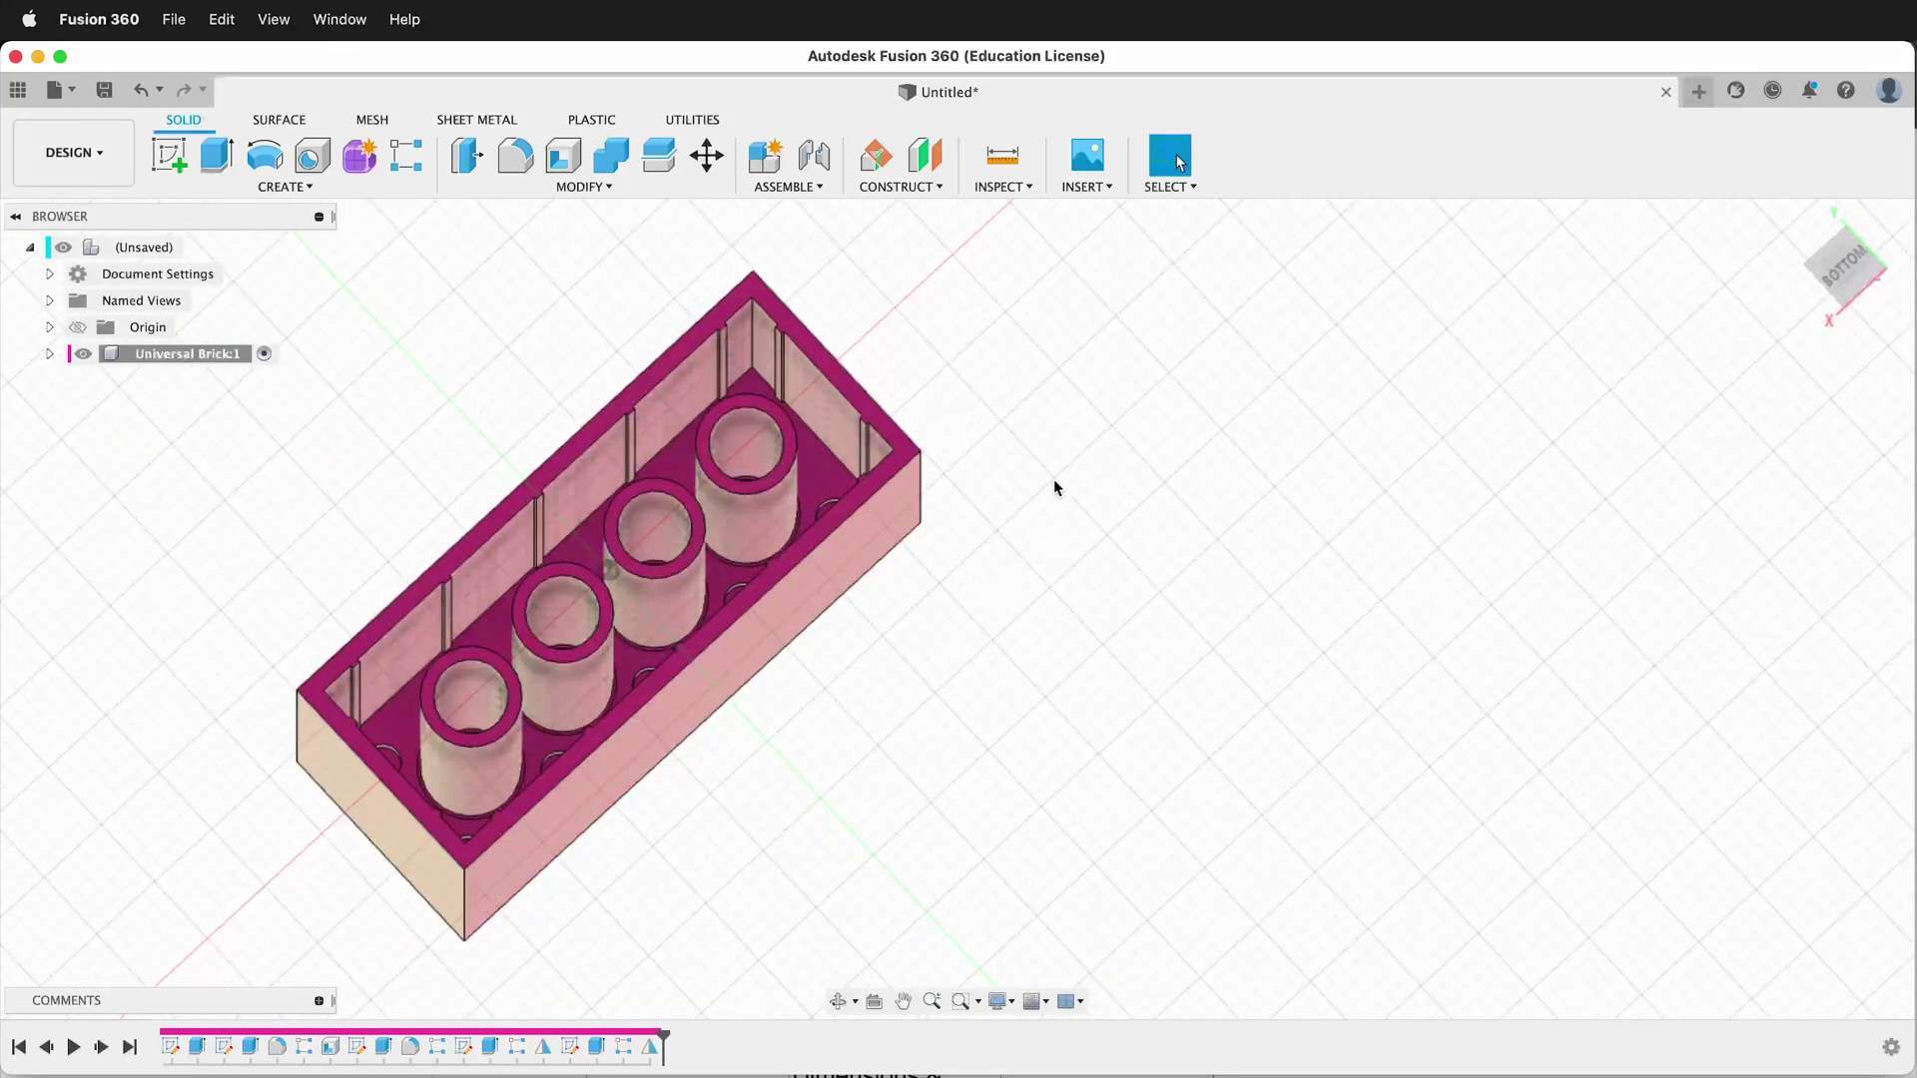
middle_click_drag(809, 441, 606, 593, "shift")
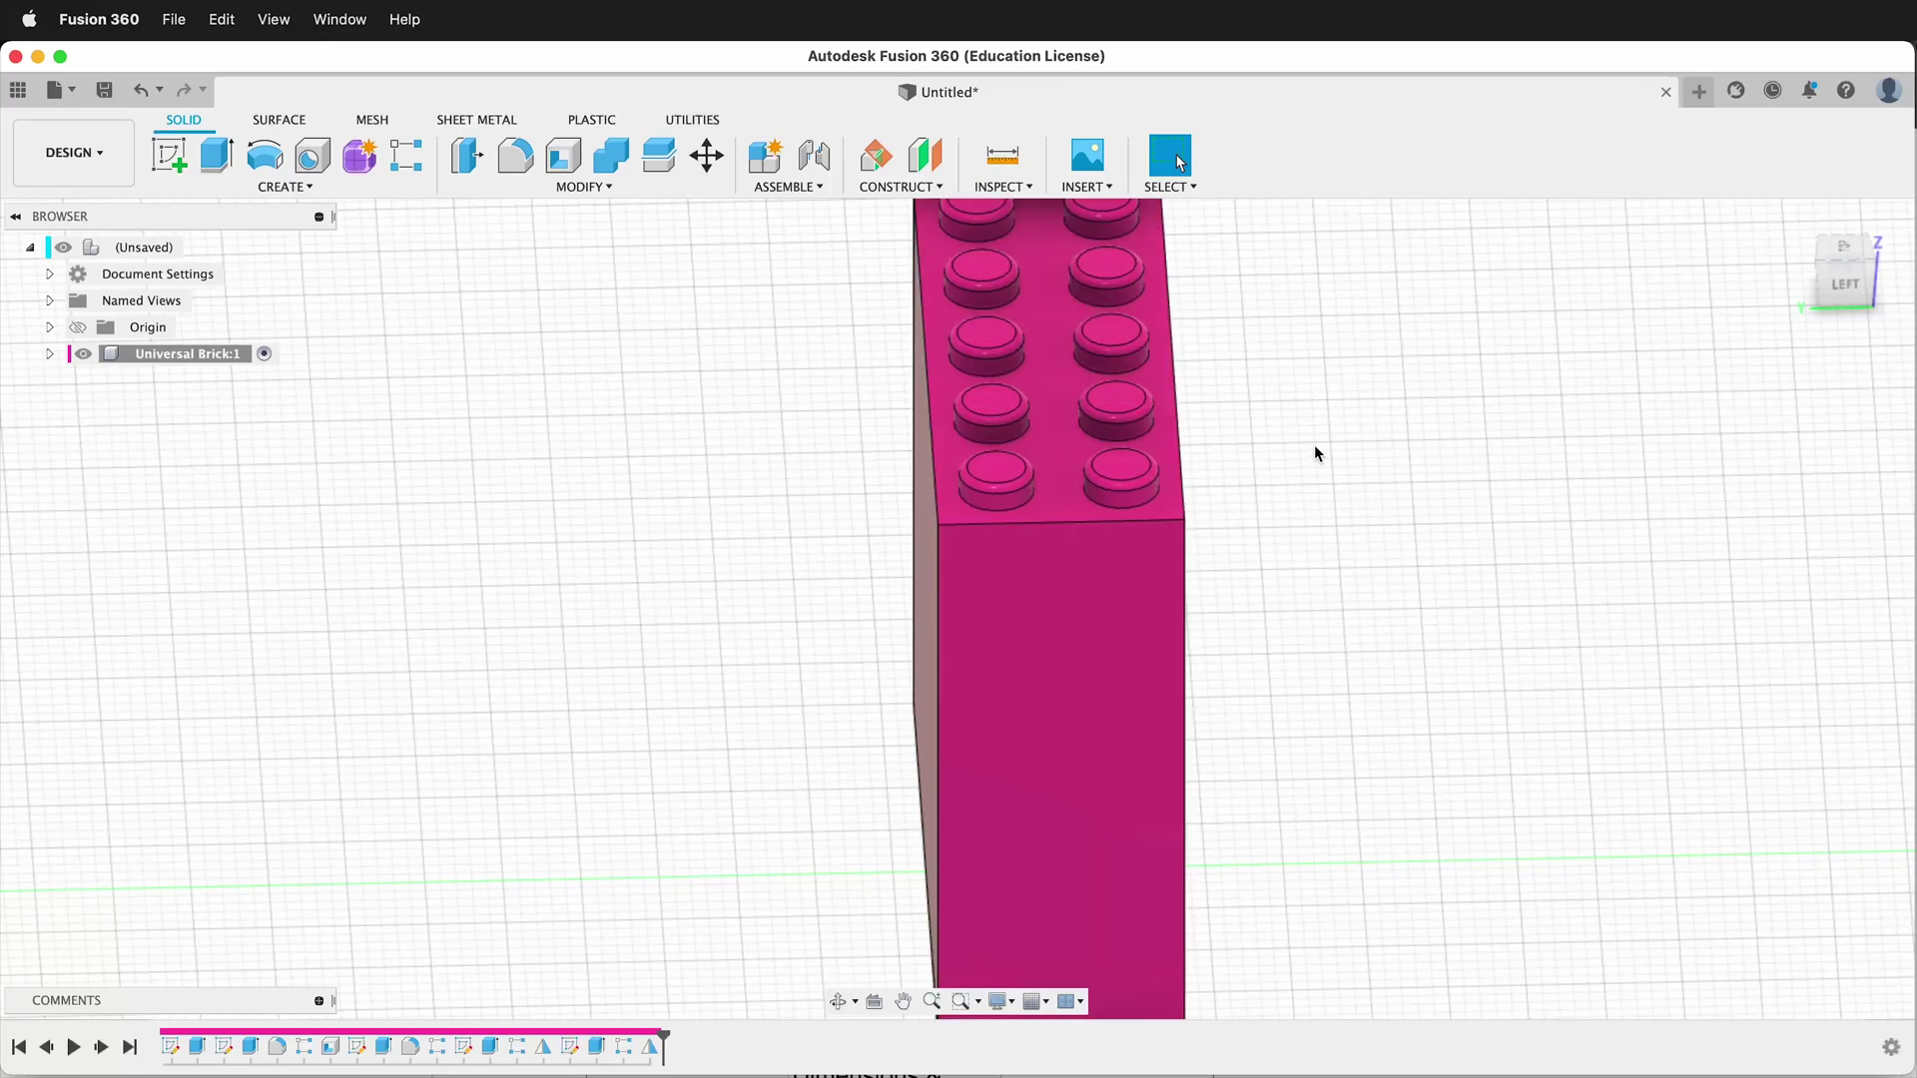
middle_click_drag(1325, 457, 1369, 432, "shift")
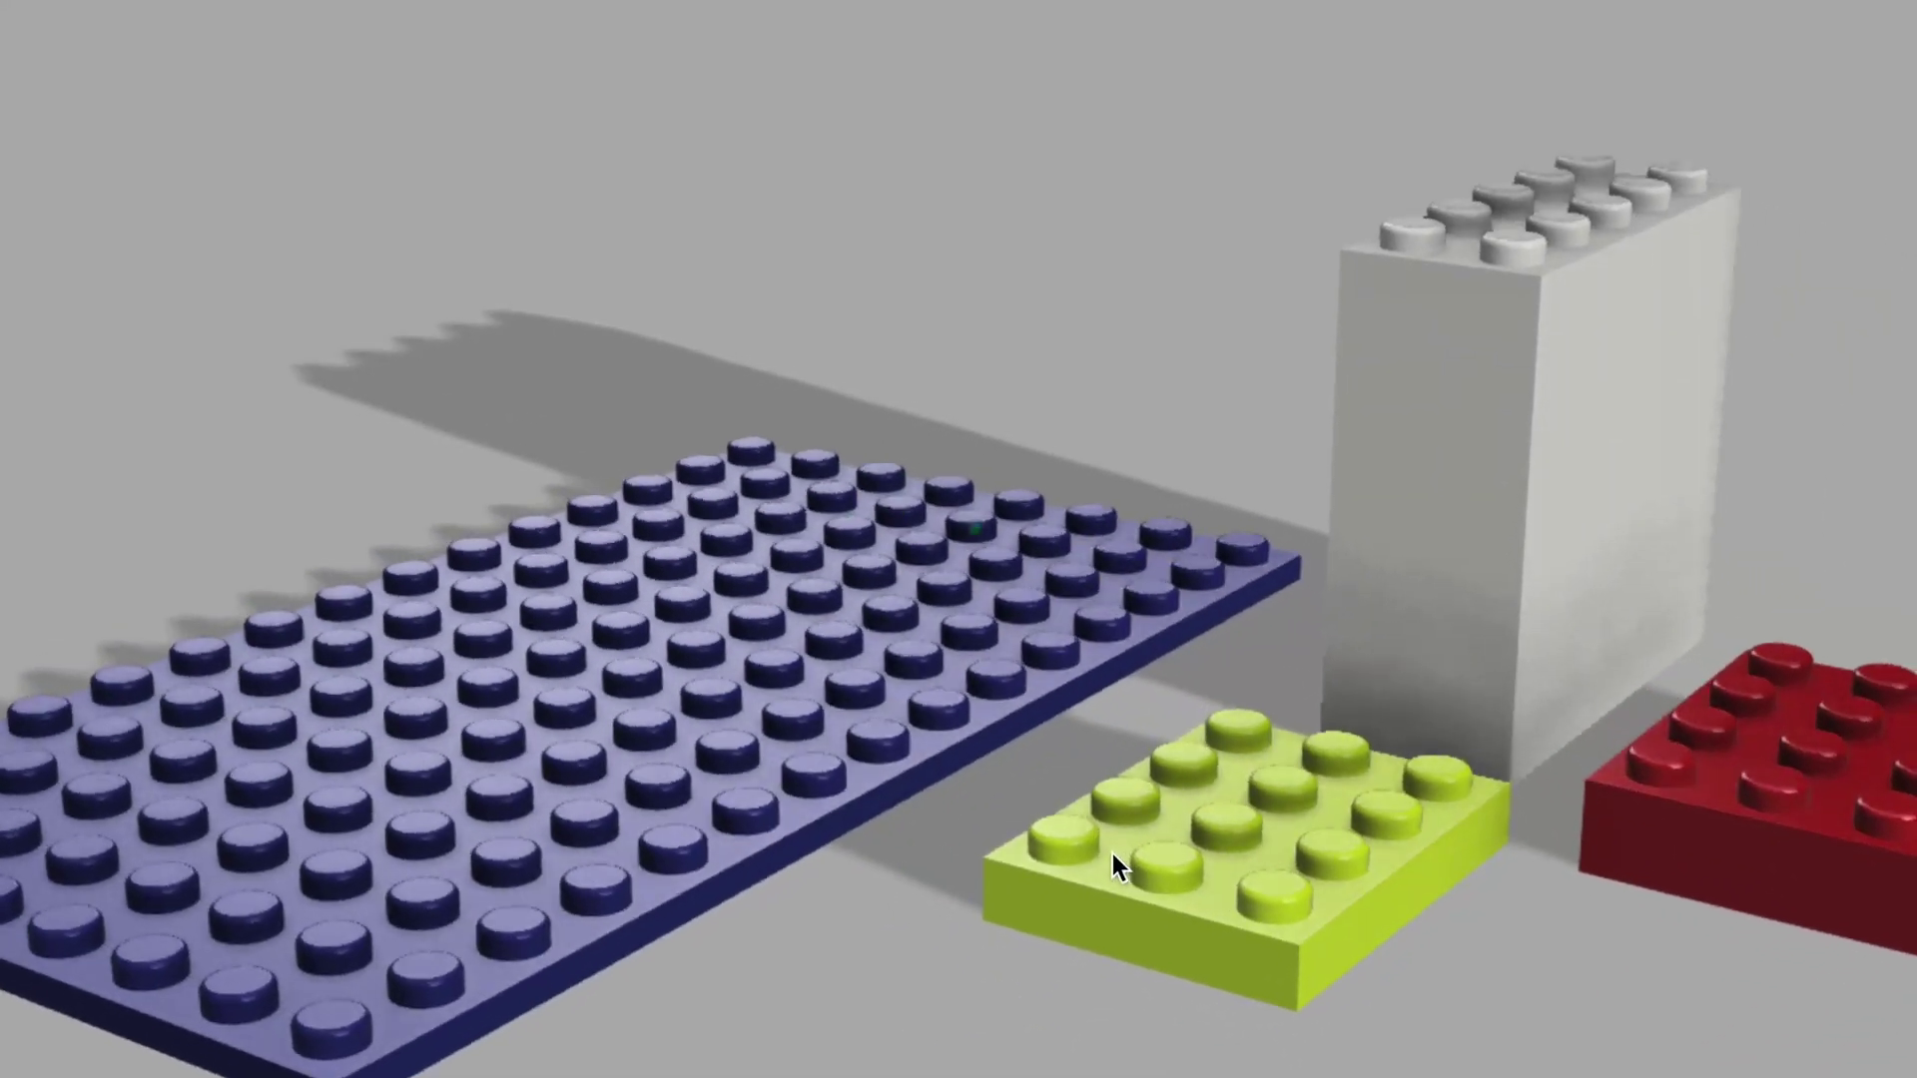